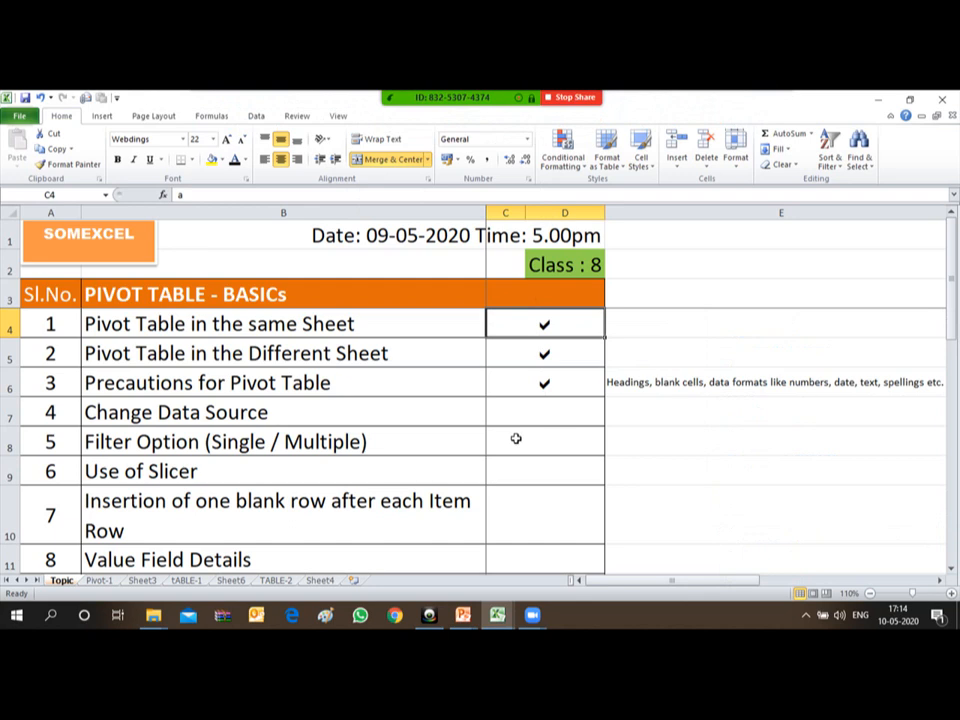
- Clear the tick beside "Pivot Table in the same Sheet" and admit the waiting participant to the meeting
key("Down")
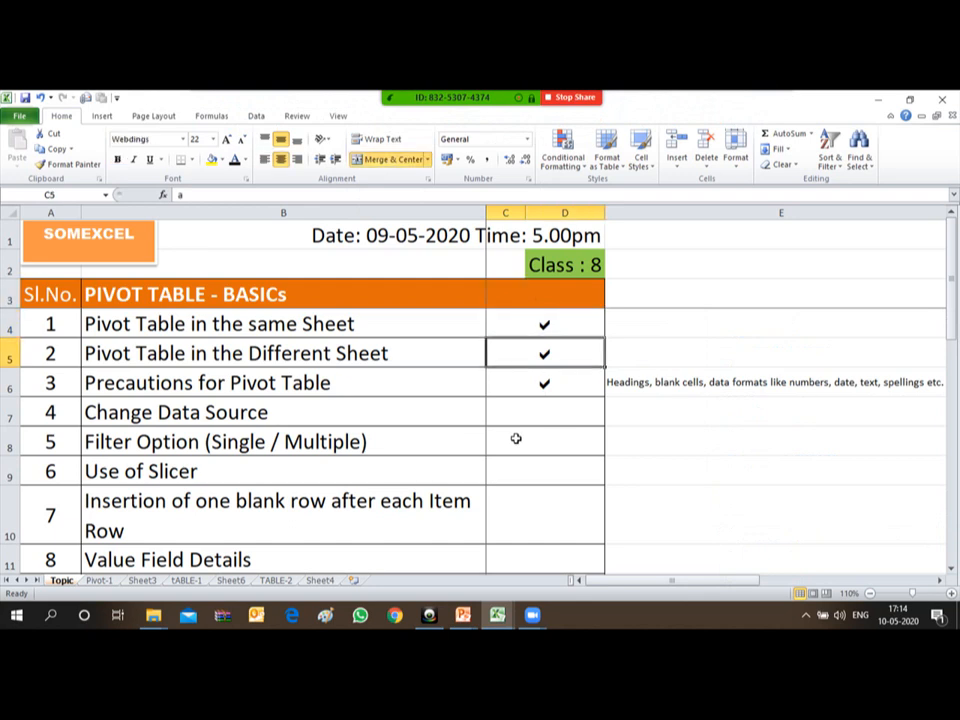
key("Up")
key("Delete")
key("Down")
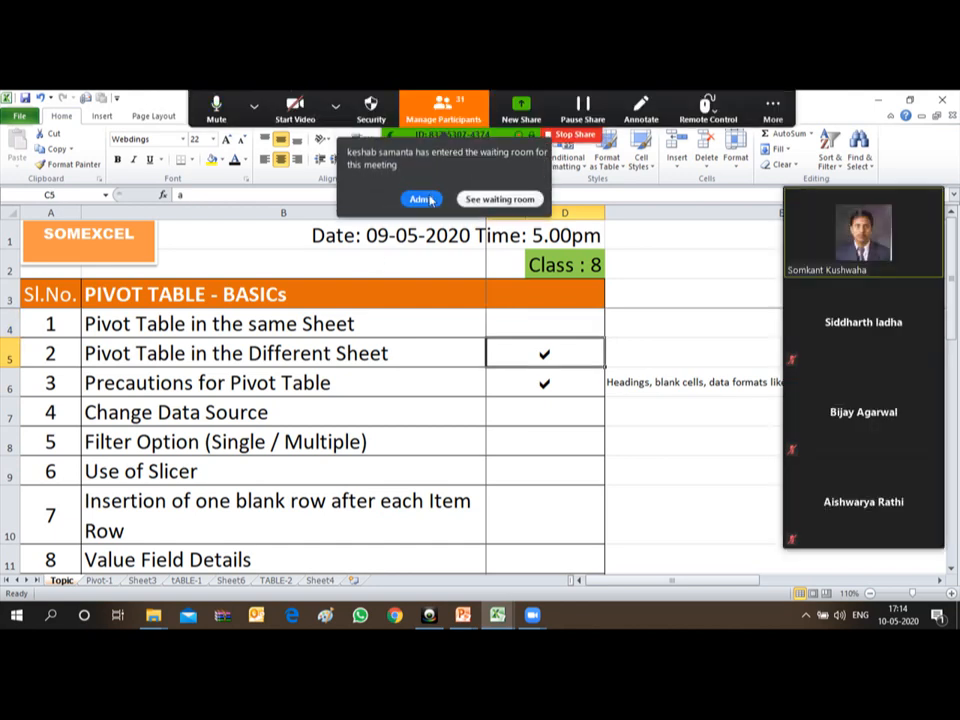
left_click(425, 199)
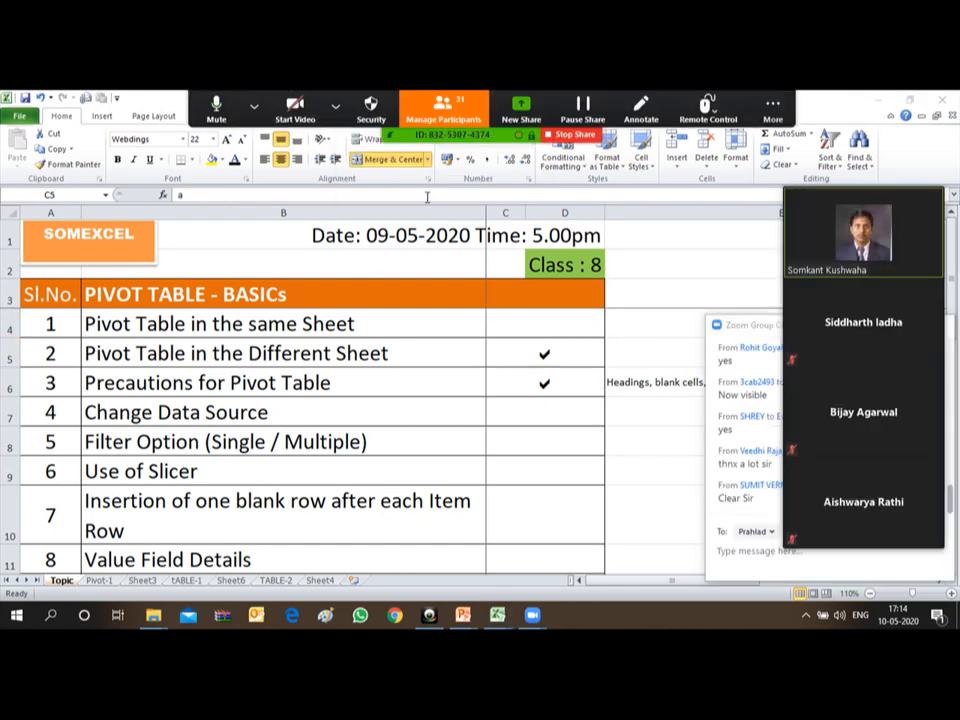
- Review the topic list row by row from "Precautions for Pivot Table" to "Use of Sorting in data / Value field"
left_click(265, 382)
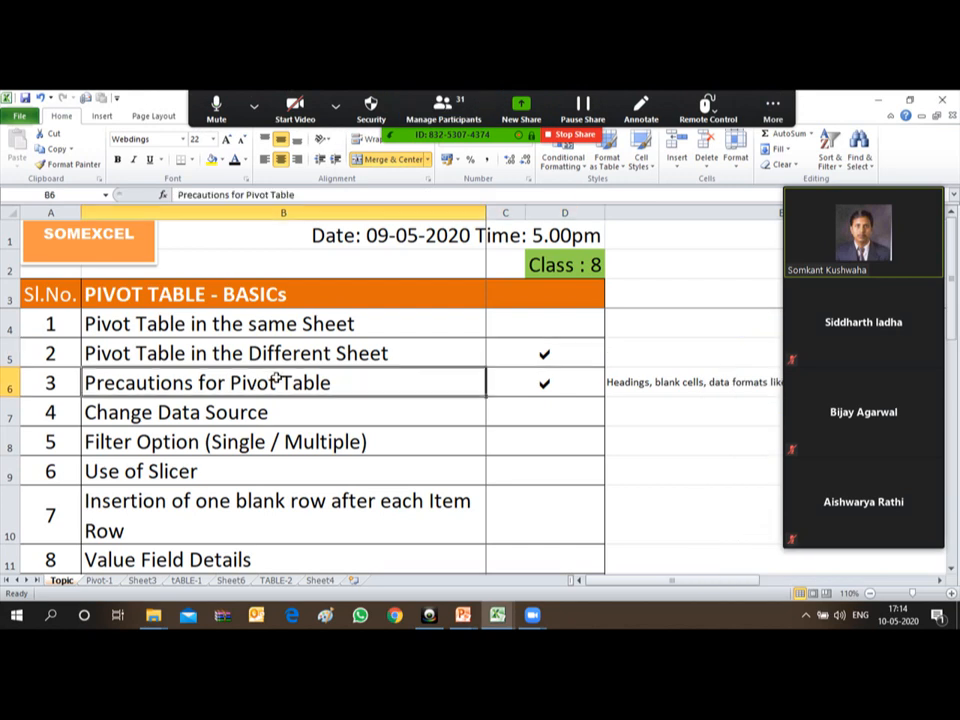
left_click(521, 382)
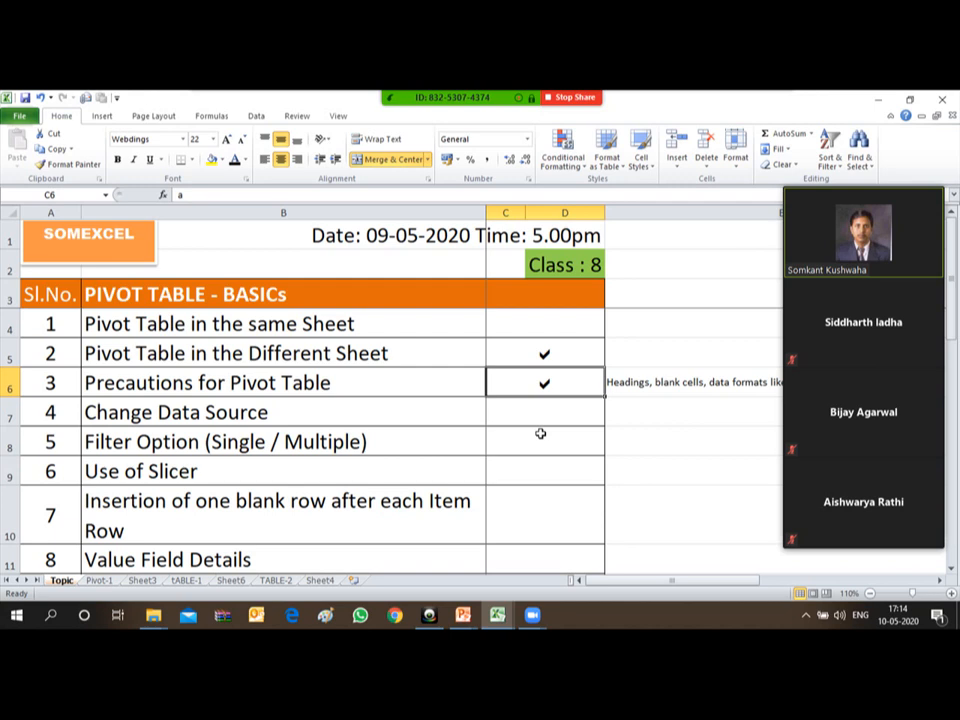
key("Down")
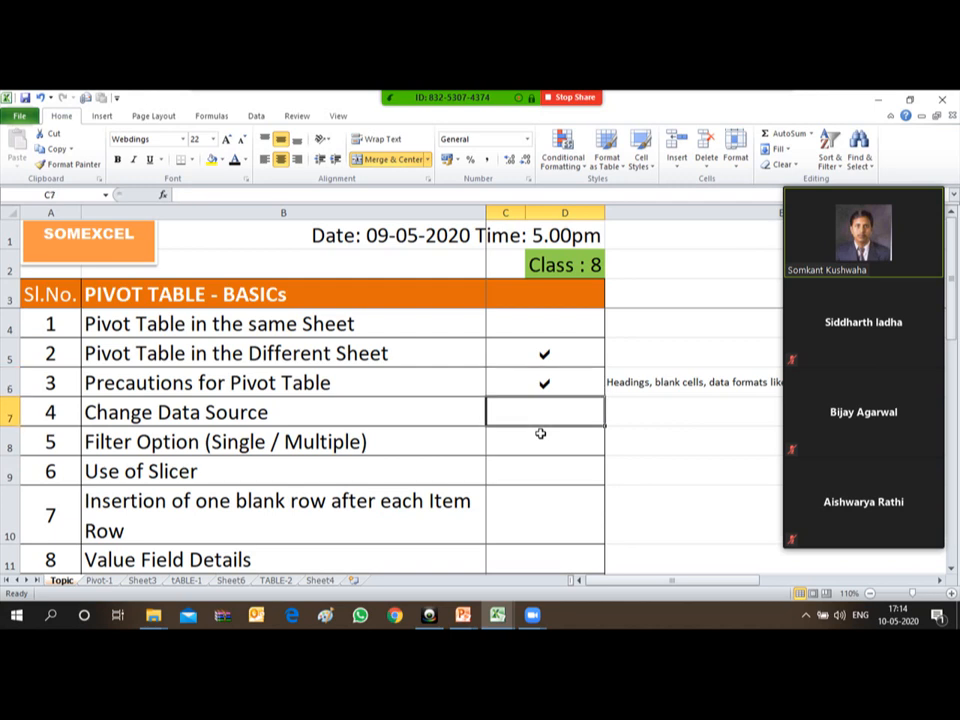
key("Left")
key("Down")
key("Down")
key("Down")
key("Up")
key("Up")
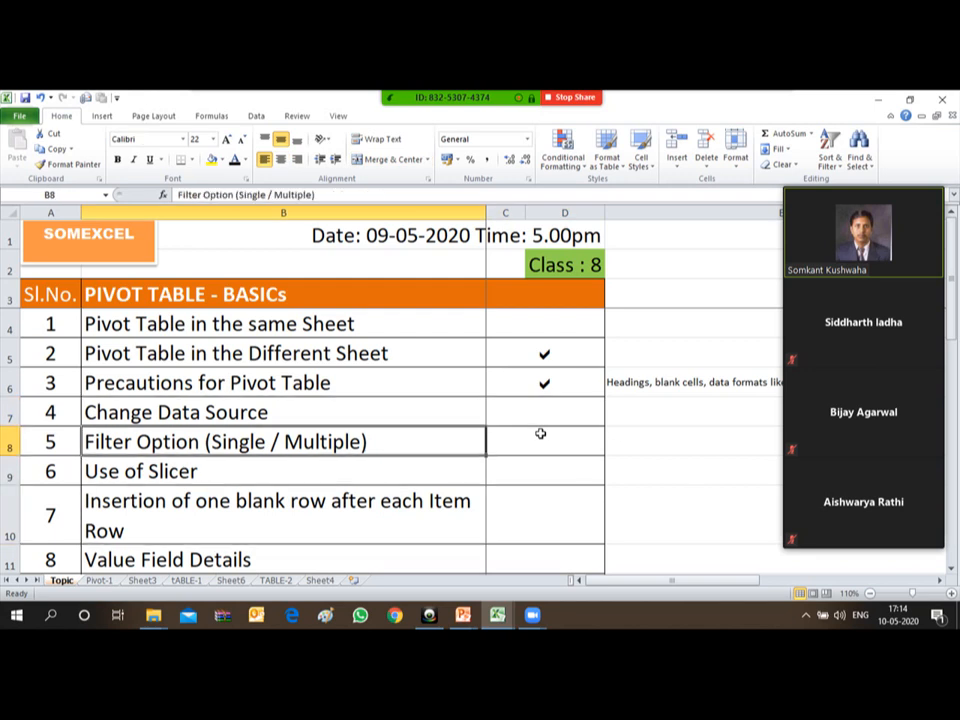
key("Up")
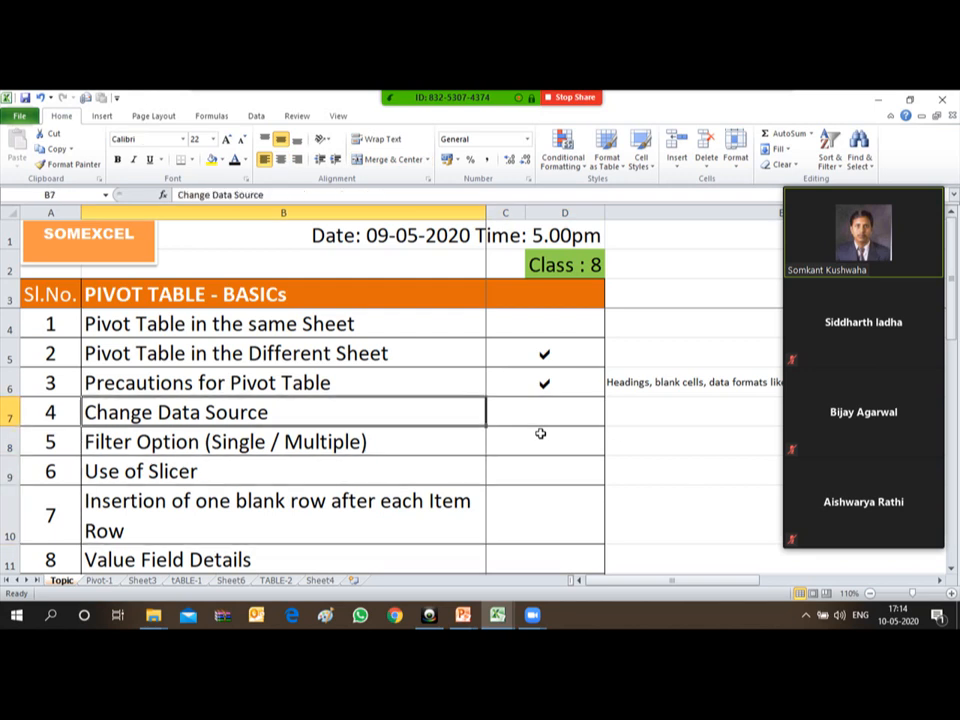
key("Down")
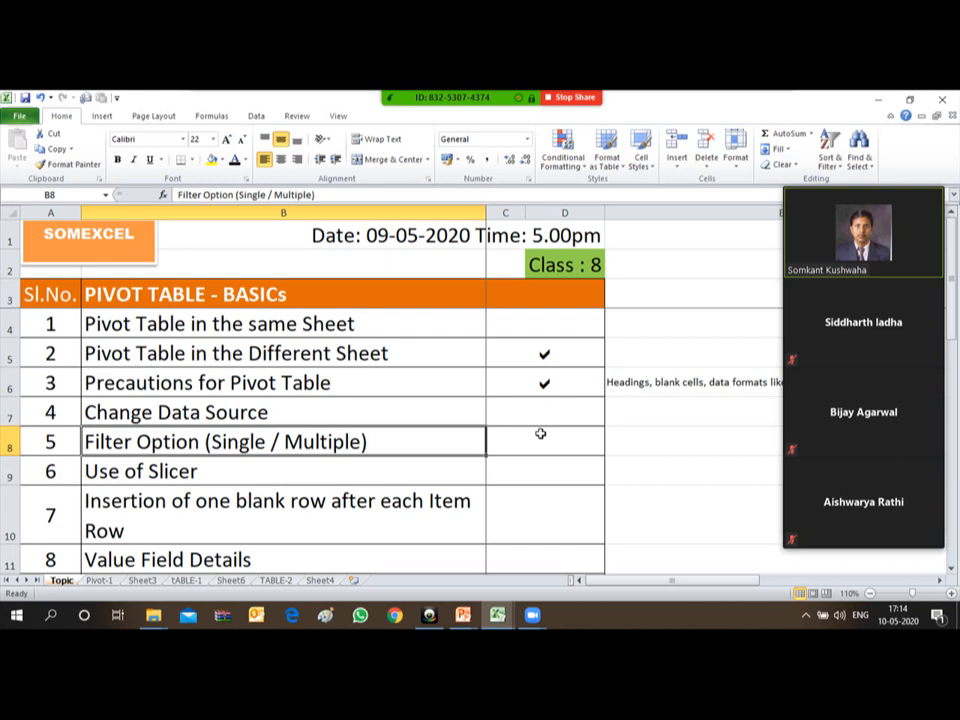
key("Down")
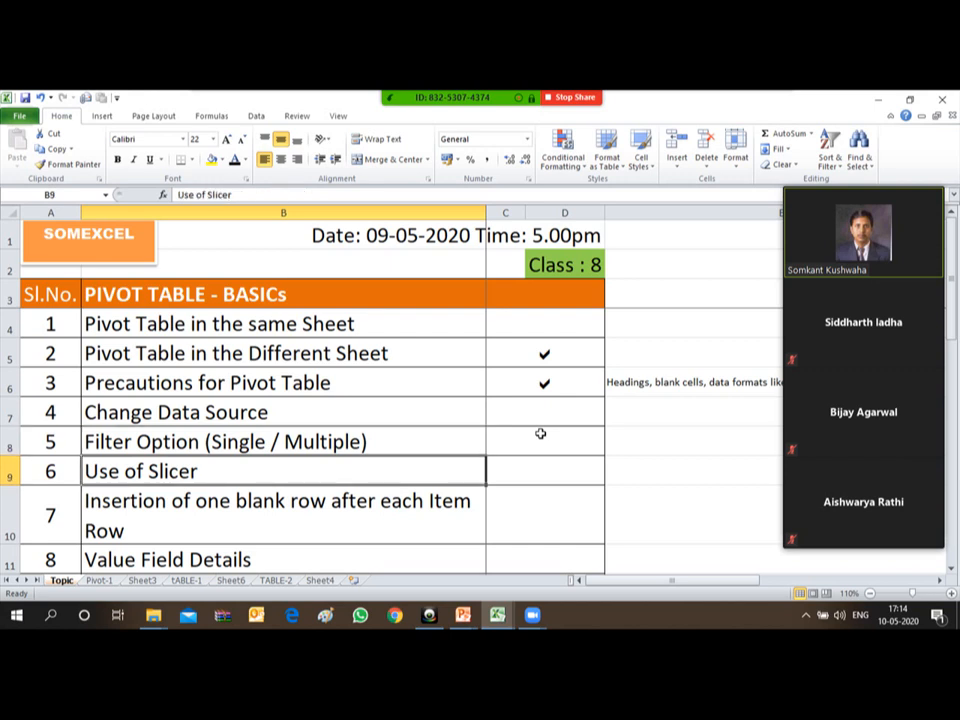
key("Down")
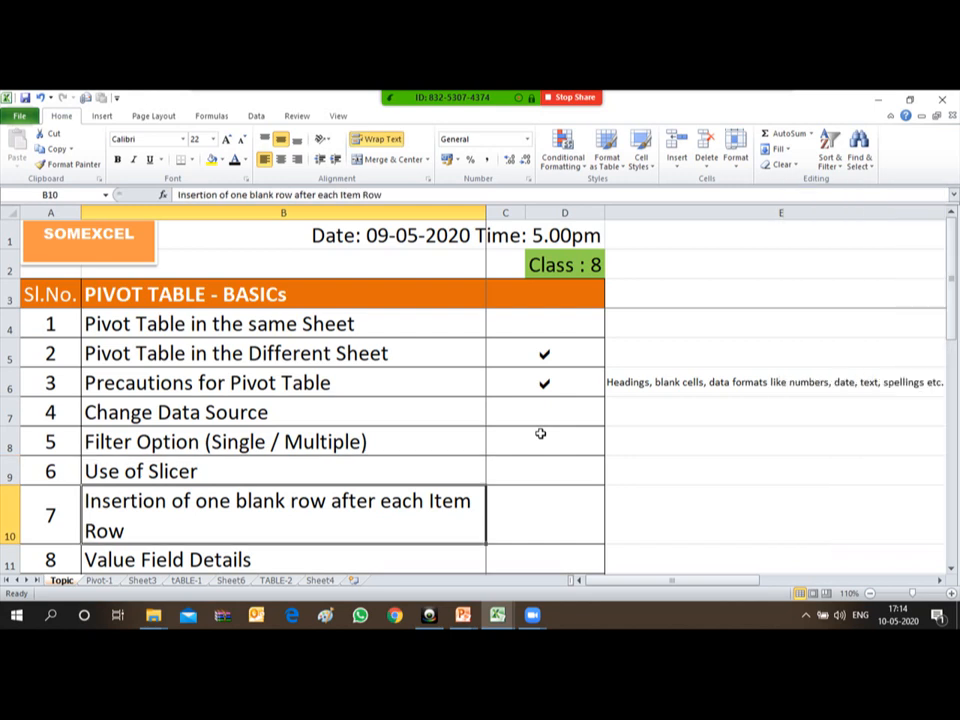
key("Down")
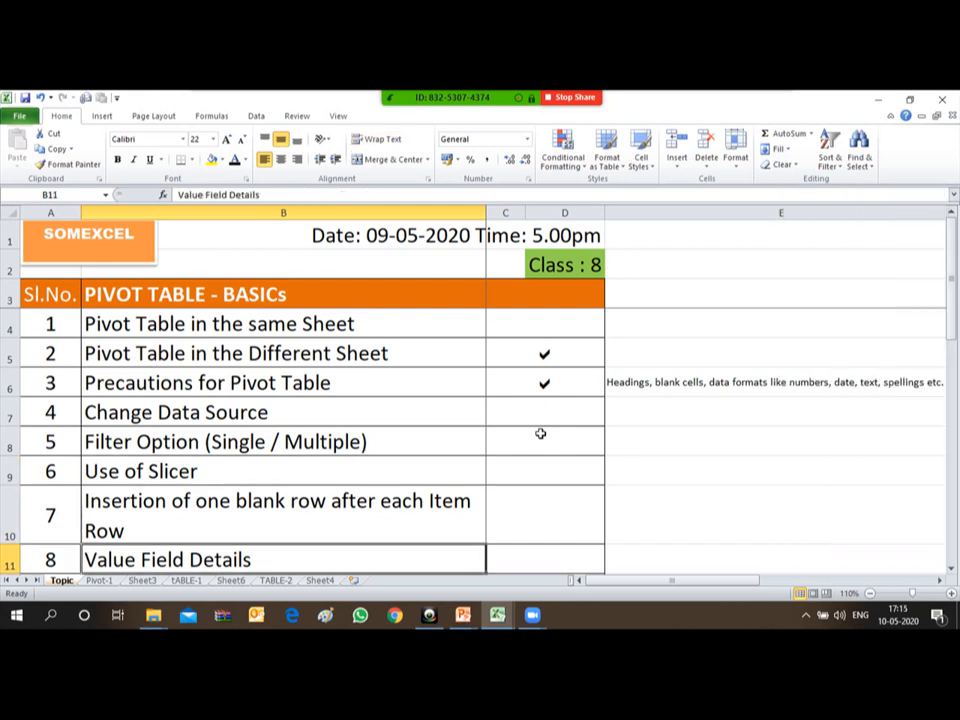
key("Down")
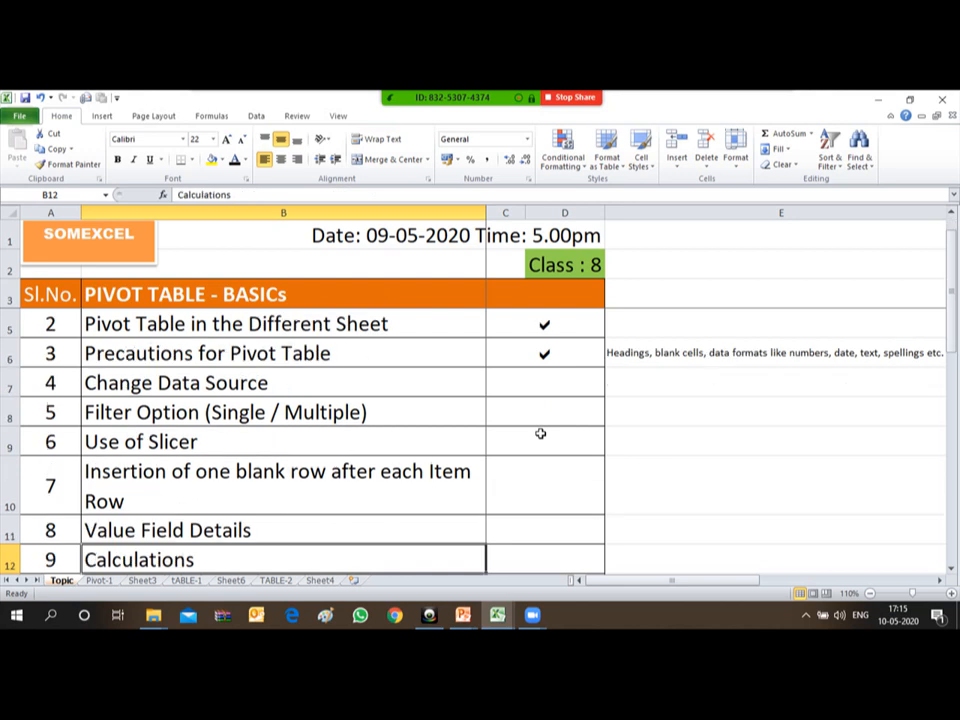
key("Down")
key("Down")
key("Up")
key("Up")
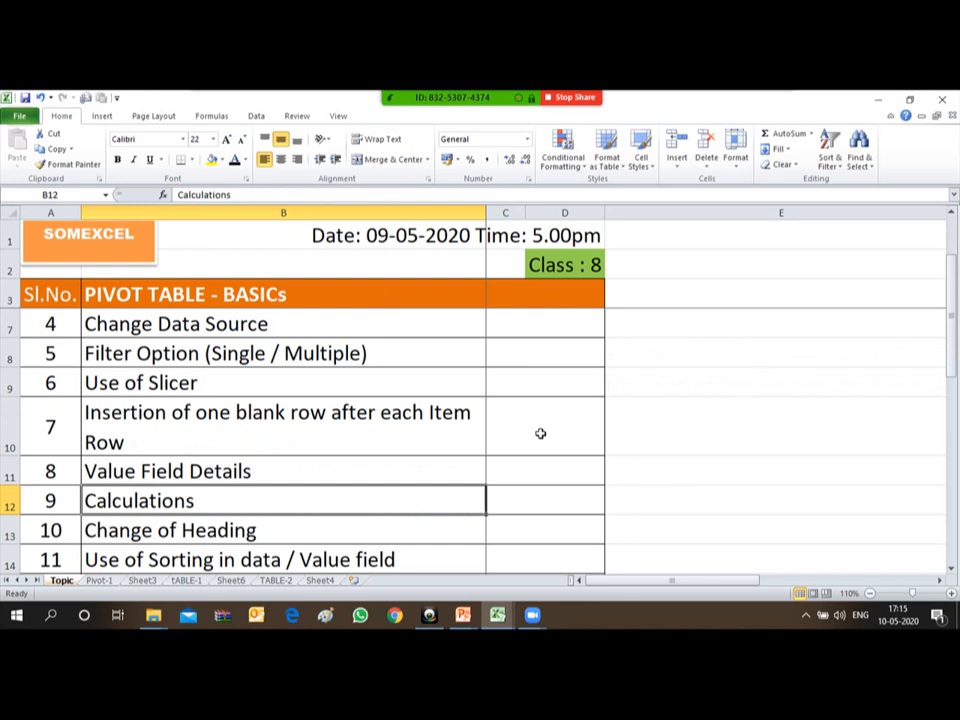
key("Down")
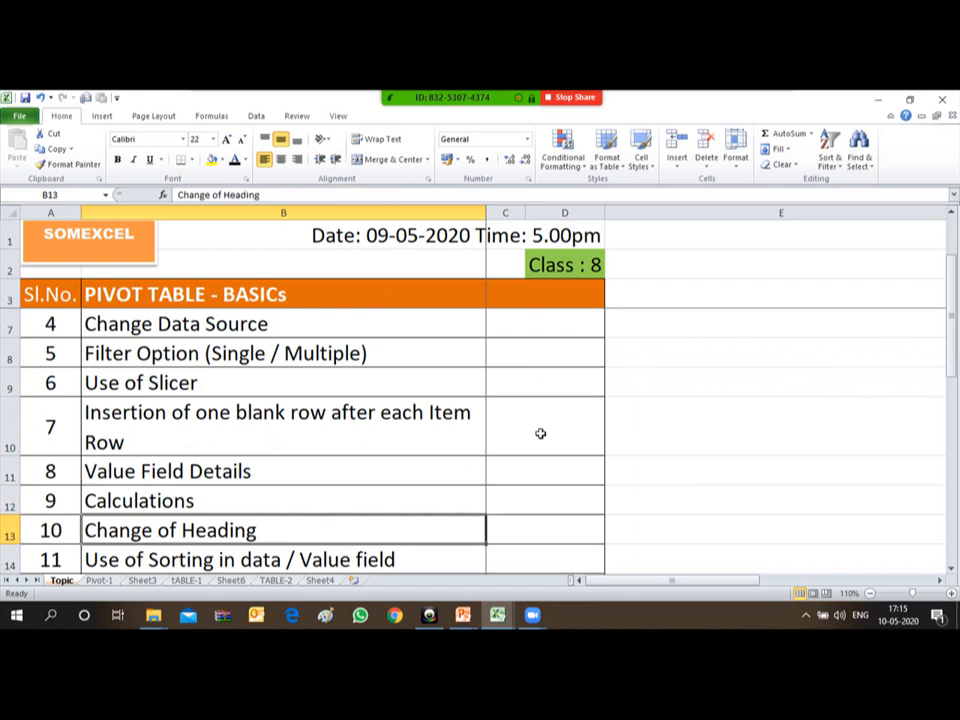
key("Down")
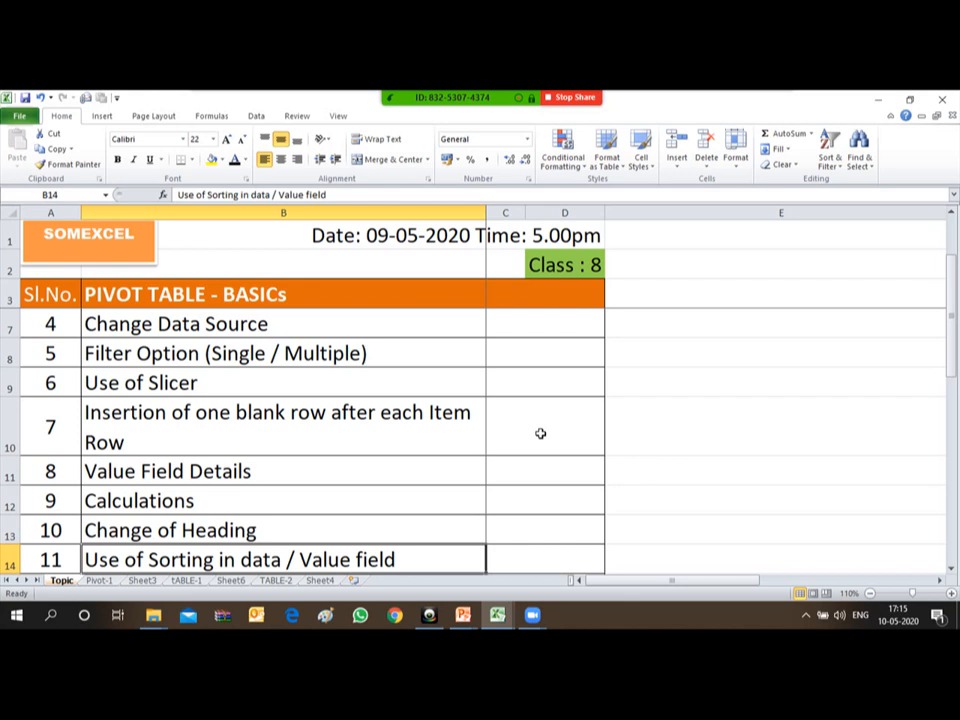
- Move the topics "Pivot Chart" and "Table Designing" up to B15:B16, beside serial numbers 12 and 13
key("Down")
key("Down")
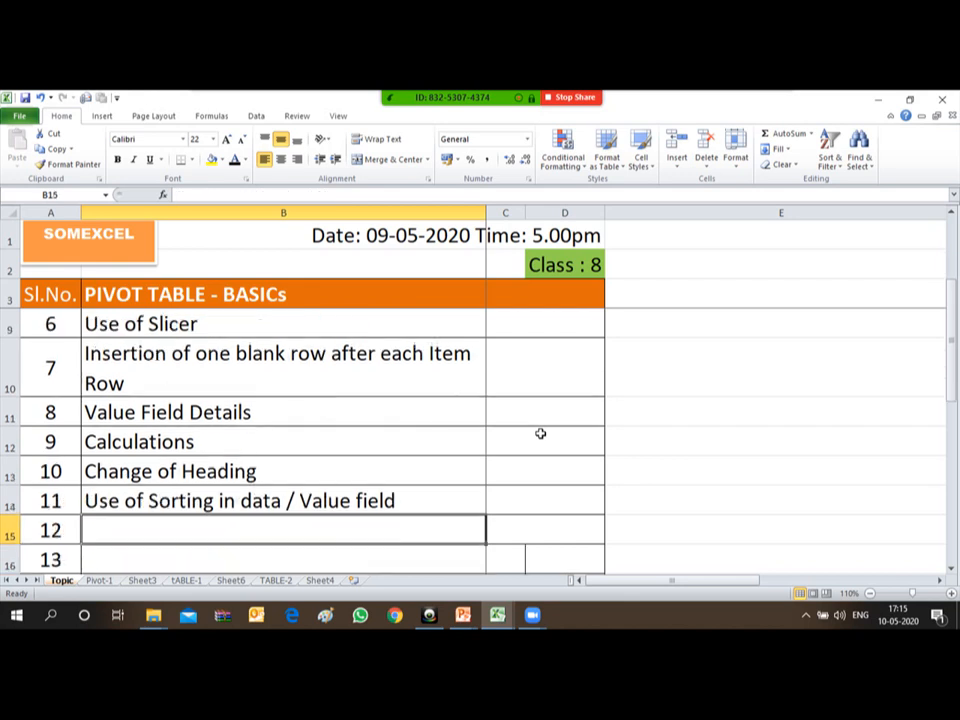
key("Down")
key("Down")
key("Down")
key("Up")
key("Up")
key("shift+Down")
key("ctrl+x")
key("Up")
key("Up")
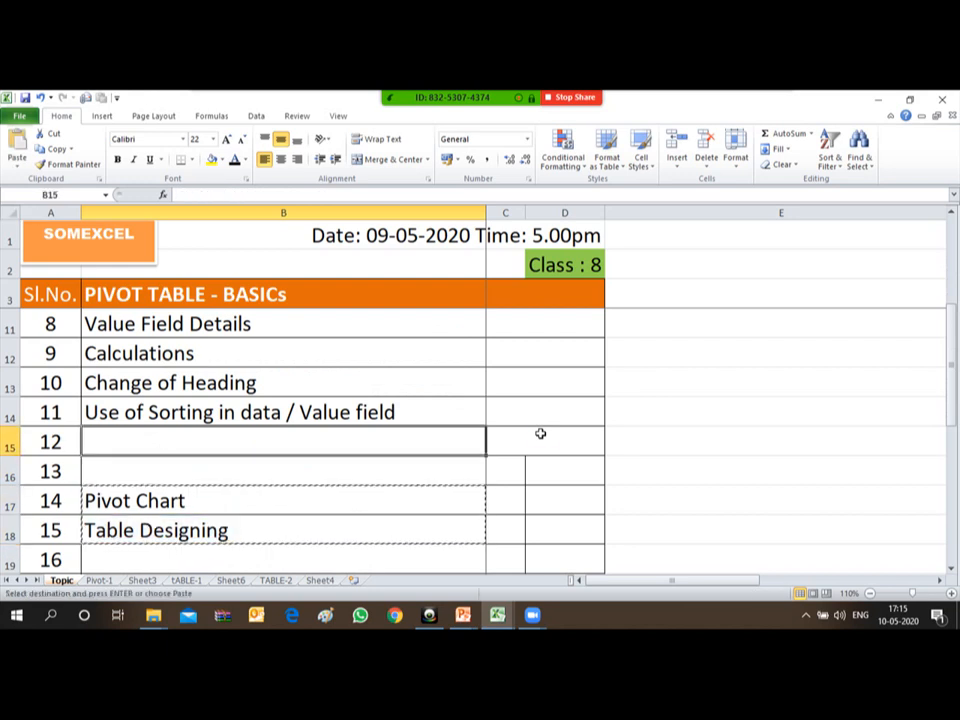
key("ctrl+v")
key("Down")
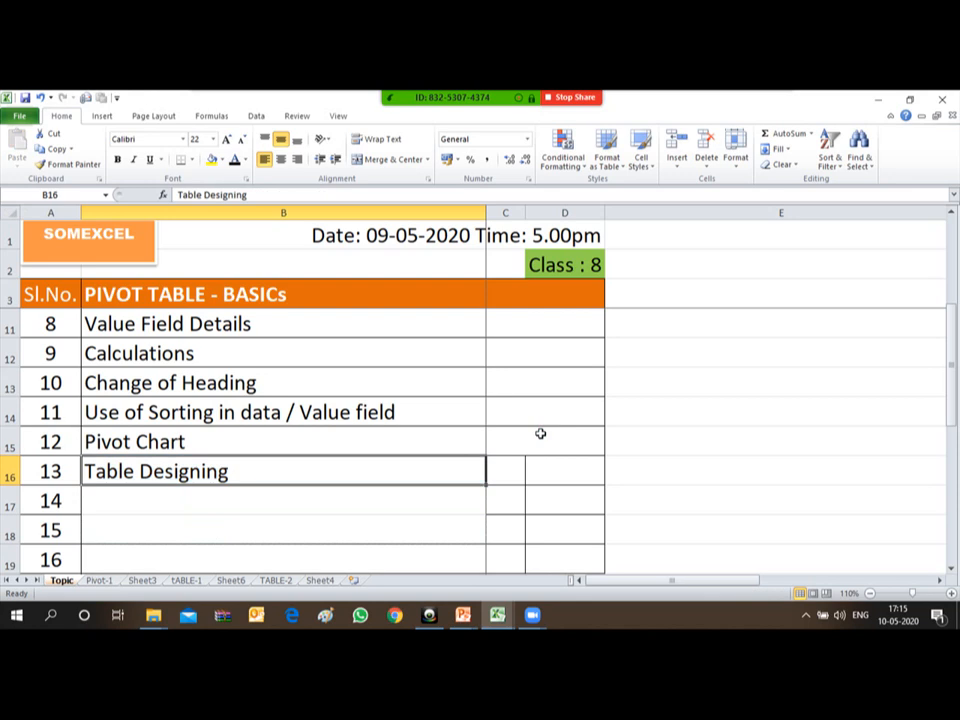
- Look over the empty topic rows from serial number 14, then return to the status cell beside "Change Data Source"
key("Down")
key("shift+Down")
key("shift+Down")
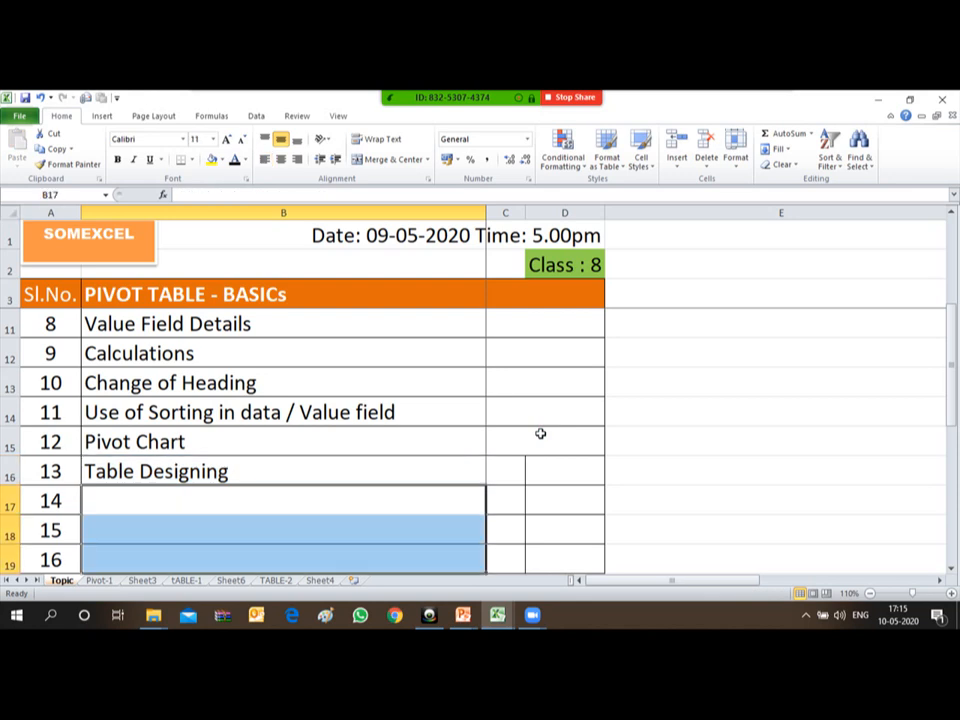
key("Down")
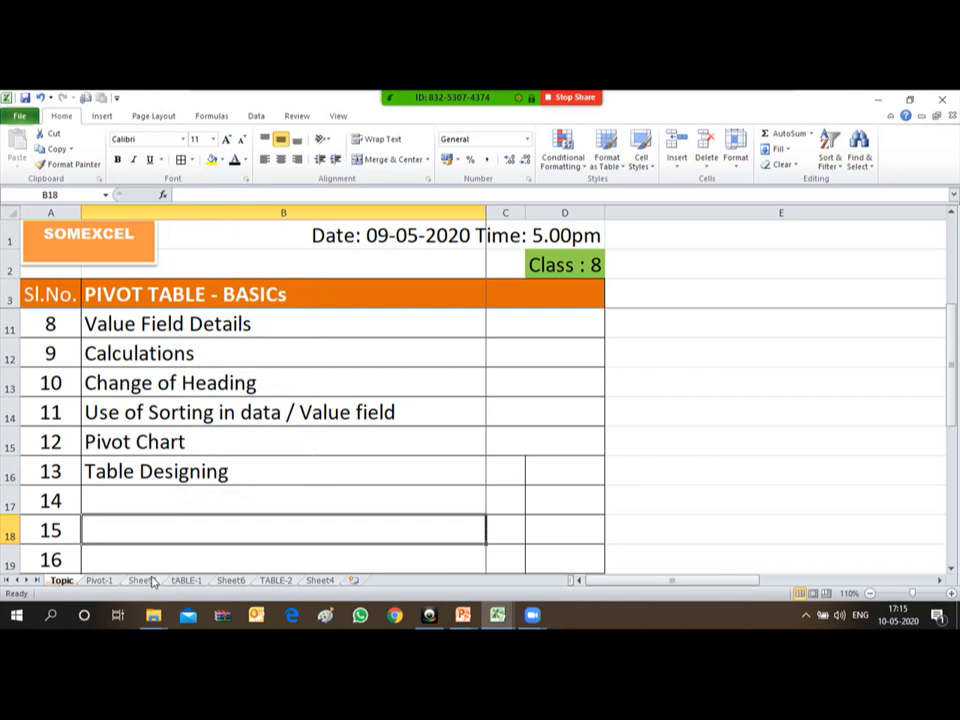
key("Up")
key("Up")
key("Up")
key("Up")
key("Up")
key("Up")
key("Up")
key("Up")
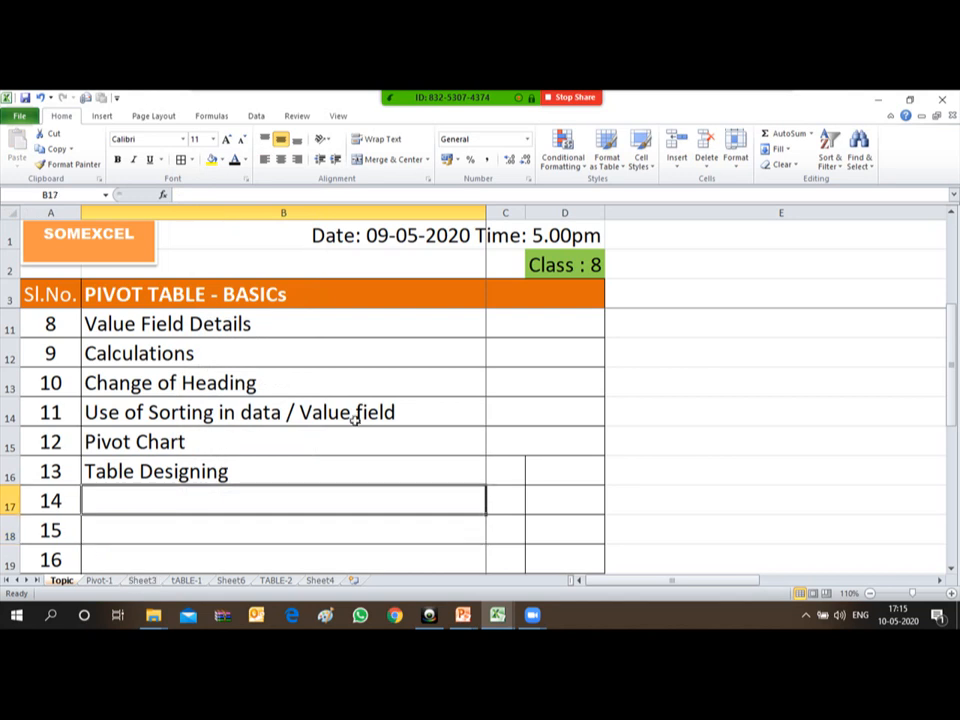
key("Down")
key("Down")
key("Down")
key("Down")
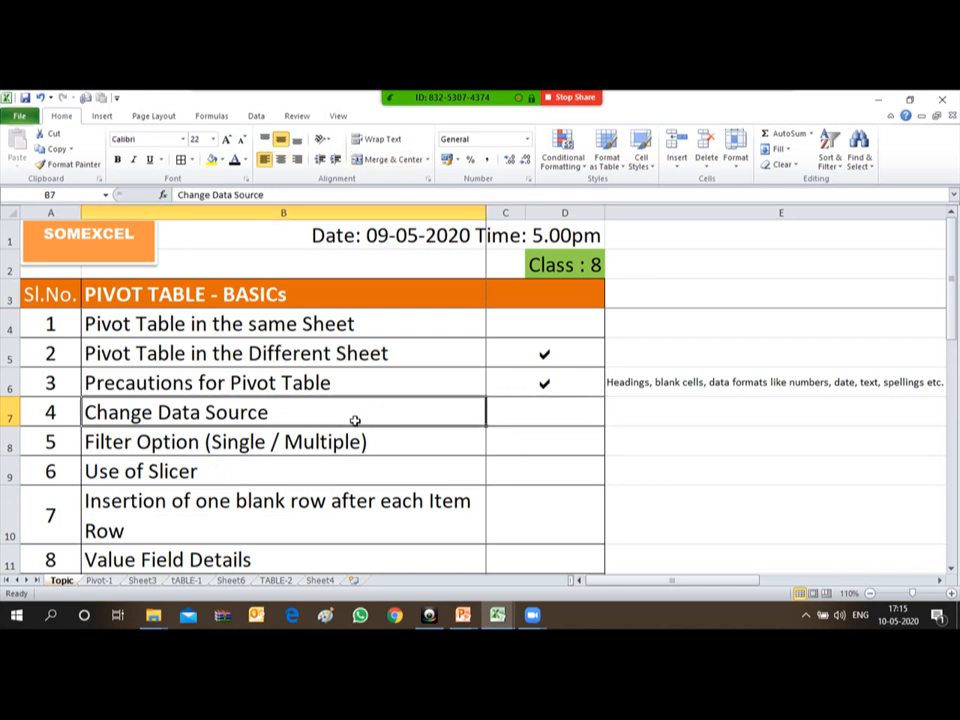
key("Right")
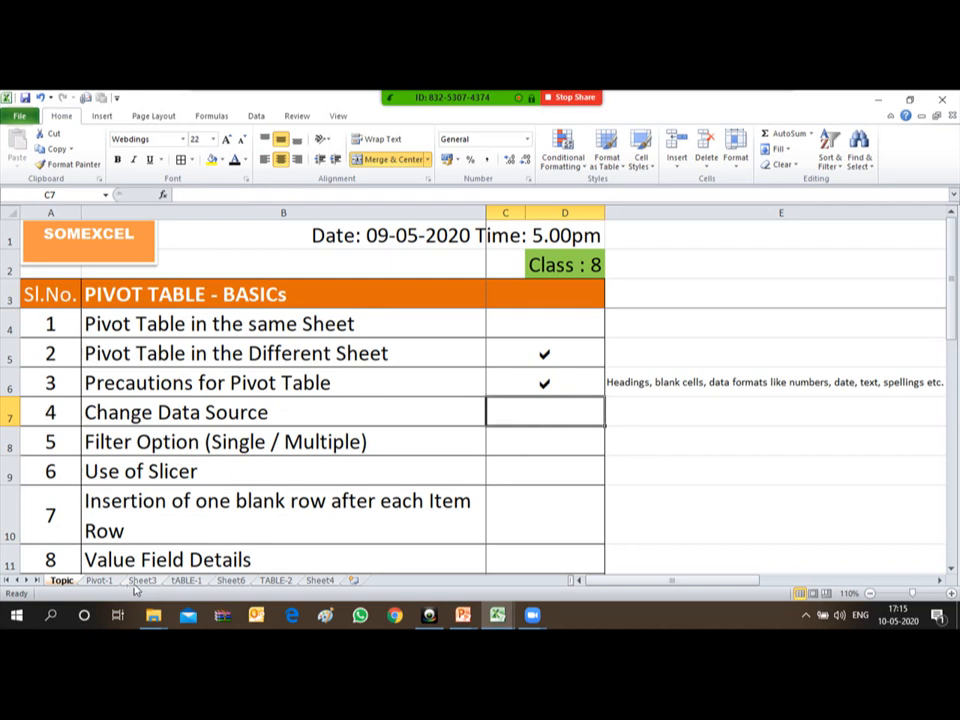
- Open the tABLE-1 sheet and select its header cells from Code to Gross Value
left_click(186, 581)
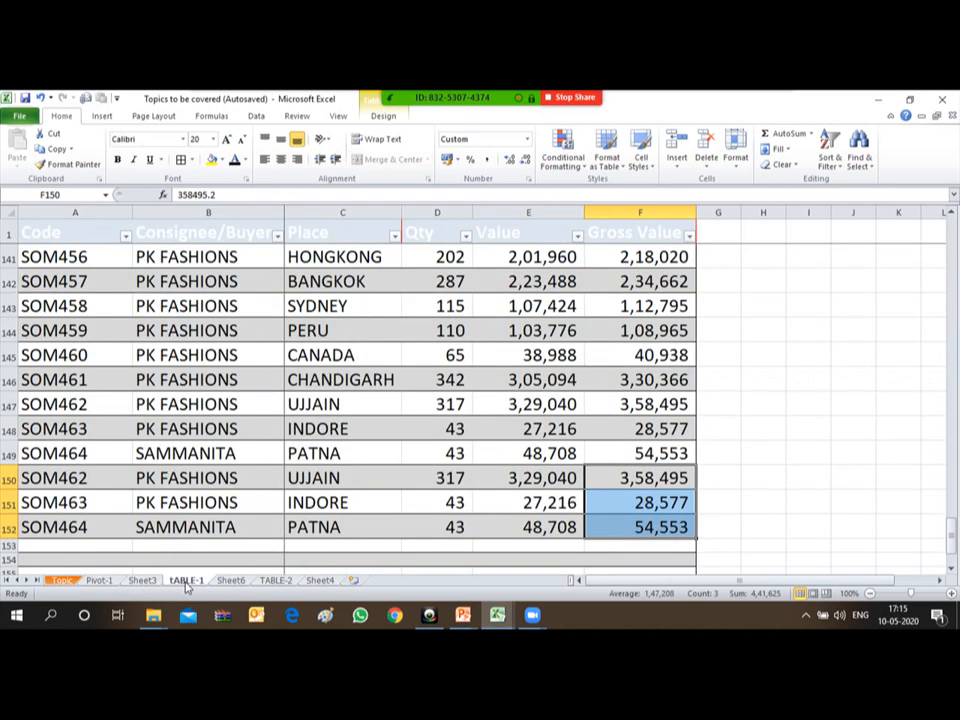
key("Down")
key("Down")
key("Down")
key("ctrl+Up")
key("ctrl+Up")
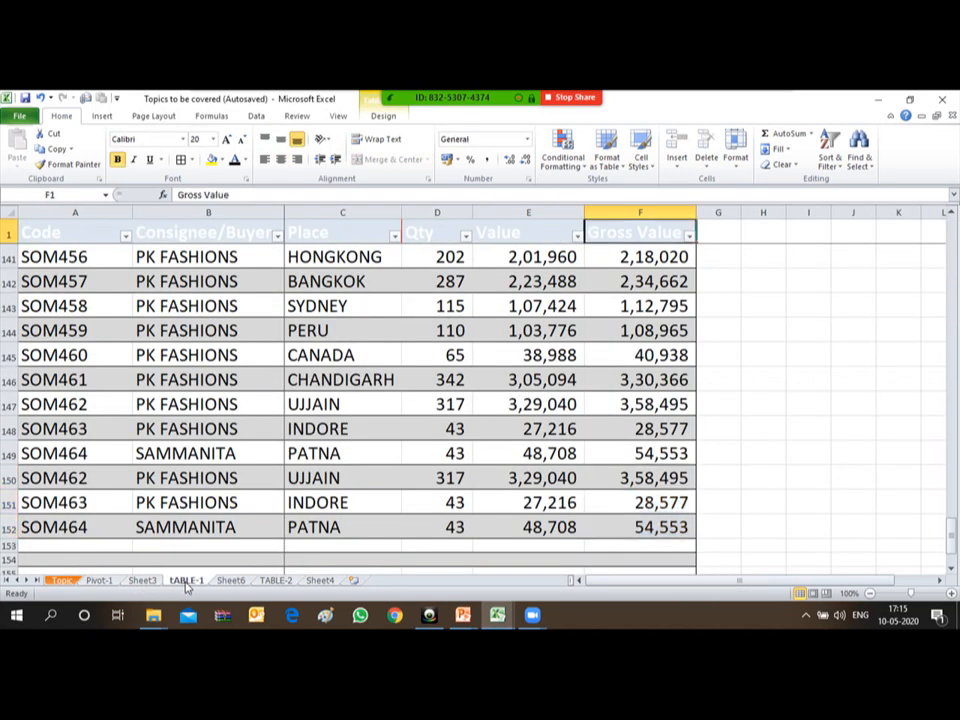
key("Down")
key("Up")
key("ctrl+Left")
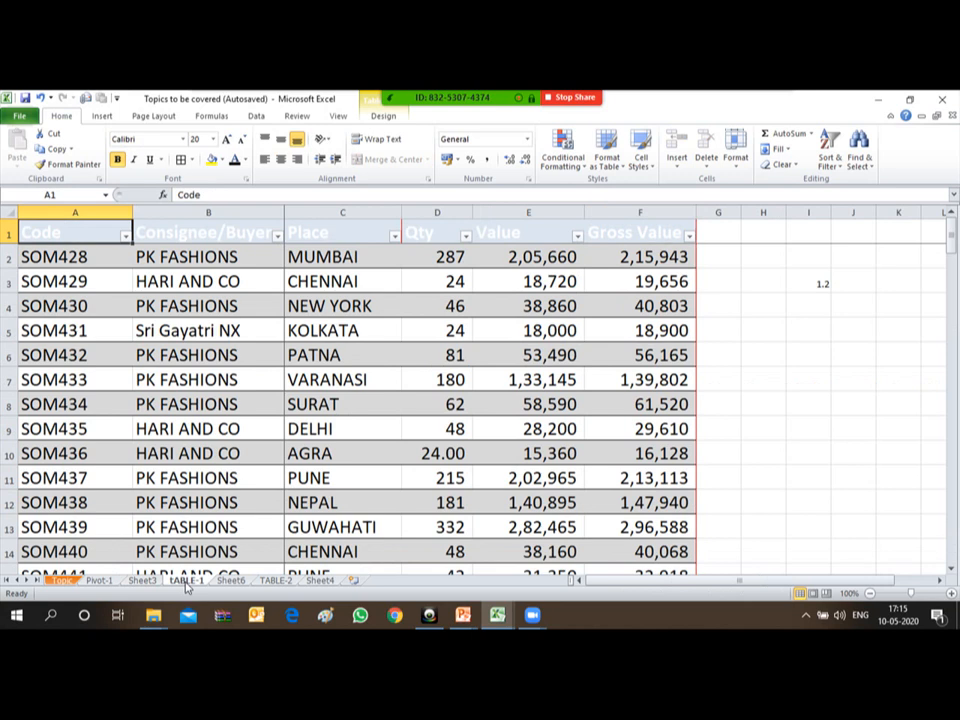
key("shift+Right")
key("shift+Right")
key("shift+Right")
key("shift+Right")
key("shift+Right")
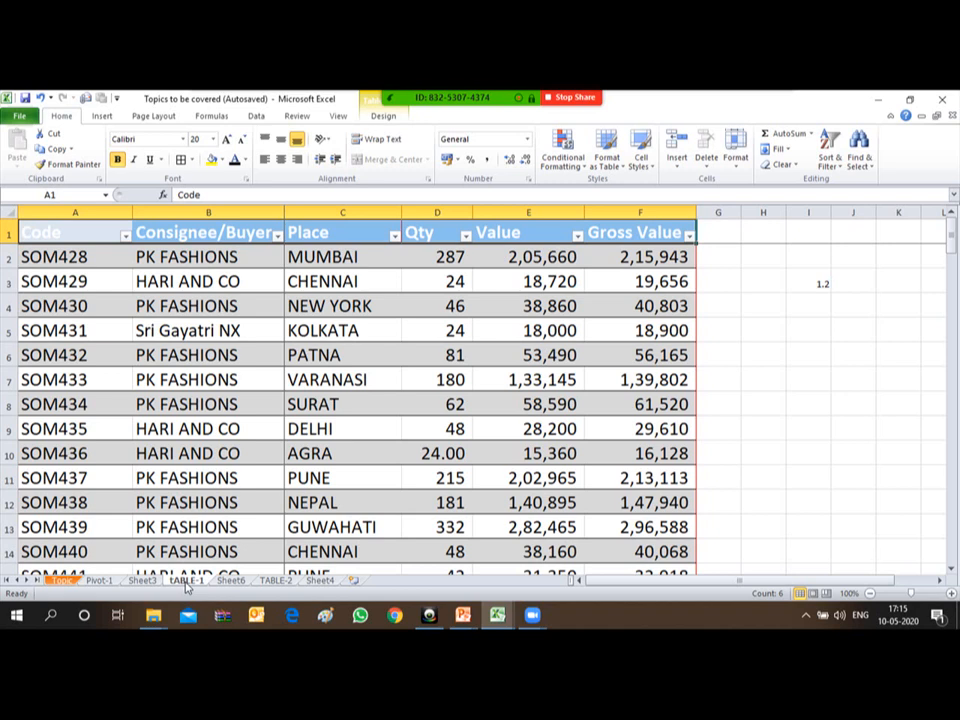
- Extend the header selection down through the data rows to examine the records, then go to the first Qty value
key("shift+Down")
key("shift+Down")
key("shift+Down")
key("shift+Down")
key("shift+Down")
key("shift+Down")
key("shift+Down")
key("shift+Down")
key("shift+Down")
key("shift+Down")
key("shift+Down")
key("shift+Down")
key("shift+Down")
key("shift+Down")
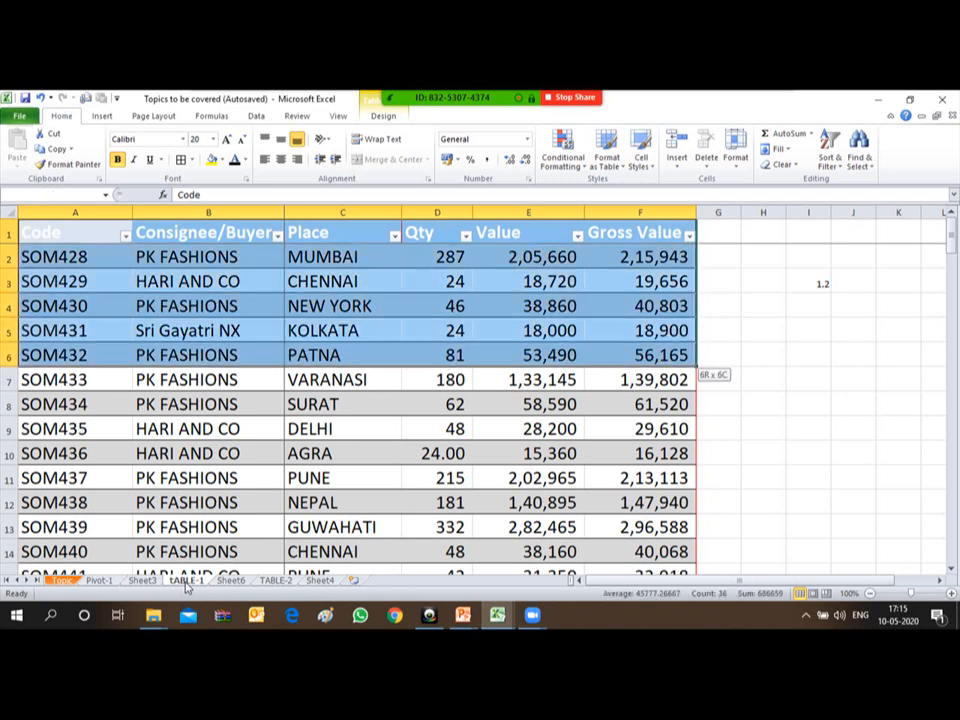
key("shift+Down")
key("shift+Down")
key("shift+Down")
key("shift+Down")
key("shift+Down")
key("shift+Down")
key("shift+Down")
key("shift+Down")
key("shift+Down")
key("shift+Down")
key("shift+Down")
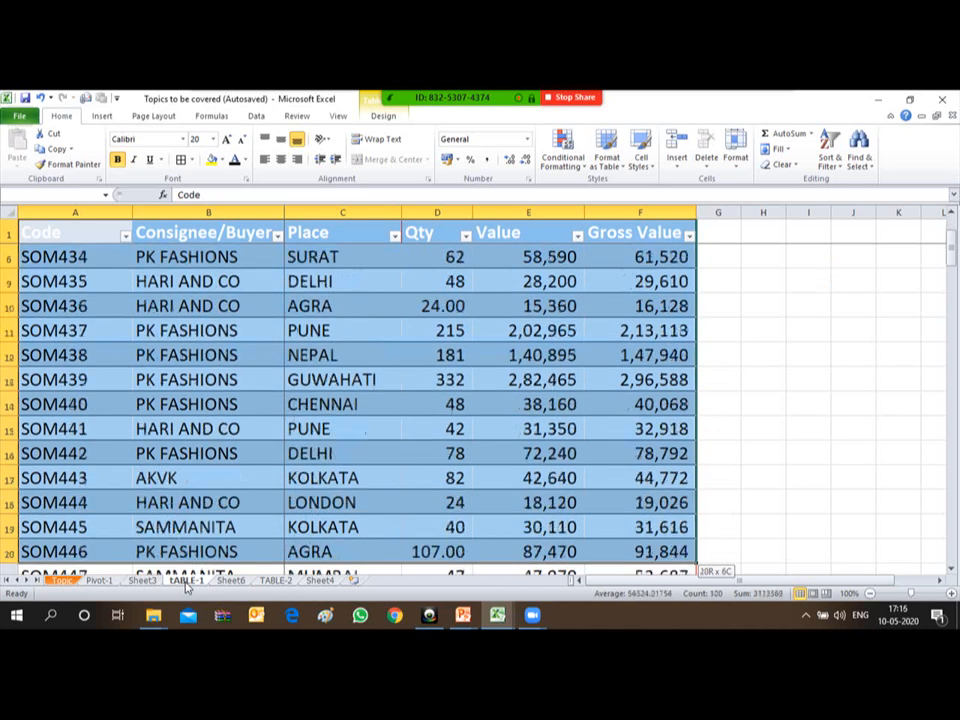
key("shift+Down")
key("shift+Down")
key("shift+Down")
key("shift+Down")
key("shift+Down")
key("shift+Down")
key("shift+Down")
key("shift+Down")
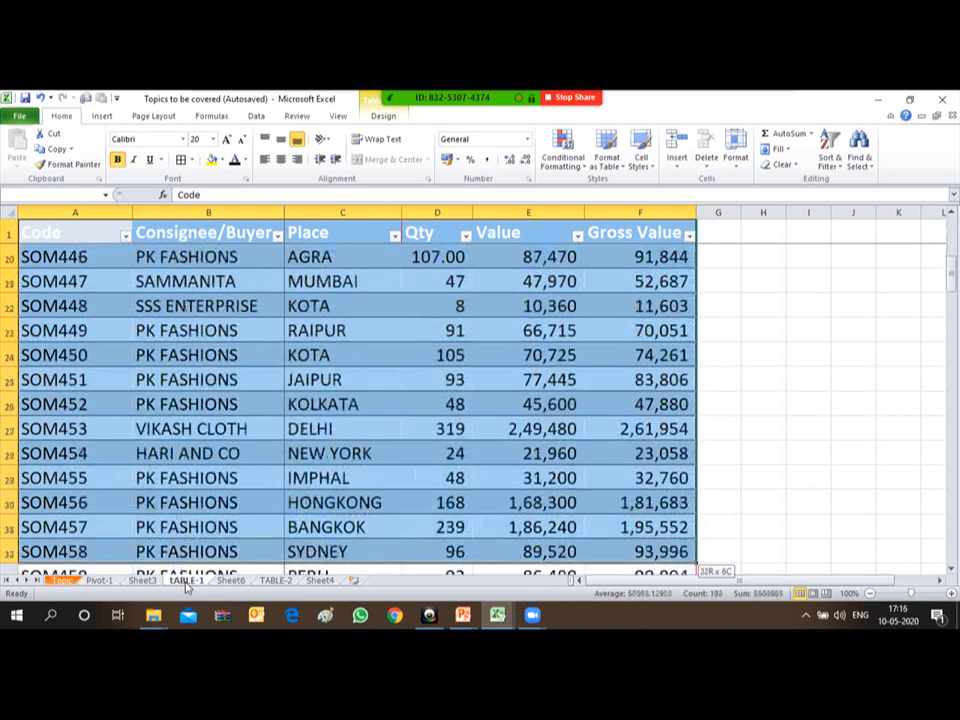
key("shift+Down")
key("Up")
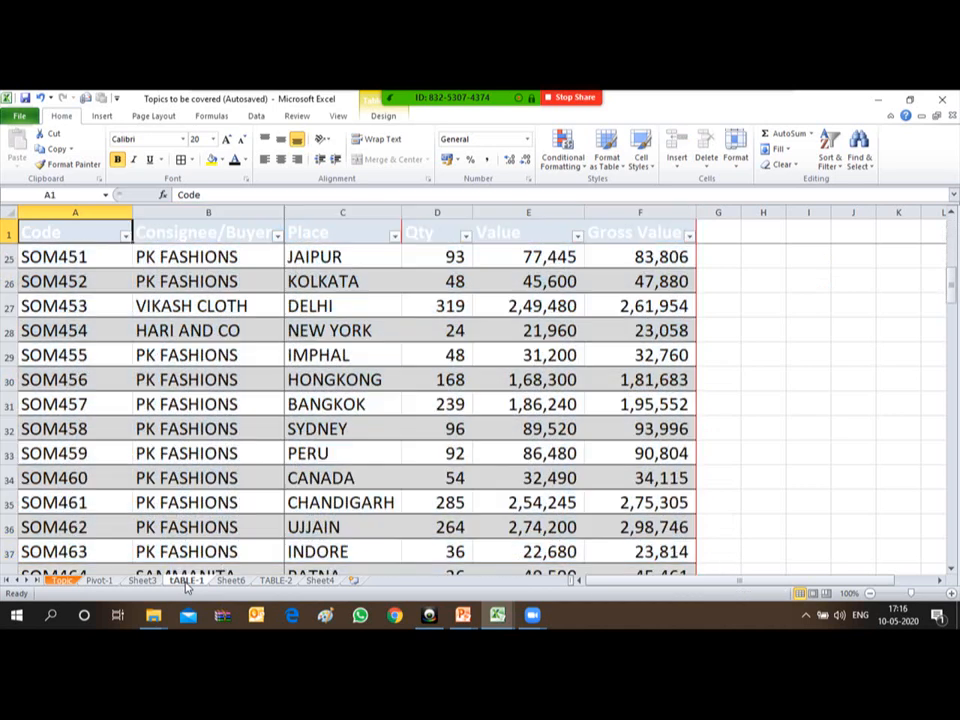
key("Down")
key("Right")
key("Right")
key("Right")
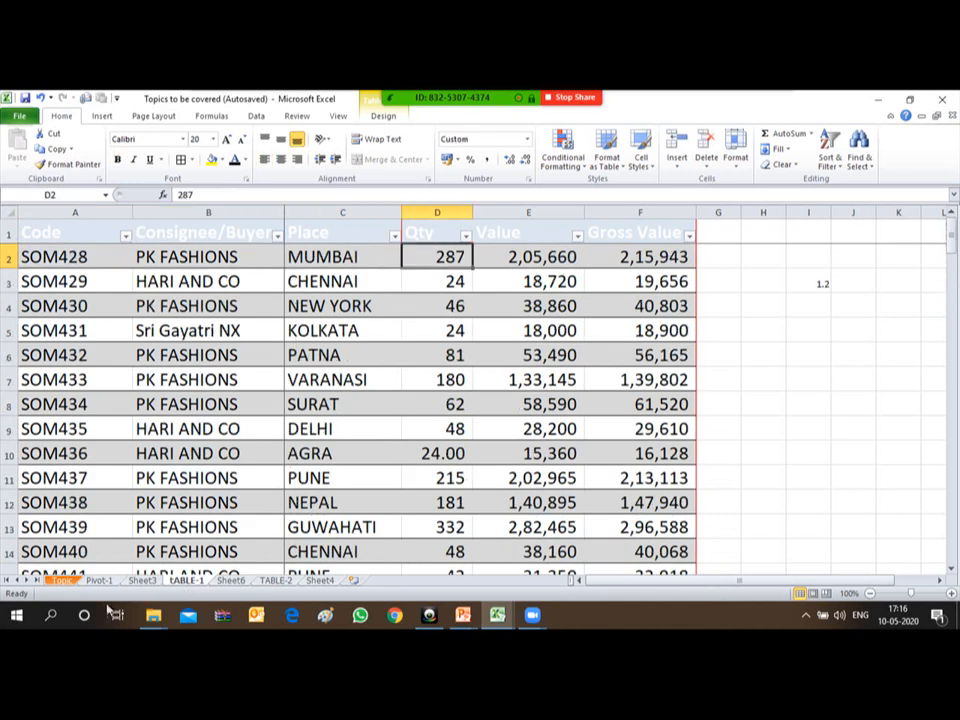
- Open the TABLE-2 sheet and add the header "Total GST" in N1, beside the Cess column
left_click(276, 580)
key("ctrl+Up")
key("Down")
key("Up")
key("ctrl+Right")
key("Right")
key("Right")
key("Right")
key("Left")
key("Left")
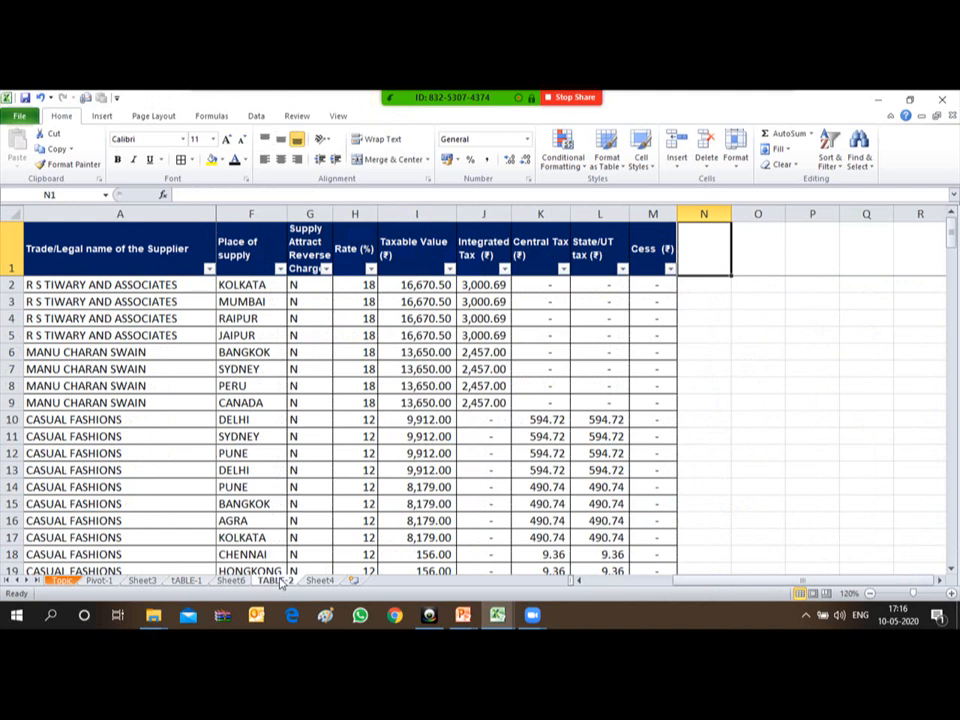
type("To")
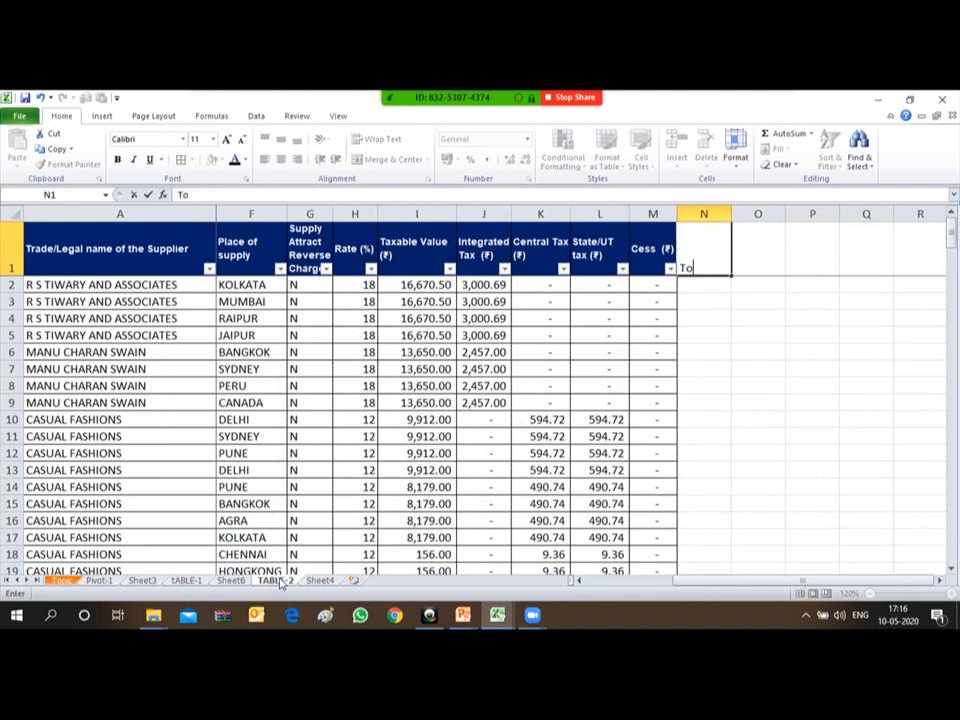
type("tal GST")
key("Return")
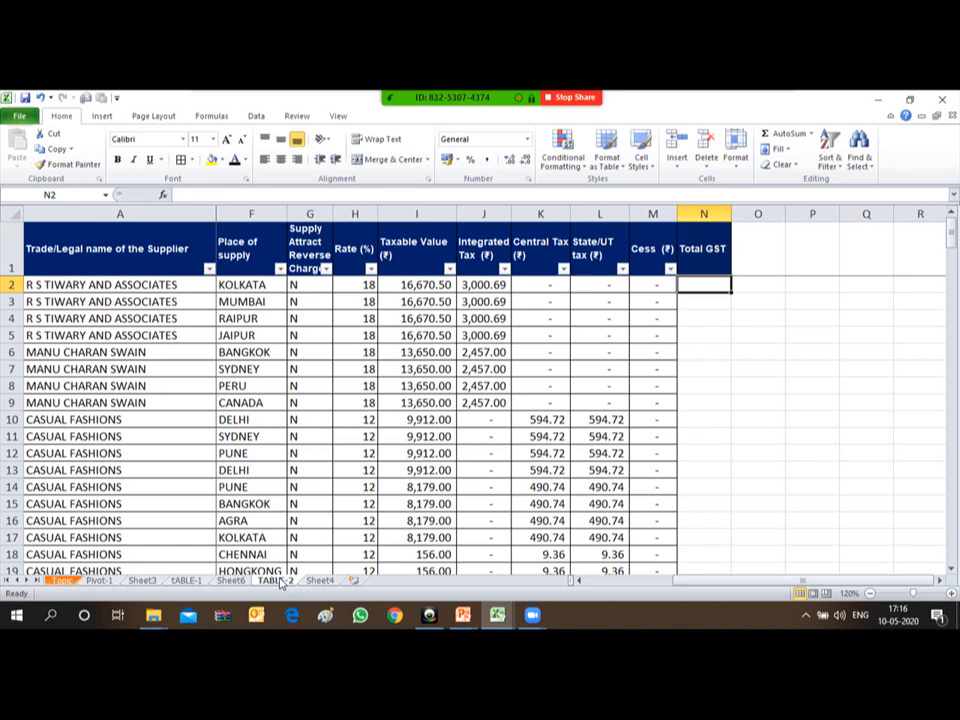
key("Up")
key("Down")
type("=")
key("Left")
key("Left")
key("Left")
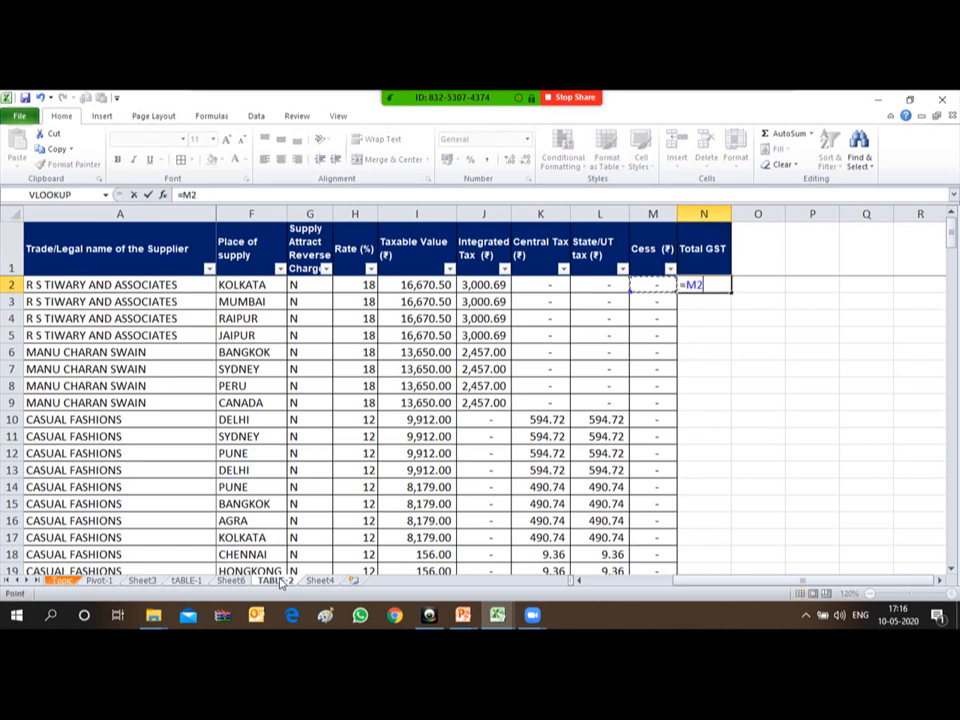
type("+")
key("Left")
key("Left")
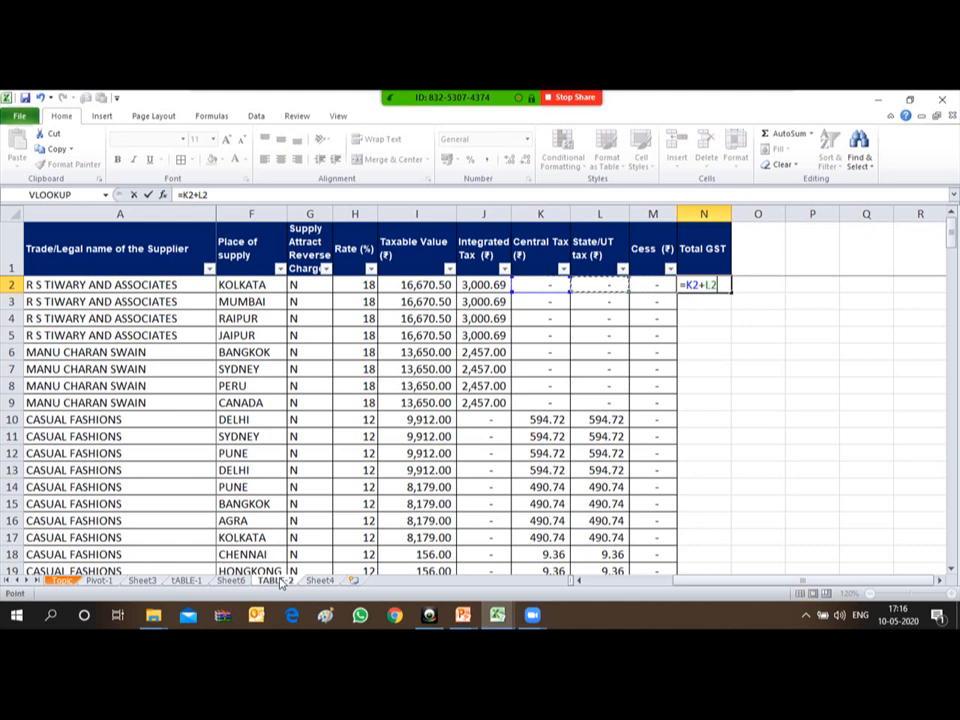
type("+")
key("Left")
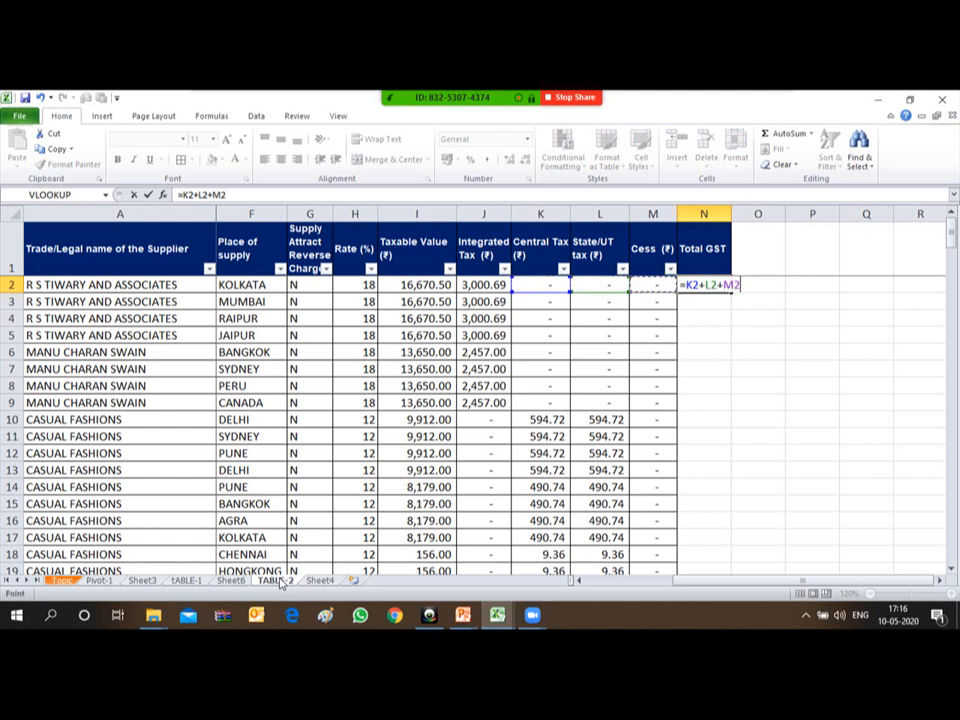
key("Escape")
- Enter the formula =J2+K2+L2+M2 in N2 and widen column N to fit its contents
type("=")
key("Left")
key("Left")
key("Left")
key("Left")
type("+")
key("Left")
key("Left")
key("Left")
type("+")
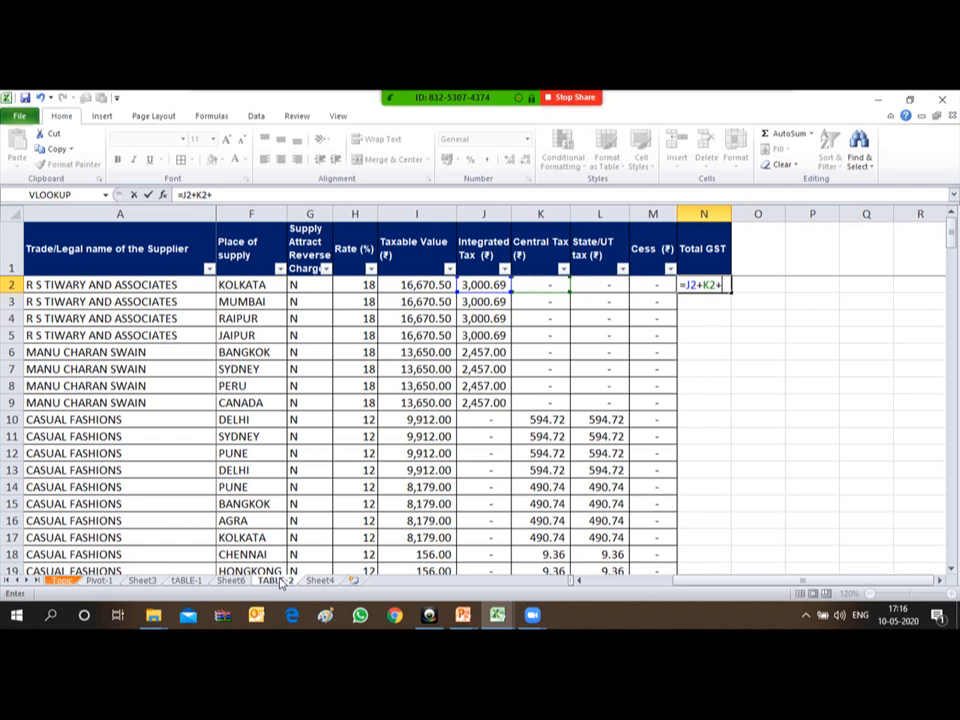
key("Left")
key("Left")
type("+")
key("Left")
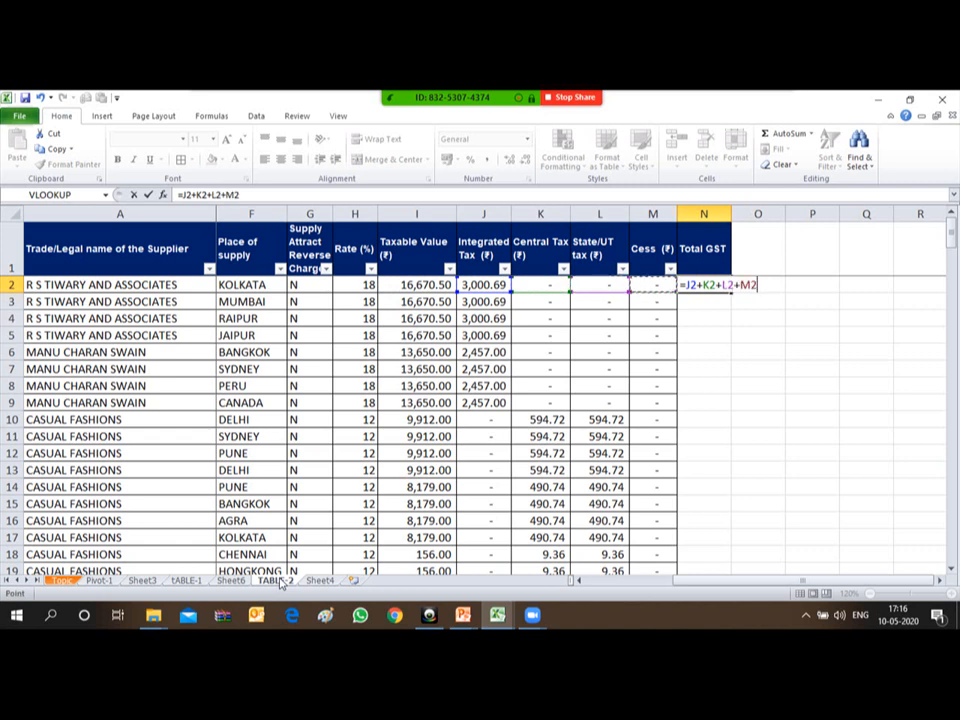
key("ctrl+Return")
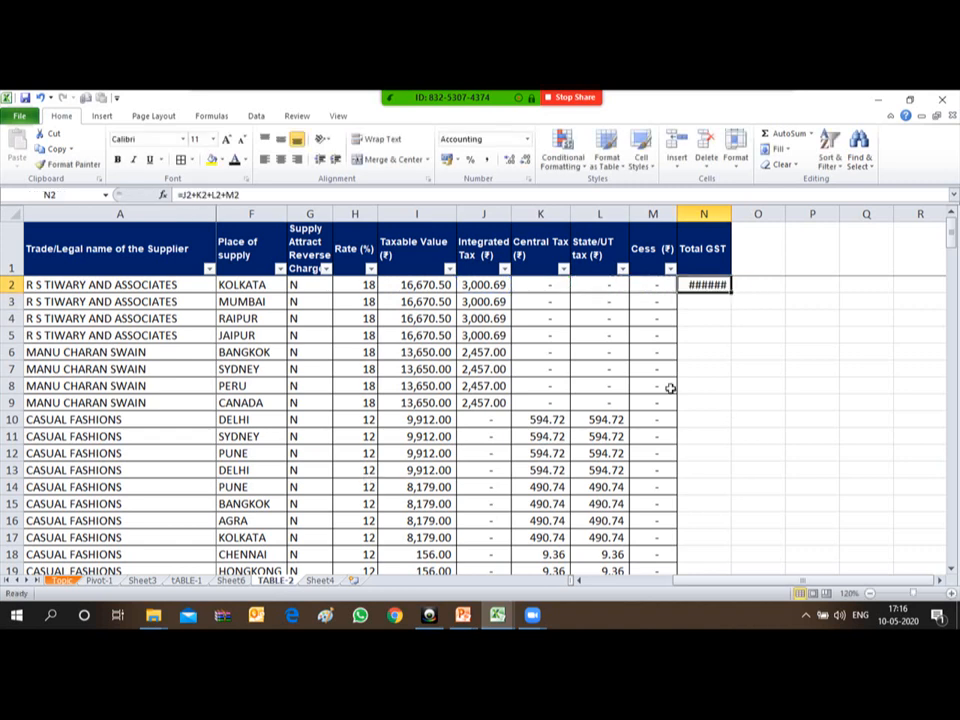
double_click(730, 212)
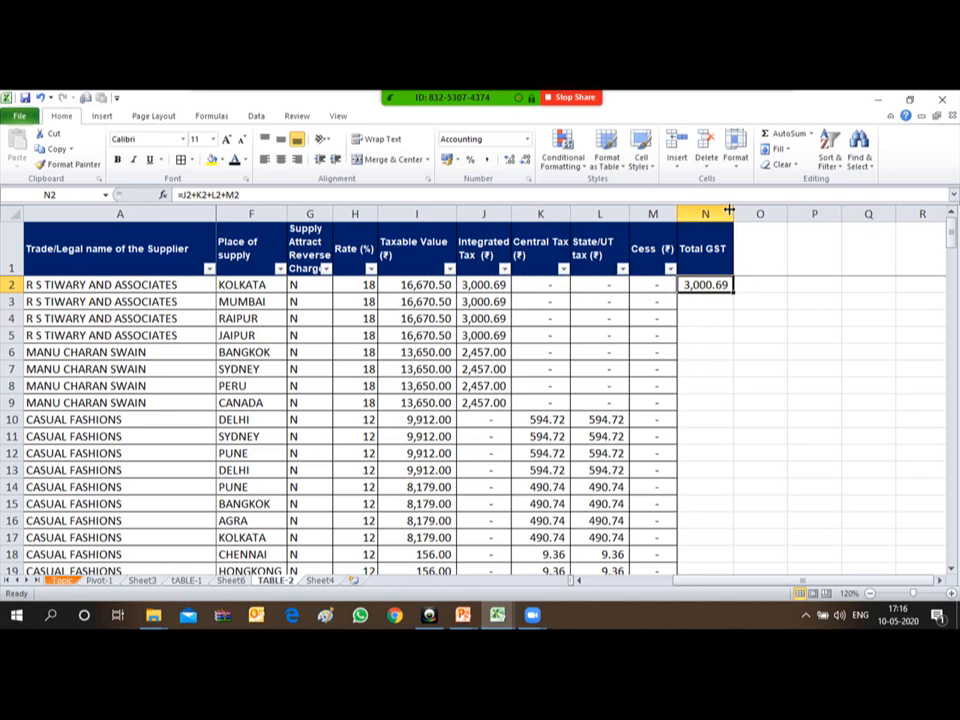
- Copy the N2 formula through the Total GST column to row 189, and return to N2
key("ctrl+c")
key("Left")
key("ctrl+Down")
key("Down")
key("Up")
key("Right")
key("ctrl+shift+Up")
key("Return")
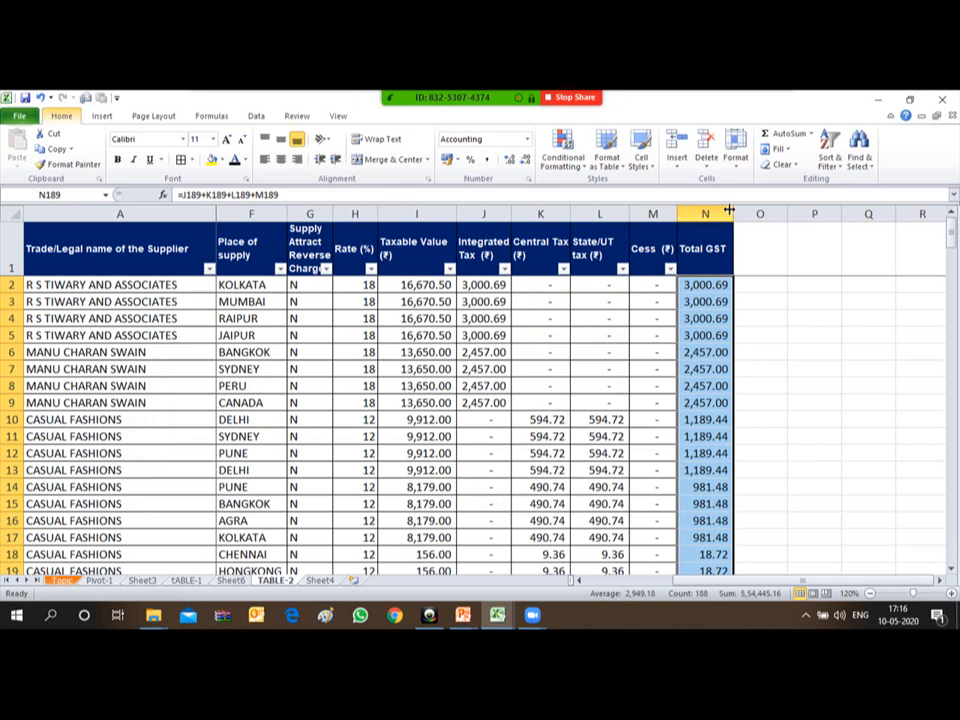
key("Up")
key("Up")
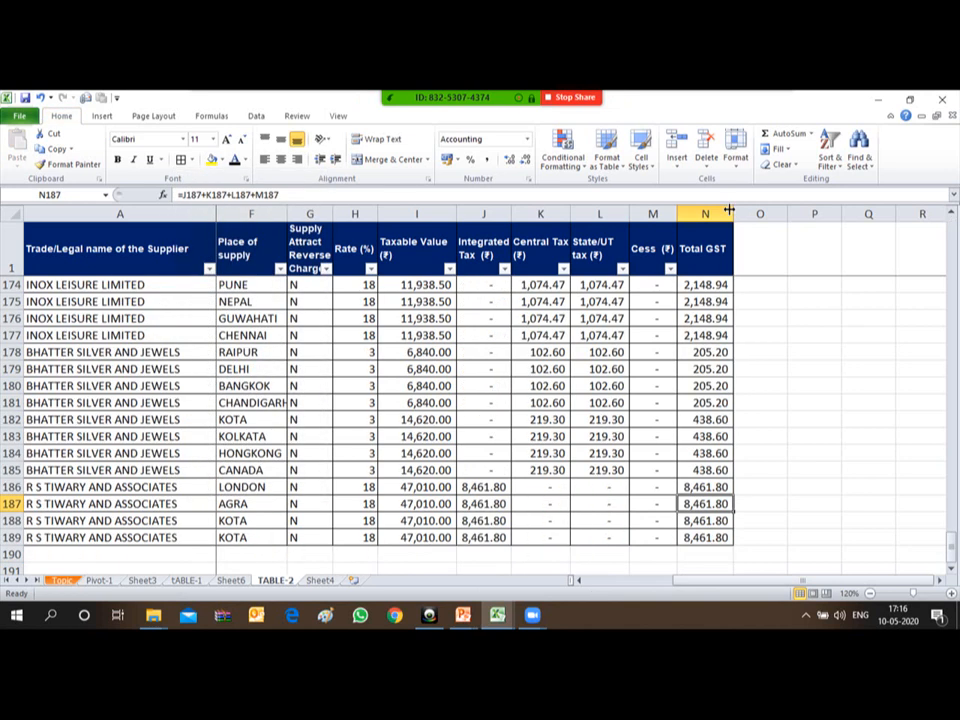
key("ctrl+Up")
key("Down")
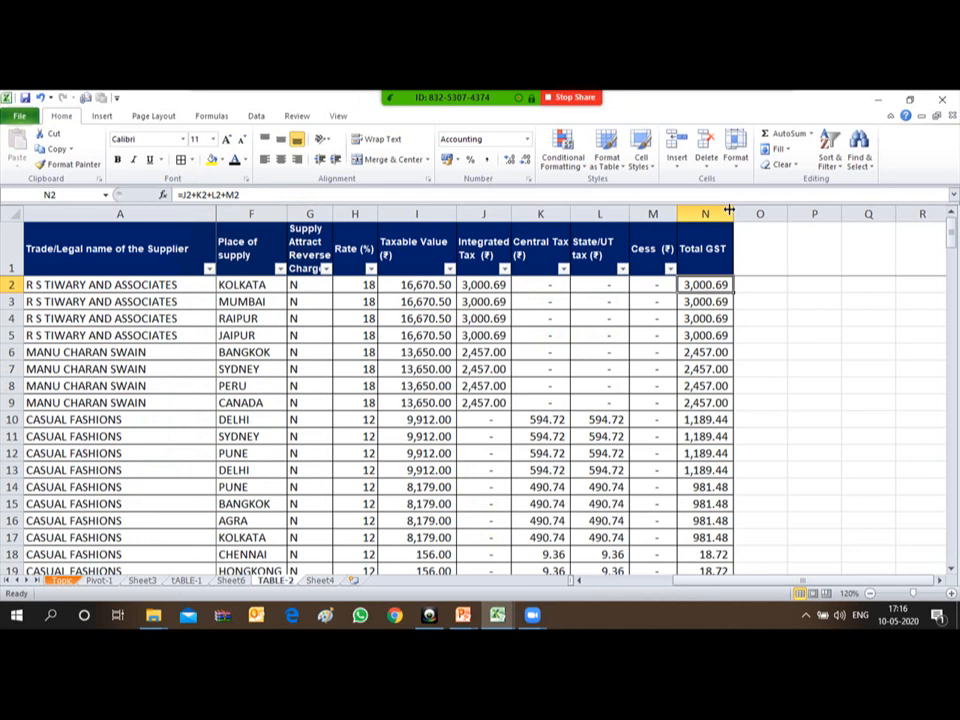
- Examine the field list of the Sheet6 pivot table for Total GST, comparing it with the columns of TABLE-2
key("ctrl+Page_Up")
key("Up")
key("Up")
key("Up")
key("Left")
key("Left")
key("Left")
key("Left")
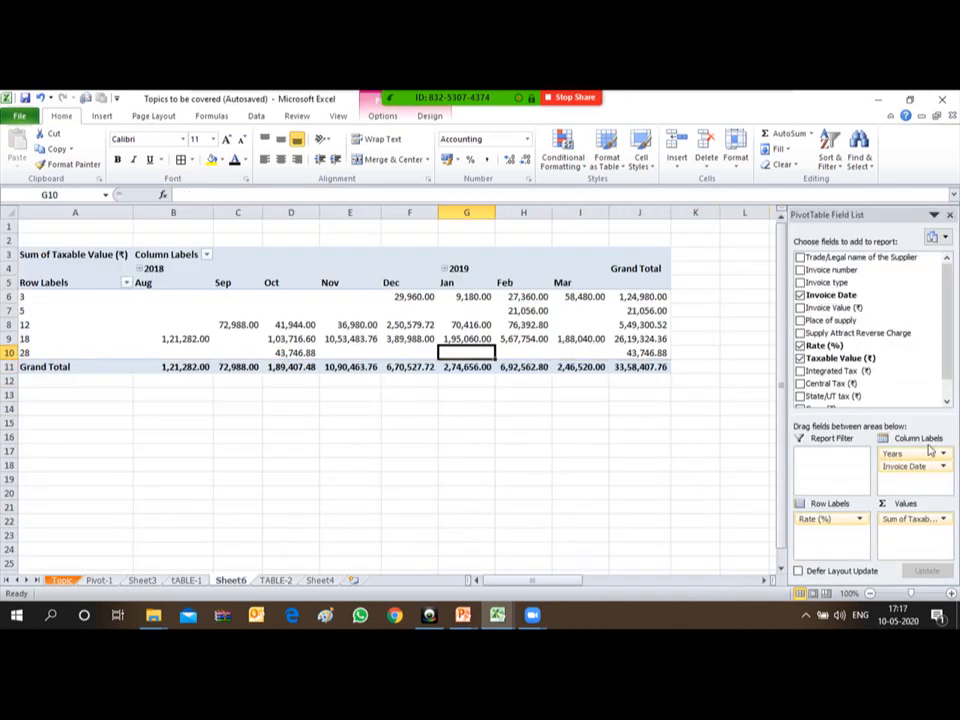
left_click_drag(949, 366, 949, 428)
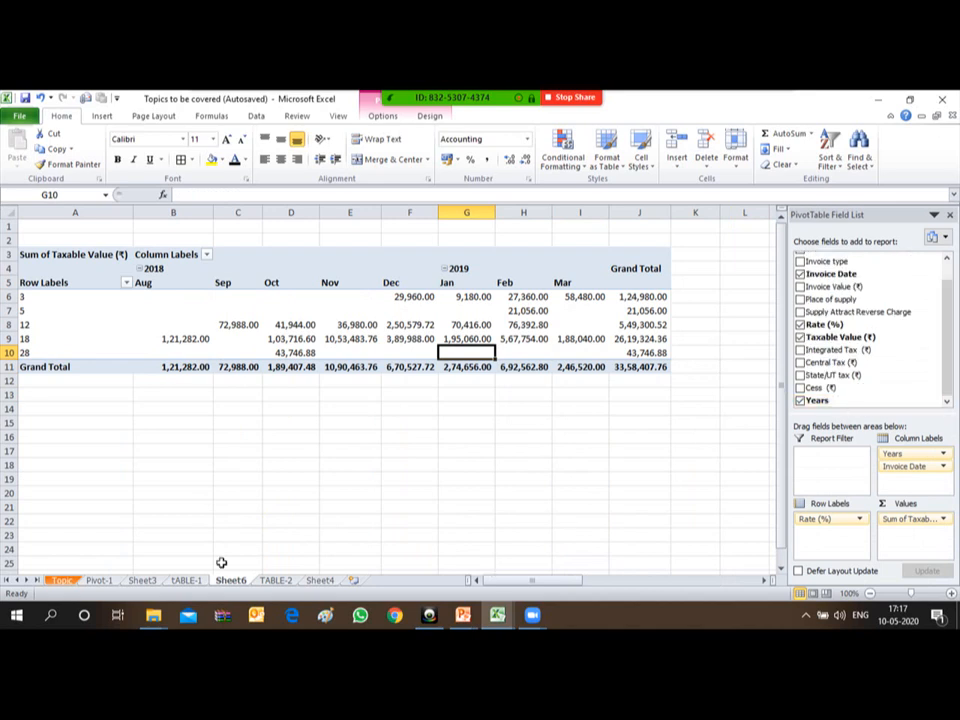
left_click(272, 581)
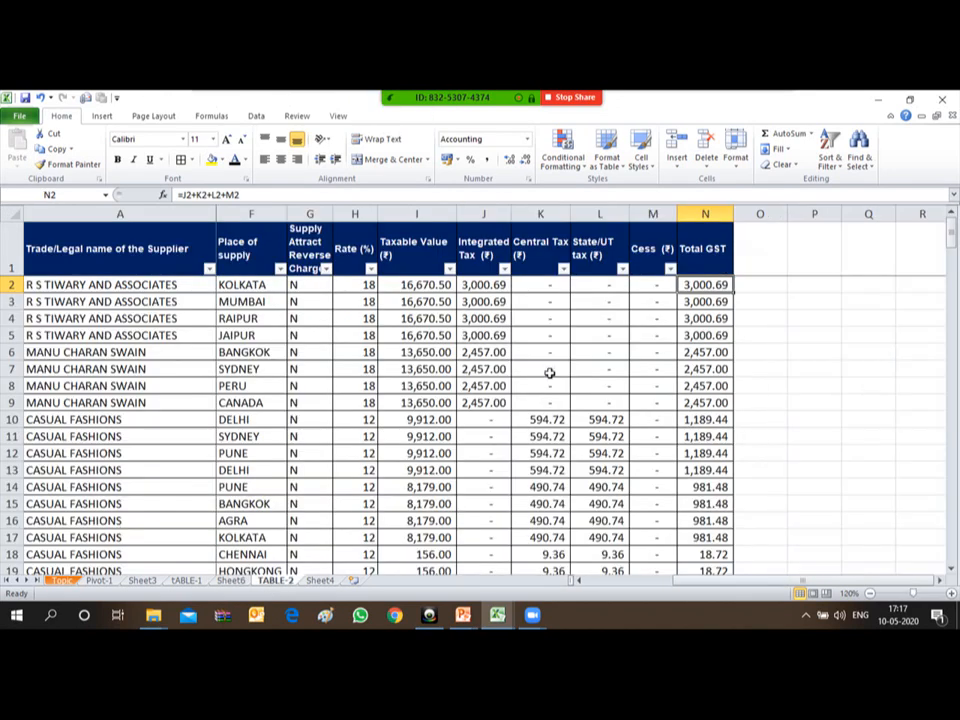
left_click(230, 581)
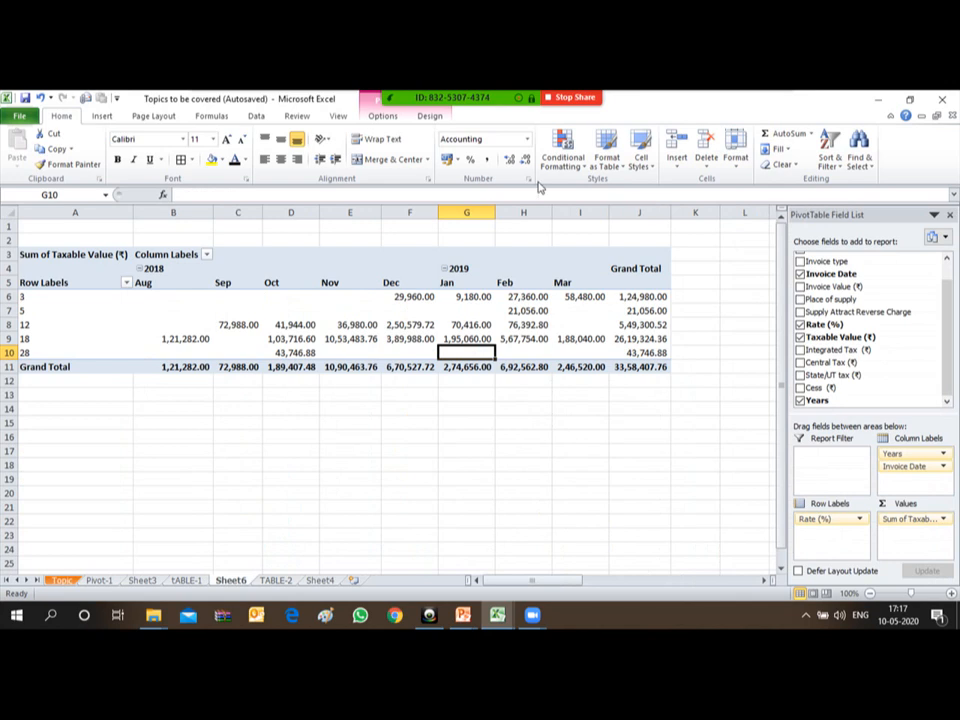
- Refresh all data and remove Years and Invoice Date from the pivot table's column labels
left_click(256, 115)
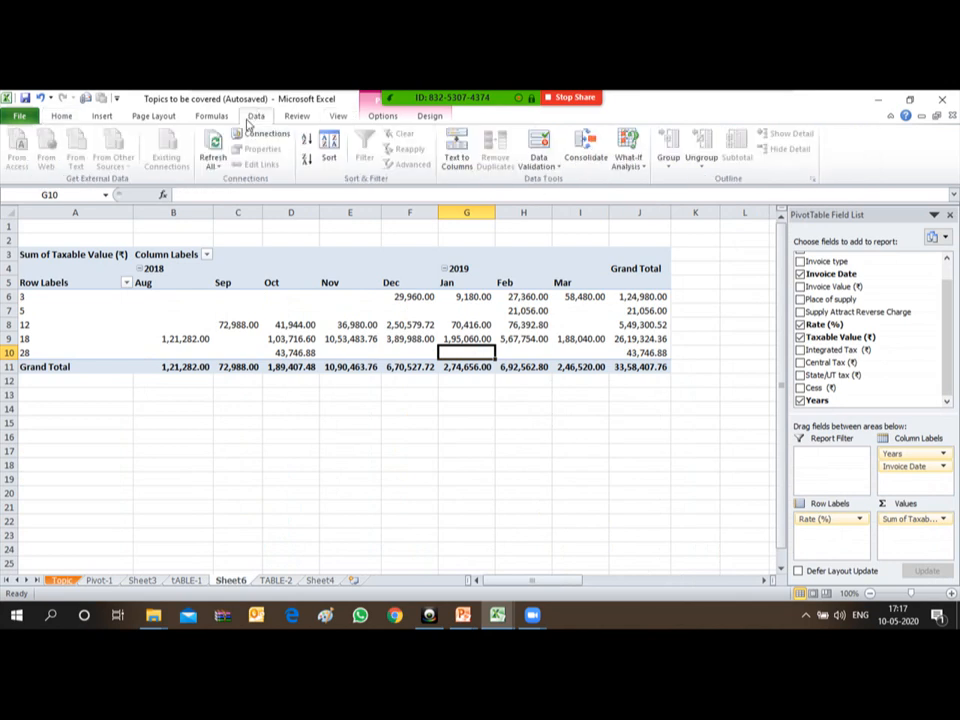
left_click(213, 145)
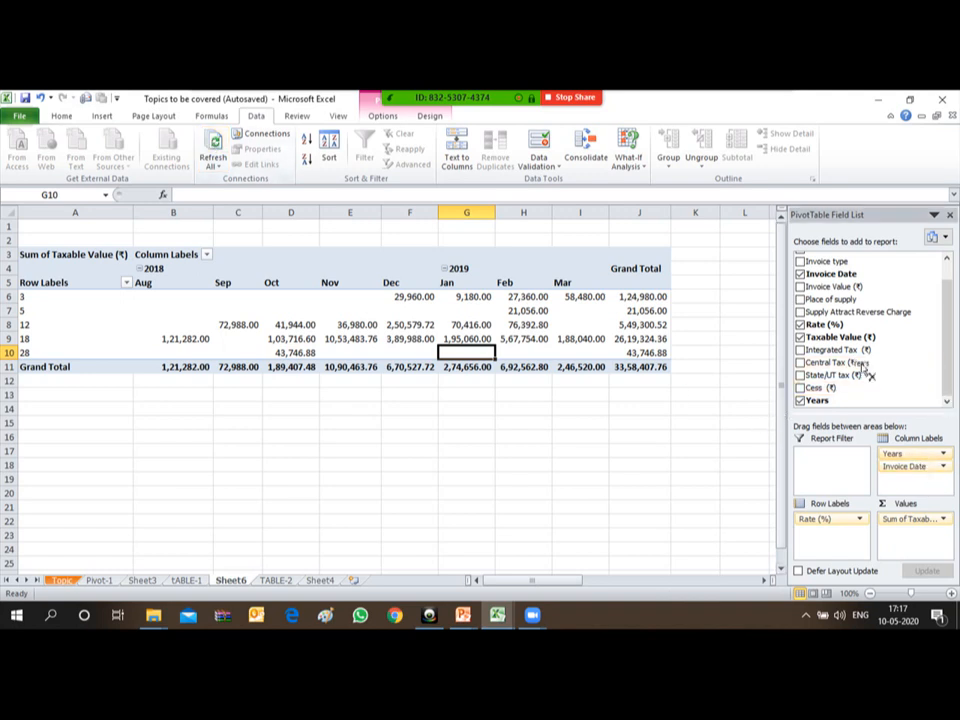
left_click_drag(895, 417, 888, 403)
left_click_drag(896, 456, 862, 366)
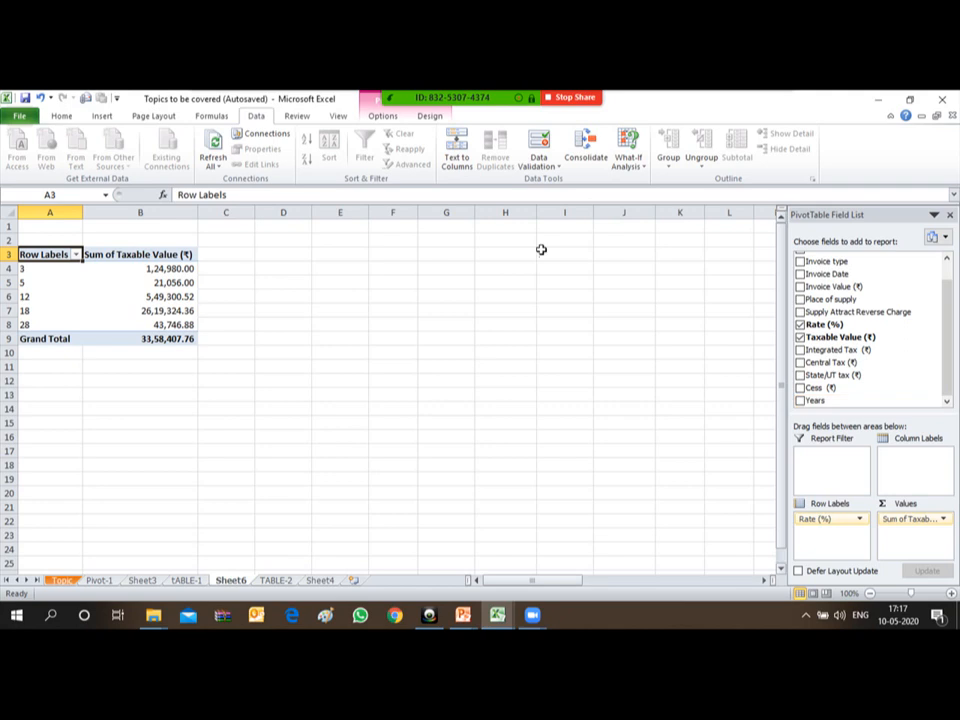
left_click(150, 296)
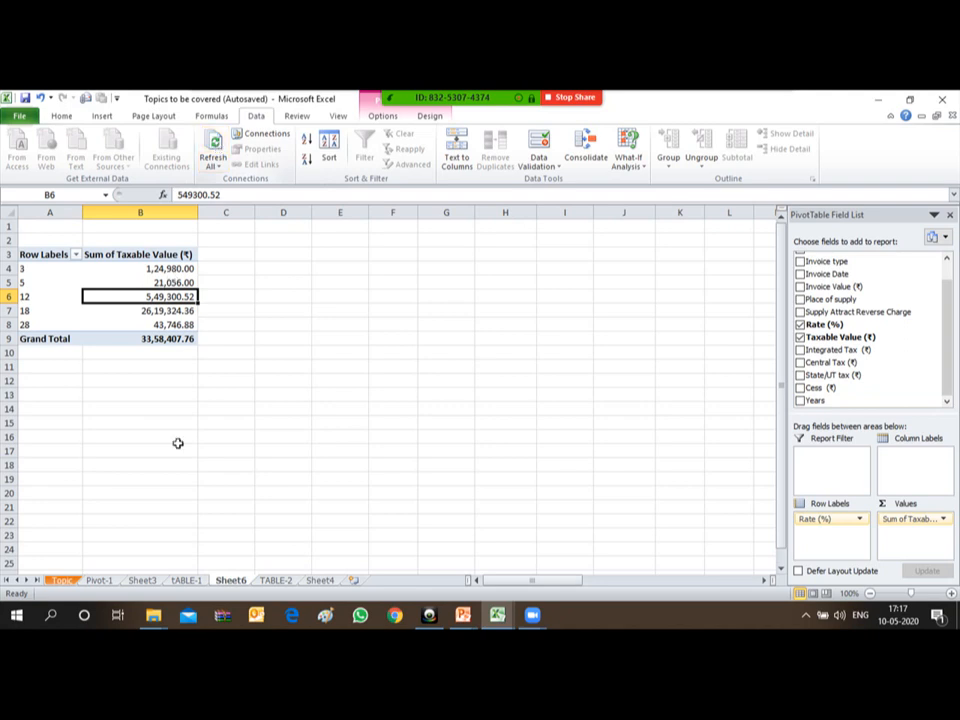
- Review the Total GST column in TABLE-2 against the Sheet6 pivot table, returning to the pivot table
left_click(276, 581)
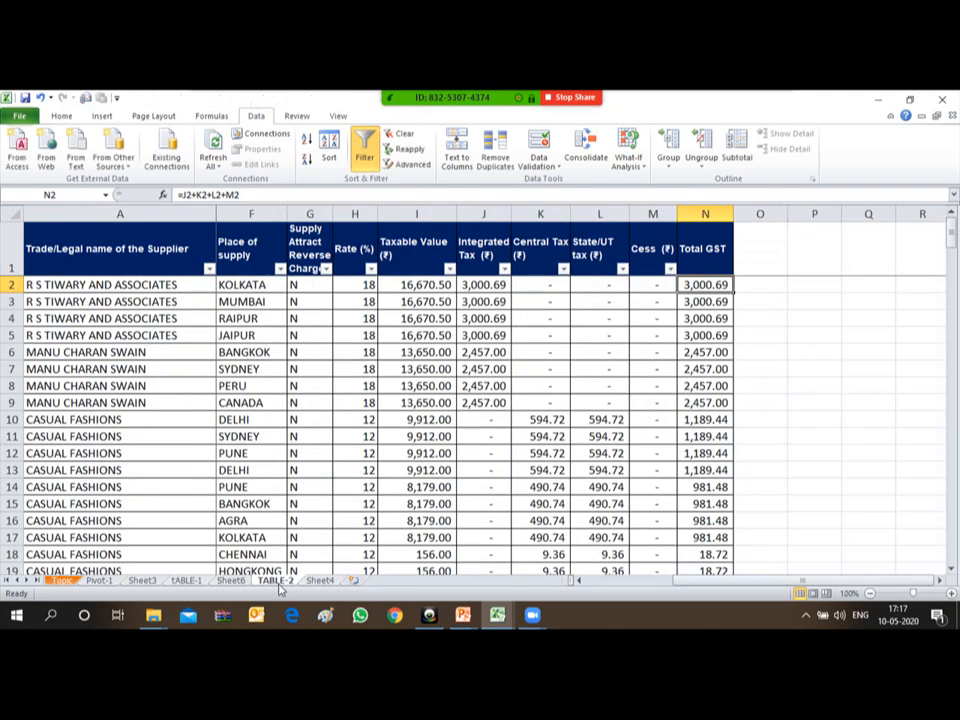
left_click(229, 583)
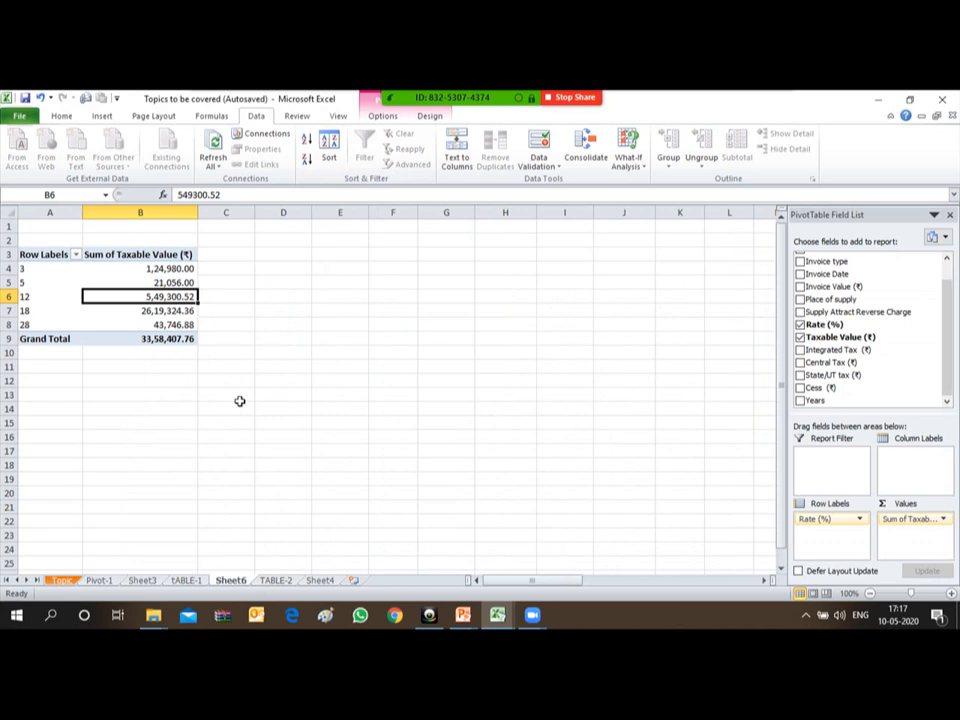
left_click(276, 582)
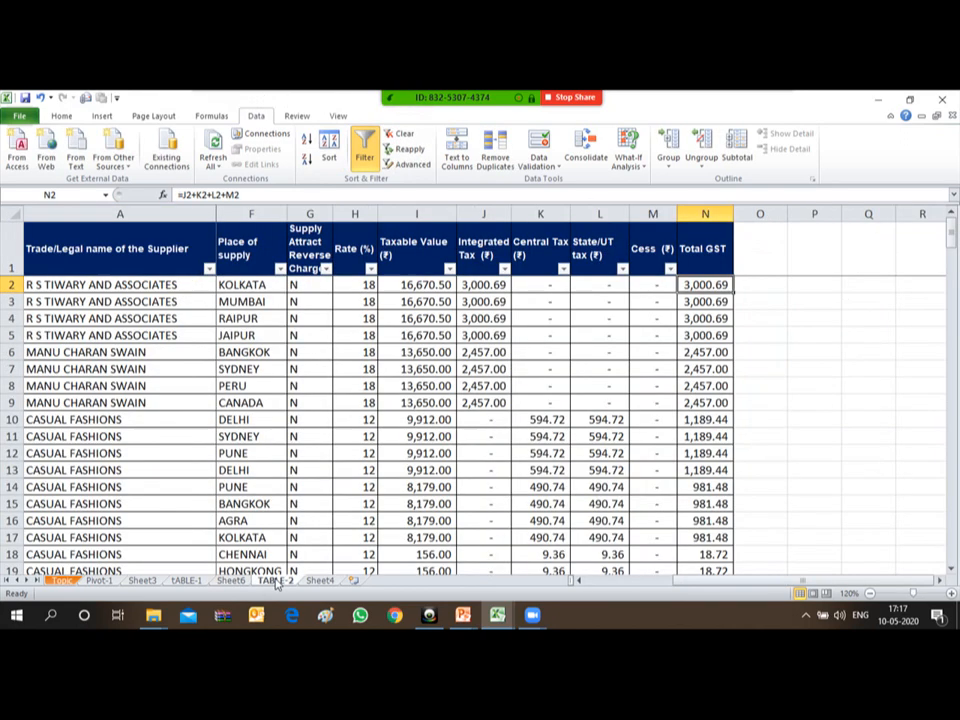
left_click(712, 208)
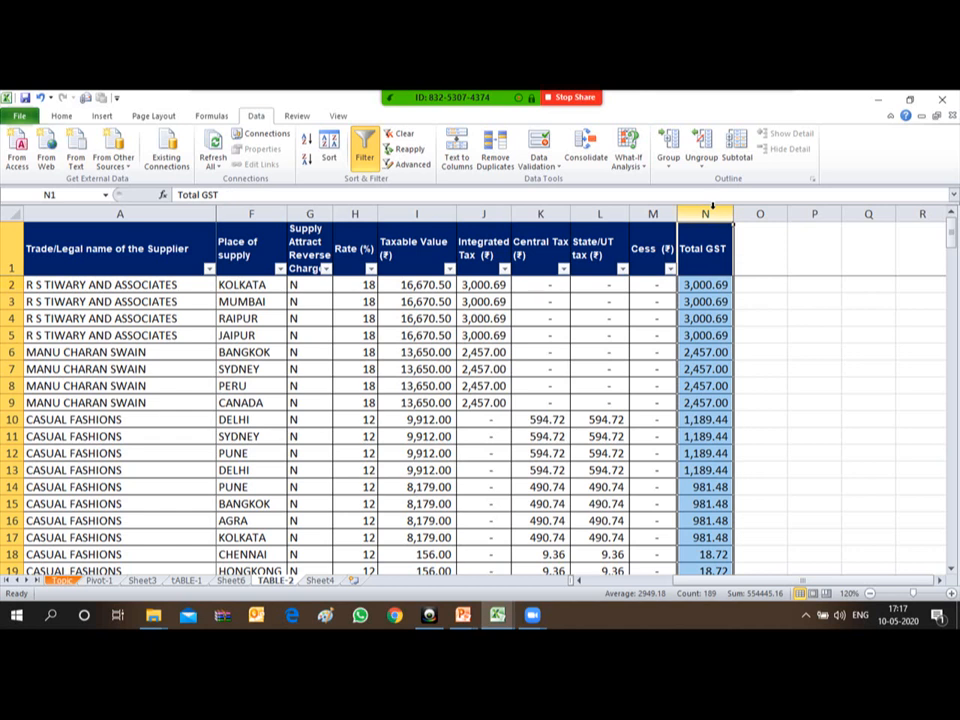
left_click(230, 582)
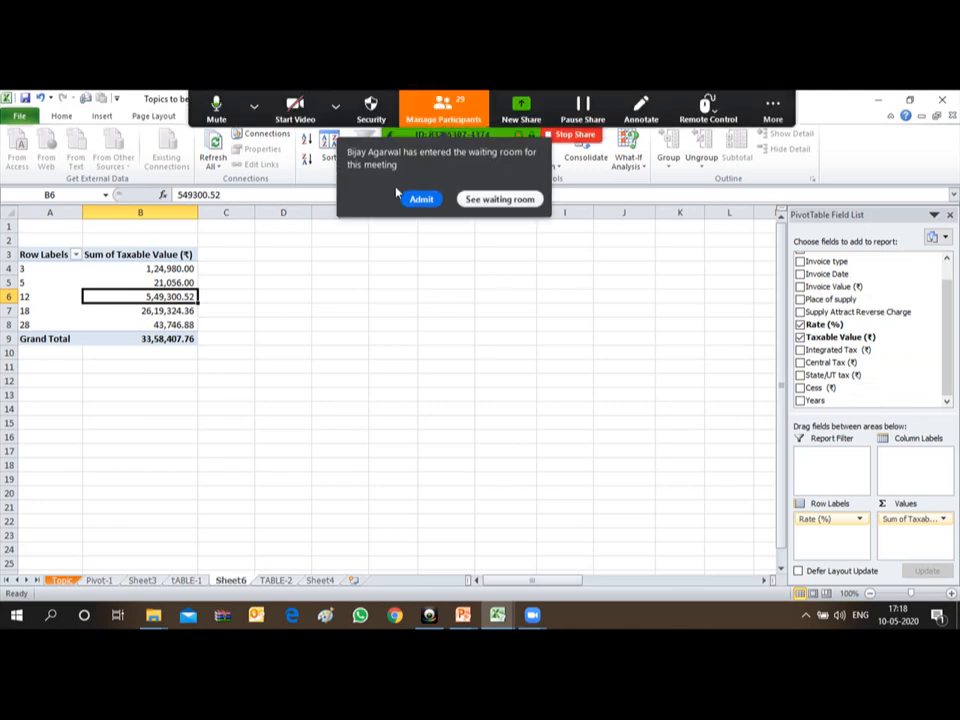
- Admit the waiting participant to the Zoom meeting and close the group chat window
left_click(422, 199)
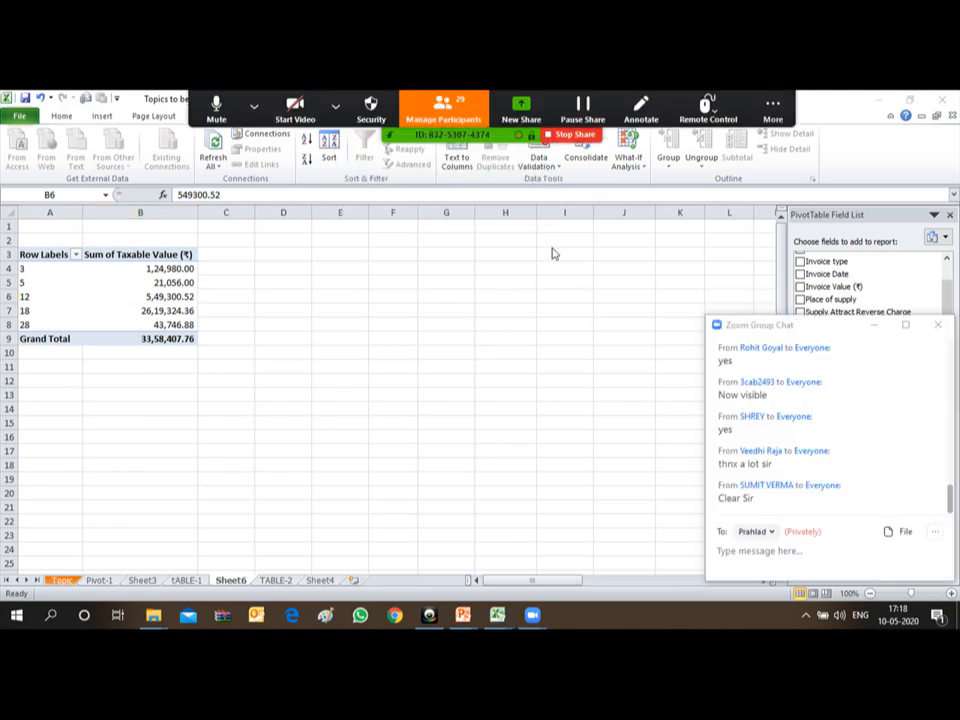
left_click(940, 327)
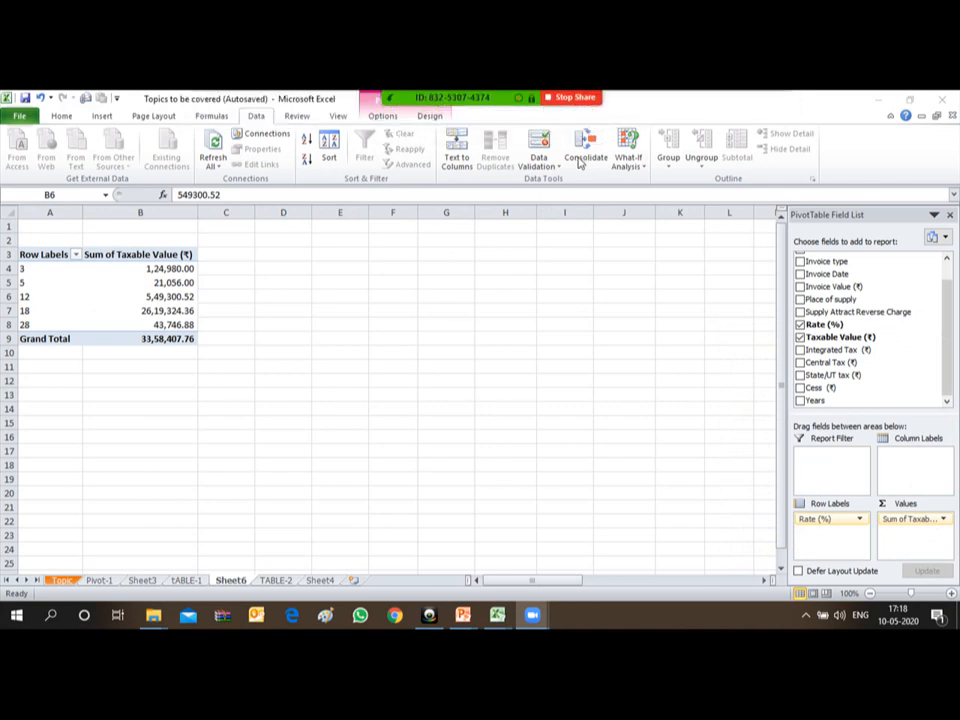
- Open the Change PivotTable Data Source dialog for the pivot table on Sheet6
left_click(140, 292)
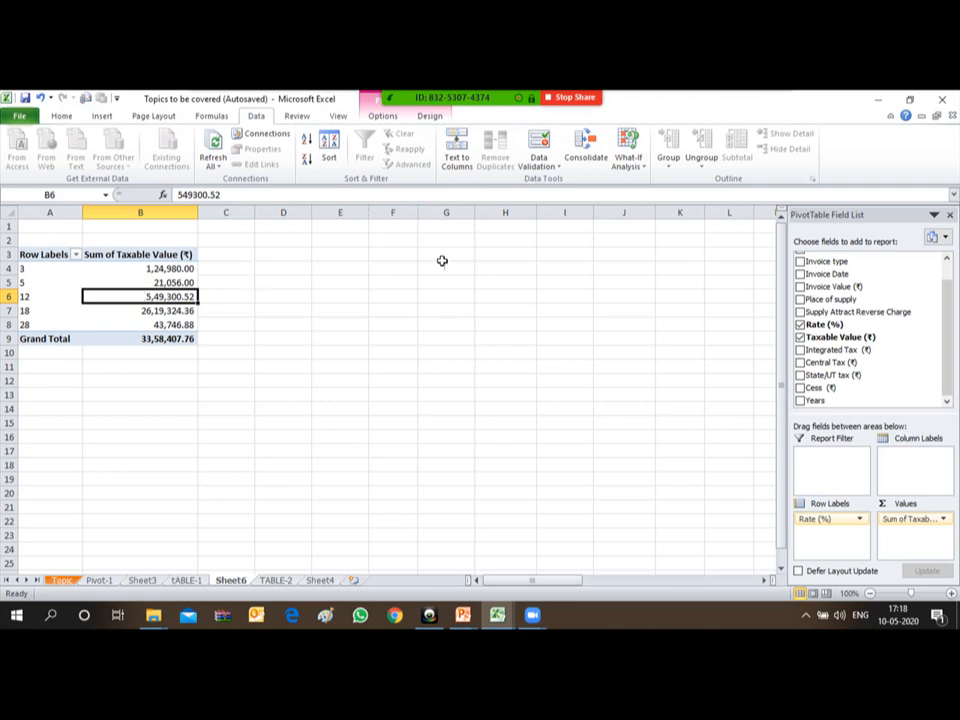
left_click(387, 118)
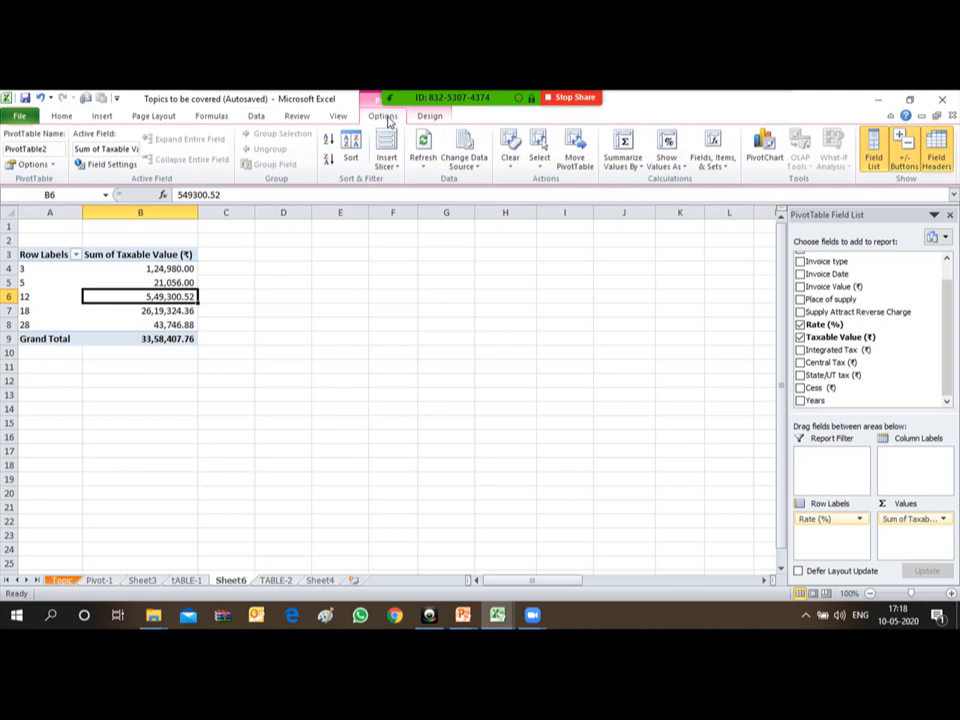
left_click(478, 168)
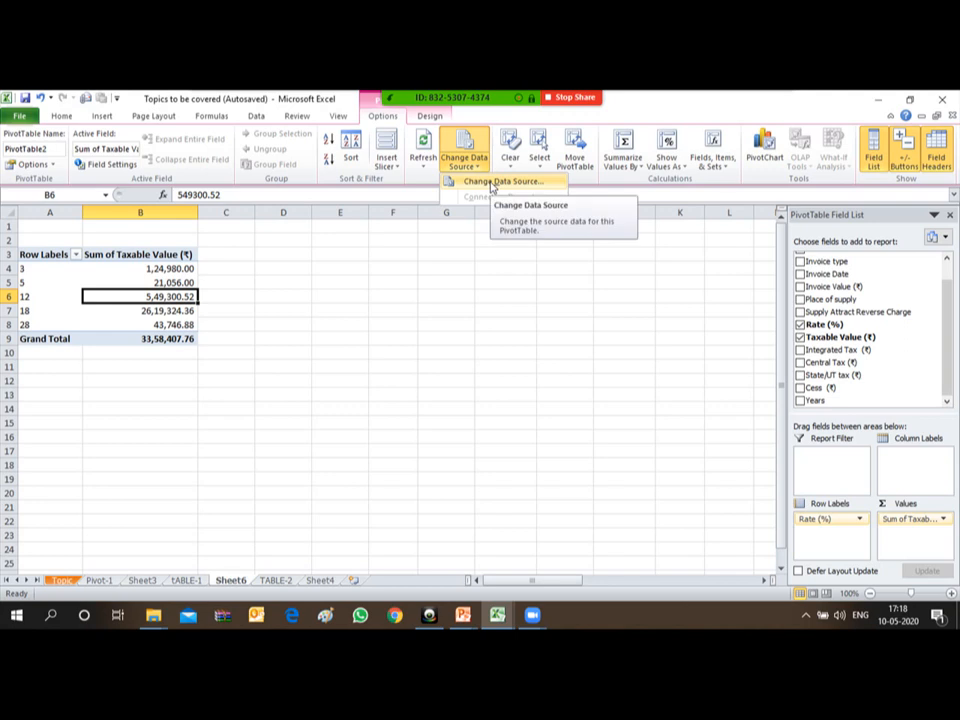
left_click(491, 183)
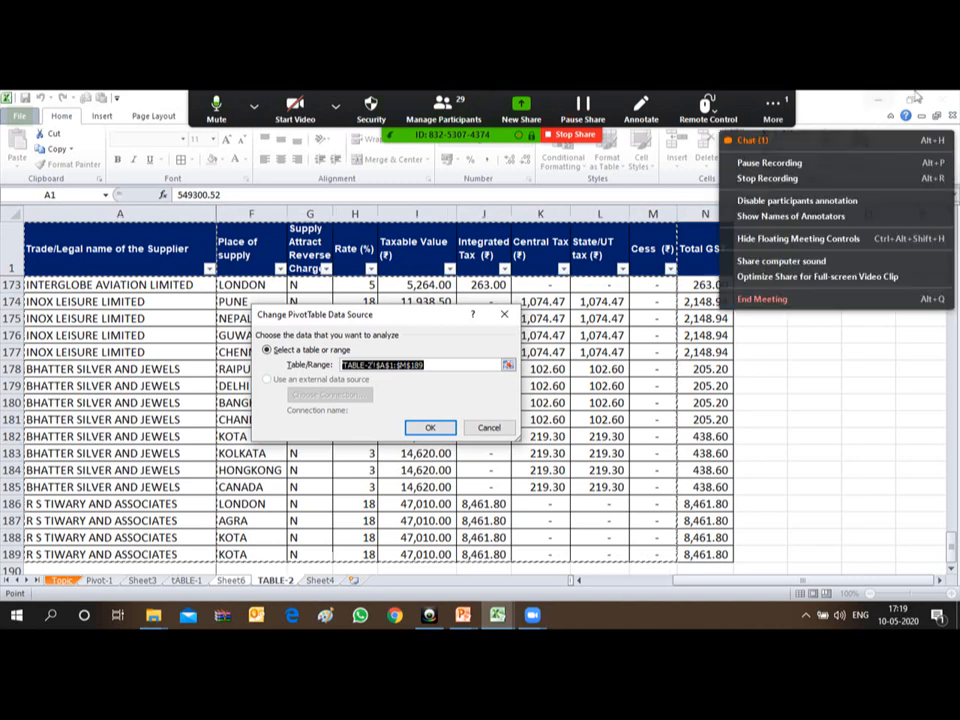
- Check the Zoom meeting chat for new messages from the participants
left_click(776, 110)
left_click(805, 143)
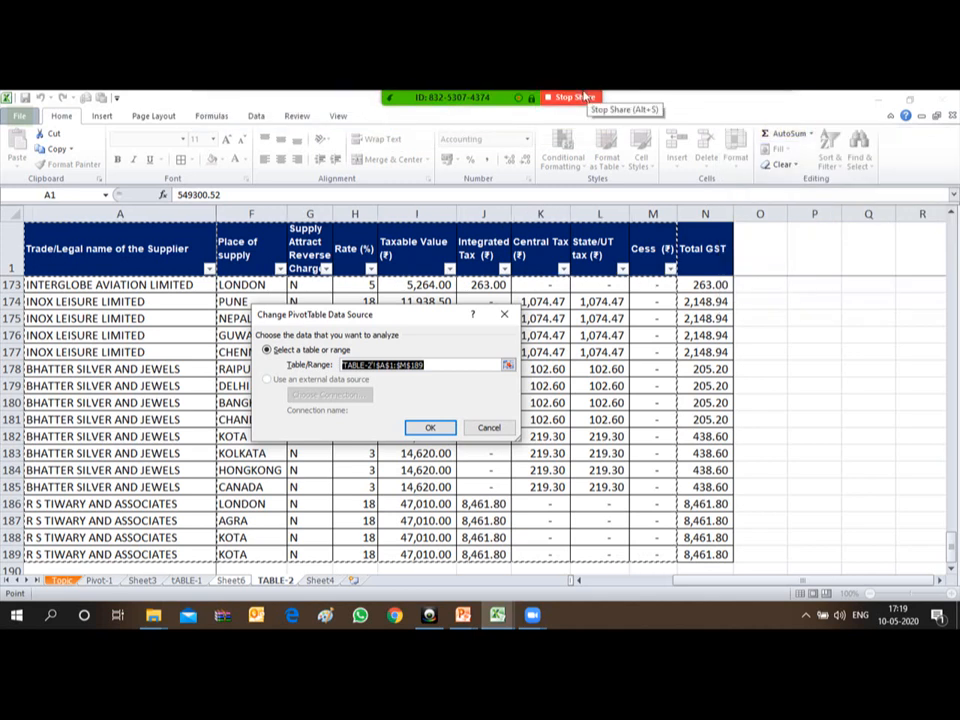
mouse_move(669, 97)
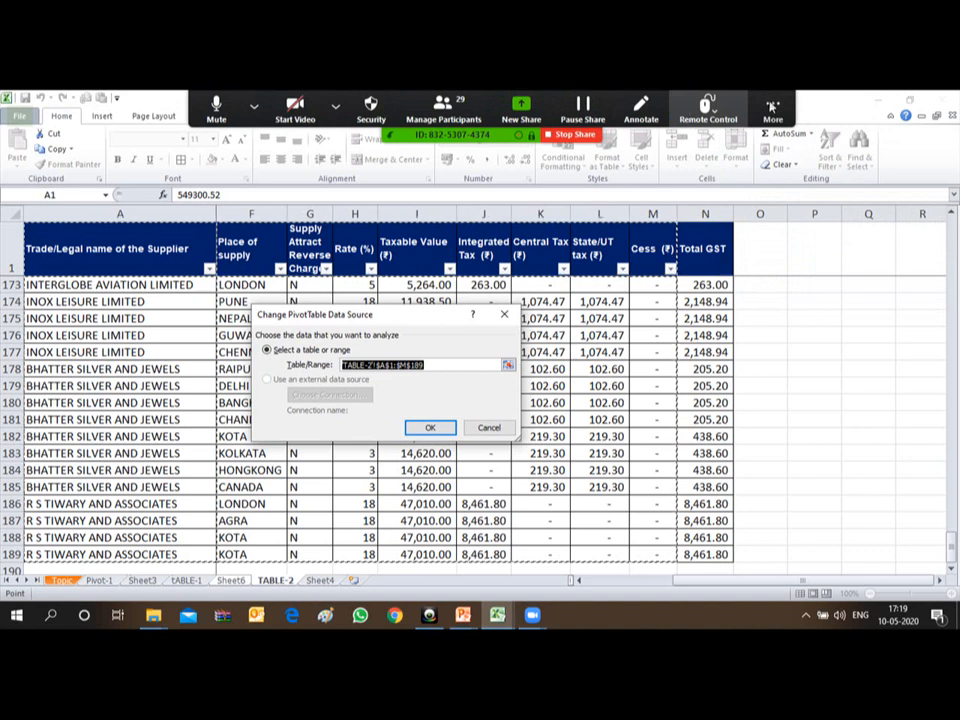
left_click(773, 107)
left_click(797, 145)
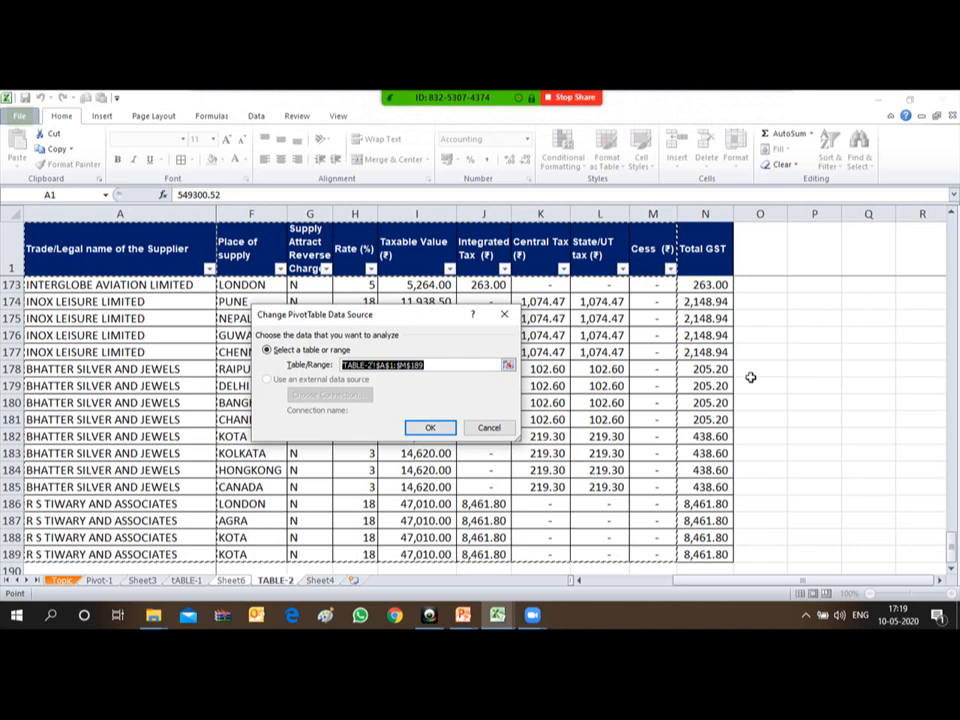
- Extend the pivot table's source range to 'TABLE-2'!$A$1:$N$189 and add the Total GST field to the values
key("shift+Right")
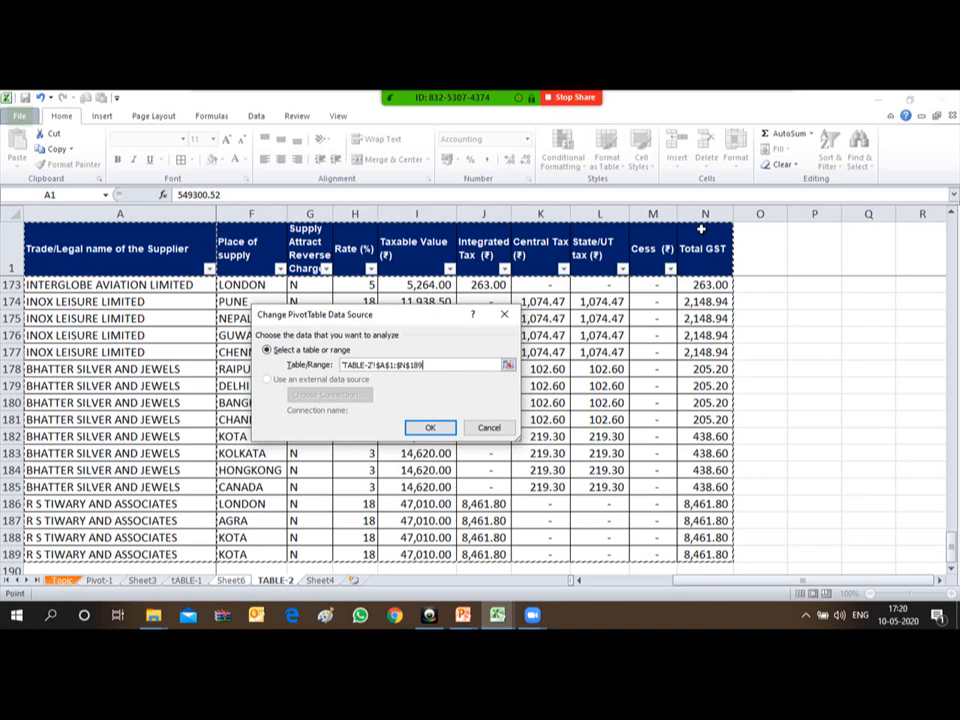
left_click(428, 428)
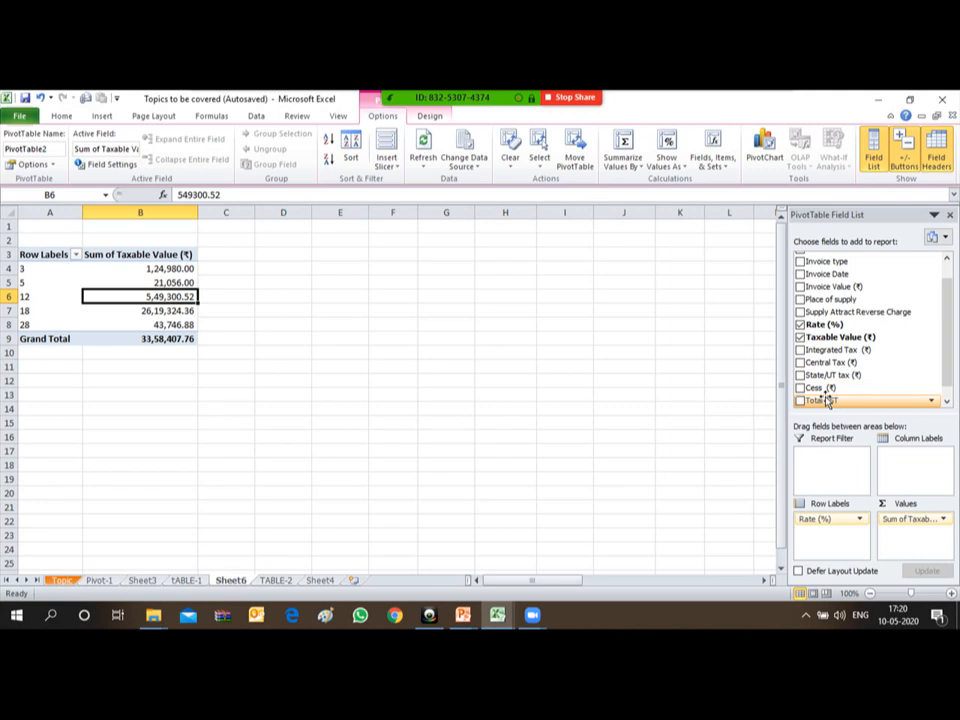
left_click_drag(826, 400, 902, 545)
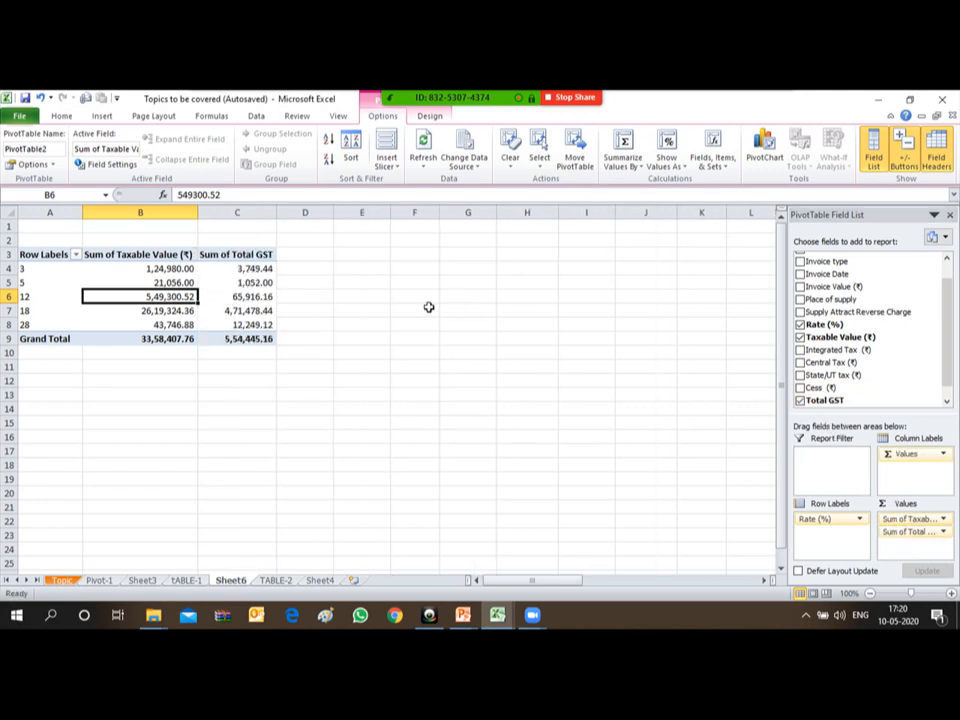
- Review the taxable value and total GST figures for each rate in the Sheet6 pivot table
key("Up")
key("Up")
key("Left")
key("Right")
key("Up")
key("Down")
key("Up")
key("Right")
key("Down")
key("Down")
key("Down")
key("Down")
key("Up")
key("Up")
key("Up")
key("Left")
key("Down")
key("Down")
key("Down")
key("Down")
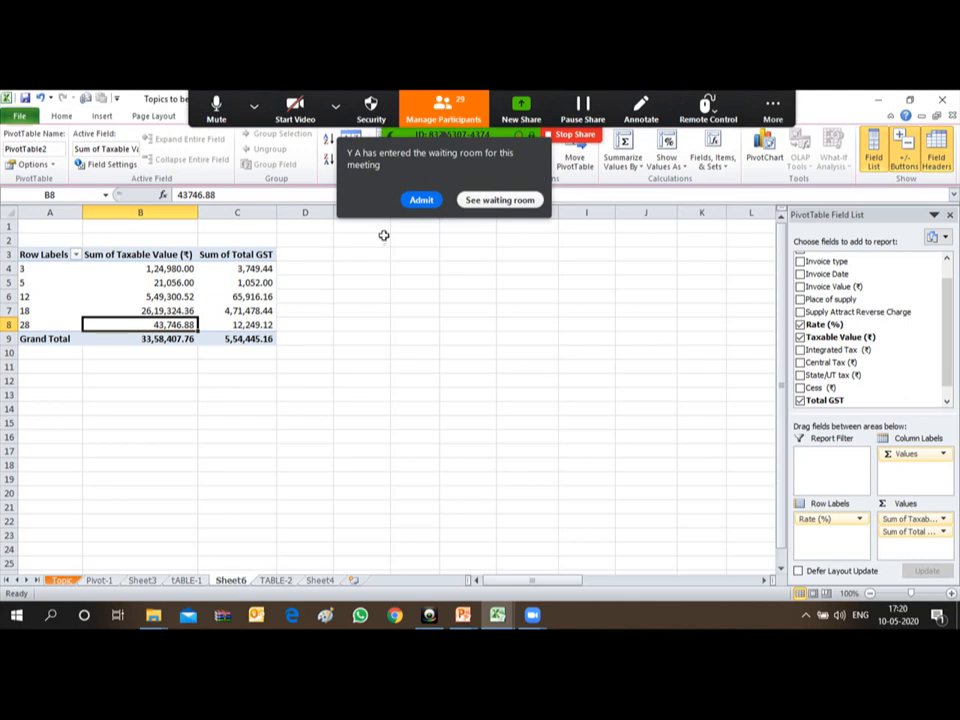
- Admit the waiting participant to the Zoom meeting and close the group chat window
left_click(421, 200)
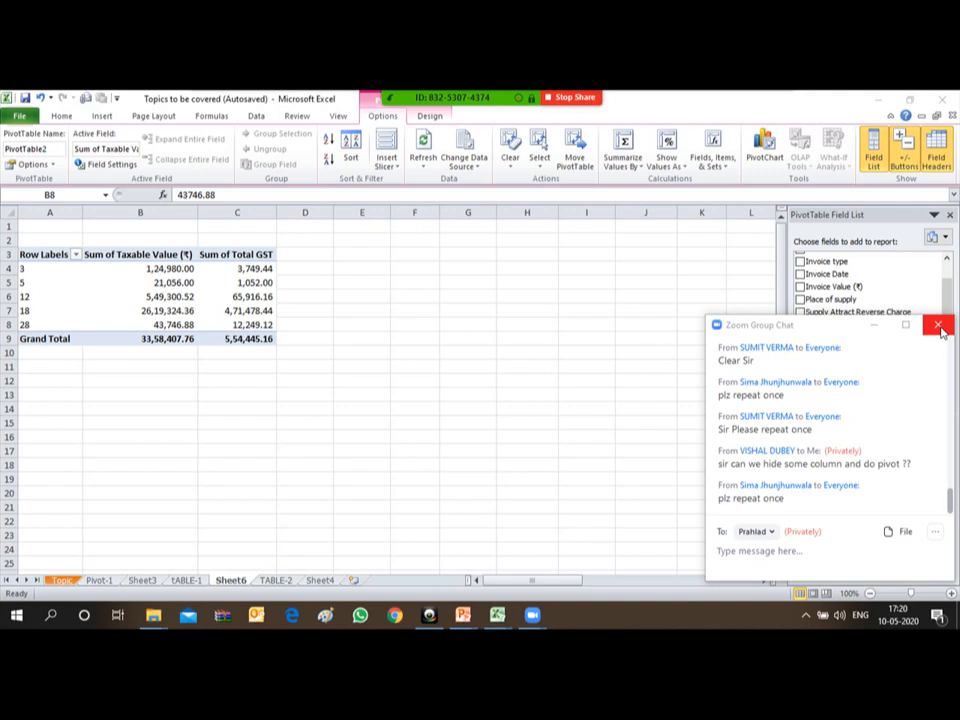
left_click(938, 327)
left_click(939, 328)
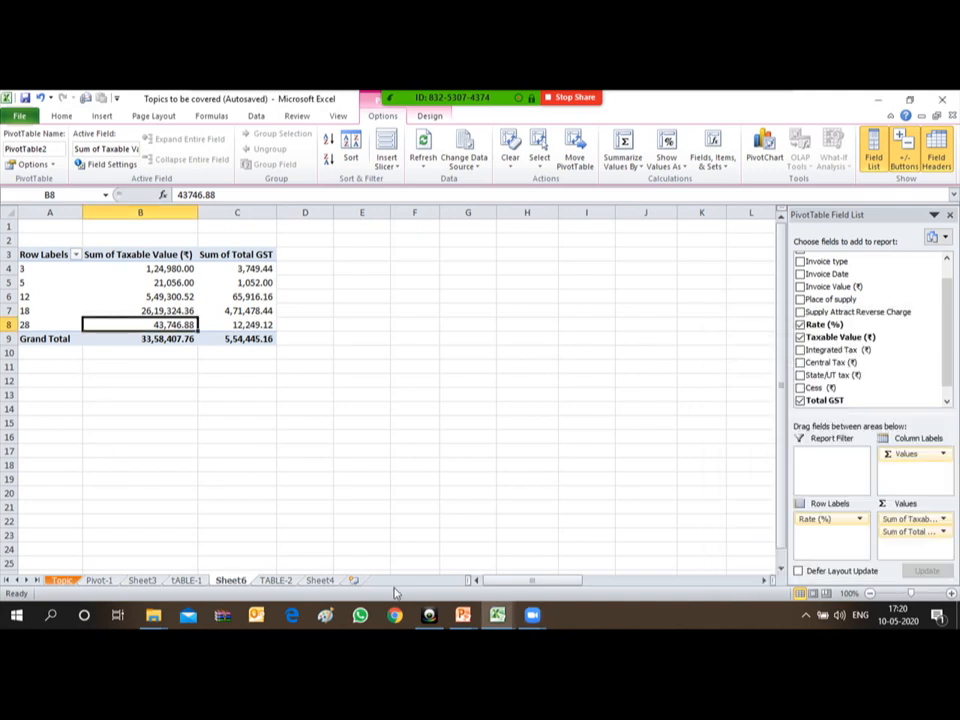
- Go to the TABLE-2 sheet and select the empty header cell O1 beside the Total GST column
left_click(276, 581)
key("Down")
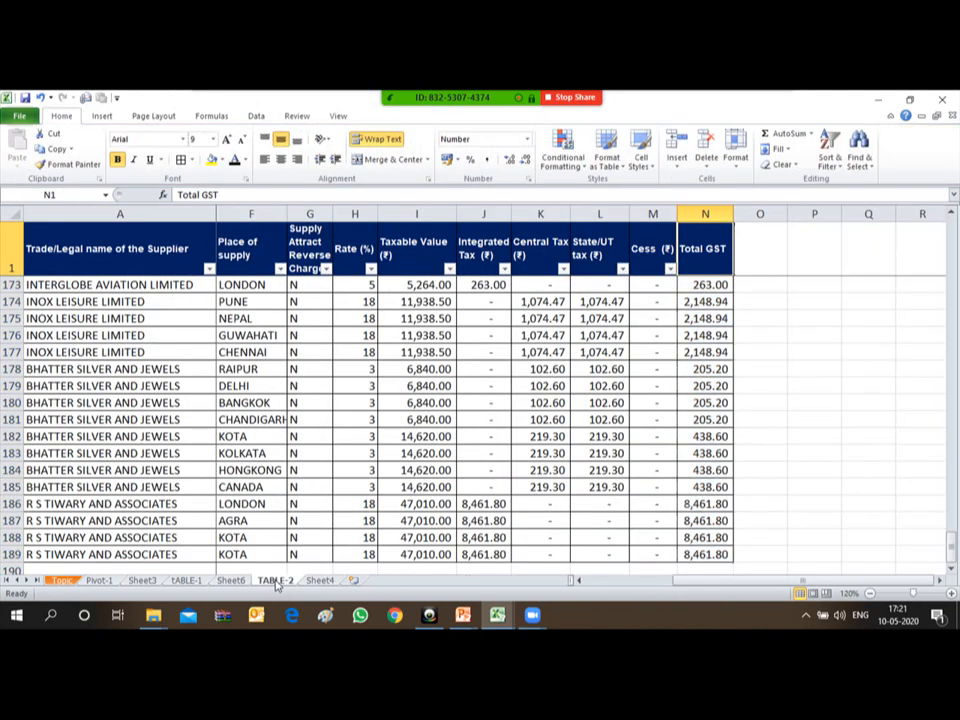
key("Up")
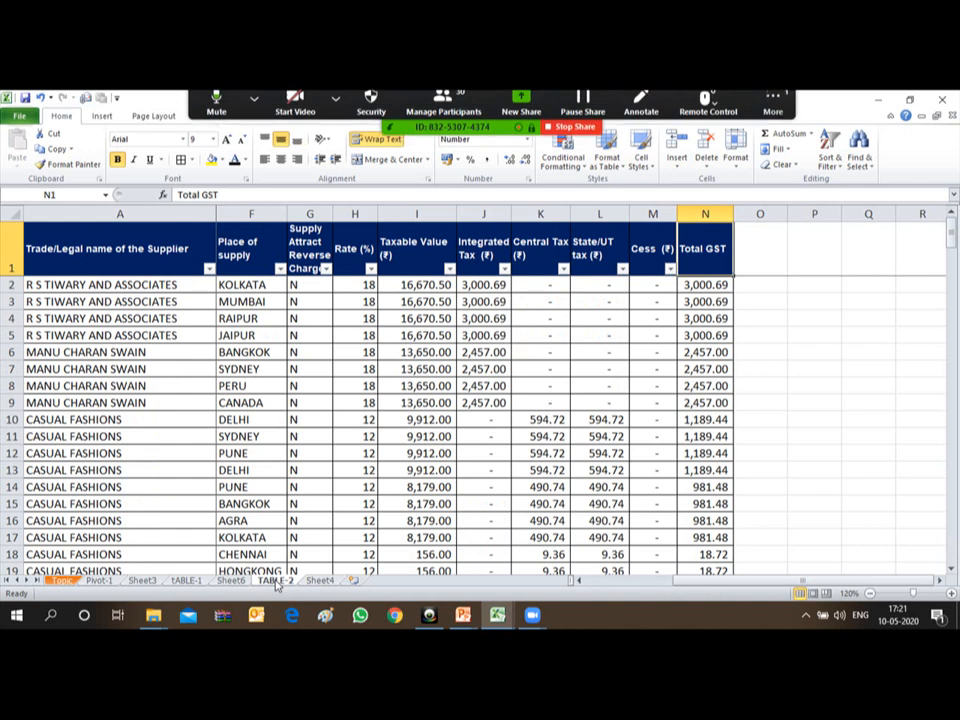
key("Down")
key("Up")
key("Right")
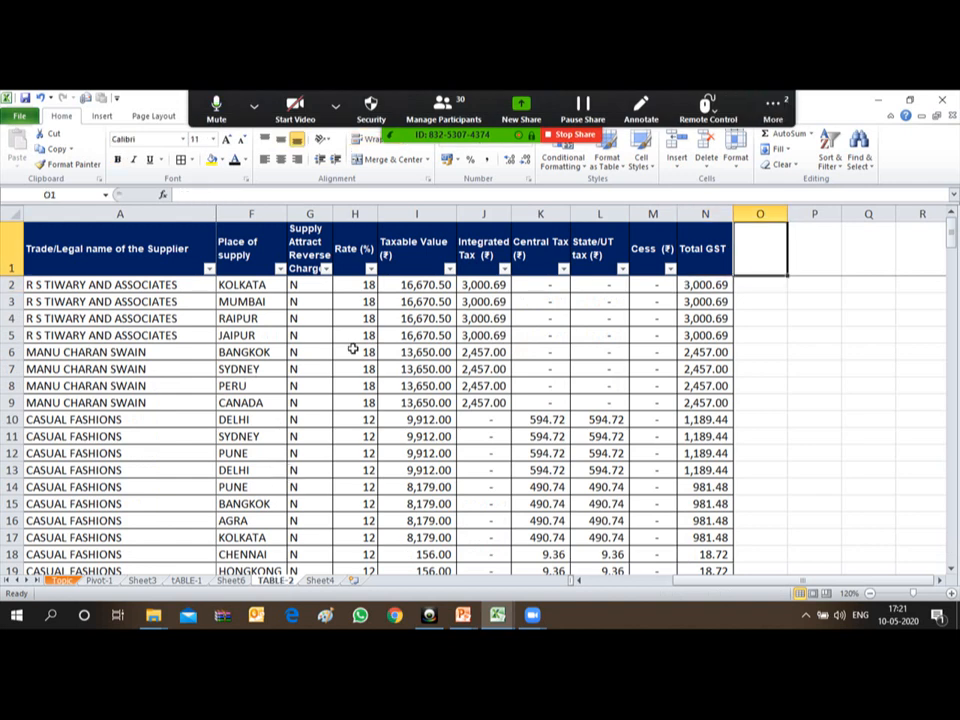
- Check the Zoom group chat, moving its window clear of the table, and admit the waiting participant
left_click(774, 110)
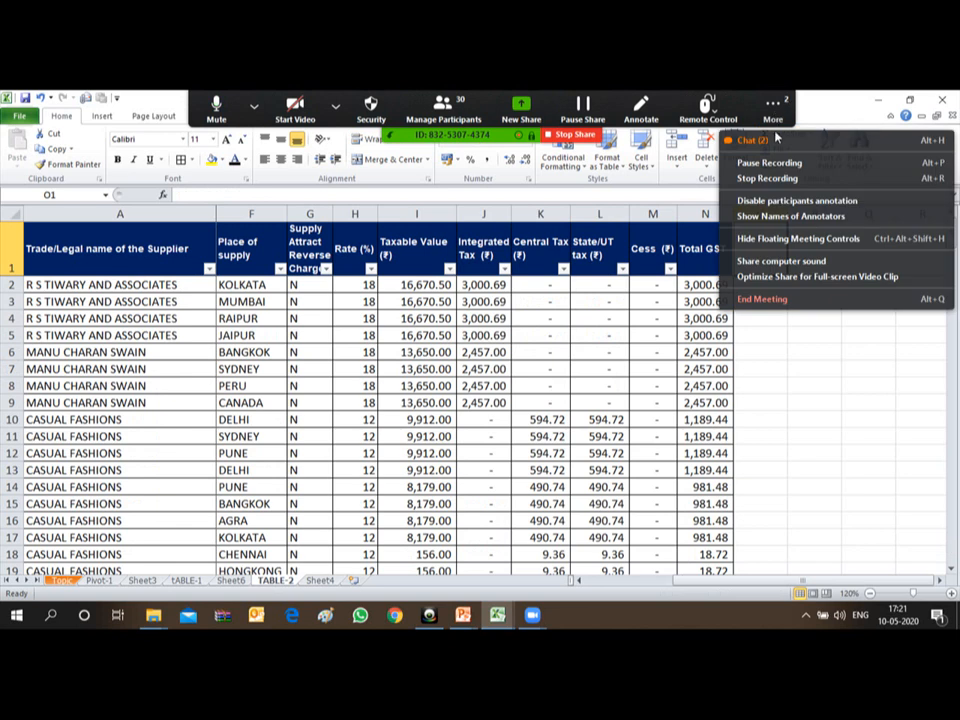
left_click(780, 142)
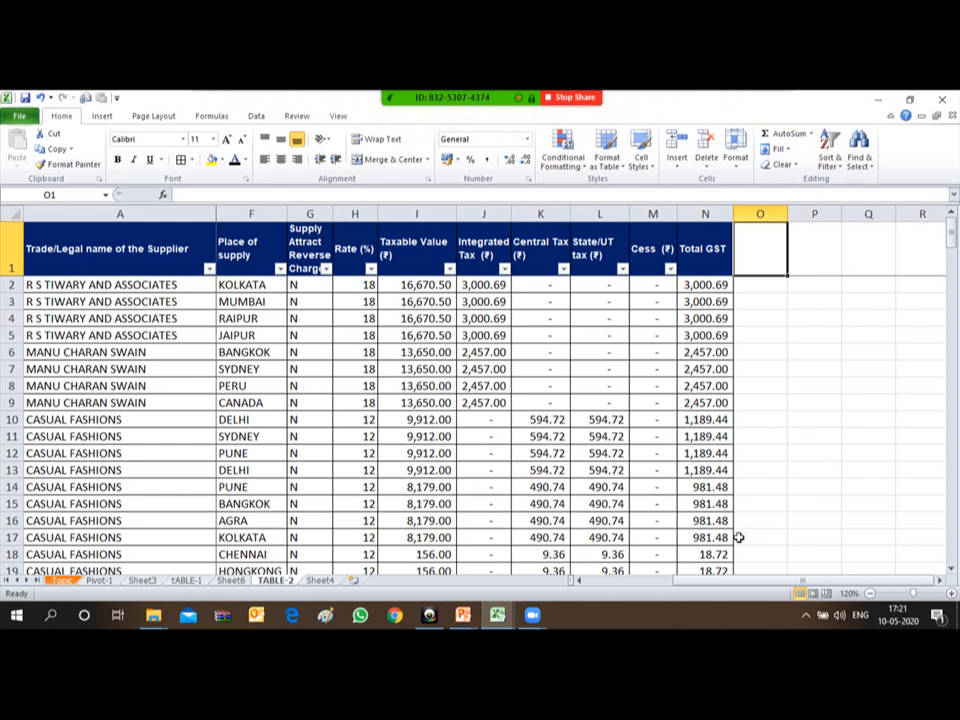
key("alt+Tab")
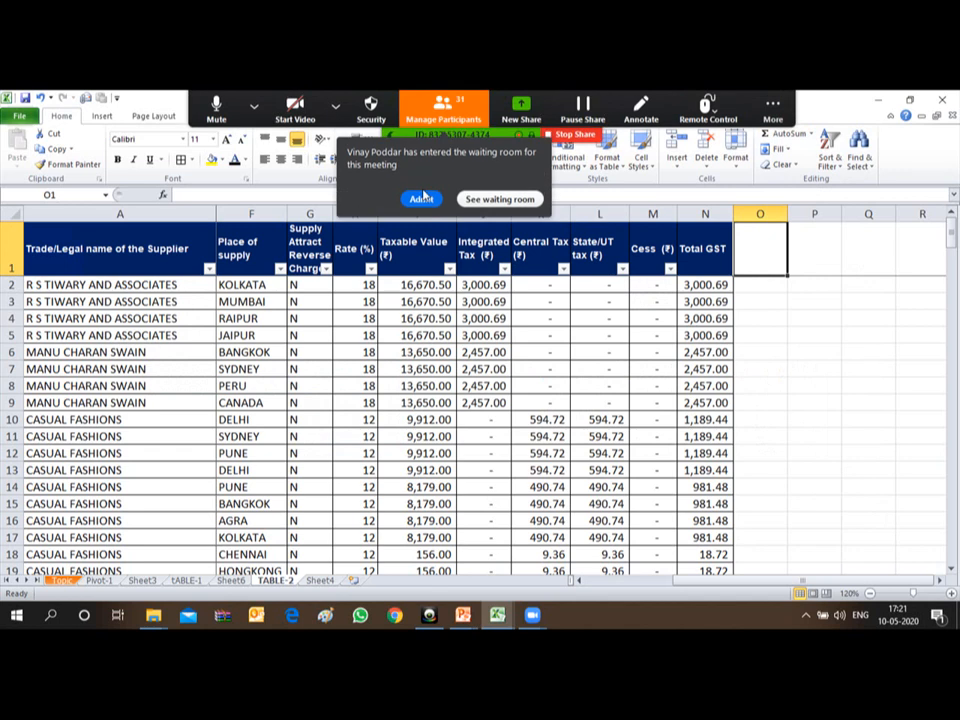
left_click(421, 198)
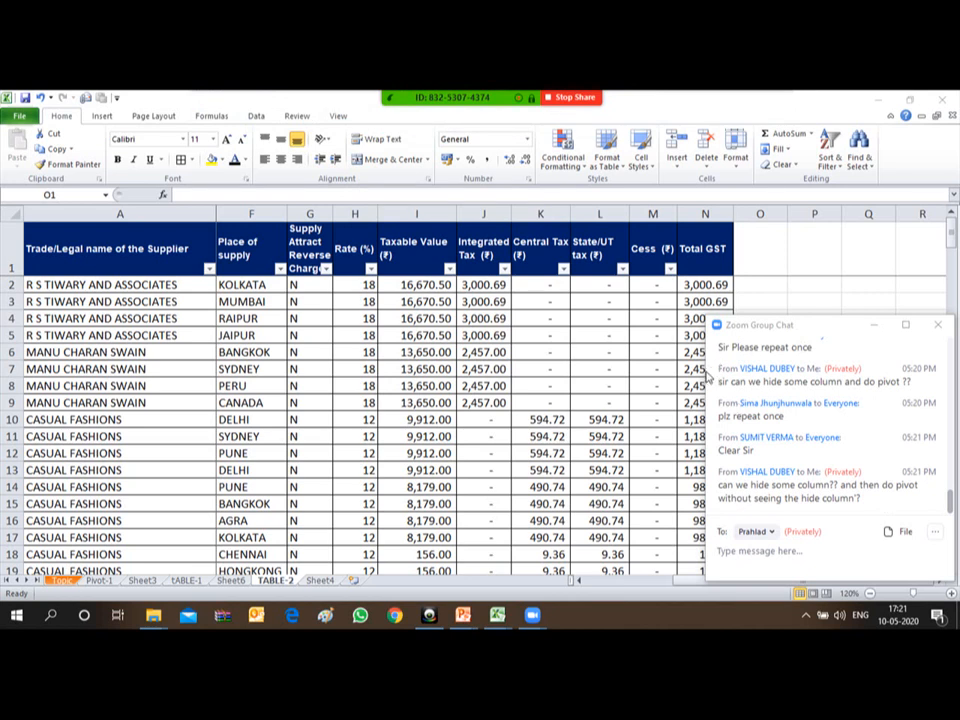
left_click_drag(823, 325, 870, 325)
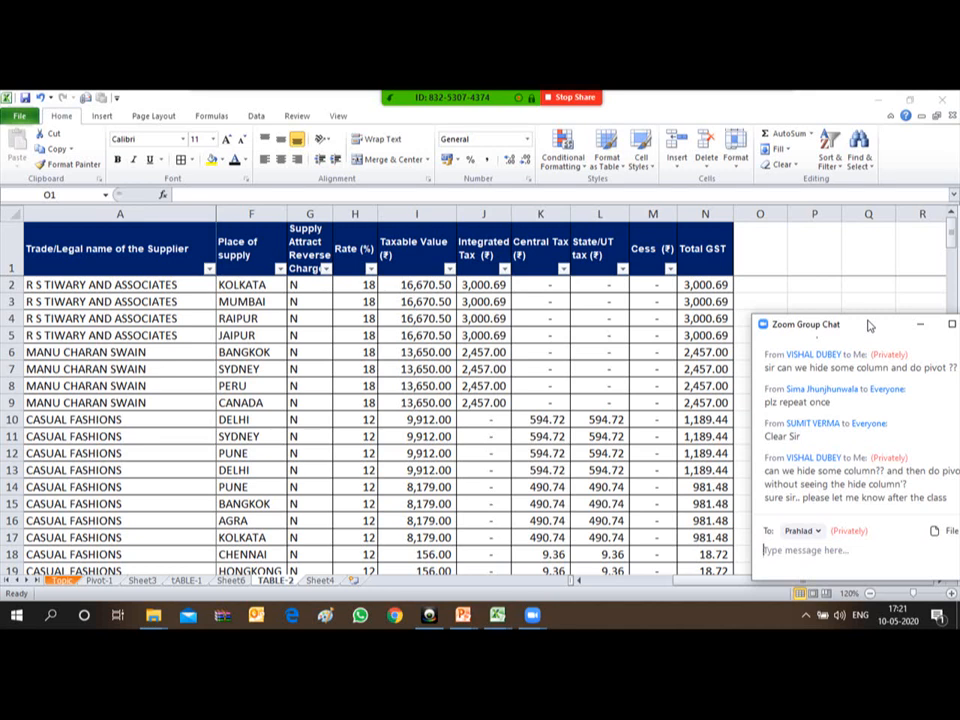
- Enter the header "%ge of GST" in cell O1 of TABLE-2
left_click(703, 301)
key("Left")
key("Right")
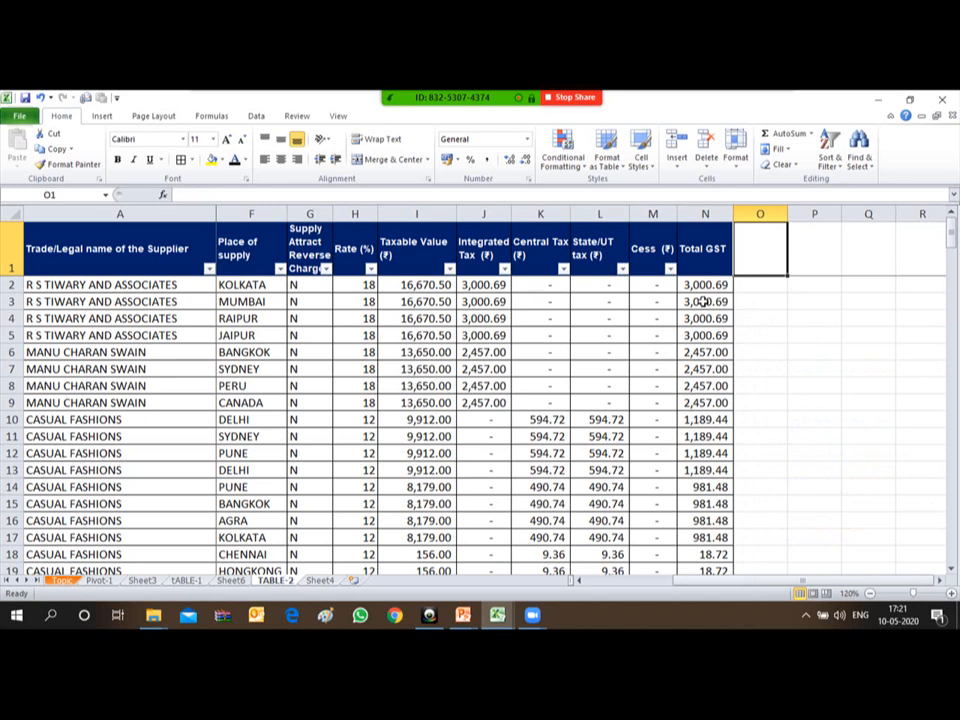
type("%ge fo")
key("BackSpace")
key("BackSpace")
type("of")
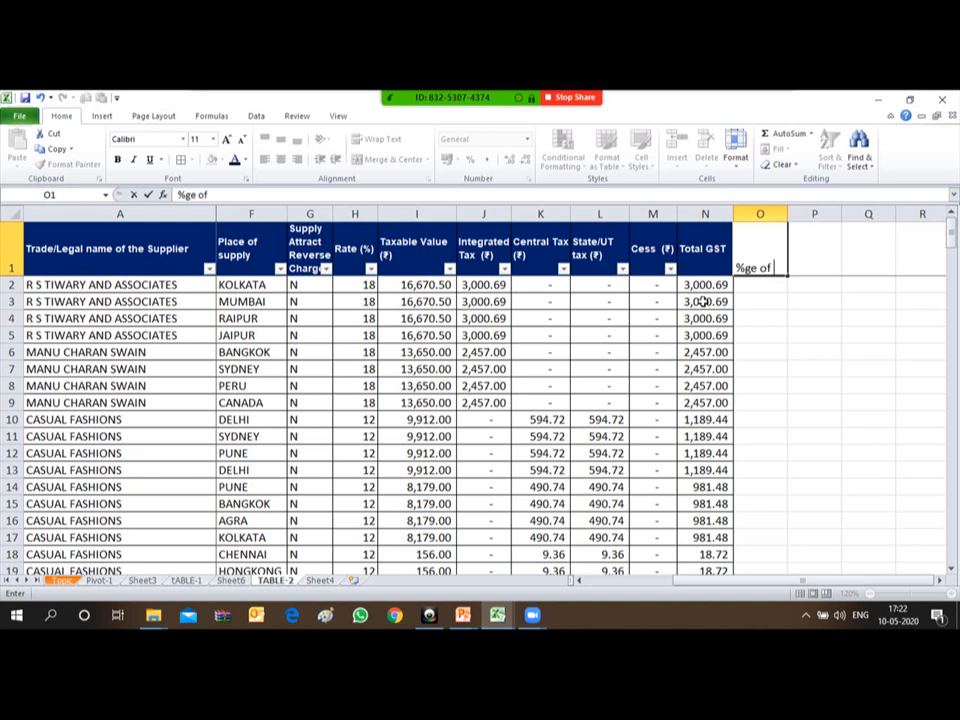
type(" GST")
key("Return")
- Enter the formula =N2/I2 in cell O2 and format the cell as a percentage
type("=N2")
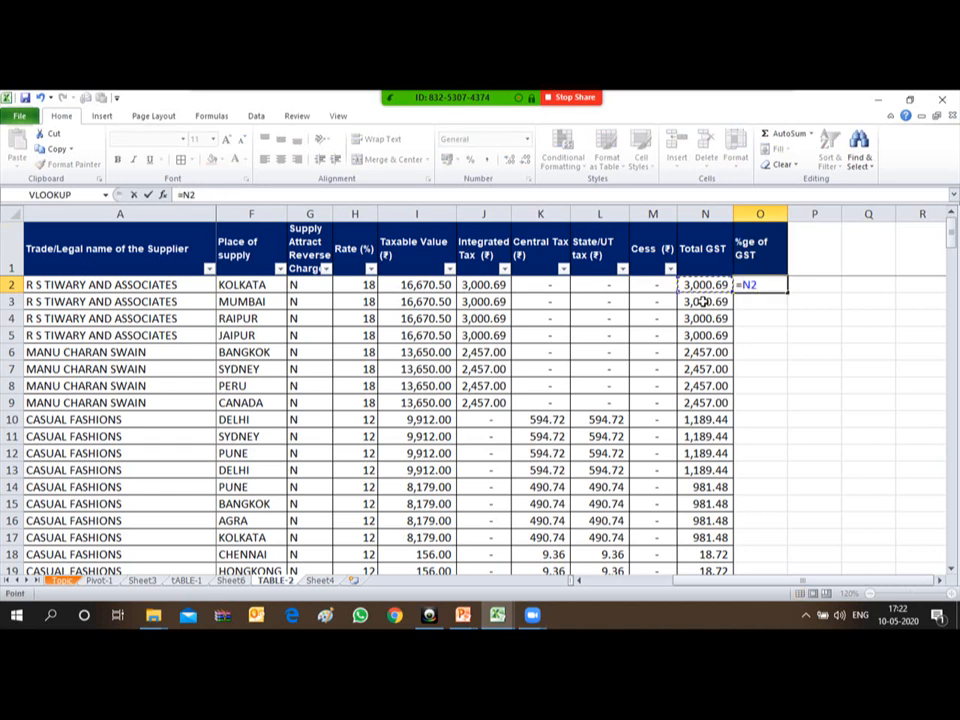
type("/I2")
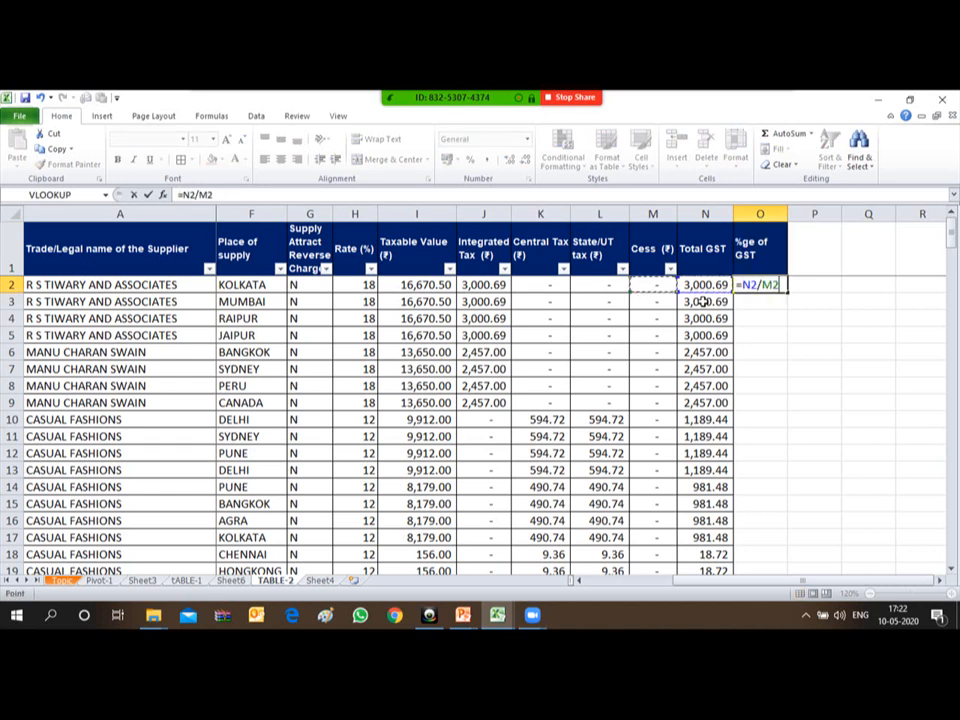
key("Return")
key("Up")
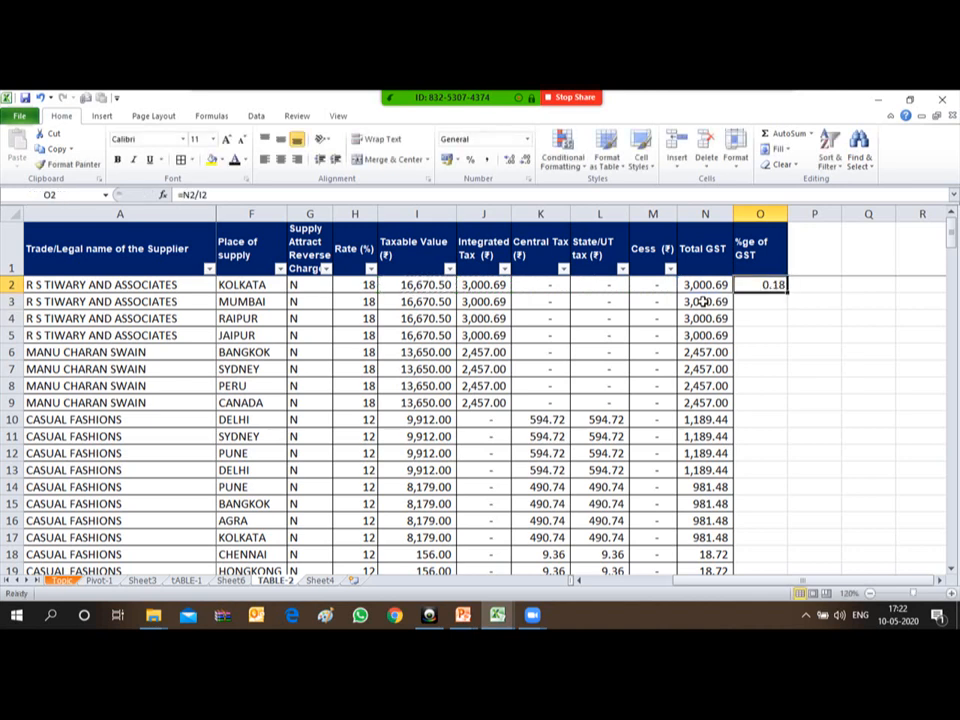
key("ctrl+shift+5")
- Copy the percentage formula from O2 down the %ge of GST column to row 189
key("ctrl+c")
key("Left")
key("ctrl+Down")
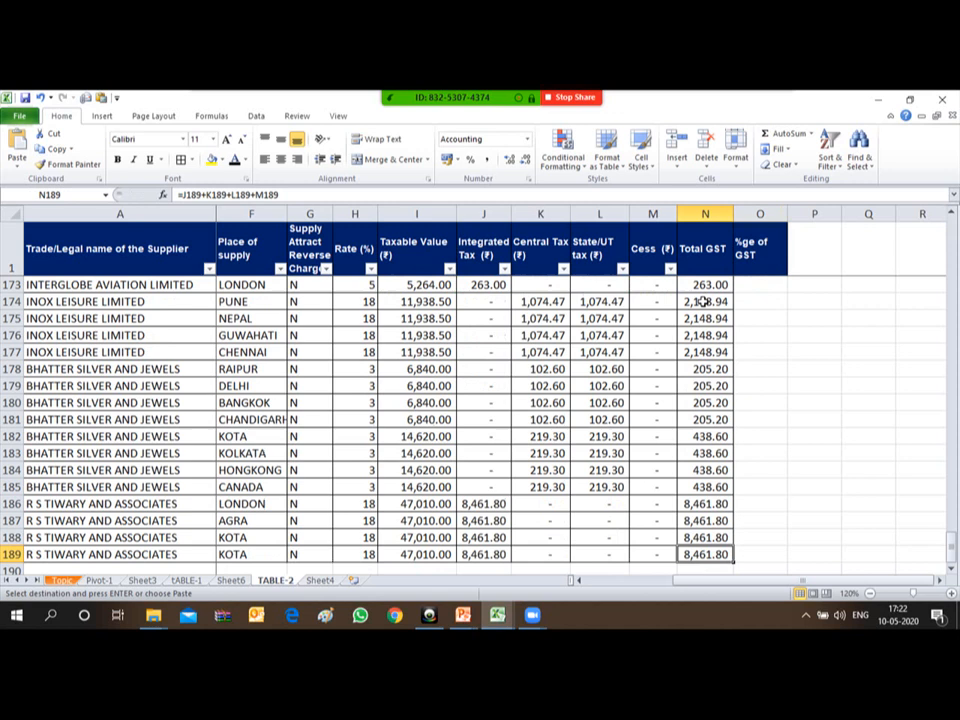
key("Right")
key("ctrl+shift+Up")
key("ctrl+v")
key("Return")
key("ctrl+shift+Up")
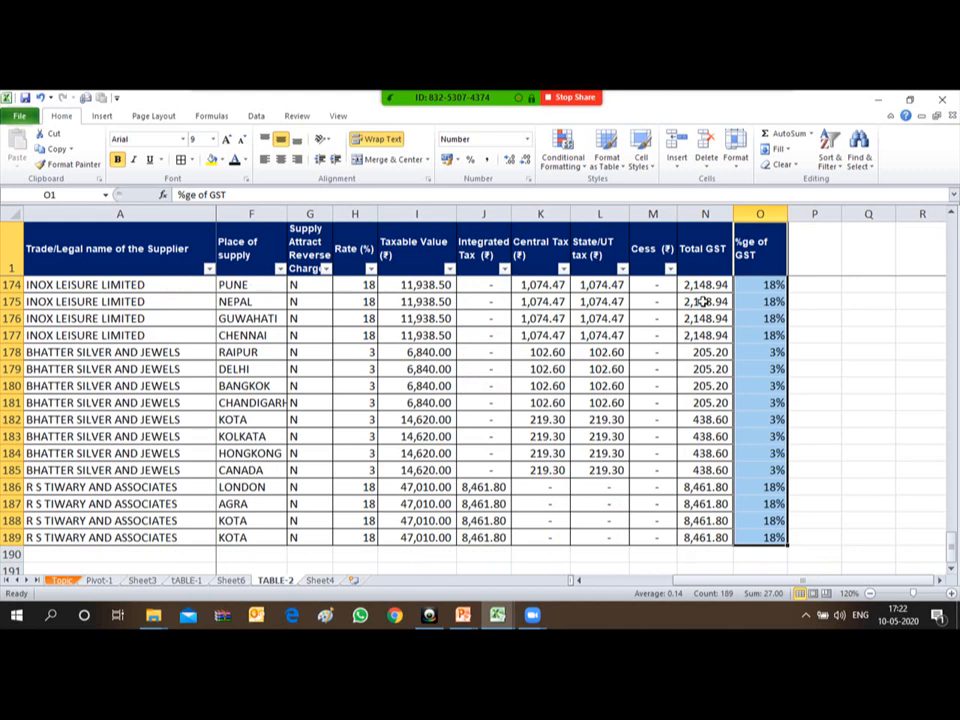
- Check the Sheet6 pivot table's field list for the new %ge of GST column
left_click(231, 581)
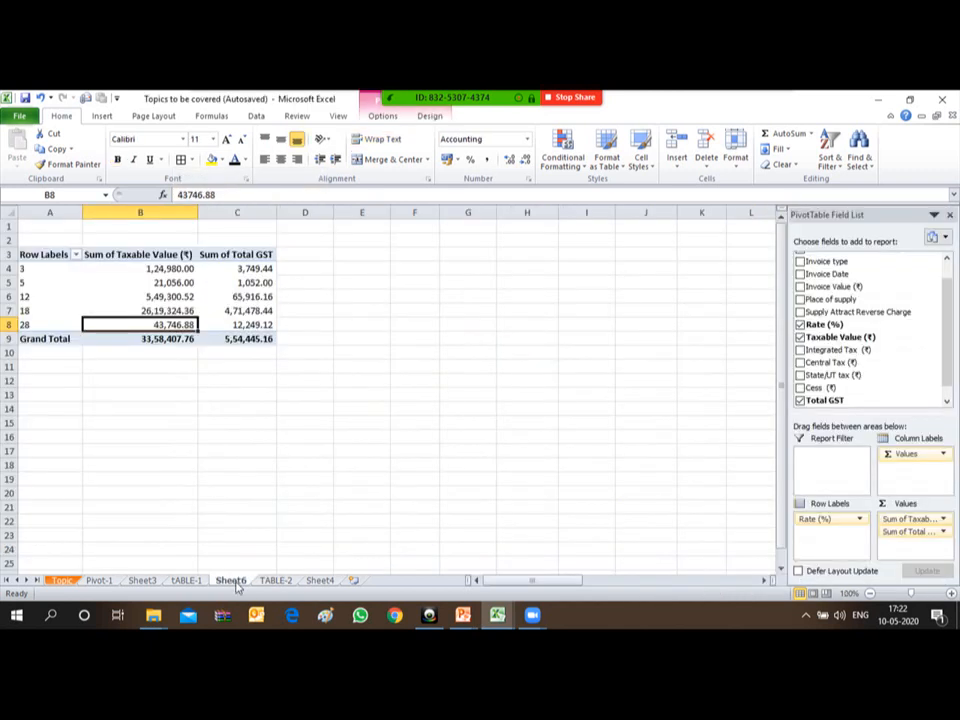
left_click(946, 400)
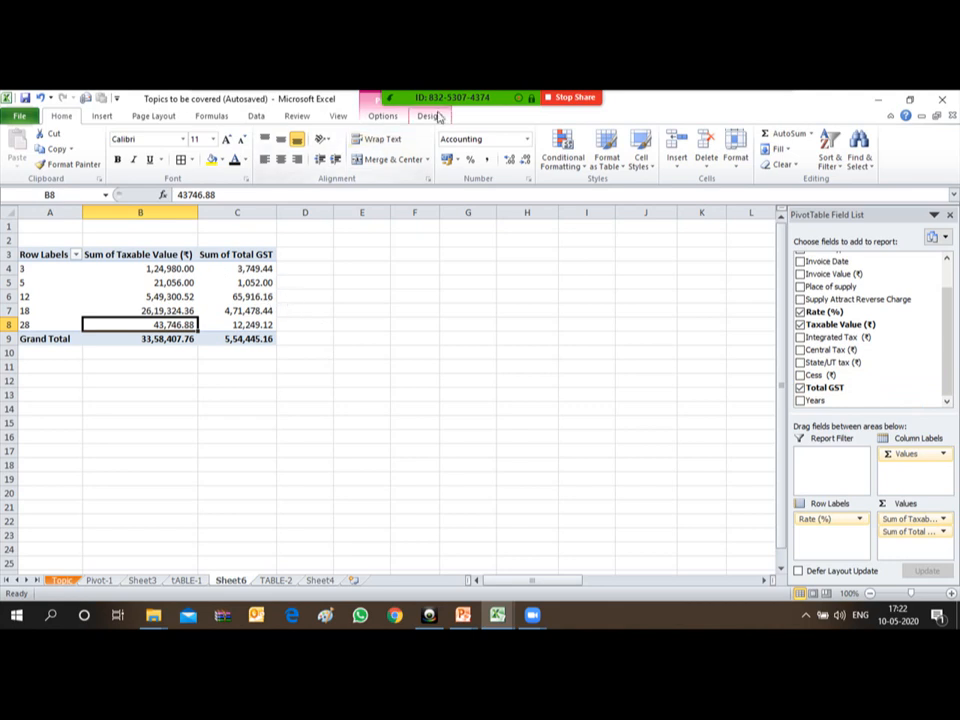
left_click(394, 336)
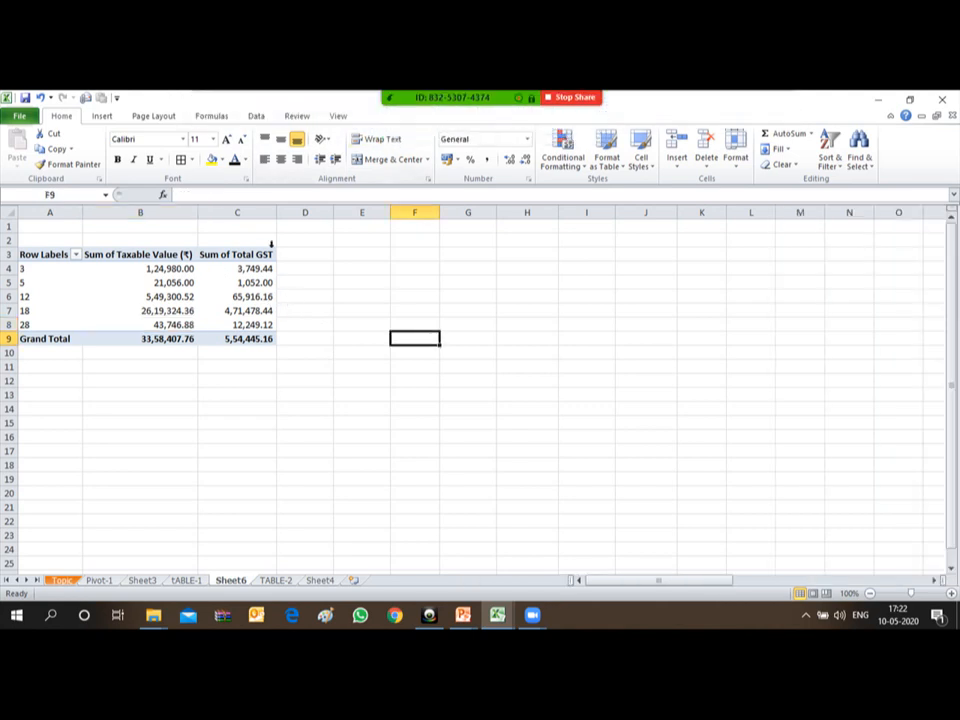
left_click(240, 283)
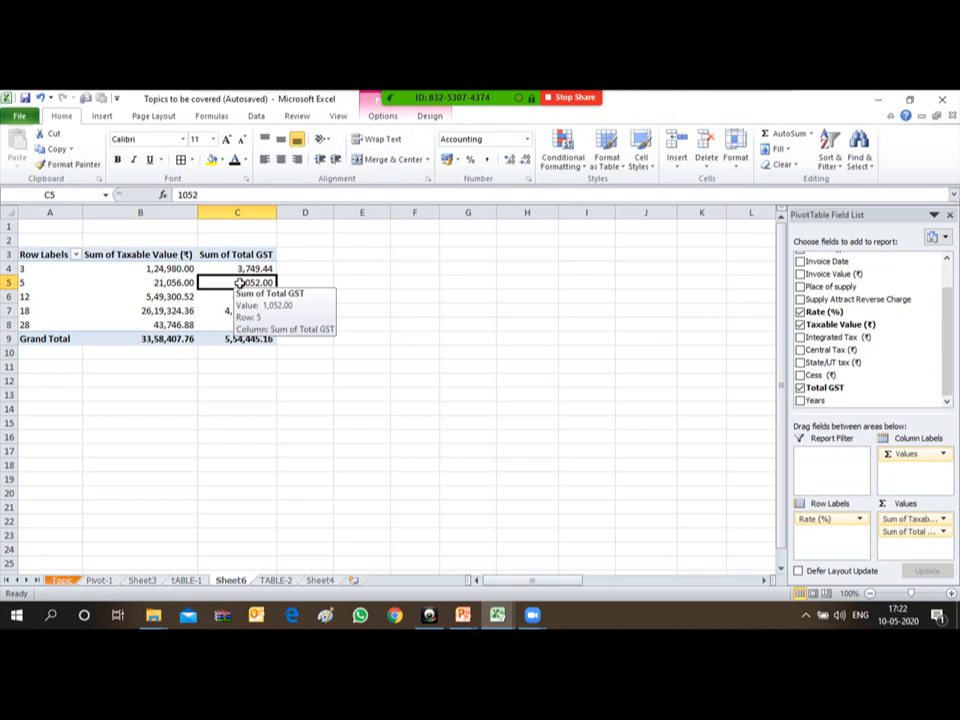
- Change the pivot table's data source to 'TABLE-2'!$A$1:$O$189 and check the field list for %ge of GST
left_click(382, 116)
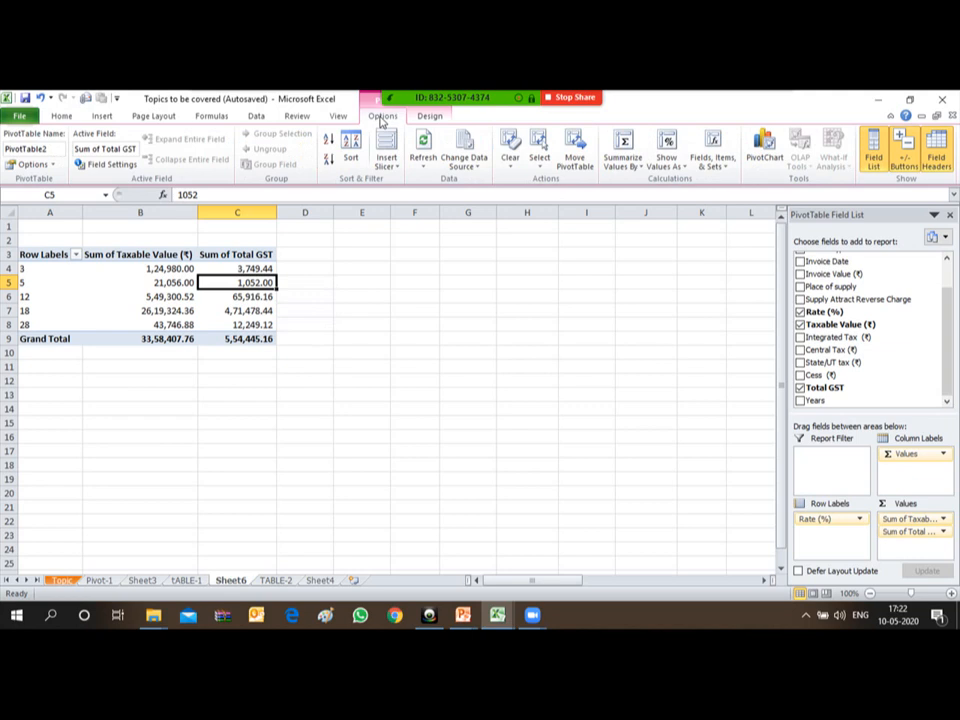
left_click(478, 168)
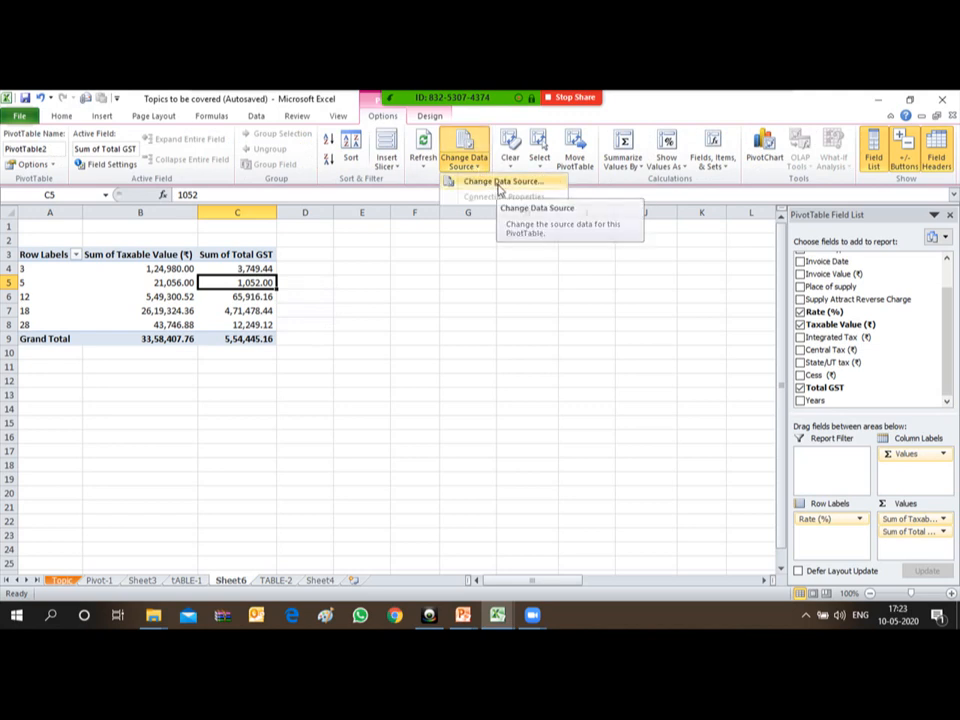
left_click(497, 183)
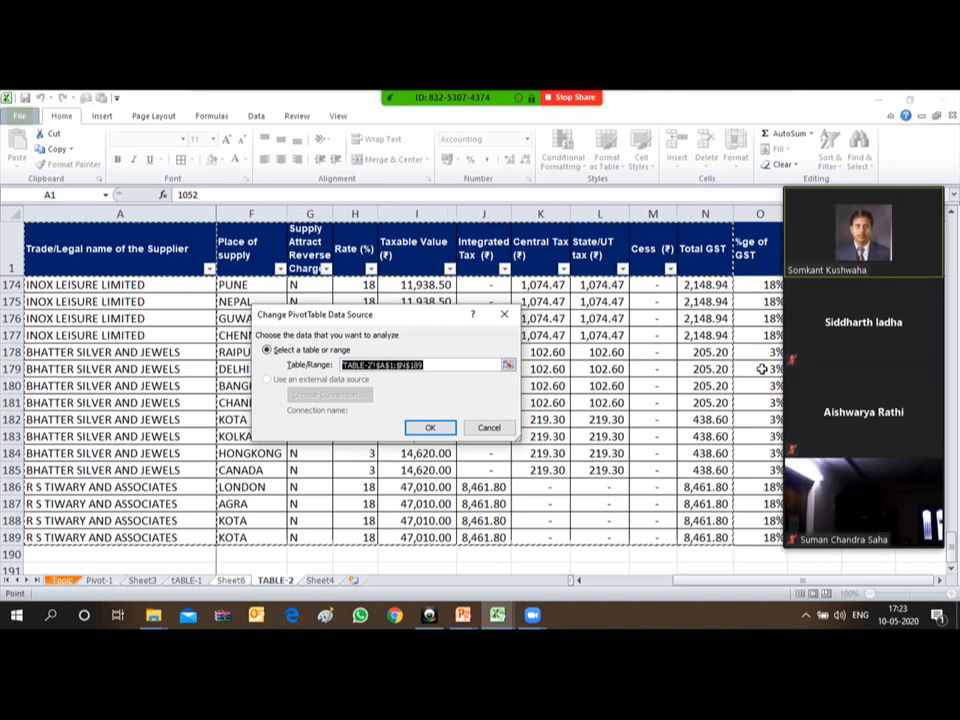
mouse_move(914, 477)
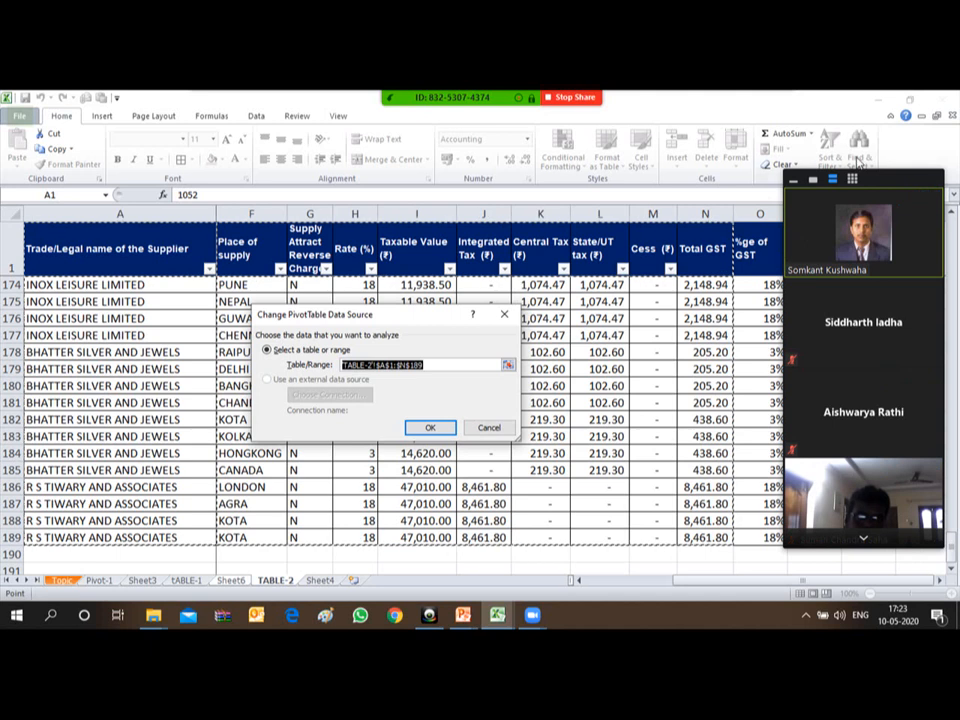
left_click(795, 181)
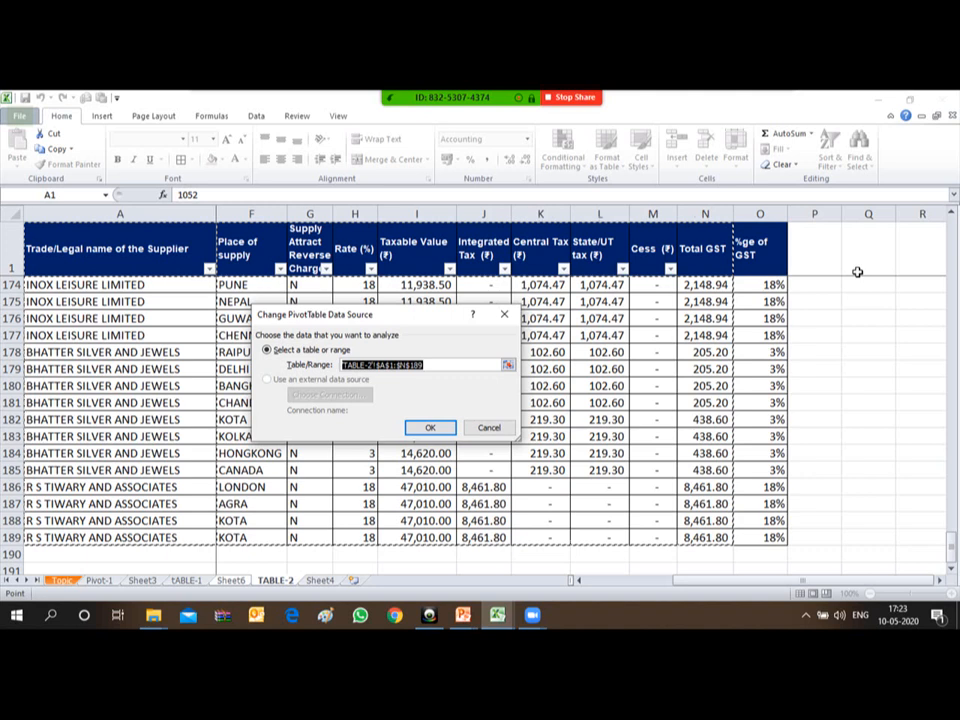
key("shift+Right")
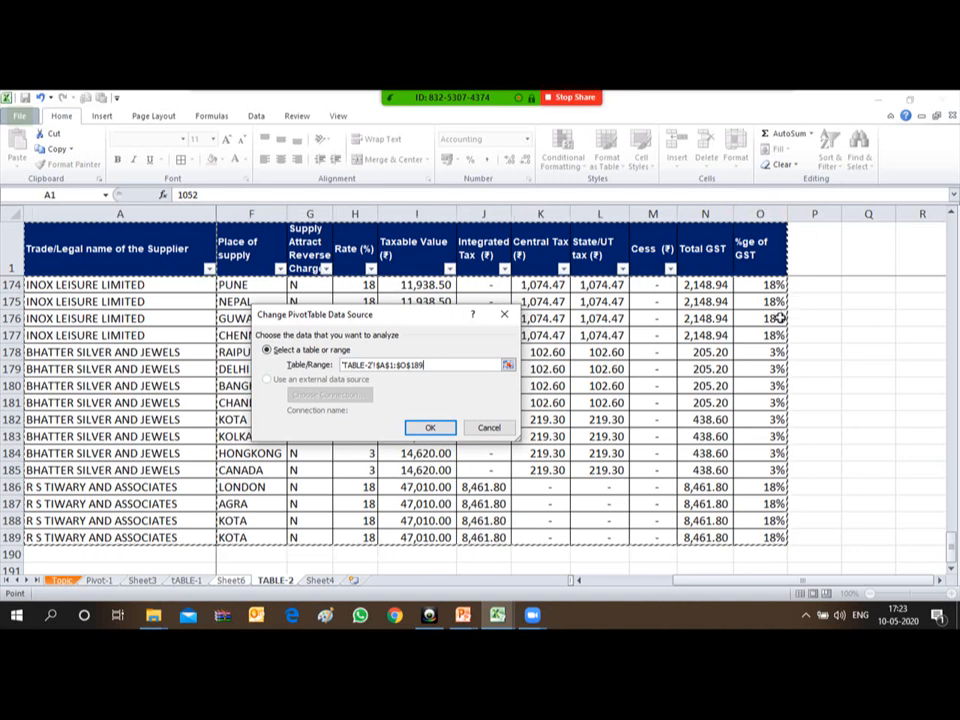
left_click(430, 428)
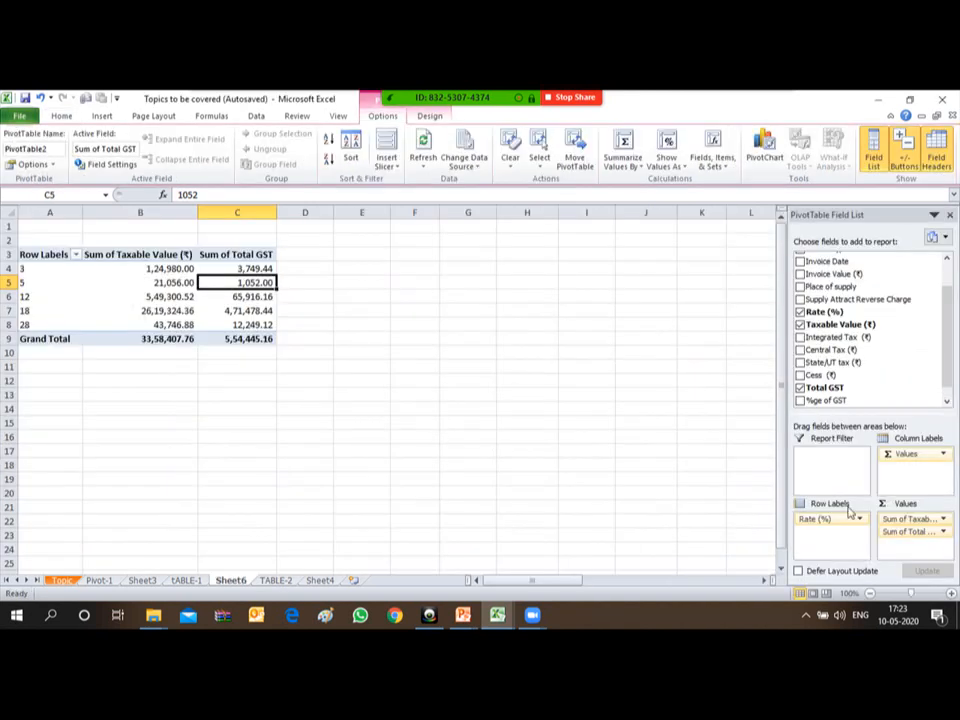
left_click_drag(952, 378, 953, 401)
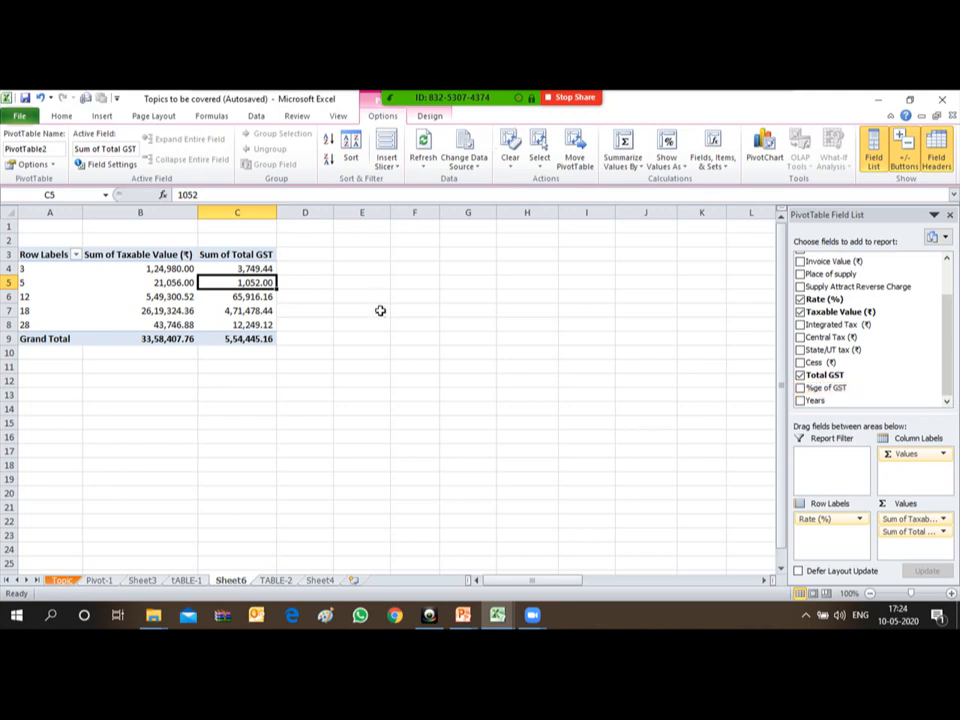
- Admit the waiting participant to the Zoom meeting and dismiss the group chat window
mouse_move(605, 97)
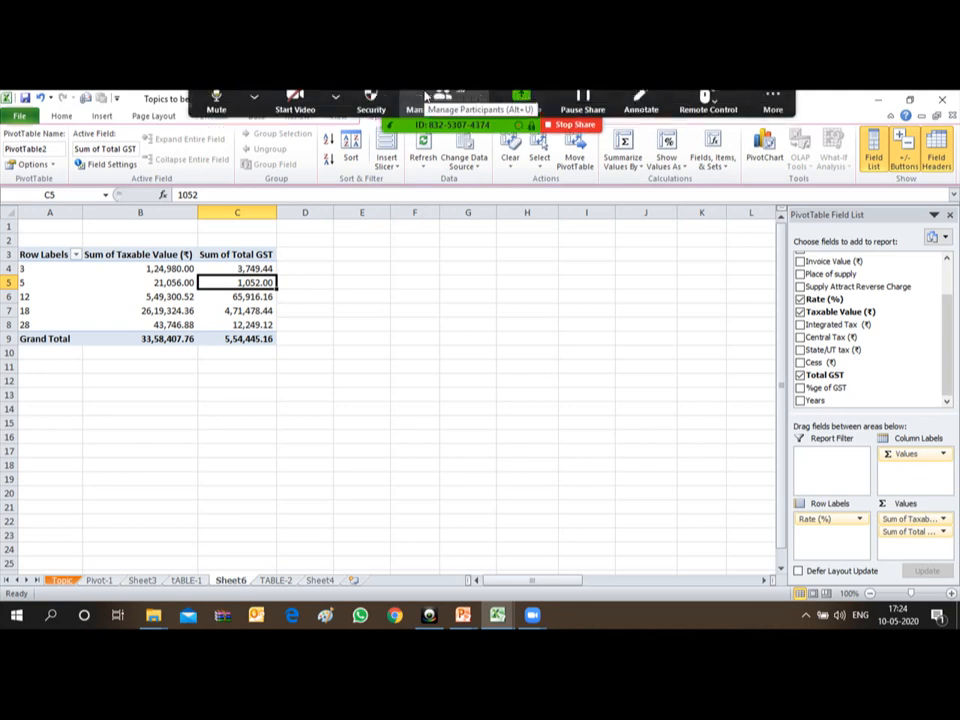
left_click(773, 108)
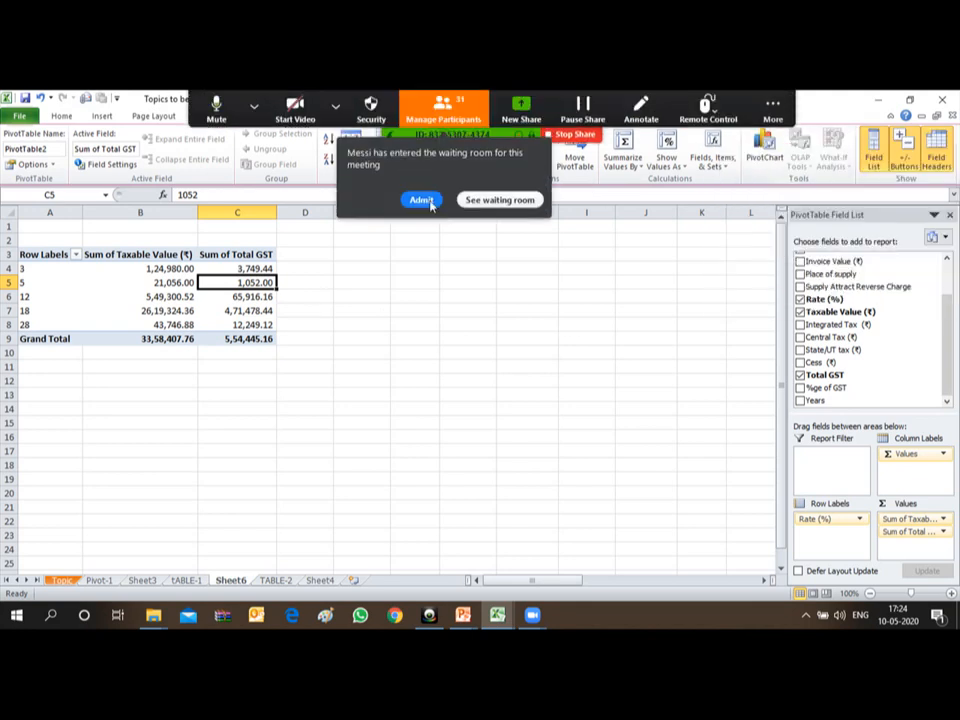
left_click(420, 200)
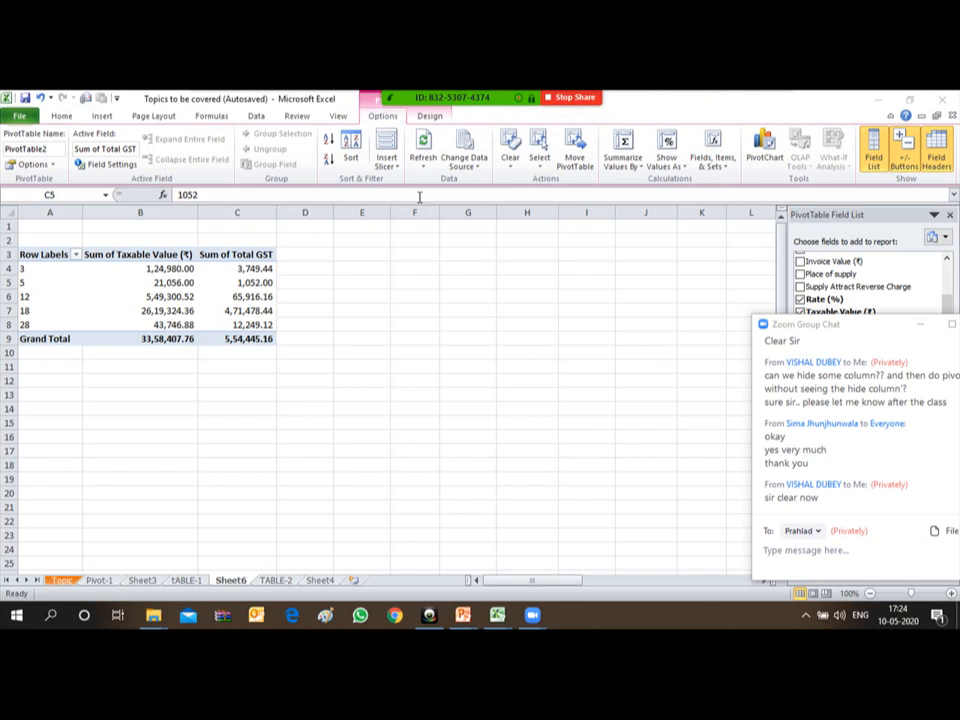
left_click(360, 182)
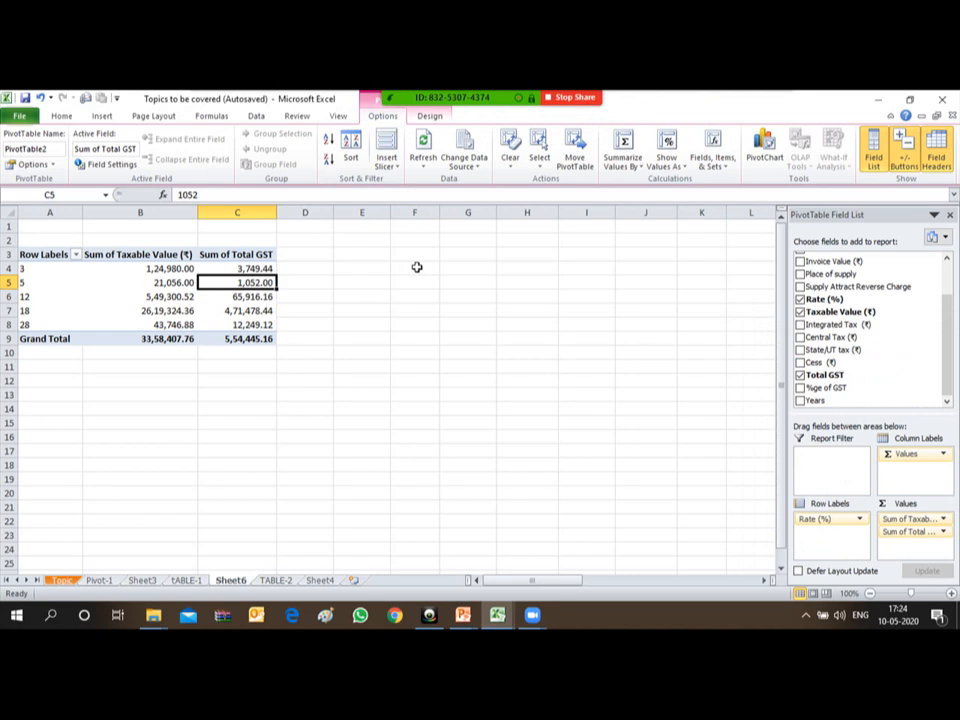
- Examine the TABLE-2 data from its header row down to the last filled row
left_click(276, 582)
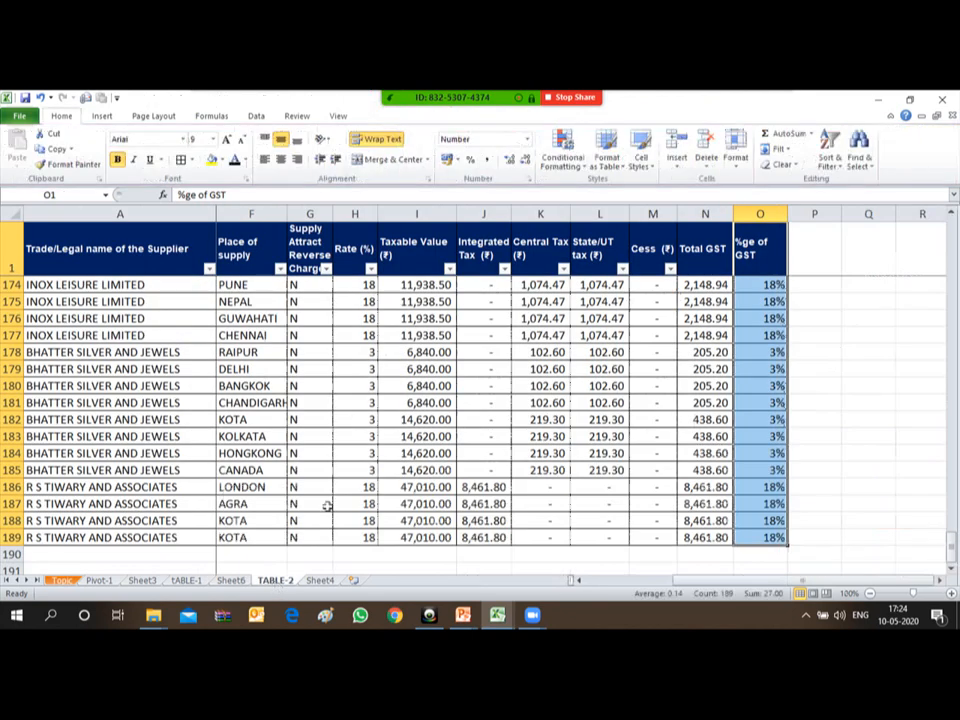
left_click(694, 316)
key("ctrl+Up")
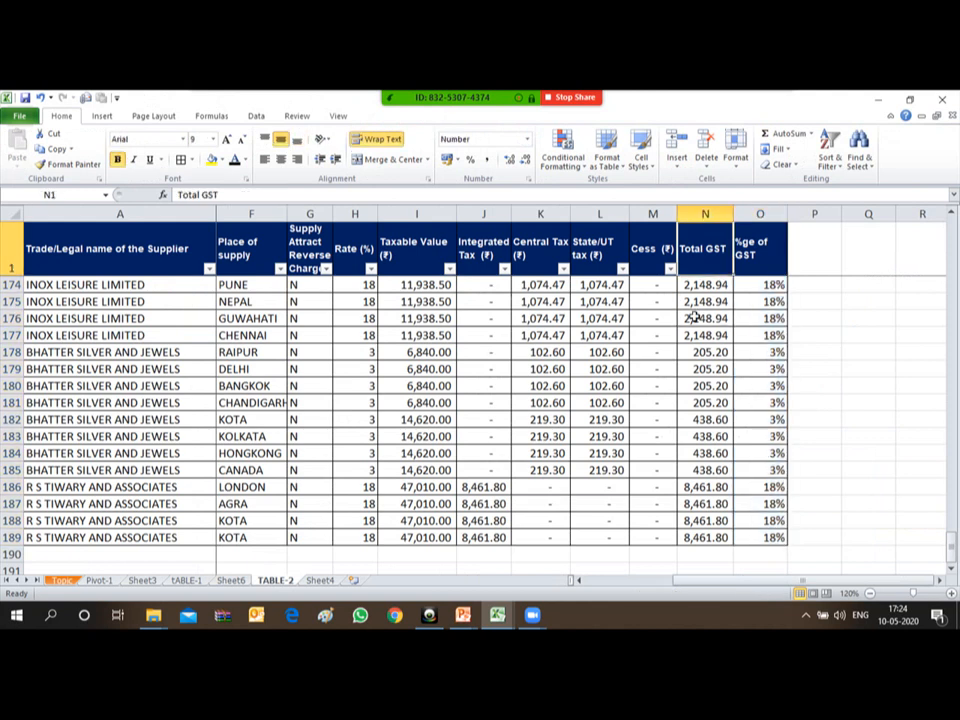
key("Down")
key("Down")
key("Down")
key("Up")
key("Up")
key("Up")
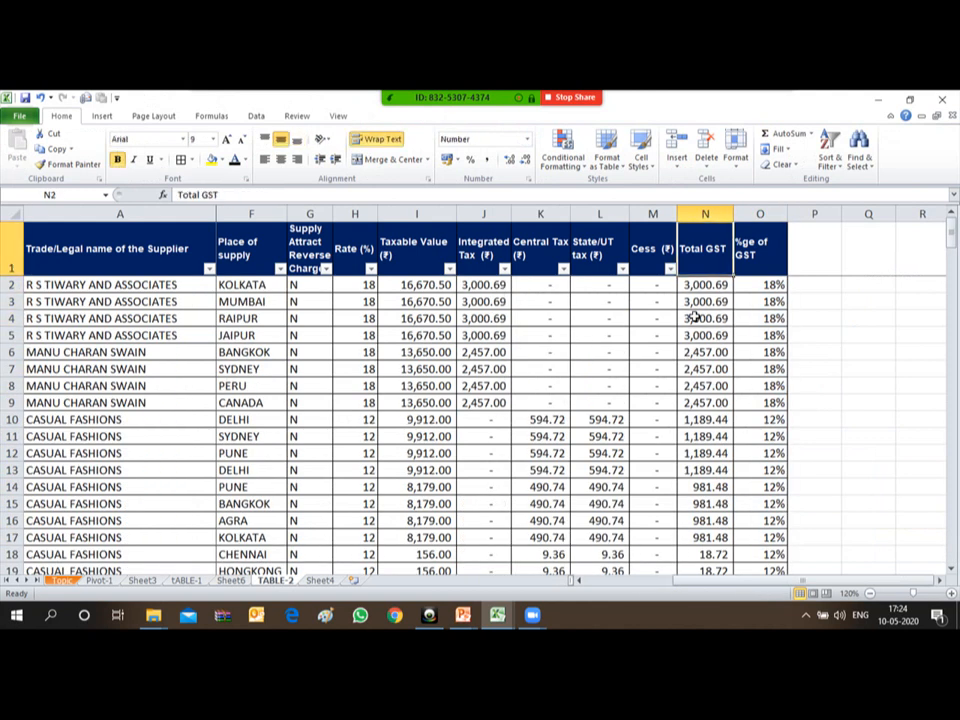
key("ctrl+shift+Down")
key("shift+Down")
key("shift+Down")
key("Up")
key("ctrl+Left")
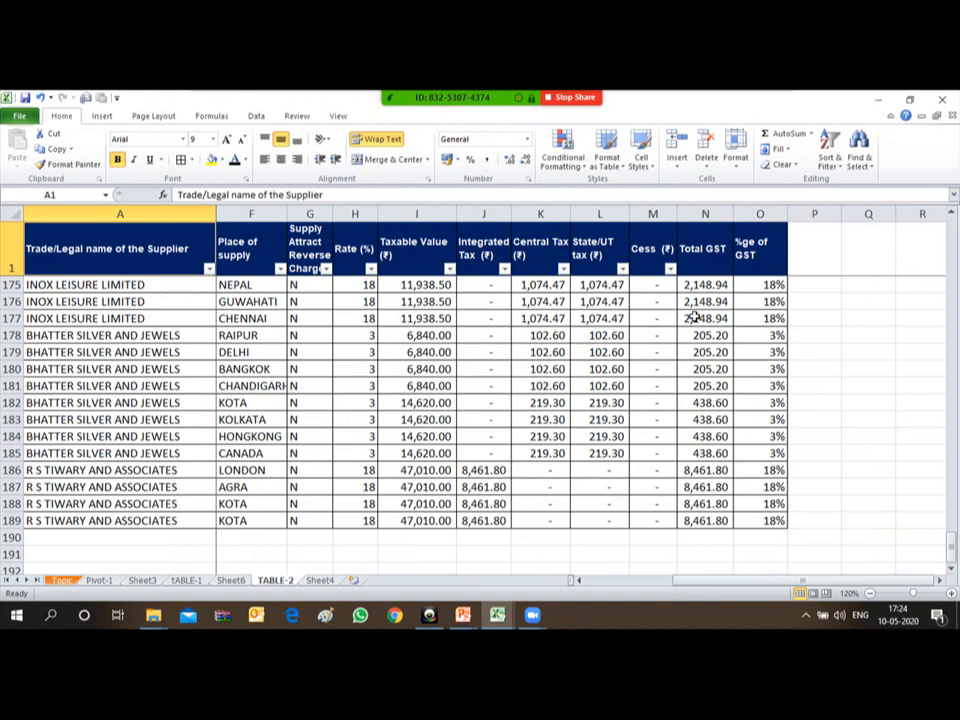
key("ctrl+Down")
key("Down")
key("Down")
key("Up")
key("Up")
key("Up")
key("Up")
key("Up")
key("Up")
key("Up")
key("Up")
key("Up")
key("Up")
key("Up")
key("Up")
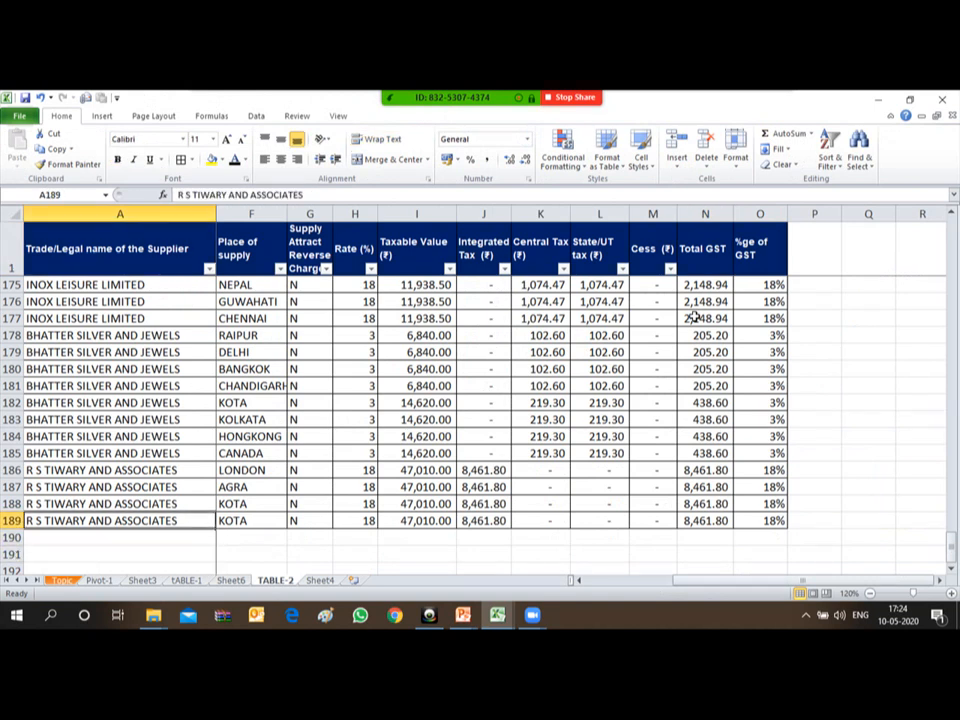
key("Up")
key("Up")
key("Up")
key("Up")
key("Up")
key("Up")
key("Up")
key("Up")
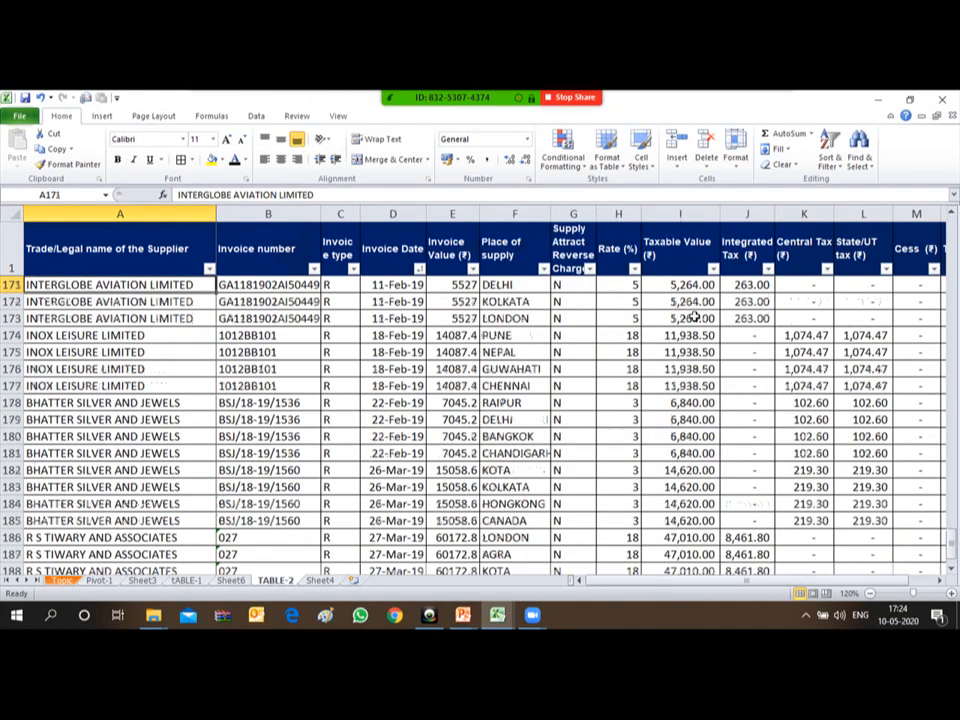
- Copy rows 7 to 16 of TABLE-2 and paste them starting at row 191, leaving row 190 empty
key("ctrl+Up")
key("Down")
key("Down")
key("Down")
key("Down")
key("Down")
key("Down")
key("shift+Down")
key("shift+Down")
key("shift+Down")
key("shift+Down")
key("shift+Down")
key("shift+Down")
key("shift+Down")
key("shift+Down")
key("shift+Down")
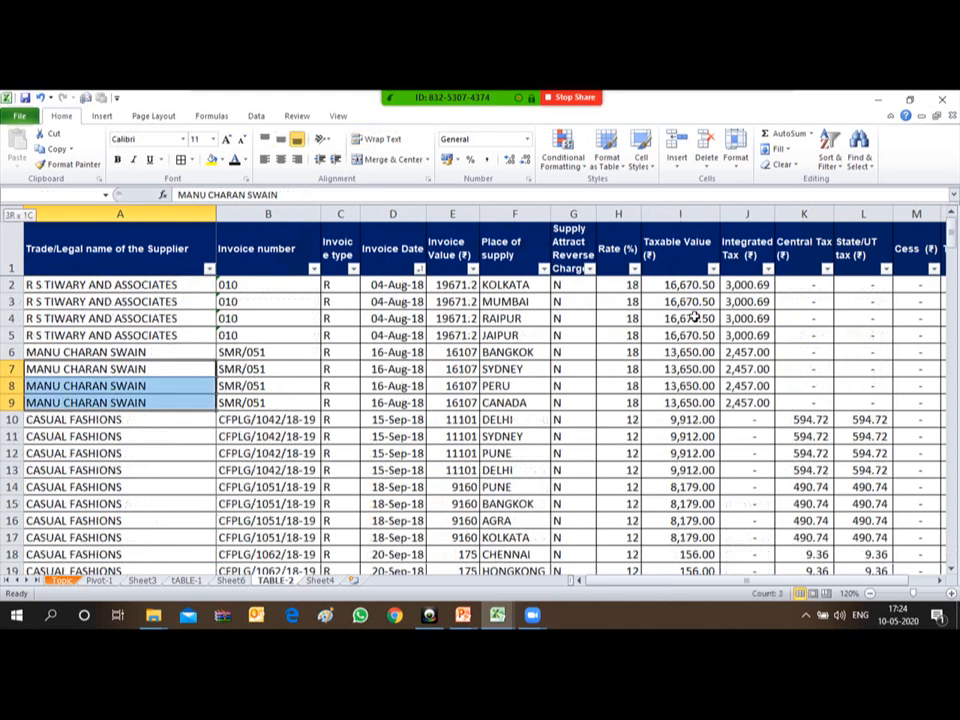
key("shift+space")
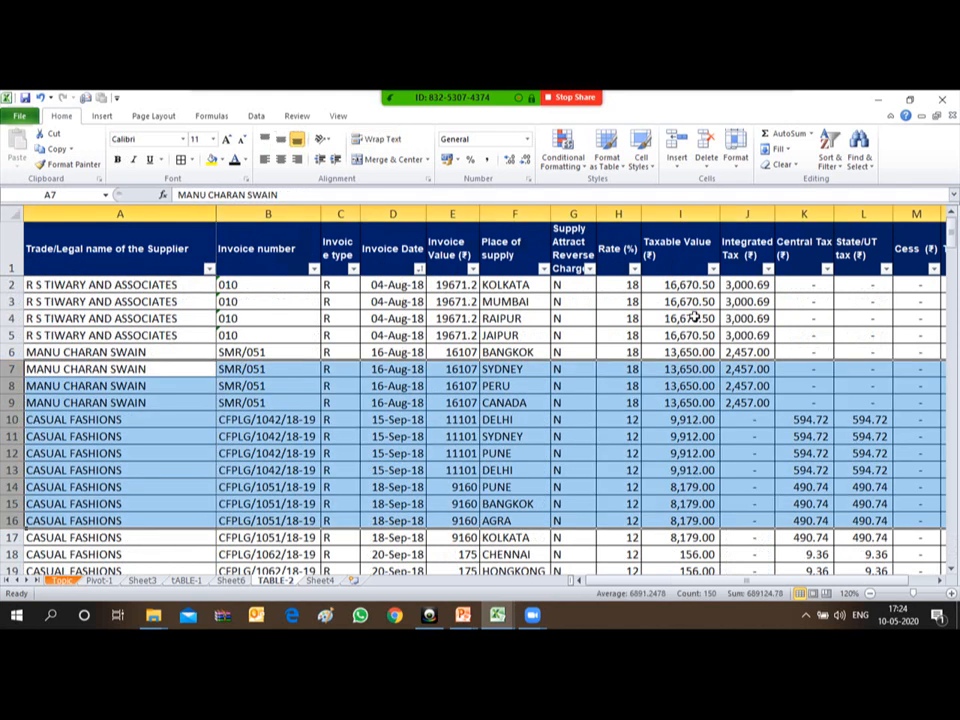
key("ctrl+c")
key("Down")
key("ctrl+Down")
key("Down")
key("Down")
key("Down")
key("Down")
key("Down")
key("Down")
key("Down")
key("Down")
key("Down")
key("Down")
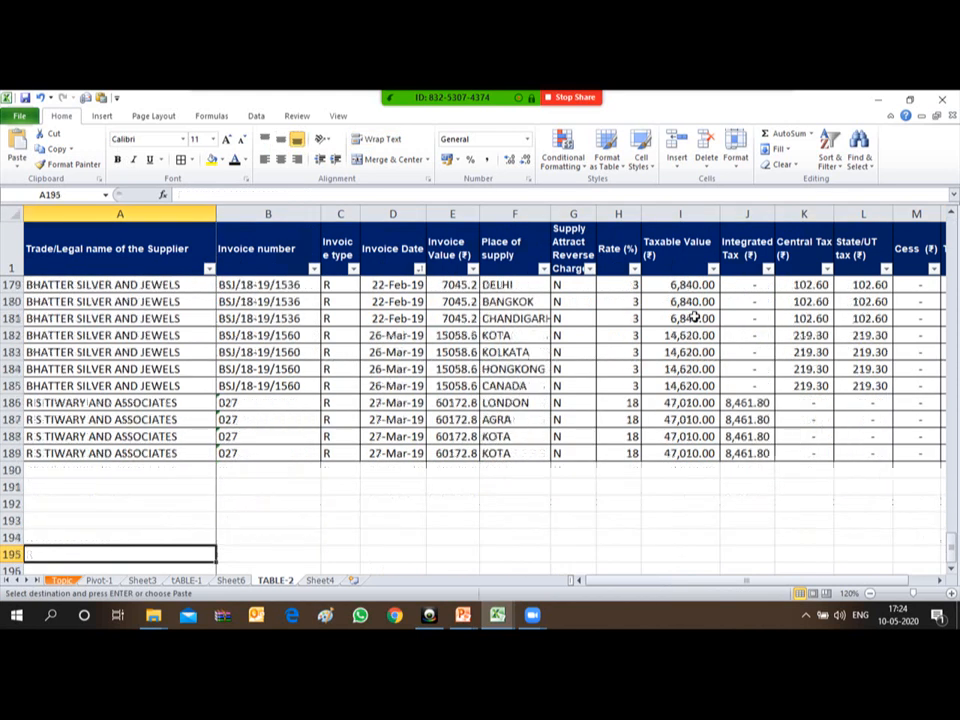
key("ctrl+Up")
key("Down")
key("Down")
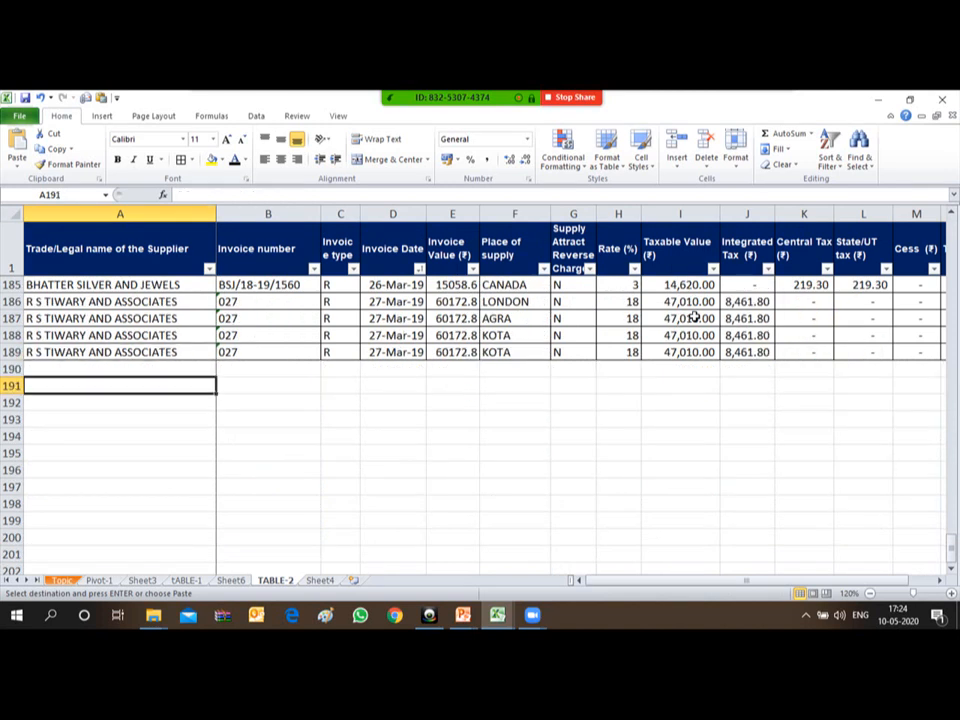
key("ctrl+v")
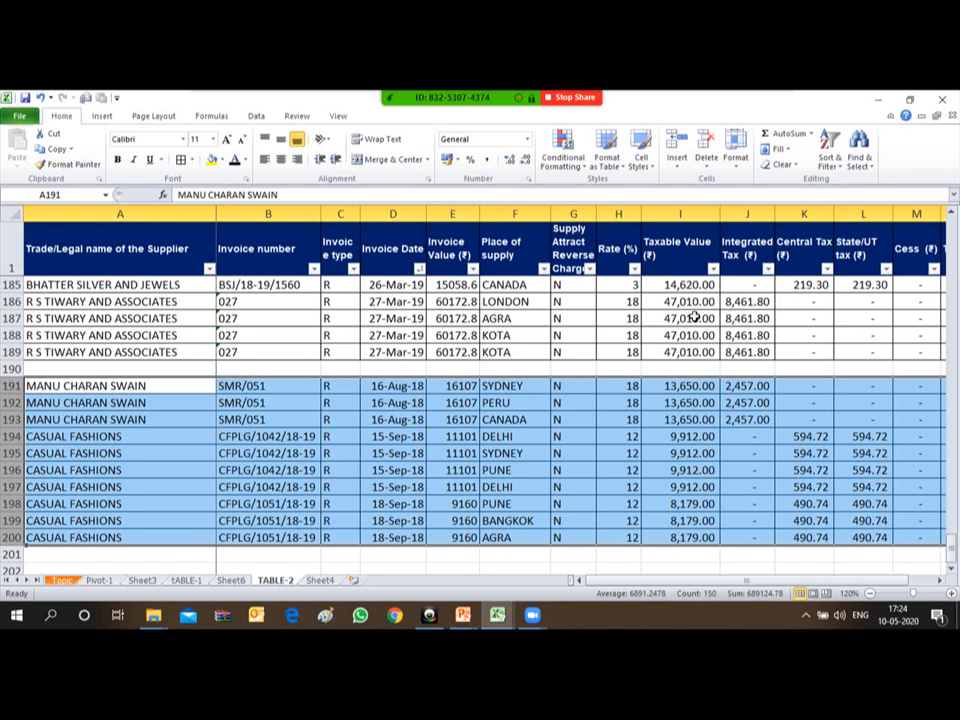
key("Up")
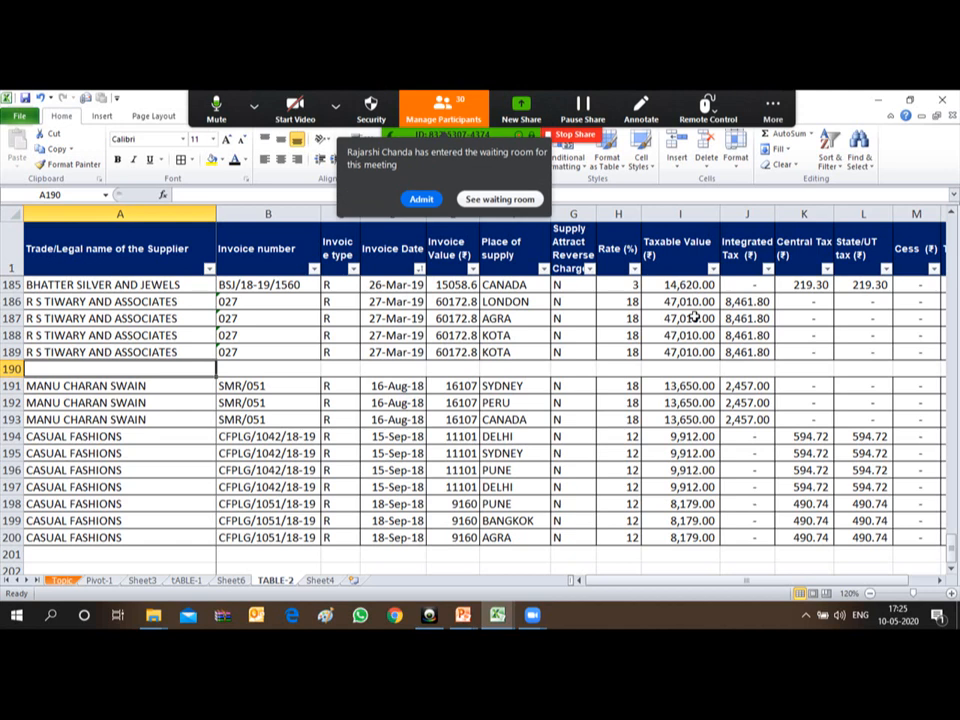
- Admit the next waiting participant to the Zoom meeting and return to the Excel workbook
left_click(413, 200)
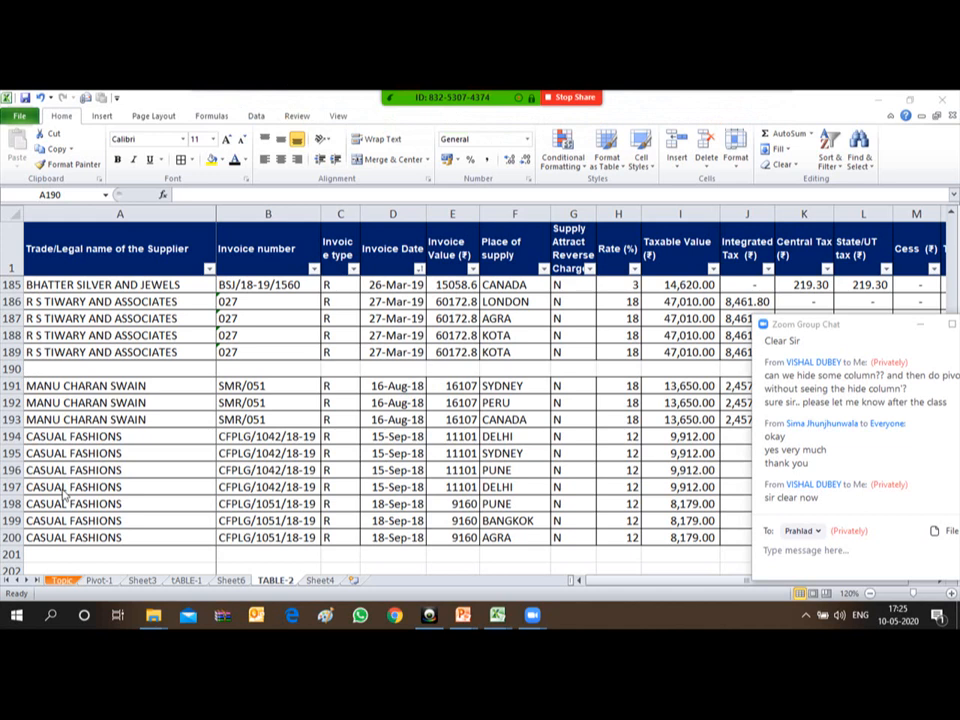
left_click(232, 583)
- Copy the Sheet6 pivot table's Grand Total values in B9:C9 to B15:C15 for comparison
left_click(230, 581)
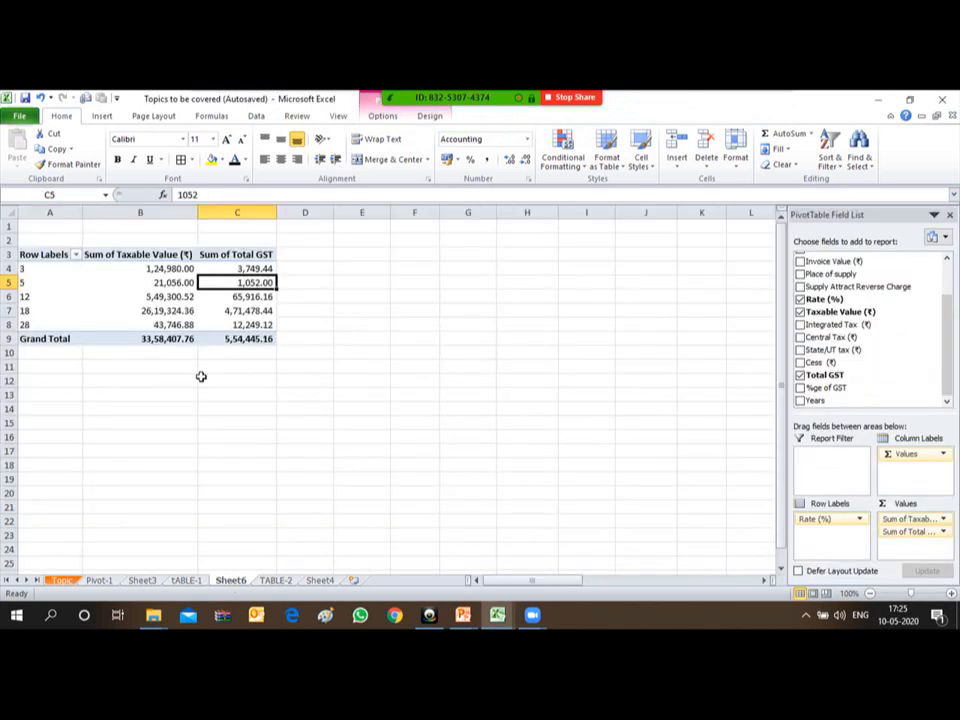
left_click(157, 357)
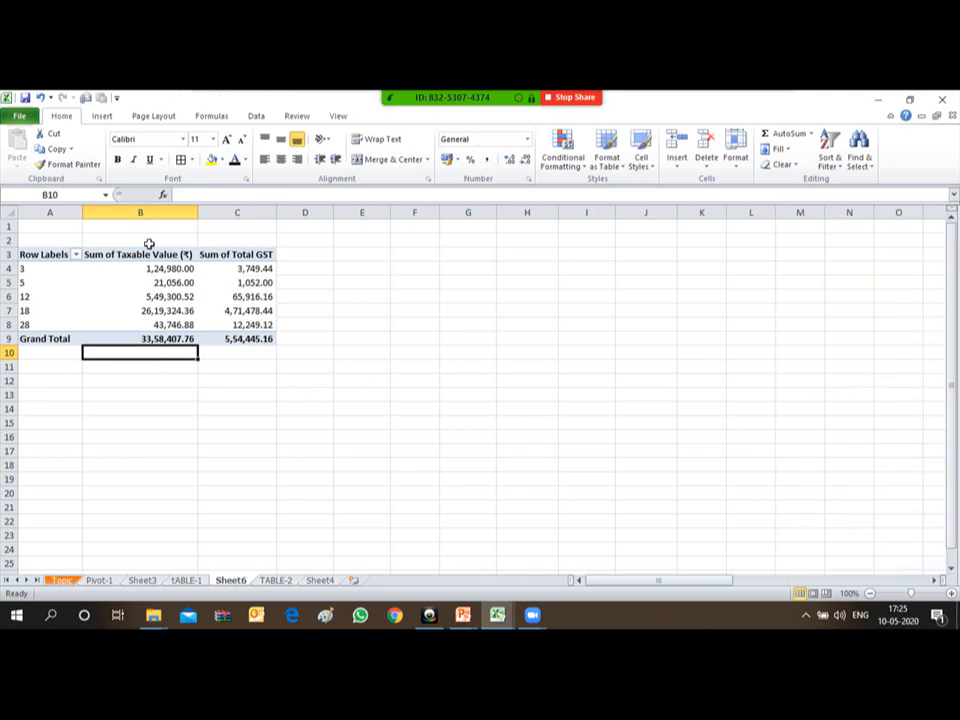
left_click(150, 339)
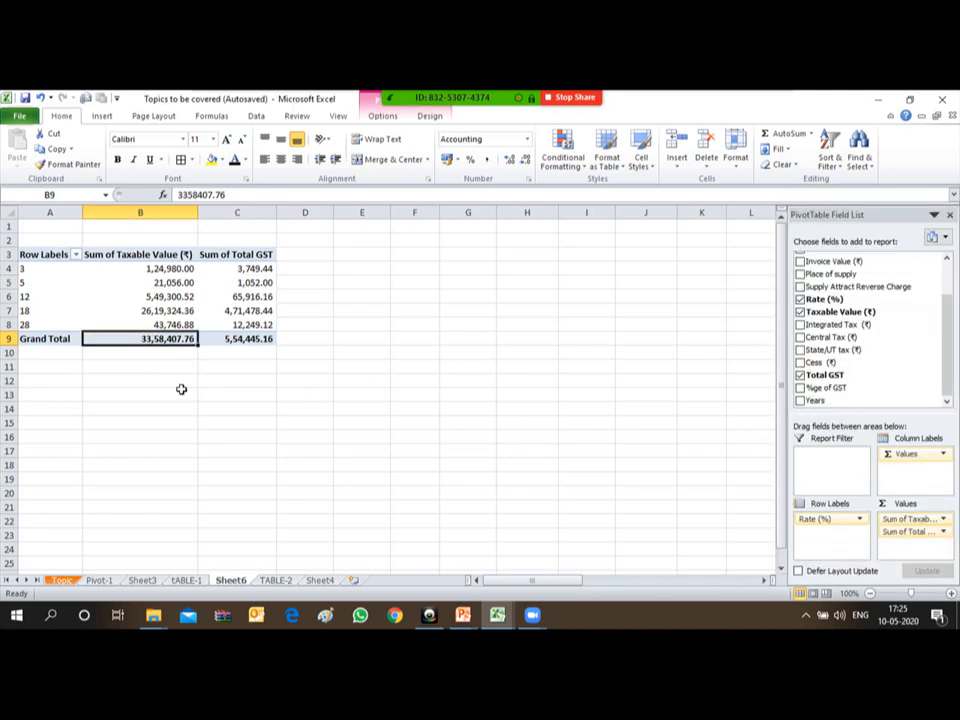
left_click(253, 339)
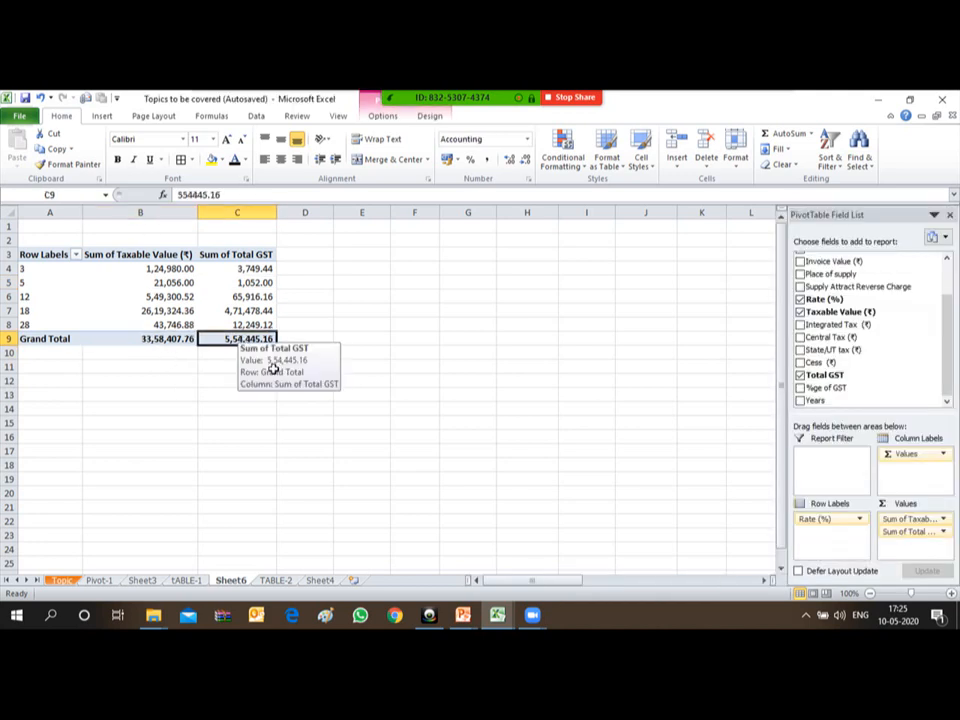
key("Left")
mouse_move(153, 614)
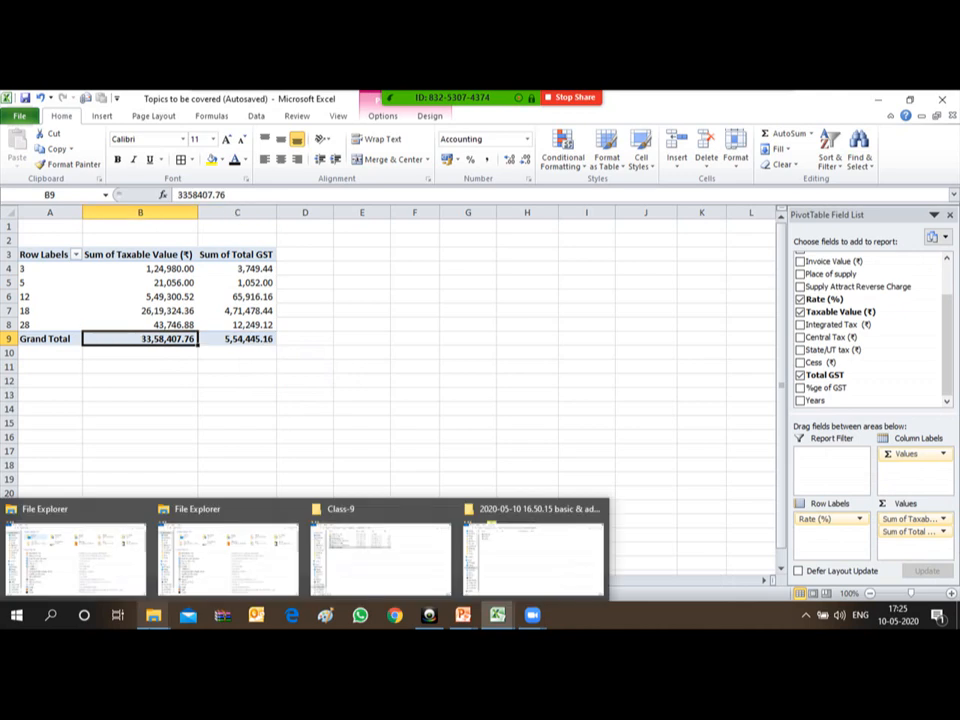
key("shift+Right")
key("ctrl+c")
key("Down")
key("Down")
key("Down")
key("Down")
key("Down")
key("Down")
key("Return")
- Change the pivot table's data source to 'TABLE-2'!$A$1:$O$200 and select the Grand Total row
key("Up")
key("Up")
key("Up")
key("Up")
key("Up")
key("Up")
key("Up")
key("Up")
key("Up")
key("Up")
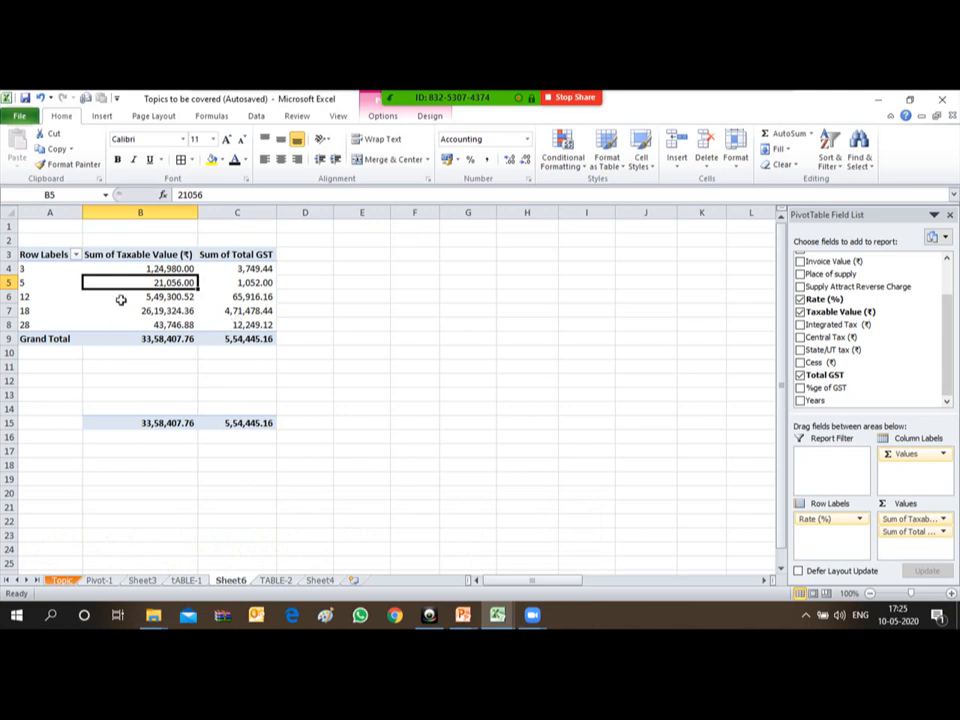
mouse_move(121, 300)
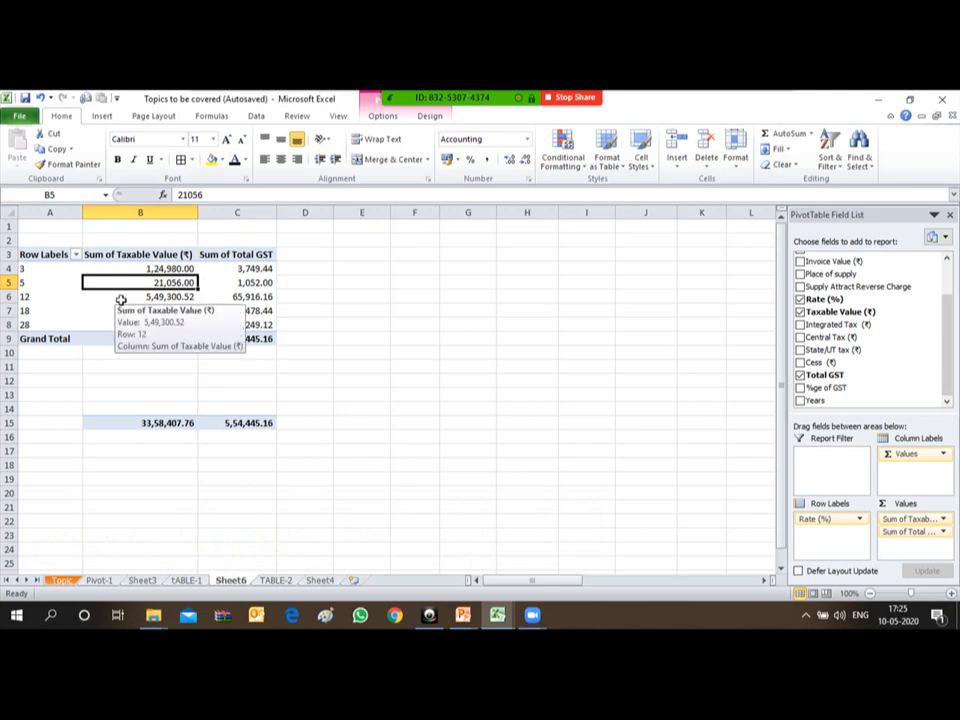
left_click(382, 117)
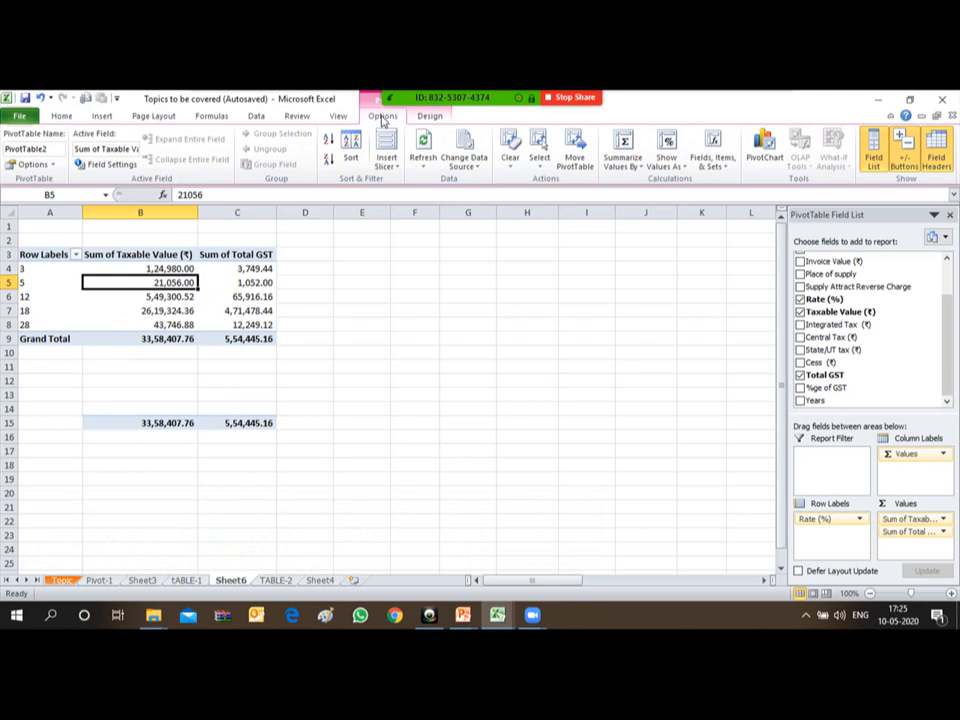
left_click(477, 172)
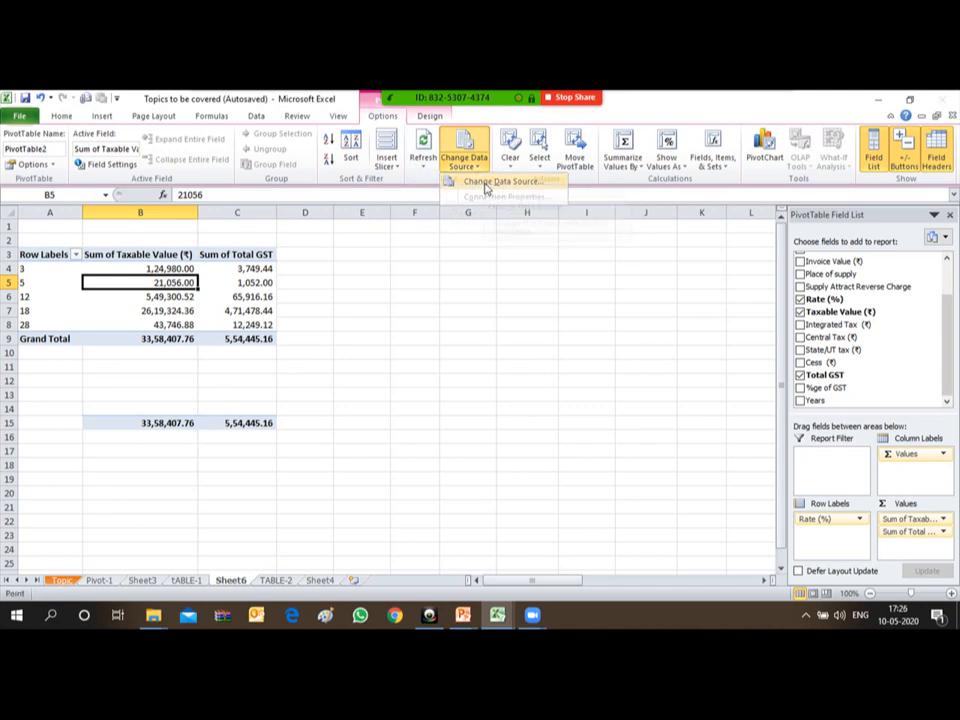
left_click(488, 183)
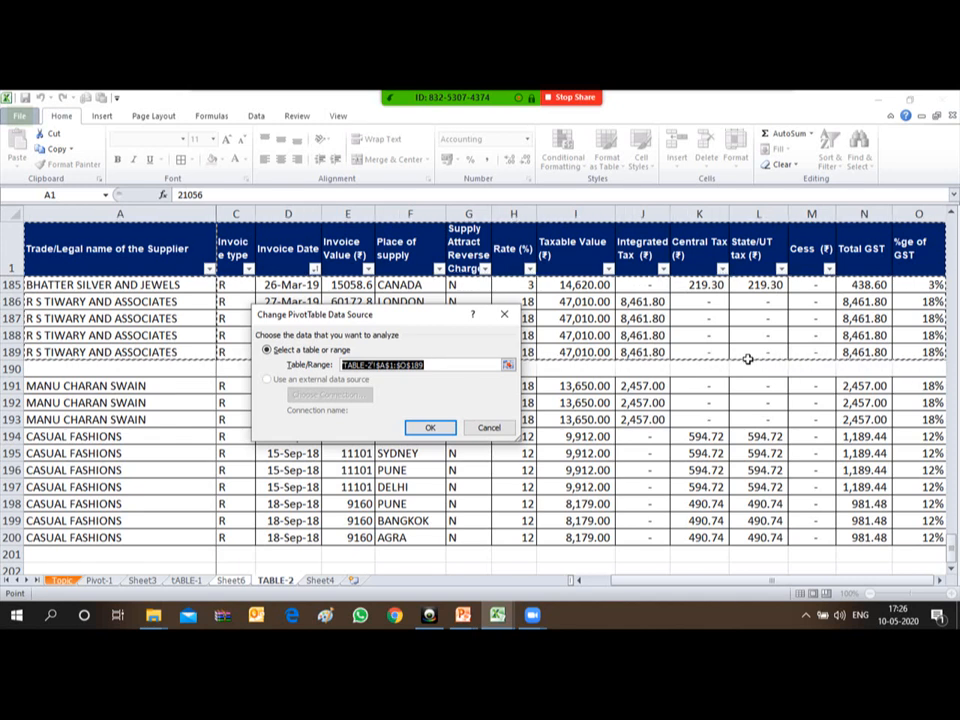
key("shift+Down")
key("shift+Down")
key("shift+Down")
key("shift+Down")
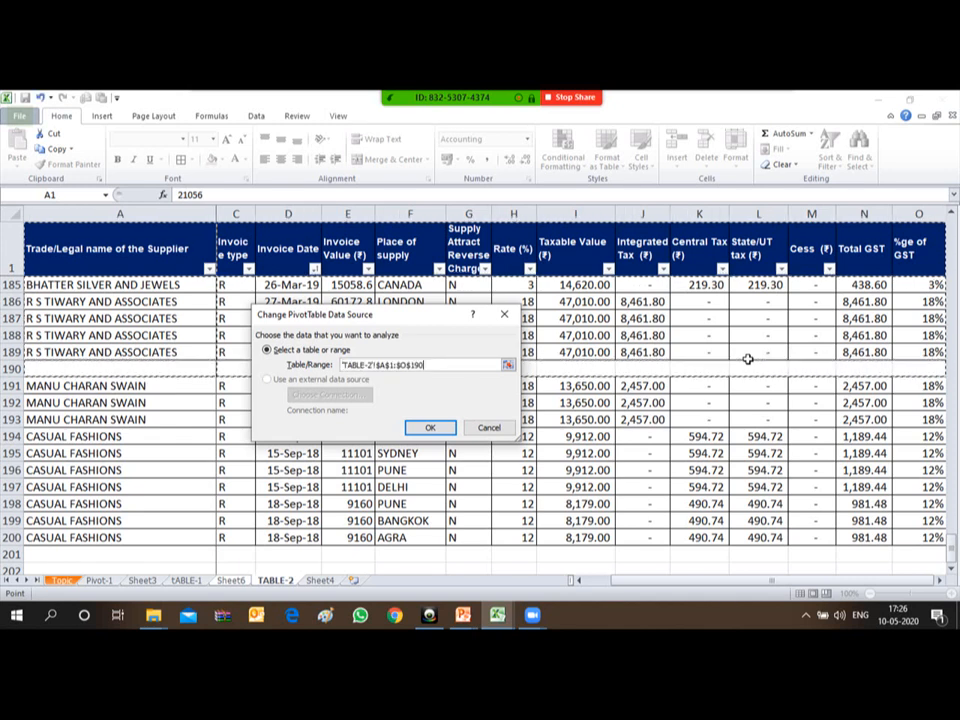
key("shift+Down")
key("shift+Down")
key("shift+Down")
key("shift+Down")
key("shift+Down")
key("shift+Down")
key("shift+Down")
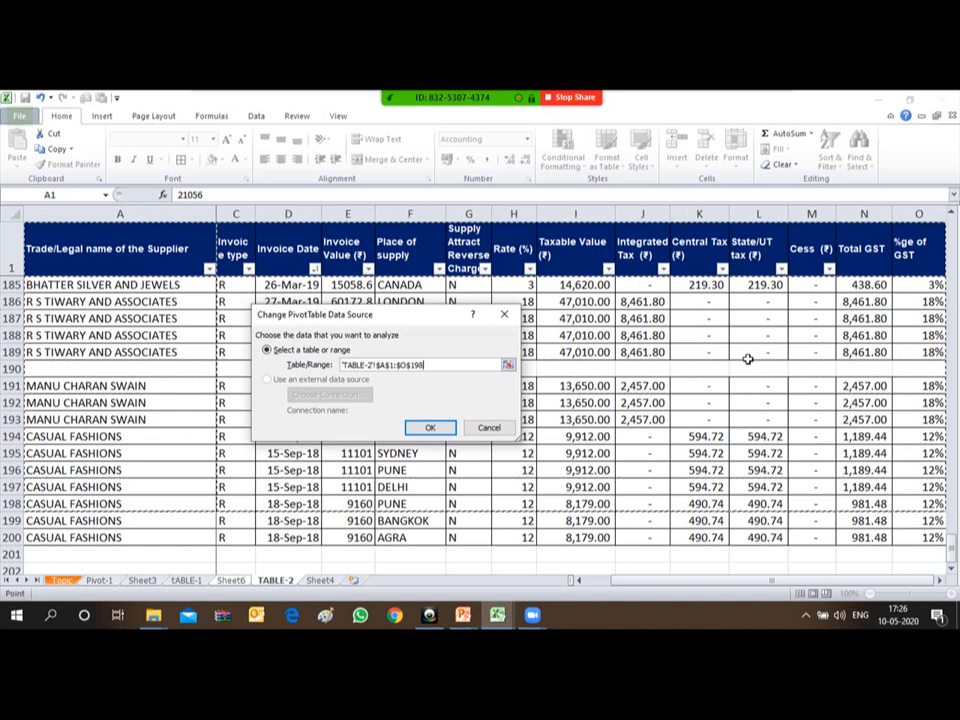
key("shift+Down")
key("shift+Down")
key("shift+Down")
key("shift+Down")
key("shift+Down")
key("shift+Down")
key("shift+Down")
key("shift+Down")
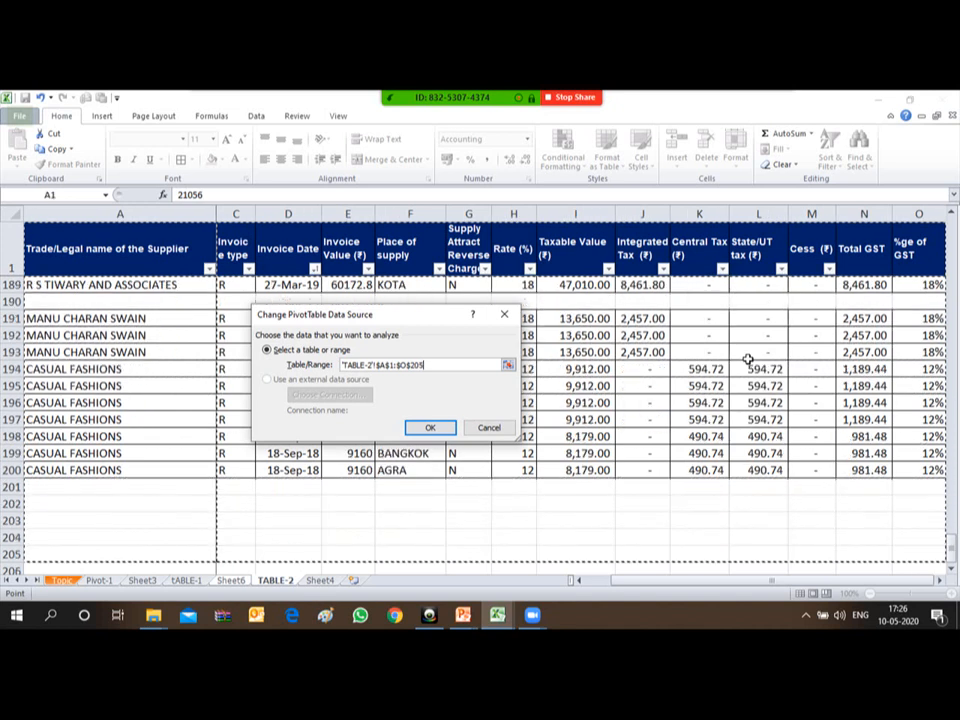
key("shift+Up")
key("shift+Up")
key("shift+Up")
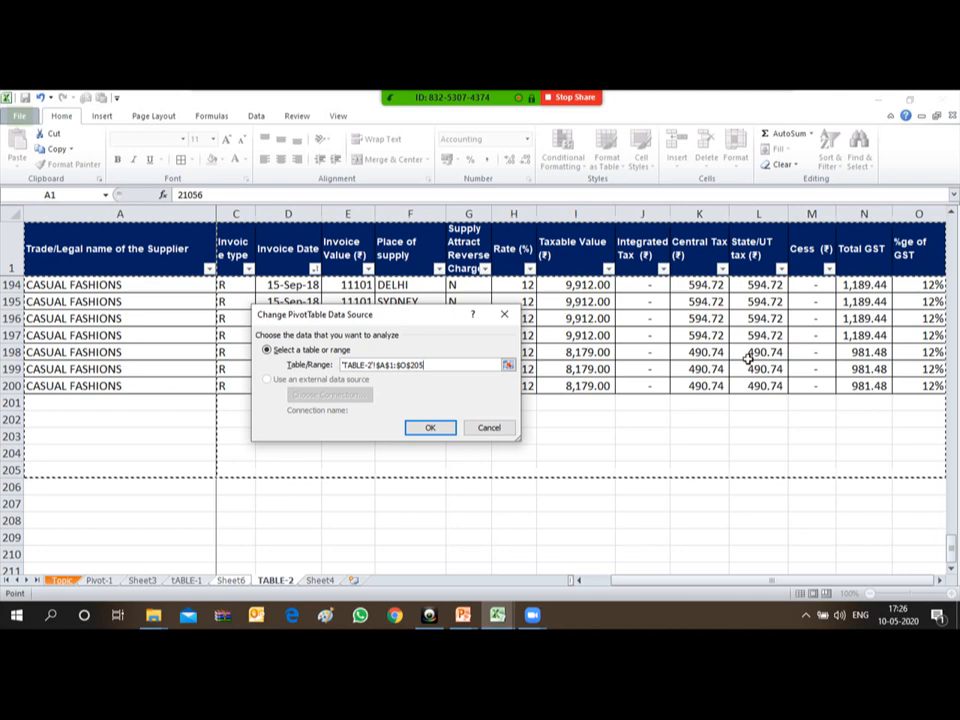
key("shift+Up")
key("shift+Up")
key("shift+Up")
key("shift+Up")
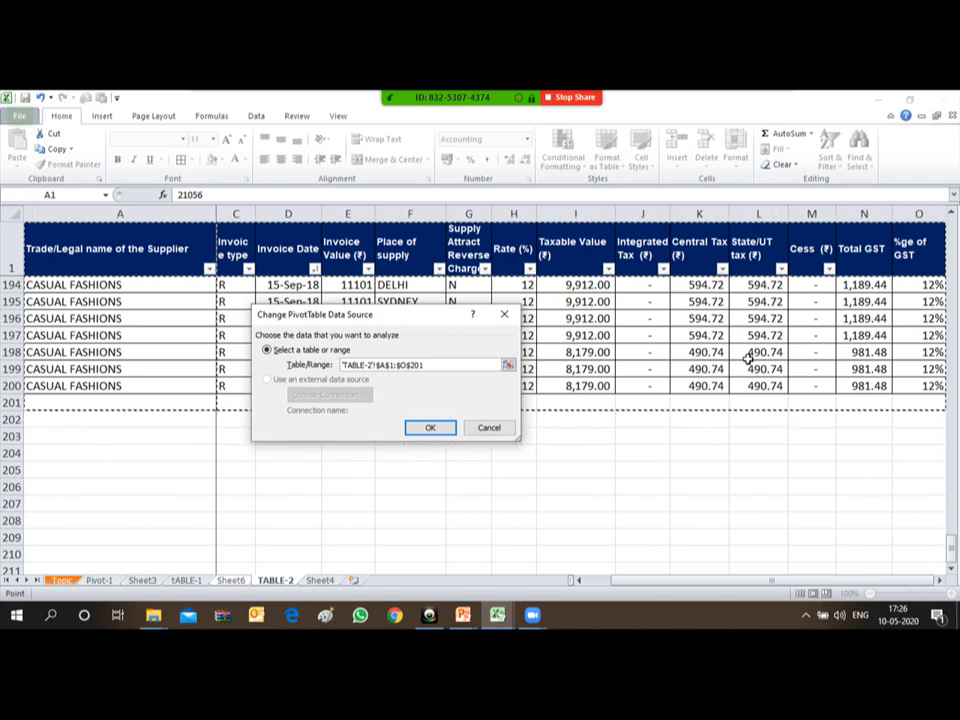
key("shift+Up")
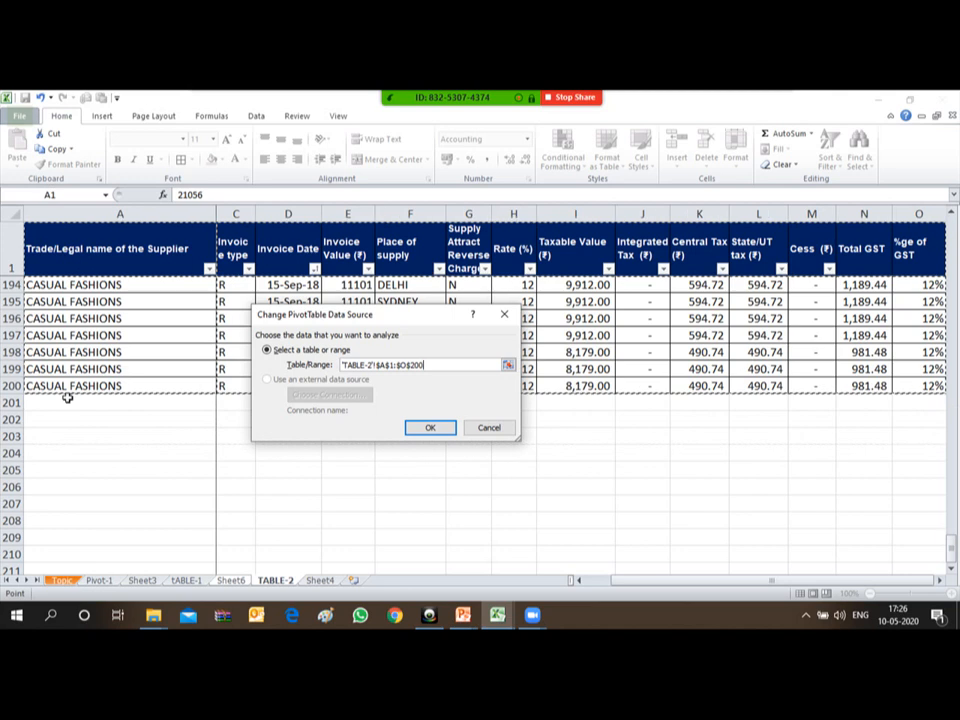
left_click(431, 429)
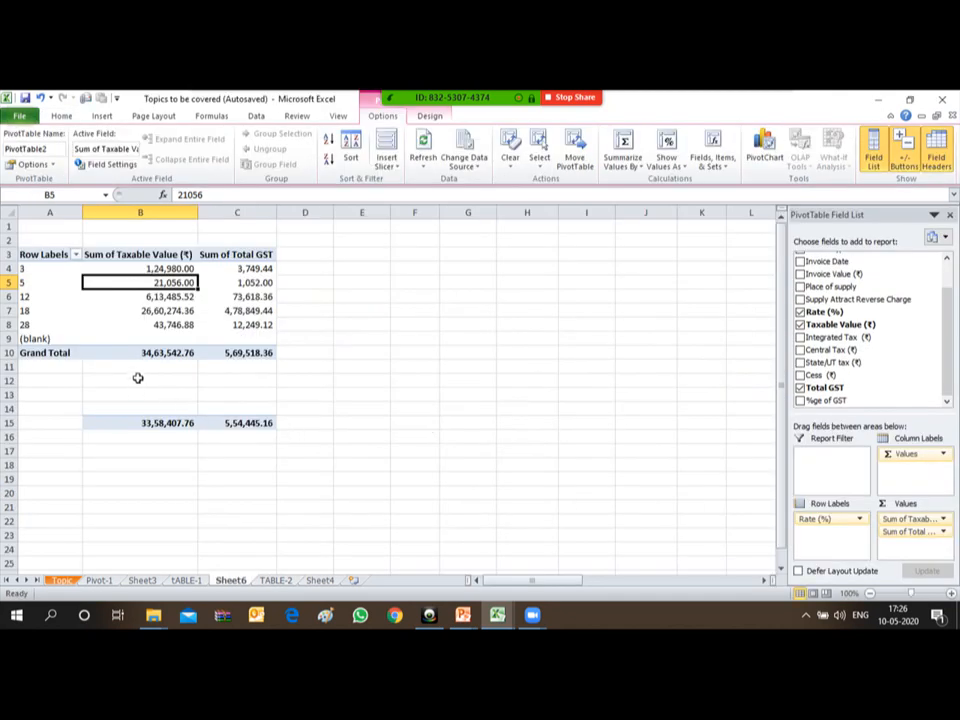
left_click(17, 353)
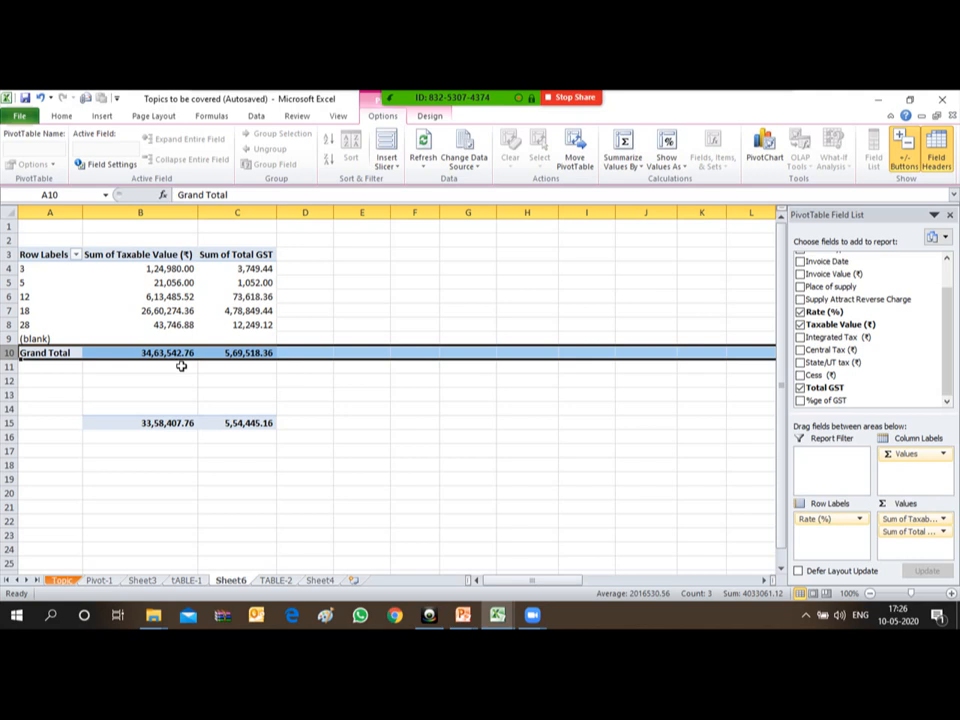
- Enlarge the Sheet6 view to 130% and open the Zoom meeting's group chat
left_click(951, 594)
left_click(951, 594)
left_click(951, 594)
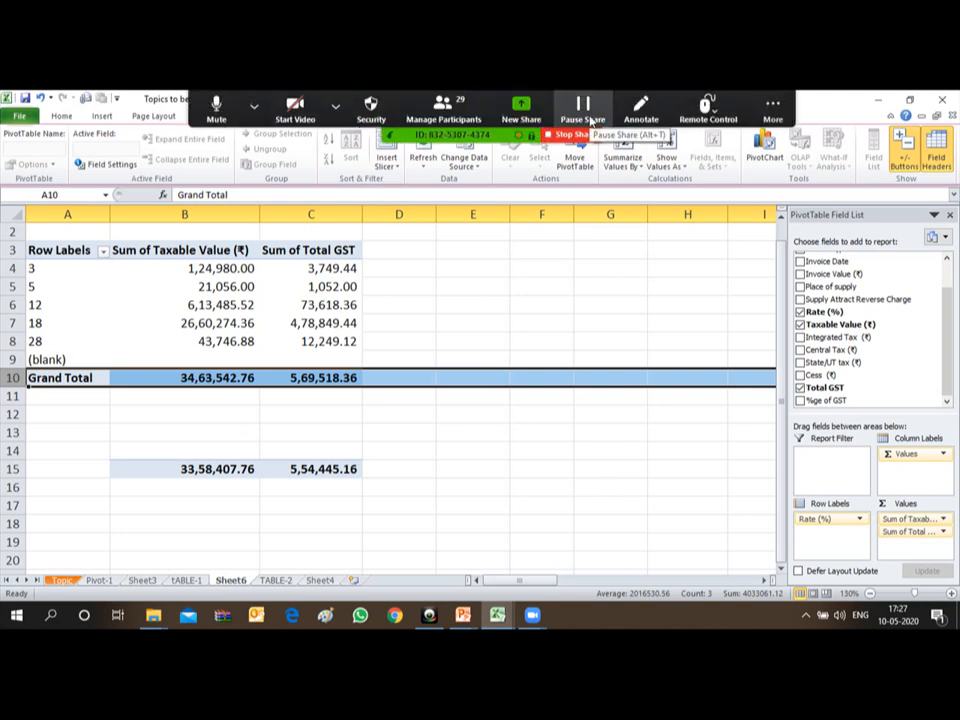
left_click(774, 108)
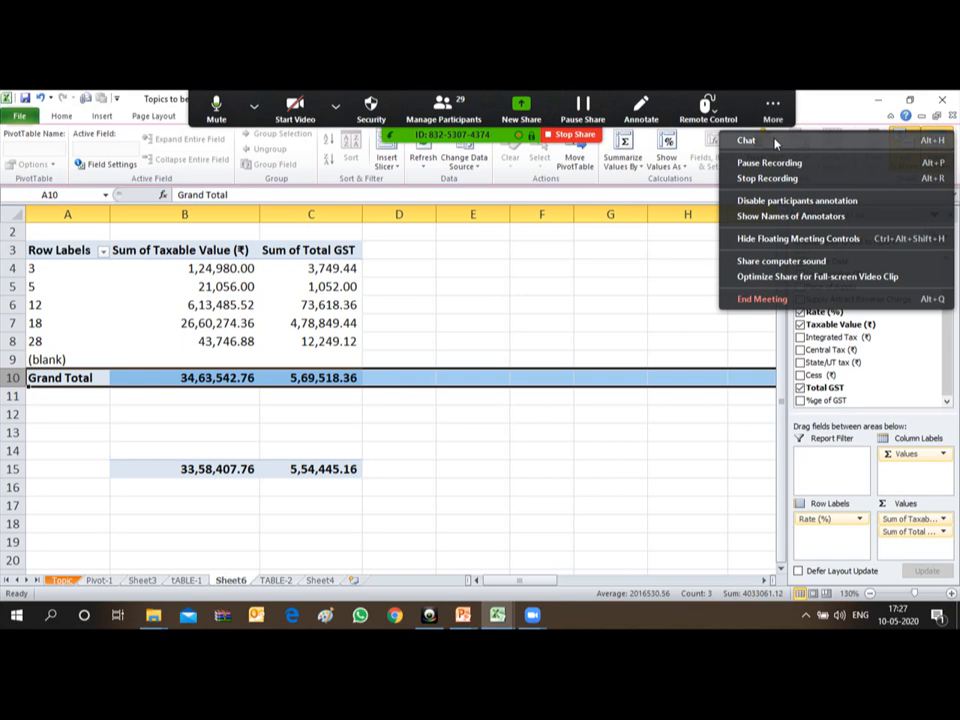
left_click(776, 145)
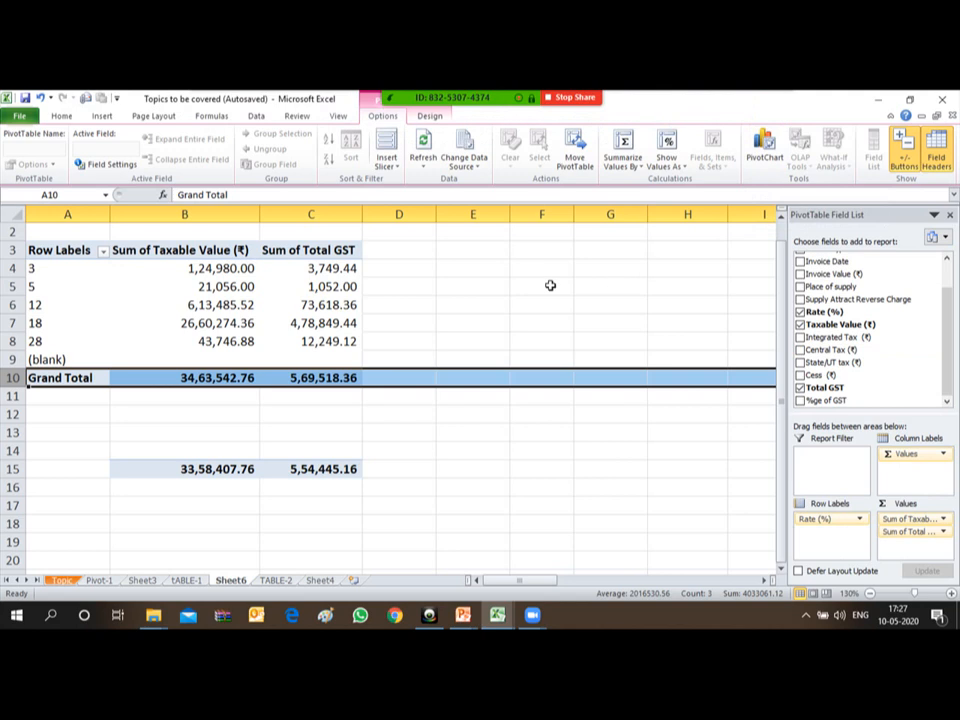
- Mark Change Data Source as covered with a tick in cell C7 of the Topic sheet
left_click(446, 303)
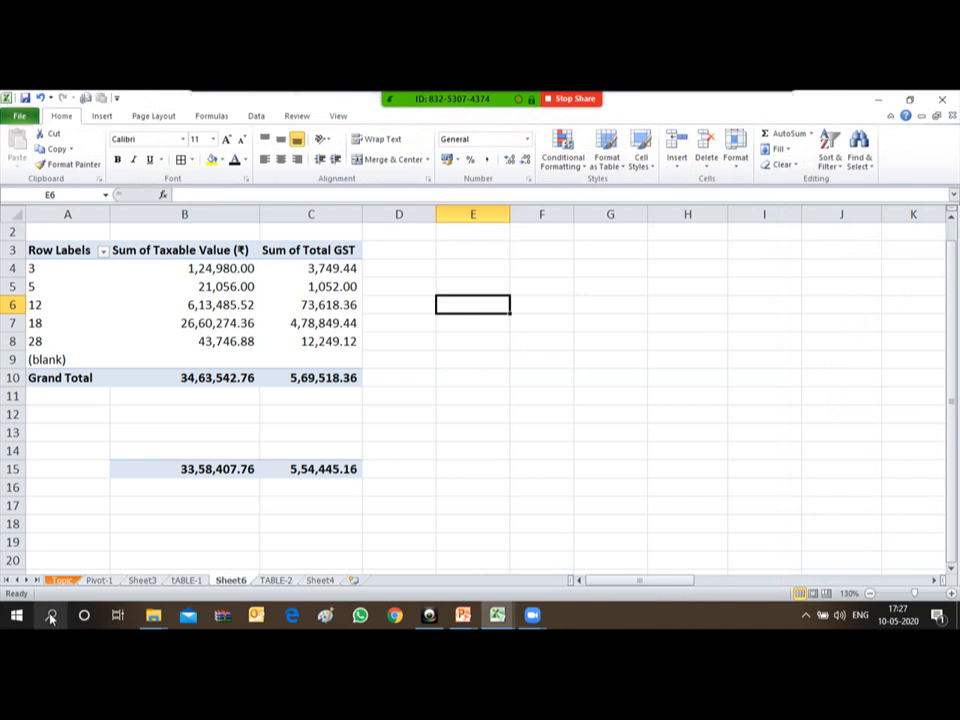
left_click(62, 581)
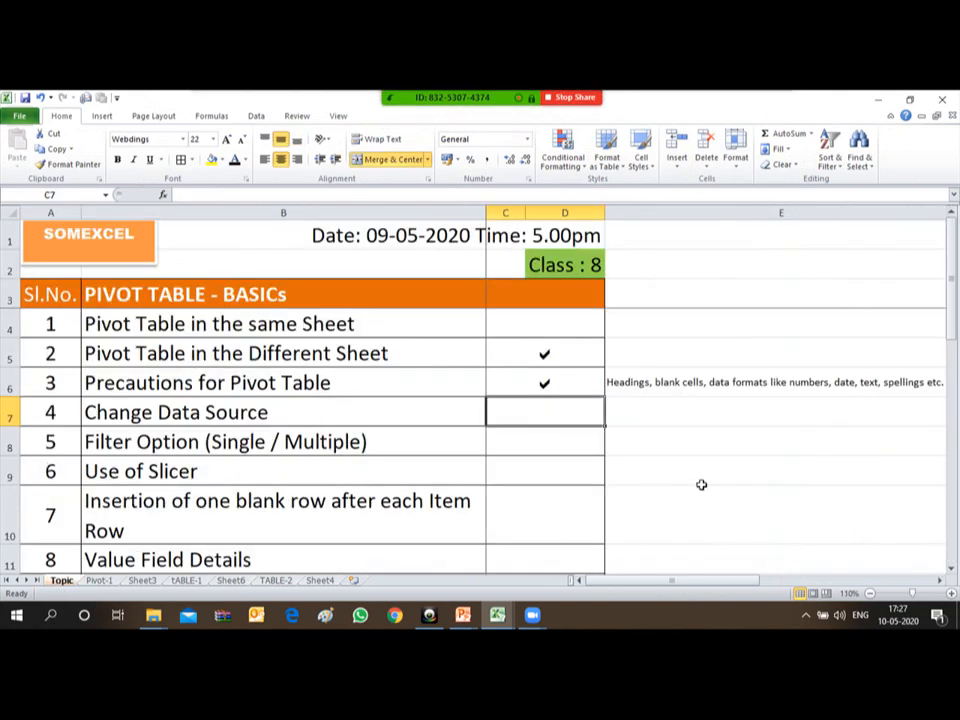
type("a")
key("Return")
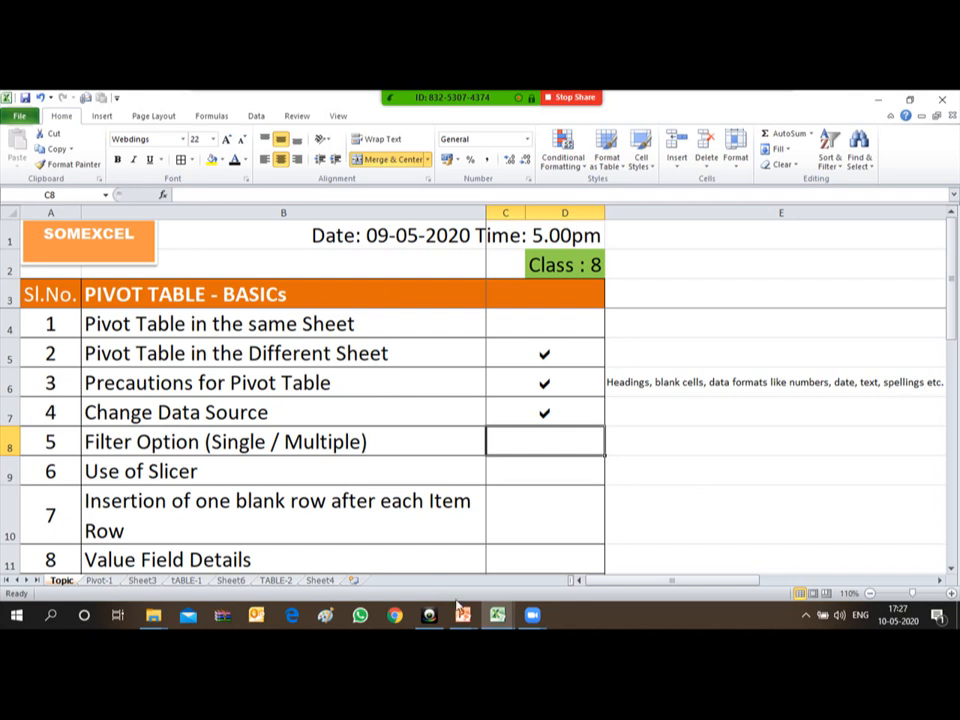
- Return to Sheet6 and clear the comparison totals below the pivot table in A14:D19
left_click(275, 580)
left_click(231, 580)
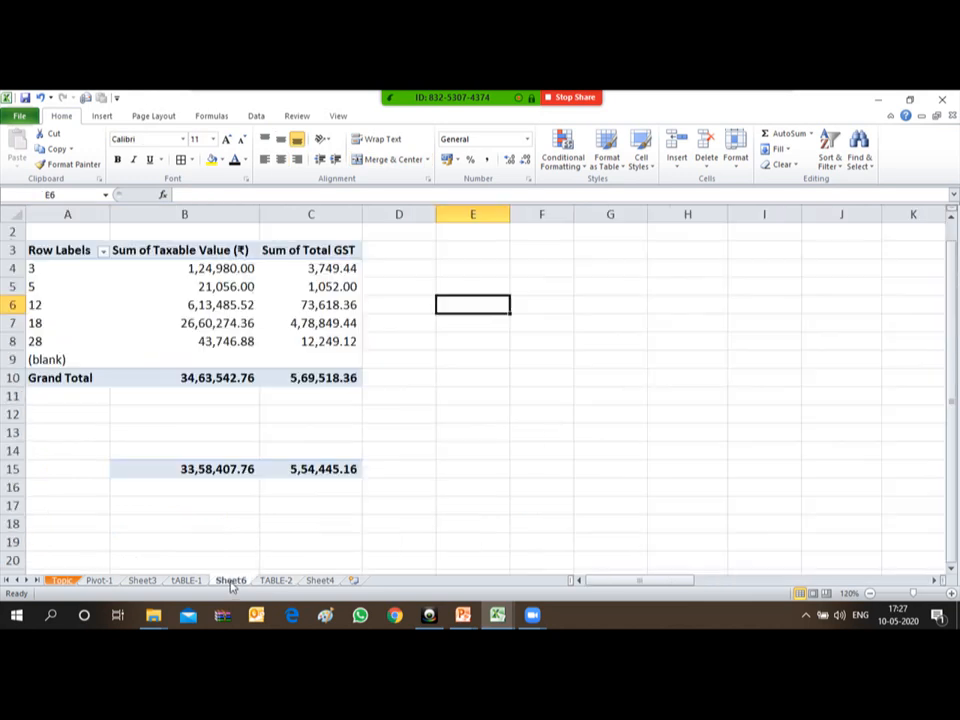
left_click_drag(49, 450, 403, 541)
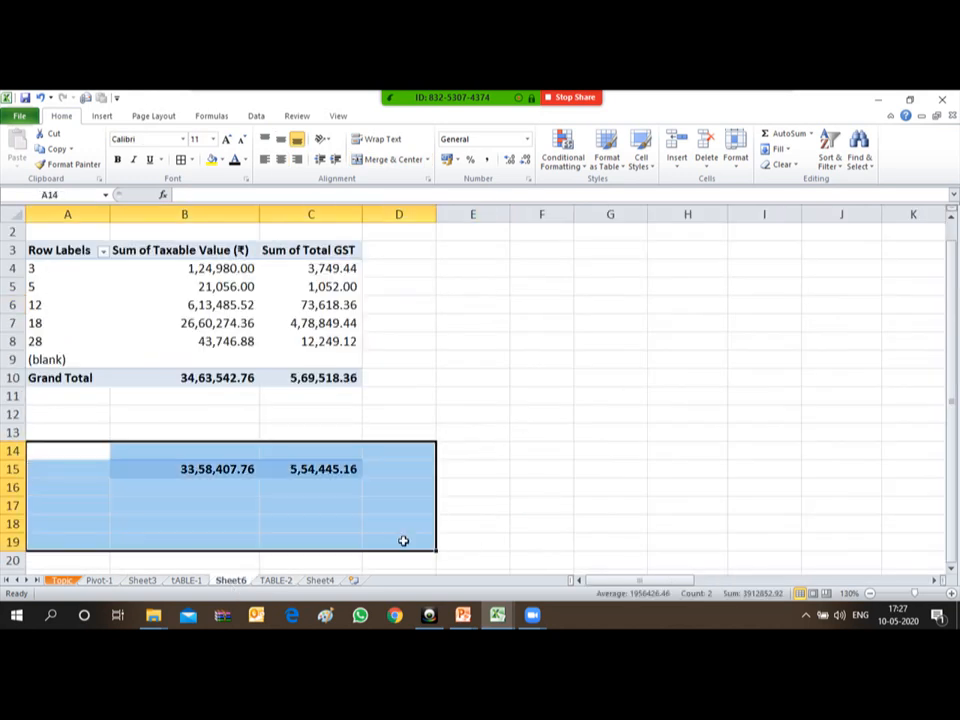
key("Delete")
- Add the Place of supply field to the Sheet6 pivot table as a report filter
key("Up")
key("Up")
key("Up")
key("Up")
key("Up")
key("Up")
key("Up")
key("Up")
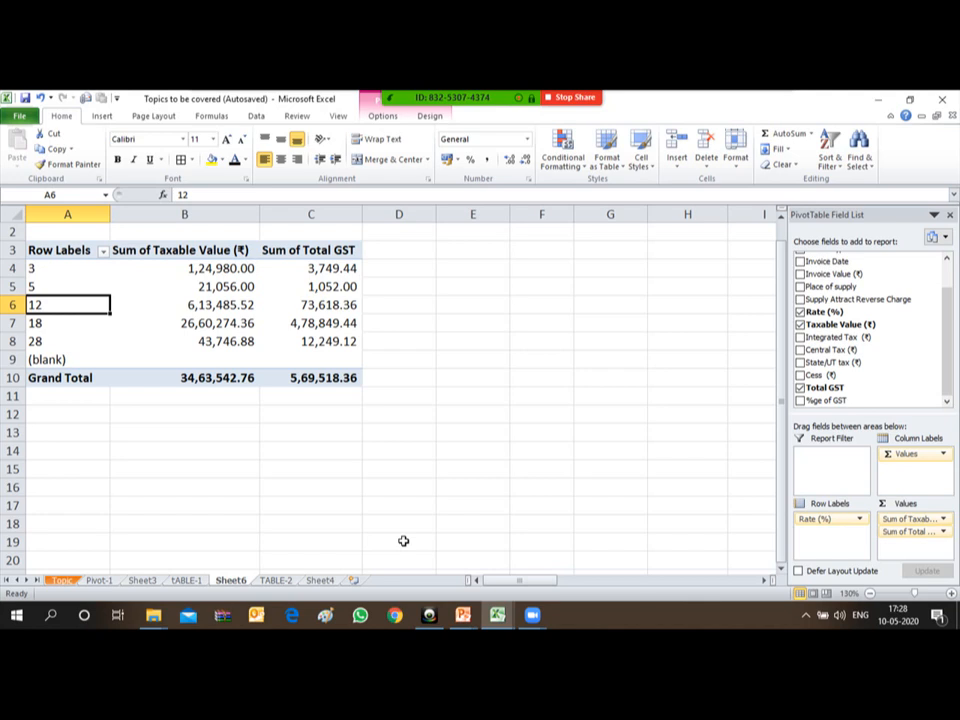
key("Up")
key("Up")
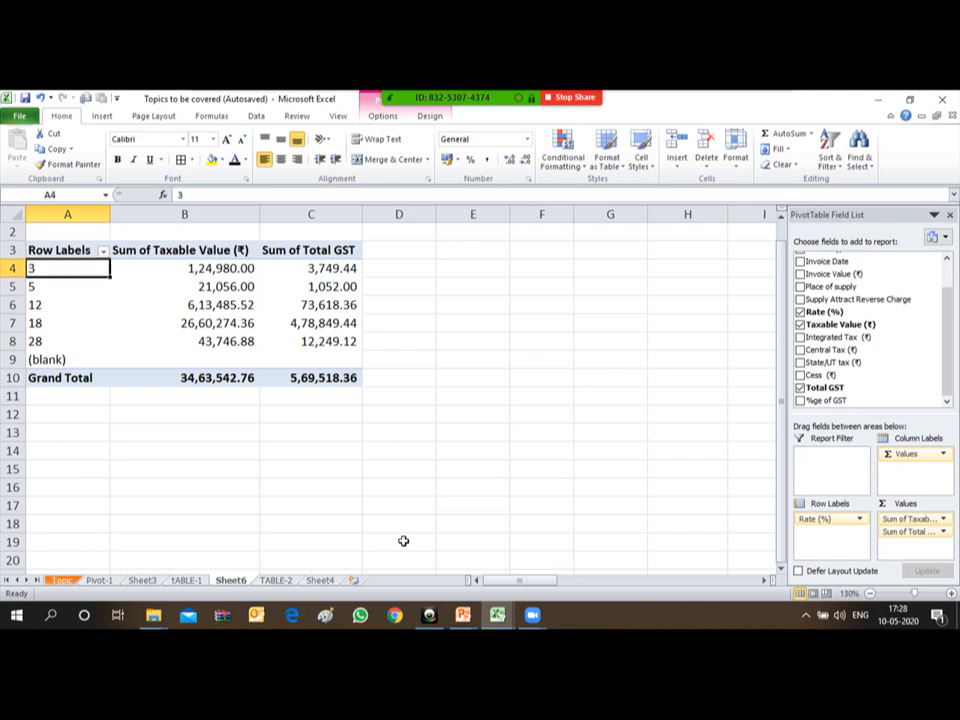
key("Right")
key("Left")
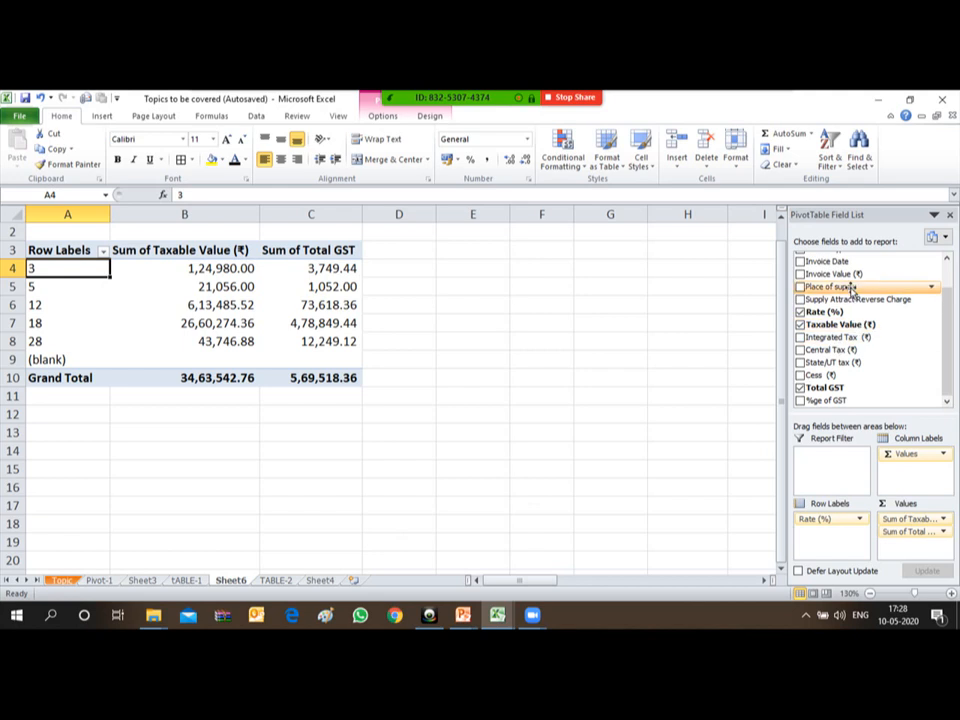
left_click_drag(836, 286, 834, 468)
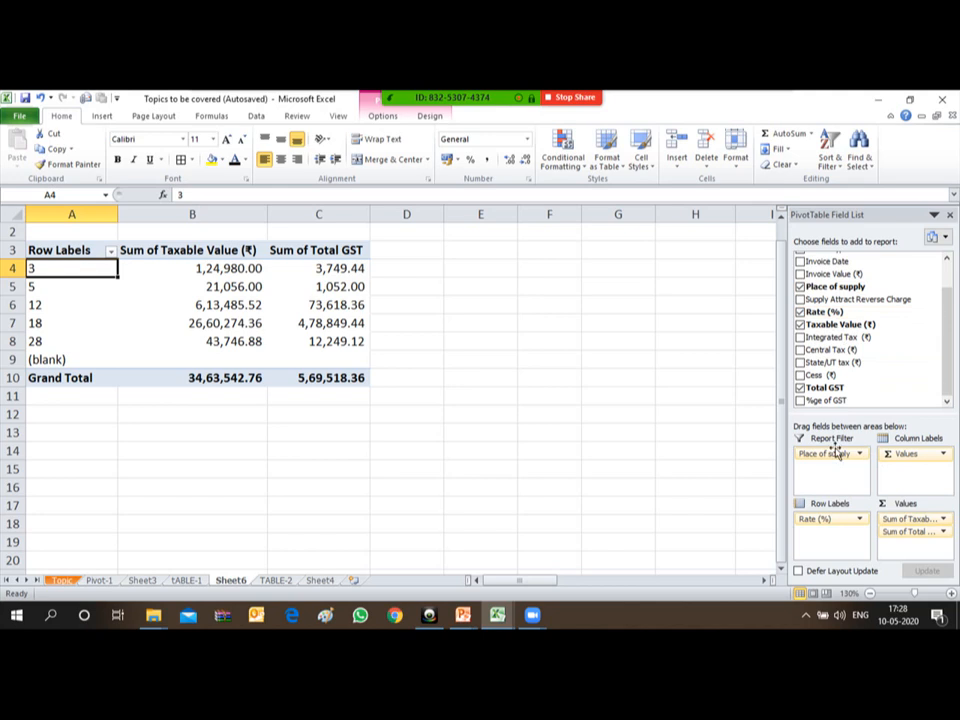
- Examine the Place of supply report filter above the pivot table, ending on its label in cell A1
left_click(274, 302)
key("Up")
key("Up")
key("Up")
key("Up")
key("Up")
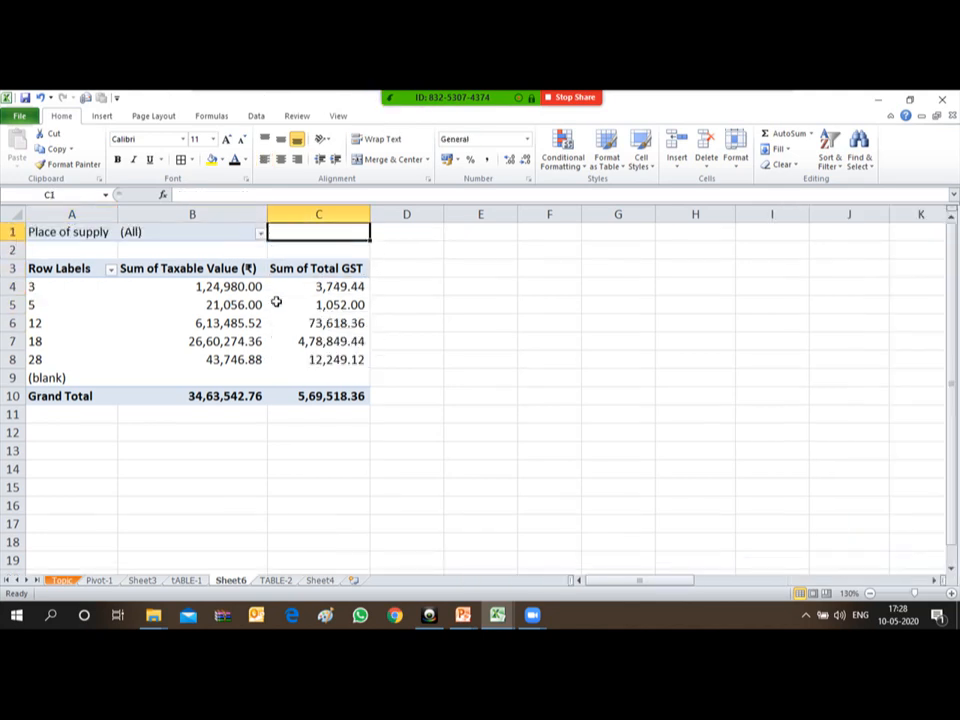
key("Left")
key("Left")
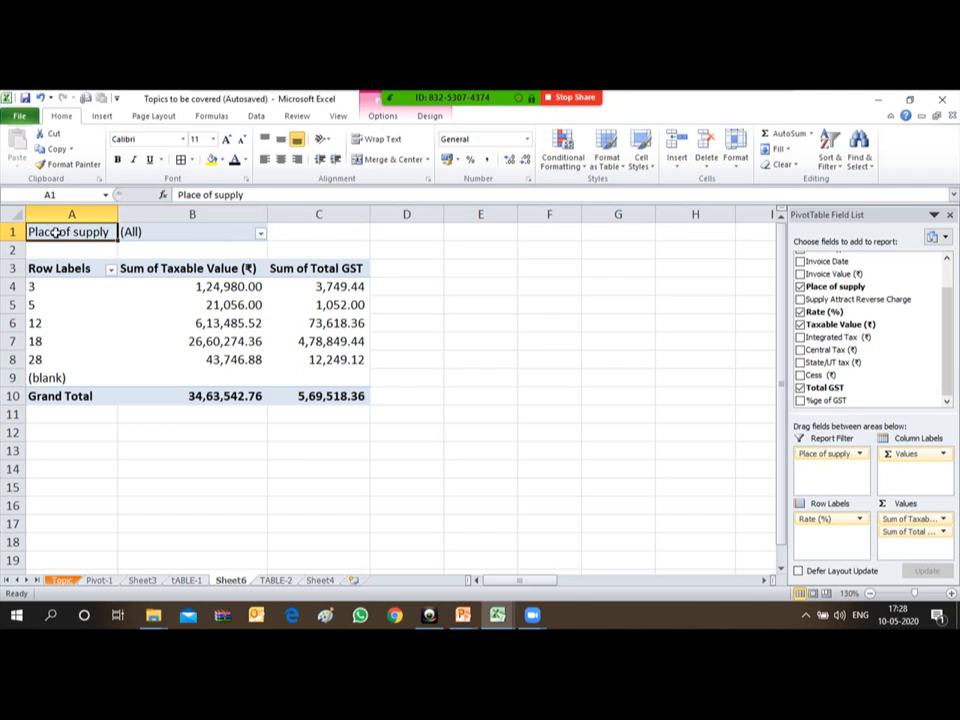
- Enlarge the sheet view to 140% and admit the waiting participant to the Zoom meeting
left_click(260, 234)
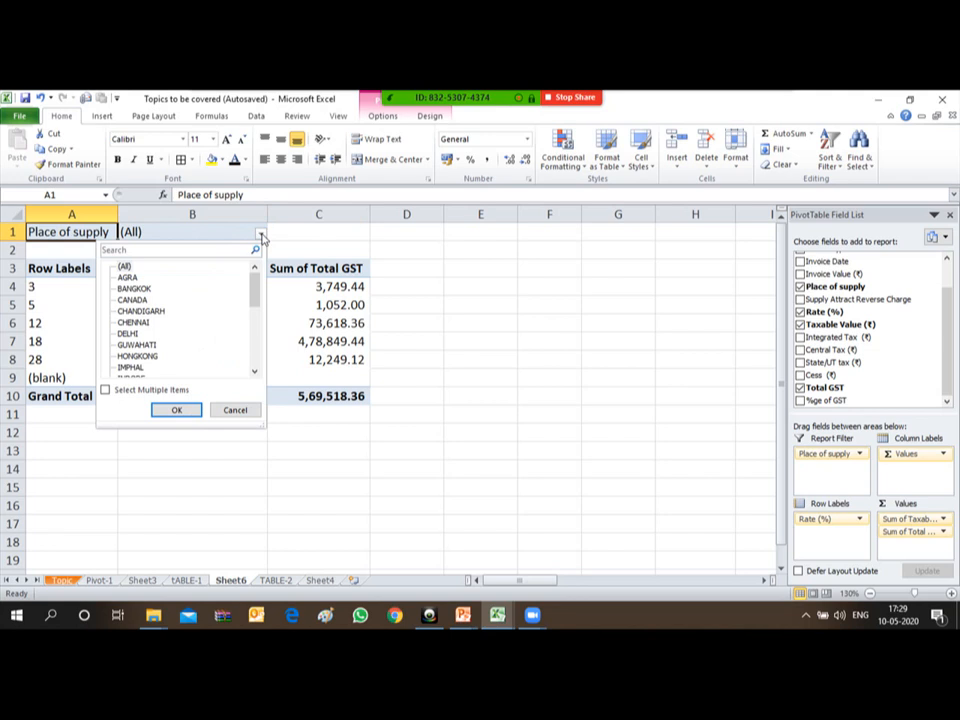
left_click(106, 391)
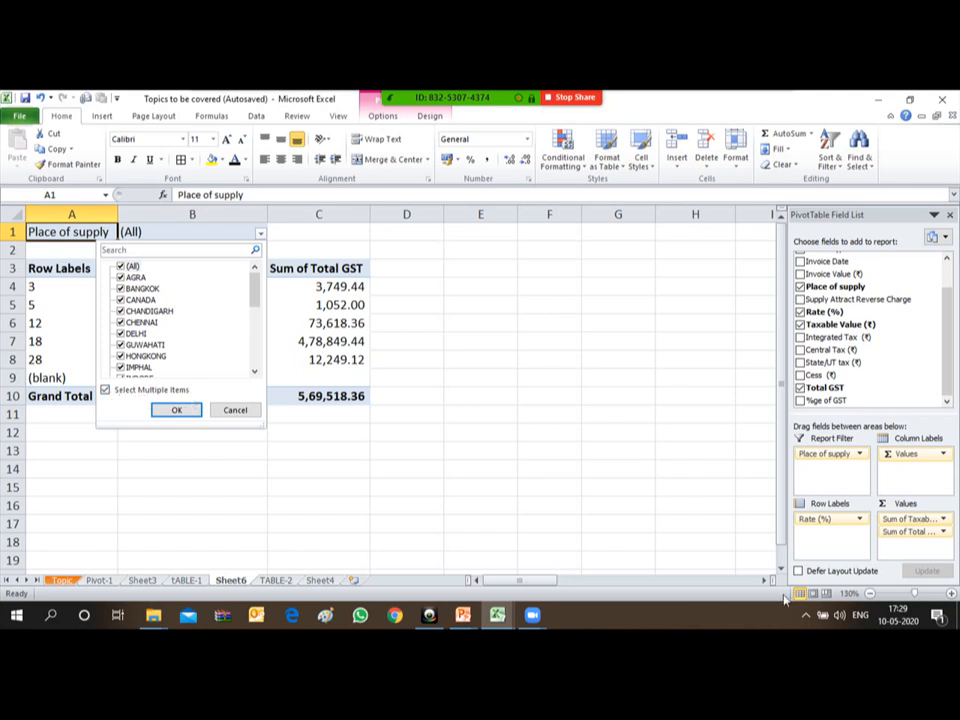
left_click(951, 594)
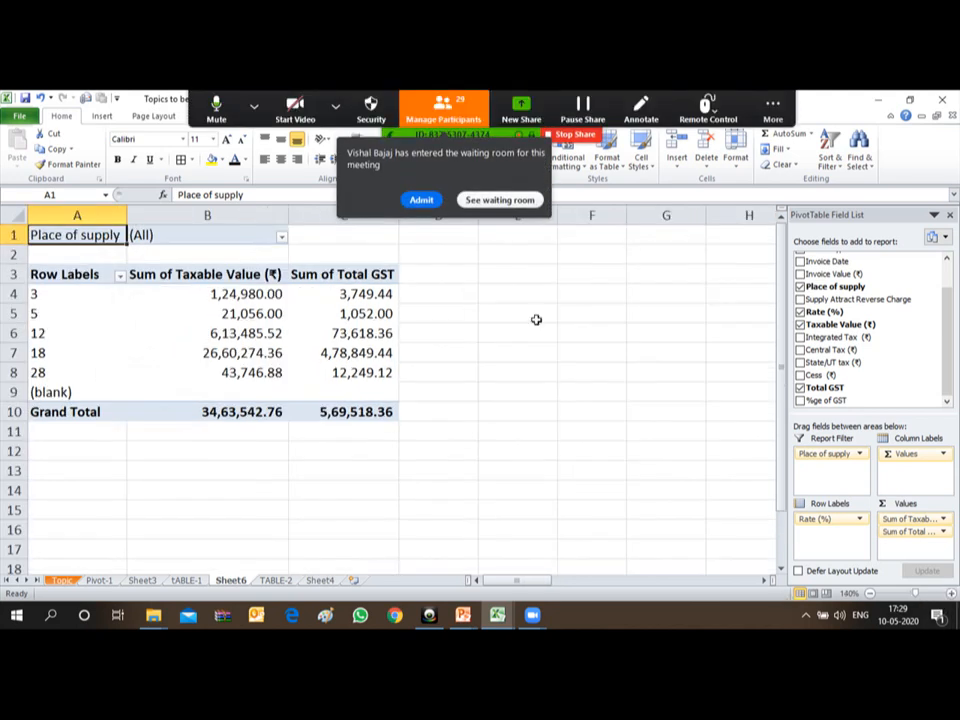
left_click(420, 199)
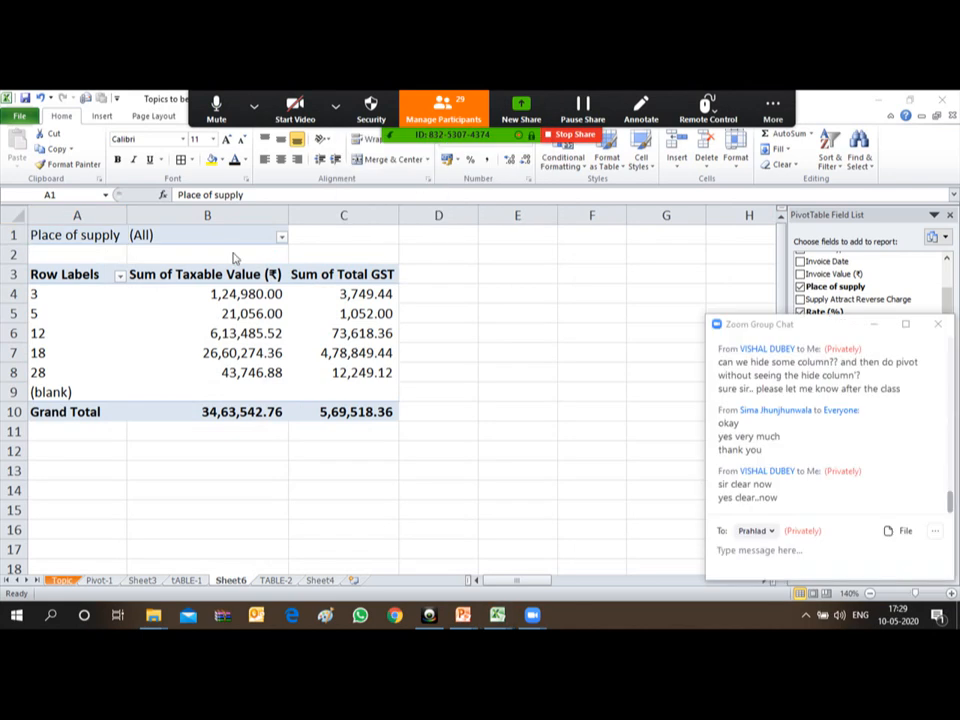
- Filter Place of supply to the multiple items AGRA, CHENNAI, DELHI, GUWAHATI and IMPHAL, and check the Grand Total values
left_click(280, 232)
left_click(282, 237)
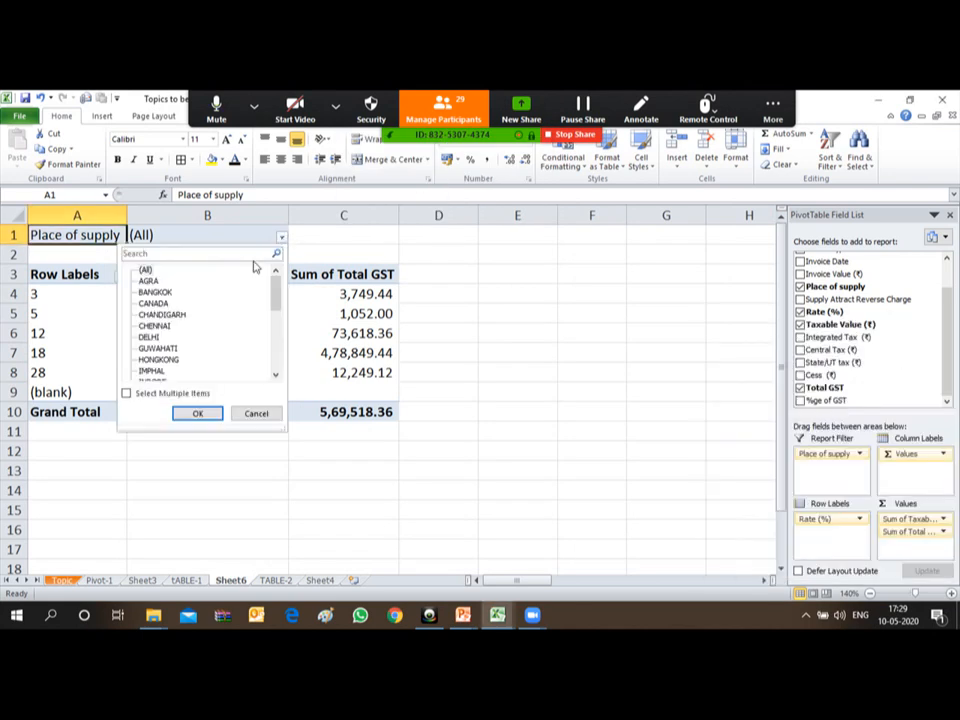
left_click(126, 393)
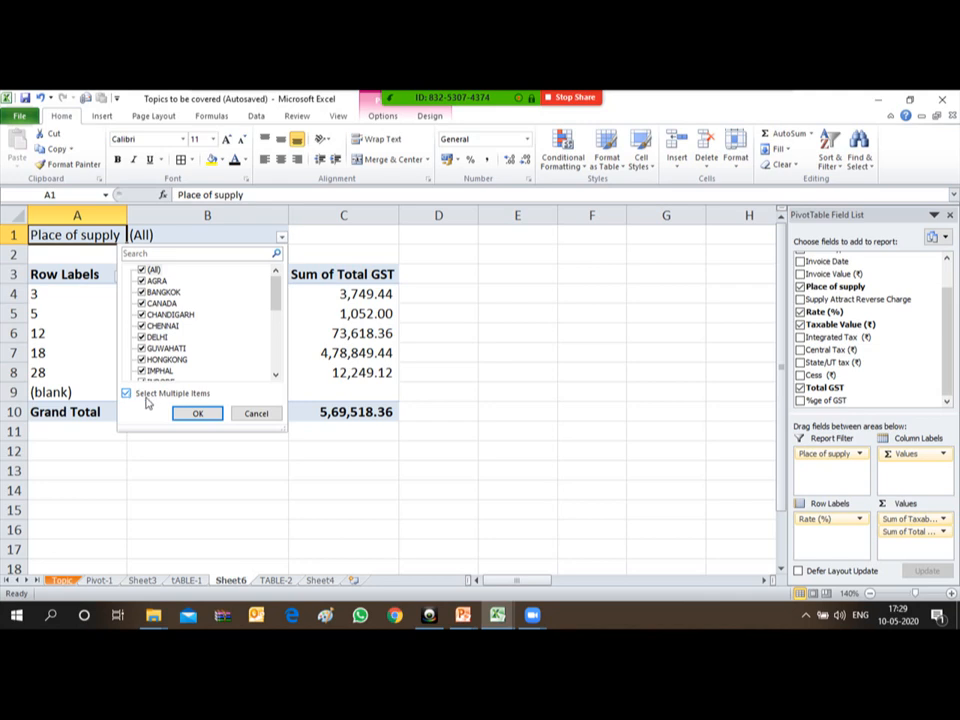
left_click(142, 270)
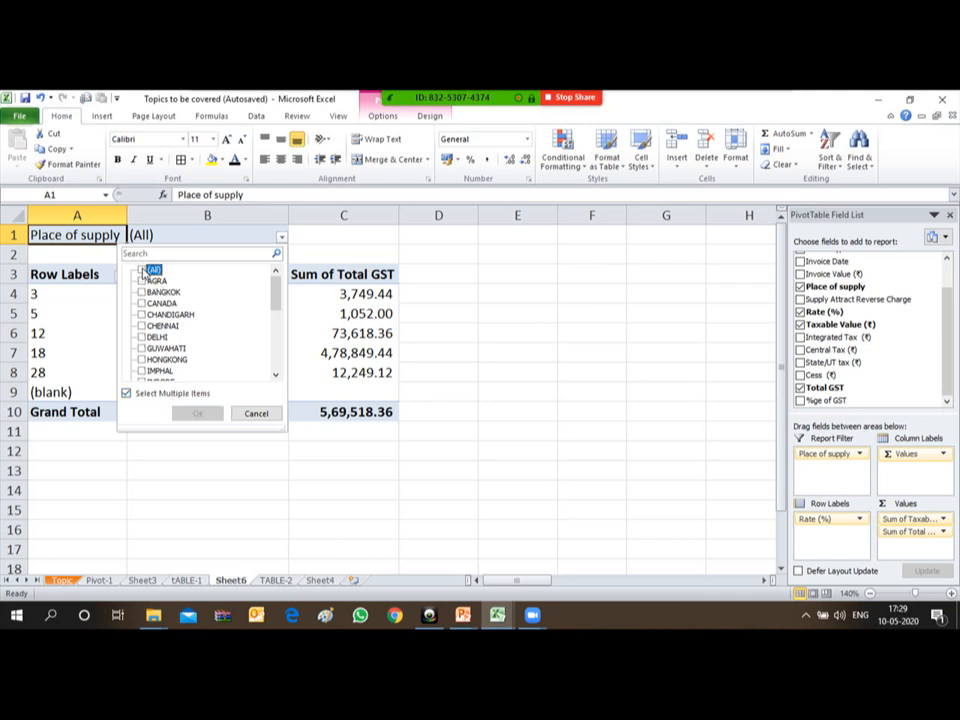
left_click_drag(276, 300, 272, 262)
left_click(142, 282)
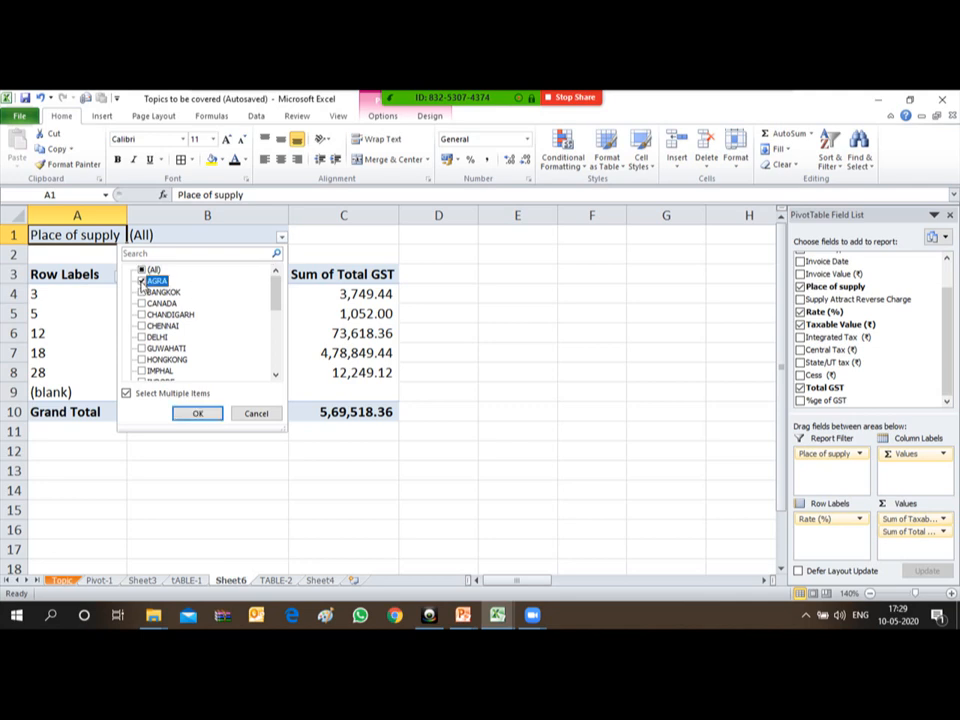
left_click(142, 325)
left_click(142, 337)
left_click(142, 348)
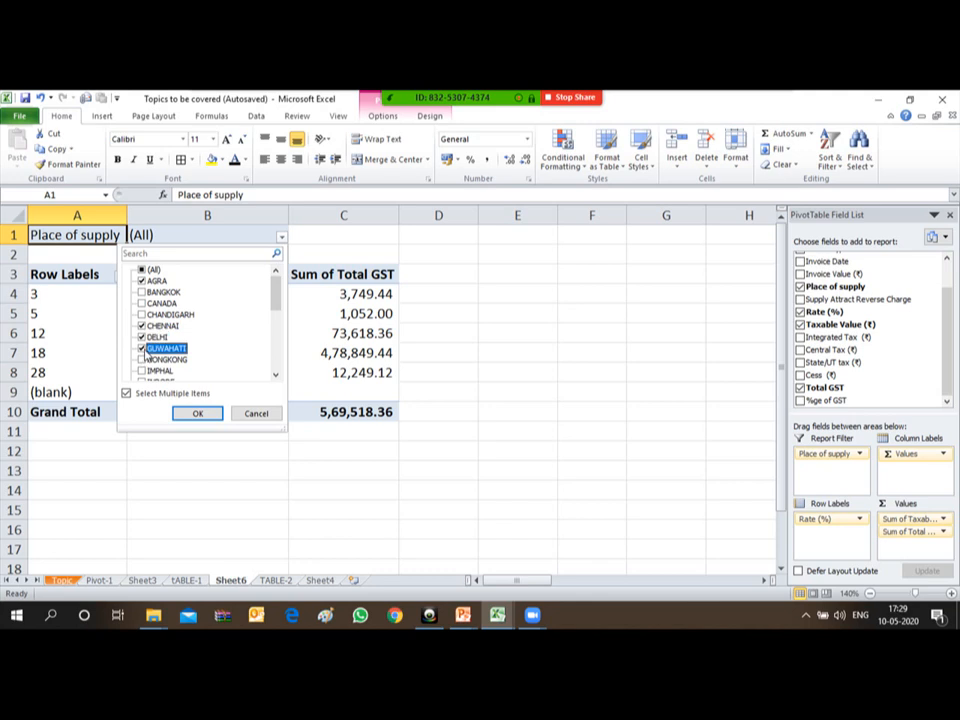
left_click(142, 371)
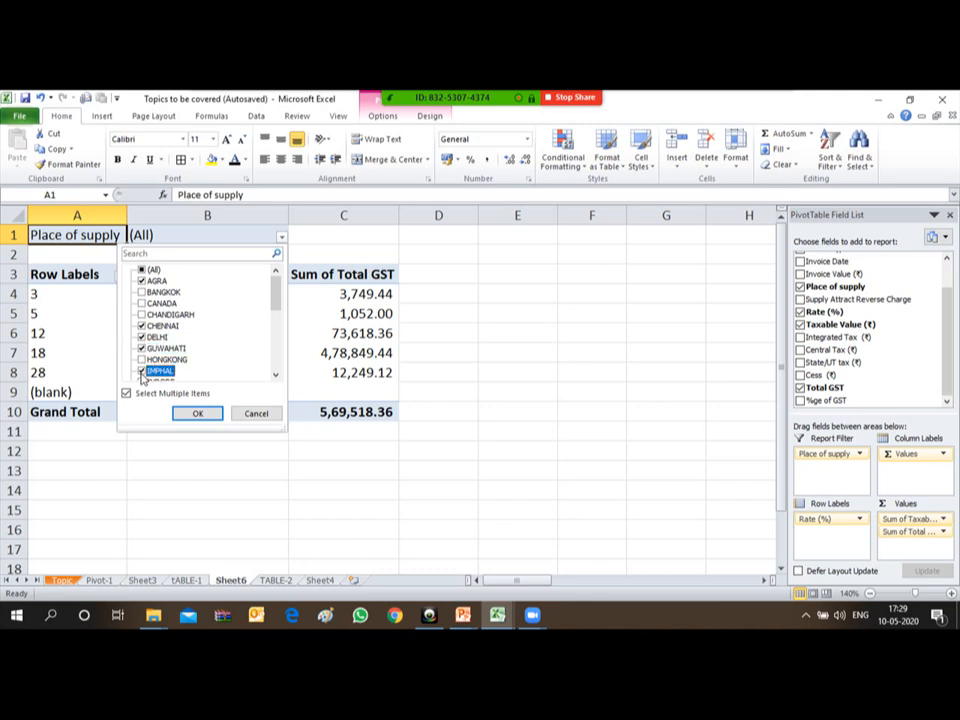
left_click(199, 415)
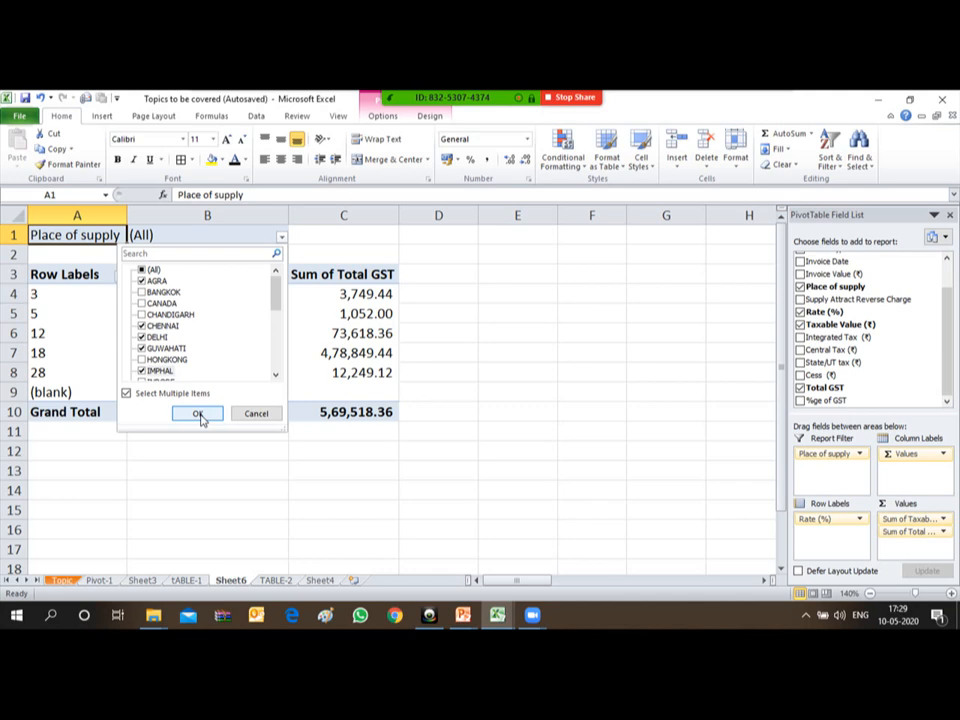
left_click(199, 415)
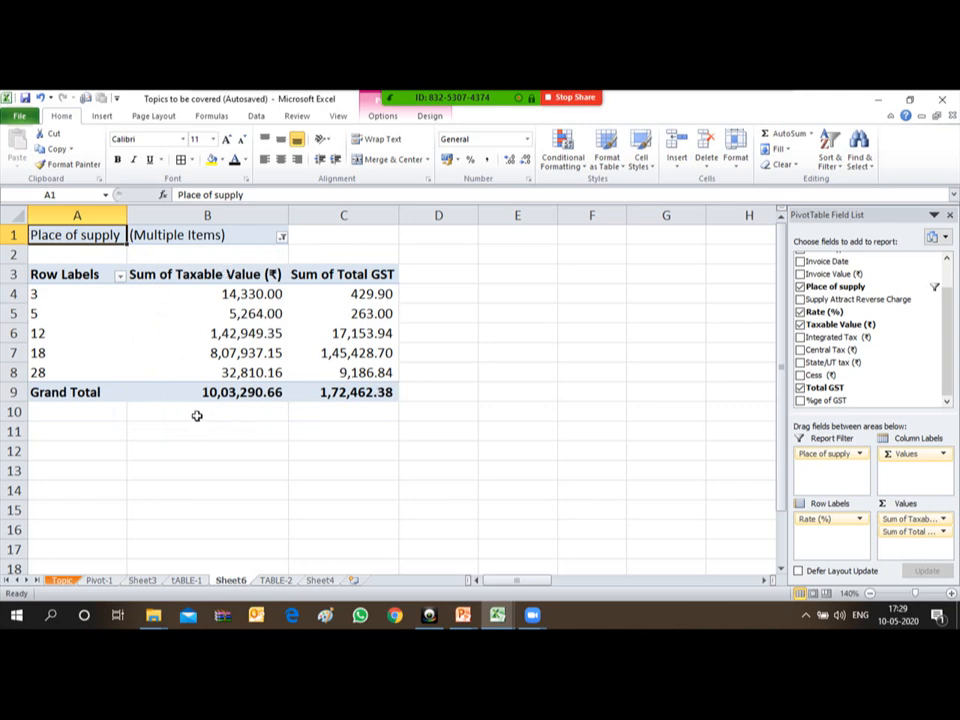
left_click(182, 390)
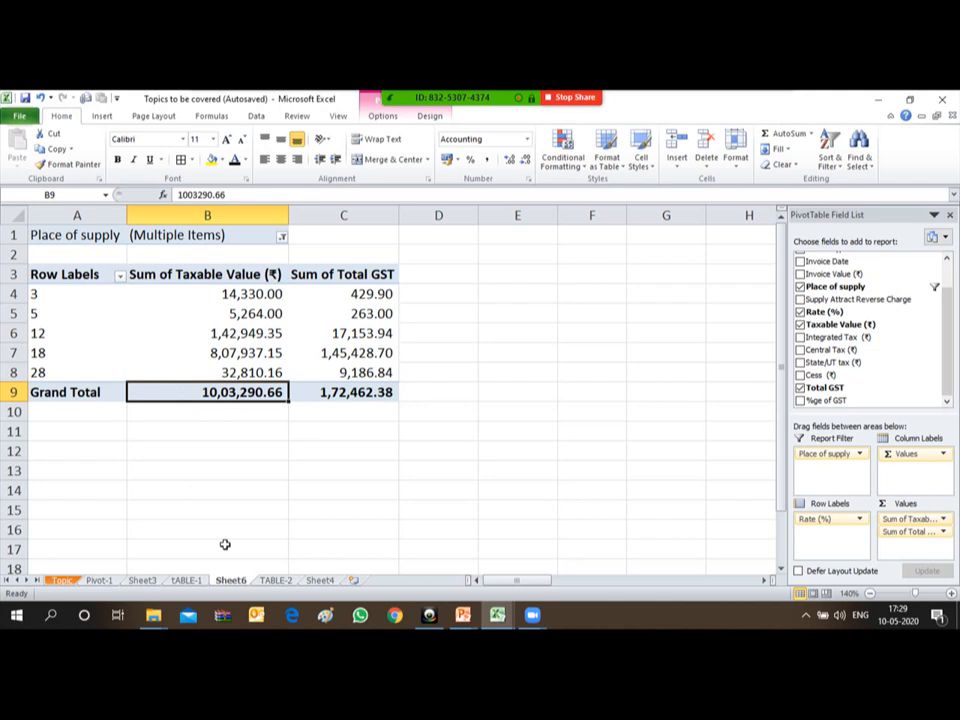
key("Right")
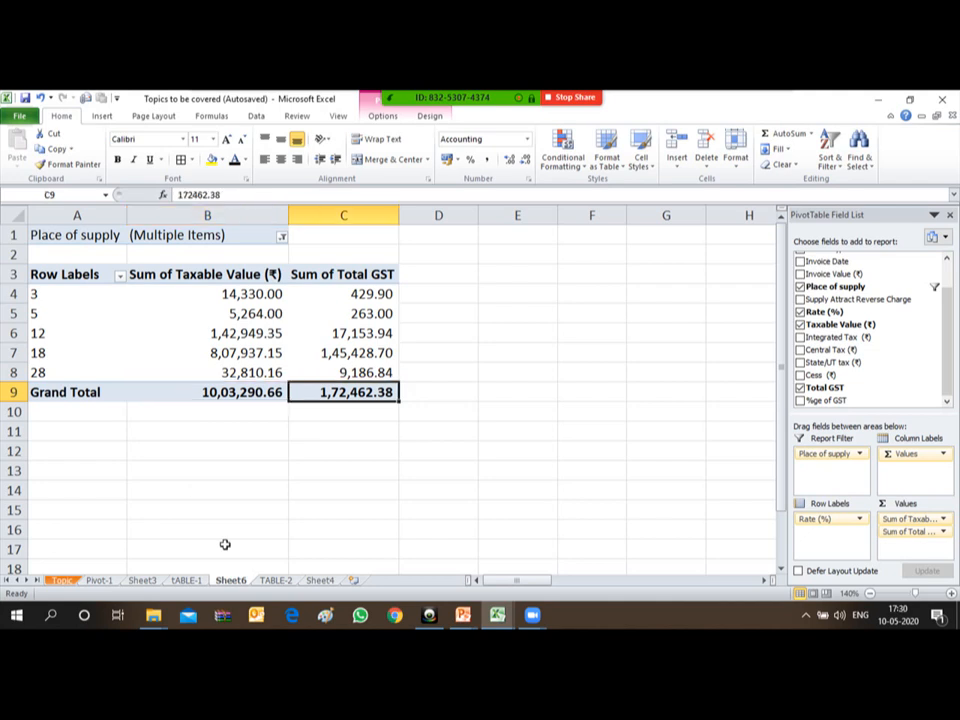
key("Left")
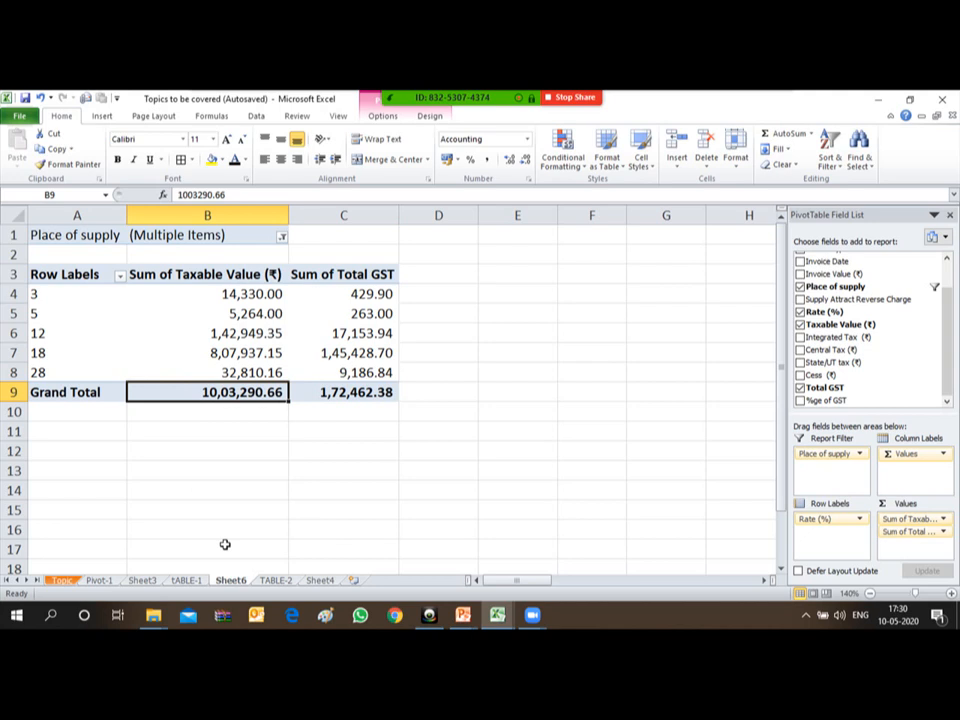
- Remove AGRA, GUWAHATI and IMPHAL from the Place of supply filter, keeping only CHENNAI and DELHI
left_click(305, 236)
key("Left")
key("alt+Down")
key("Down")
key("Down")
key("Down")
key("Down")
key("Down")
key("Down")
key("Down")
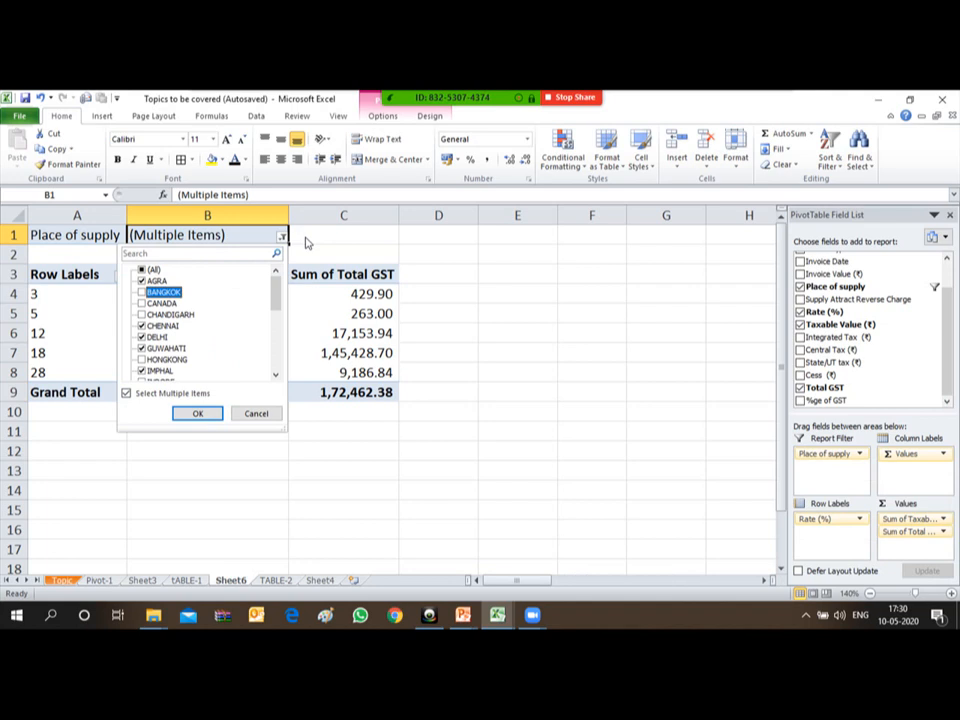
key("Down")
key("Down")
key("Down")
key("Down")
key("Up")
key("space")
key("Up")
key("Up")
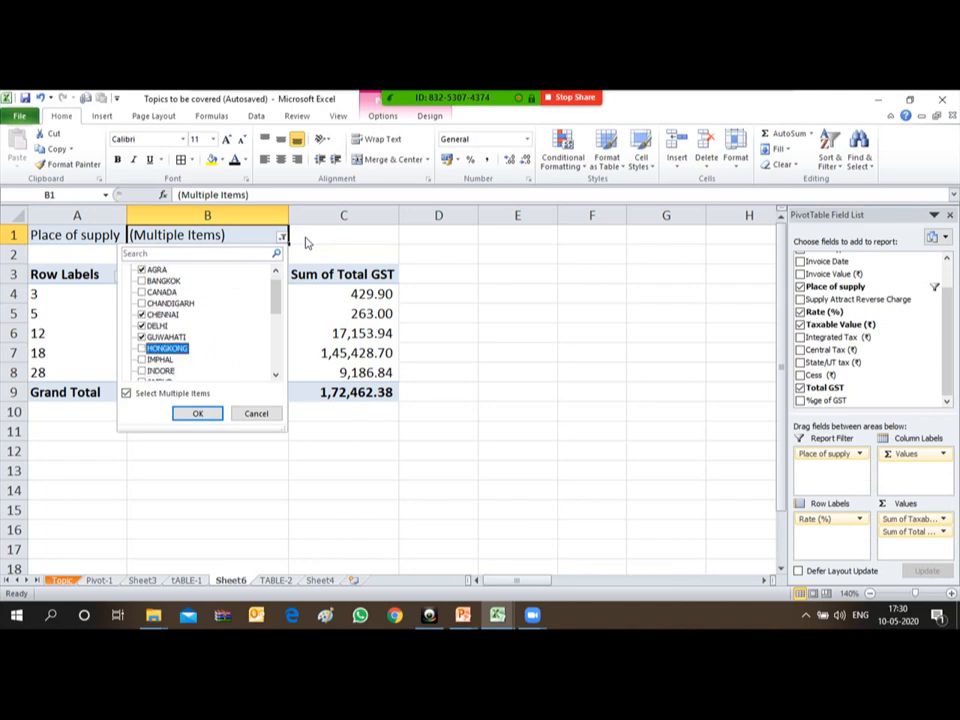
key("space")
key("Up")
key("Up")
key("Up")
key("Up")
key("Up")
key("Up")
key("space")
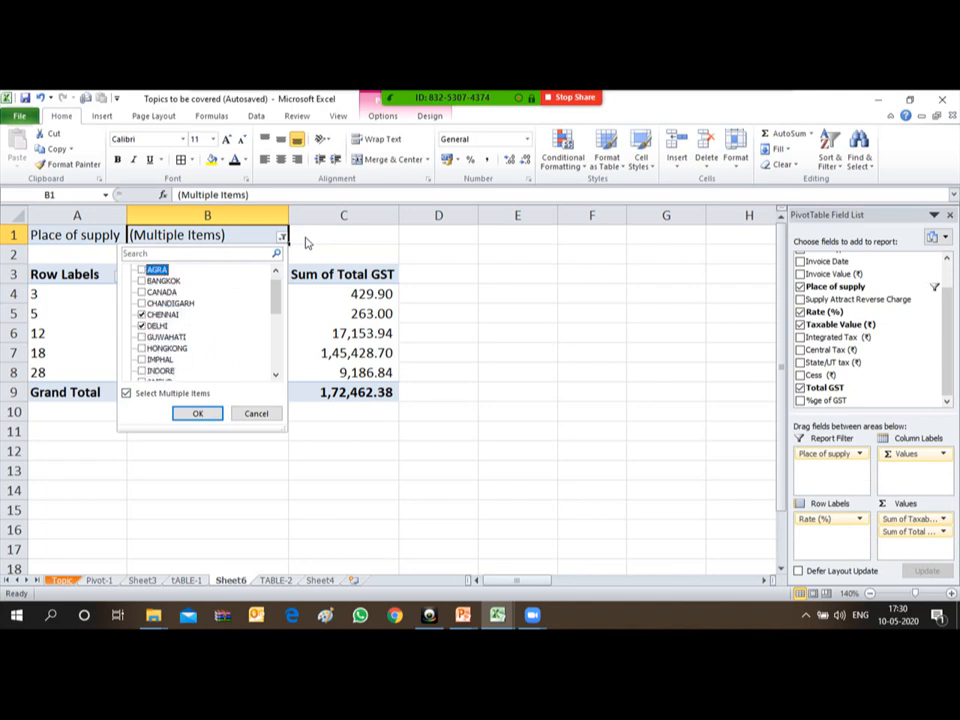
key("Return")
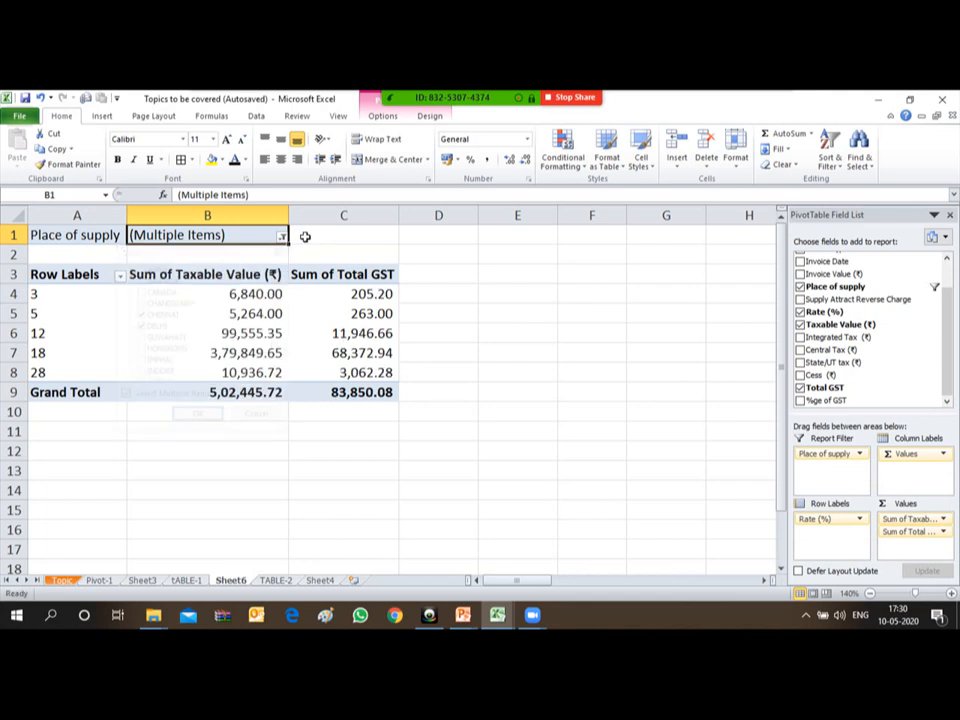
- Examine the filtered pivot table's taxable value column down to the Grand Total in cell B9
key("Down")
key("Down")
key("Down")
key("Down")
key("Down")
key("Down")
key("Down")
key("Down")
key("Down")
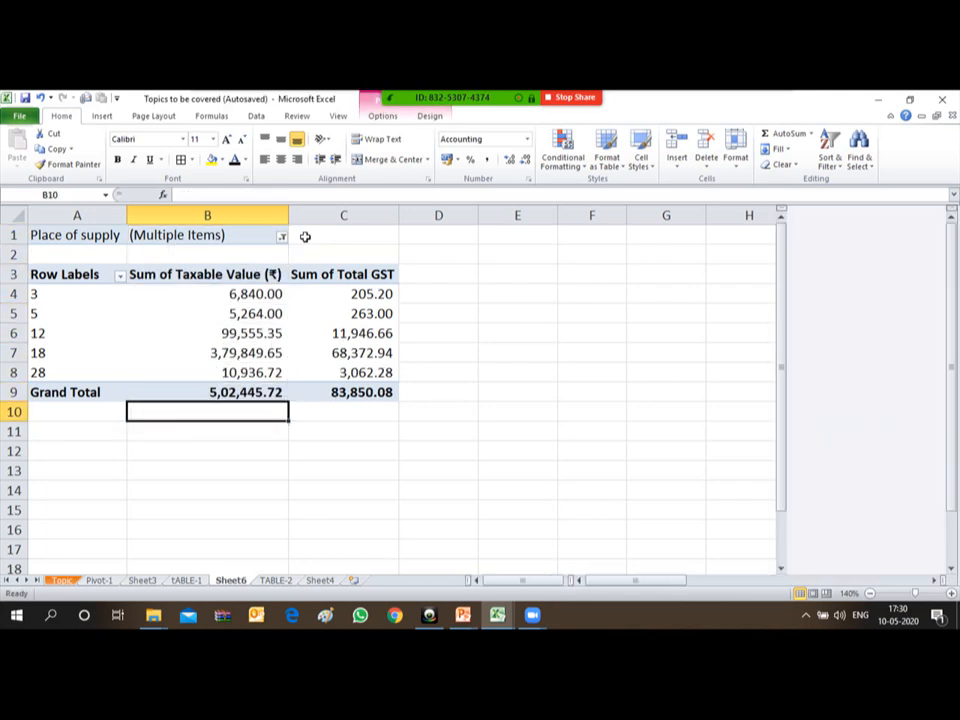
key("Up")
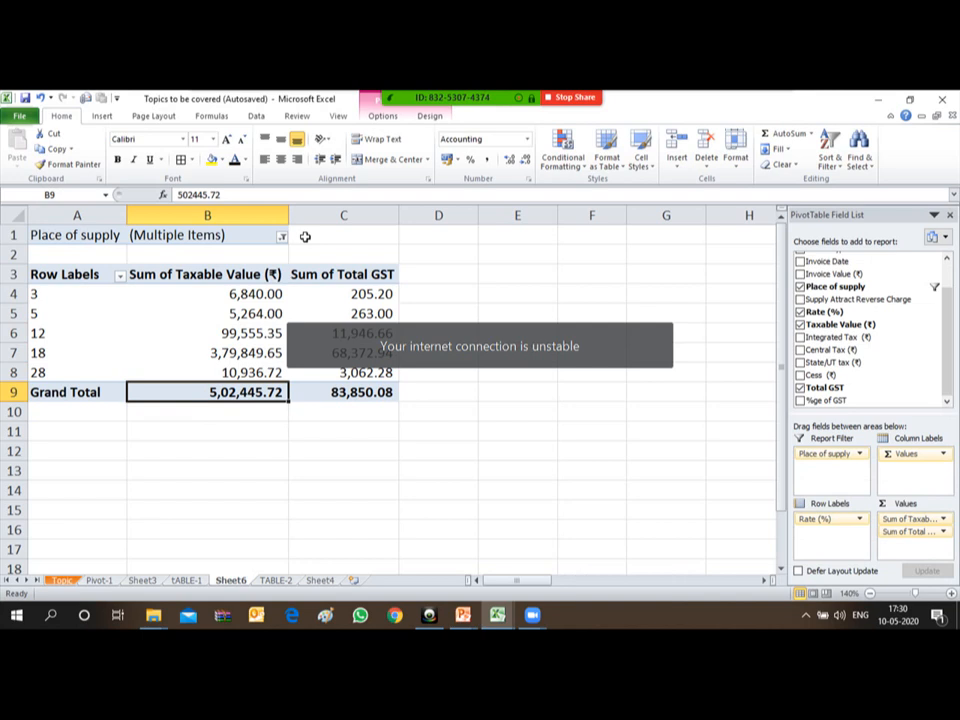
- Filter the Place of supply column in TABLE-2 to show only CHENNAI and DELHI
left_click(536, 393)
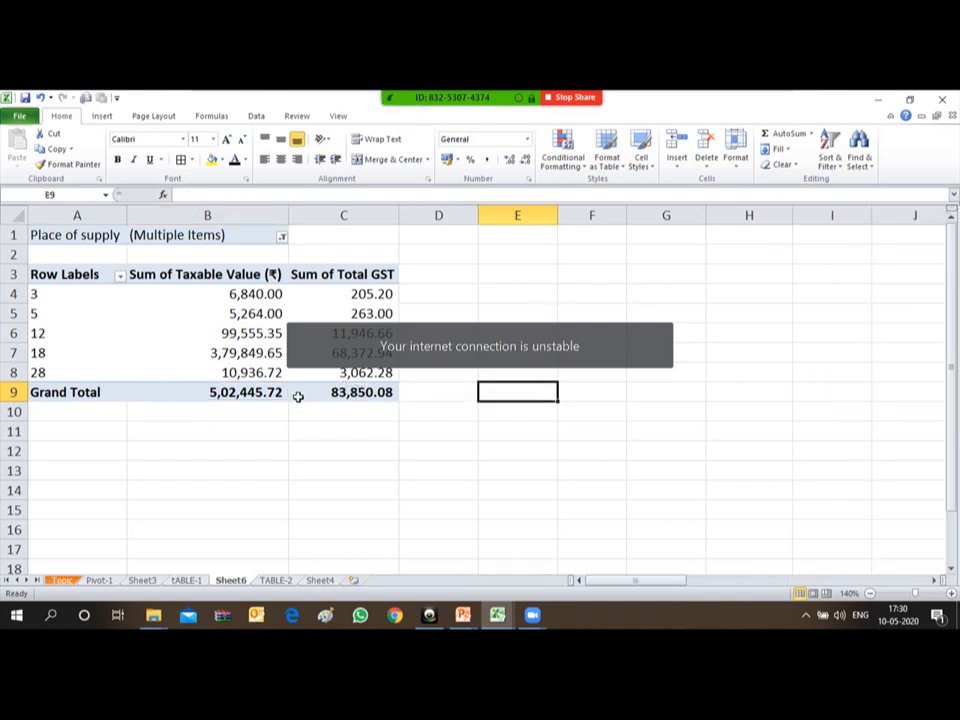
left_click(266, 396)
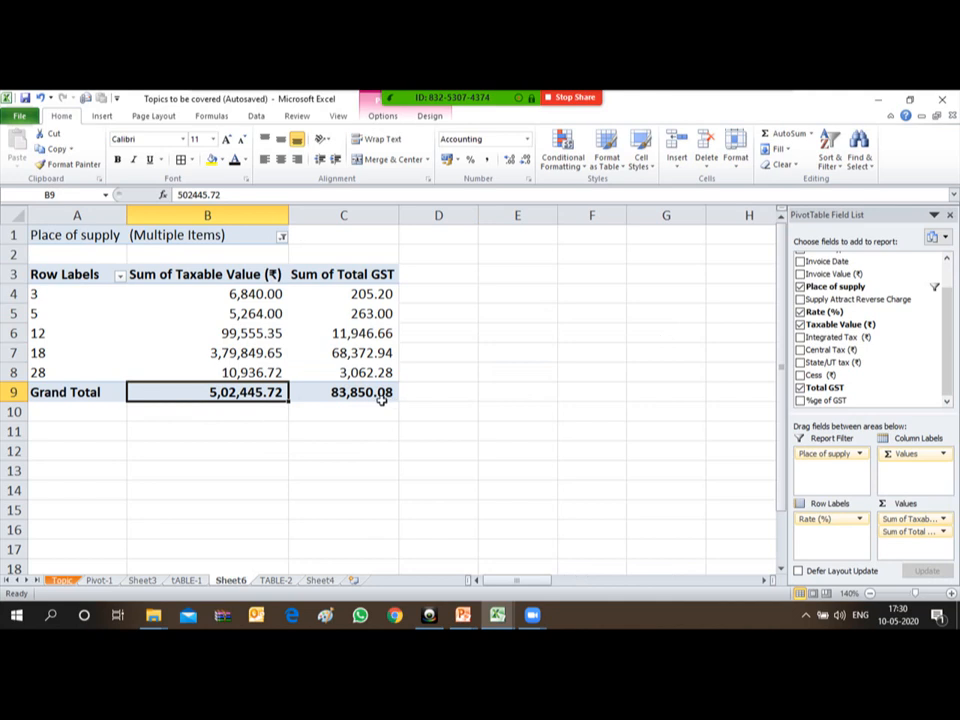
left_click(276, 581)
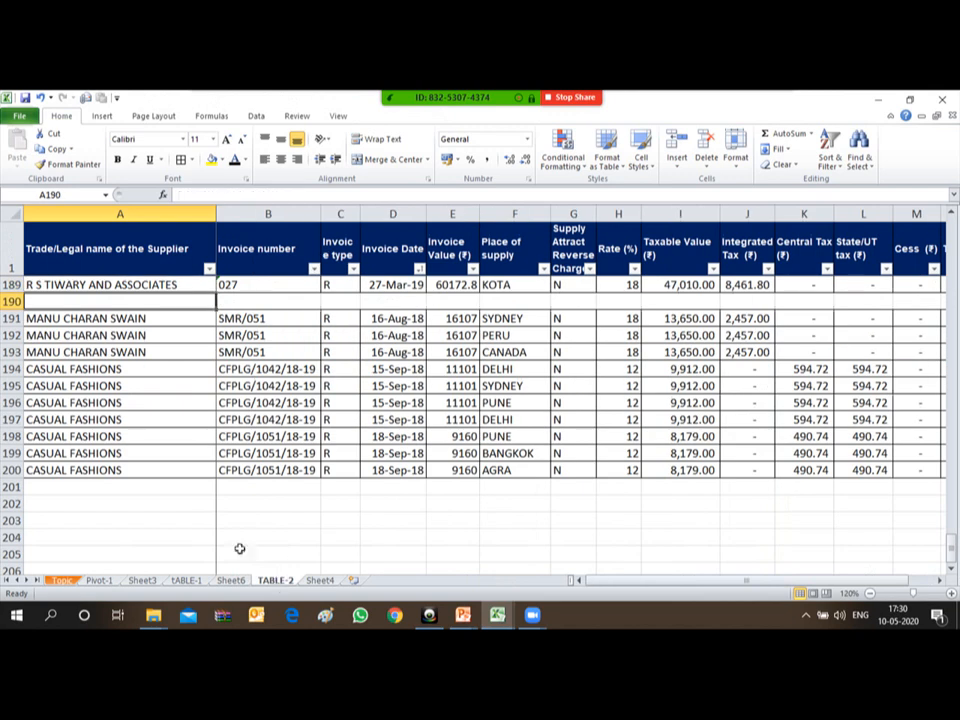
left_click(519, 256)
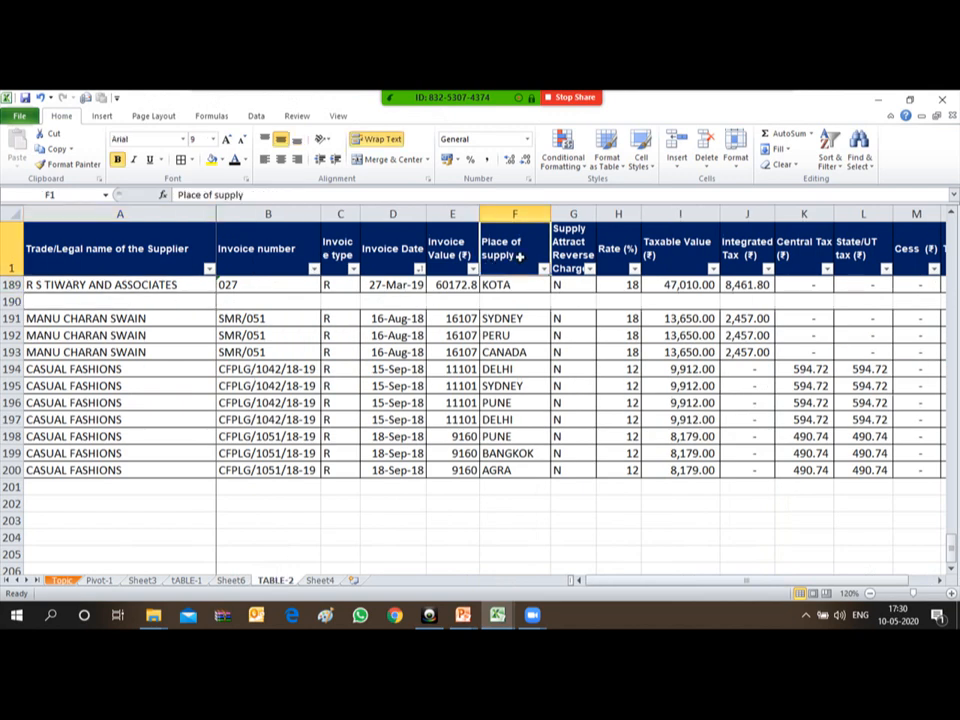
key("alt+Down")
key("Down")
key("Down")
key("Down")
key("Down")
key("Down")
key("Down")
key("Down")
key("Down")
key("space")
key("Down")
key("Down")
key("Down")
key("Down")
key("Down")
key("space")
key("Down")
key("space")
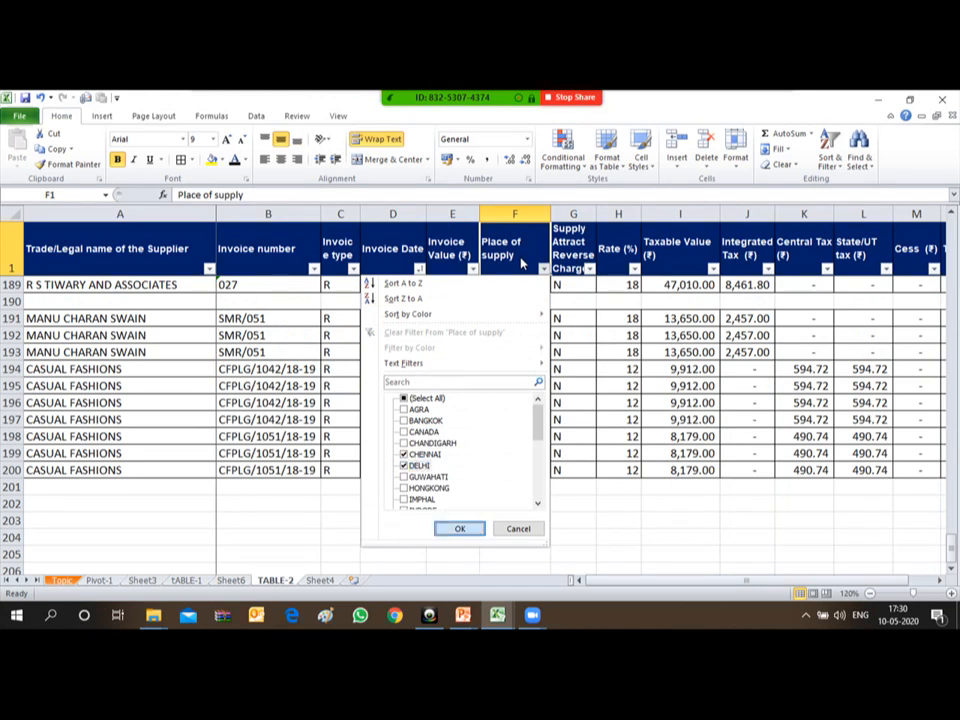
key("Return")
- Select the filtered Taxable Value cells from I10 down to row 201 of TABLE-2 to read their sum
key("Down")
key("Down")
key("Down")
key("Up")
key("Right")
key("Right")
key("Right")
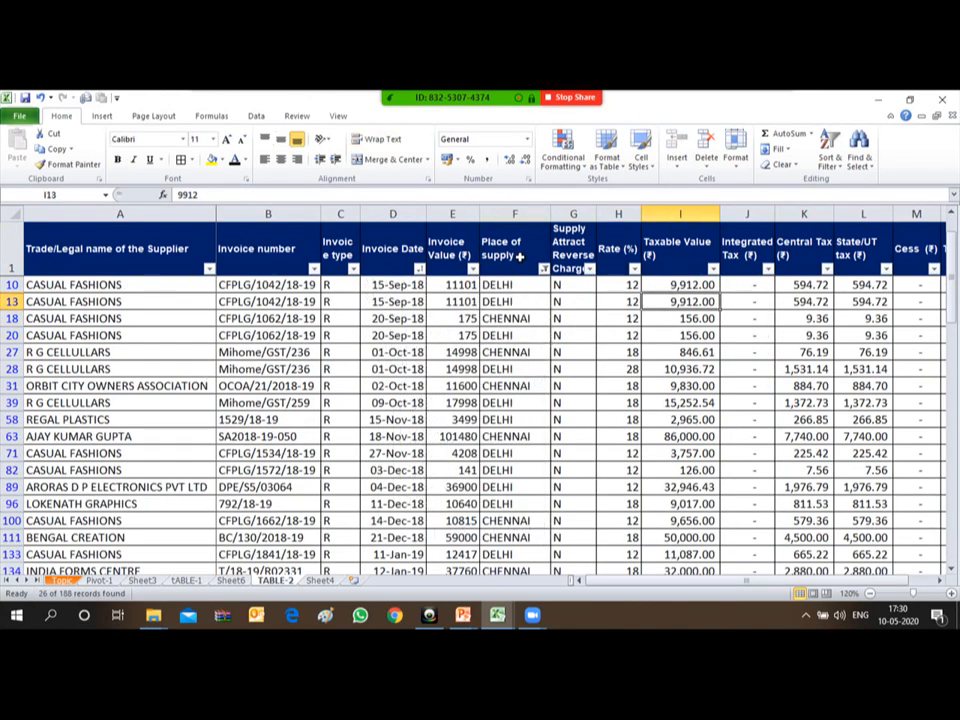
key("ctrl+Up")
key("Down")
key("ctrl+shift+Down")
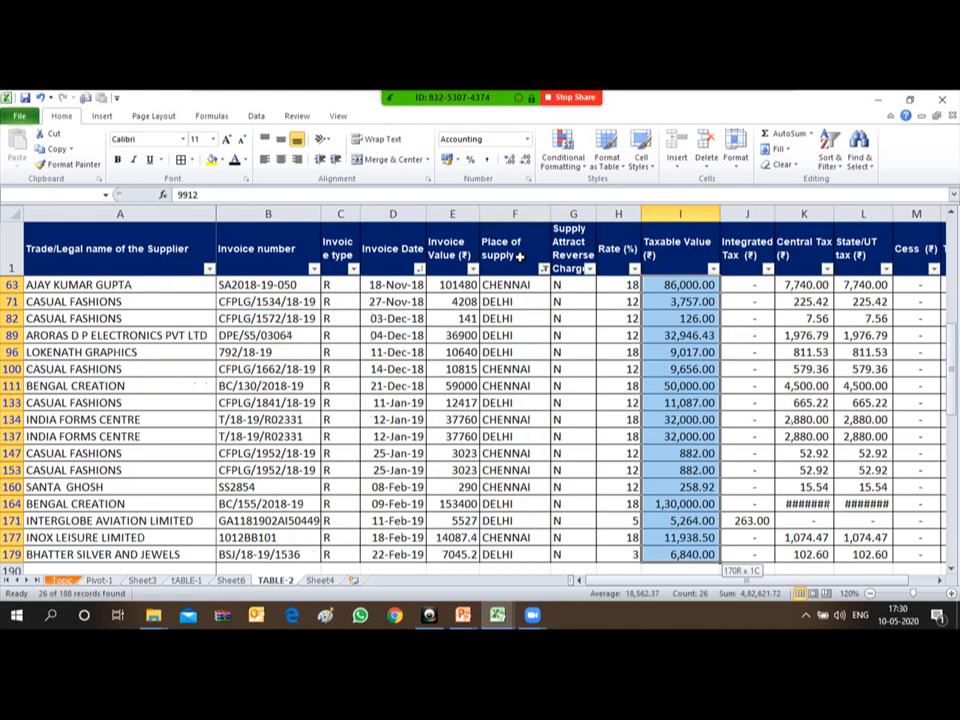
key("shift+Down")
key("shift+Down")
key("shift+Down")
key("shift+Down")
key("shift+Down")
key("shift+Down")
key("shift+Down")
key("shift+Down")
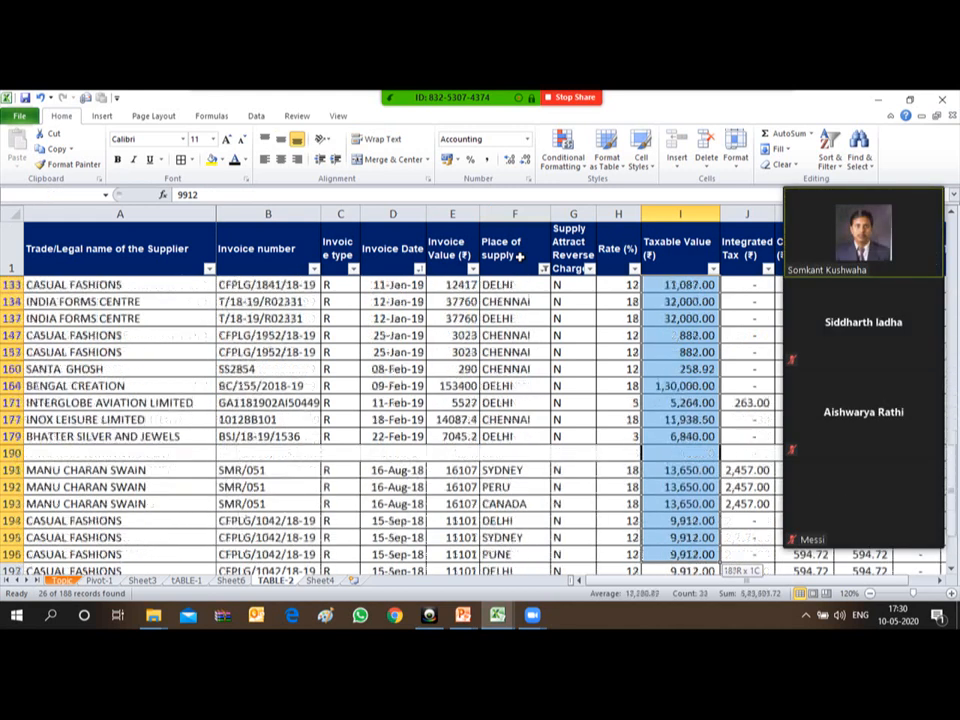
key("shift+Down")
key("shift+Down")
key("shift+Down")
key("shift+Down")
key("shift+Down")
key("shift+Down")
key("shift+Down")
key("shift+Down")
key("shift+Down")
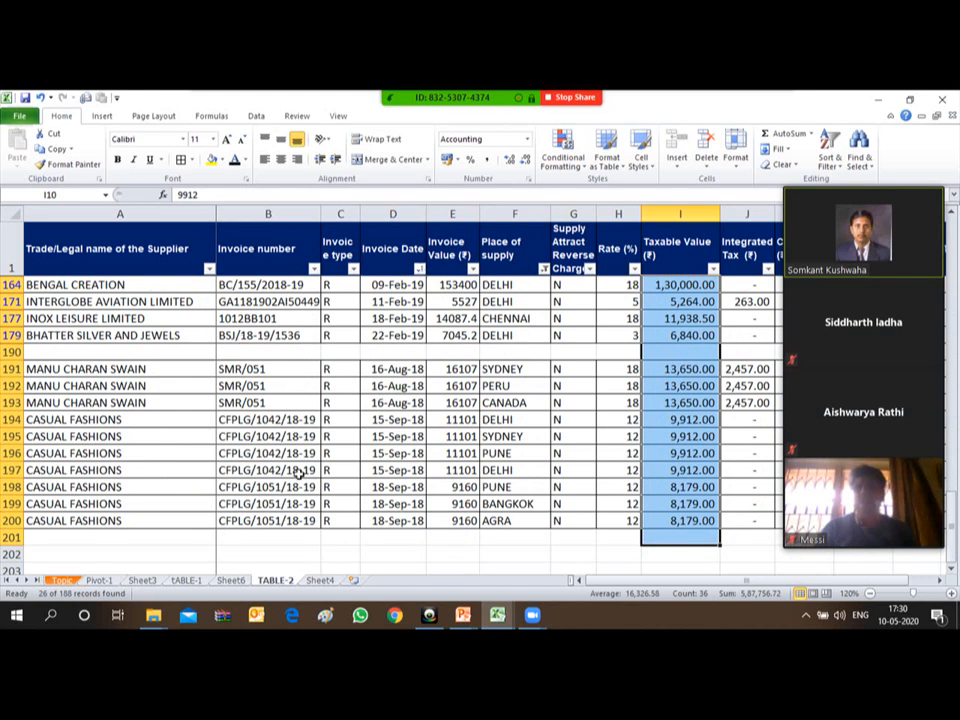
- Compare the sum of the selected TABLE-2 cells with the pivot table's Grand Total on Sheet6
left_click(231, 581)
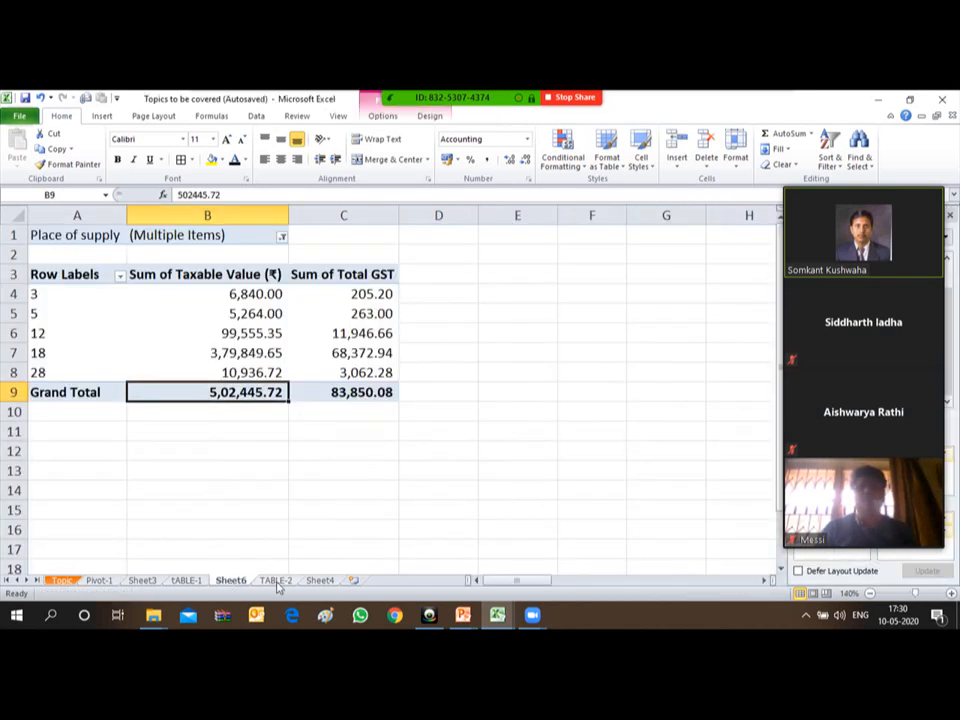
left_click(279, 584)
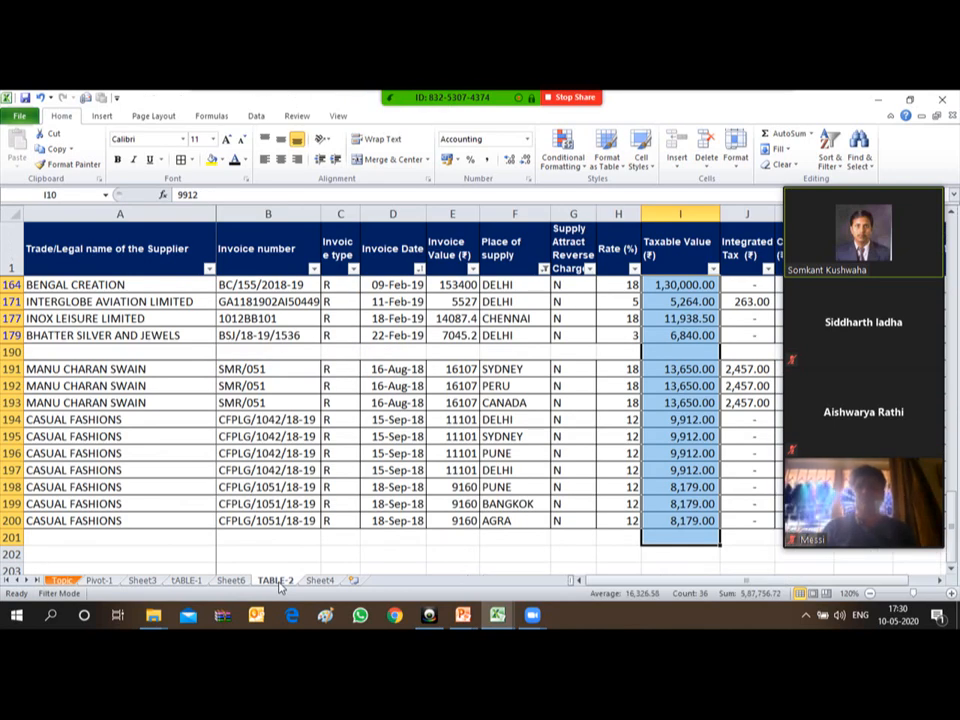
left_click(231, 582)
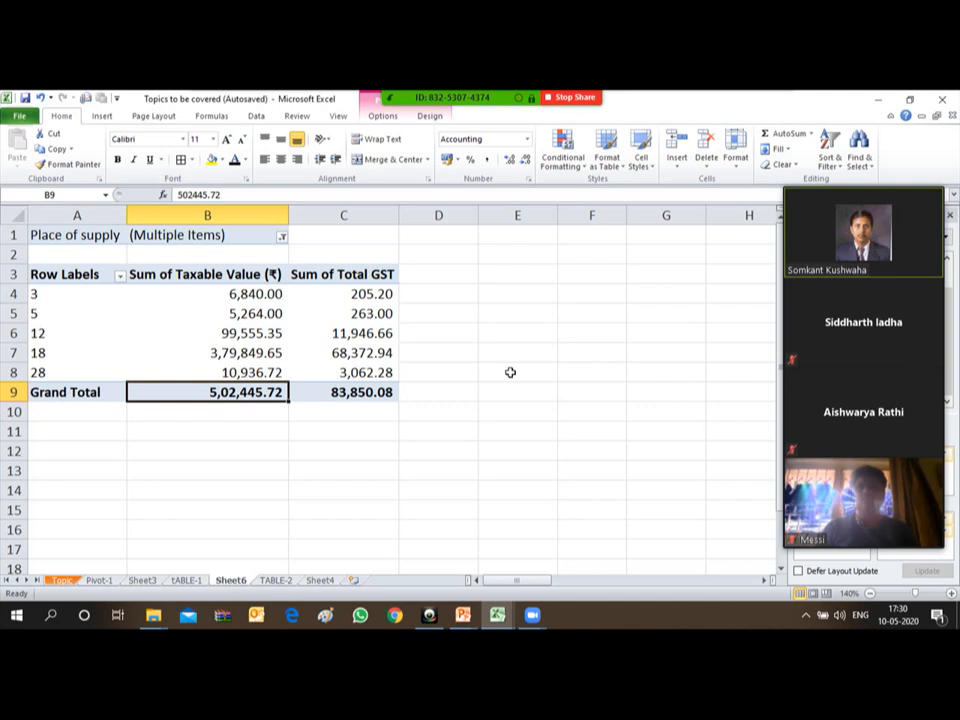
left_click(474, 315)
left_click(375, 333)
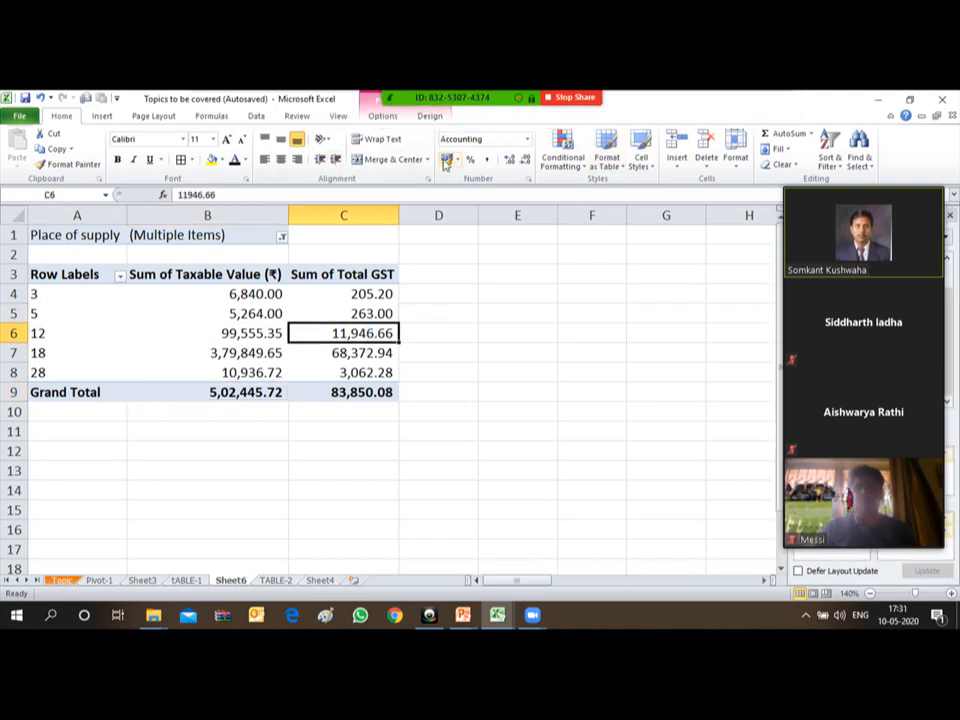
- Check the source data range of the Sheet6 pivot table and accept it as it is
left_click(383, 117)
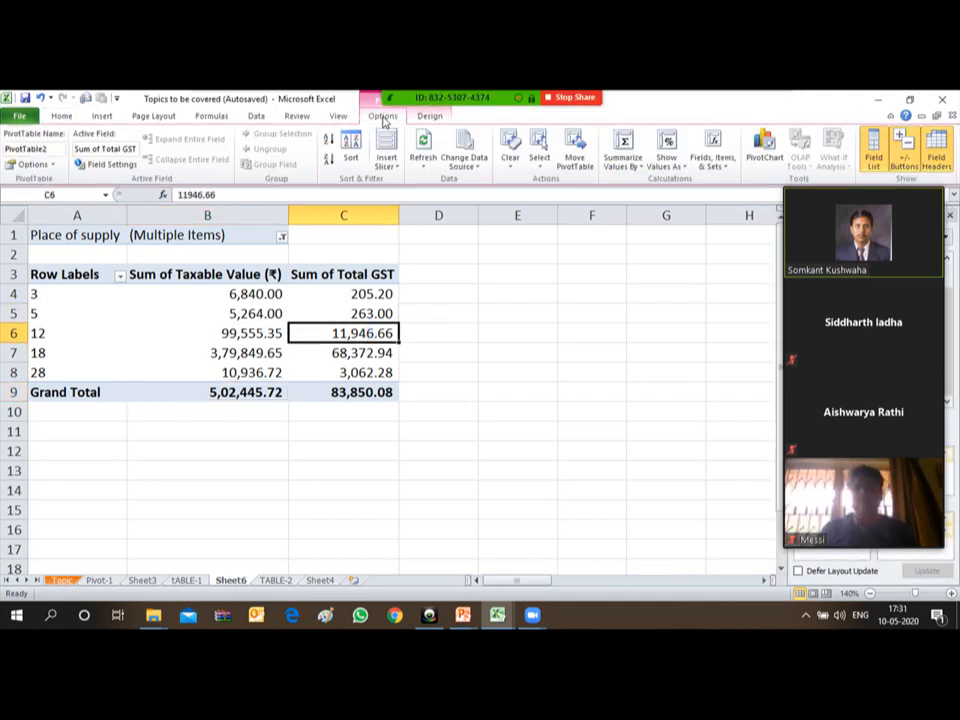
left_click(478, 167)
left_click(490, 182)
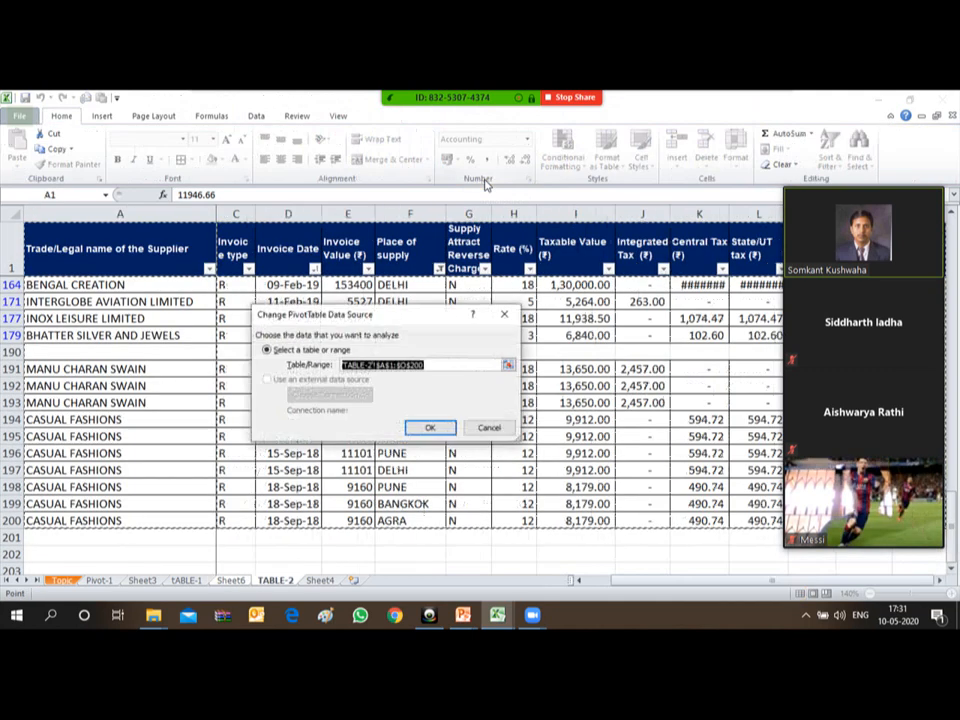
left_click(428, 429)
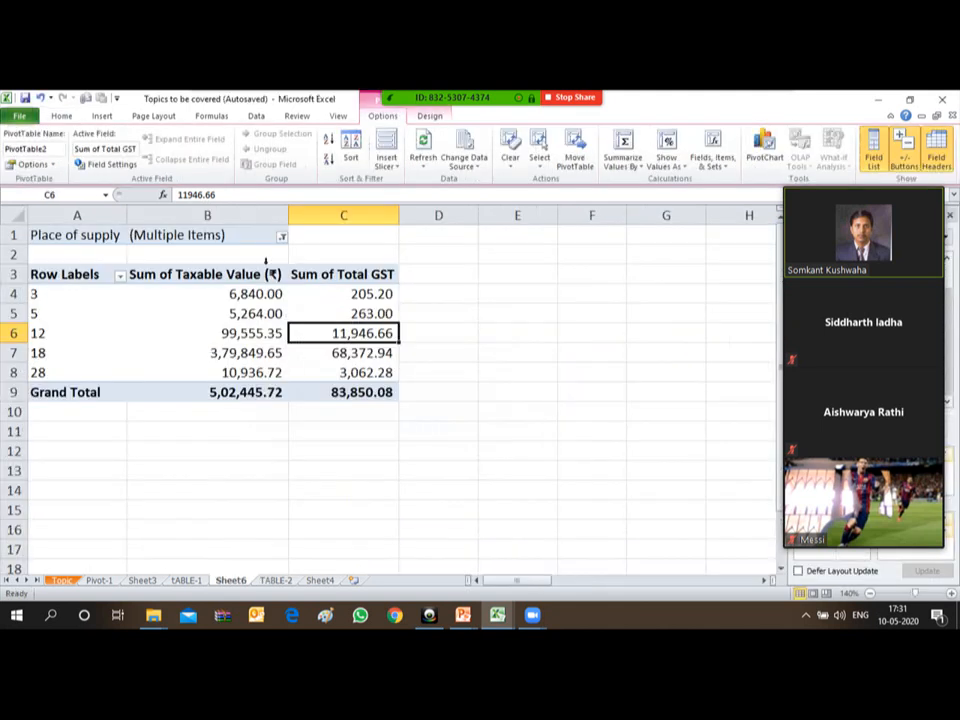
- Review which places are included in the pivot table's Place of supply filter and the taxable value Grand Total
left_click(283, 240)
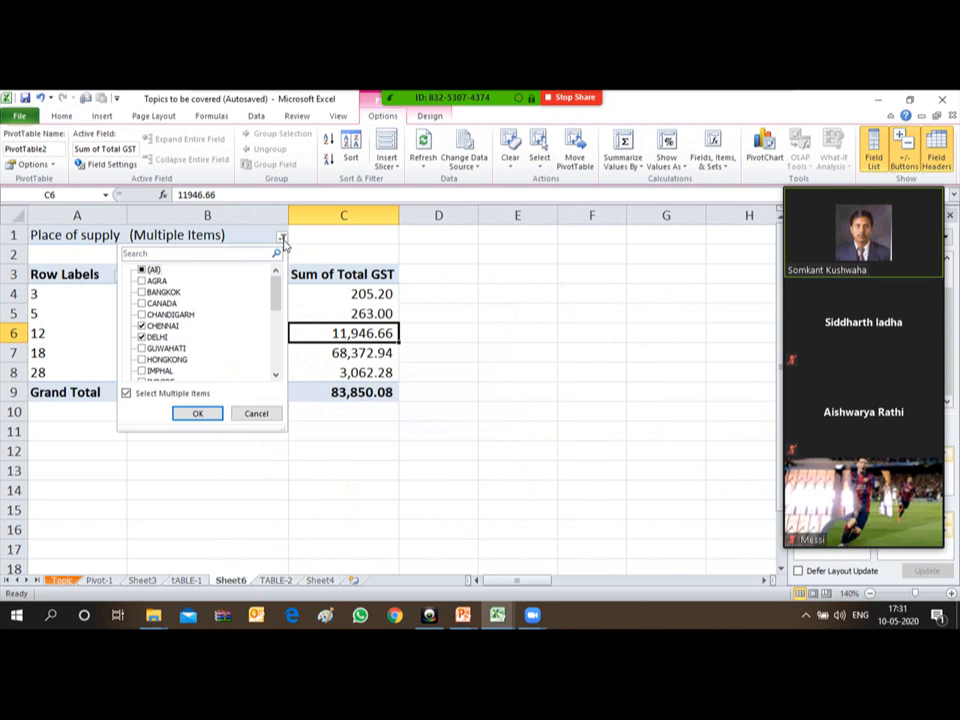
mouse_move(280, 287)
left_mouse_down()
mouse_move(280, 350)
mouse_move(278, 280)
left_mouse_up()
left_click(195, 414)
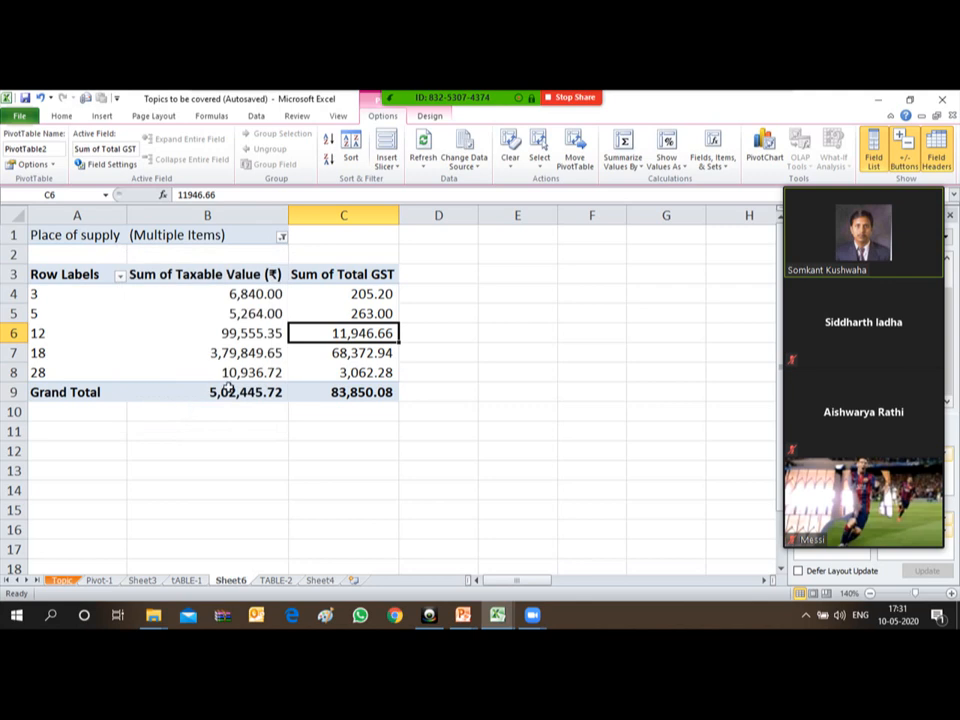
left_click(224, 395)
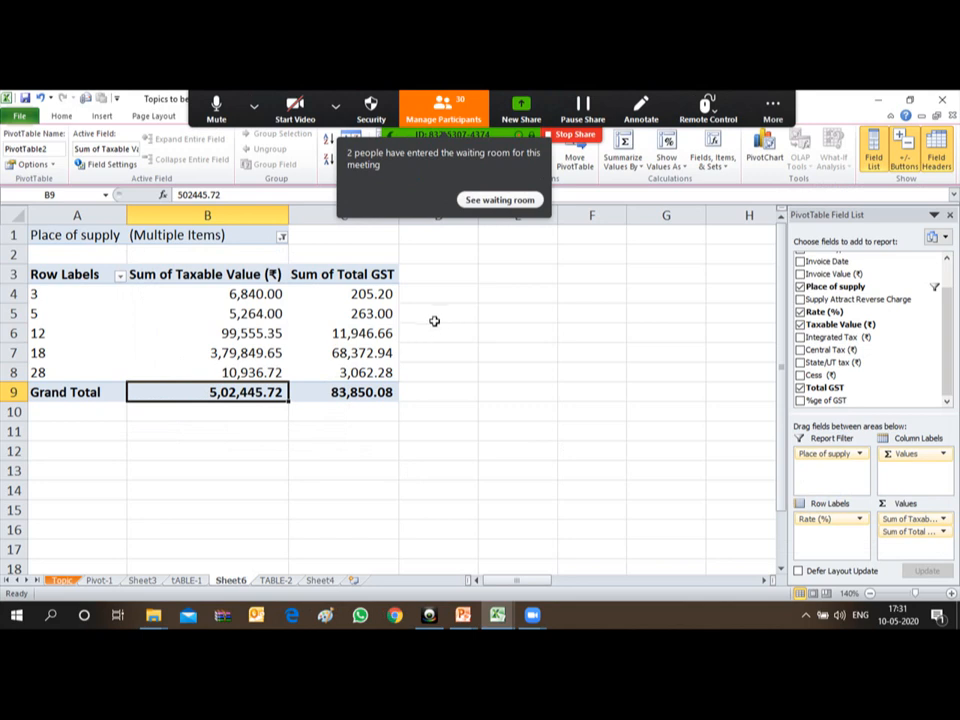
- Admit all waiting participants to the Zoom meeting and return to the worksheet
left_click(499, 200)
left_click(919, 242)
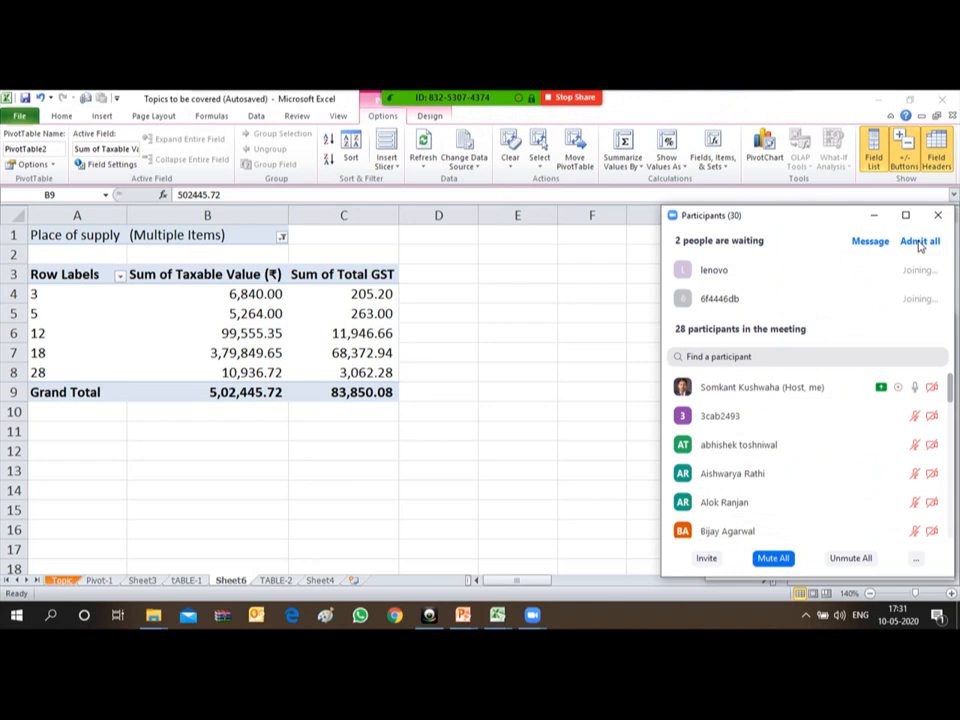
left_click(515, 287)
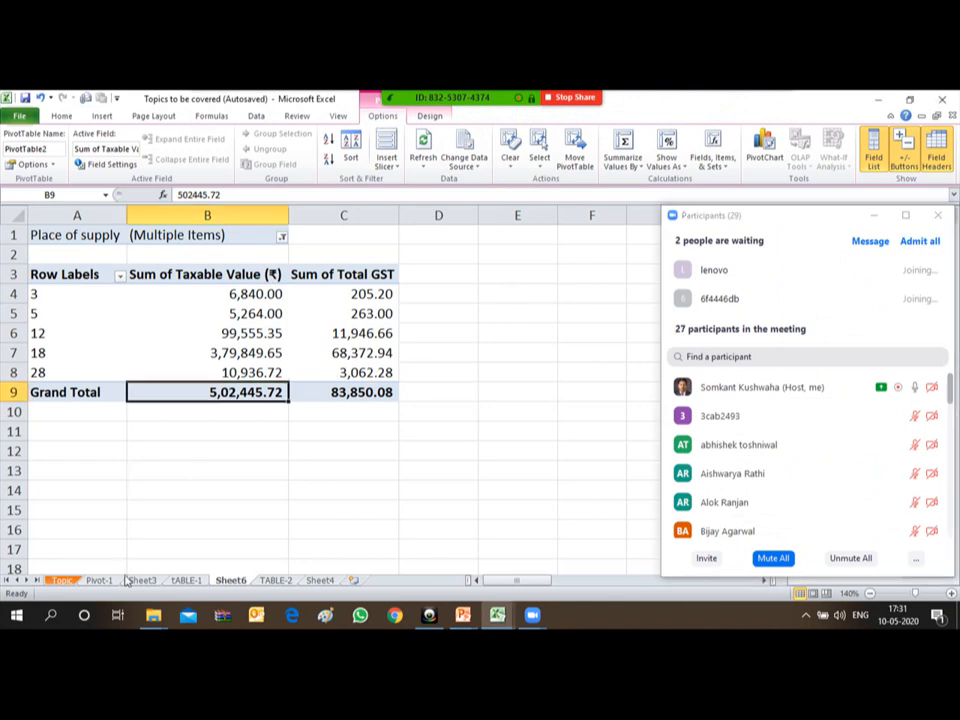
- Go to the header row of TABLE-2 and close the Zoom participants and chat windows
left_click(276, 580)
key("ctrl+Up")
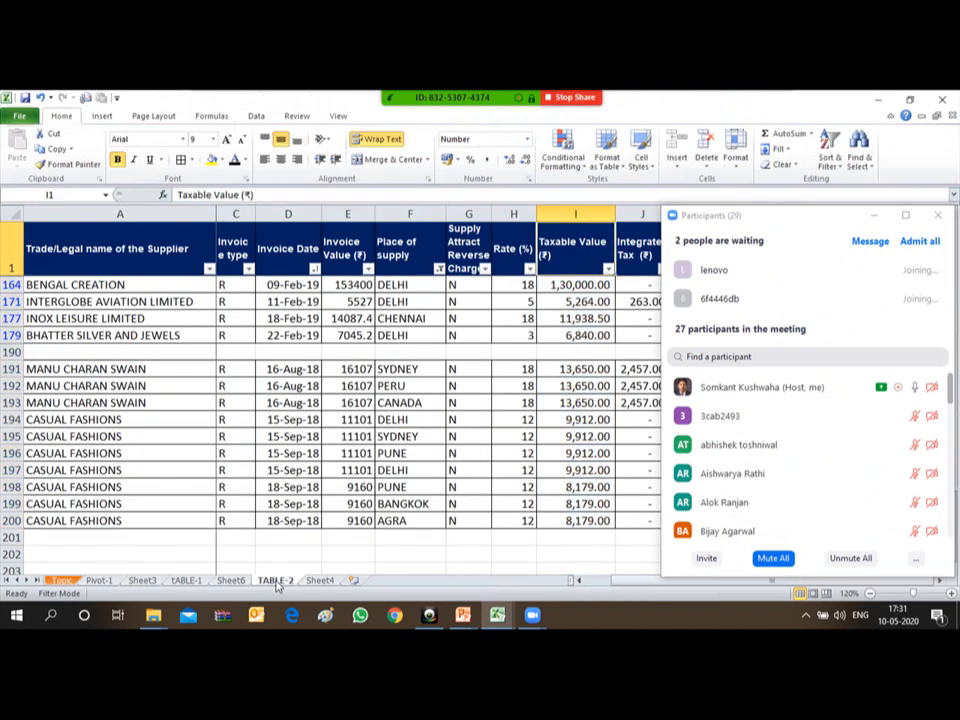
key("ctrl+Left")
key("Right")
key("Right")
key("Right")
key("Right")
key("Right")
key("Right")
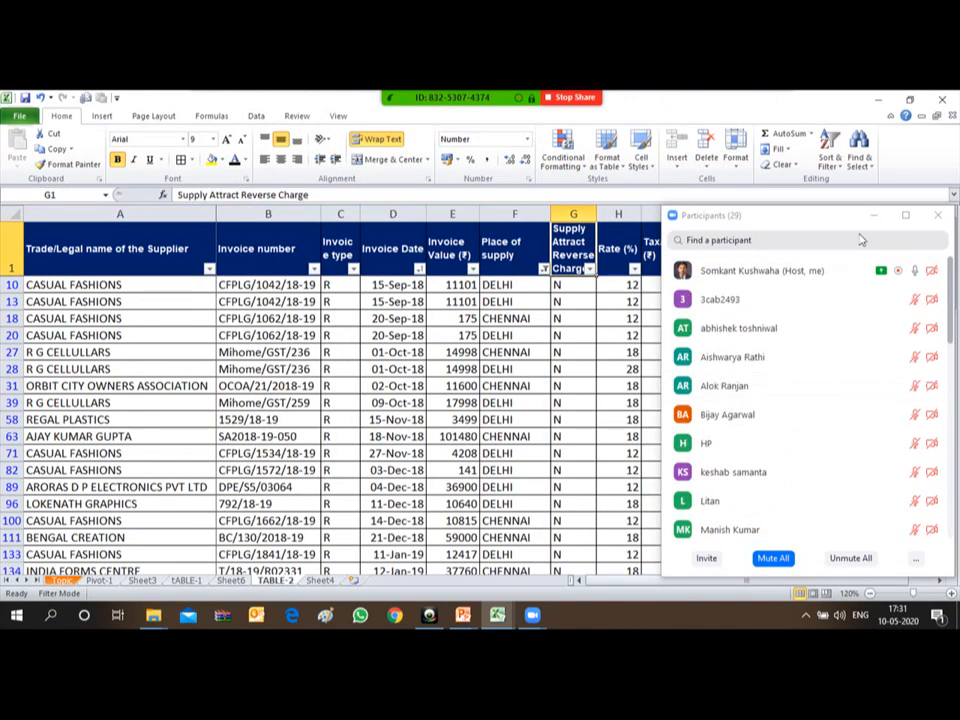
left_click(938, 215)
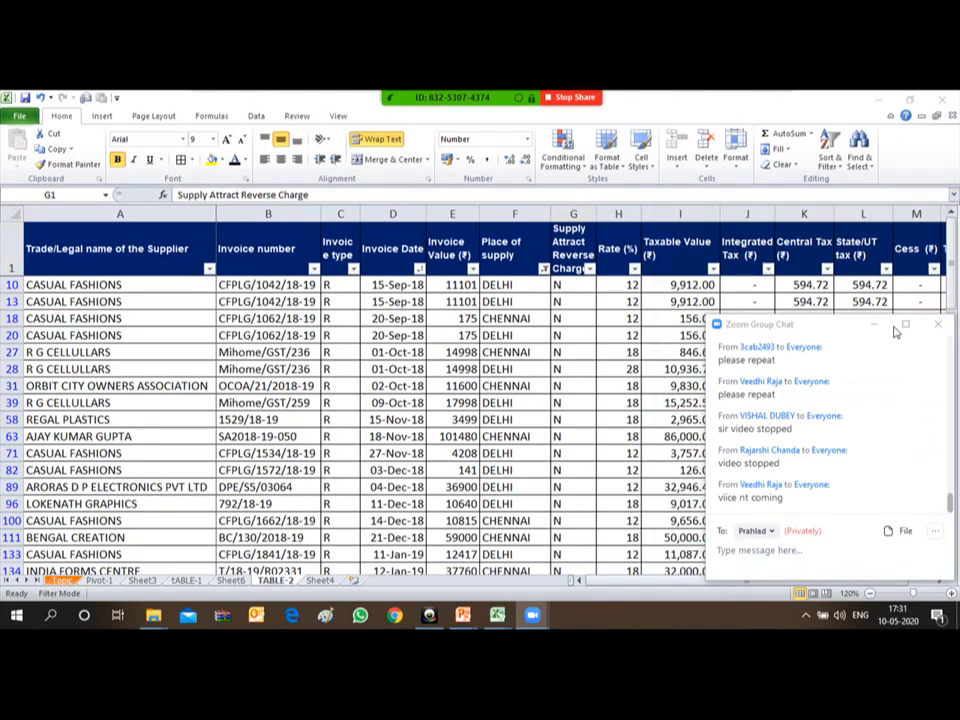
left_click(937, 323)
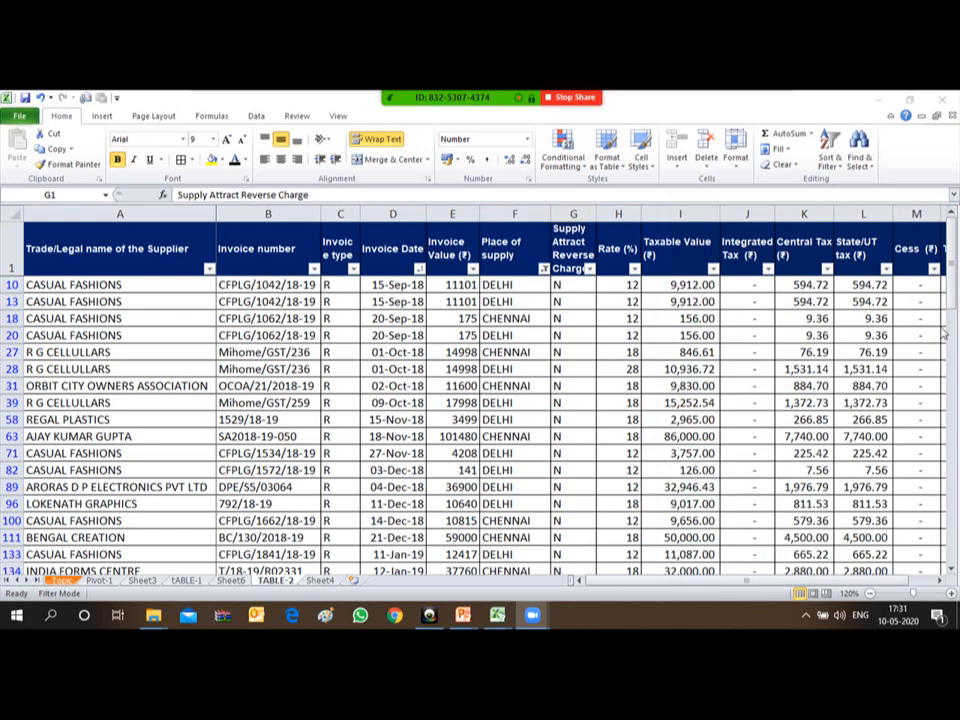
- Examine the values listed in the Taxable Value filter of TABLE-2 and leave the filter unchanged
left_click(662, 274)
key("alt+Down")
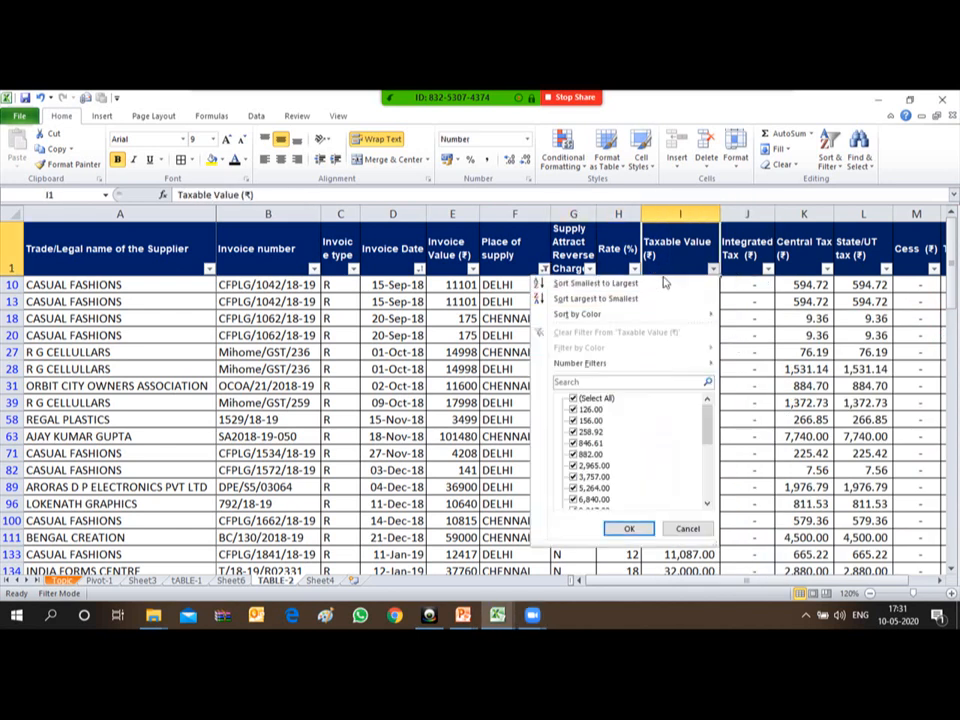
key("Down")
key("Down")
key("Down")
key("Down")
key("Down")
key("Down")
key("Down")
key("Down")
key("Down")
key("Down")
key("Down")
key("Down")
key("Down")
key("Down")
key("Down")
key("Down")
key("Down")
key("Down")
key("Down")
key("Down")
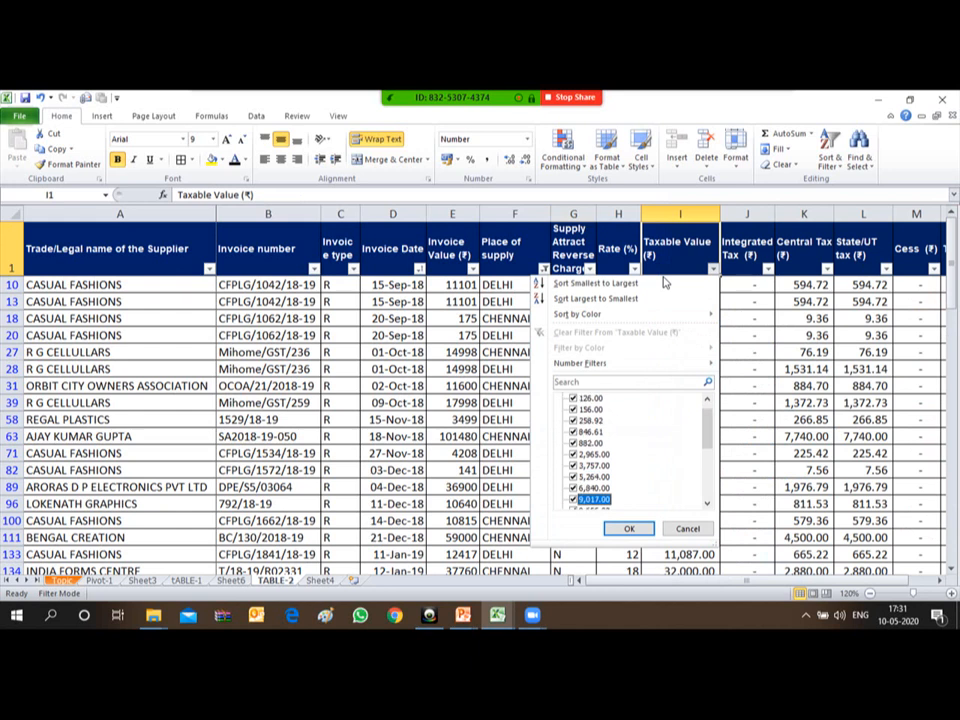
key("Down")
key("Down")
key("Down")
key("Down")
key("Down")
key("Down")
key("Down")
key("Down")
key("Down")
key("Down")
key("Down")
key("Down")
key("Down")
key("Down")
key("Down")
key("Down")
key("Down")
key("Down")
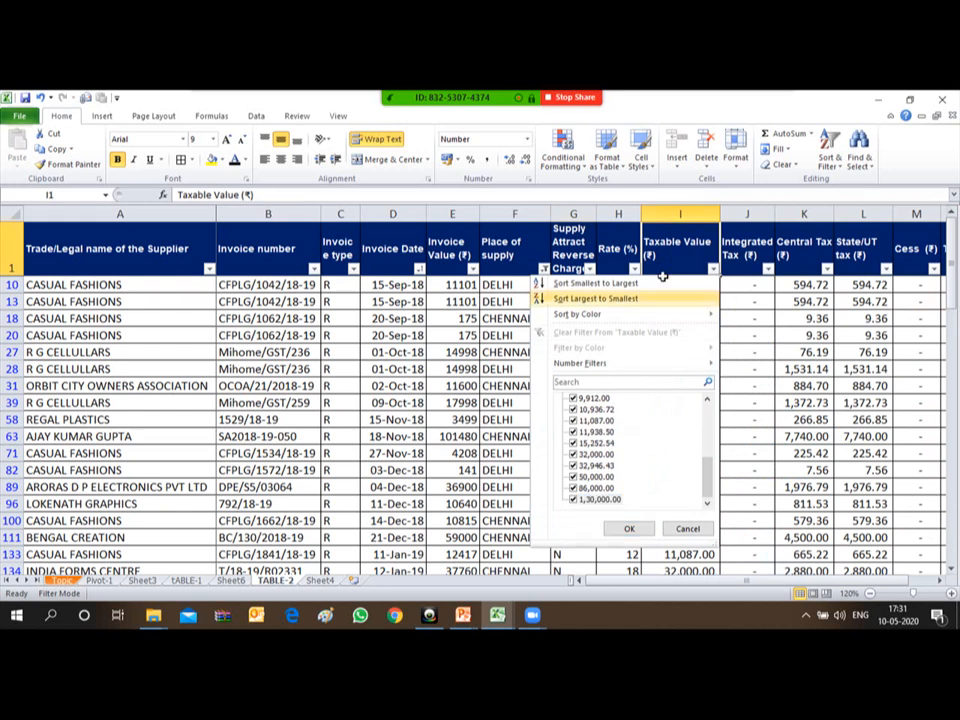
left_click(662, 277)
left_click(677, 251)
left_click(677, 279)
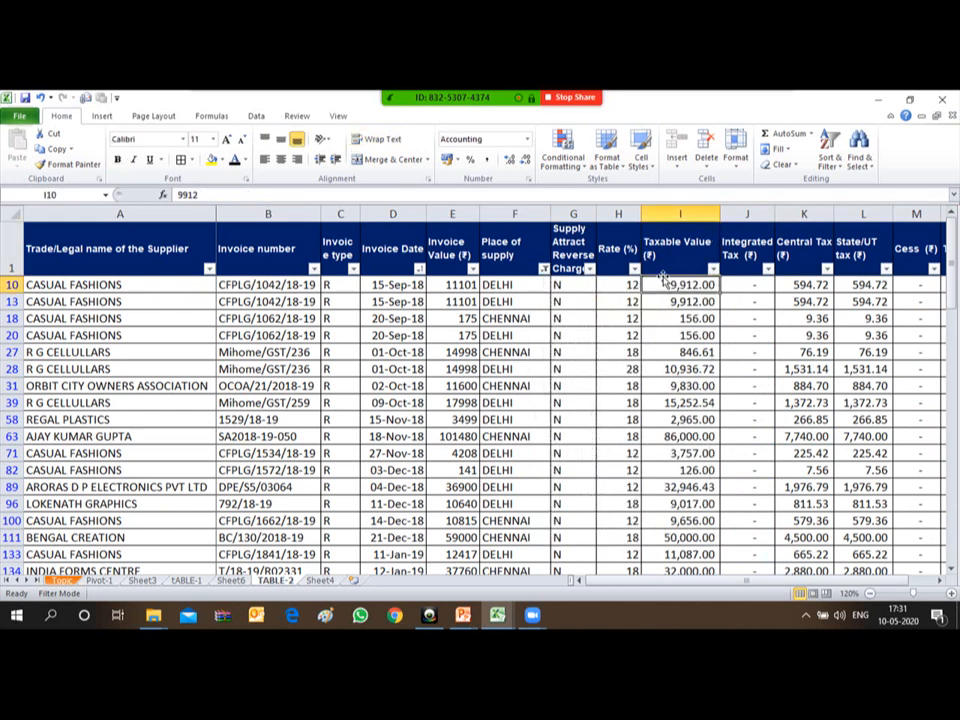
- Select the Taxable Value cells from I10 through row 200 and read their sum
key("ctrl+shift+Down")
key("shift+Down")
key("shift+Down")
key("shift+Down")
key("shift+Down")
key("shift+Down")
key("shift+Down")
key("shift+Down")
key("shift+Down")
key("shift+Down")
key("shift+Down")
key("shift+Down")
key("shift+Down")
key("shift+Down")
key("shift+Down")
key("shift+Down")
key("shift+Down")
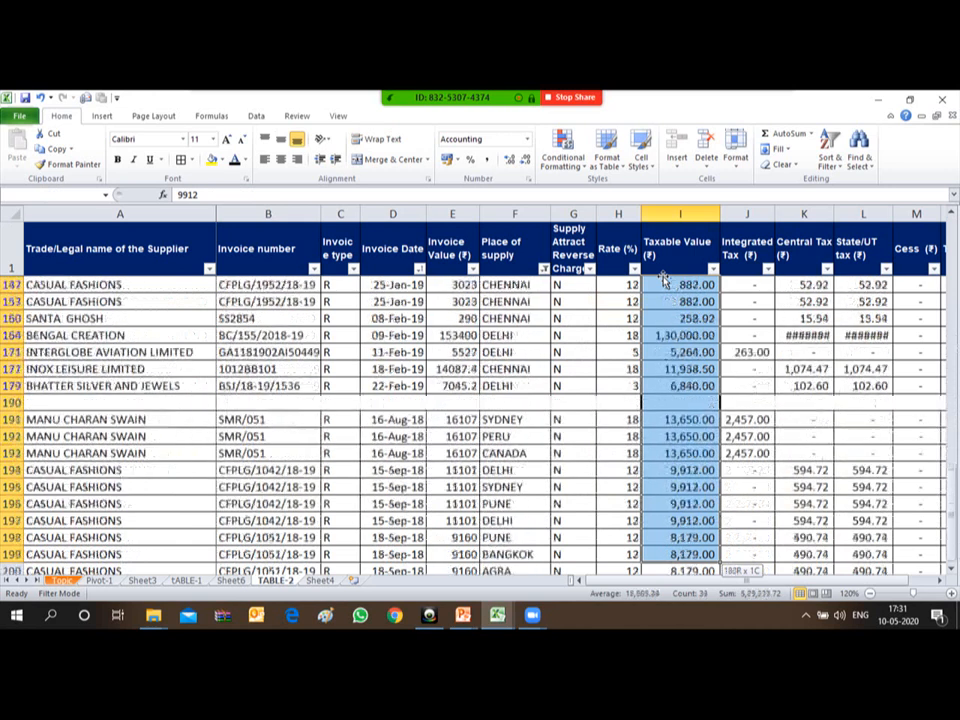
key("shift+Up")
key("shift+Up")
key("shift+Up")
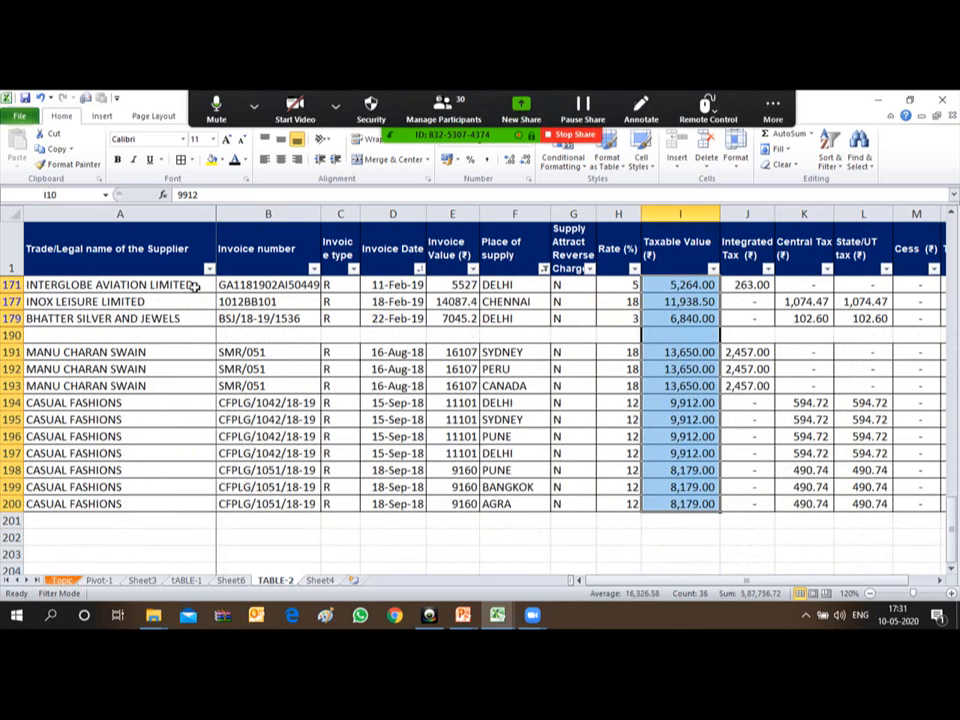
- Clear the Place of supply filter from TABLE-2 and go to the Invoice number header
left_click(304, 301)
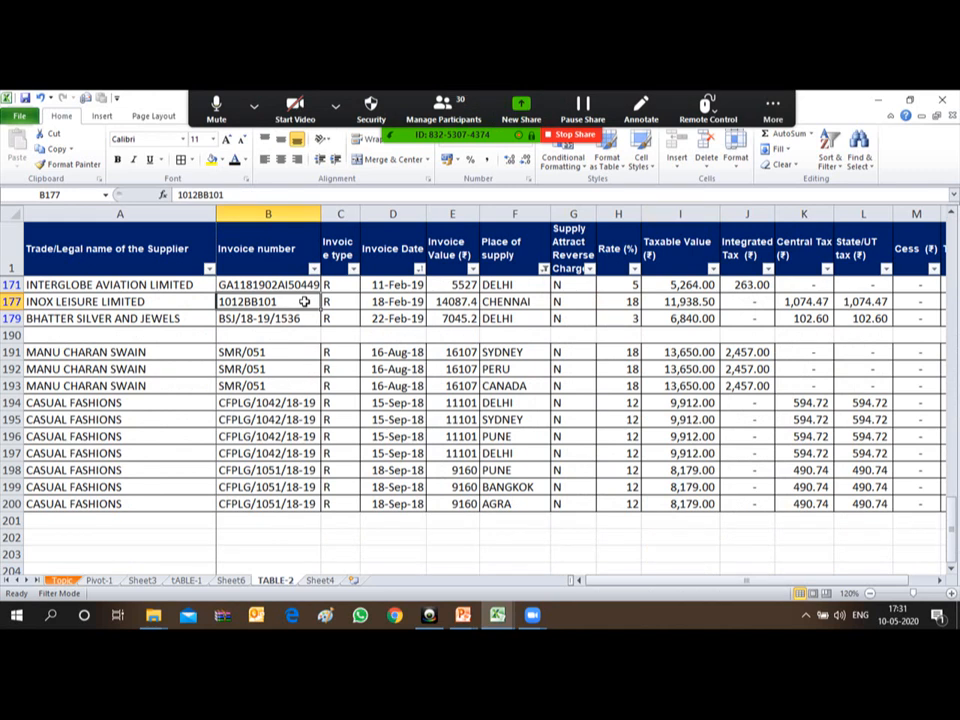
key("alt+a")
key("c")
key("Down")
key("Down")
key("Down")
key("Down")
key("Down")
key("Down")
key("ctrl+Up")
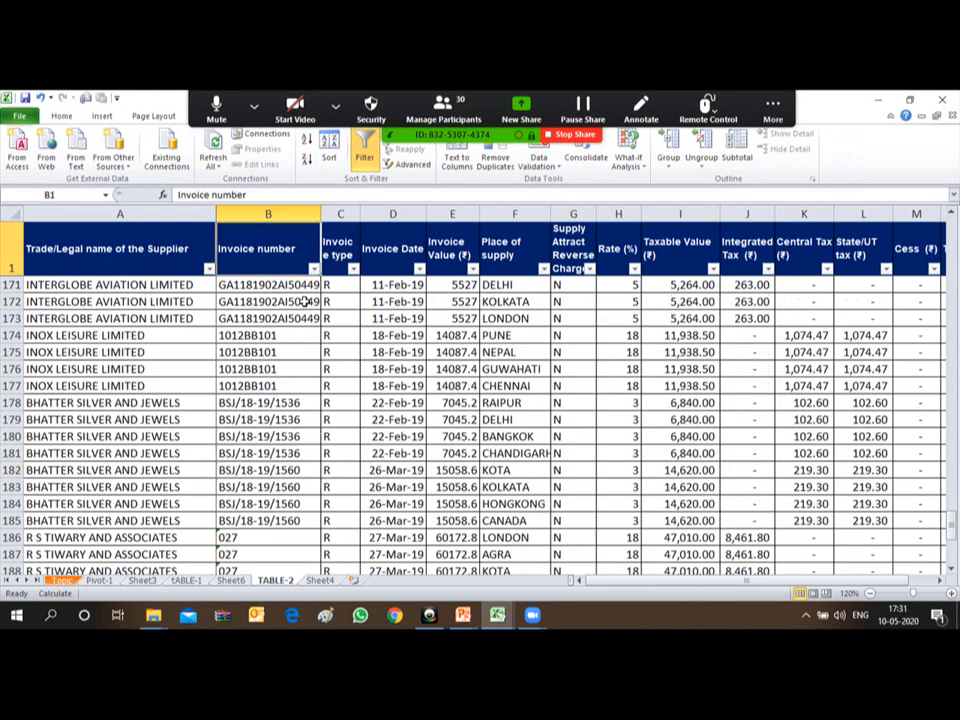
- Delete the blank row 190 between the supplier entries in TABLE-2
key("Left")
key("ctrl+Down")
key("Down")
key("Down")
key("Down")
key("Down")
key("Down")
key("Up")
key("Up")
key("Up")
key("Up")
key("Up")
key("Down")
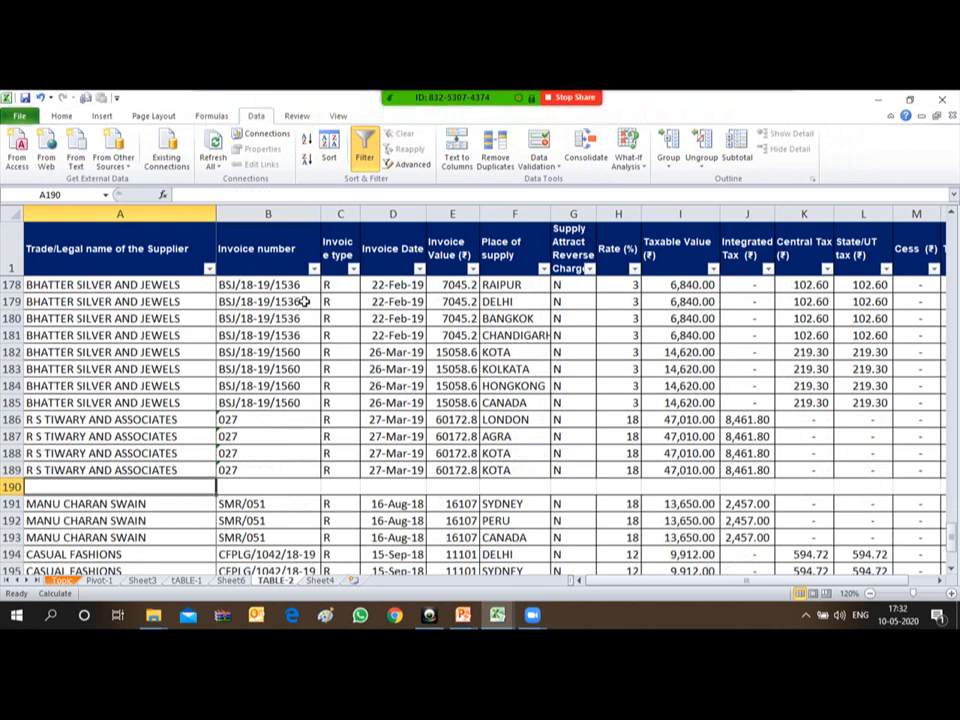
key("shift+space")
key("ctrl+minus")
- Go to cell A1 of TABLE-2 and admit the waiting participant to the Zoom meeting
key("Up")
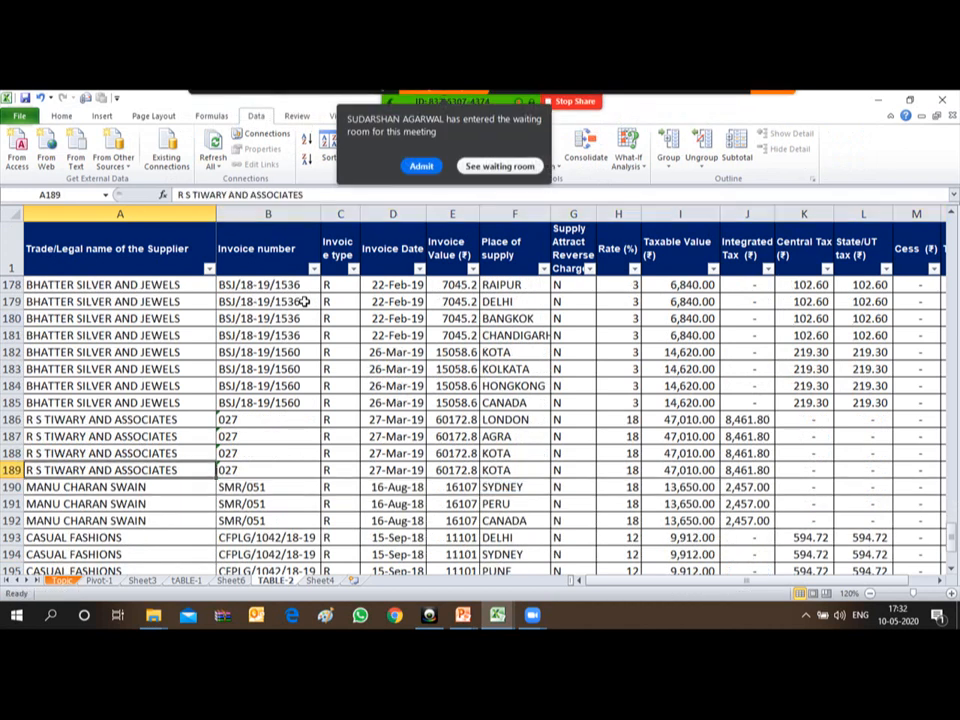
key("ctrl+Home")
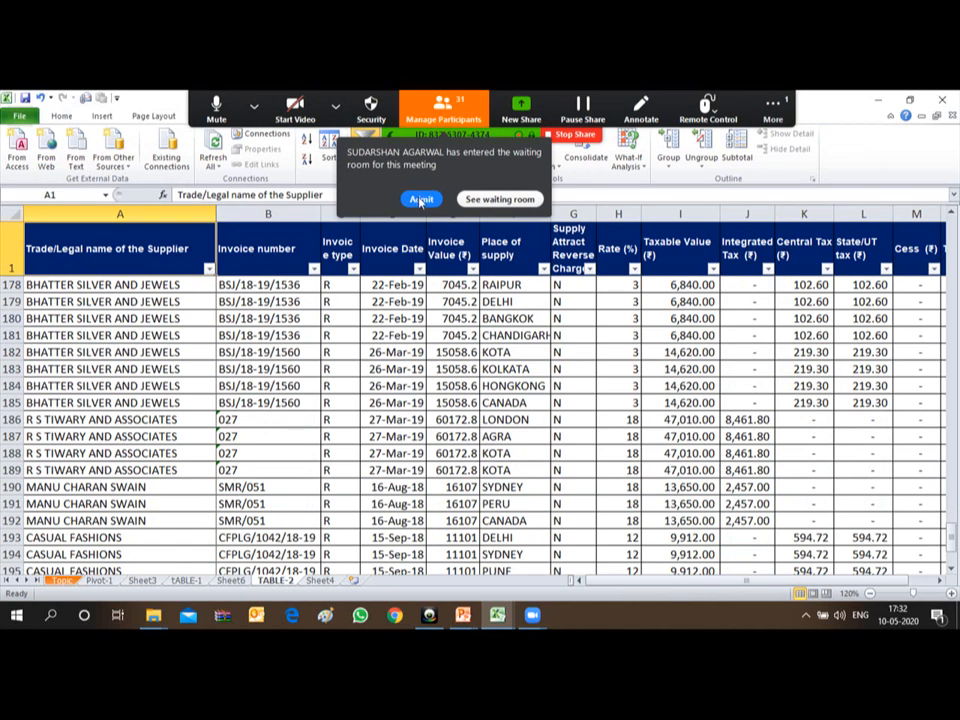
left_click(421, 200)
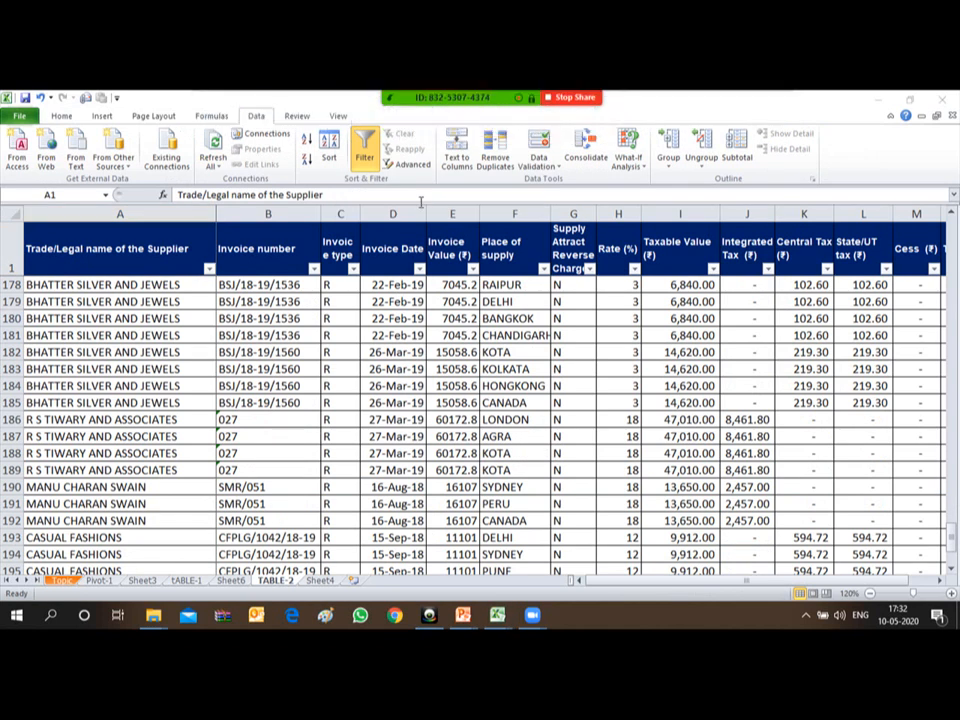
- Insert a pivot table on a new worksheet from the TABLE-2 data, headers included, in columns A through O
left_click(121, 234)
key("ctrl+shift+Down")
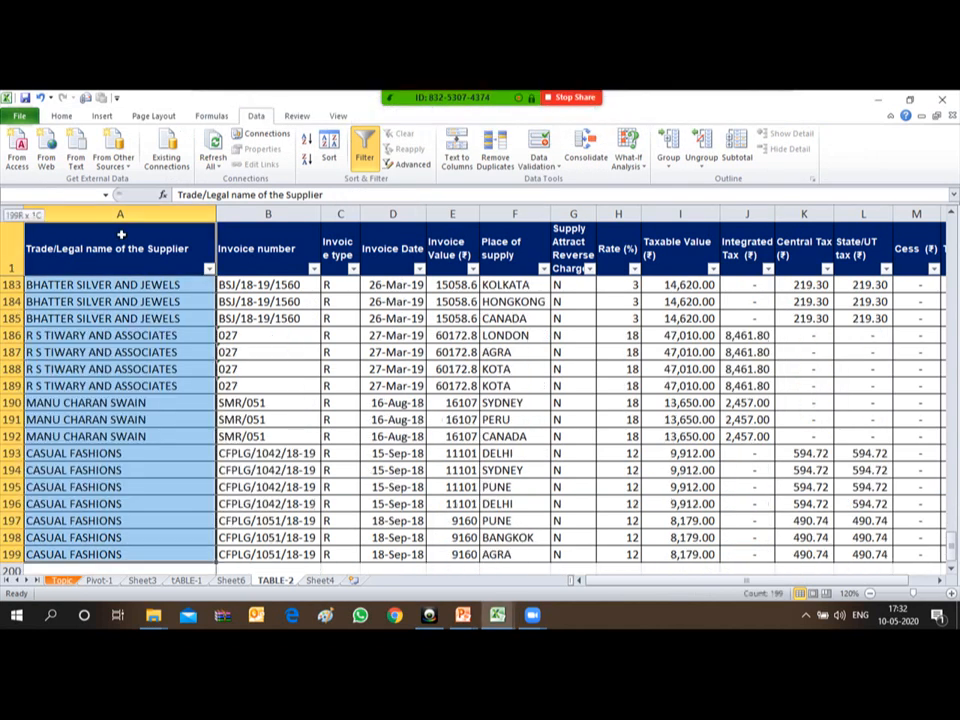
key("shift+Right")
key("shift+Right")
key("shift+Right")
key("shift+Right")
key("shift+Right")
key("shift+Right")
key("shift+Right")
key("shift+Right")
key("shift+Right")
key("shift+Right")
key("shift+Right")
key("shift+Right")
key("shift+Right")
key("shift+Right")
key("shift+Right")
key("shift+Right")
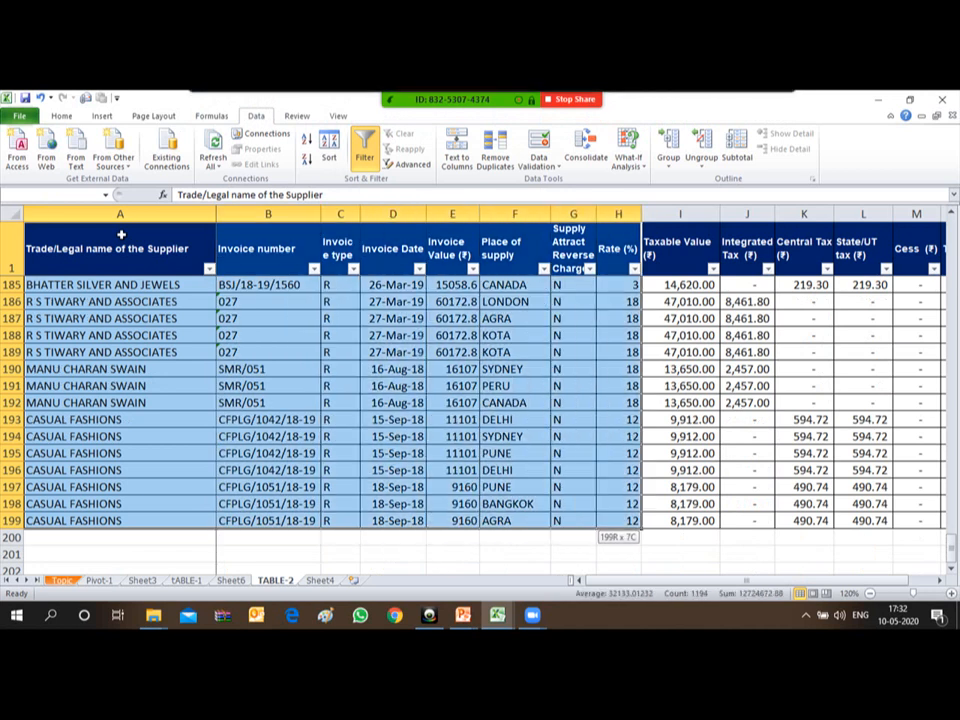
key("shift+Left")
key("shift+Left")
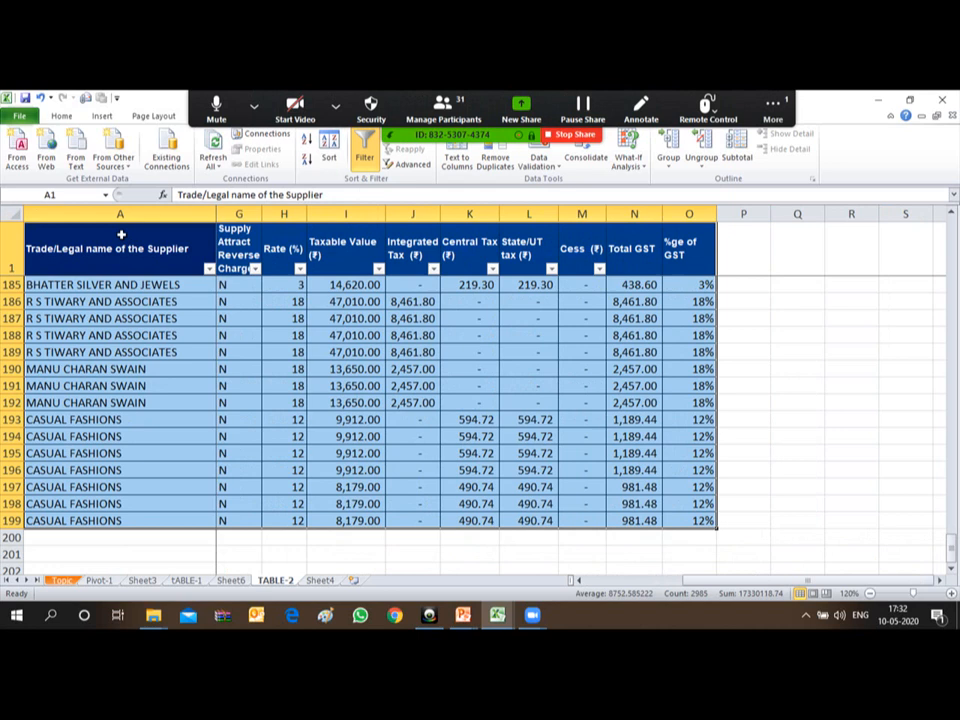
key("alt+n")
key("v")
key("t")
key("Return")
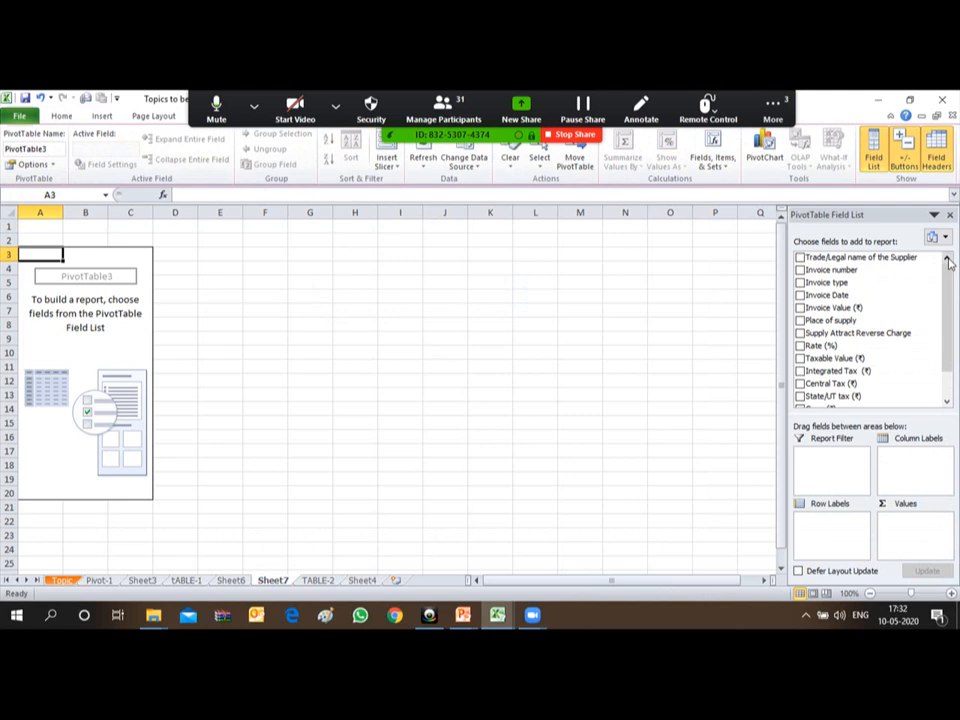
- Add Rate (%) to the pivot table's row labels, and Taxable Value and Total GST to its values
left_click_drag(870, 347, 826, 545)
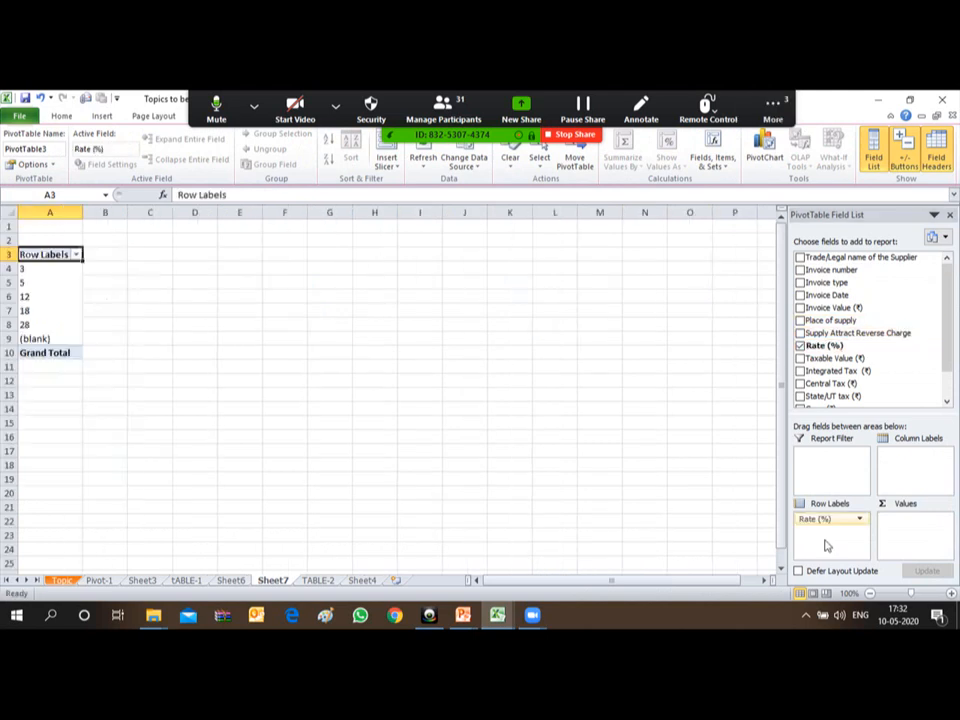
left_click_drag(812, 360, 918, 547)
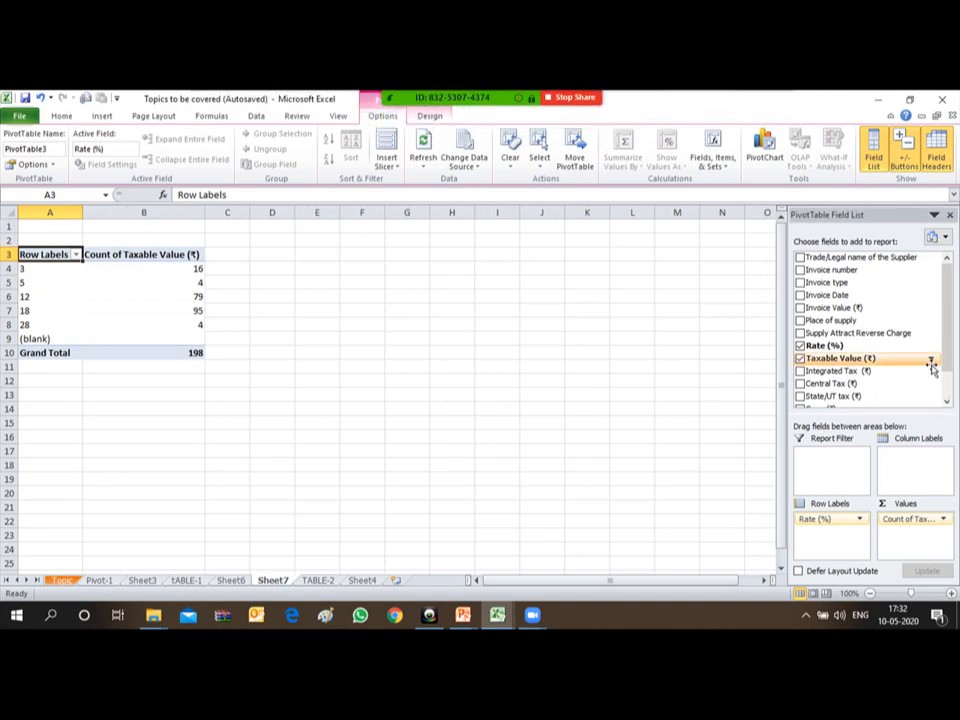
scroll(940, 350, "down", 1)
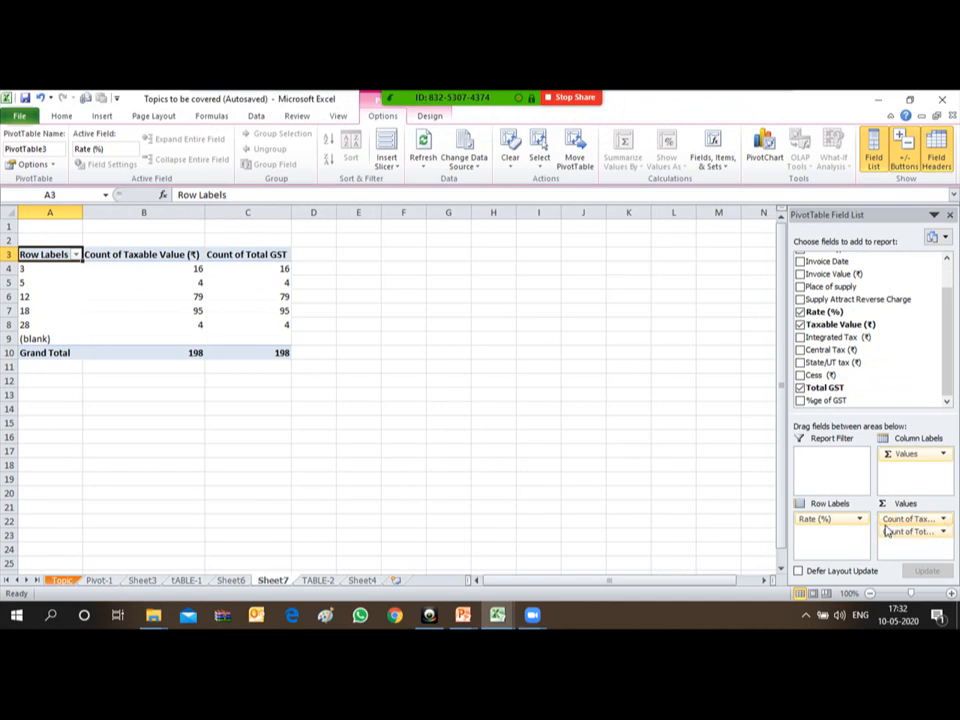
- Summarize the Taxable Value field of the pivot table by Sum
left_click(943, 519)
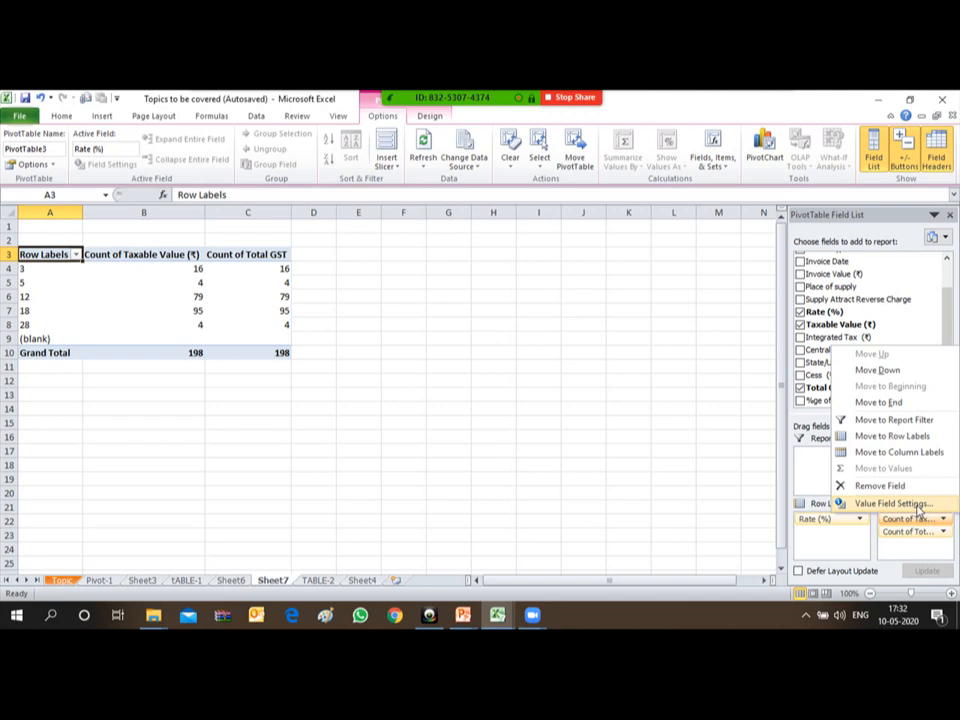
left_click(914, 505)
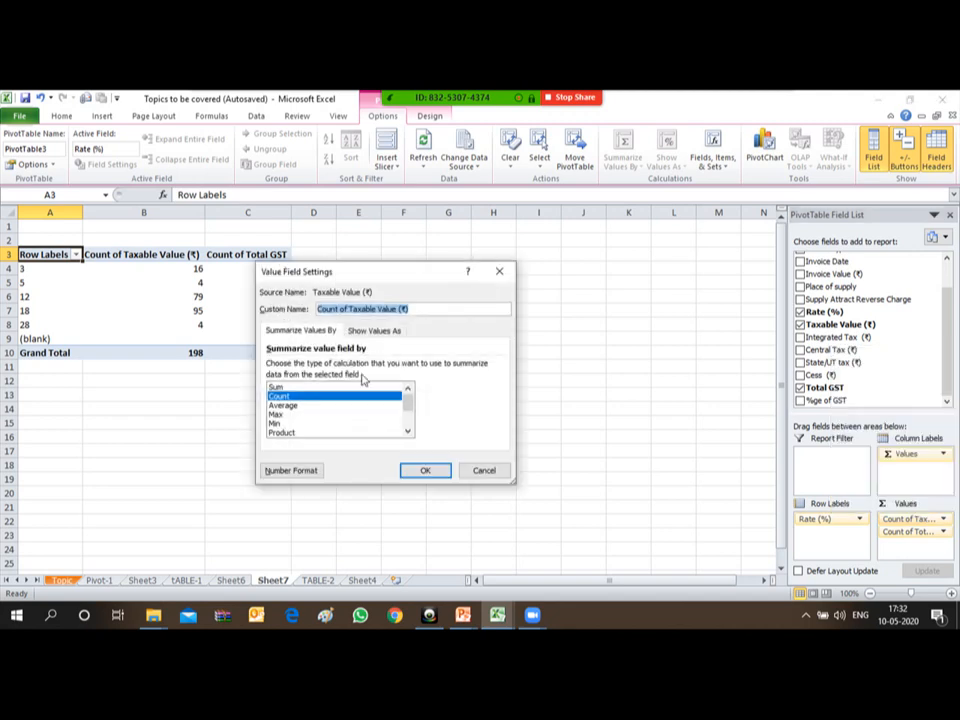
left_click(278, 388)
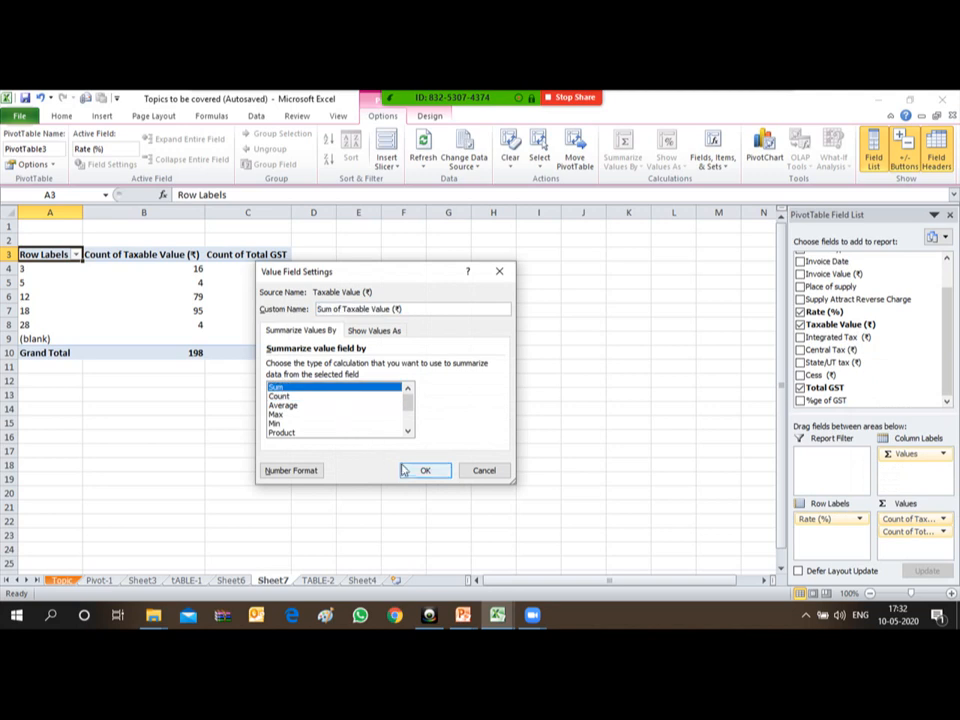
left_click(420, 469)
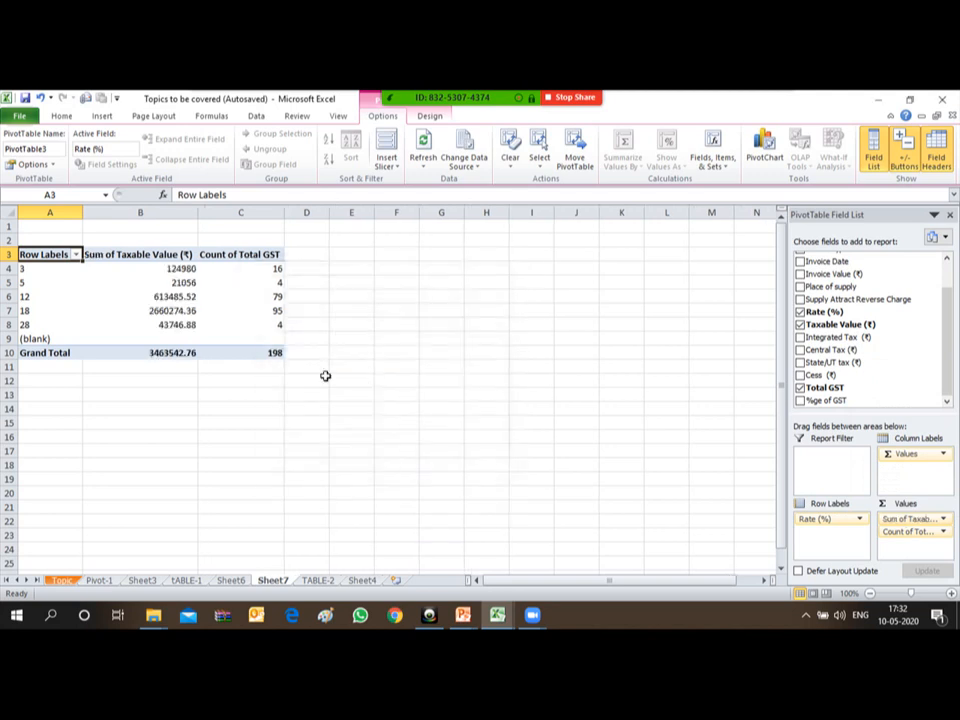
- Summarize the Total GST field of the pivot table by Sum
right_click(239, 256)
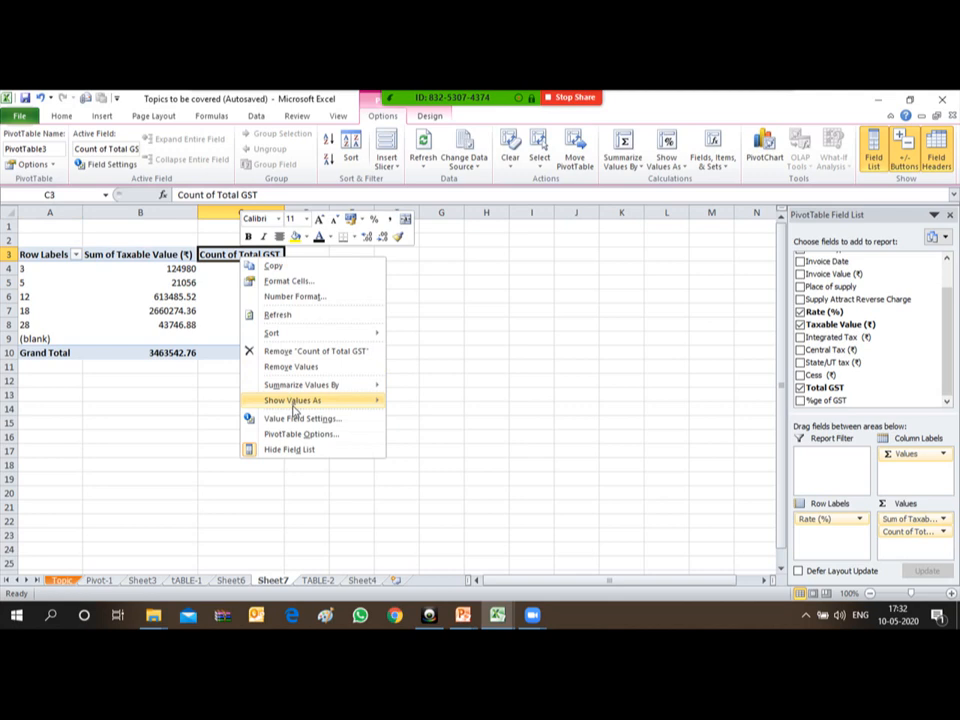
left_click(262, 418)
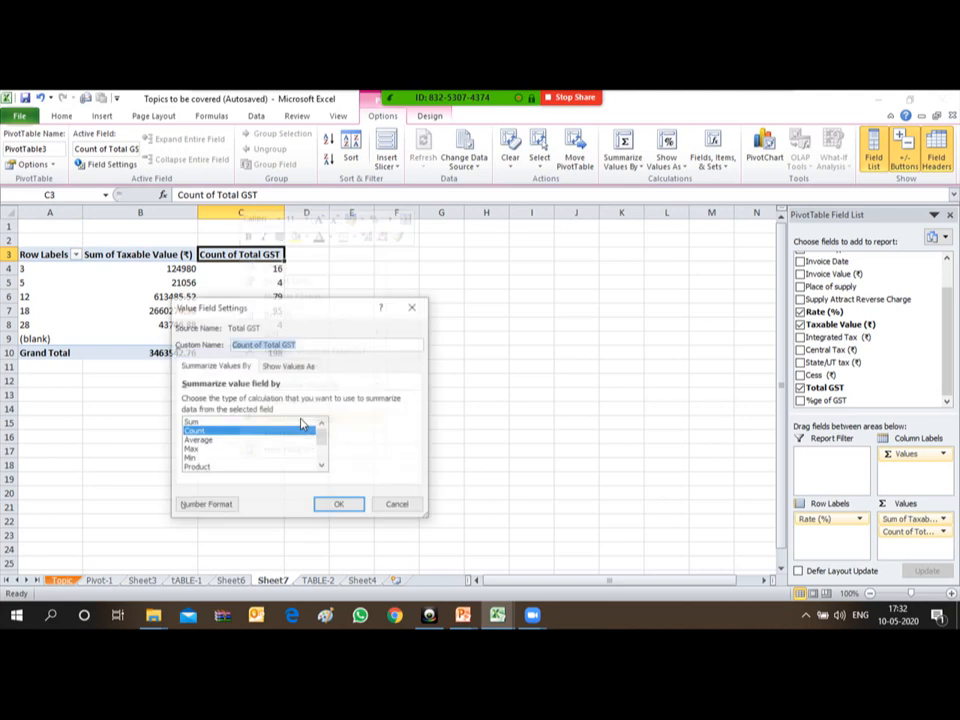
left_click(192, 422)
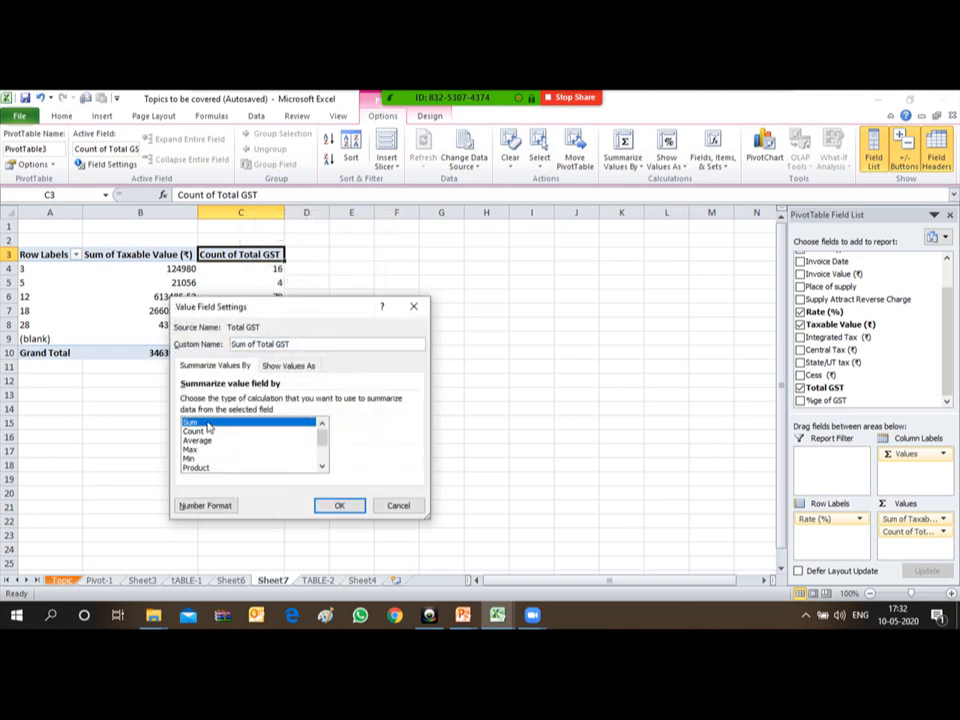
left_click(337, 505)
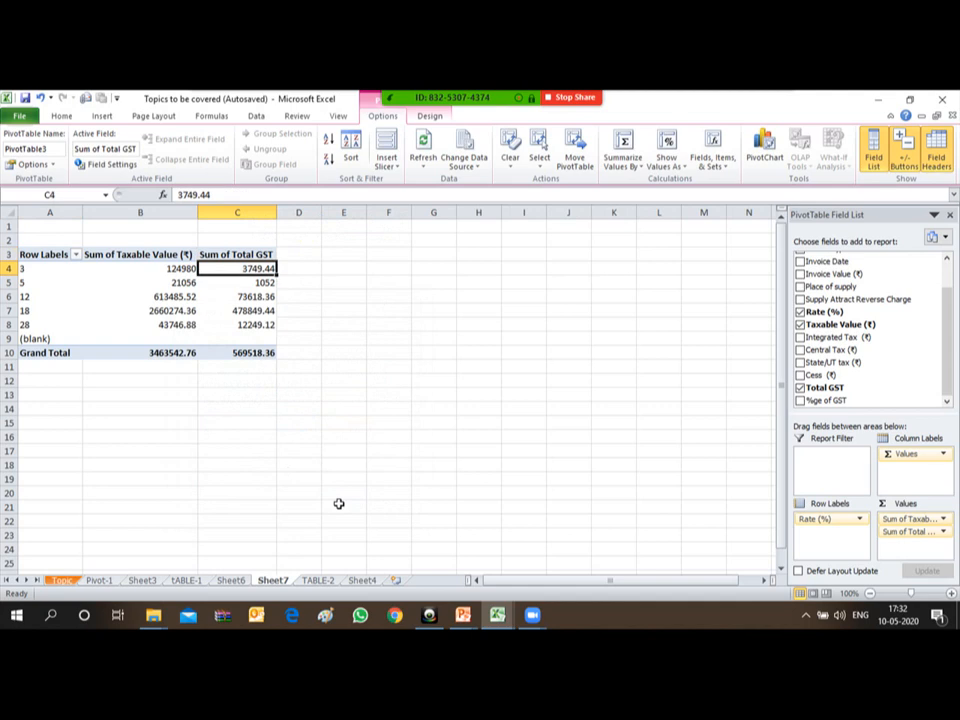
- Apply the comma number style to the pivot table values in B4:C10
key("shift+Down")
key("shift+Down")
key("shift+Down")
key("shift+Down")
key("shift+Down")
key("shift+Down")
key("shift+Left")
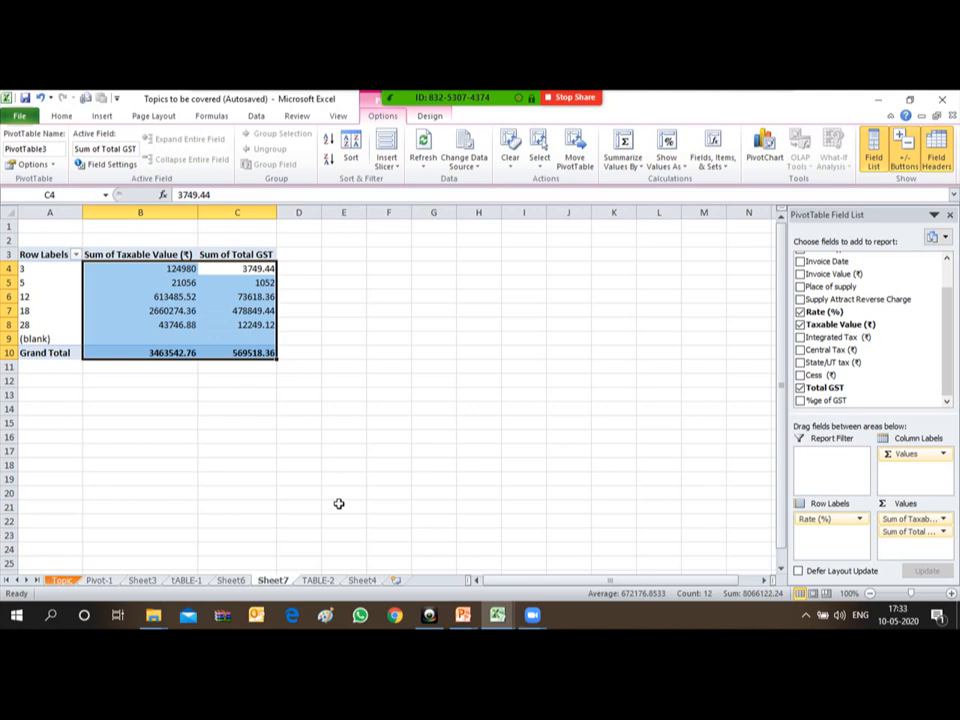
key("alt+h")
key("k")
key("Right")
key("Right")
key("Left")
key("Home")
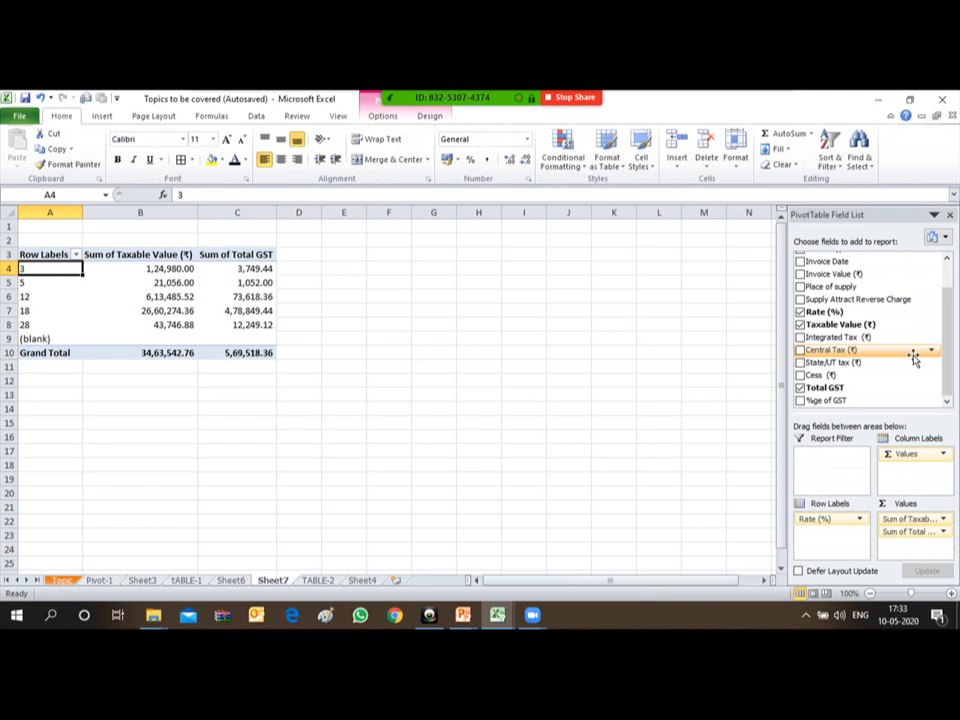
- Add Place of supply as the pivot table's report filter, enlarge the sheet to 140%, and return to cell A1
left_click(946, 258)
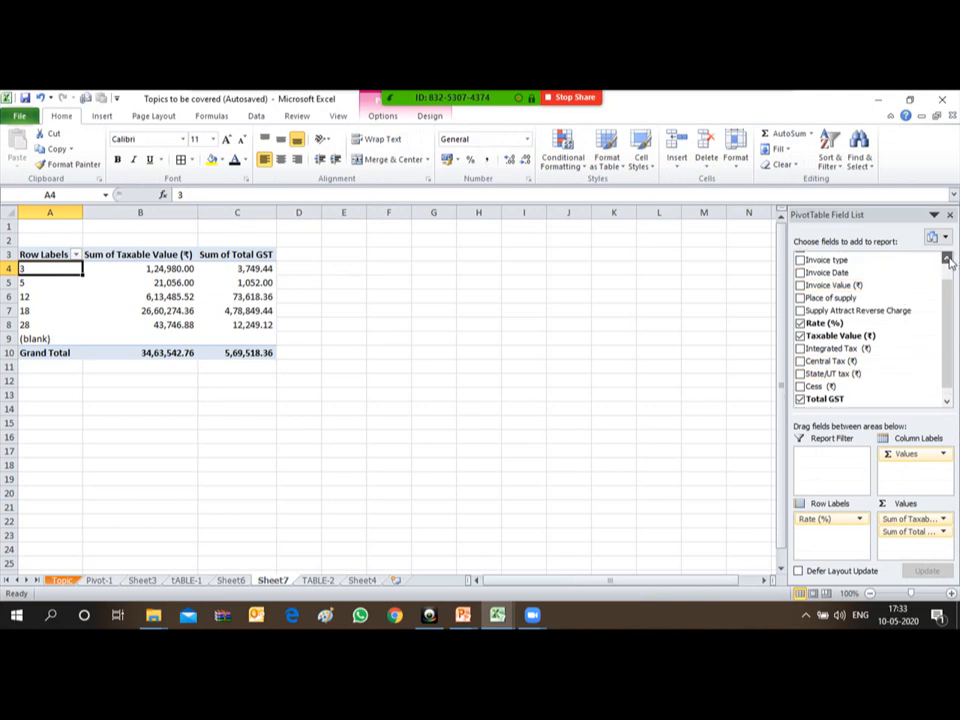
left_click(947, 258)
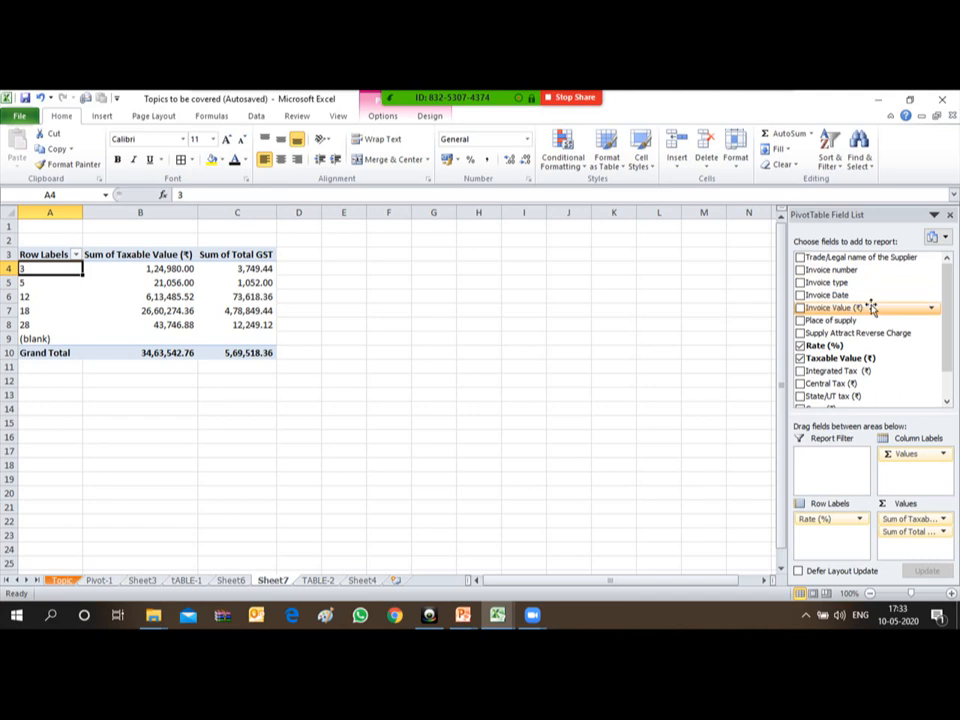
left_click_drag(867, 319, 824, 462)
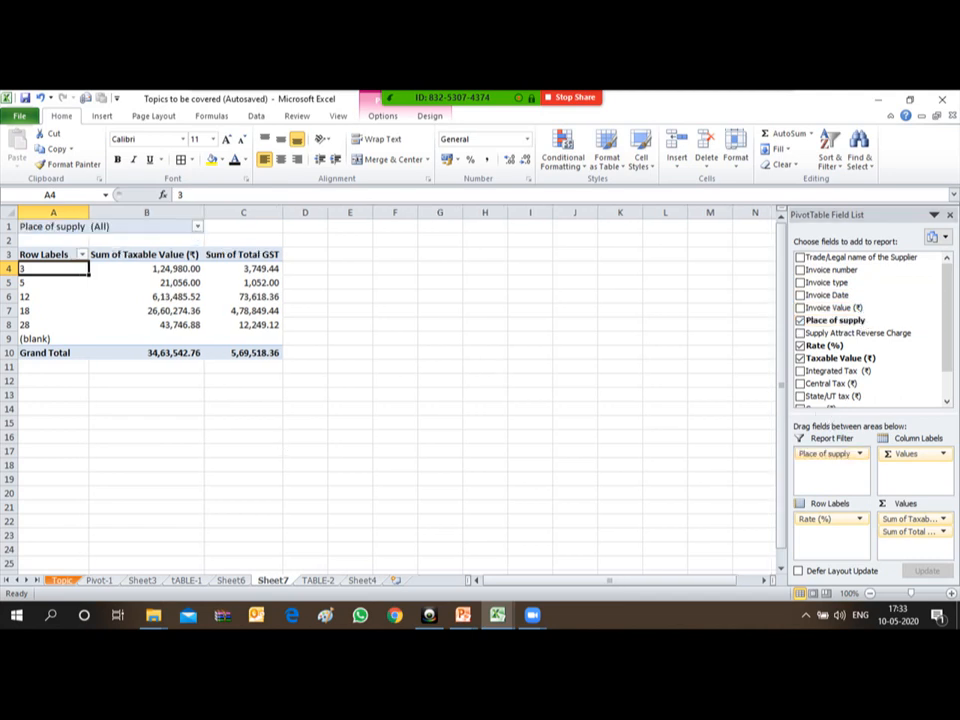
scroll(544, 444, "up", 4)
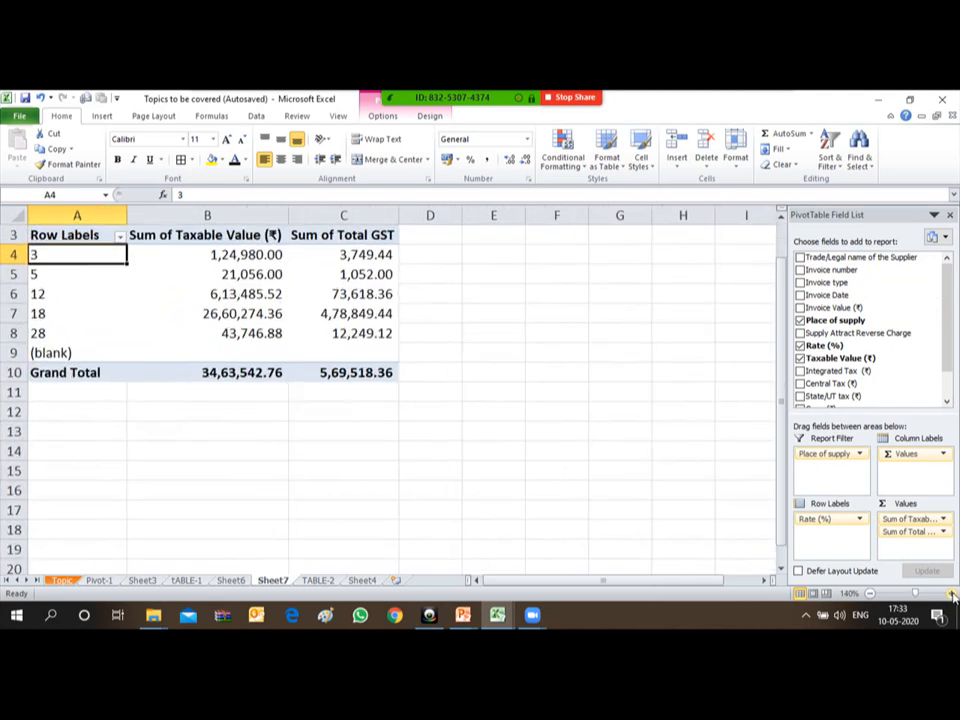
key("ctrl+Home")
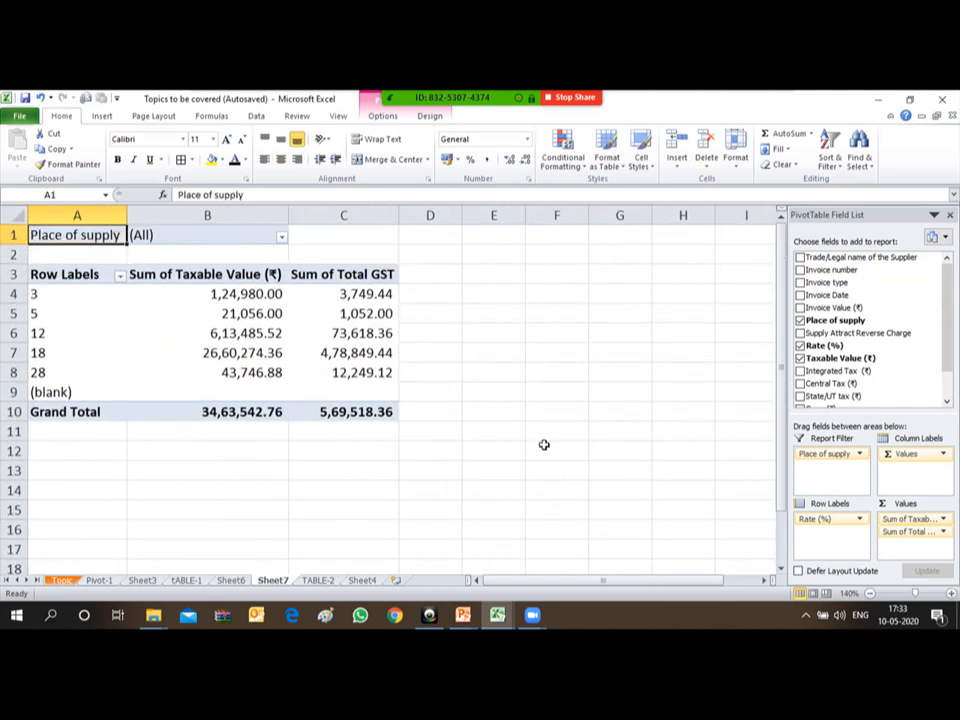
- Try to filter the pivot table's Place of supply to CHENNAI and DELHI only
left_click(282, 237)
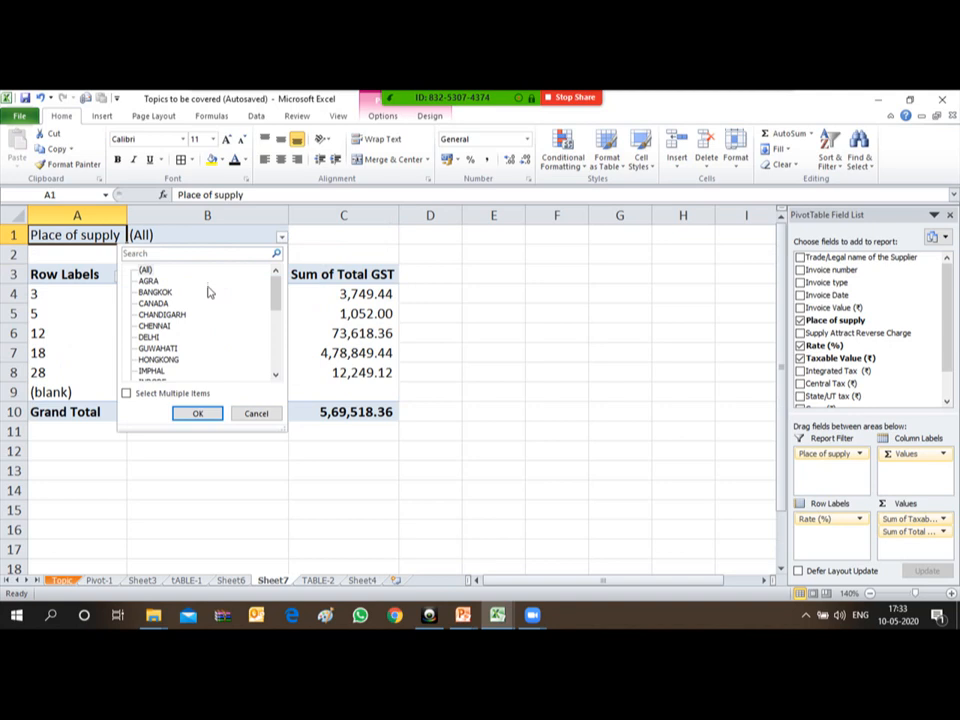
left_click(127, 394)
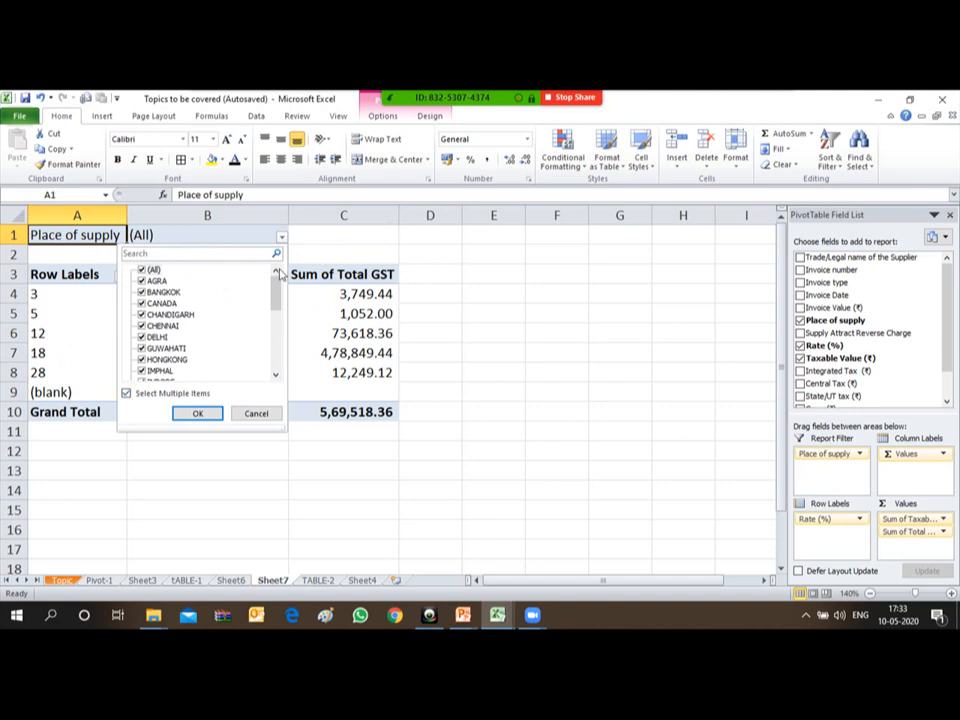
left_click(142, 272)
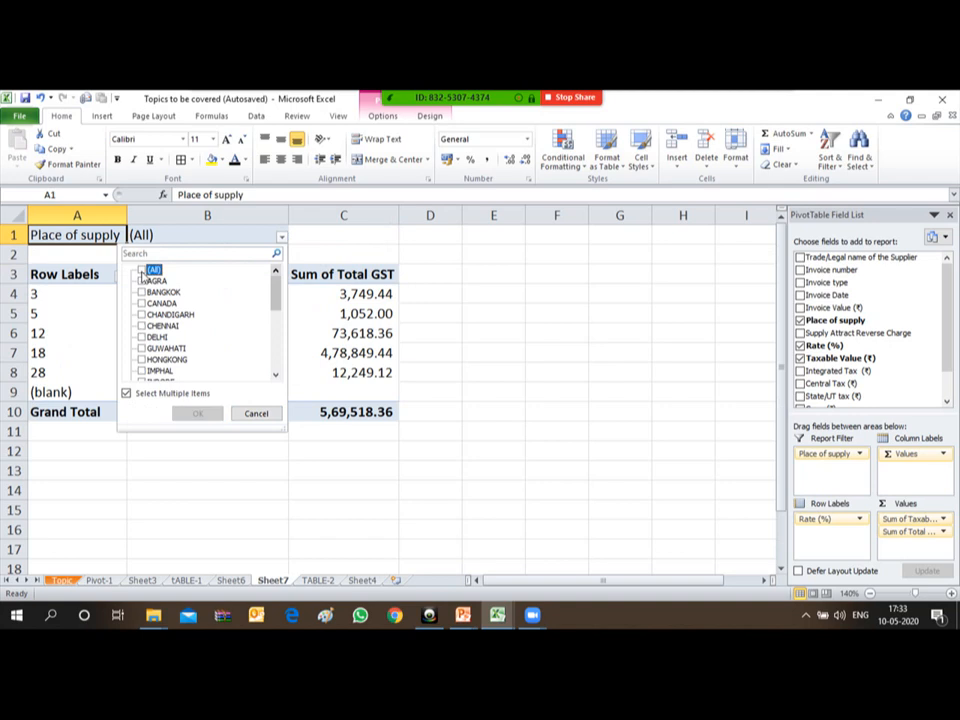
left_click(142, 326)
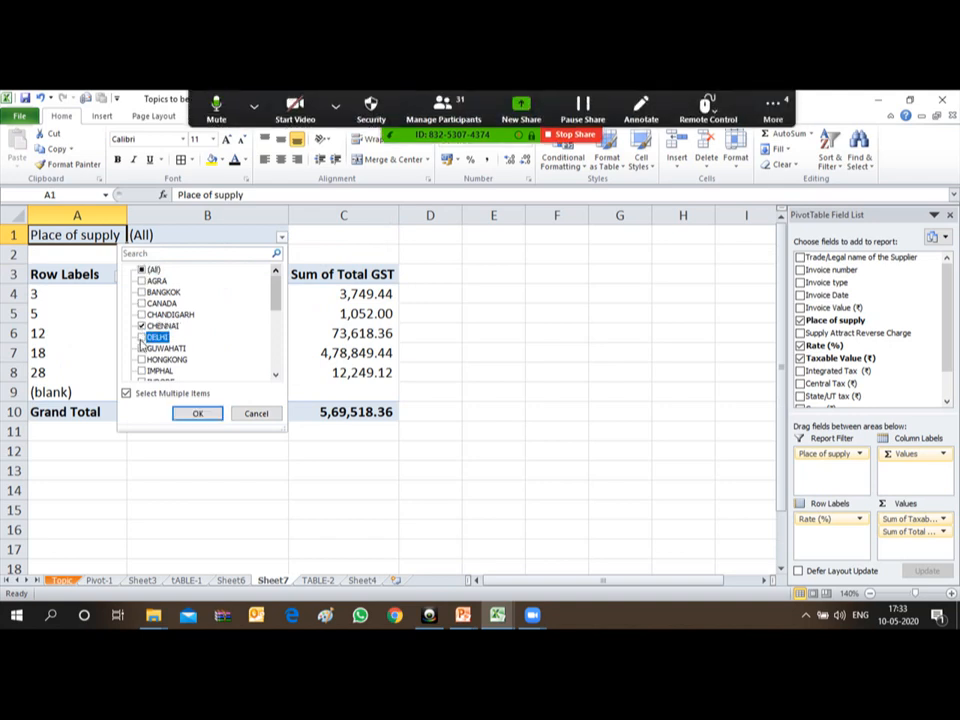
left_click(142, 337)
- Open the Zoom meeting chat to read the participants' messages
left_click(774, 112)
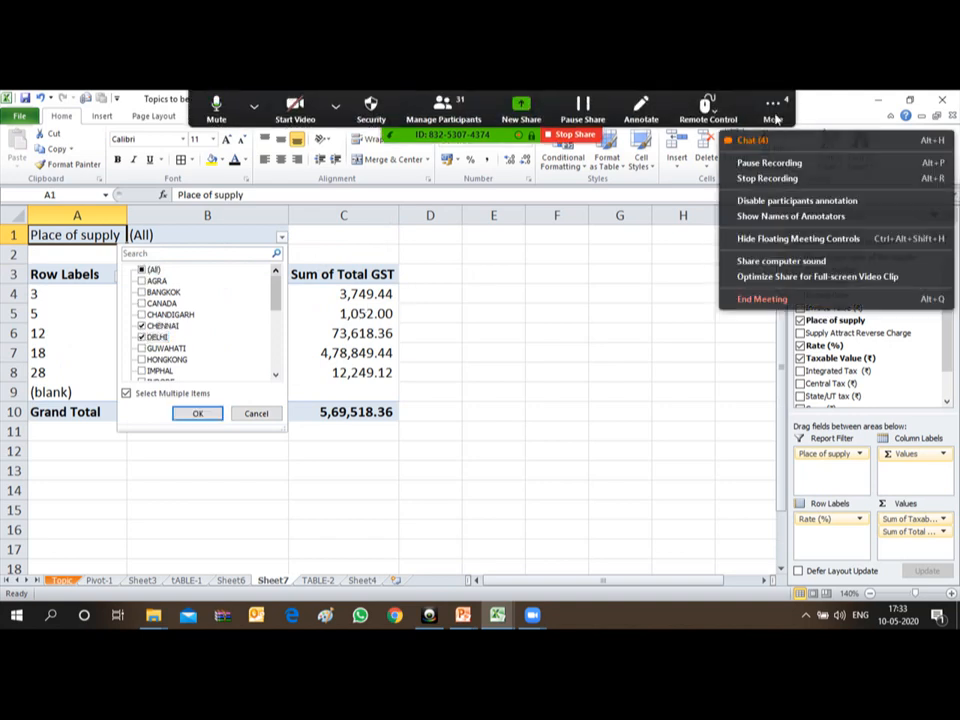
left_click(771, 143)
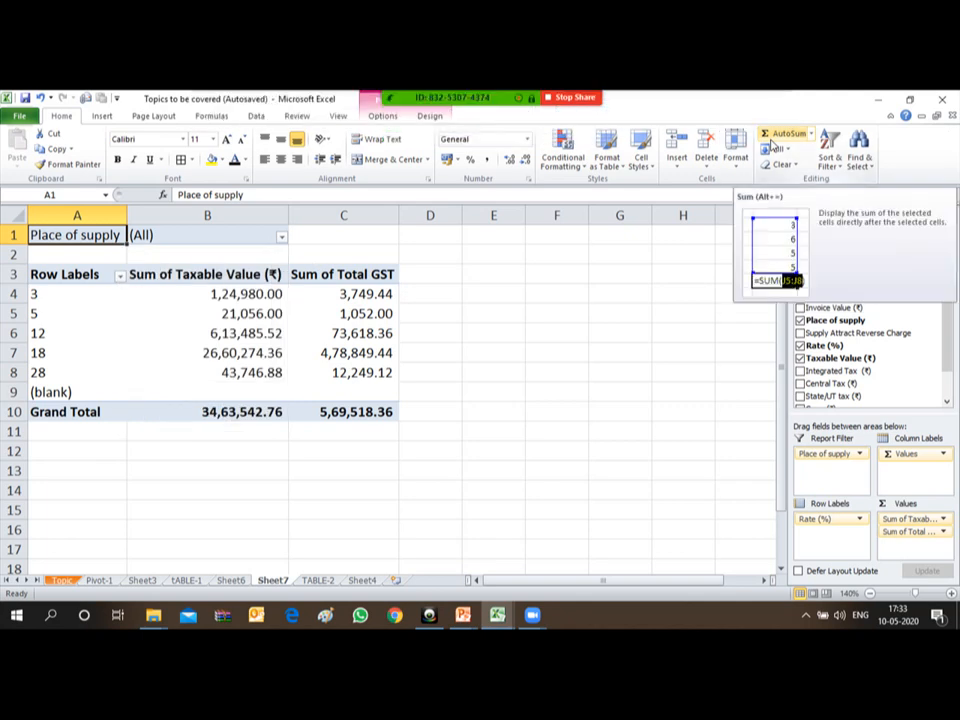
mouse_move(745, 121)
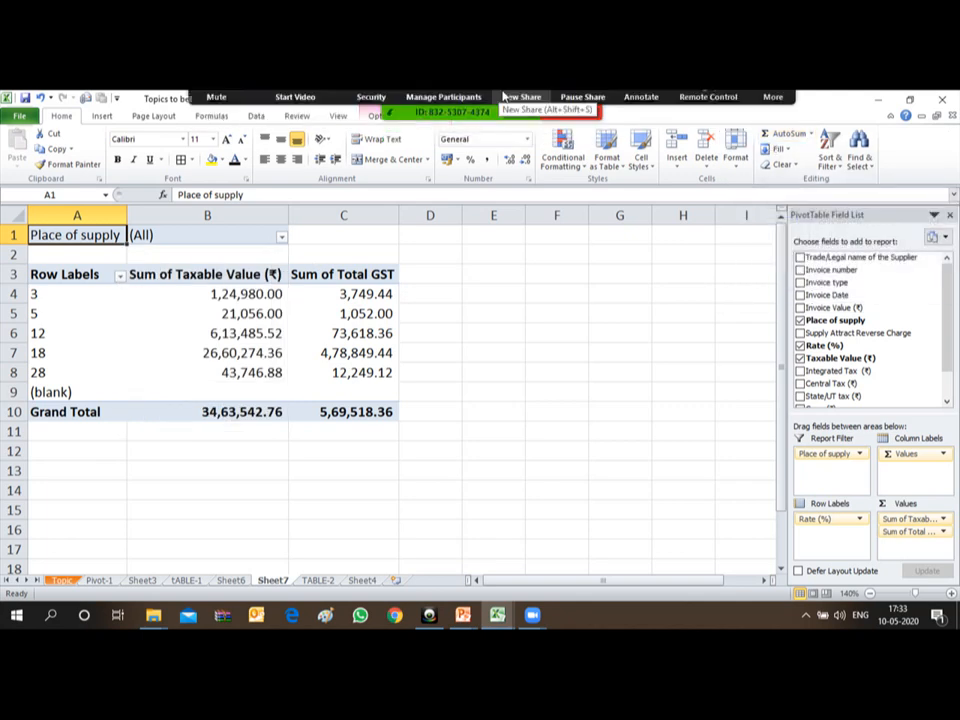
left_click(772, 112)
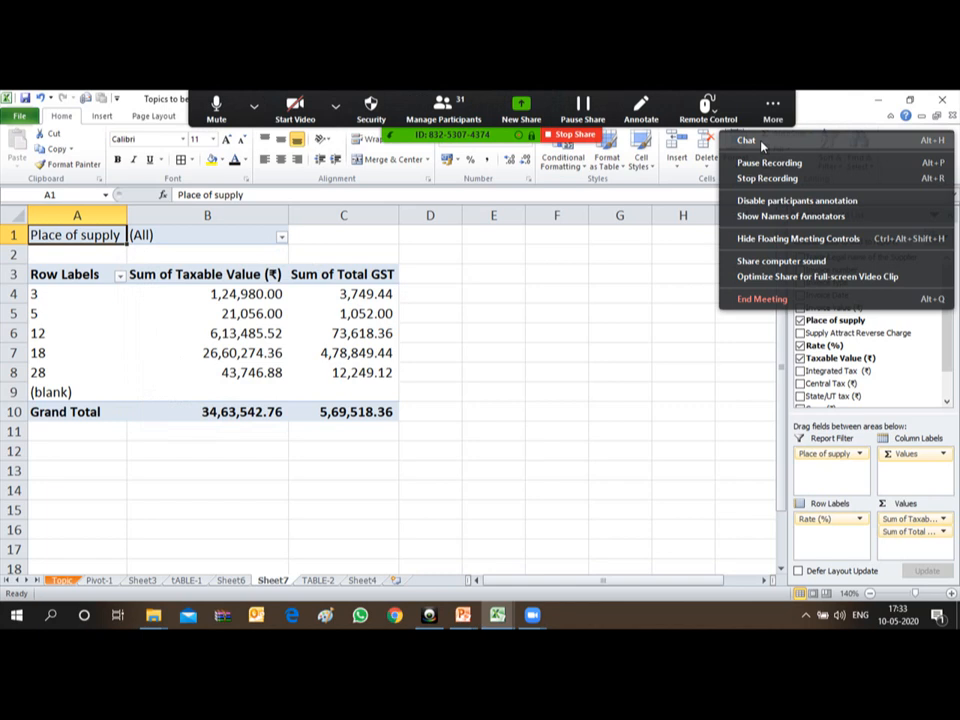
left_click(763, 146)
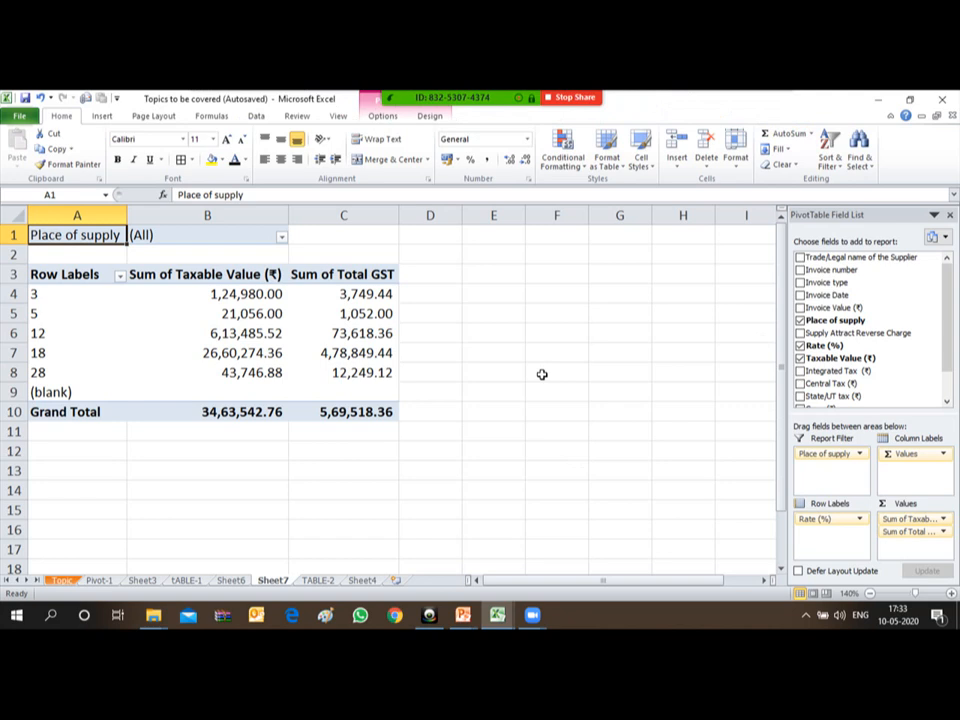
- Filter the pivot table's Place of supply to CHENNAI and DELHI, allowing multiple items
key("Right")
key("alt+Down")
key("Down")
key("Down")
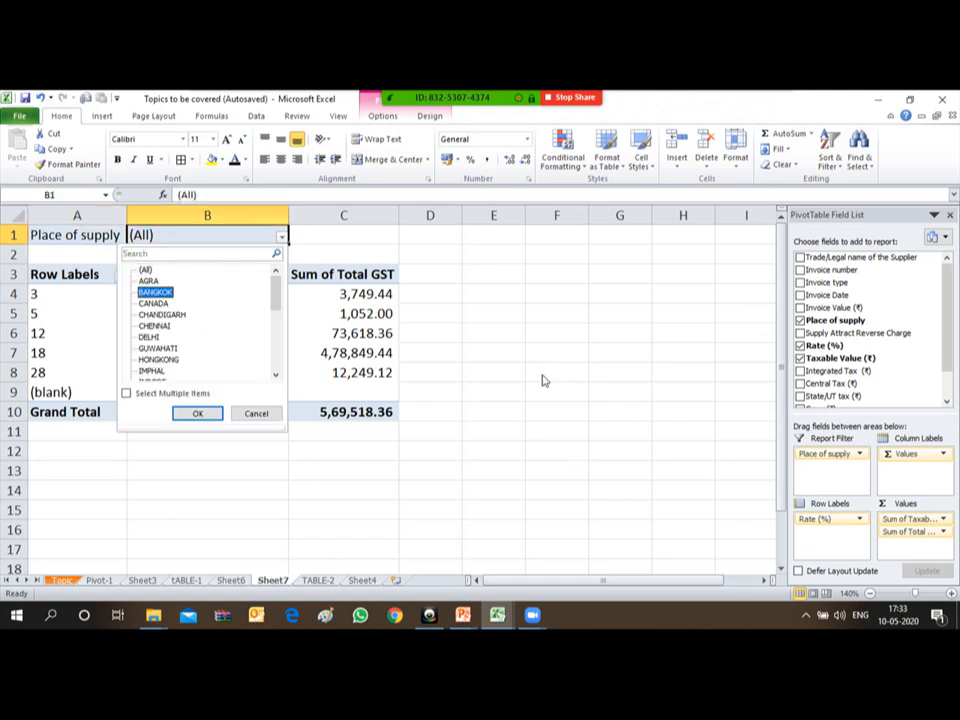
left_click(127, 394)
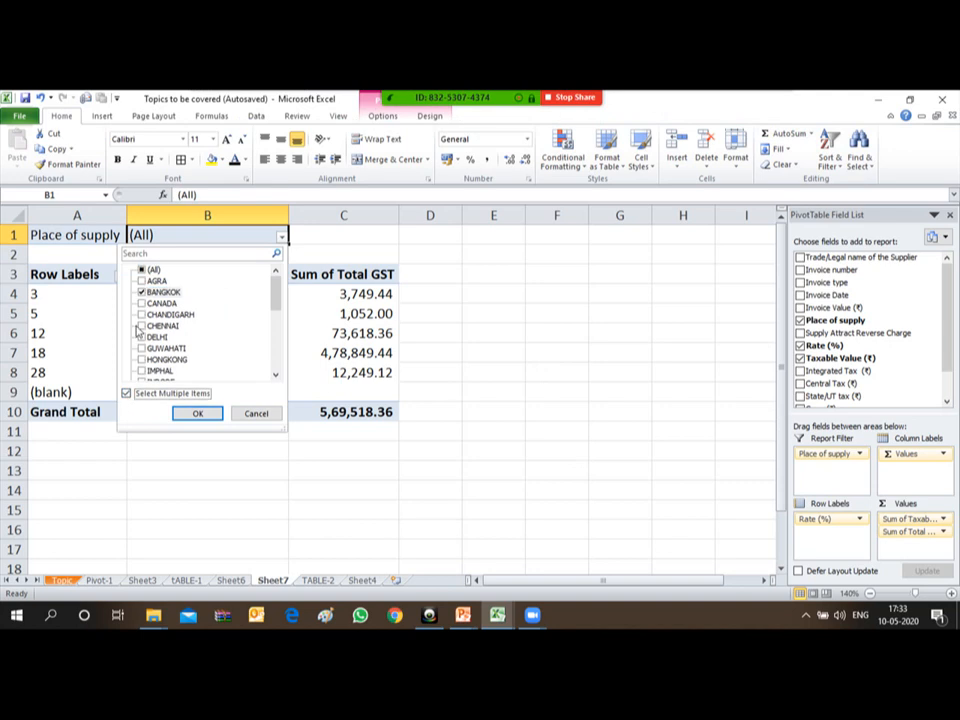
left_click(153, 270)
left_click(142, 270)
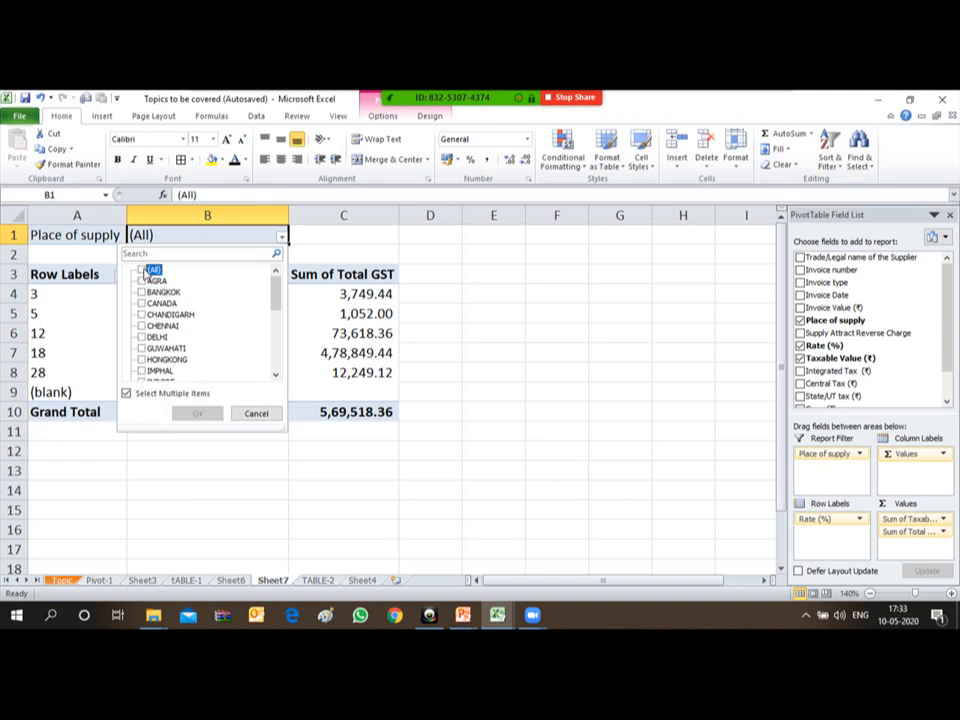
left_click(158, 326)
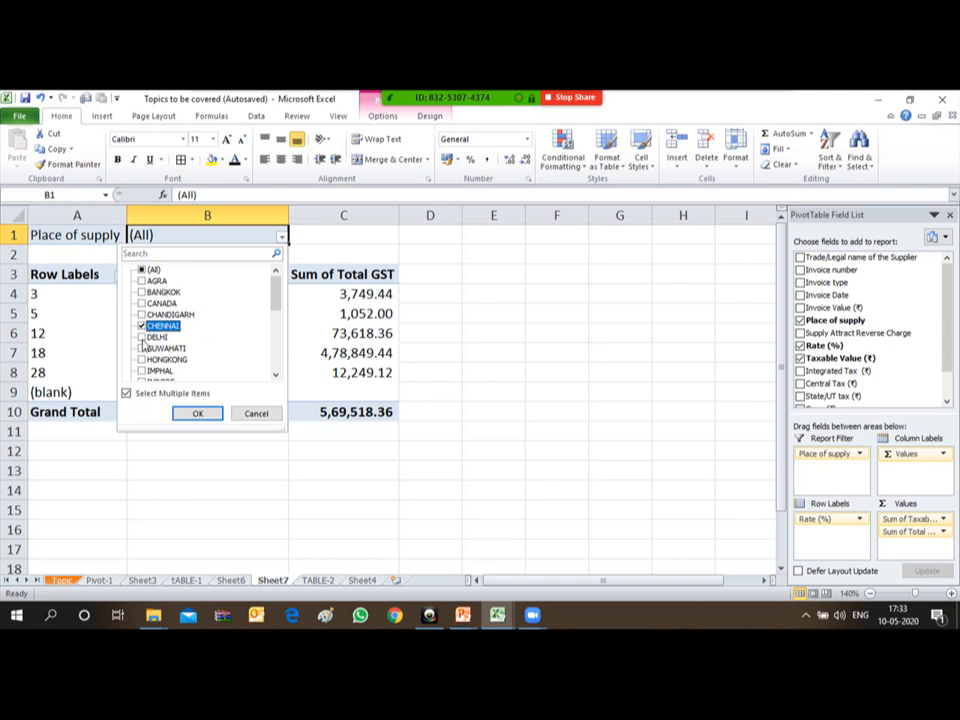
left_click(156, 337)
left_click(194, 414)
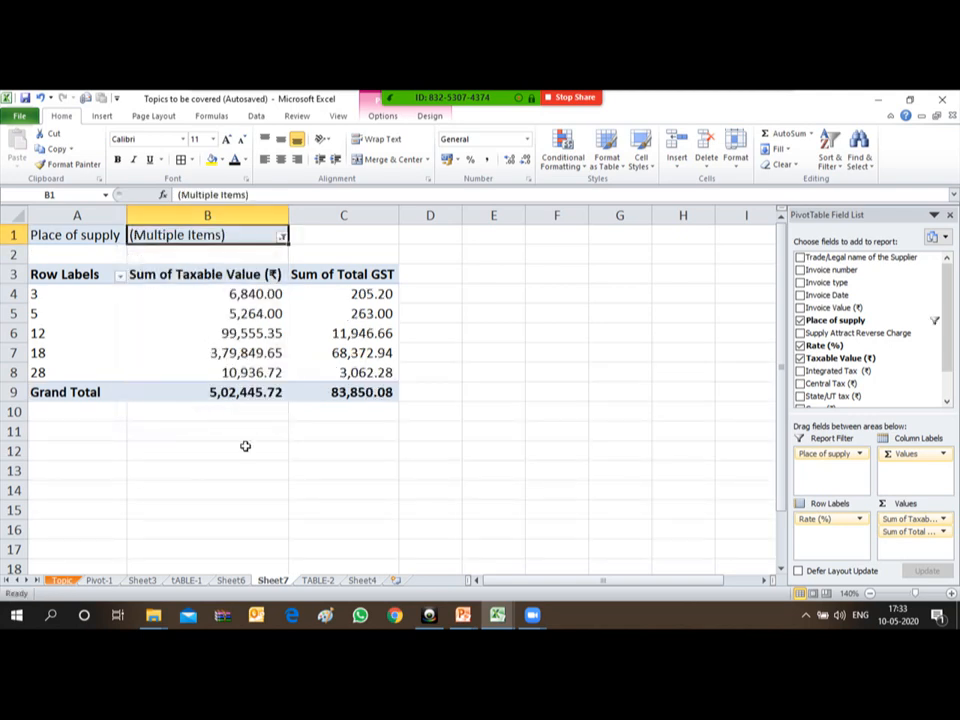
left_click(184, 409)
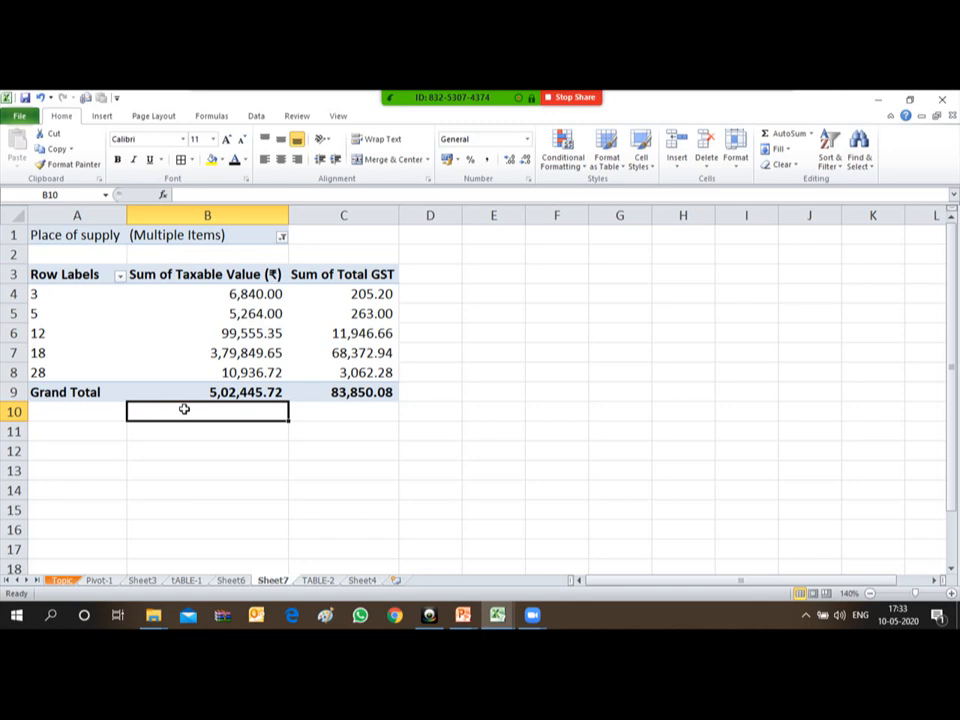
- Filter the Place of supply column in TABLE-2 to show only CHENNAI and DELHI
key("ctrl+Page_Down")
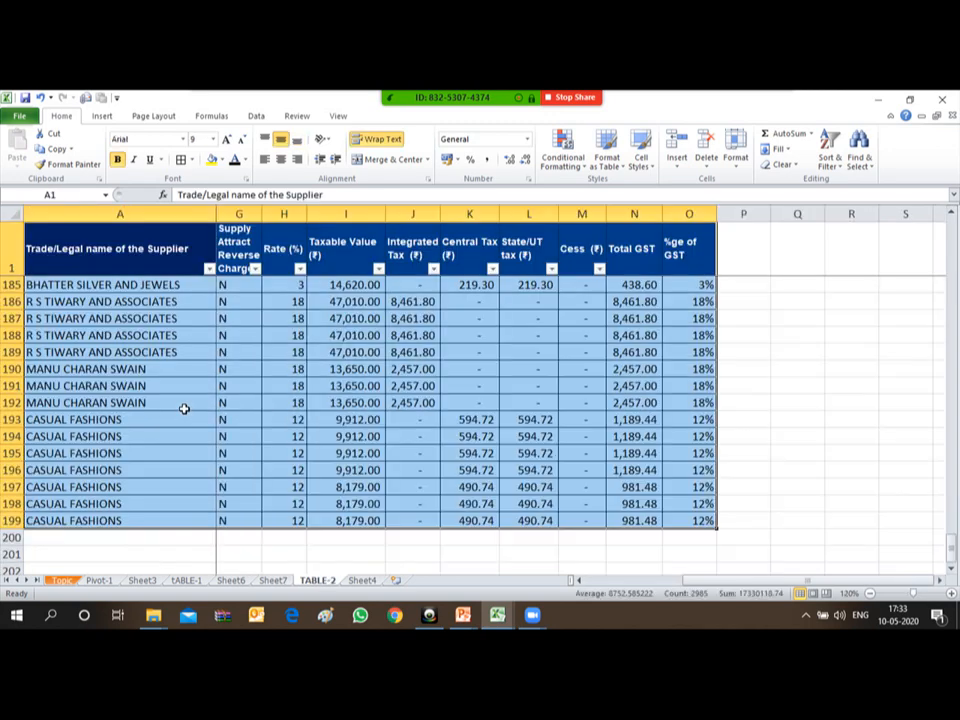
key("ctrl+Home")
key("Up")
key("Right")
key("Right")
key("Right")
key("Right")
key("Right")
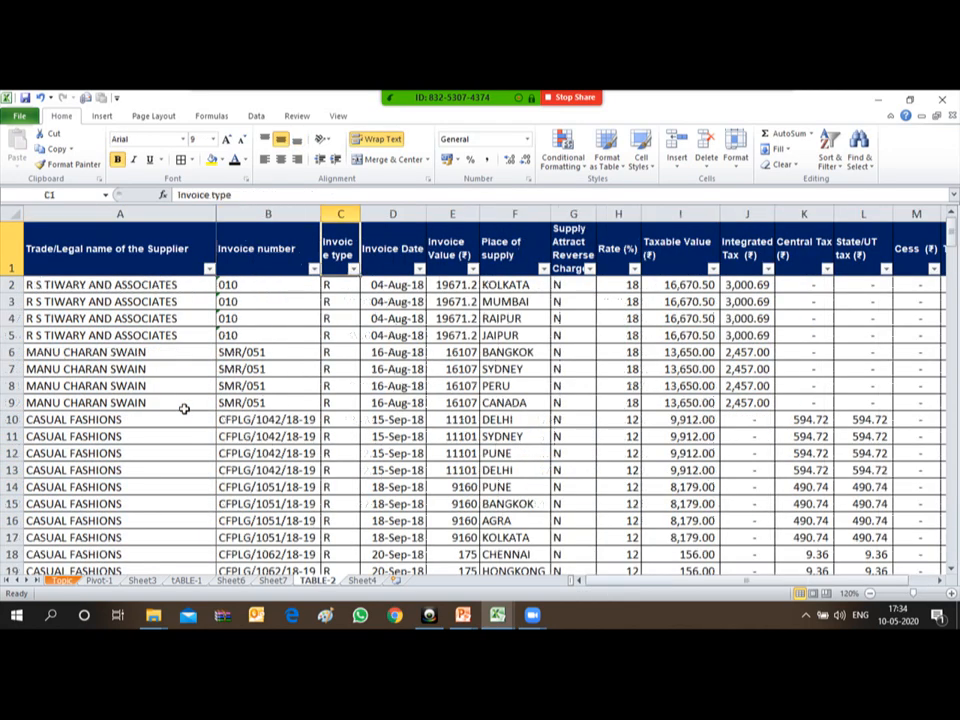
key("alt+Down")
key("Down")
key("Down")
key("Down")
key("Down")
key("Down")
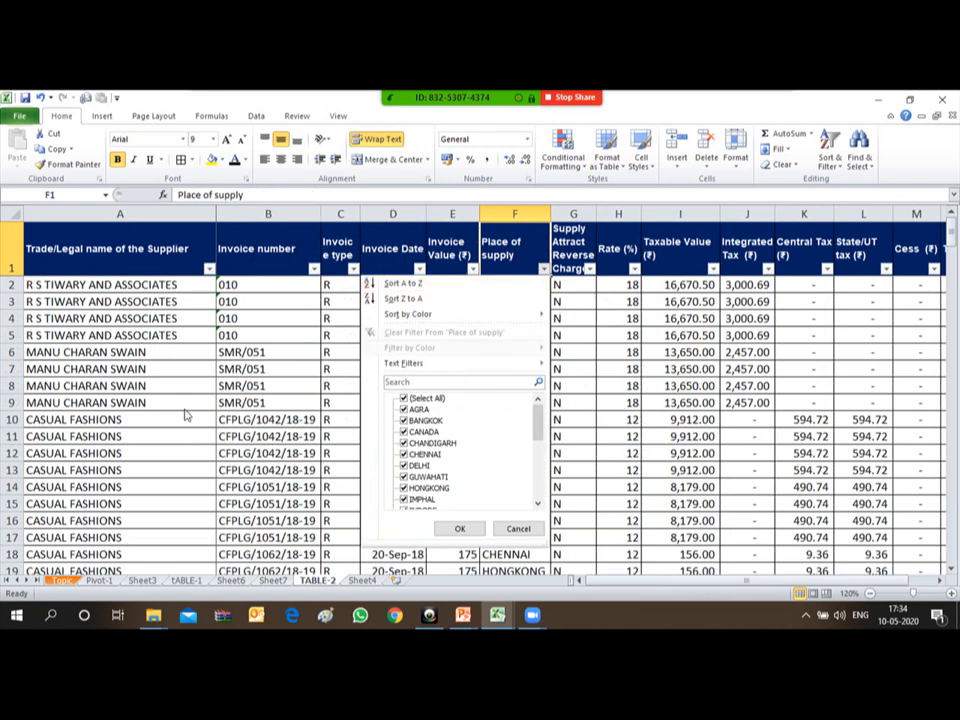
key("space")
key("Down")
key("Down")
key("Down")
key("Down")
key("Down")
key("space")
key("Down")
key("space")
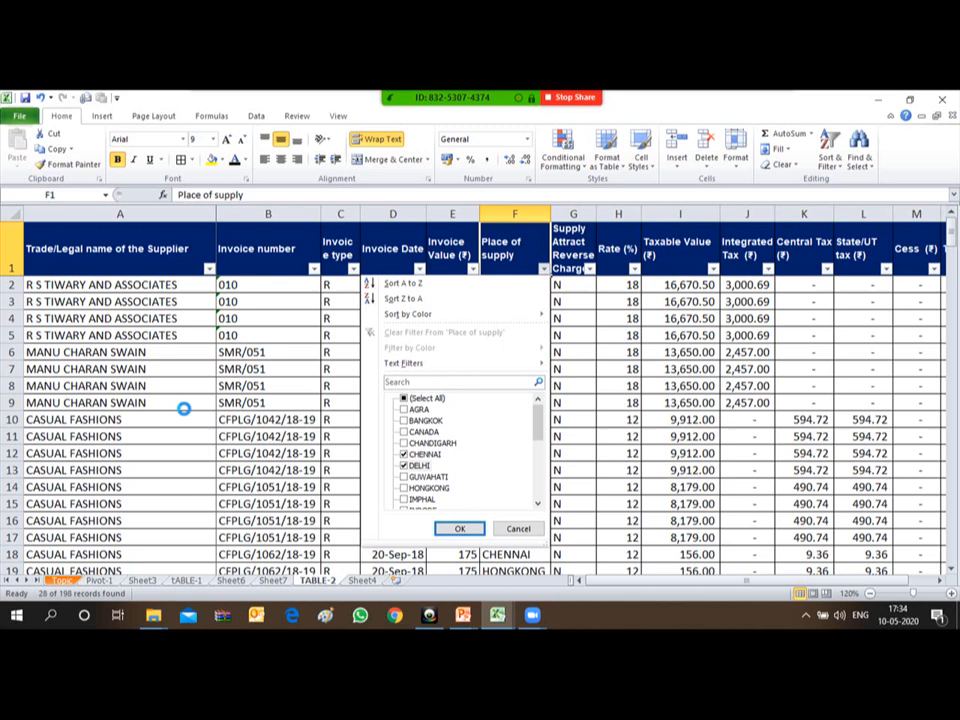
key("Return")
- Check the sum of TABLE-2's filtered Taxable Value column against the grand total of the pivot table on Sheet7
key("Down")
key("Right")
key("Right")
key("Right")
key("ctrl+shift+Down")
scroll(184, 408, "down", 1)
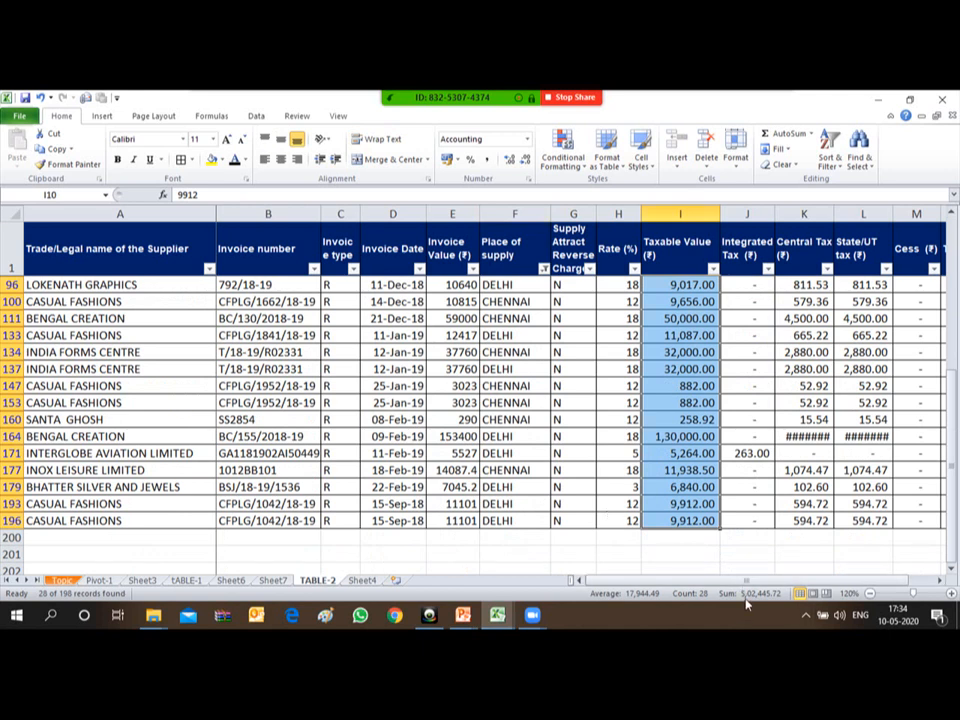
left_click(276, 581)
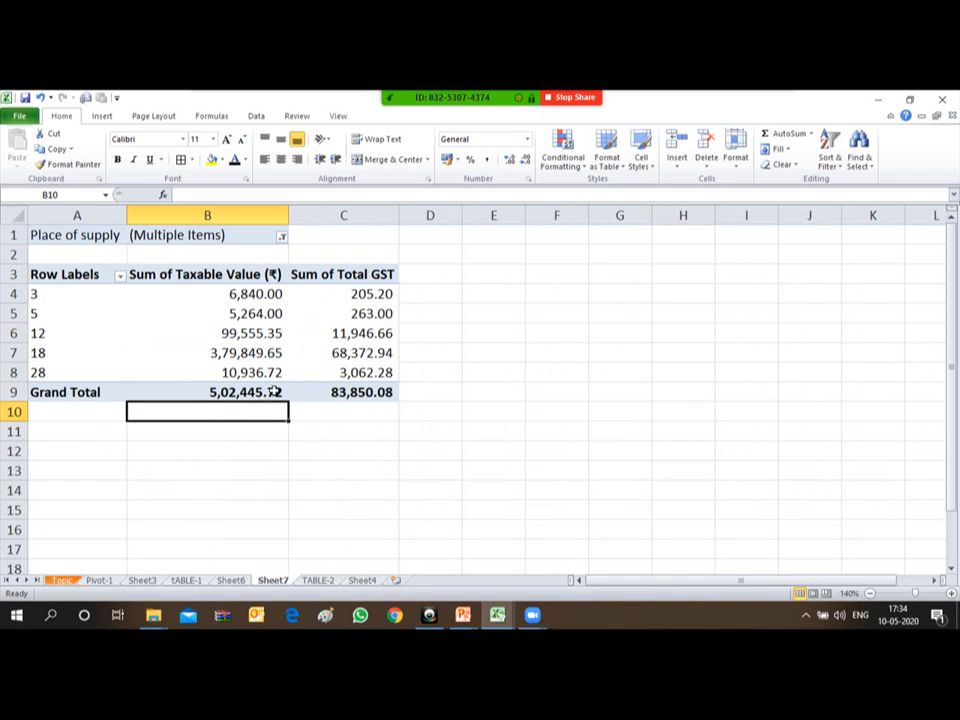
- Reset the pivot table's Place of supply filter to include all places
left_click(302, 228)
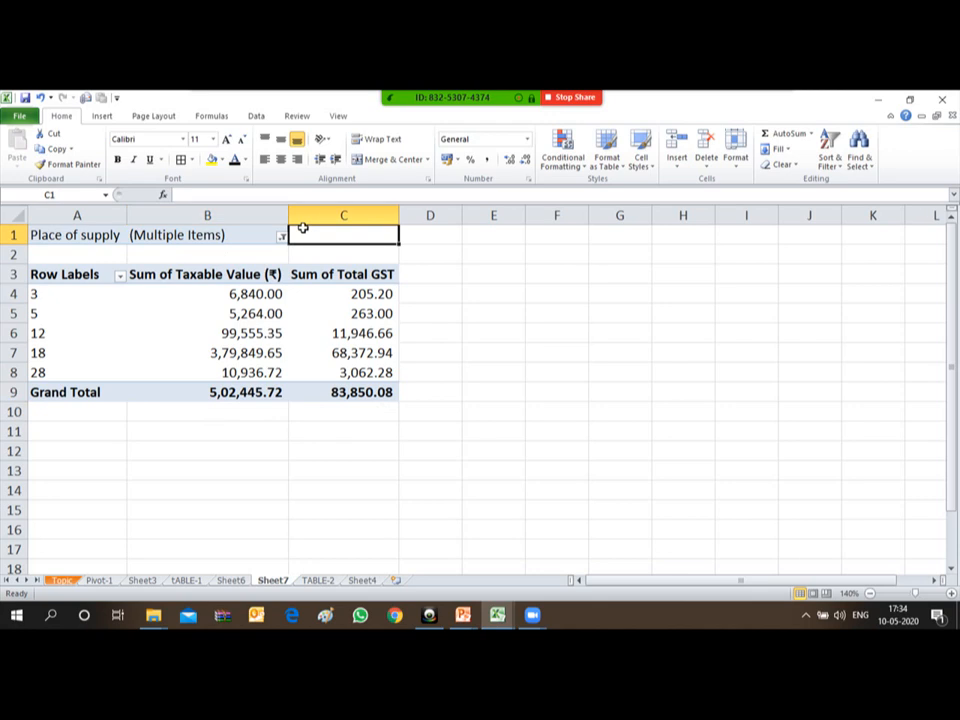
key("Left")
key("alt+Down")
key("Down")
key("Down")
key("Down")
key("Down")
key("Down")
key("Down")
key("Up")
key("Up")
key("Up")
key("Up")
key("Up")
key("space")
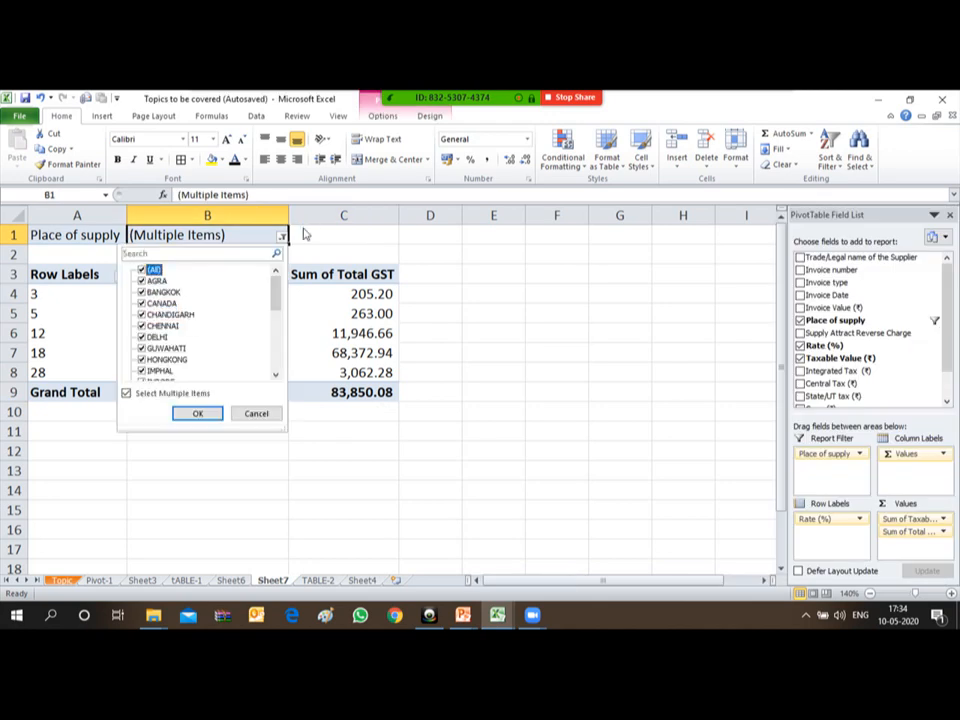
left_click(193, 413)
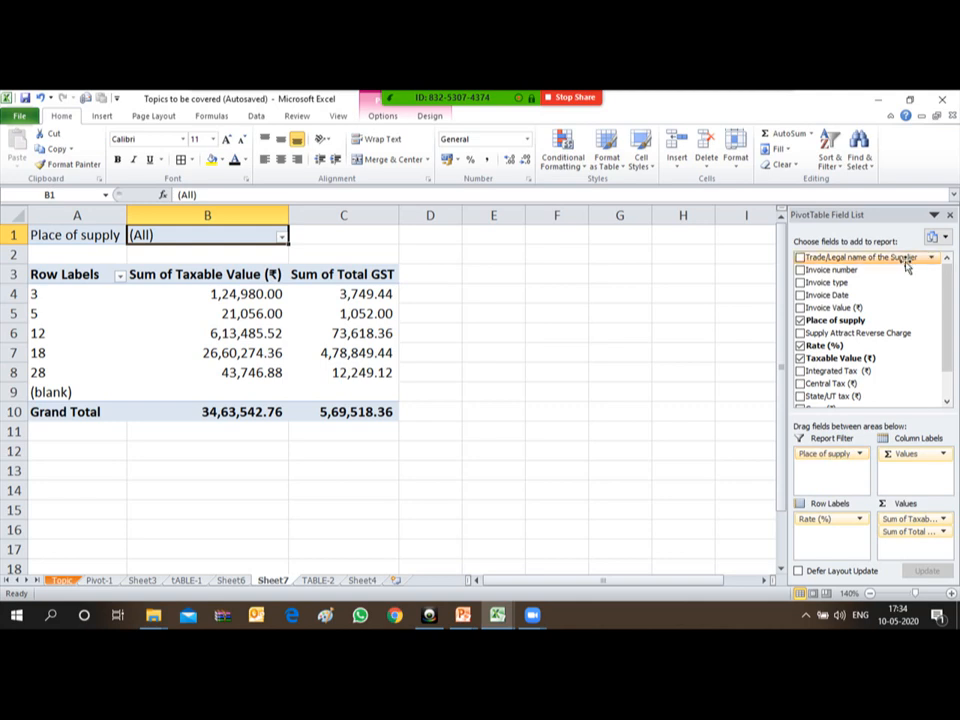
- Add Trade/Legal name of the Supplier as a second report filter and limit Place of supply to AGRA, BANGKOK, CHANDIGARH and DELHI
left_click_drag(905, 263, 840, 478)
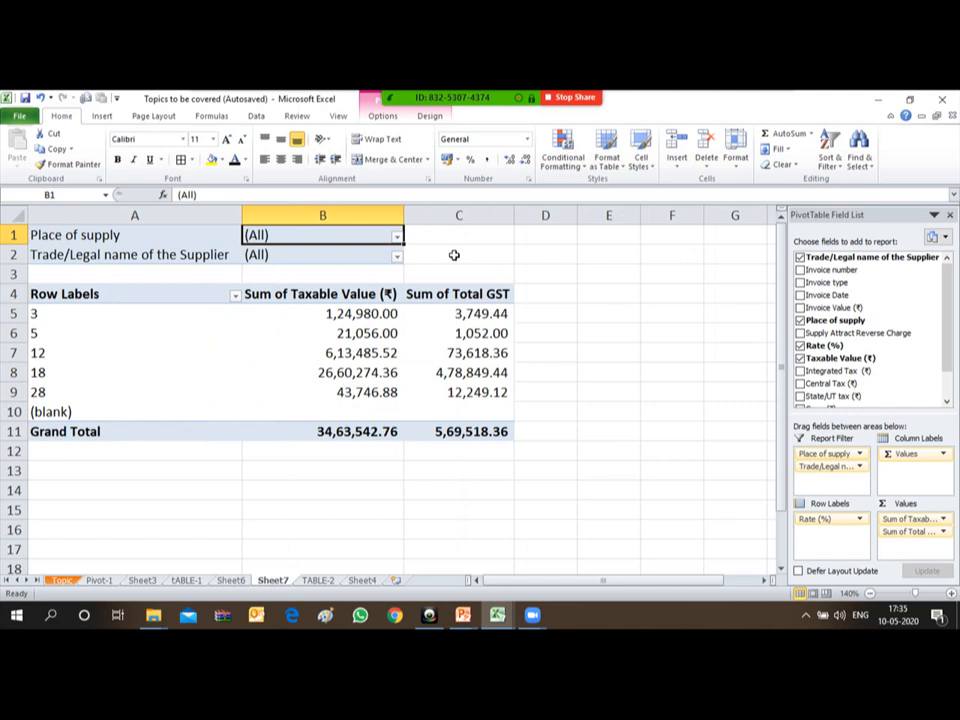
left_click(397, 235)
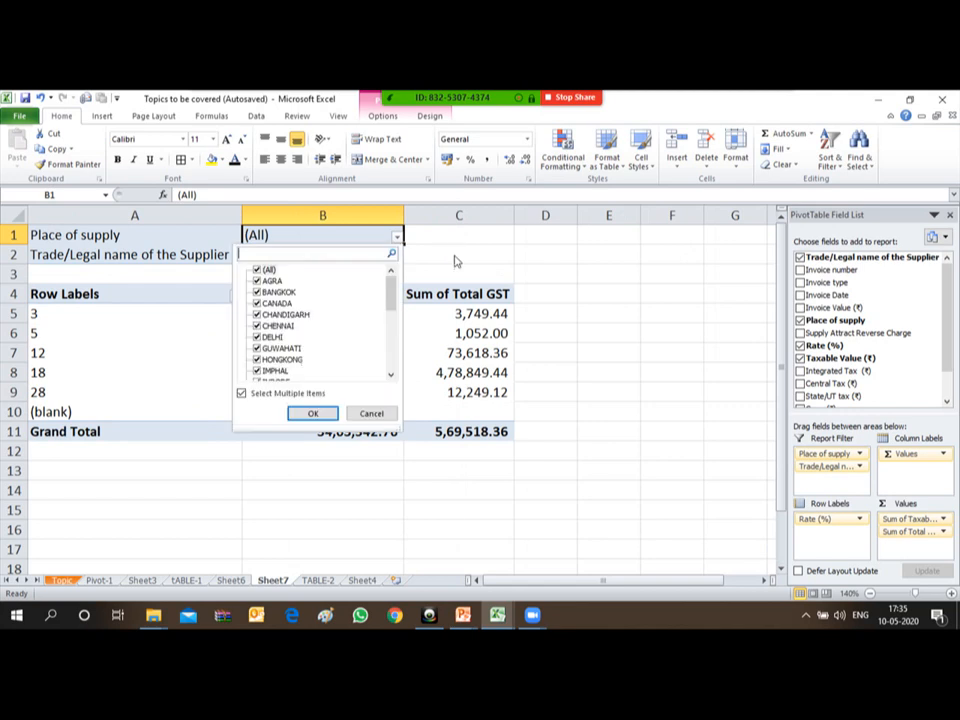
left_click(242, 395)
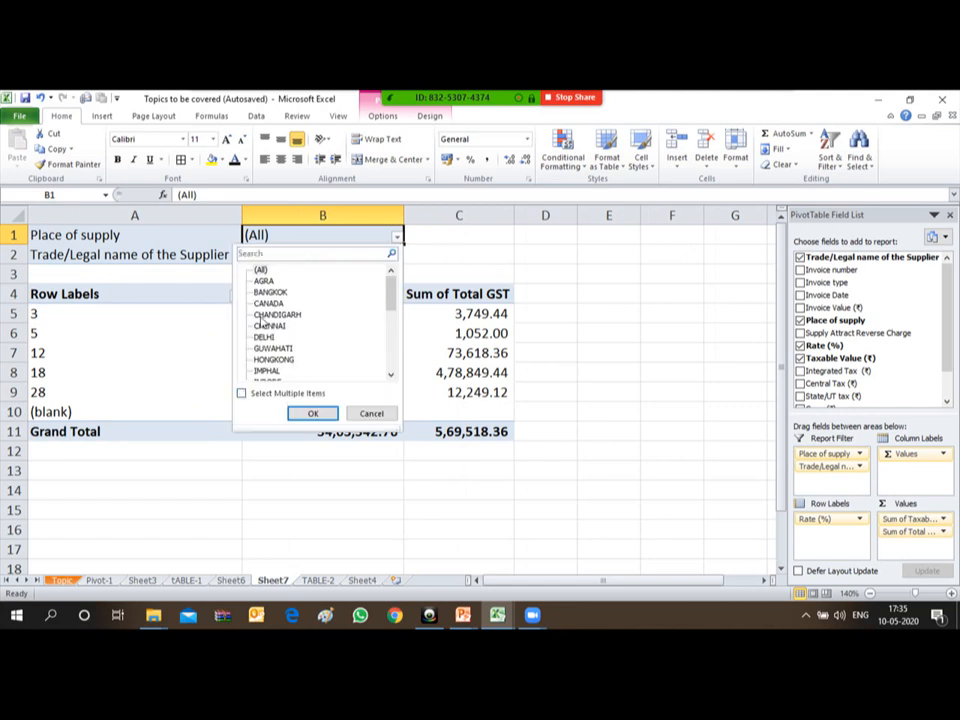
left_click(242, 395)
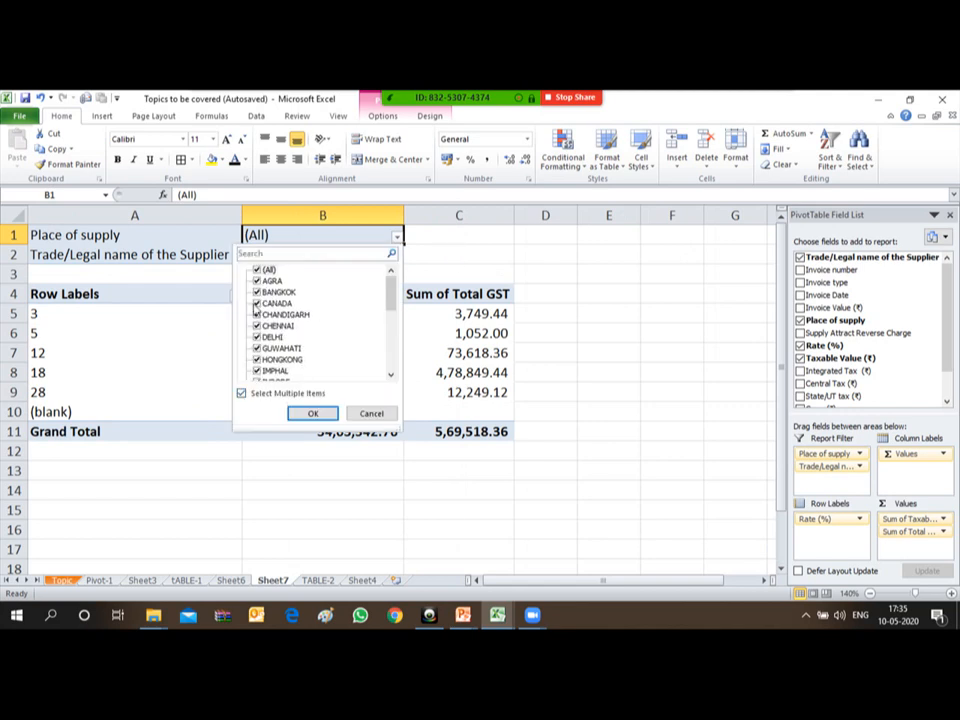
left_click(258, 271)
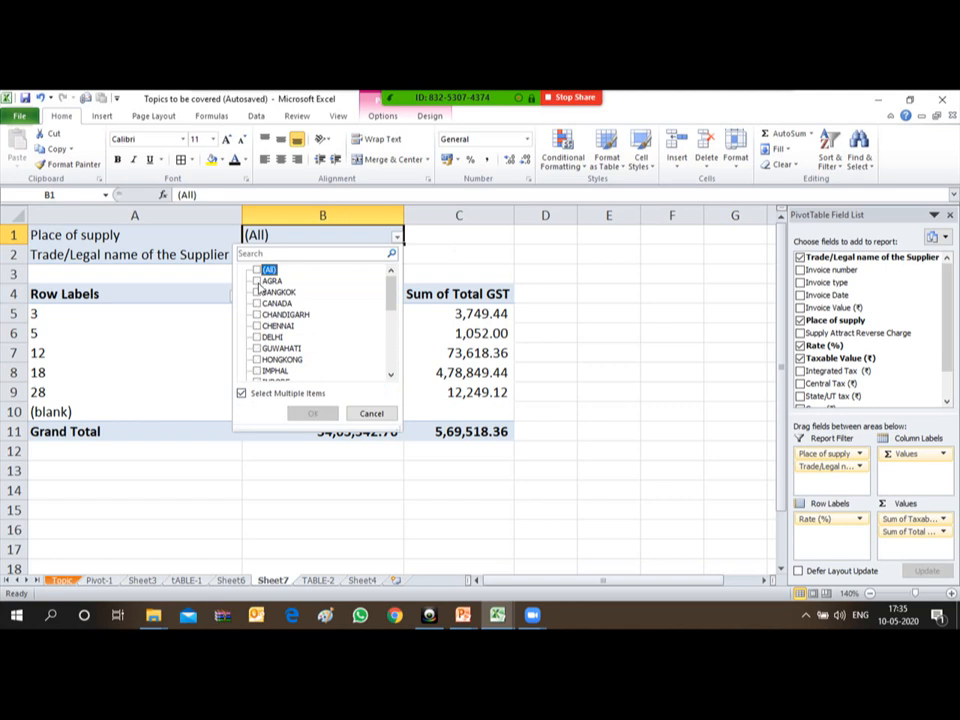
left_click(257, 281)
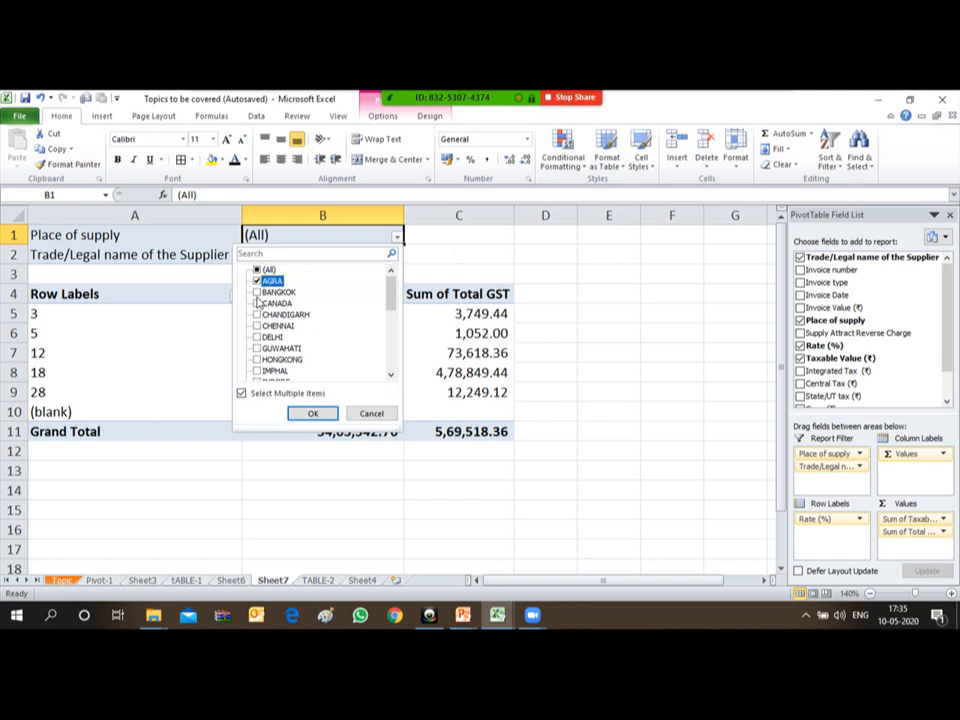
left_click(257, 292)
left_click(257, 314)
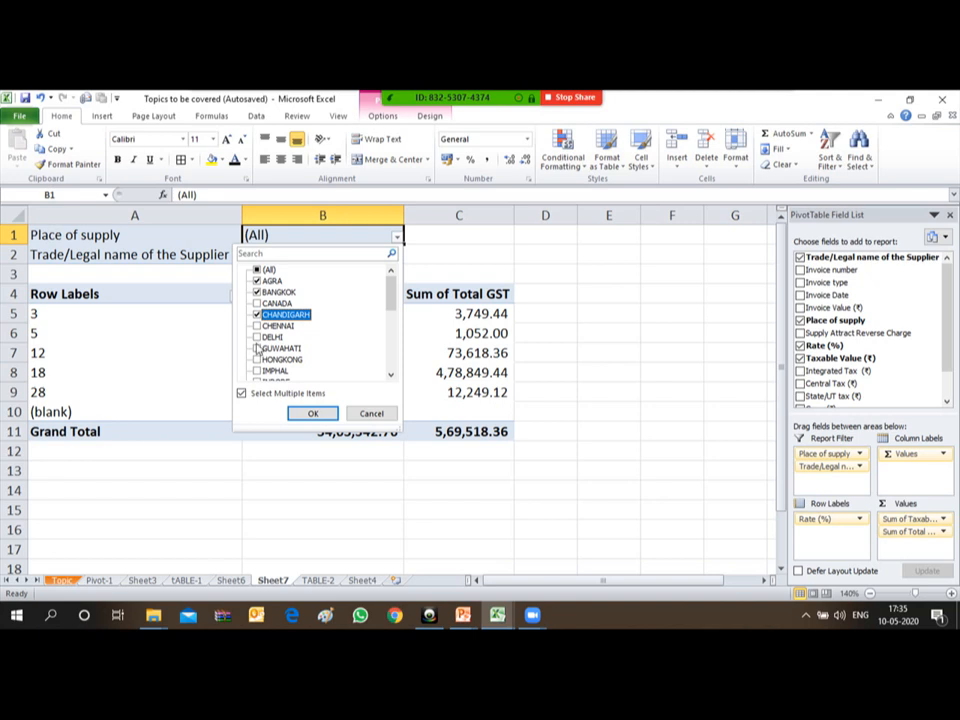
left_click(258, 337)
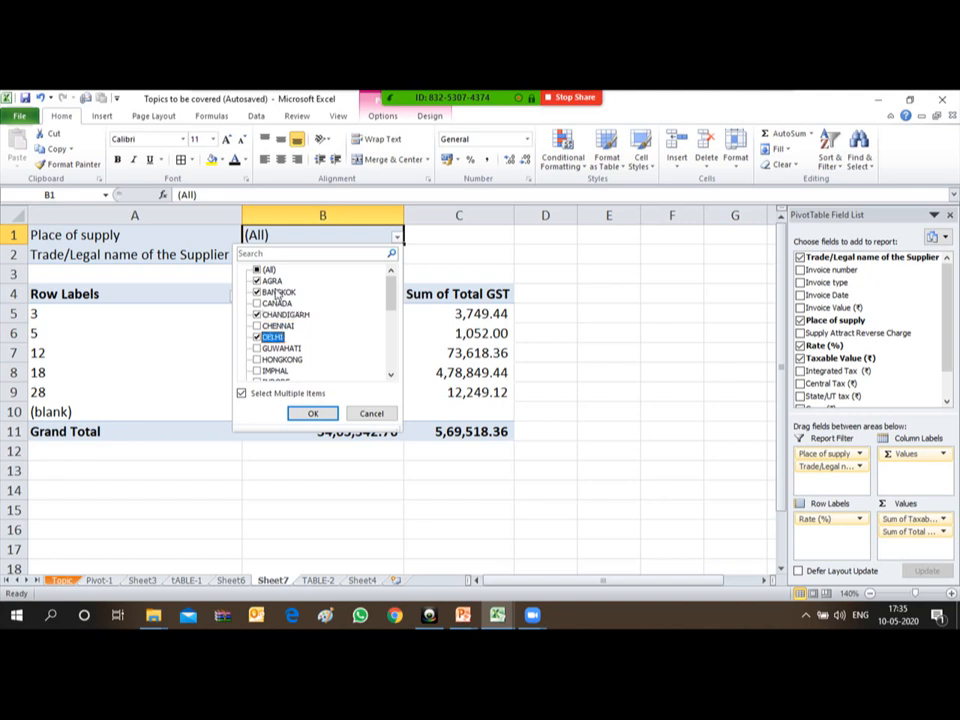
left_click(311, 411)
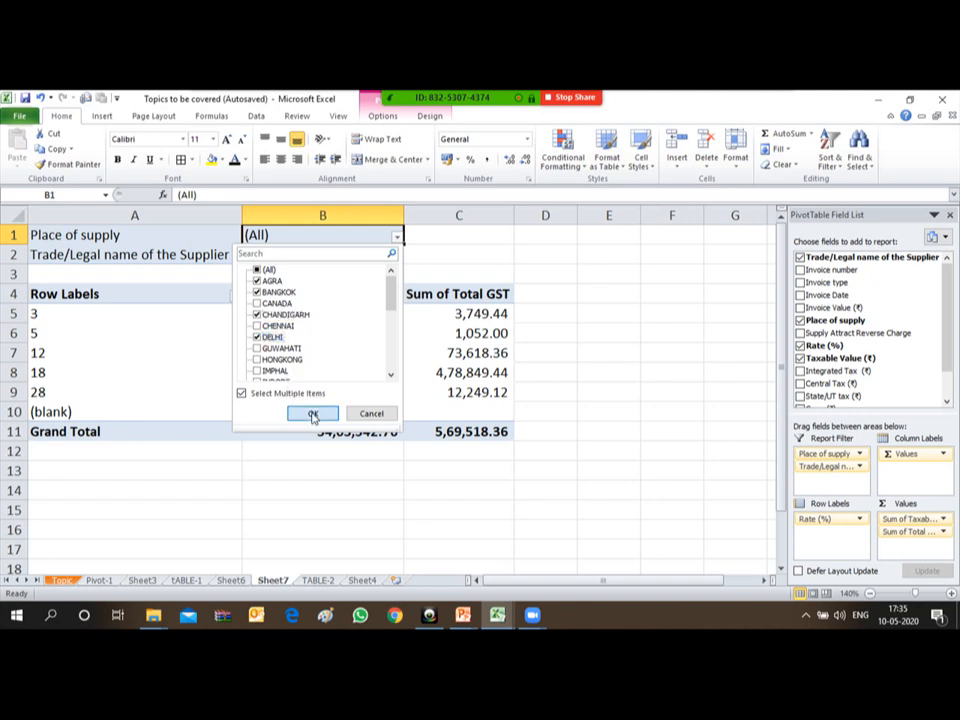
- Filter the pivot table's Trade/Legal name of the Supplier to BENGAL CREATION and CASUAL FASHIONS
key("Down")
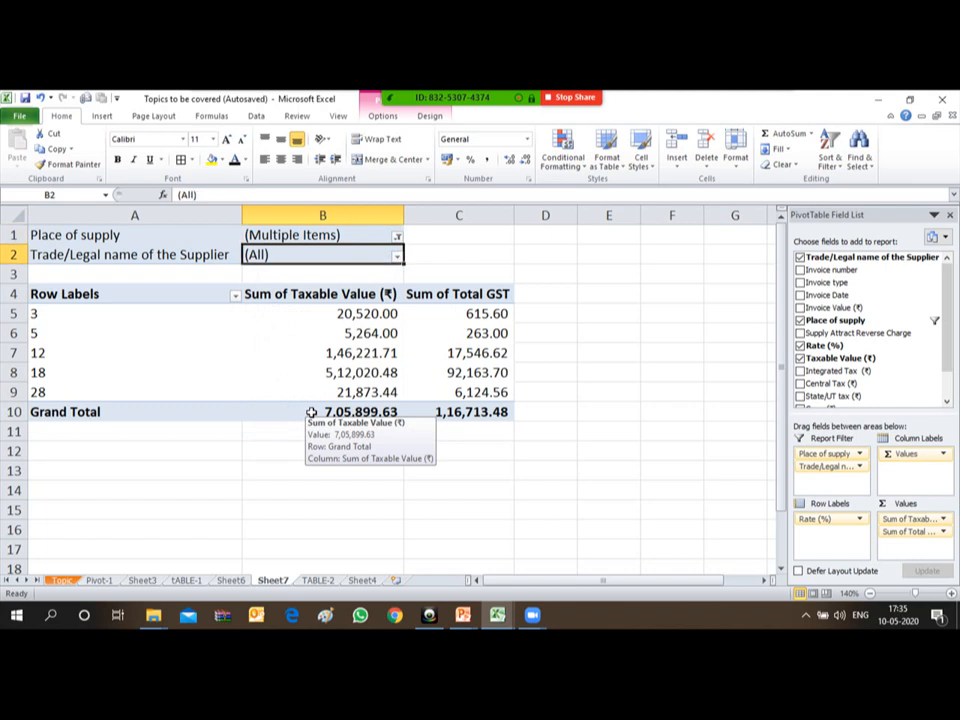
key("alt+Down")
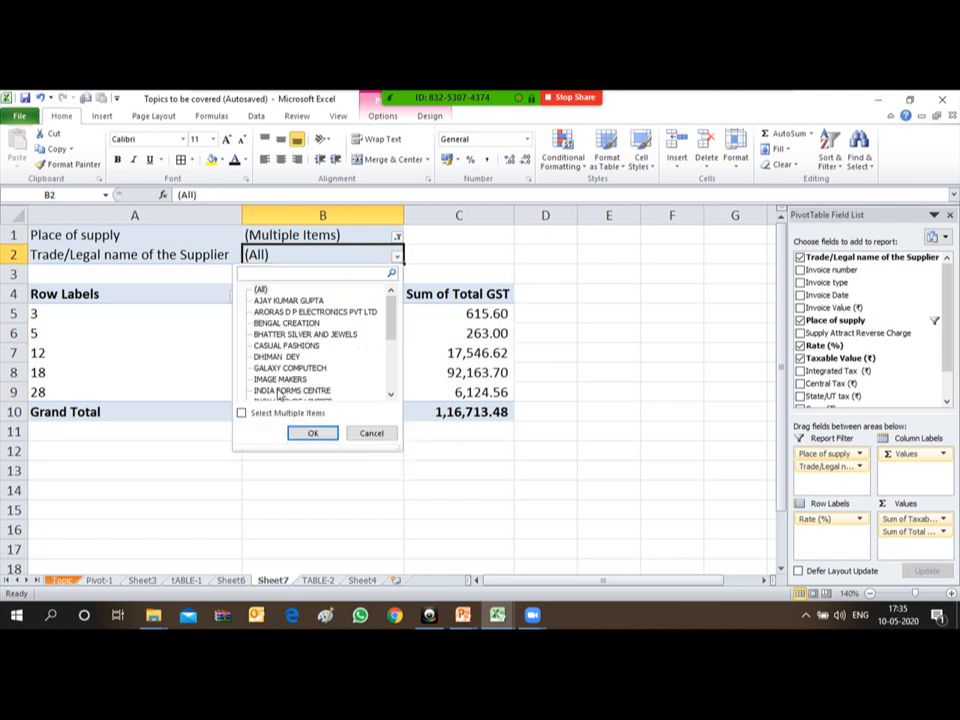
left_click(241, 412)
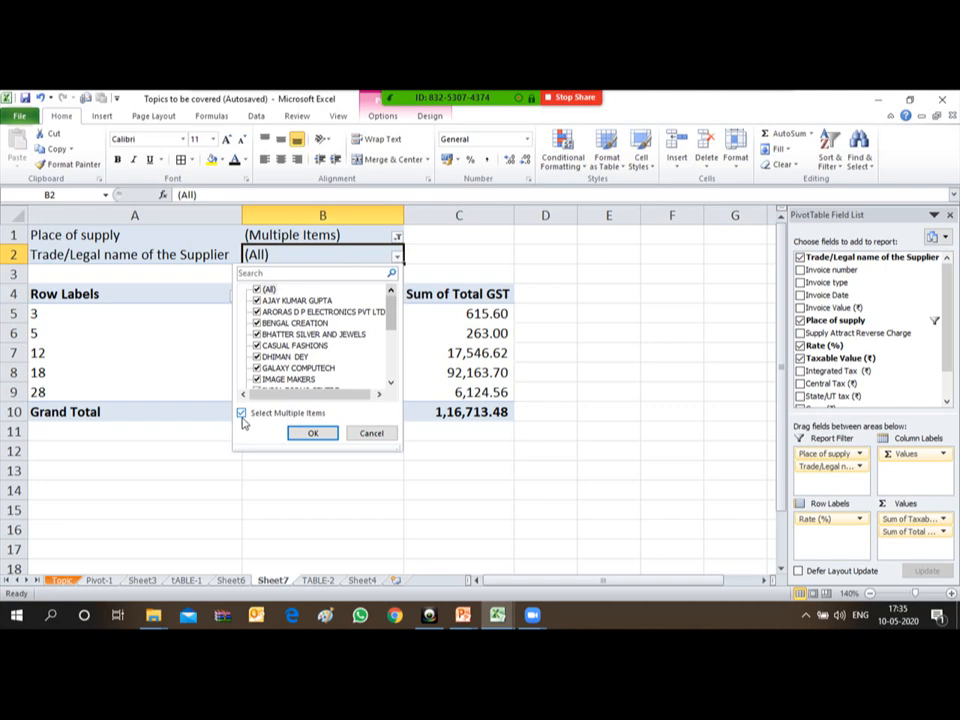
left_click(257, 290)
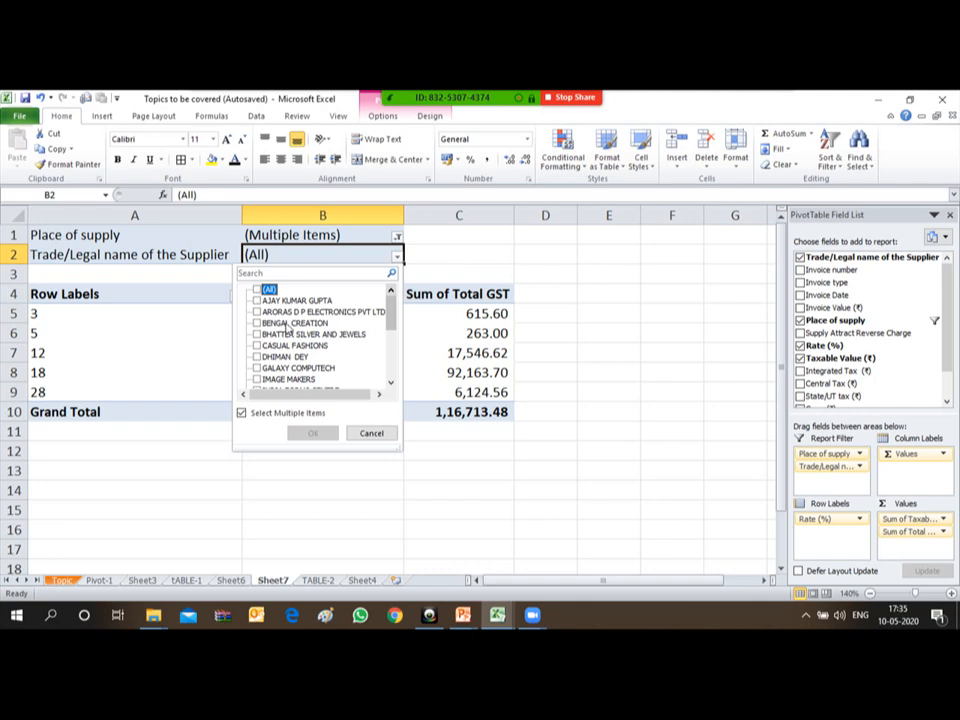
left_click(257, 324)
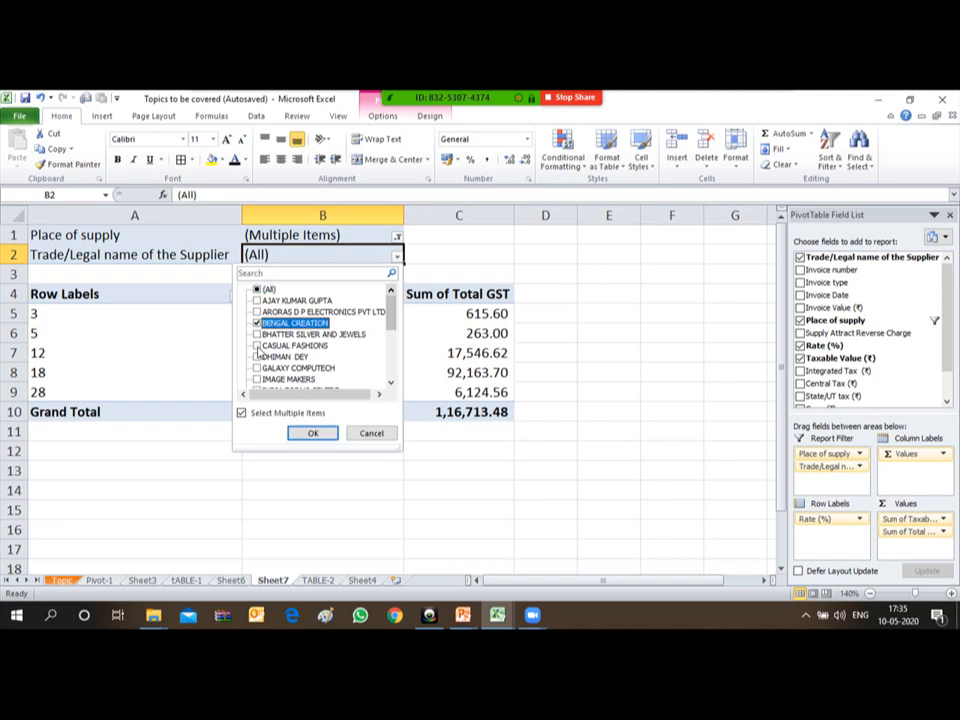
left_click(257, 346)
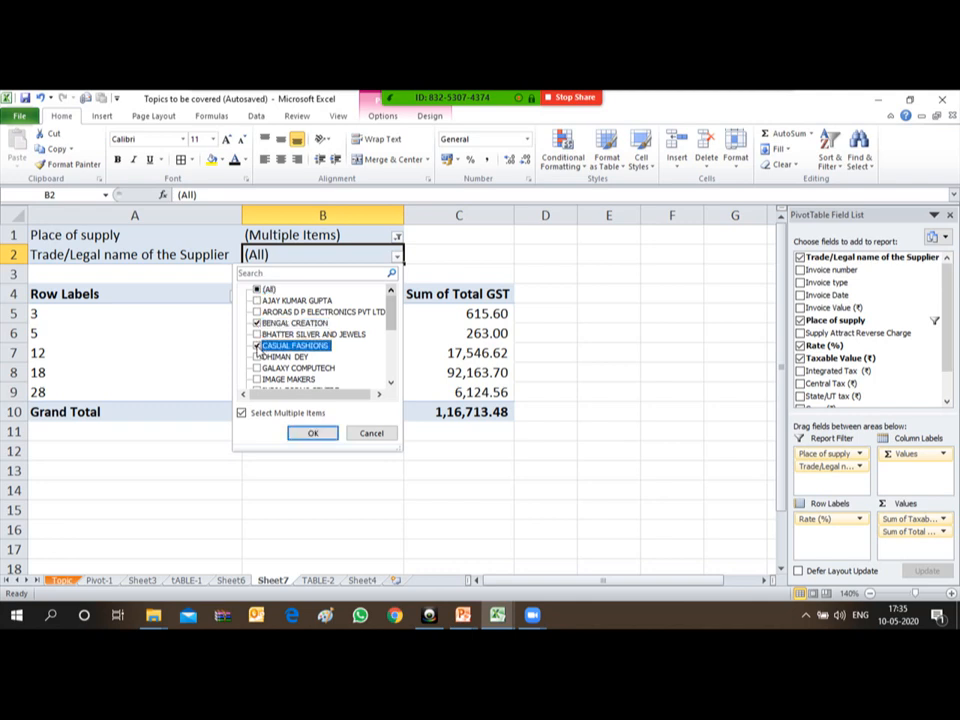
left_click(311, 436)
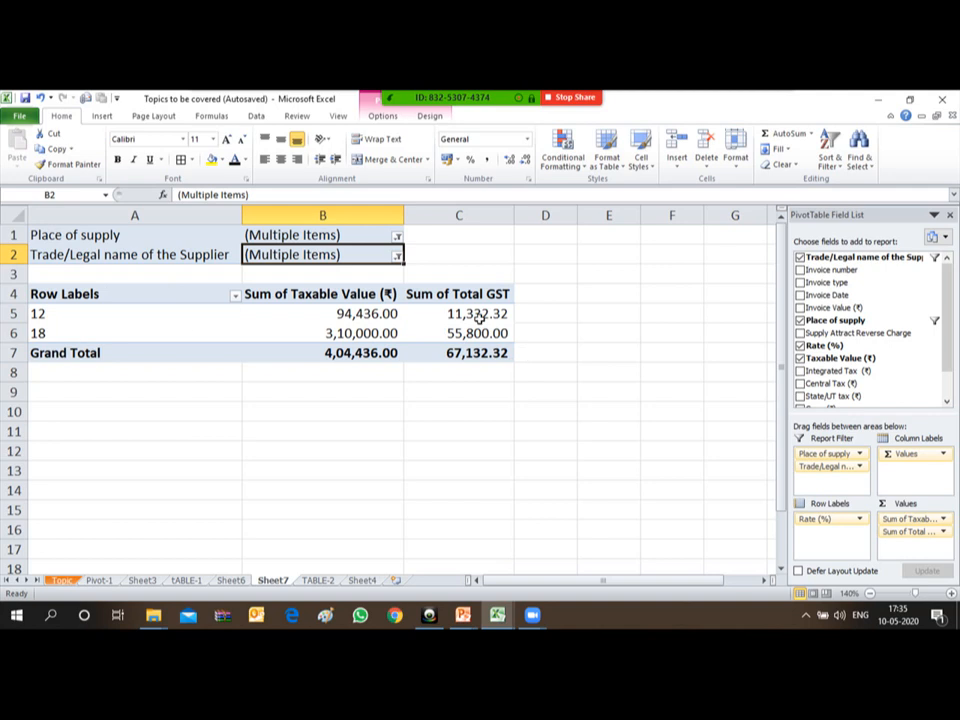
mouse_move(477, 343)
mouse_move(604, 101)
left_click(775, 112)
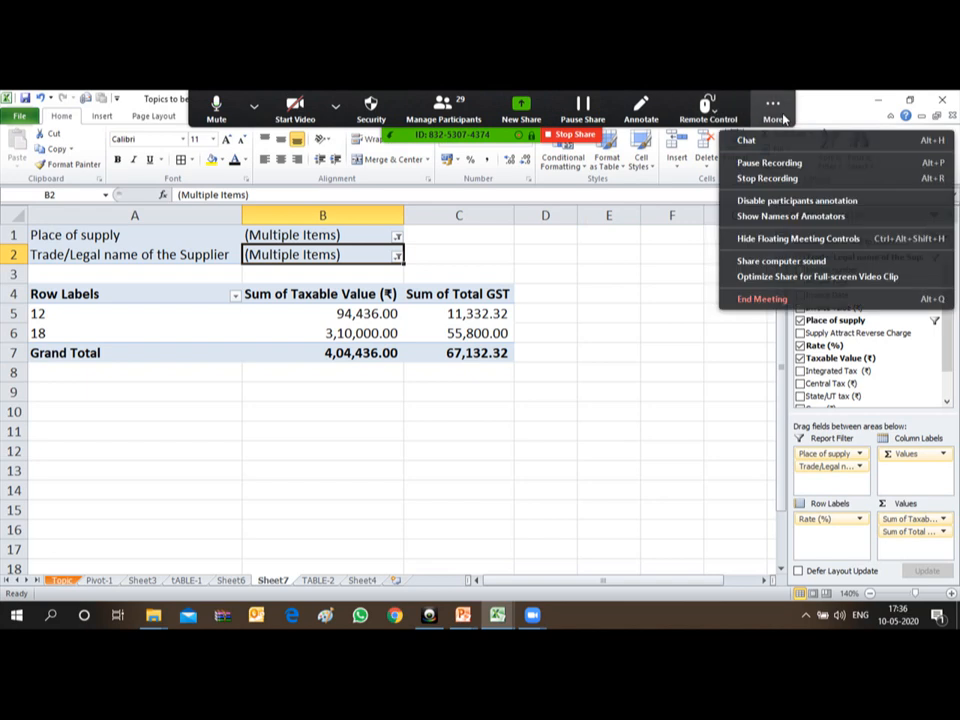
left_click(543, 354)
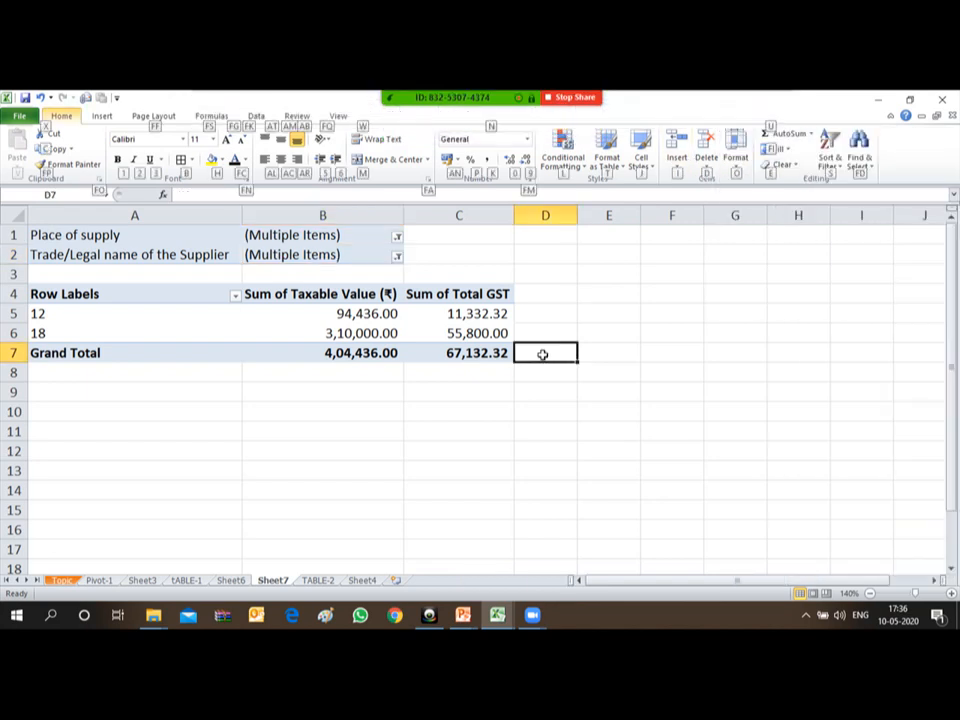
left_click(608, 309)
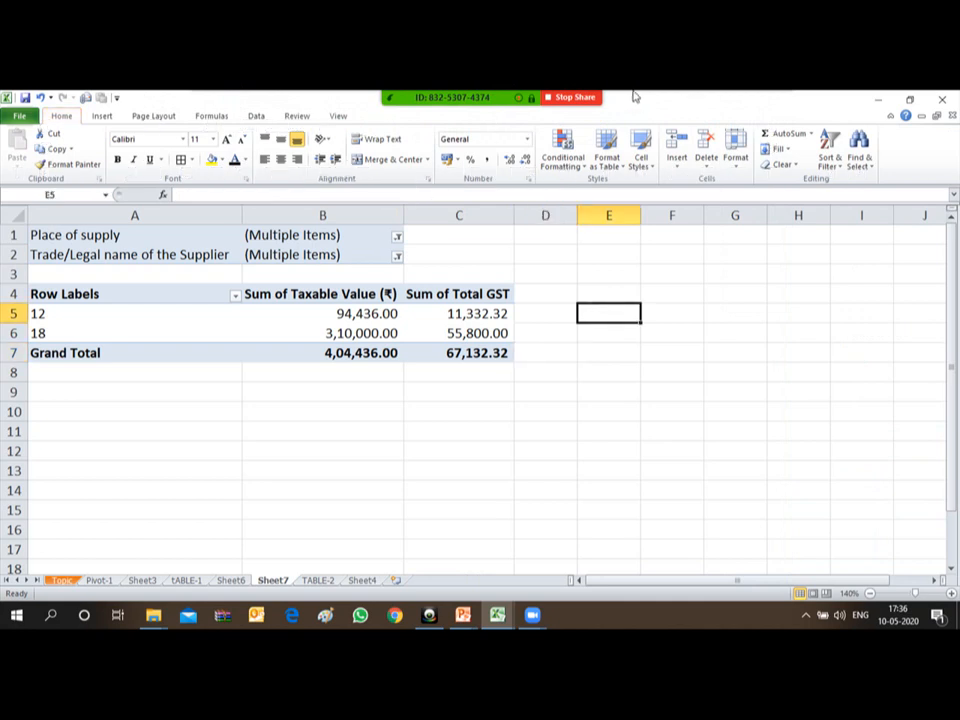
left_click(480, 331)
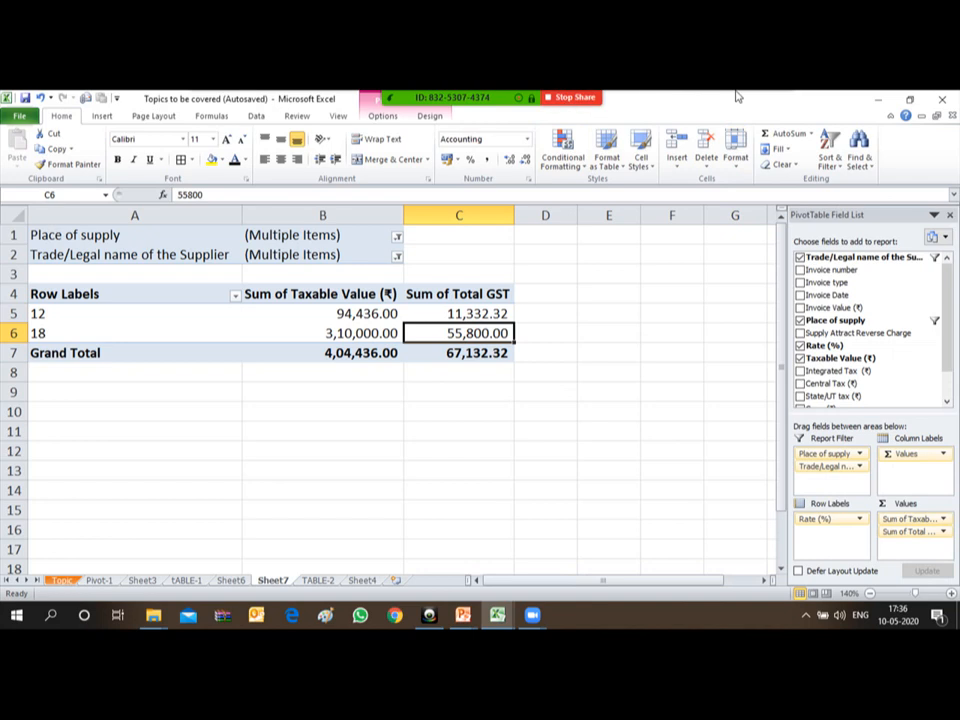
- Open the Zoom meeting chat over the worksheet and set the message recipient to Everyone
left_click(531, 354)
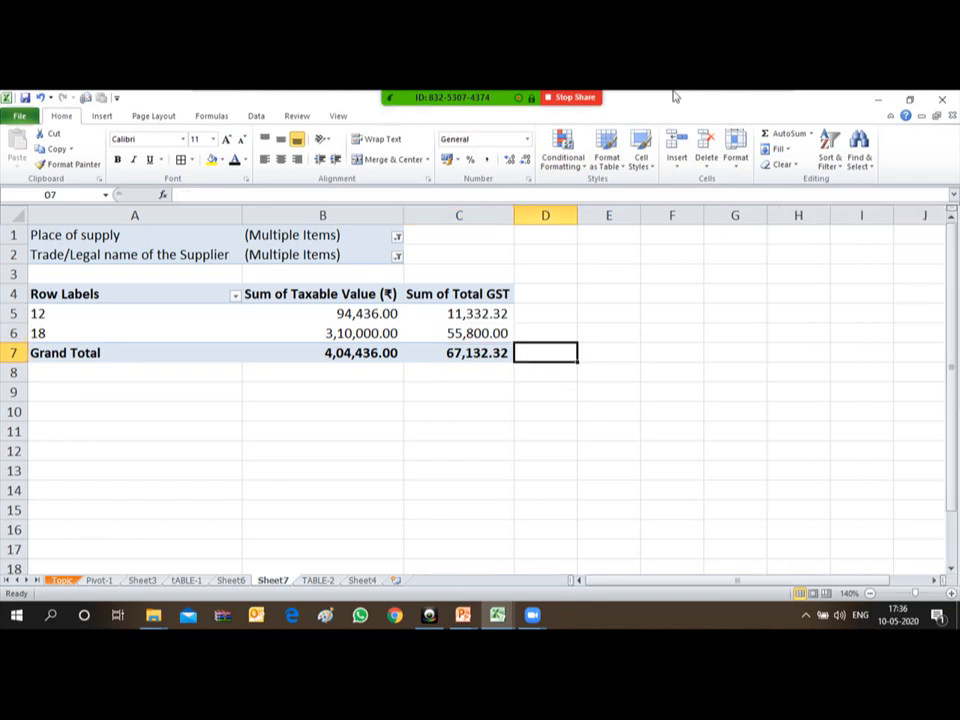
left_click(772, 108)
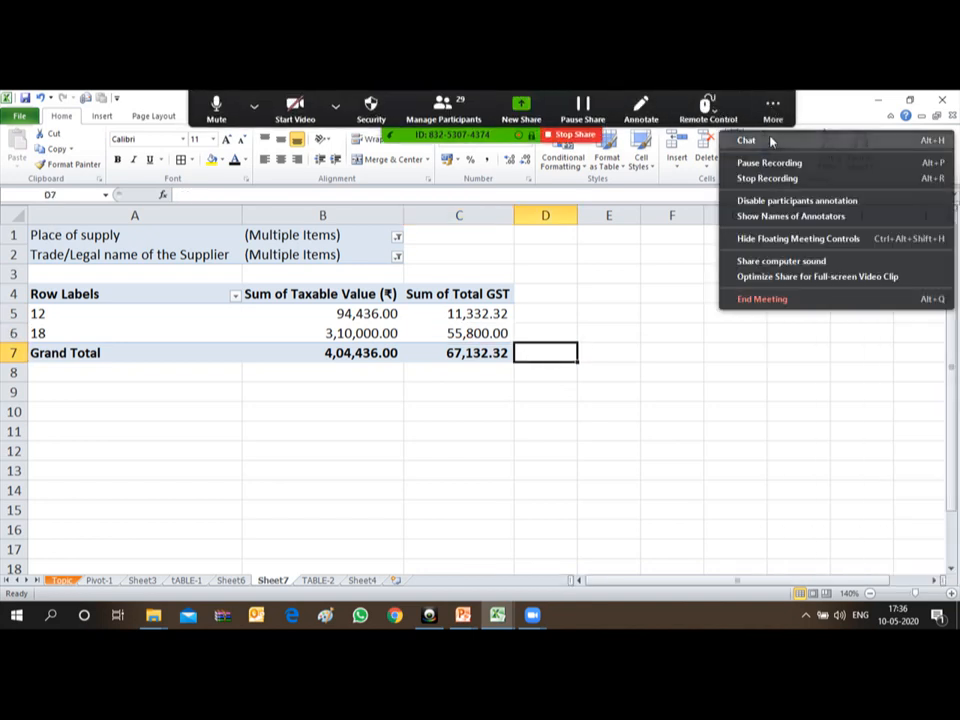
left_click(773, 141)
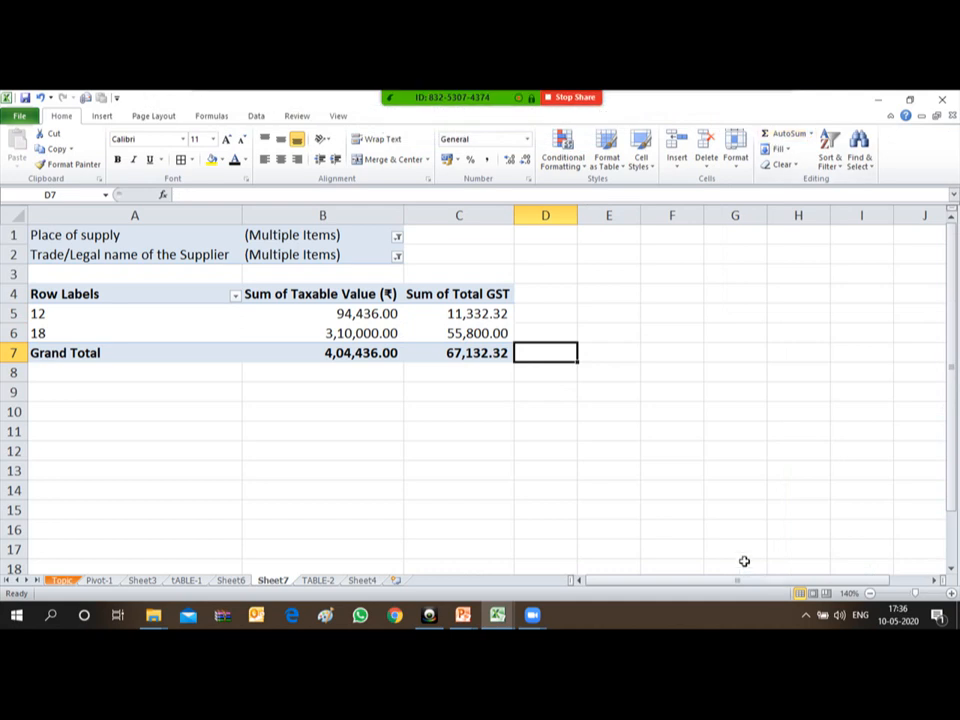
key("alt+Tab")
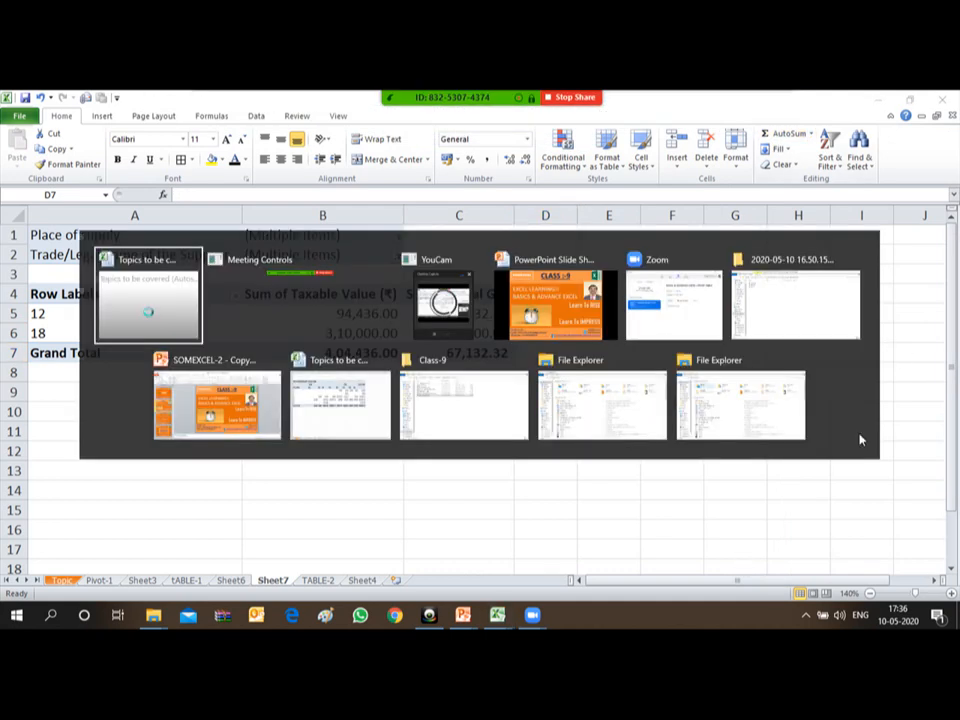
key("alt+Tab")
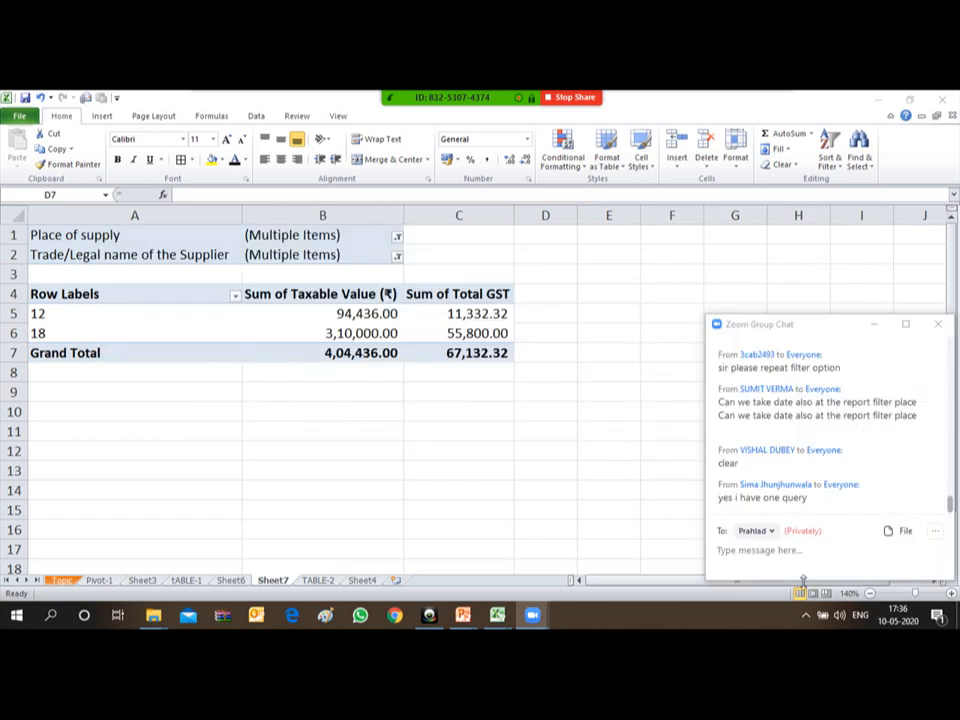
left_click(772, 532)
left_click(790, 358)
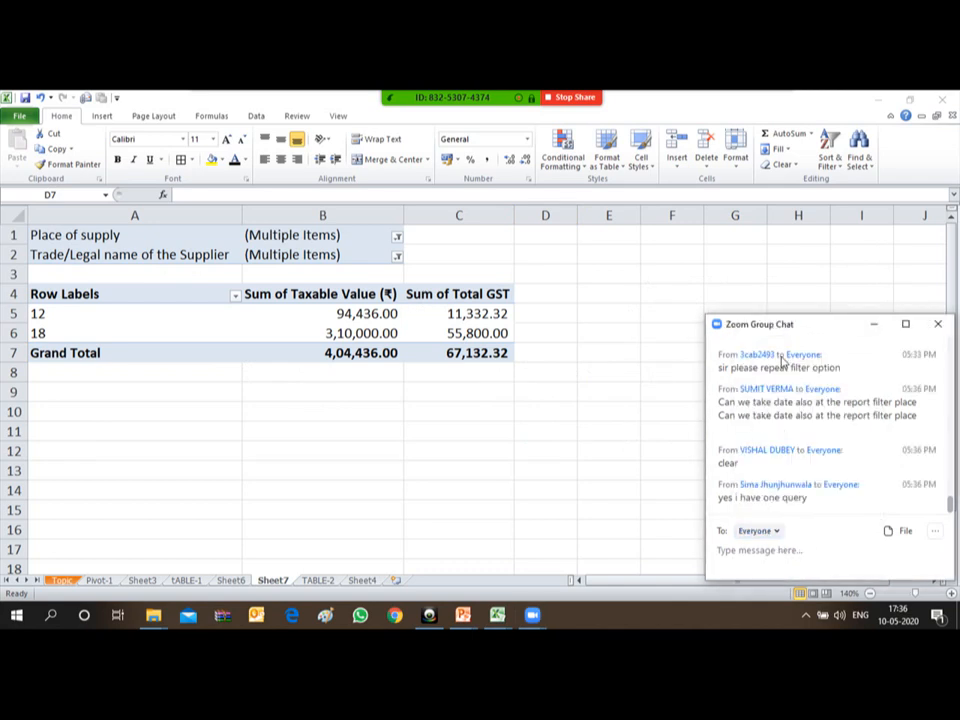
left_click(749, 552)
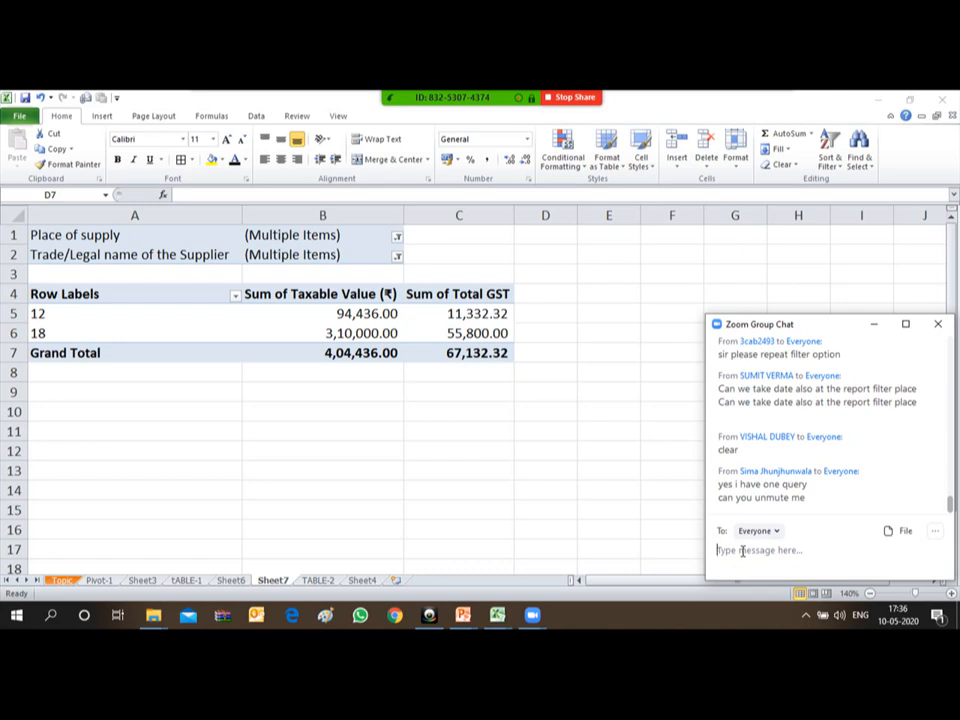
- Open the Zoom participants list and unmute the attendee who asked in the chat to speak
mouse_move(532, 612)
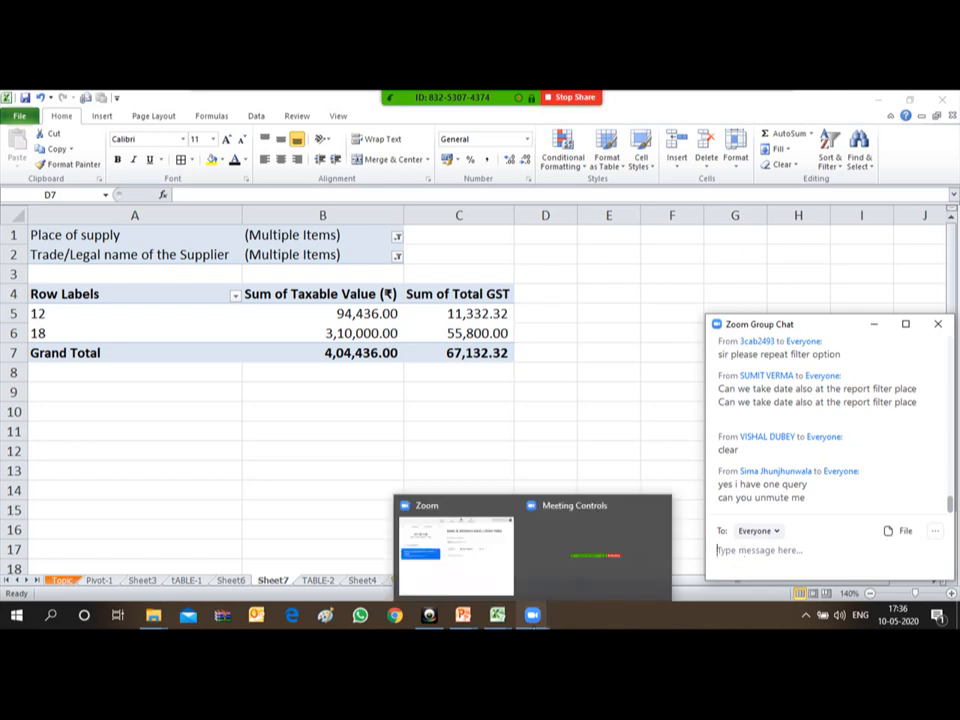
left_click(568, 555)
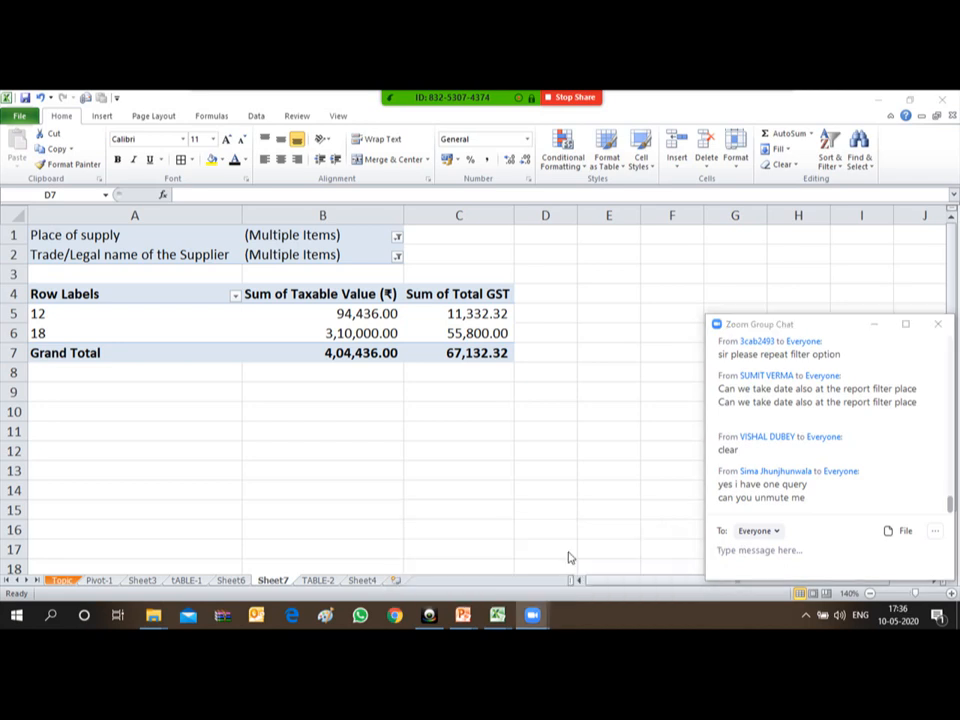
mouse_move(480, 99)
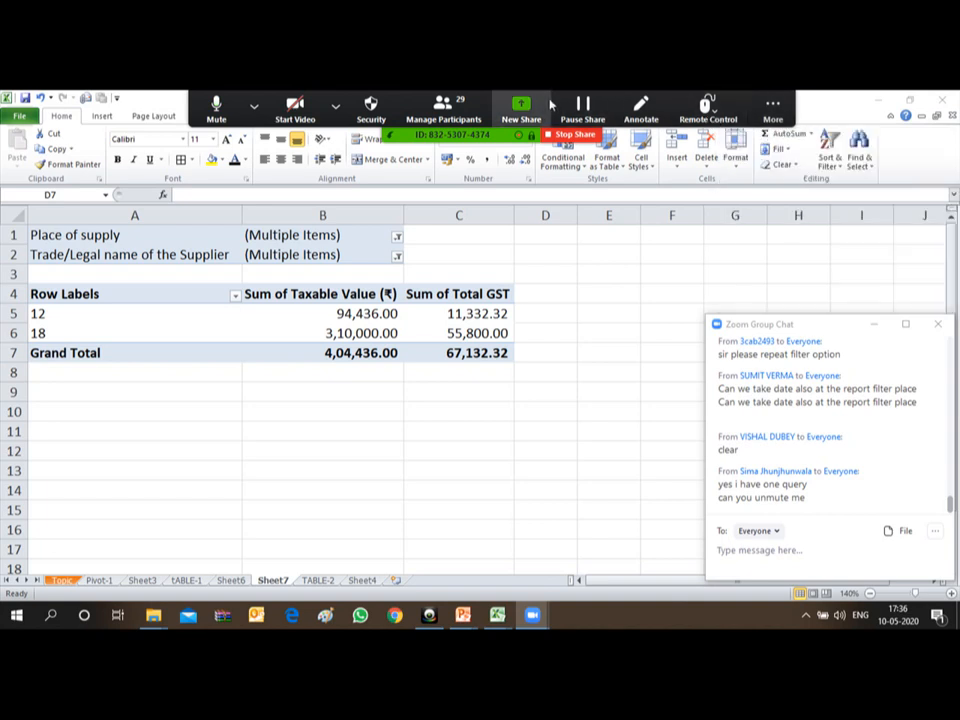
left_click(444, 110)
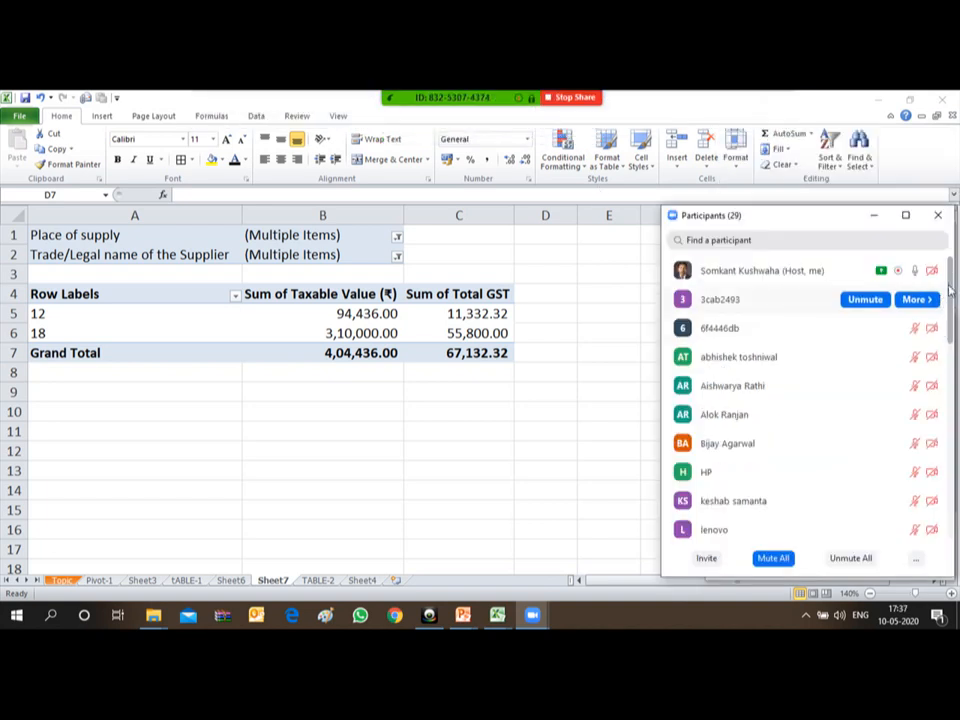
left_click_drag(951, 288, 955, 425)
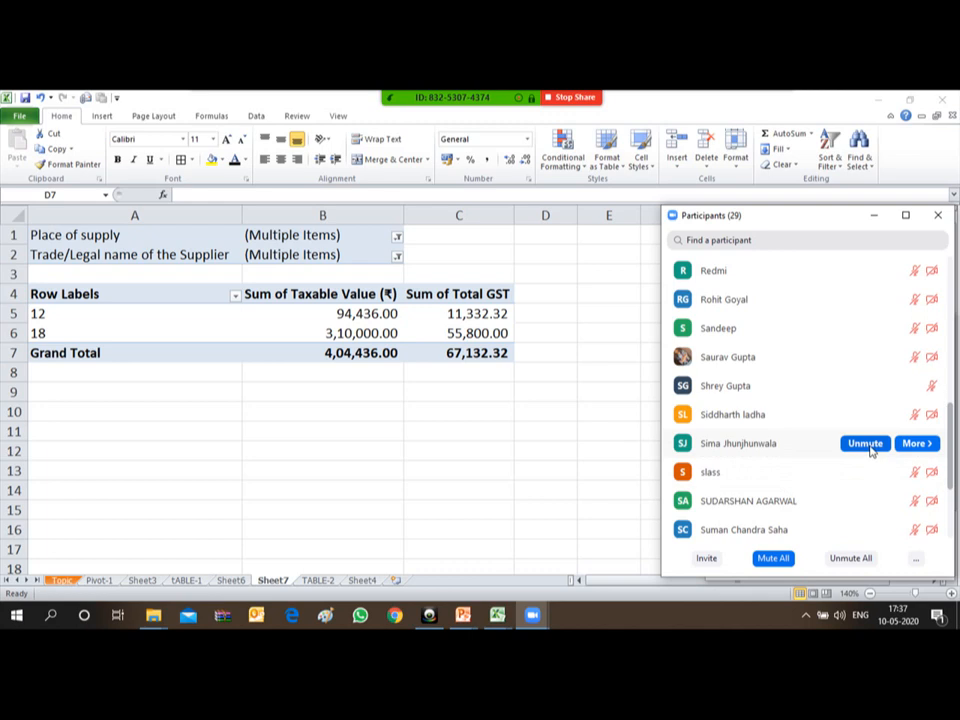
left_click(868, 447)
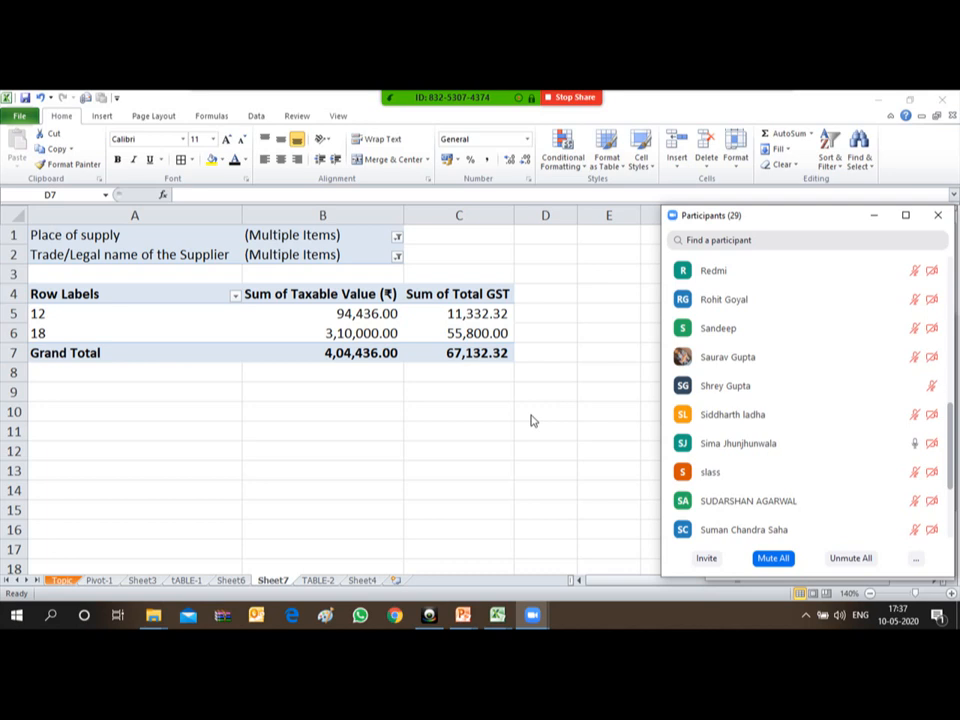
- Reset the pivot table's Trade/Legal name of the Supplier filter on Sheet7 to include all suppliers
left_click(399, 258)
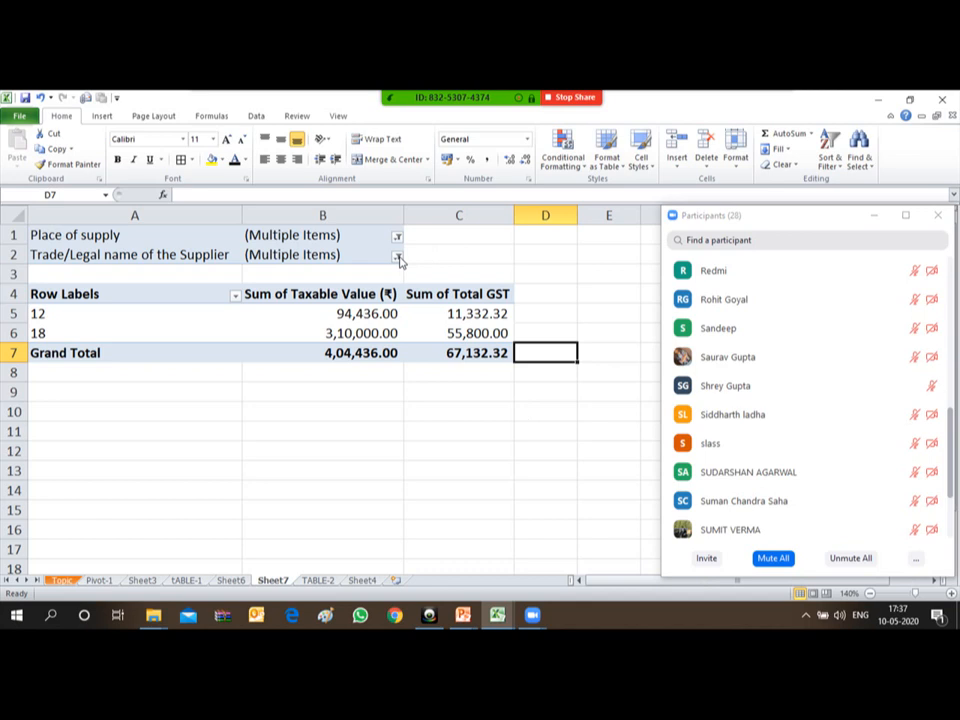
left_click(398, 257)
left_click_drag(390, 312, 393, 272)
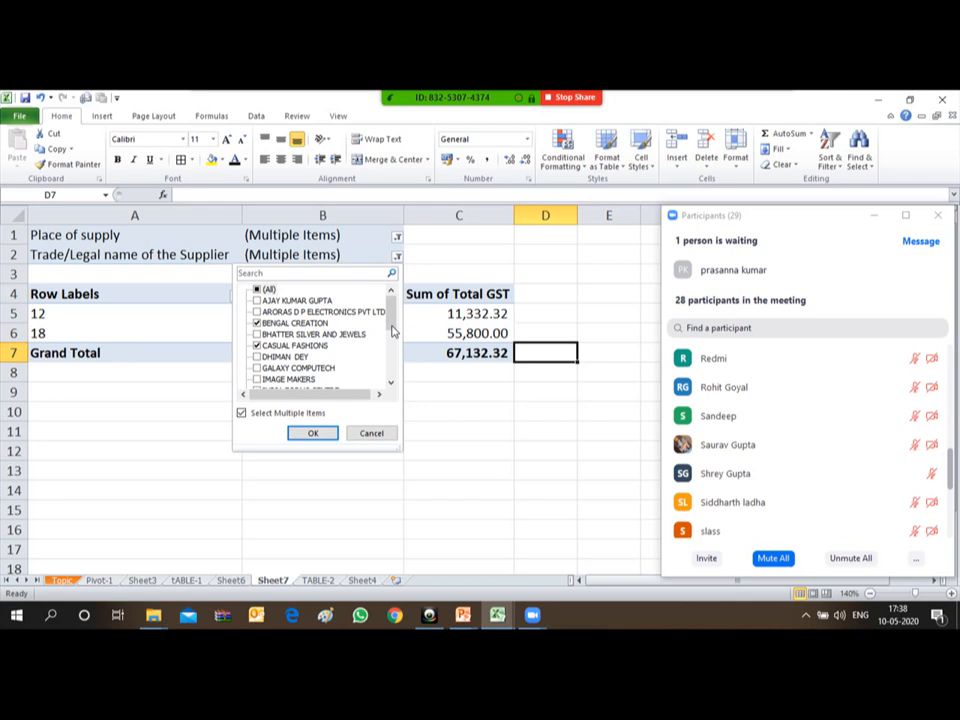
left_click(257, 289)
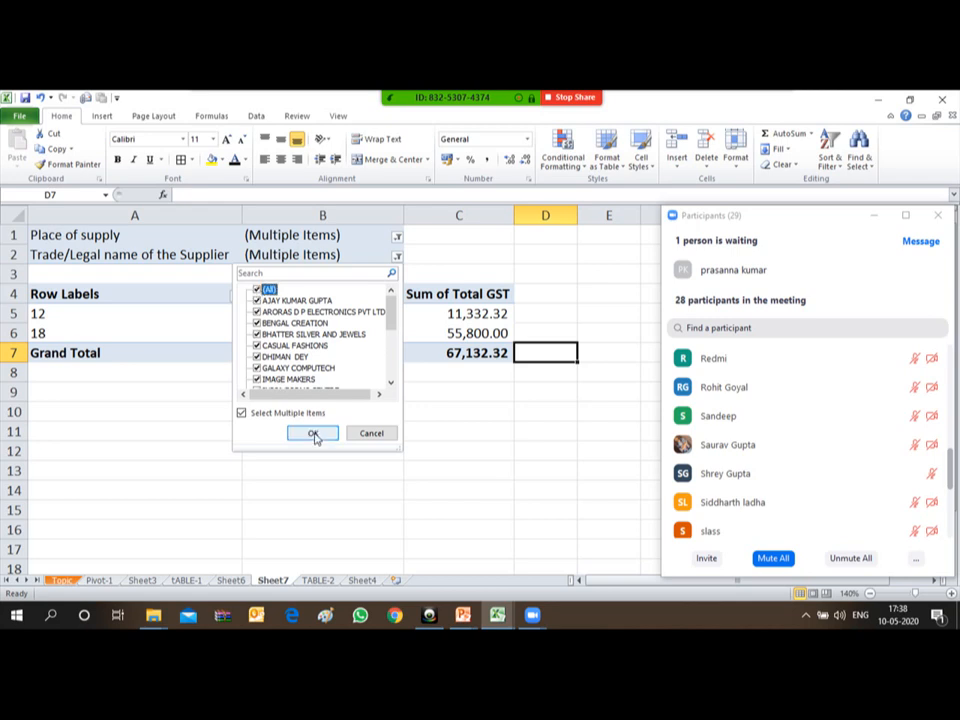
left_click_drag(389, 326, 396, 282)
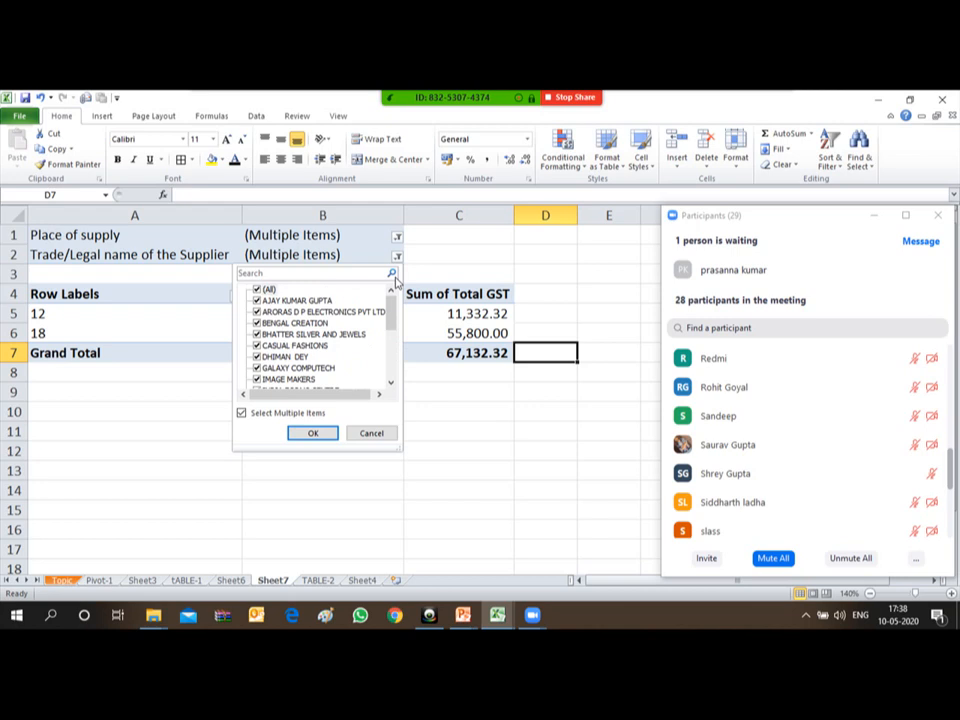
left_click(309, 433)
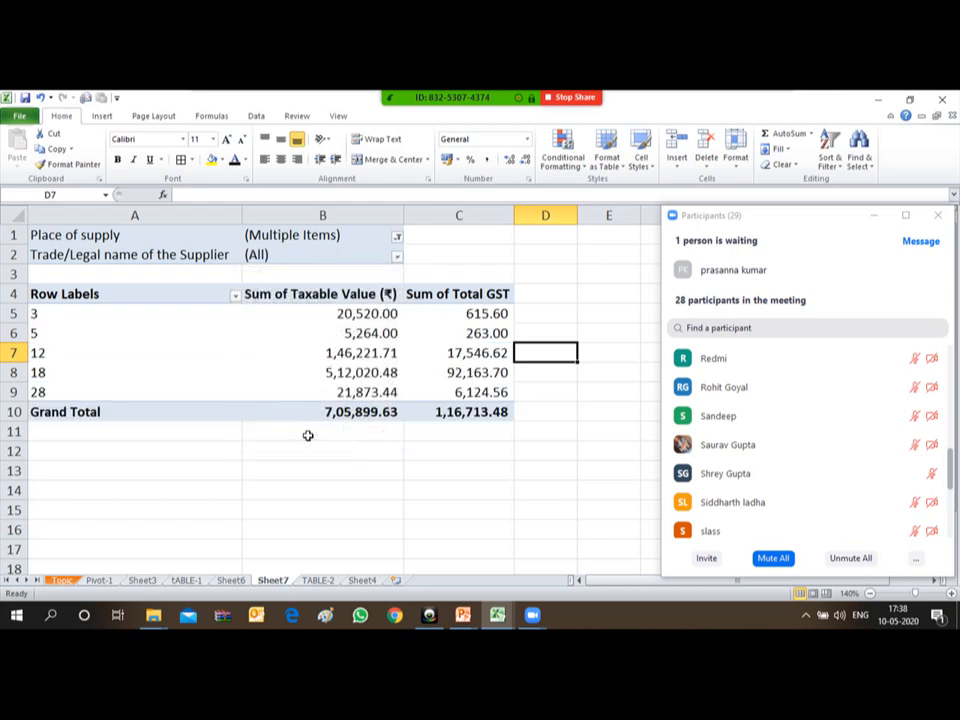
left_click(397, 258)
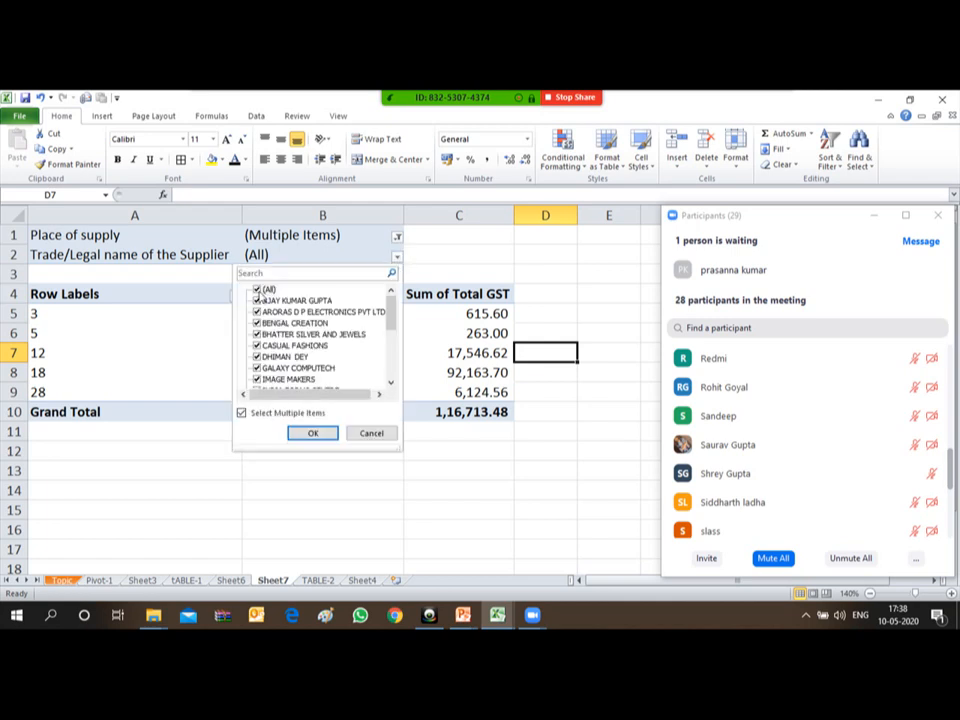
left_click(257, 290)
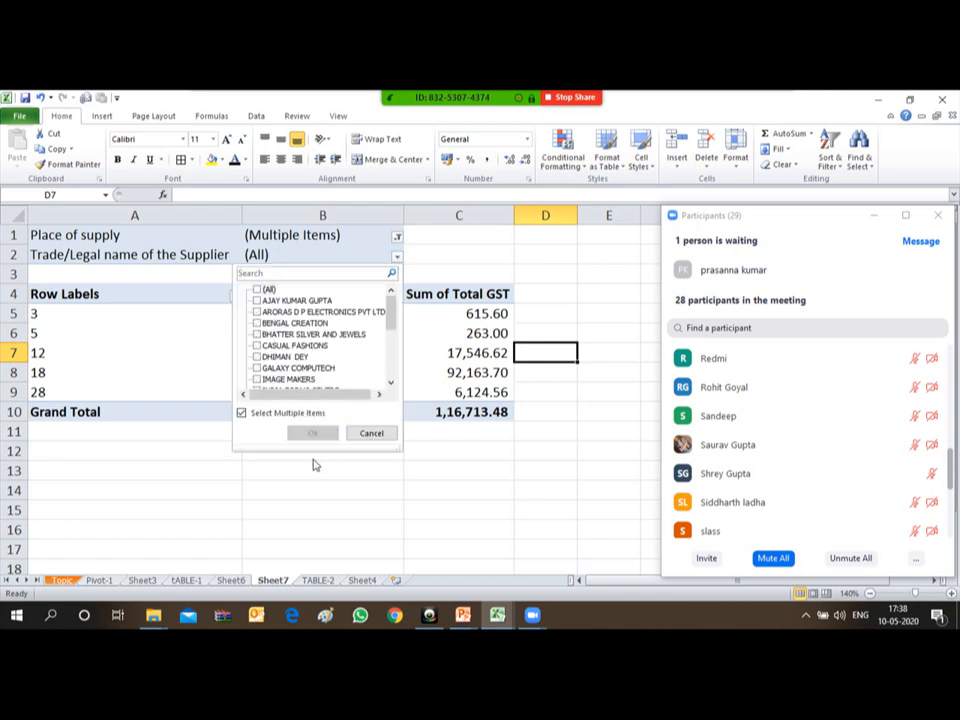
left_click(372, 432)
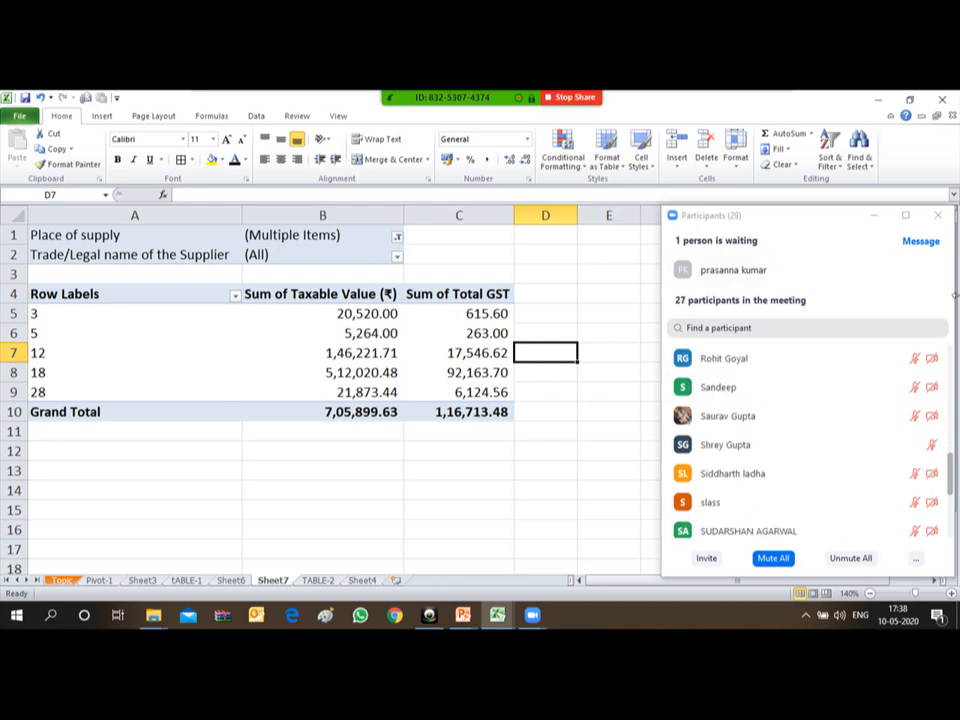
- Admit the waiting attendee to the Zoom meeting and mute all participants without letting them unmute themselves
mouse_move(906, 270)
left_click(872, 270)
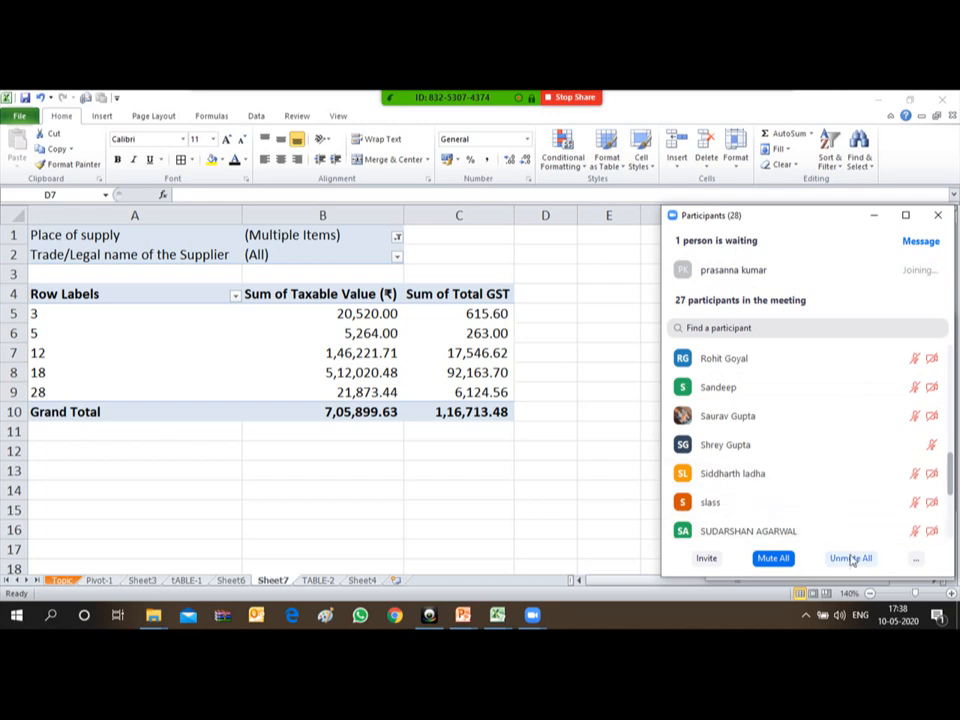
left_click(780, 558)
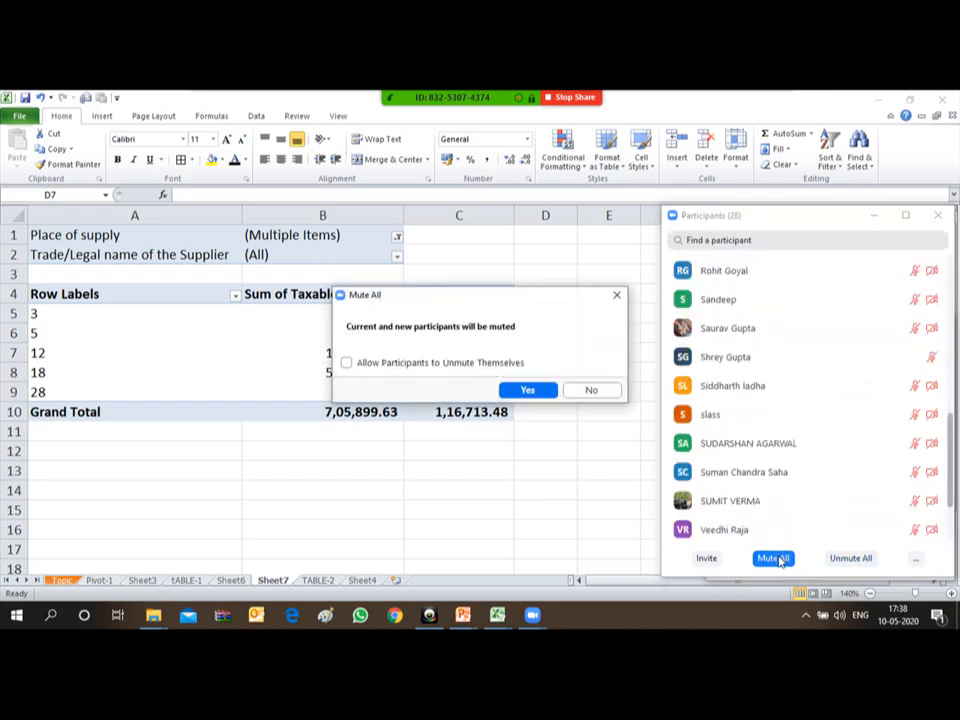
left_click(528, 391)
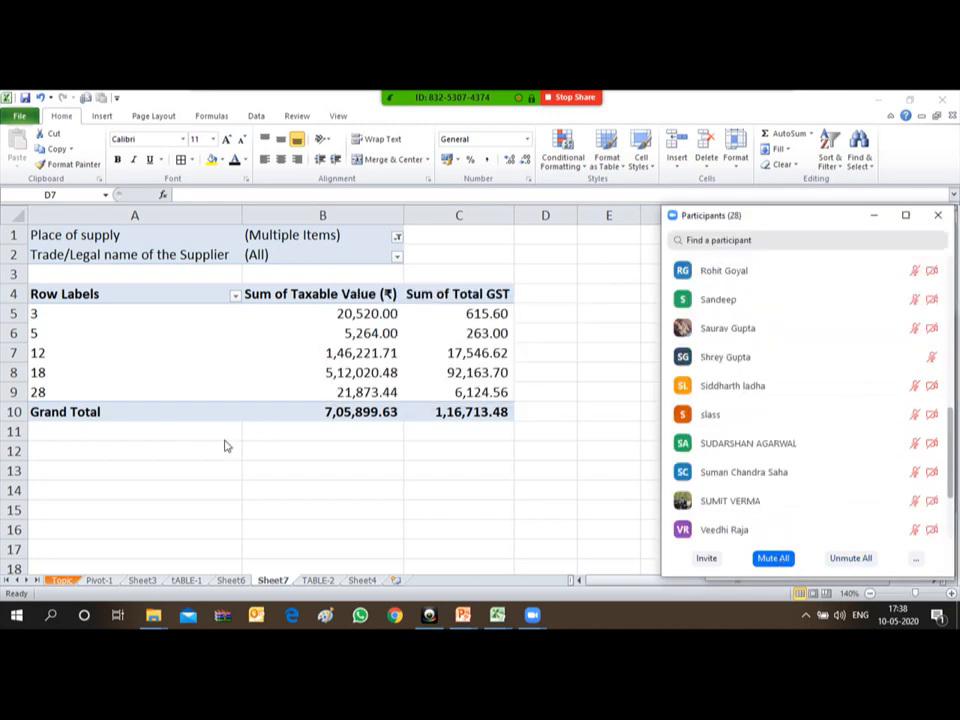
key("Left")
key("Left")
key("Left")
key("Right")
key("Right")
key("Right")
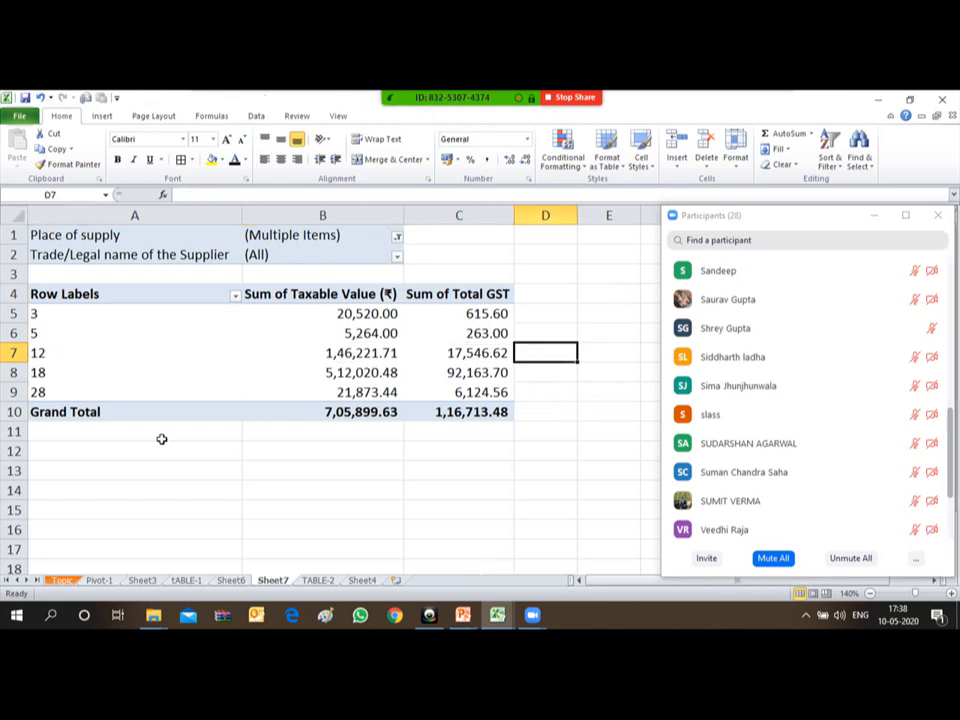
- Minimize the Zoom participants and chat windows and tick off Filter Option (Single / Multiple) in the Topic sheet's checklist
left_click(62, 580)
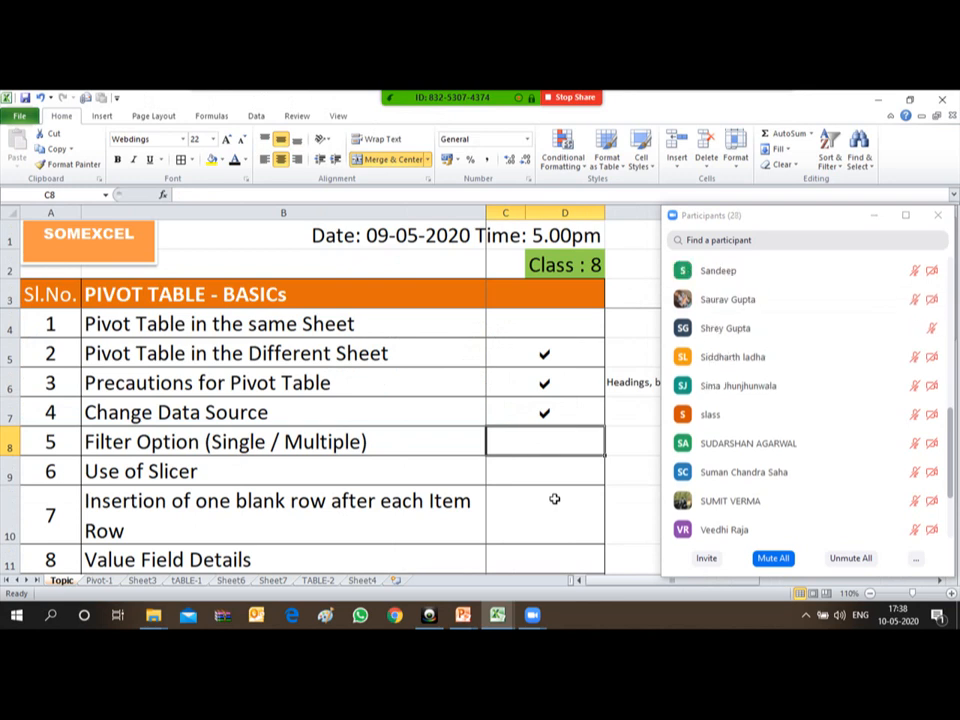
left_click(872, 218)
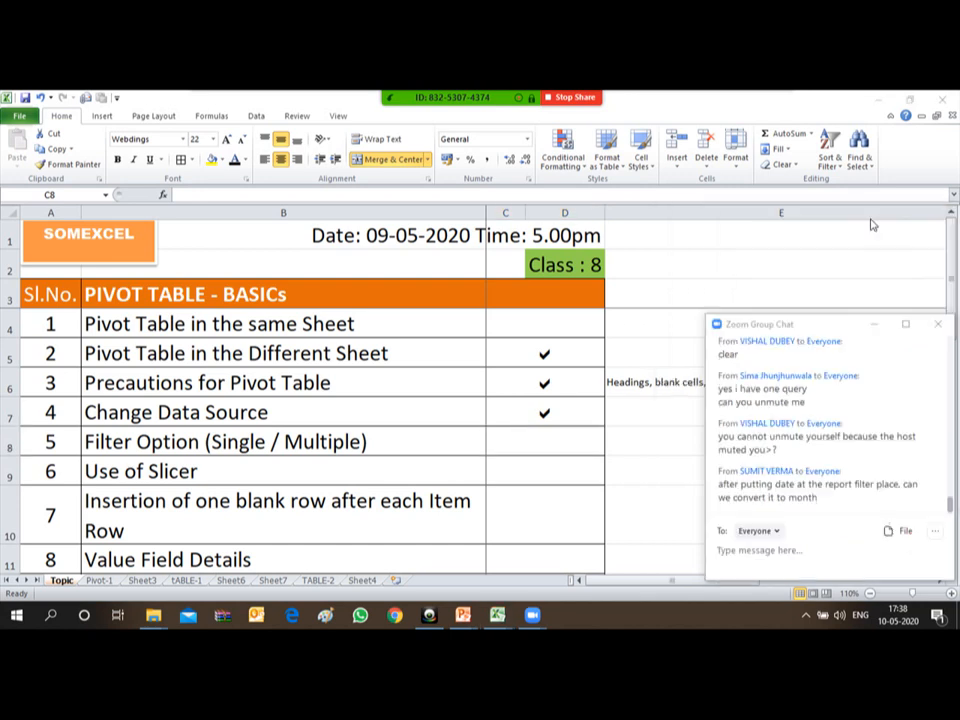
left_click(874, 327)
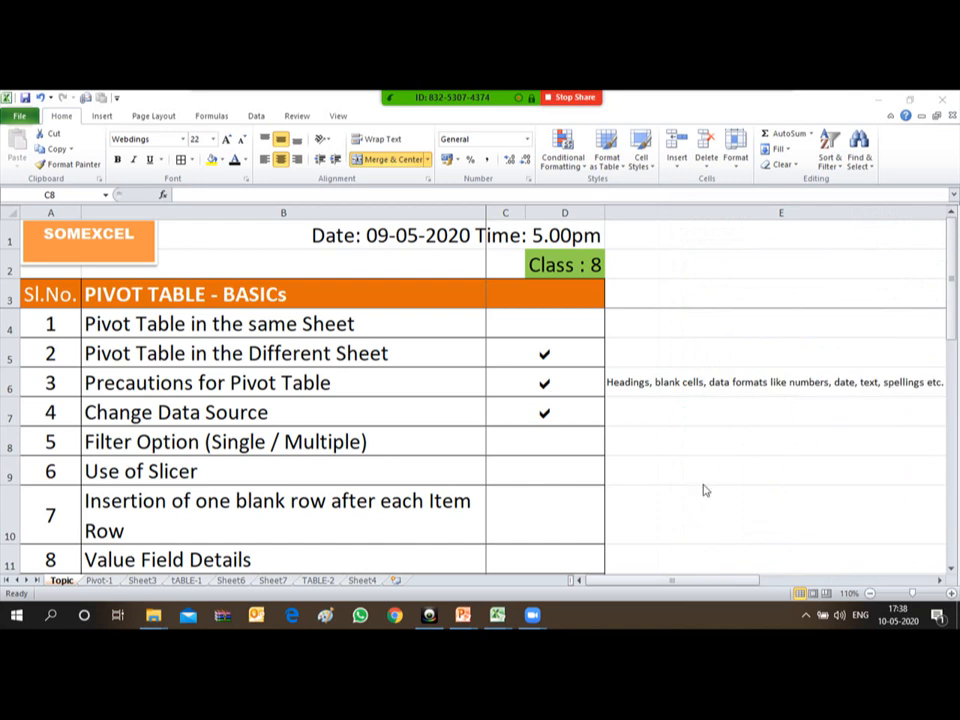
left_click(517, 440)
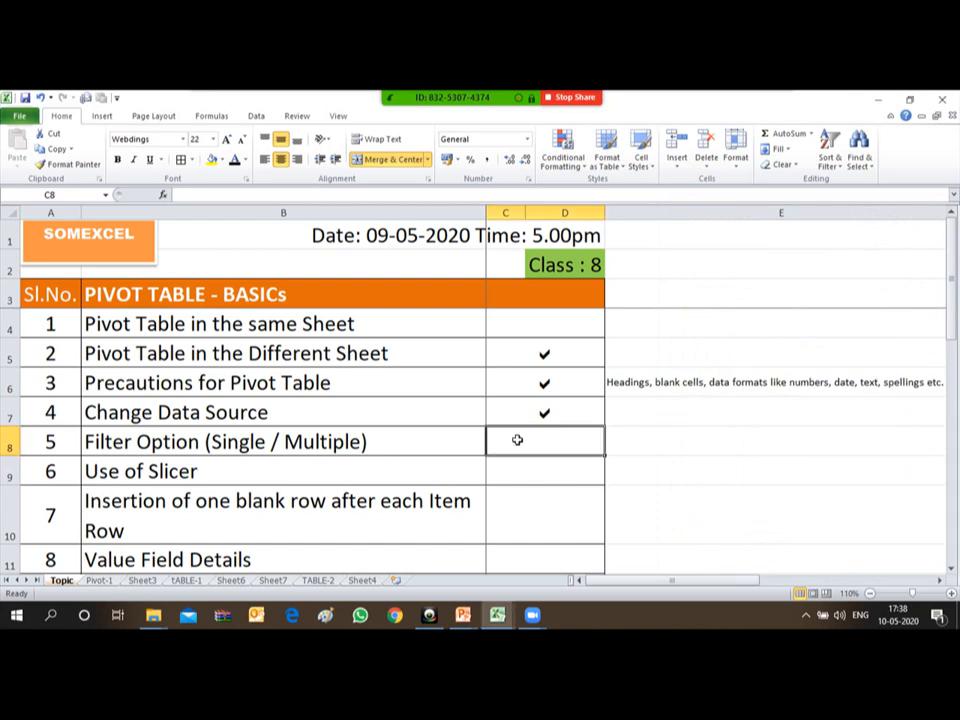
type("a")
key("Return")
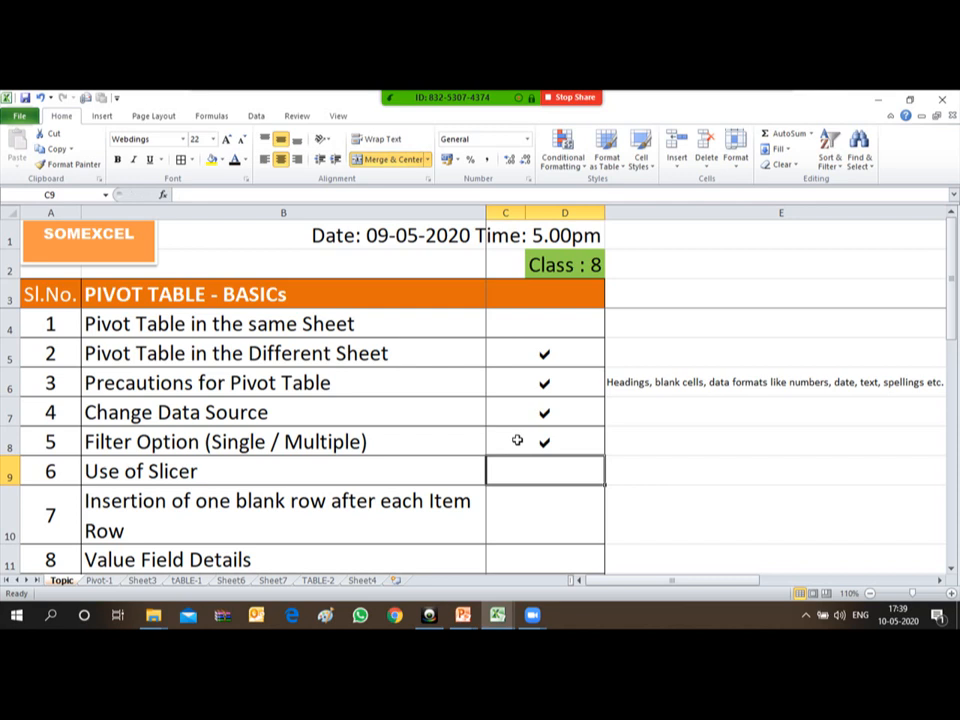
- Remove Place of supply and Trade/Legal name of the Supplier from the report filter of Sheet7's pivot table
left_click(316, 580)
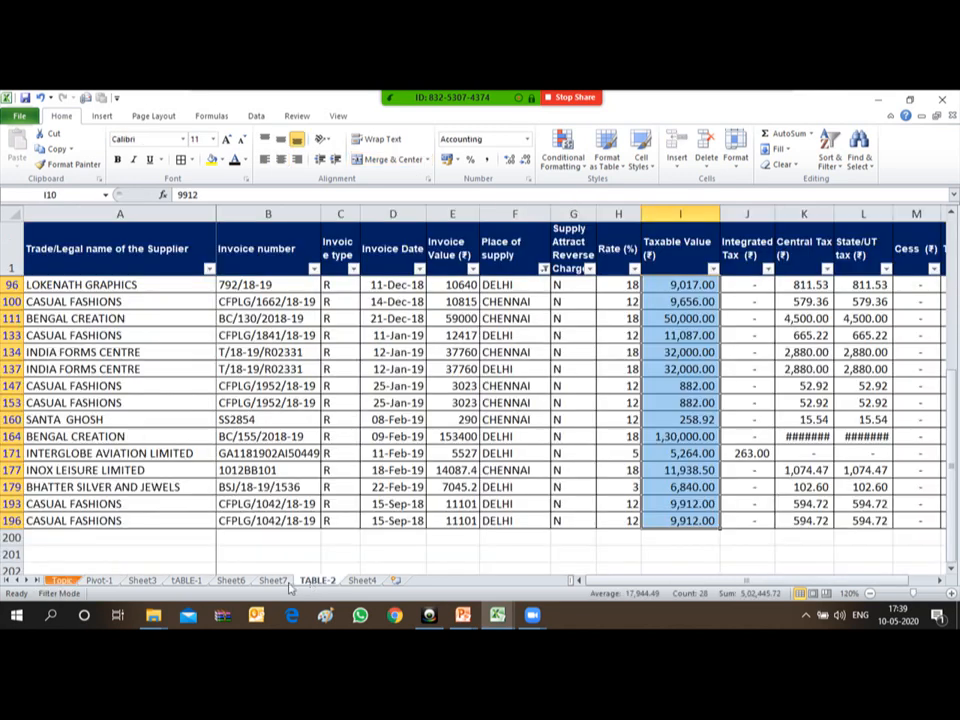
left_click(272, 581)
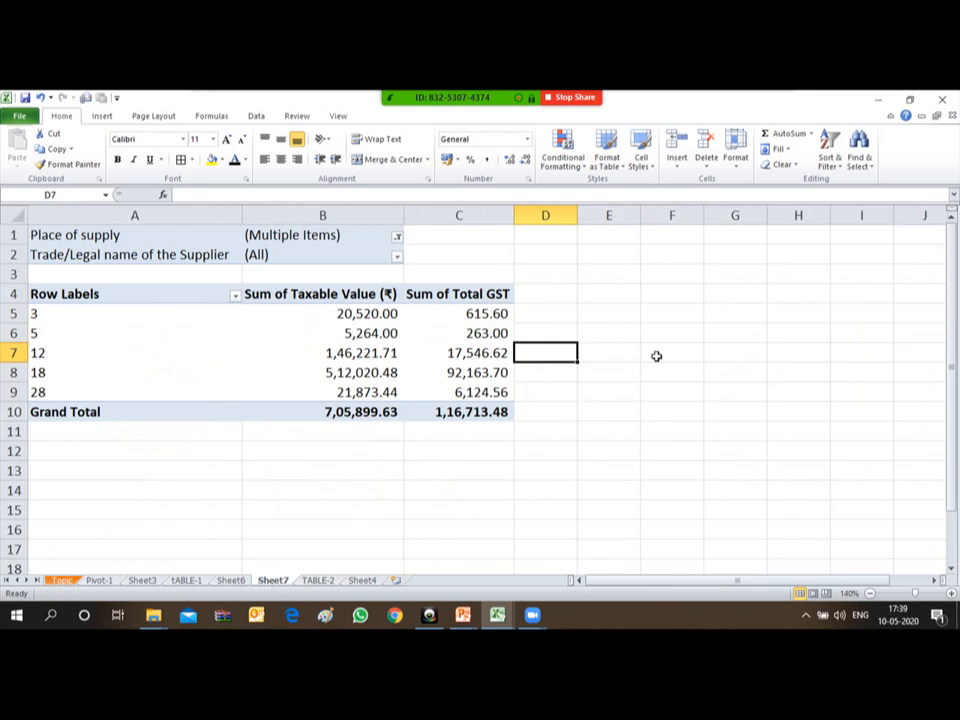
key("Left")
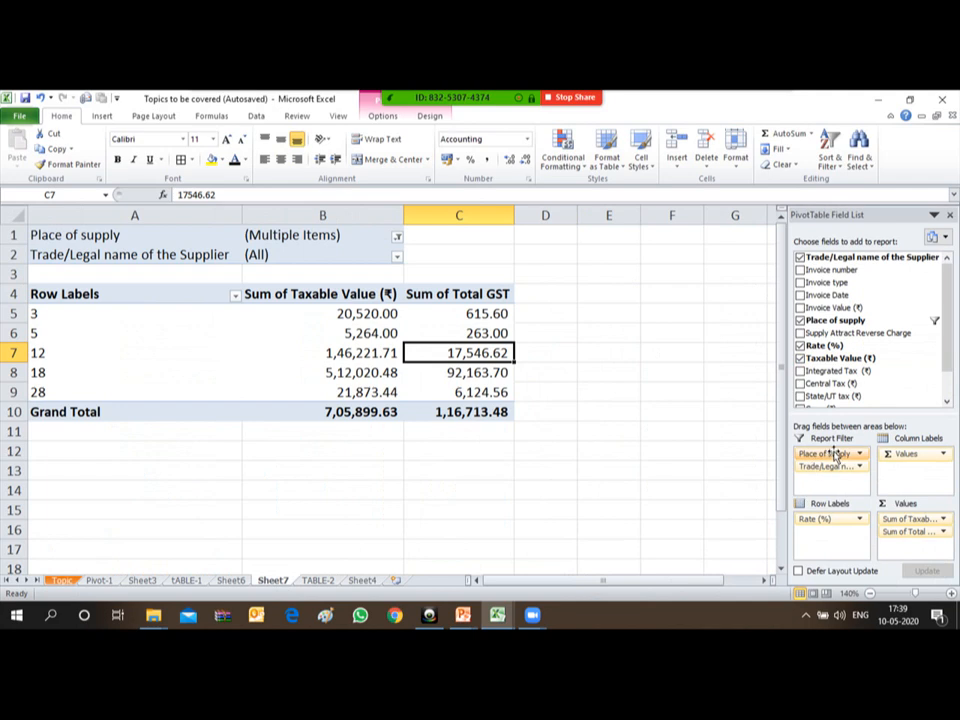
left_click_drag(831, 456, 845, 345)
left_click_drag(815, 460, 812, 296)
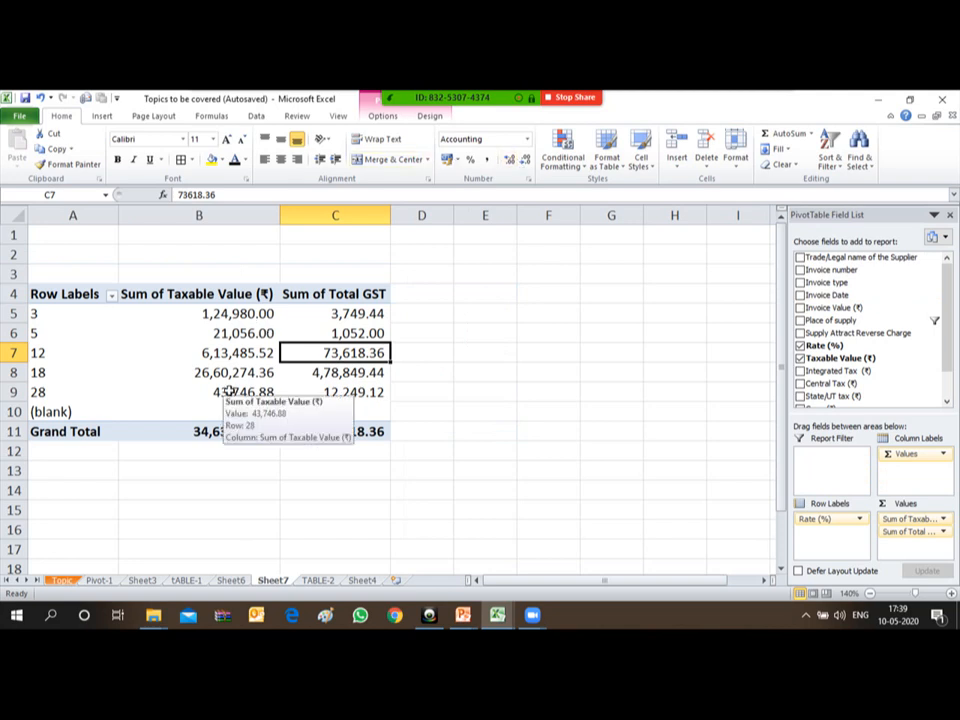
left_click(237, 340)
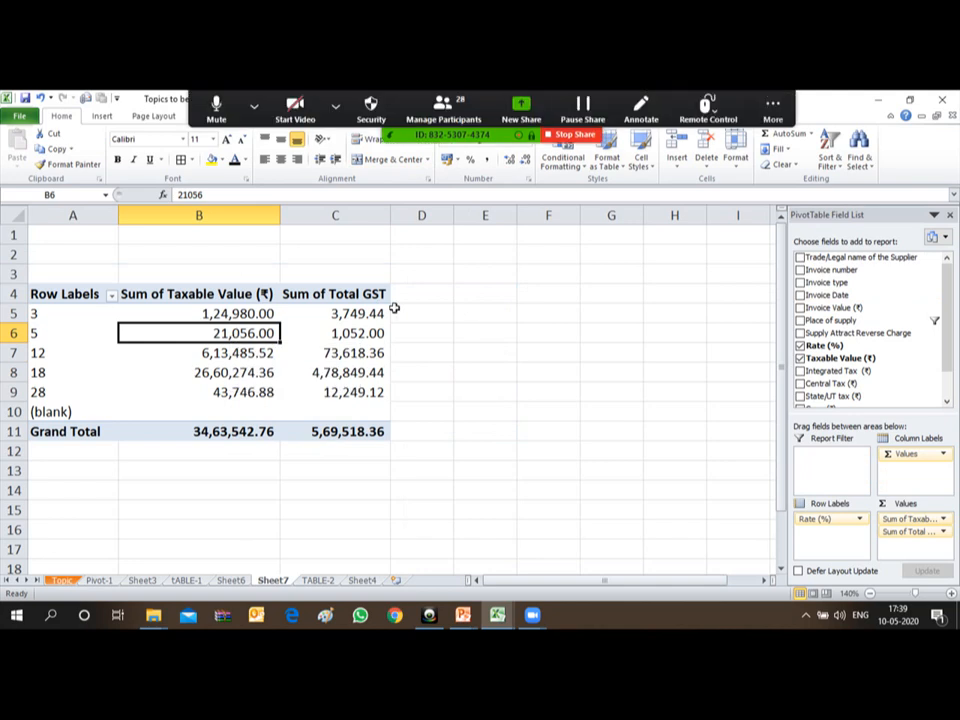
- Insert a slicer for the Place of supply field on Sheet7's pivot table
left_click(333, 215)
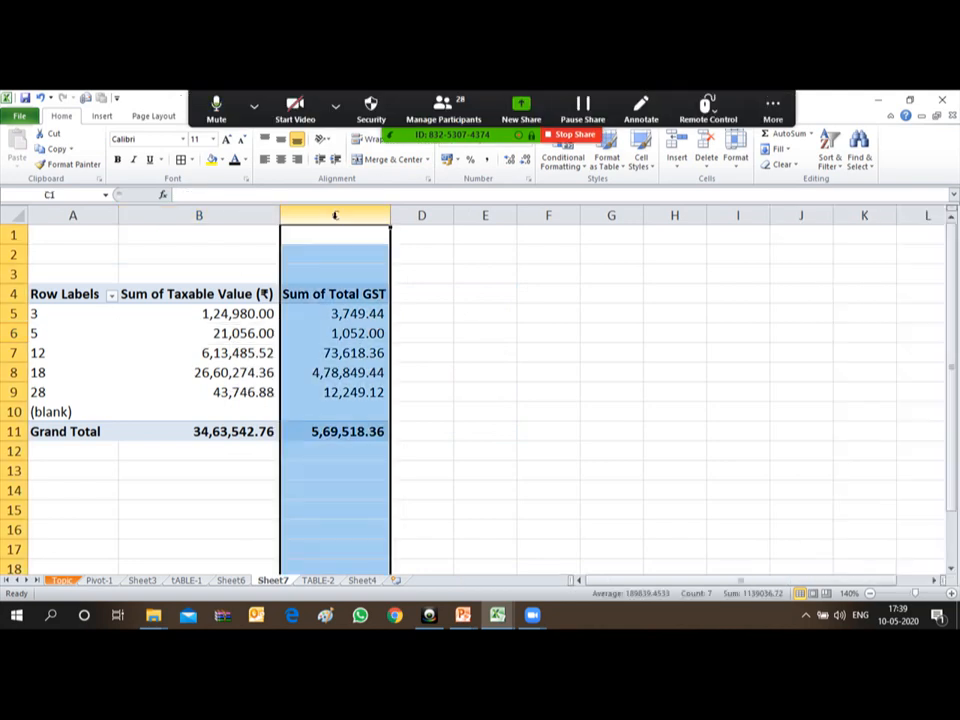
left_click(225, 353)
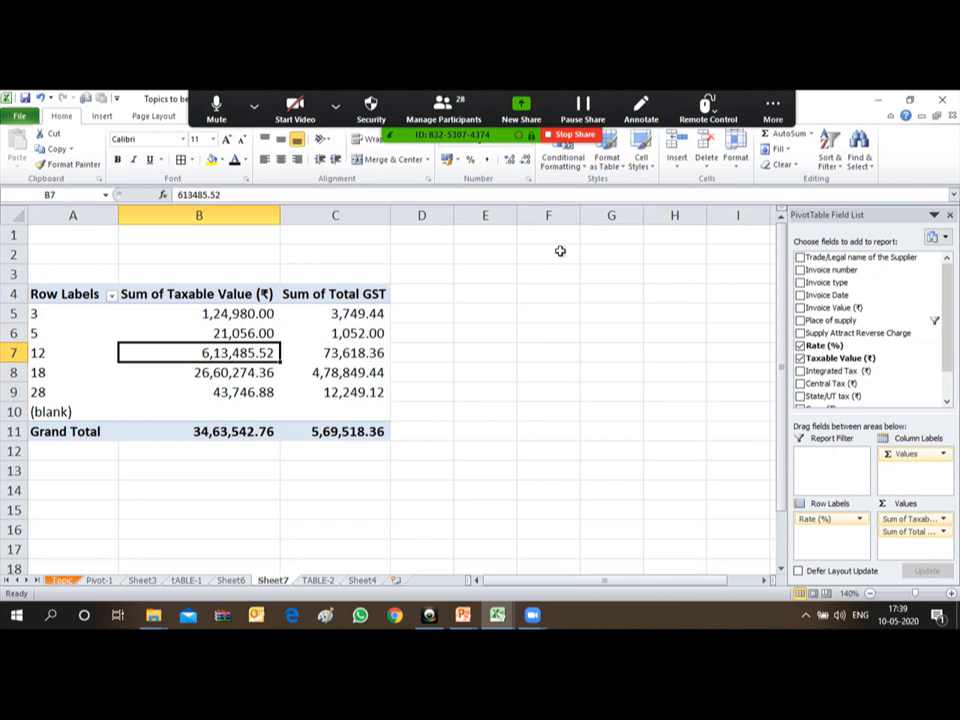
left_click(377, 117)
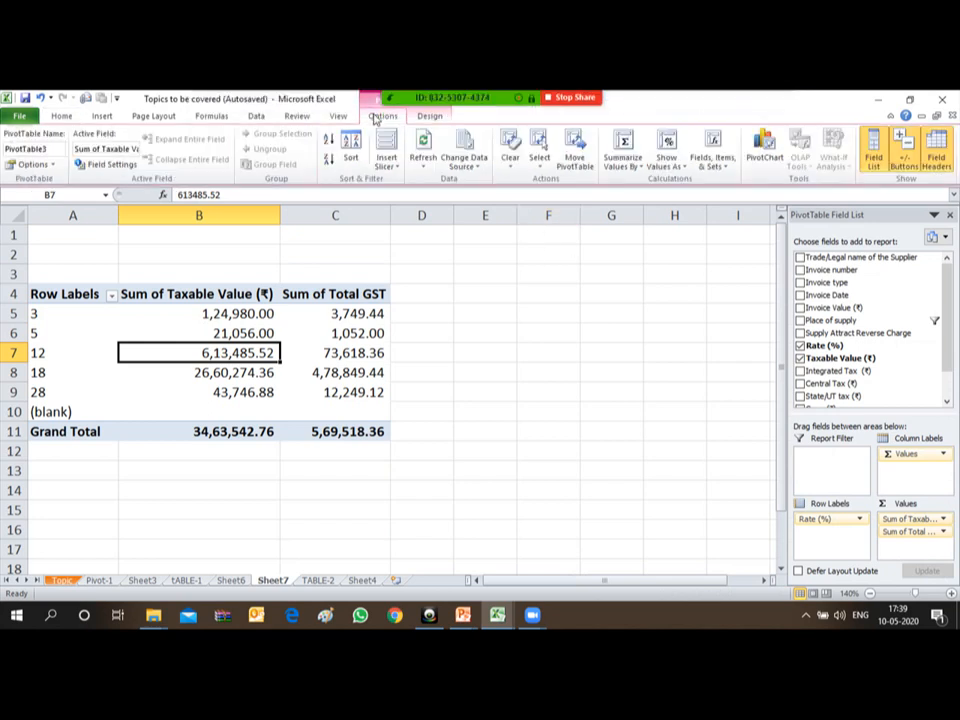
left_click(399, 169)
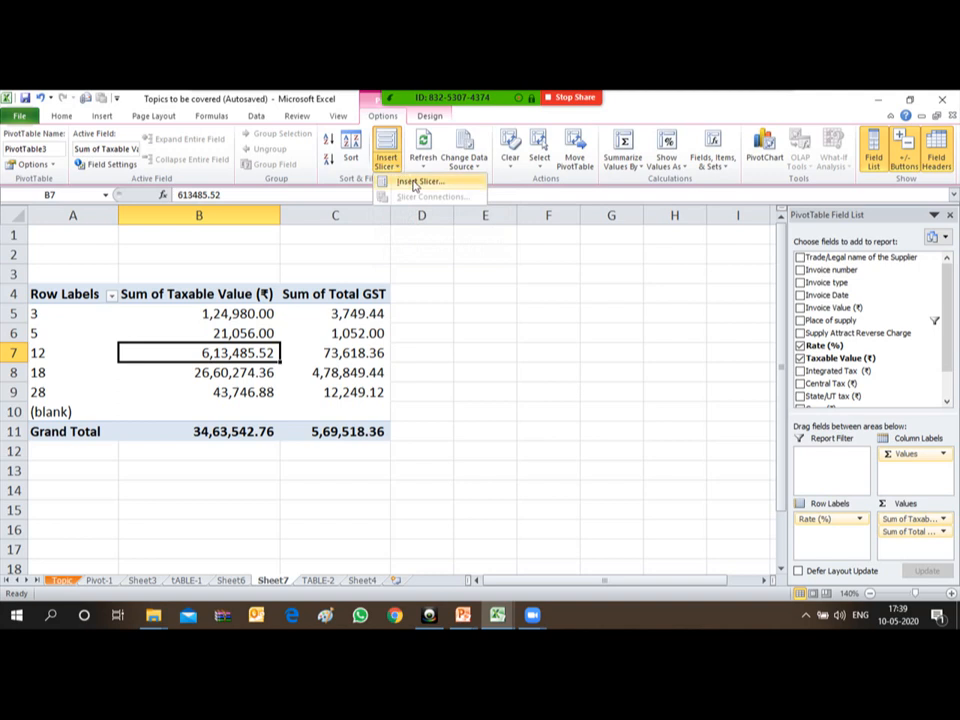
left_click(414, 182)
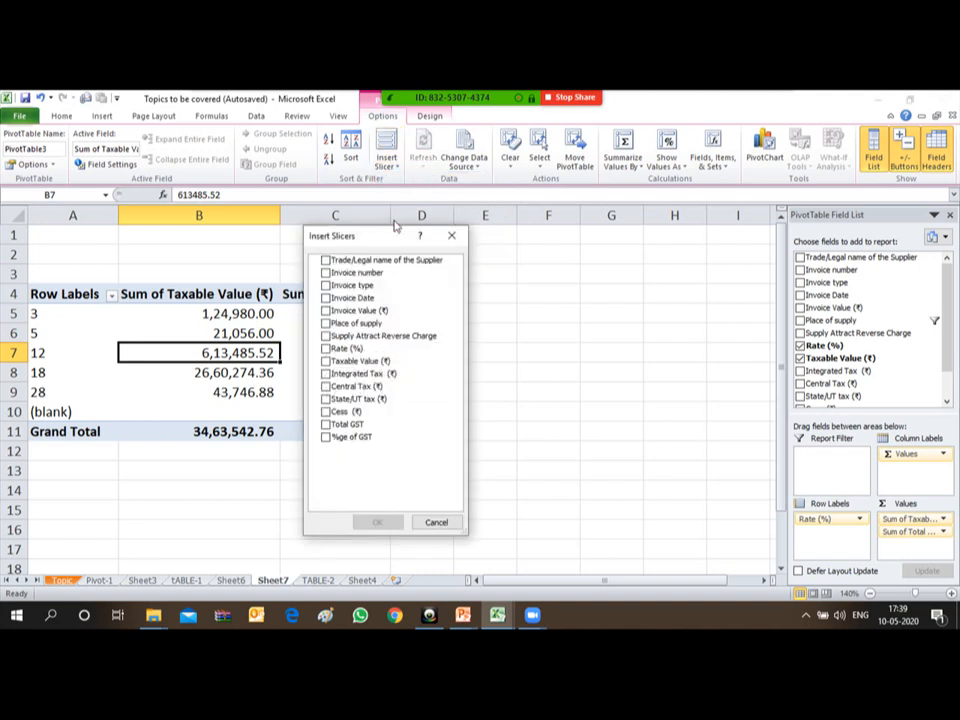
left_click_drag(384, 238, 679, 243)
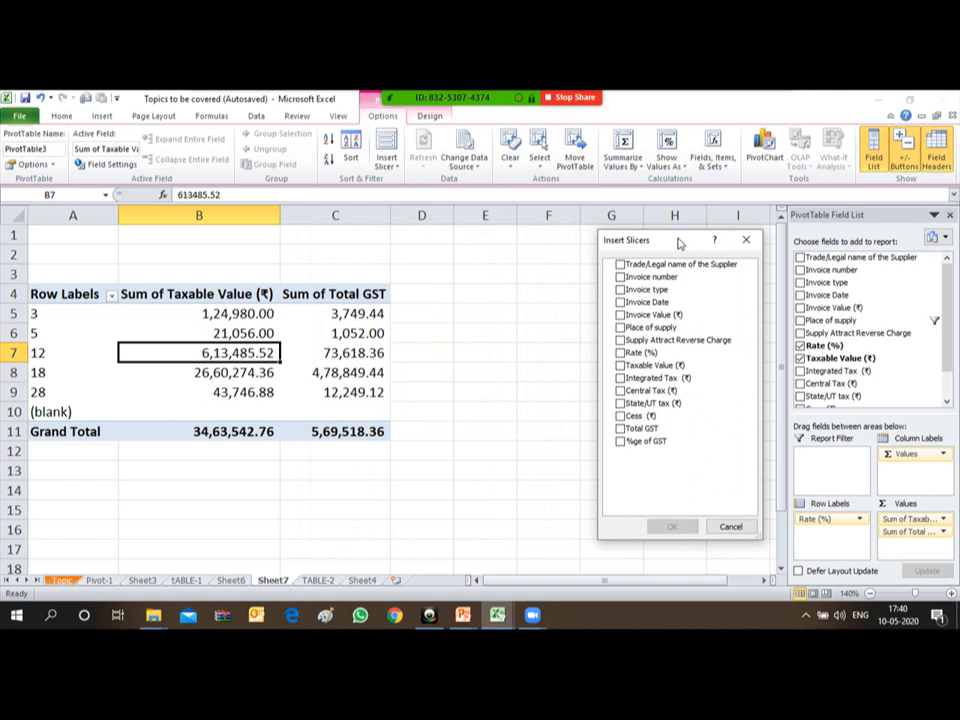
left_click(637, 330)
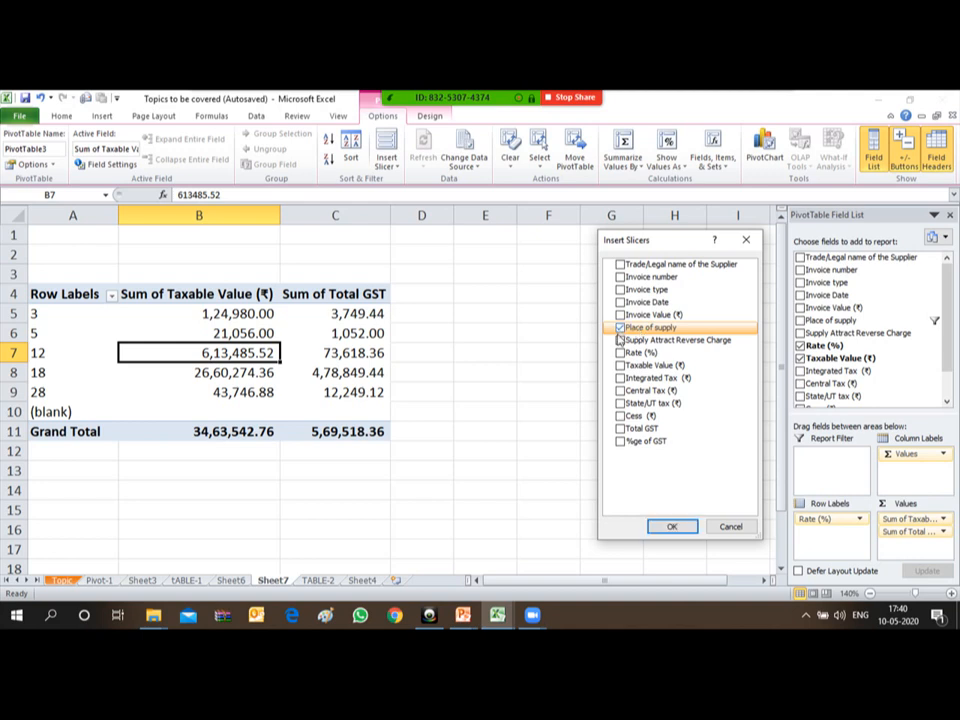
left_click(671, 526)
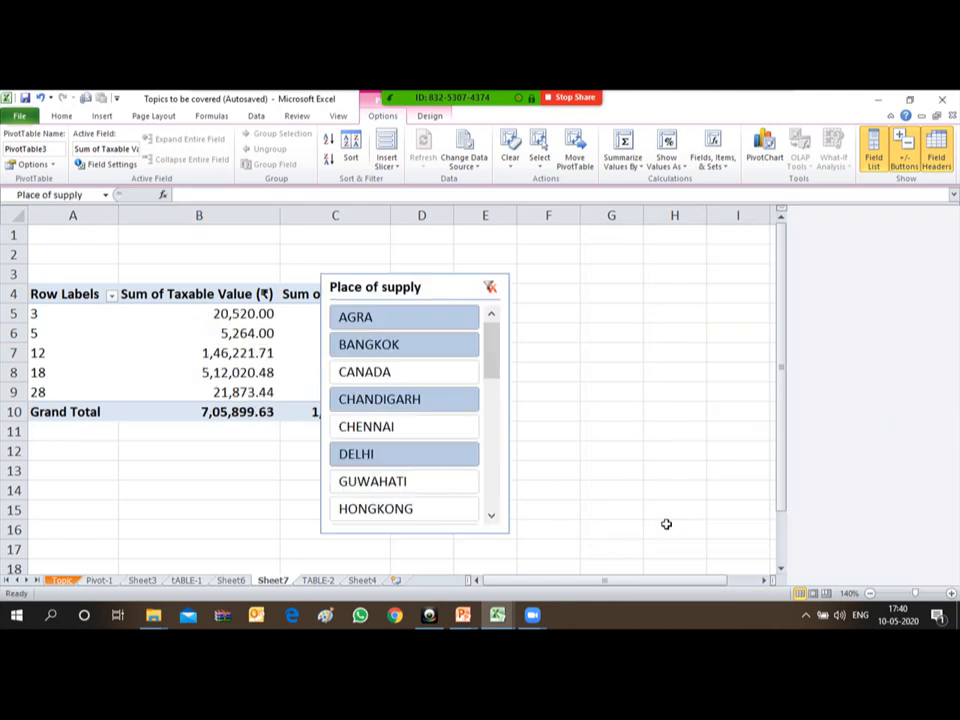
- Move the Place of supply slicer clear of the pivot table, over columns F to H, and clear its filter
left_click(399, 285)
left_click_drag(405, 285, 591, 274)
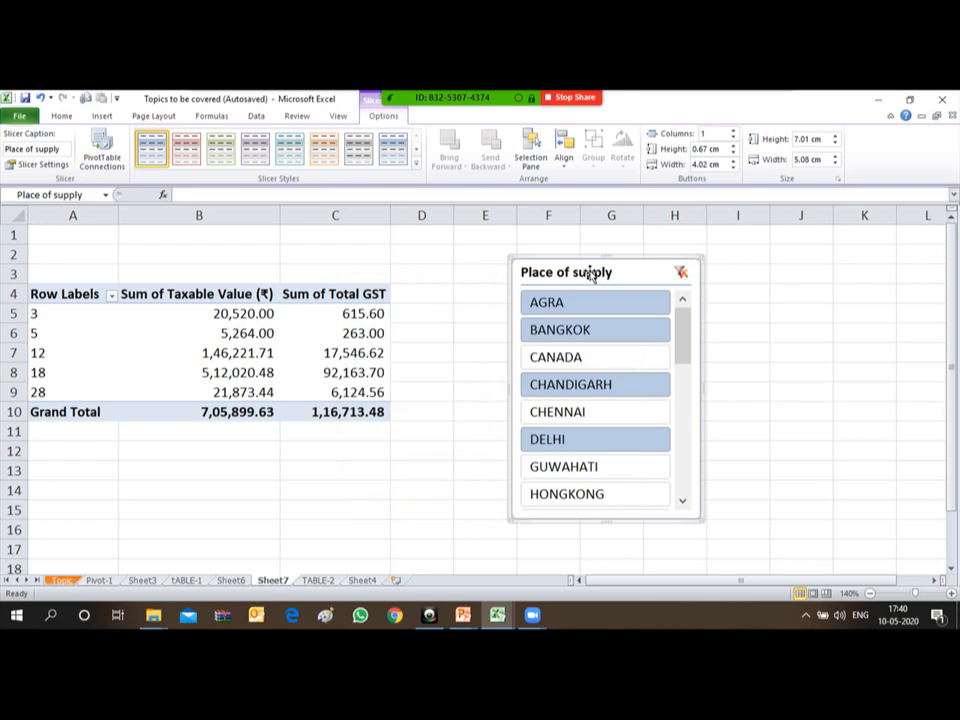
left_click(680, 272)
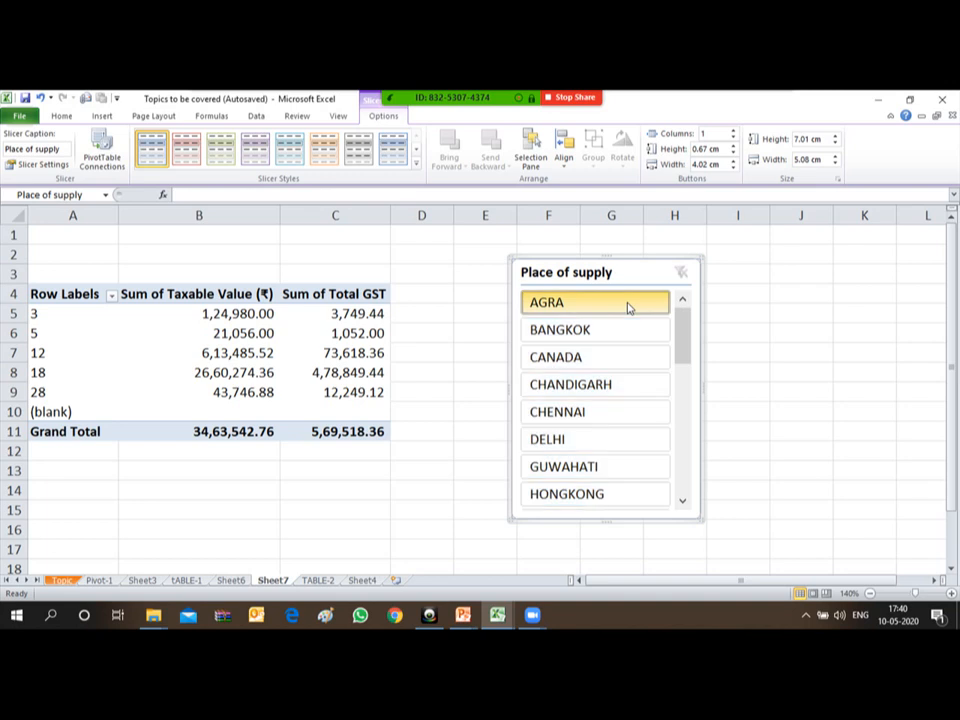
- Filter the pivot table through the slicer by AGRA, CANADA and DELHI one at a time, switching back to CANADA and ending on DELHI
left_click(628, 304)
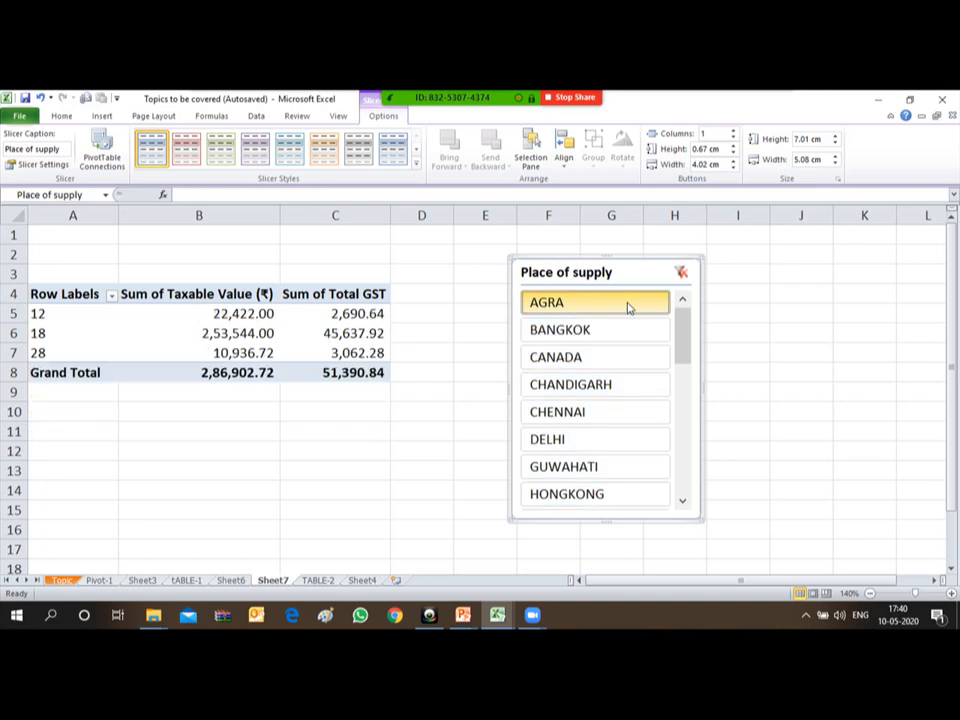
left_click(600, 358)
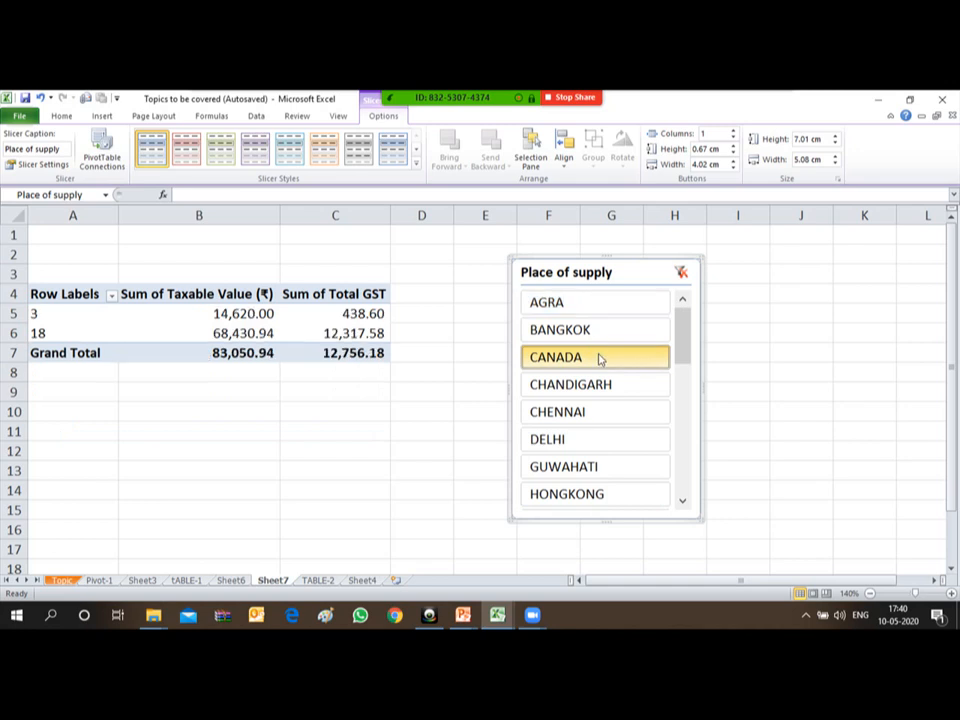
left_click(568, 437)
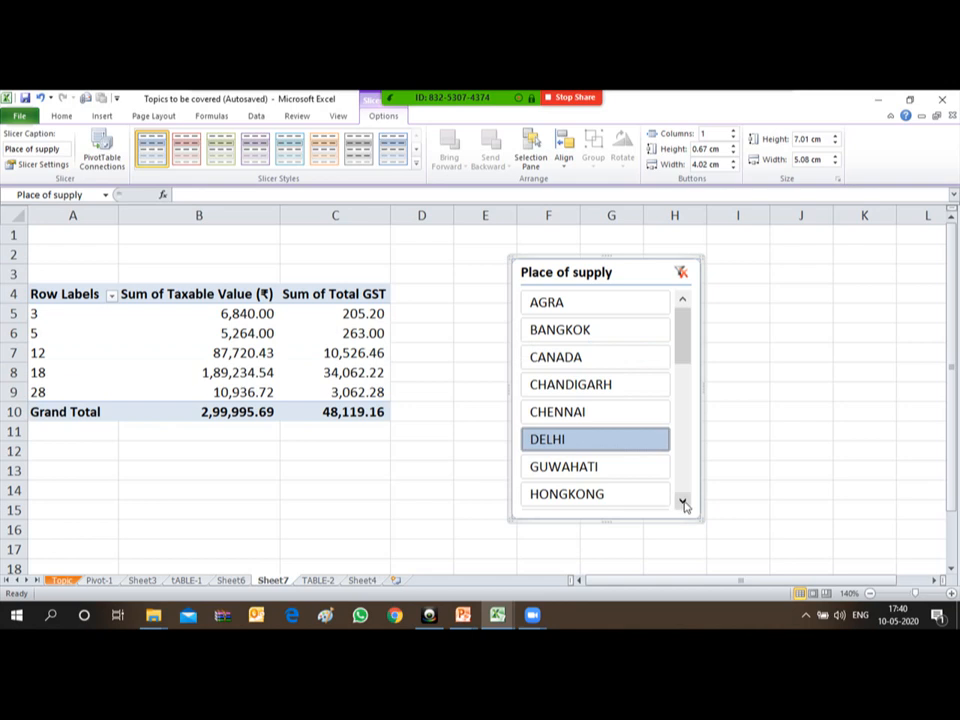
left_click(589, 362)
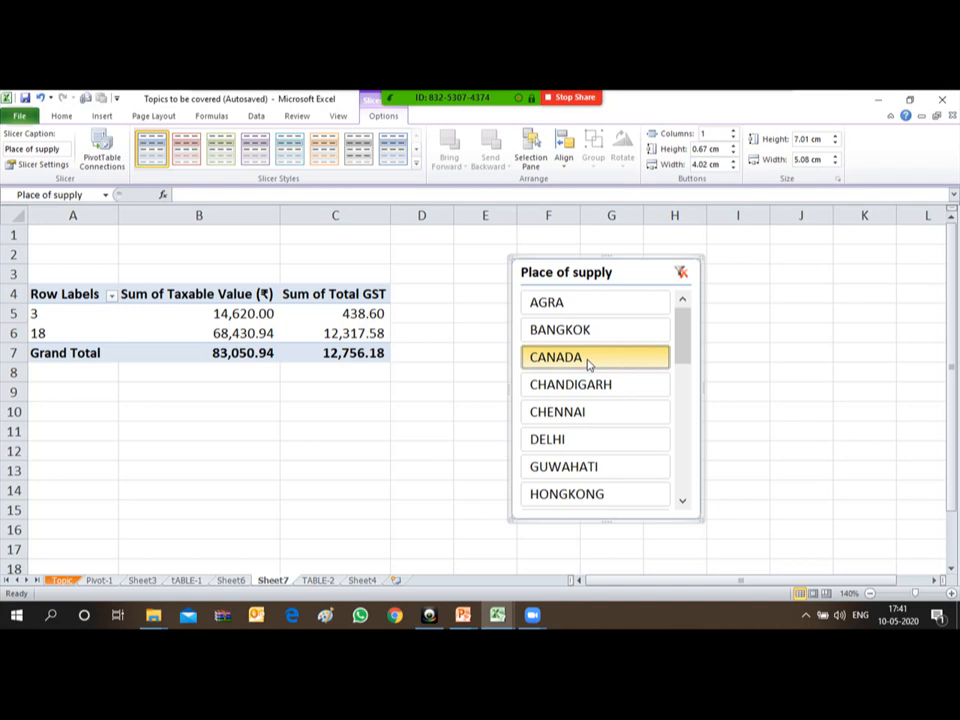
left_click(561, 440)
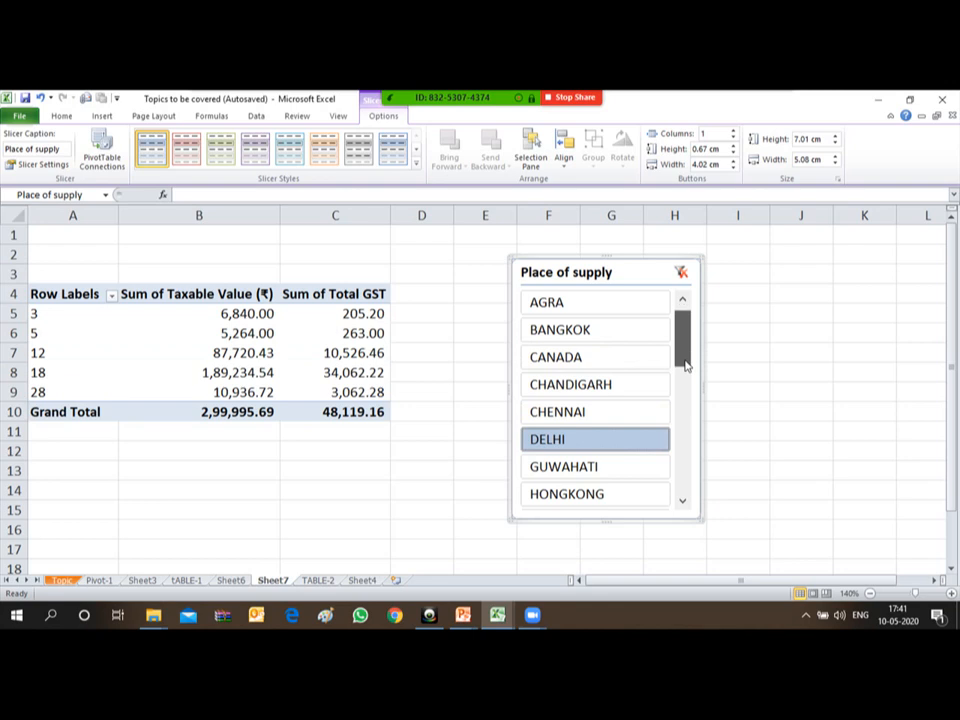
- Switch the slicer's single selection among the later places of supply: LONDON, MUMBAI and finally NEPAL
left_click_drag(684, 321, 690, 422)
left_click(584, 384)
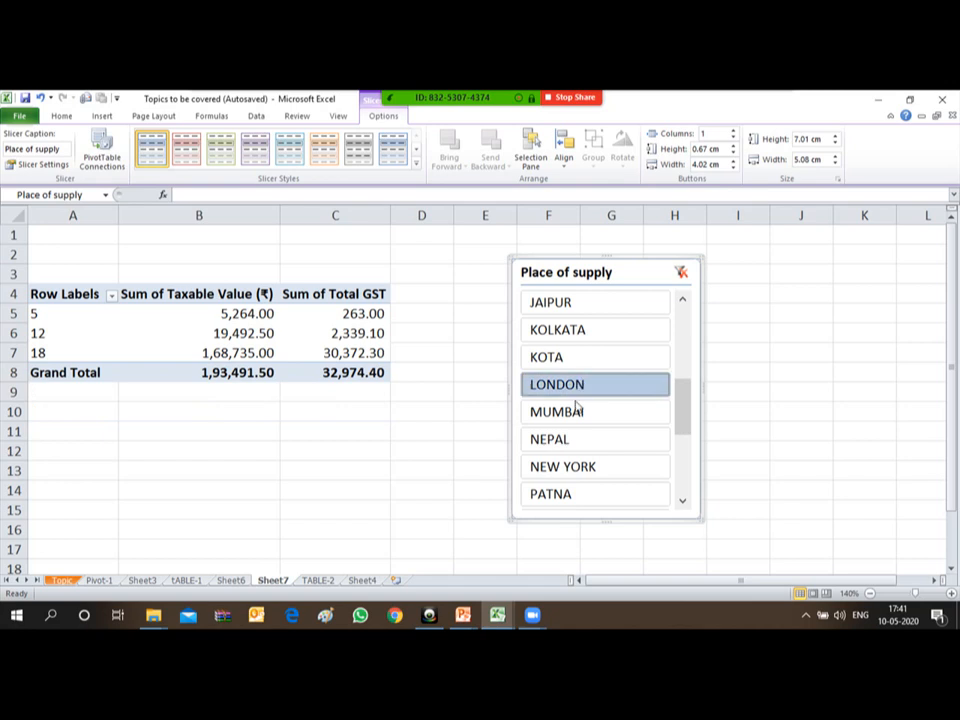
left_click(570, 414)
left_click(563, 441)
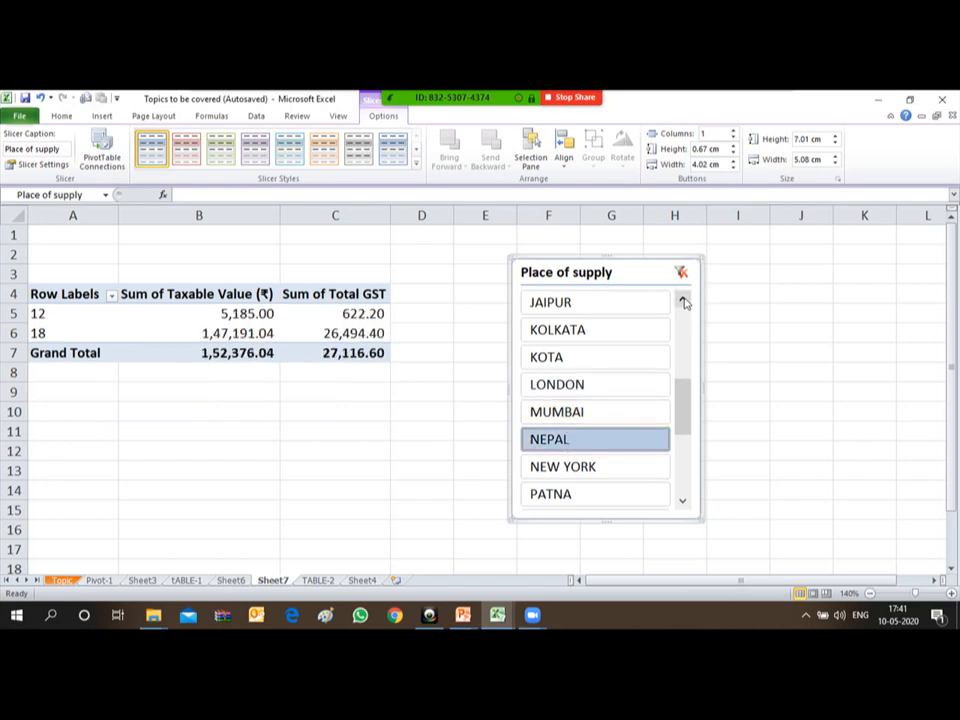
- Filter the pivot table to AGRA, CANADA, CHANDIGARH and DELHI with the Place of supply slicer, and clear that slicer's filter
left_click_drag(683, 302, 683, 302)
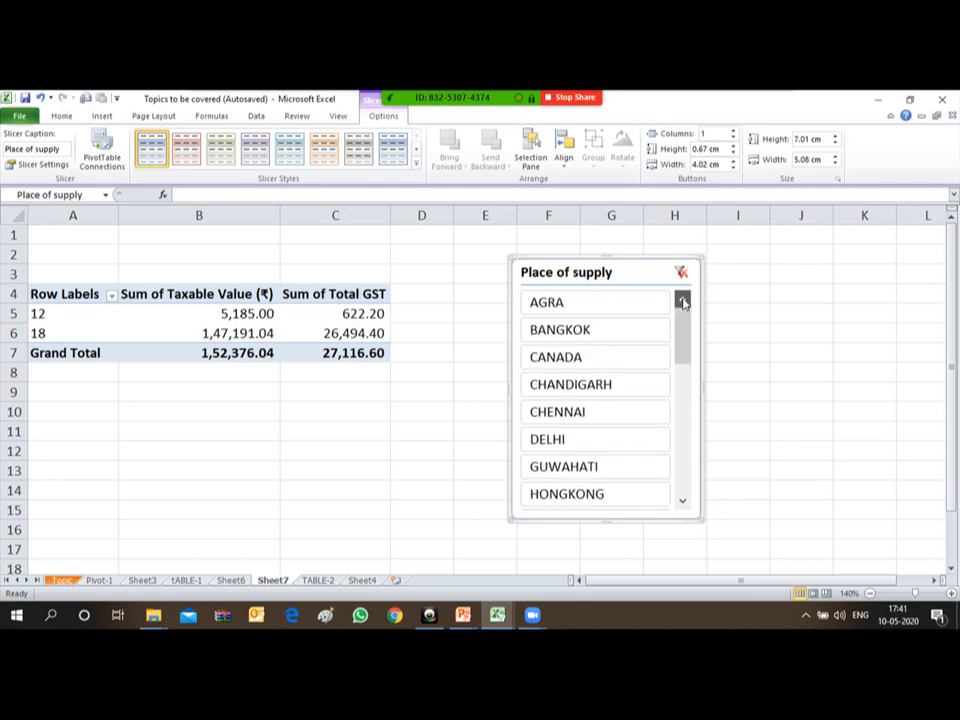
left_click(587, 305)
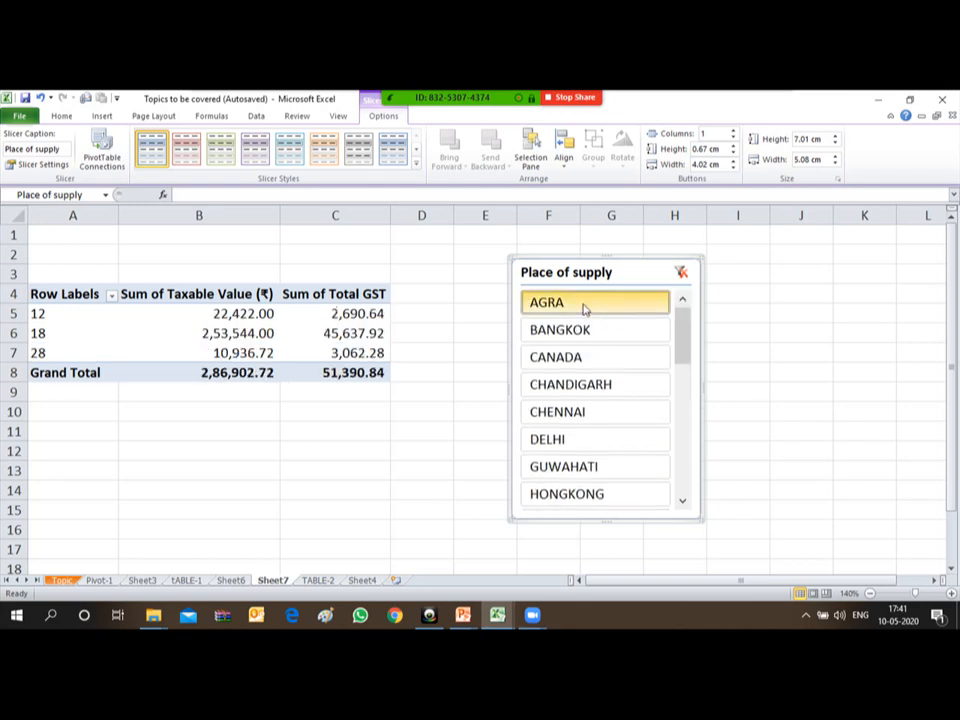
left_click(595, 439, "ctrl")
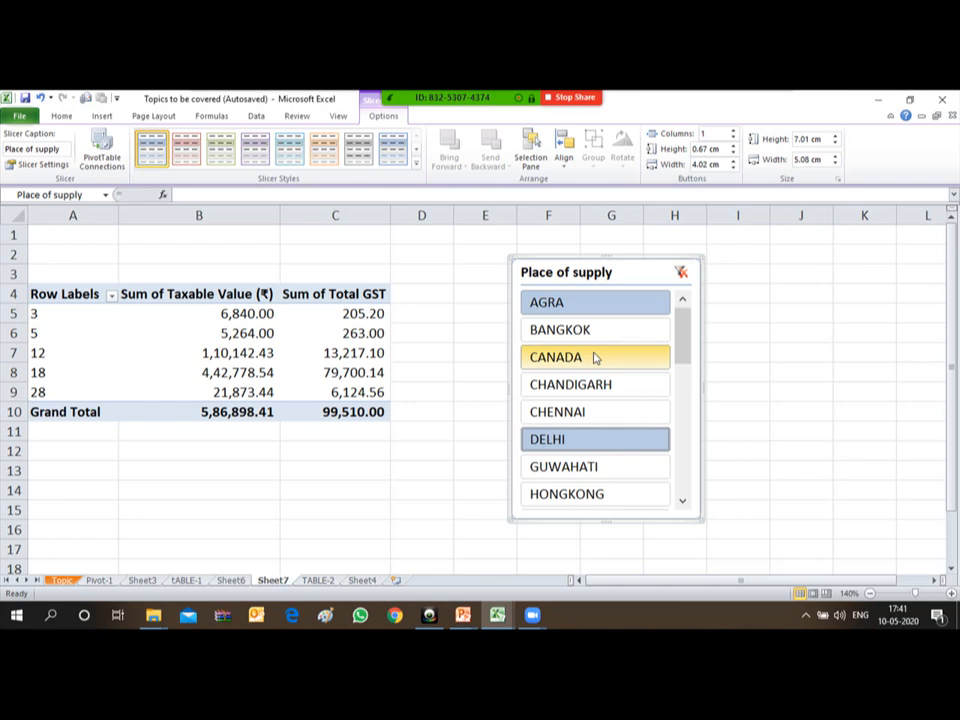
left_click(586, 389, "ctrl")
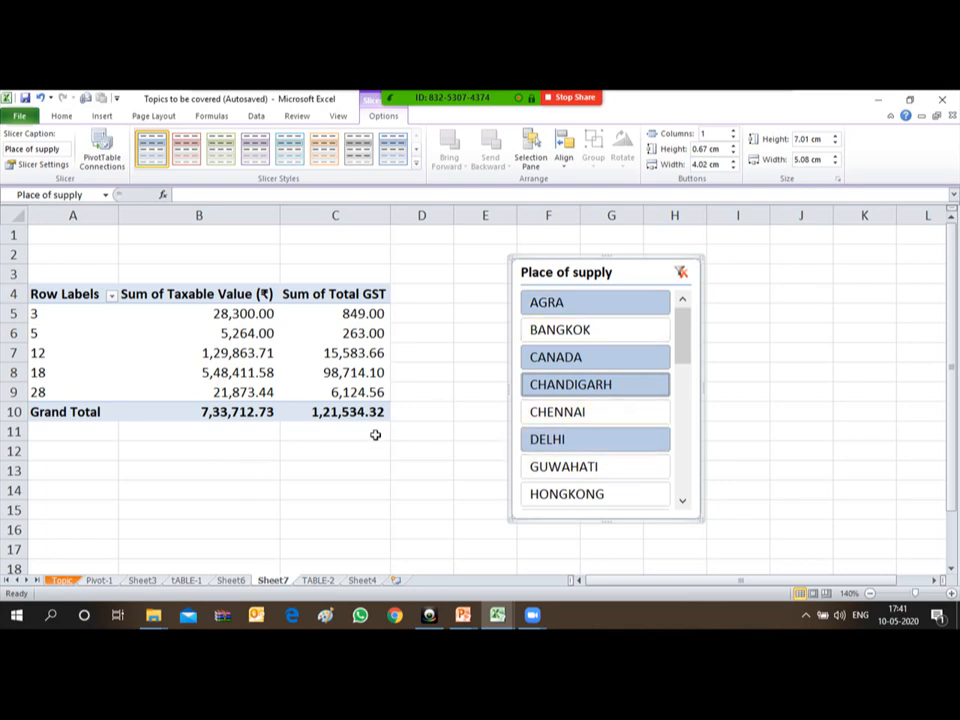
left_click(683, 276)
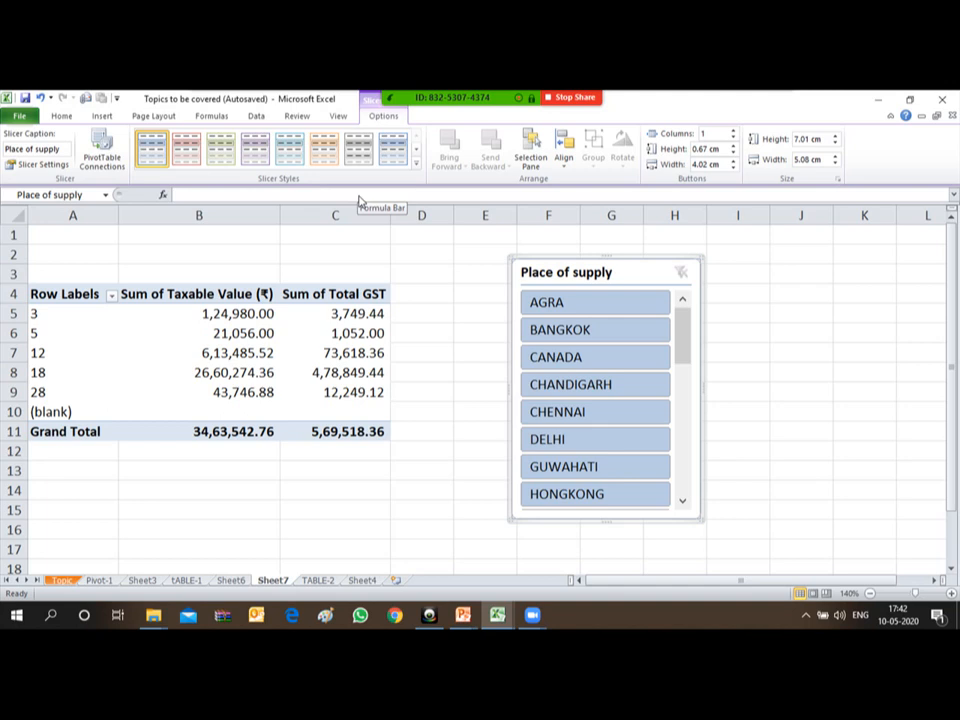
- Insert slicers for Trade/Legal name of the Supplier and Place of supply on the pivot table
left_click(257, 117)
left_click(204, 311)
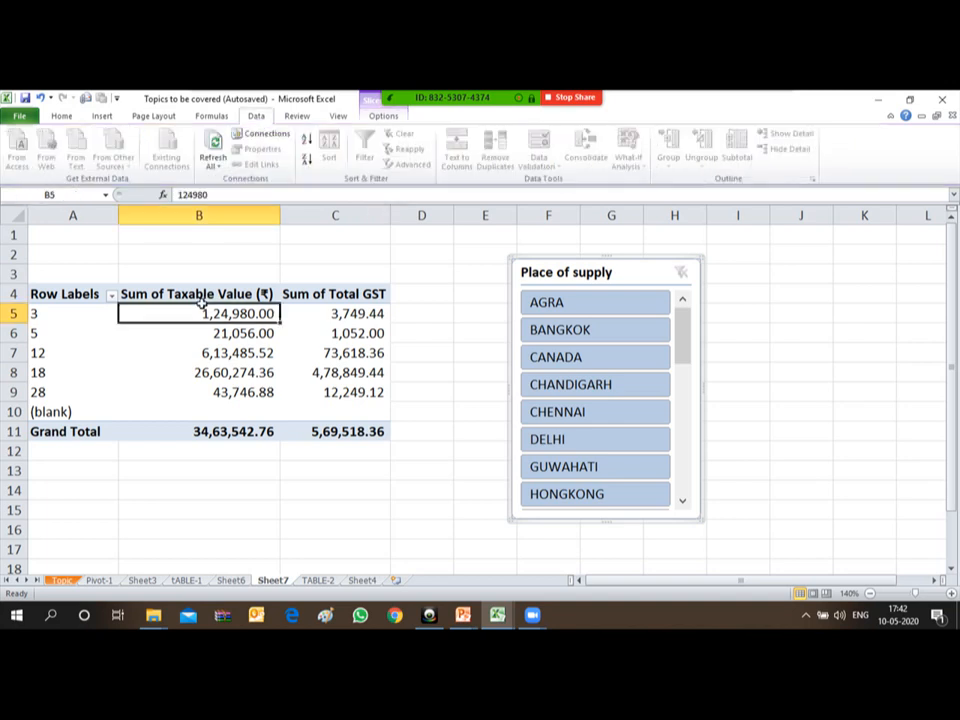
left_click(384, 117)
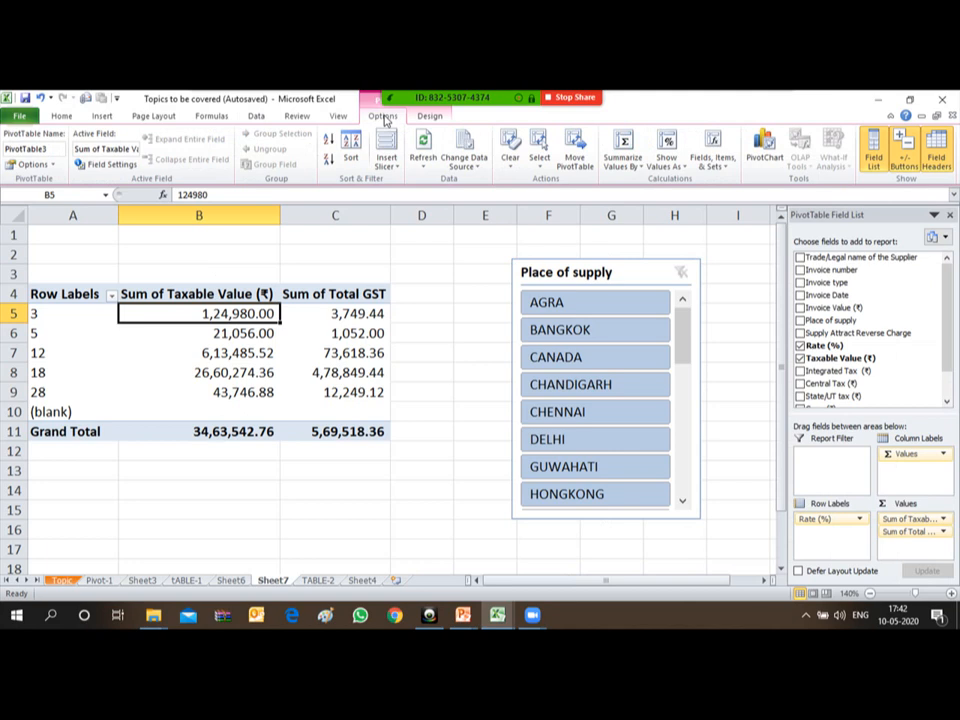
left_click(399, 167)
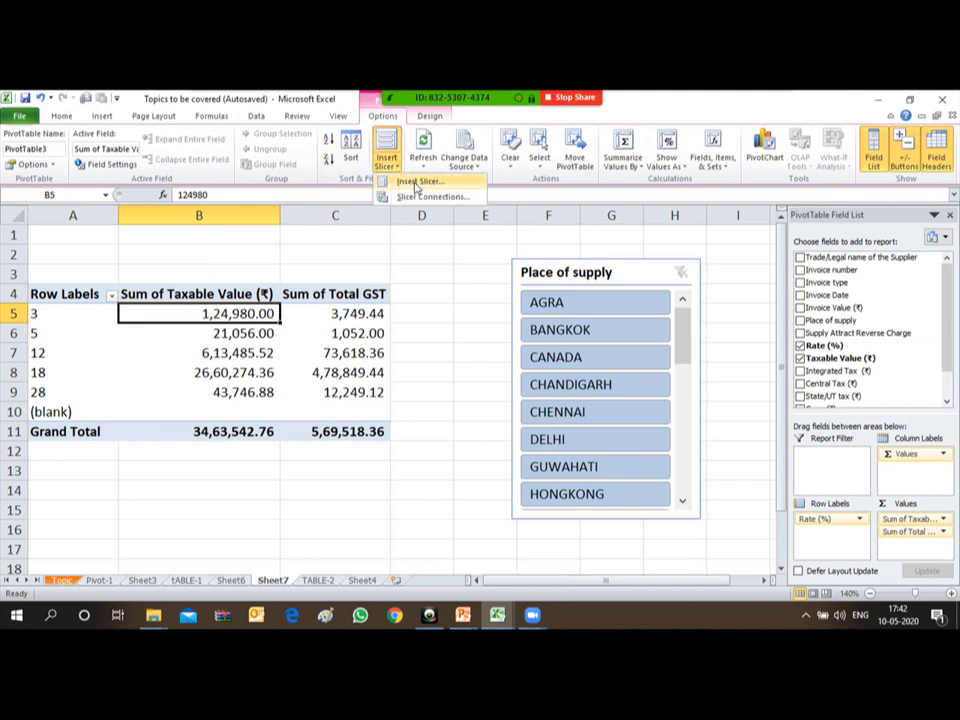
left_click(416, 184)
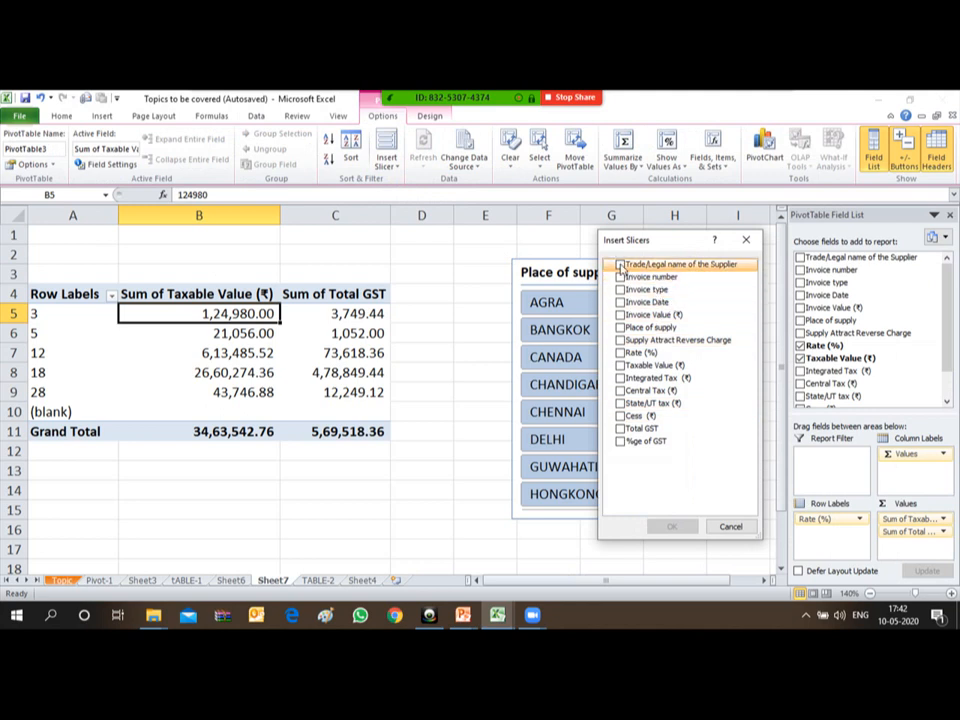
left_click(620, 266)
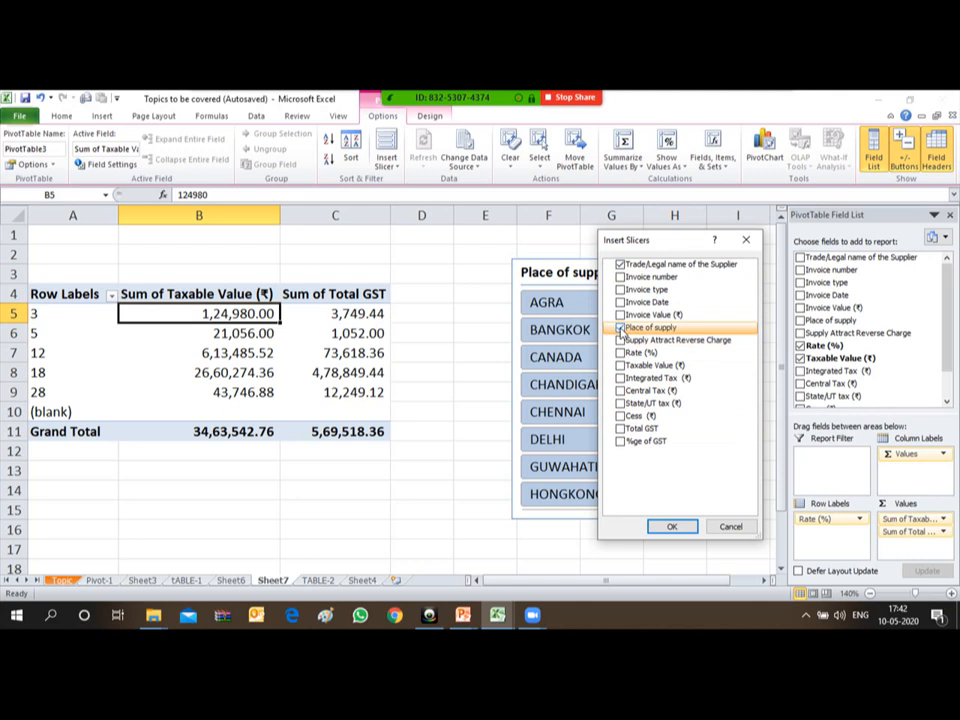
left_click(673, 528)
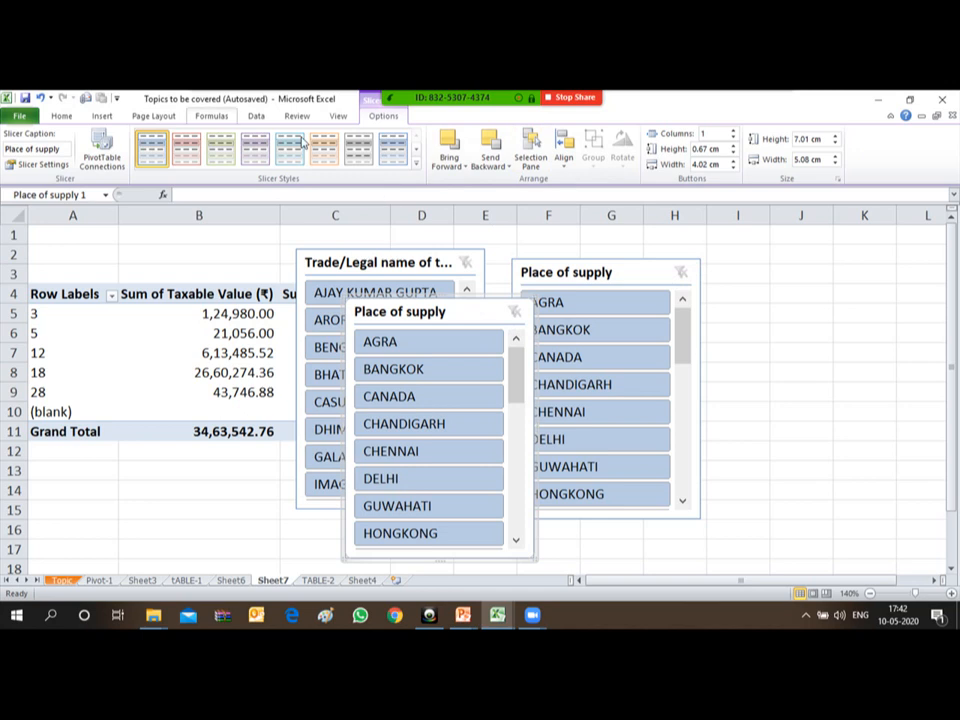
left_click(168, 212)
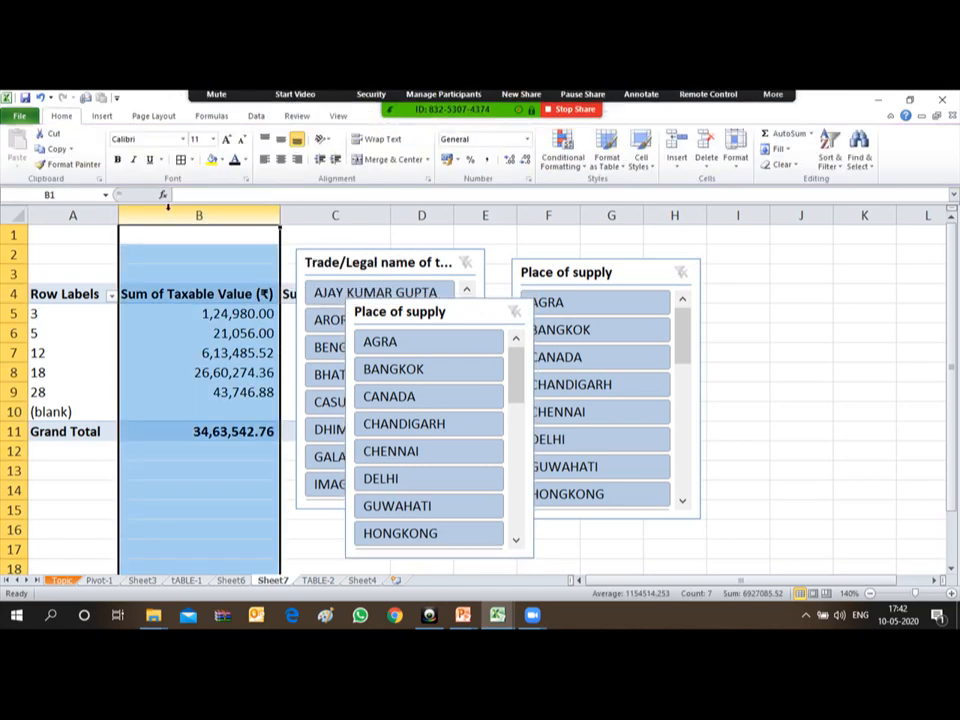
left_click(96, 350)
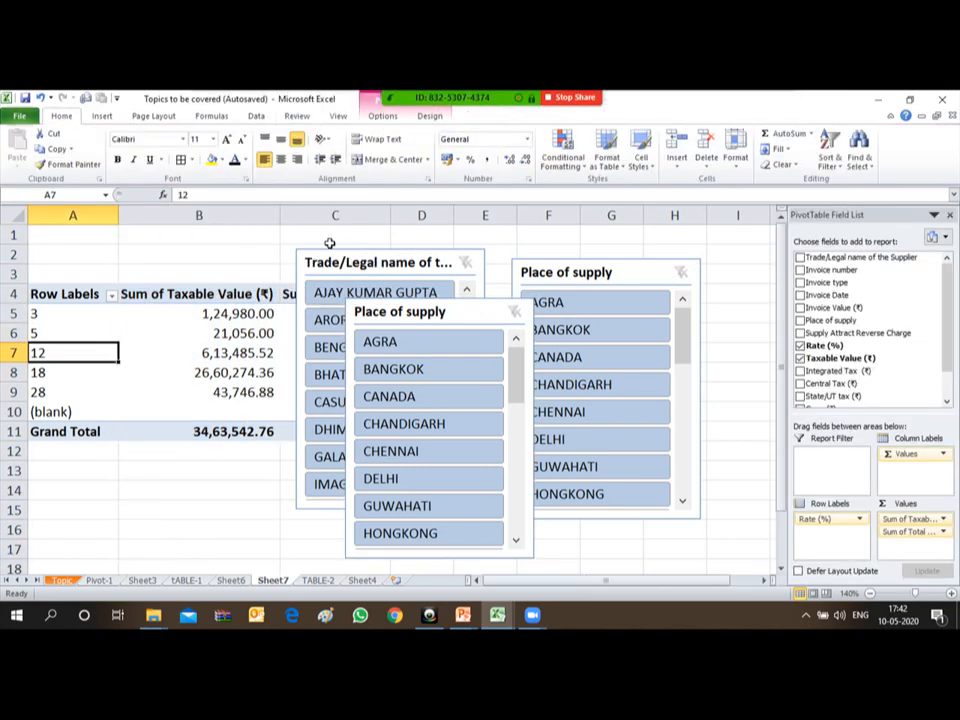
left_click(382, 115)
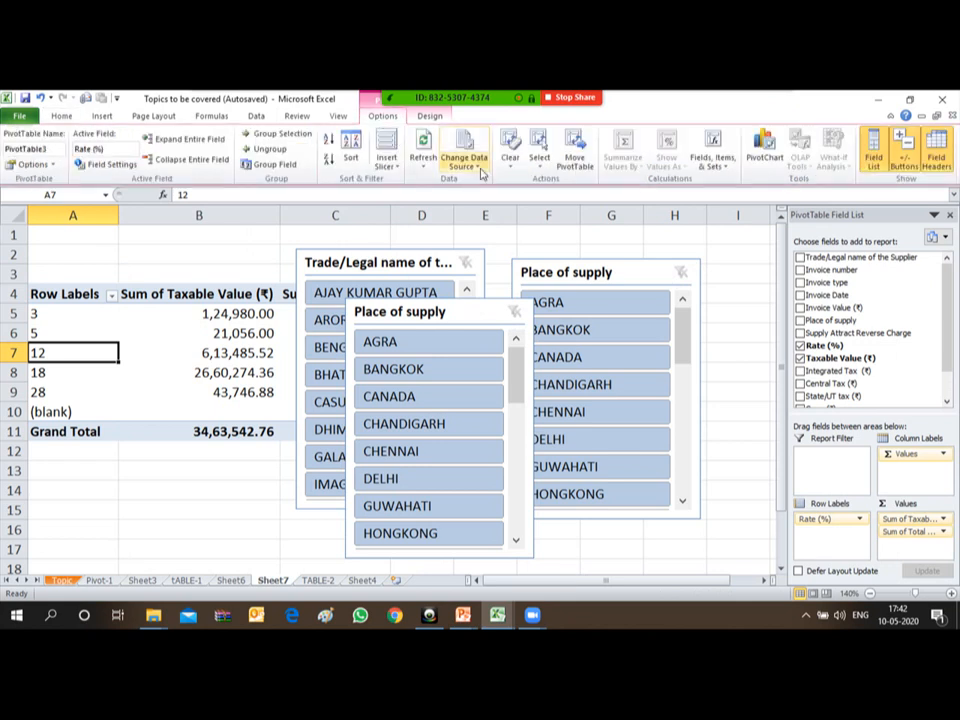
left_click(386, 160)
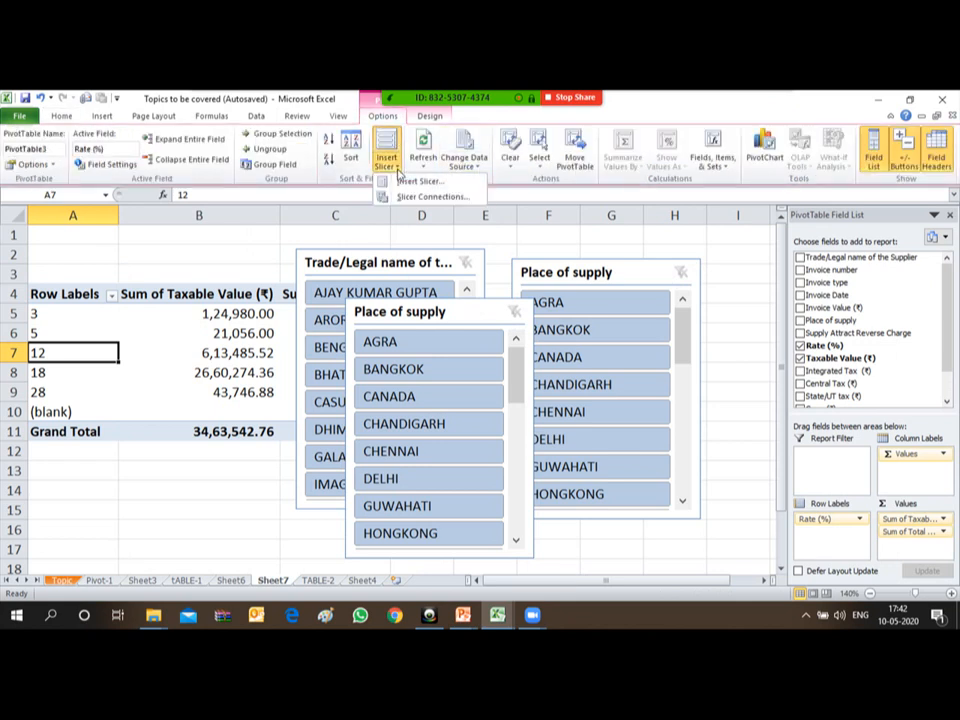
left_click(427, 183)
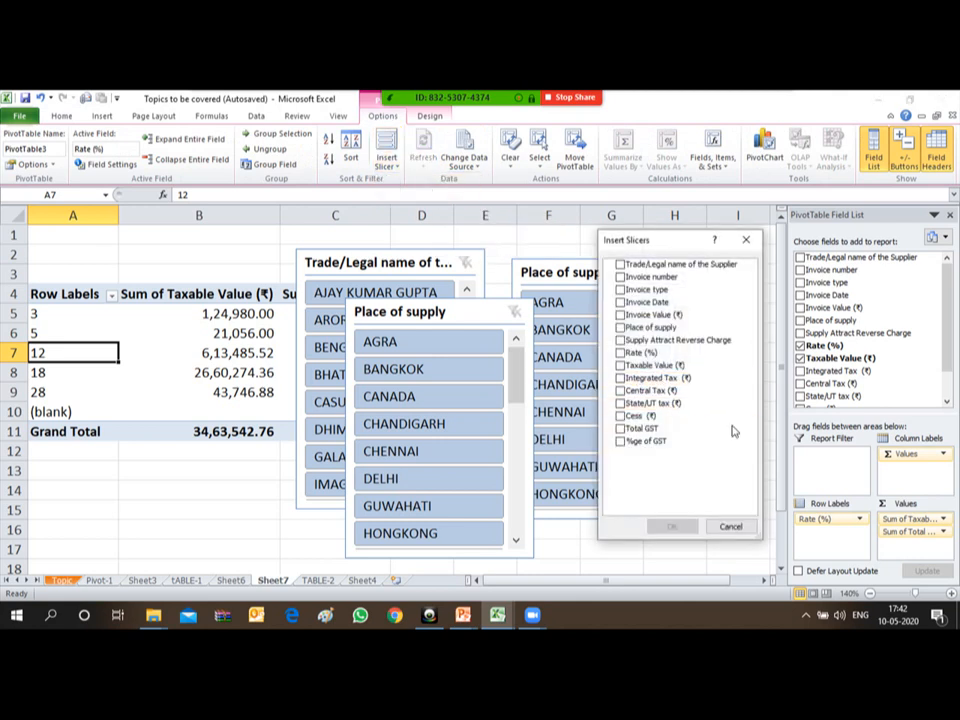
left_click(750, 243)
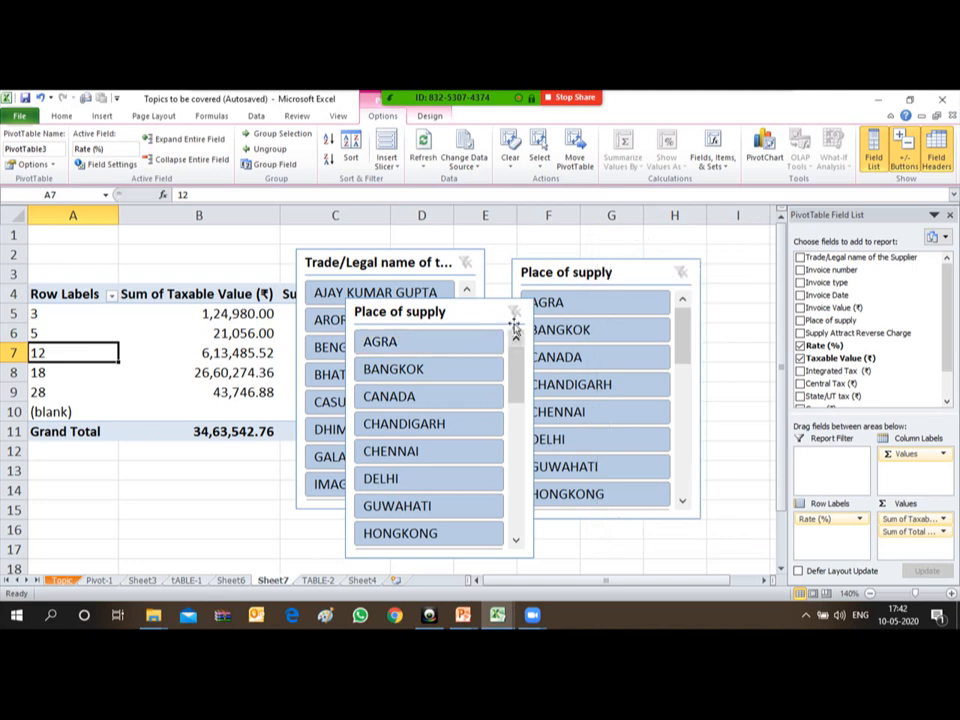
- Move the duplicate Place of supply slicer off the pivot table to around columns J to L
right_click(514, 317)
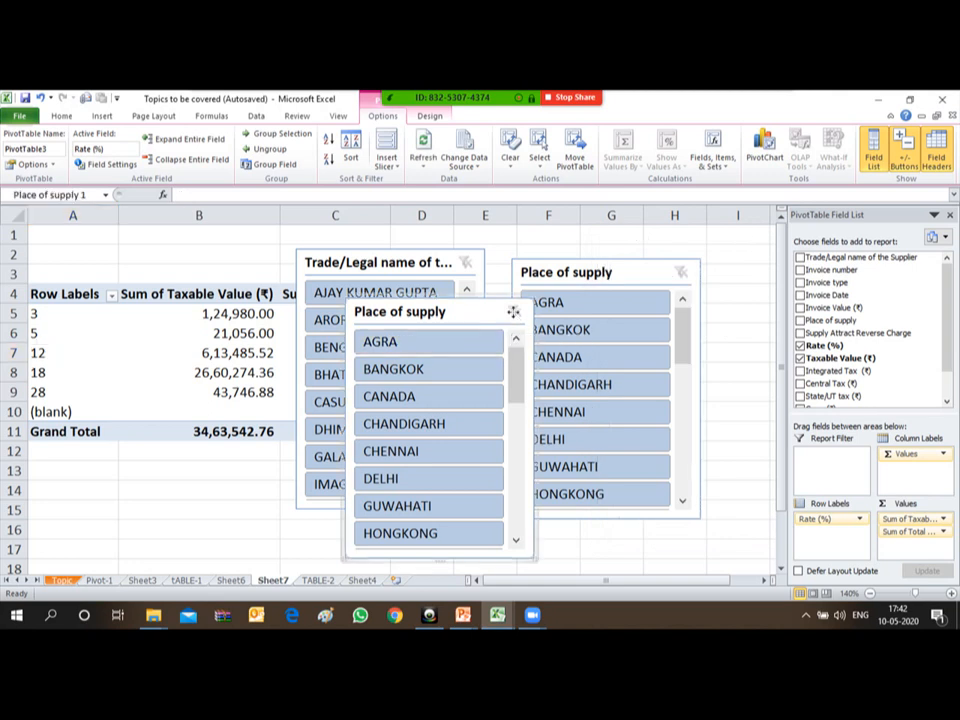
left_click(443, 315)
left_click_drag(498, 312, 953, 268)
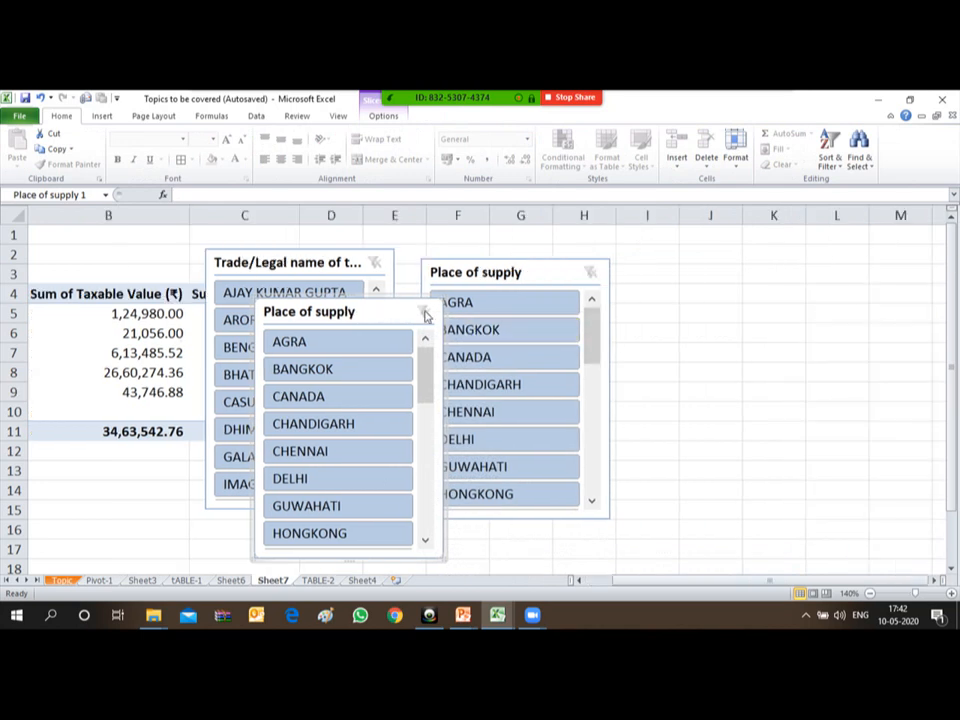
left_click_drag(351, 315, 799, 296)
- Move the Trade/Legal name slicer off the pivot table to the far side of the original Place of supply slicer, starting at column I
left_click_drag(338, 260, 358, 265)
left_click(114, 480)
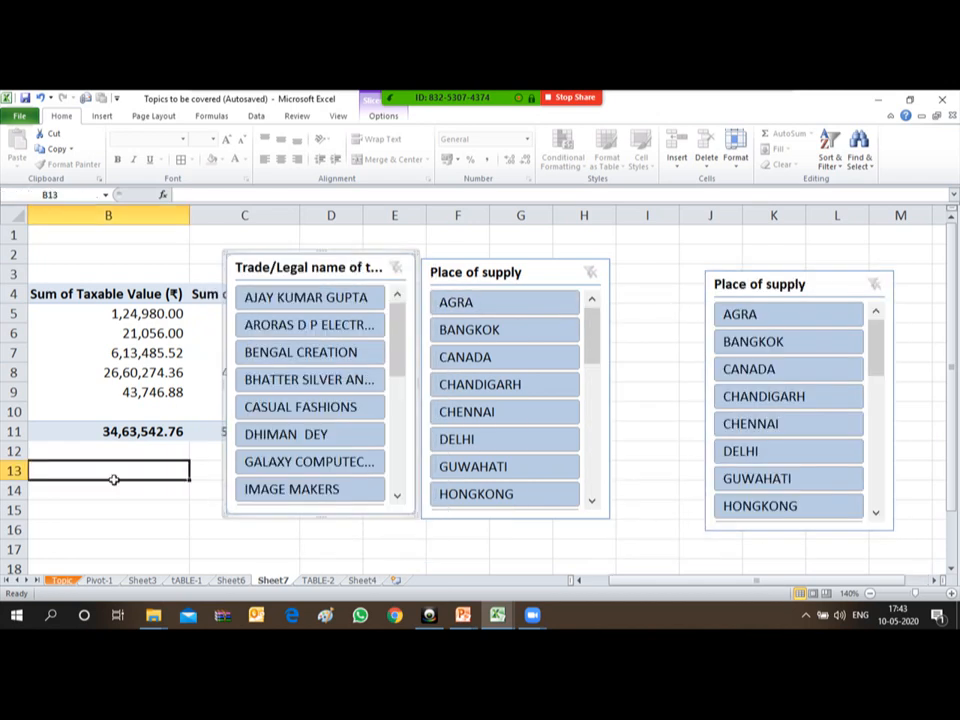
left_click(424, 266)
left_click_drag(424, 266, 765, 604)
left_click_drag(845, 262, 620, 600)
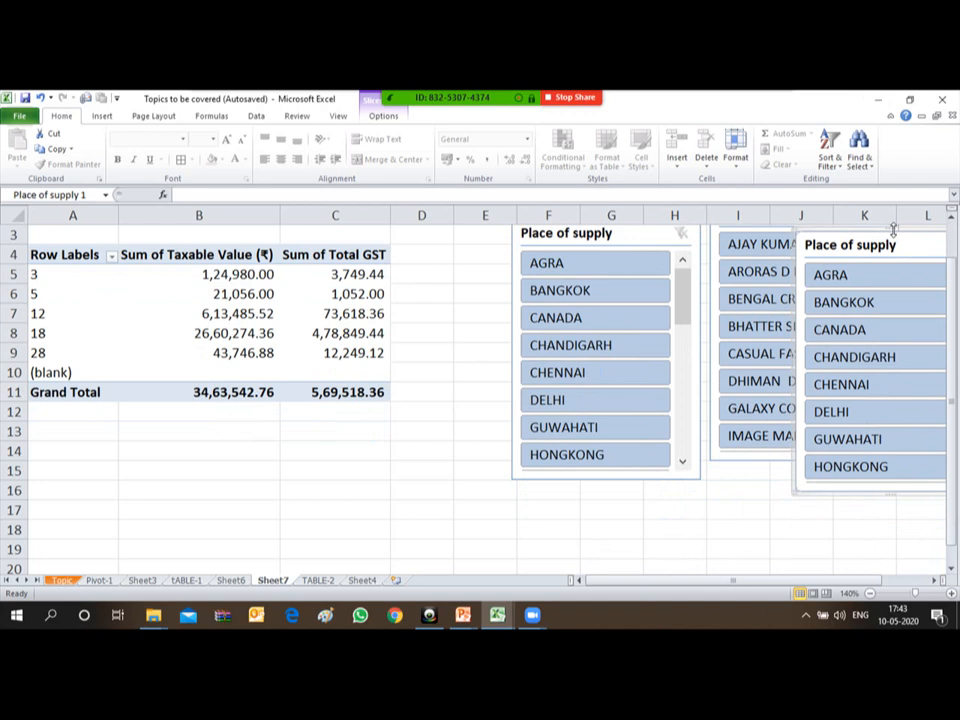
left_click_drag(891, 240, 955, 258)
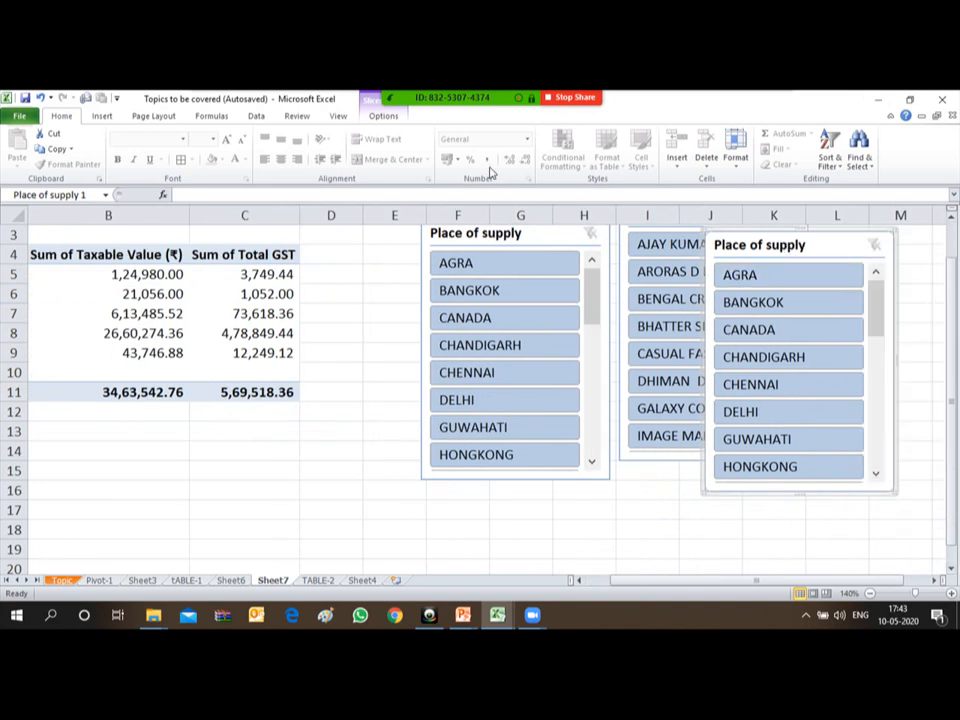
left_click(383, 115)
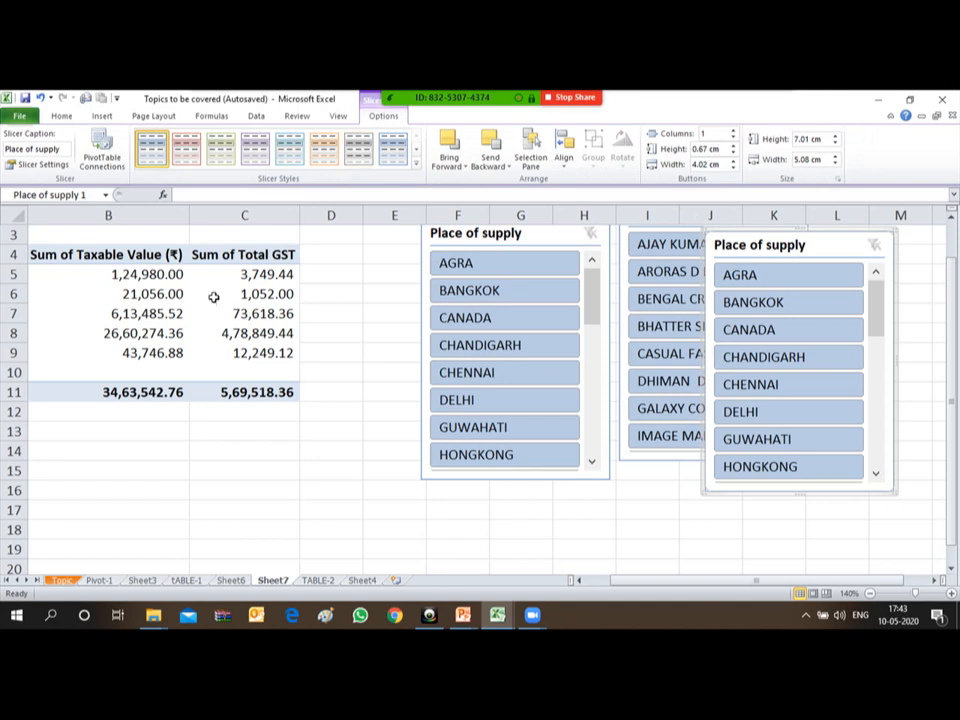
left_click(213, 294)
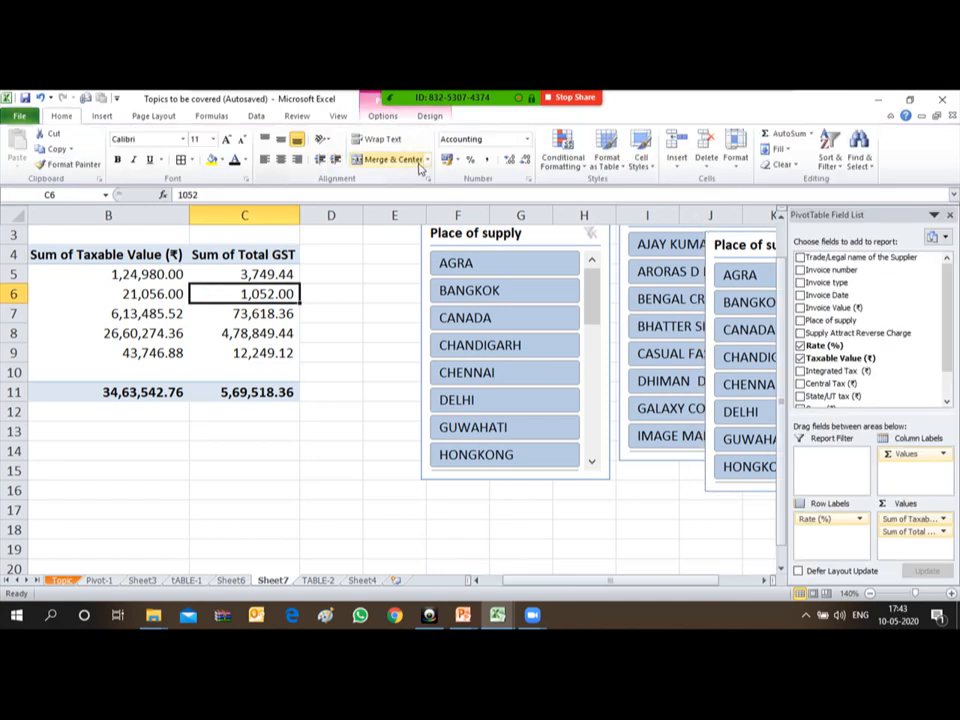
left_click(383, 115)
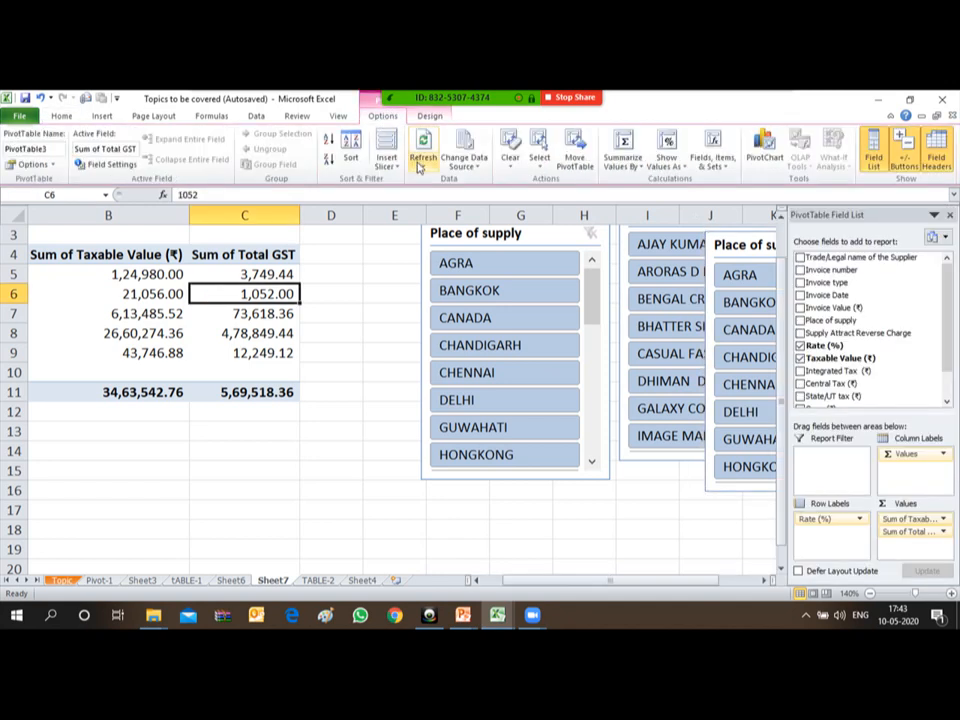
left_click(387, 163)
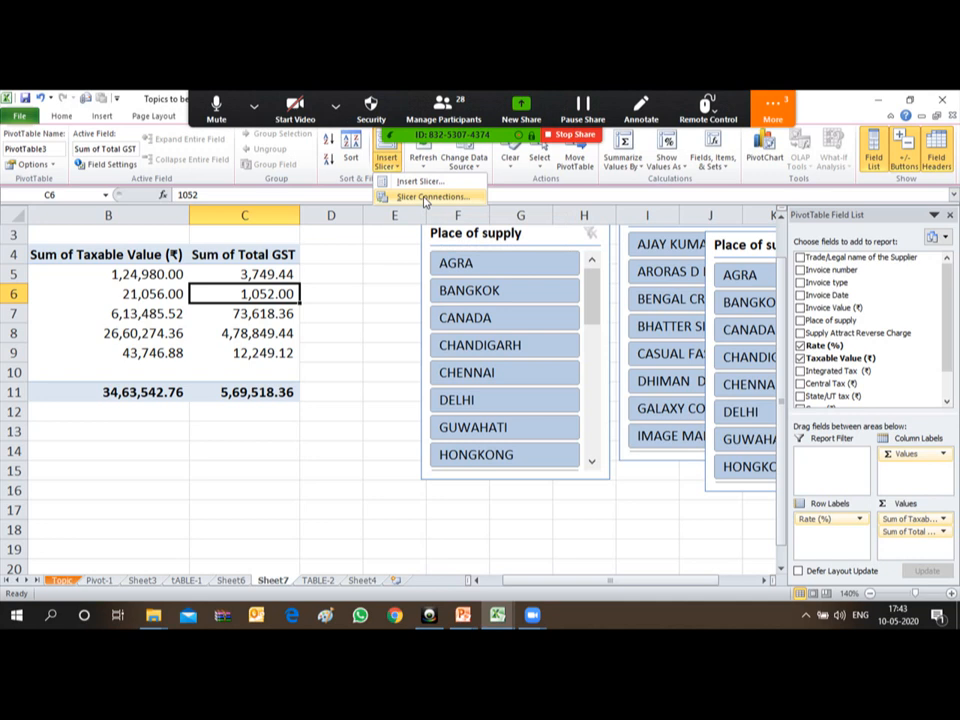
right_click(425, 202)
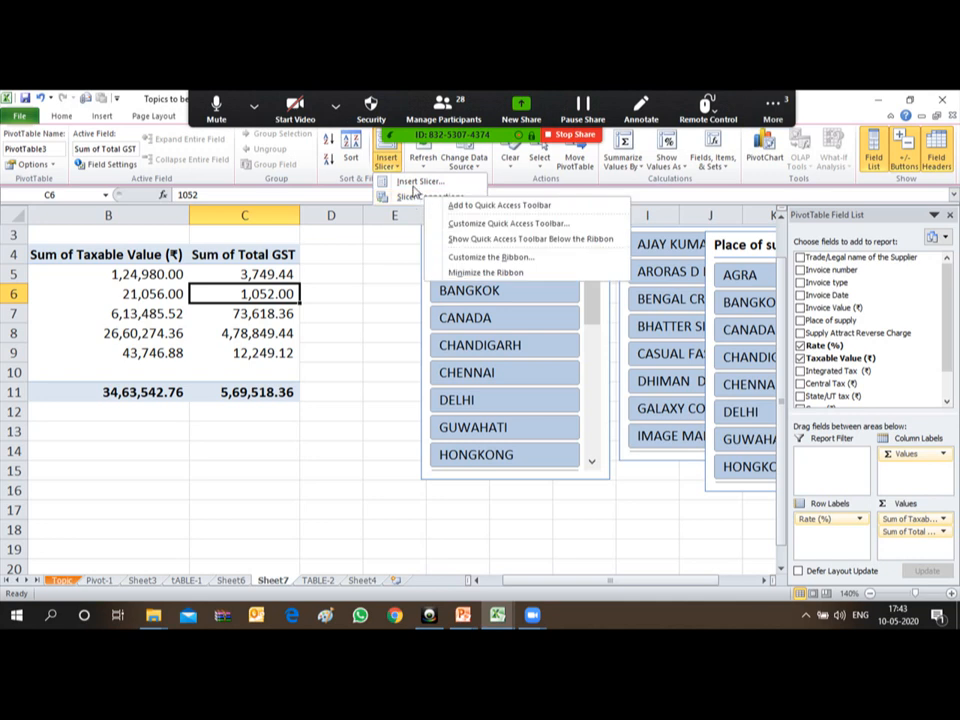
left_click(410, 183)
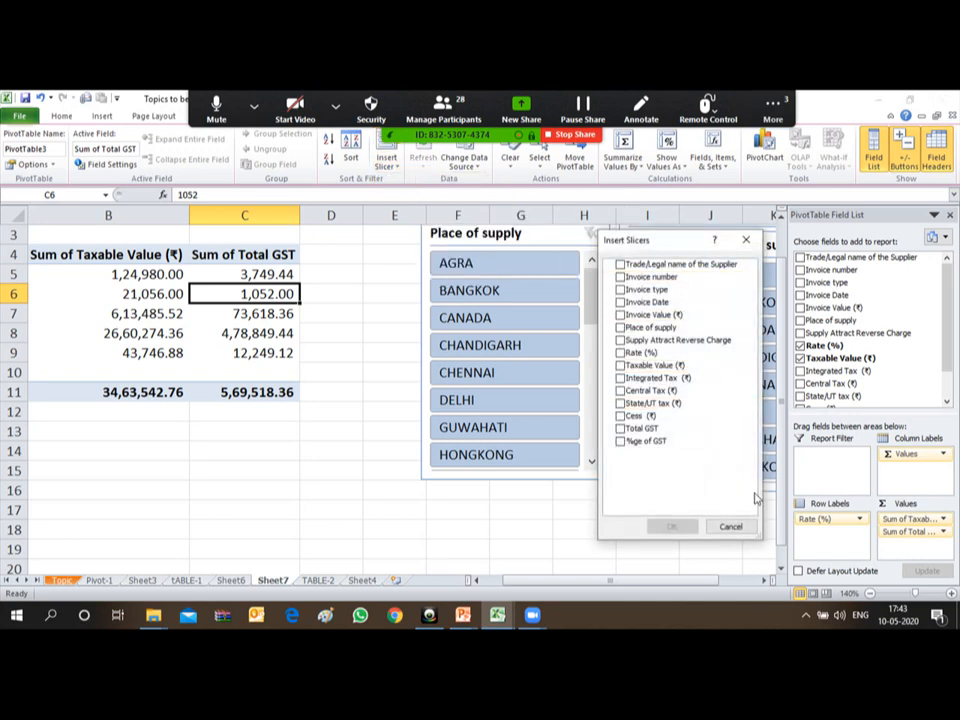
left_click(746, 240)
- Delete the duplicate Place of supply slicer that overlaps the Trade/Legal name slicer
left_click(590, 237)
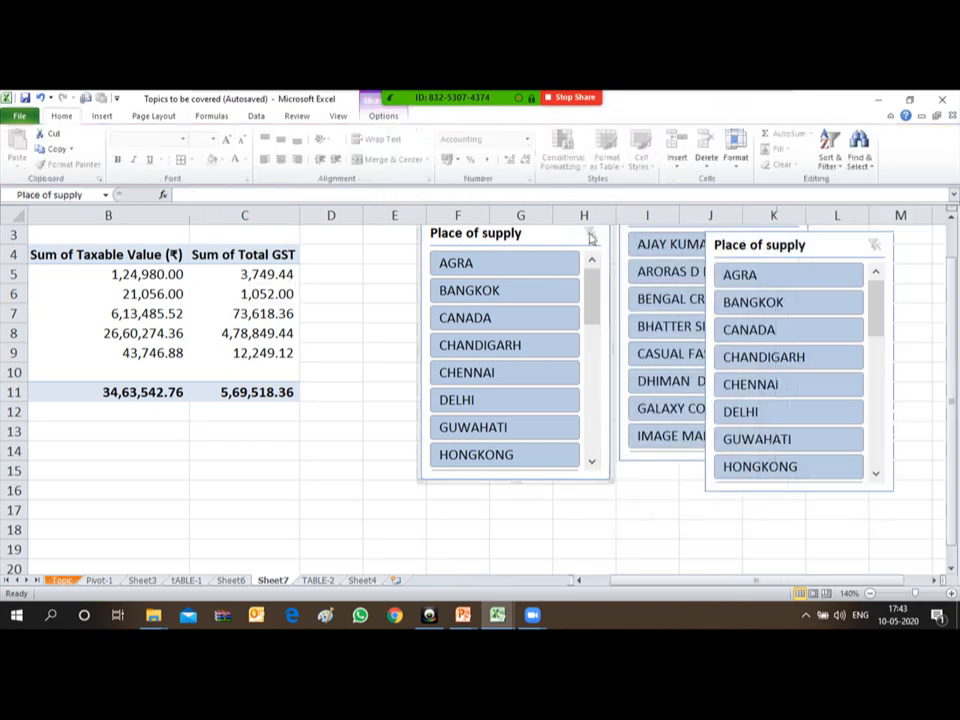
left_click(874, 246)
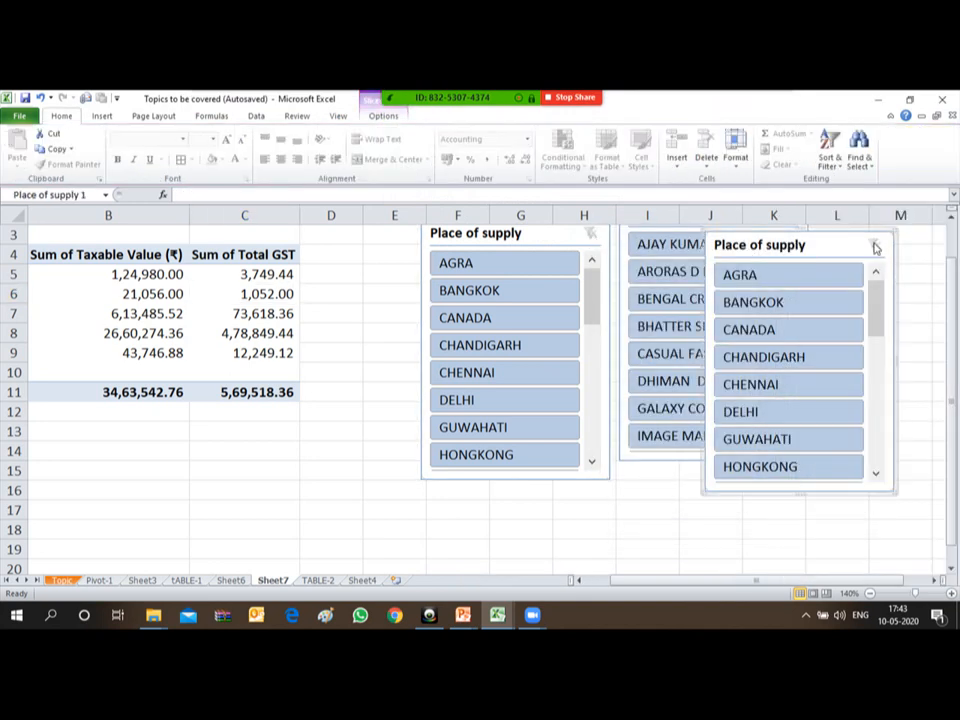
right_click(874, 248)
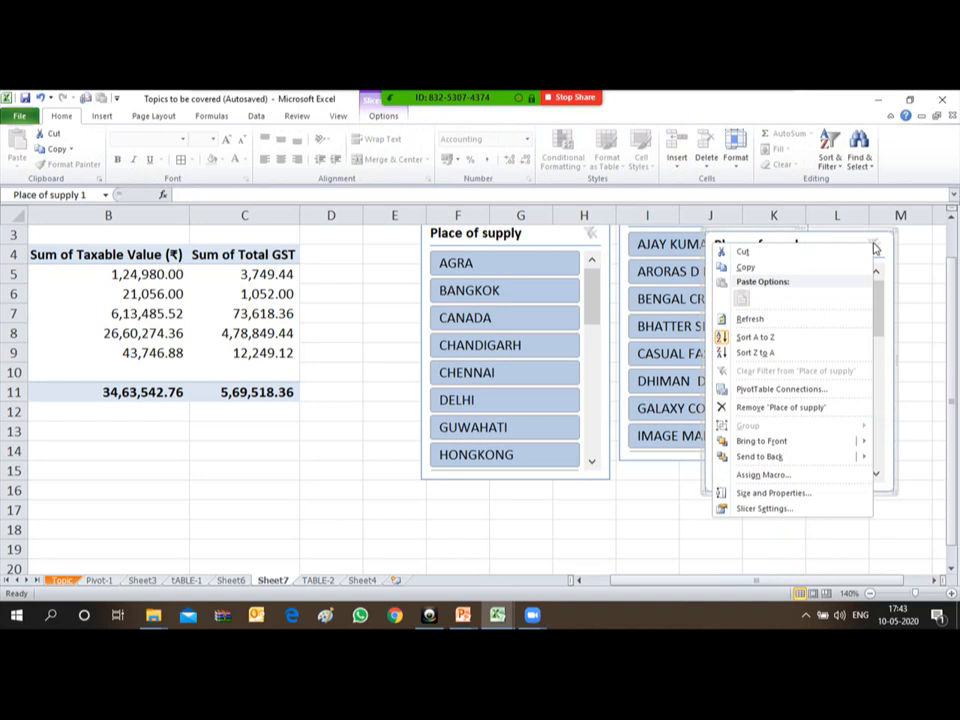
left_click(893, 236)
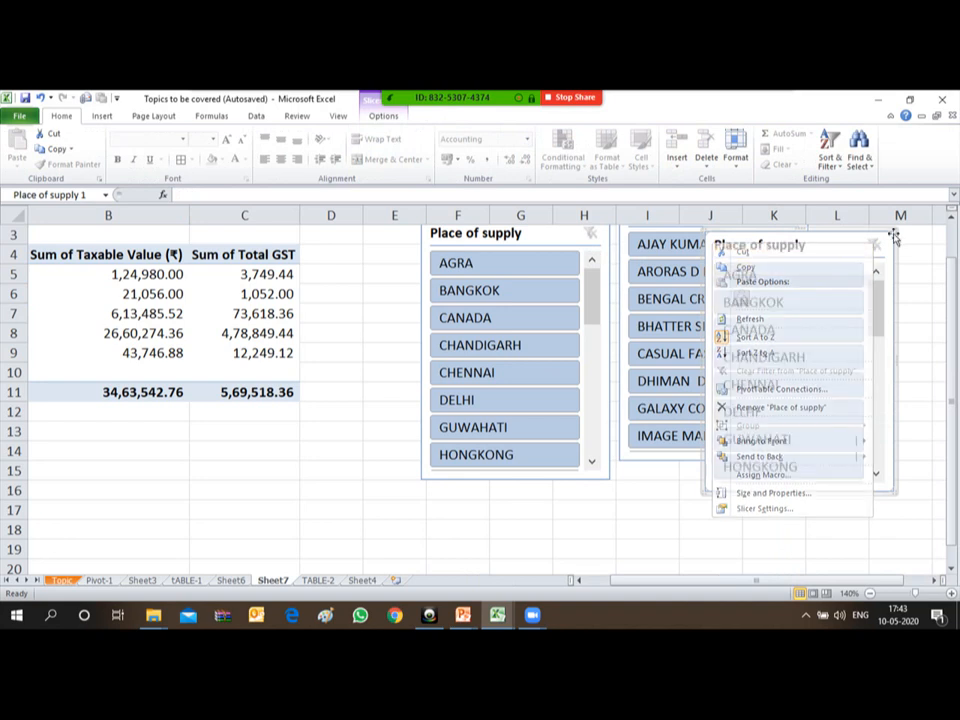
left_click_drag(893, 232, 889, 239)
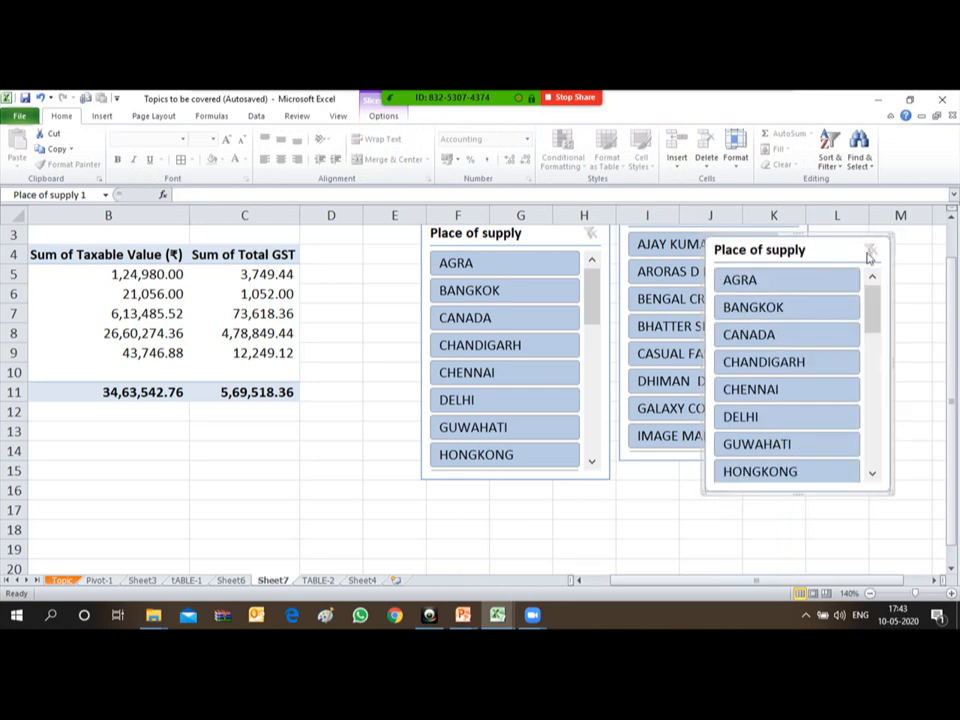
right_click(870, 256)
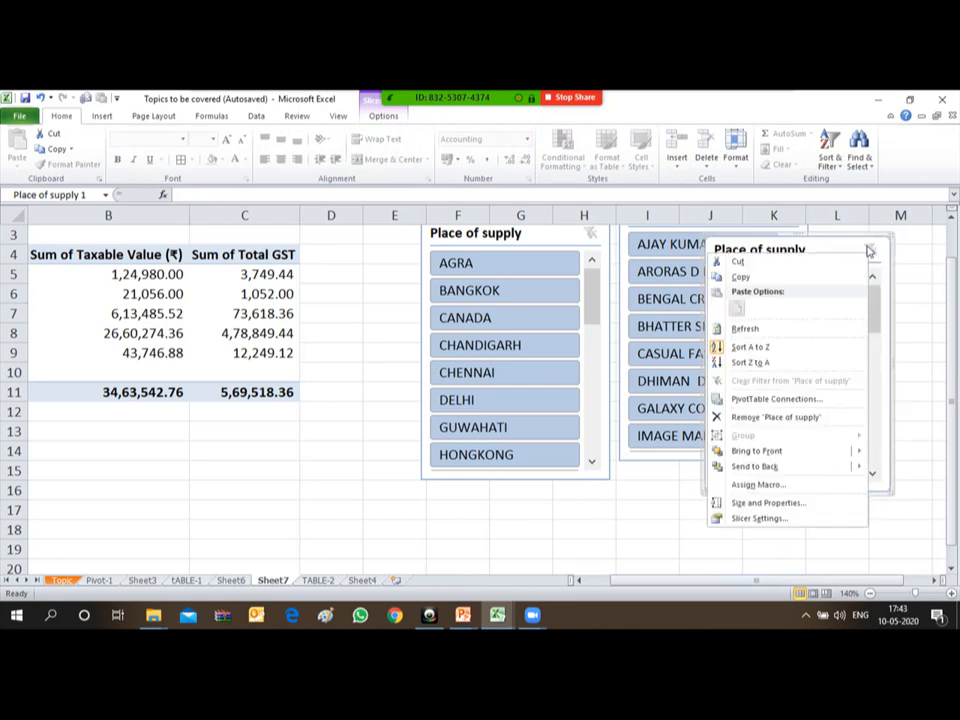
left_click(870, 251)
key("Delete")
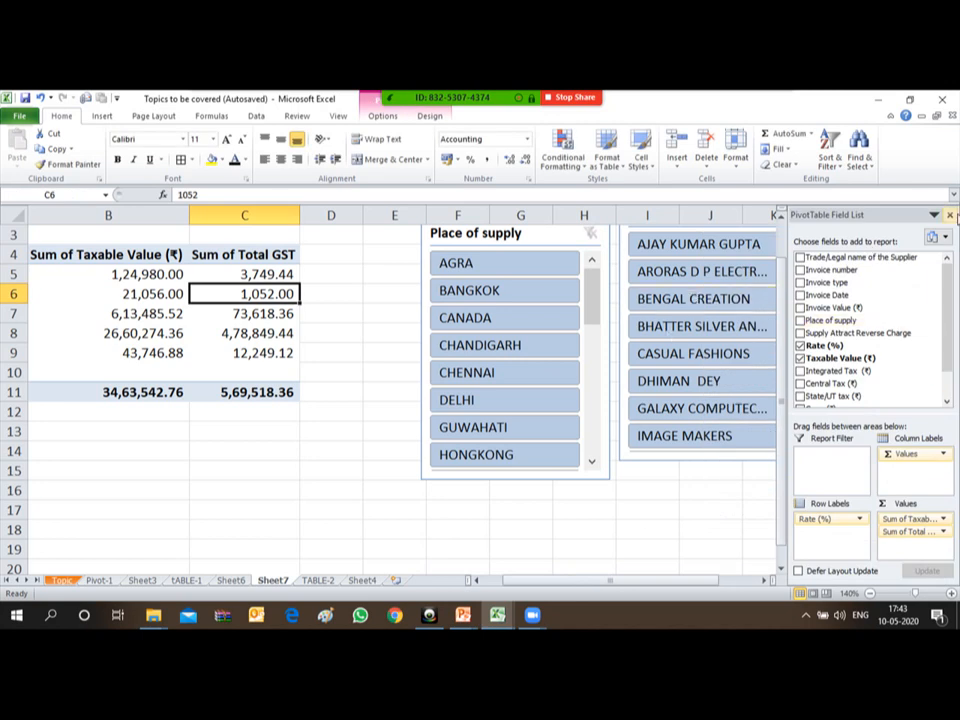
- Move the Place of supply slicer slightly closer to the pivot table, starting in column E, and select cell A14
left_click(345, 388)
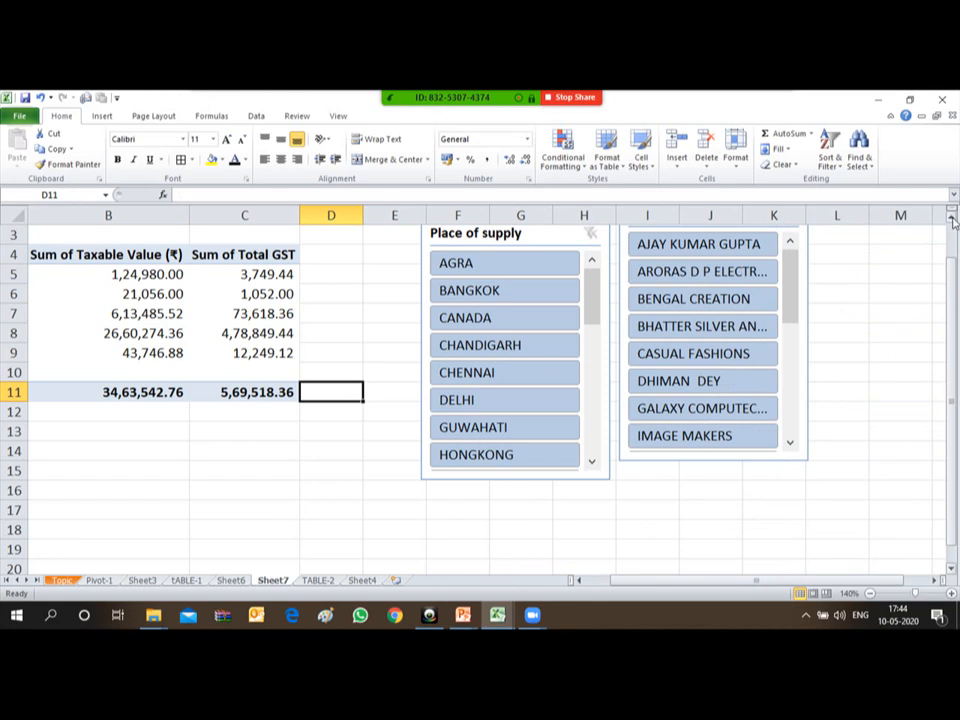
scroll(953, 232, "up", 1)
left_click_drag(491, 274, 460, 258)
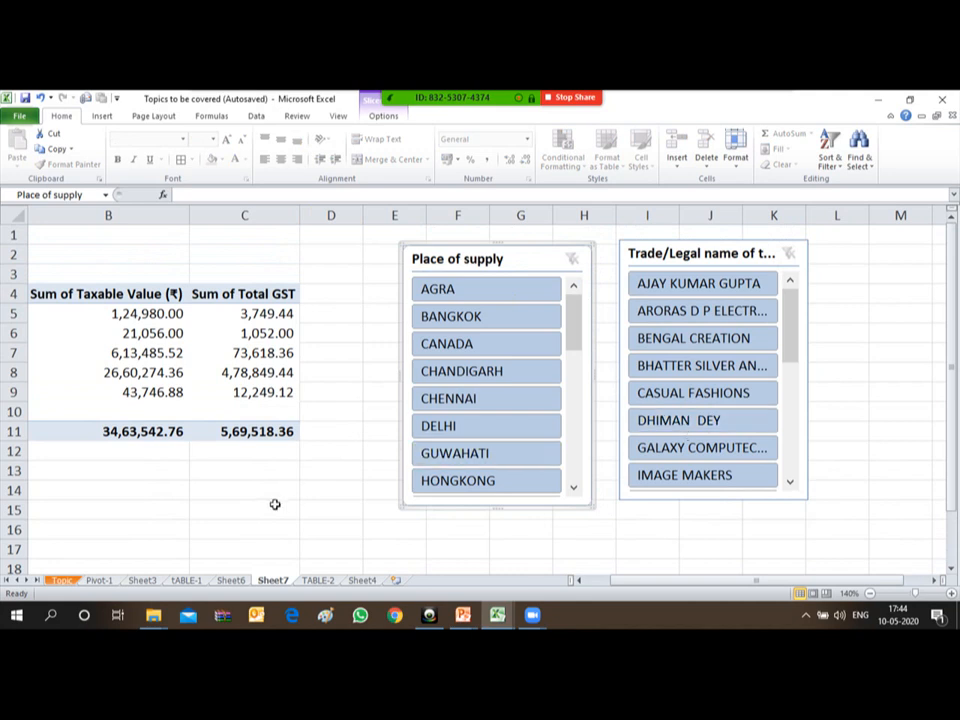
left_click(192, 492)
key("Left")
key("Left")
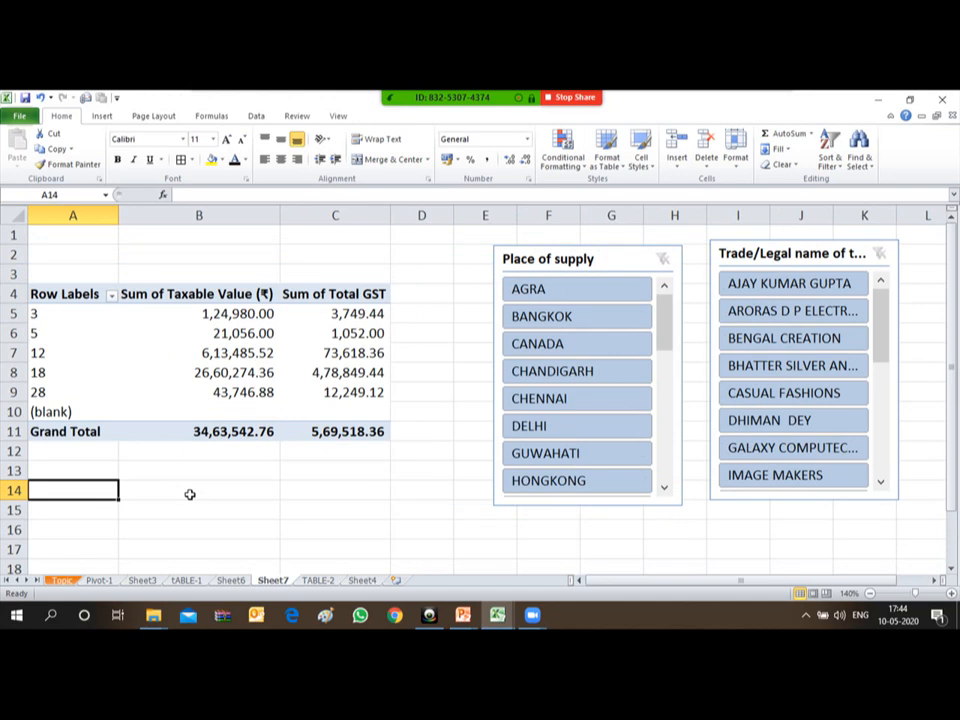
- Filter the pivot table to place of supply AGRA and supplier BENGAL CREATION, and look through the rest of the supplier list
left_click(553, 296)
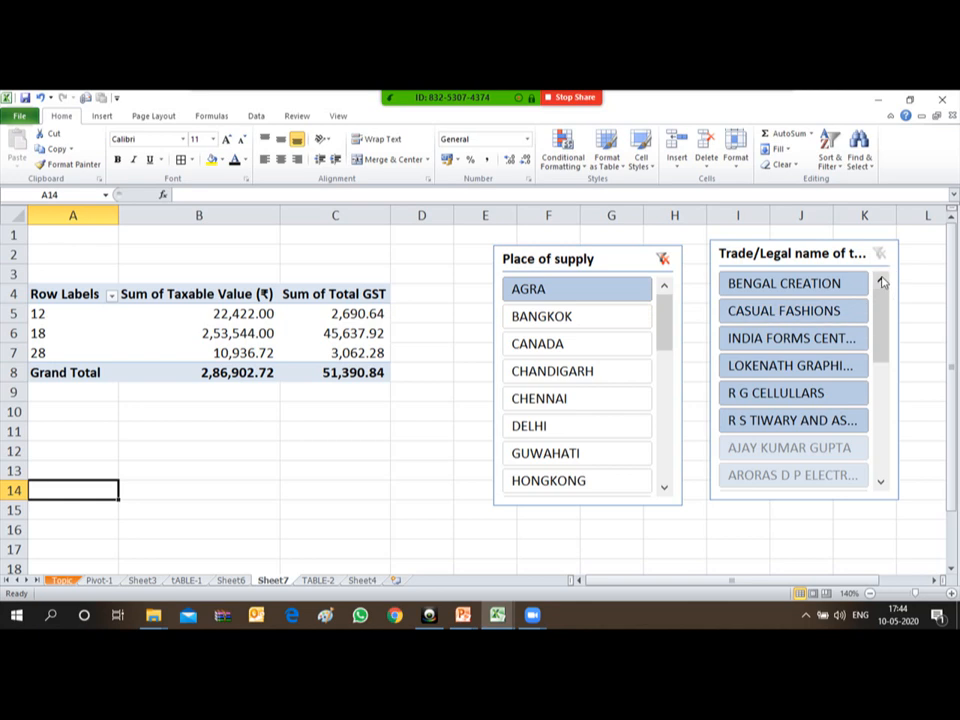
left_click(785, 284)
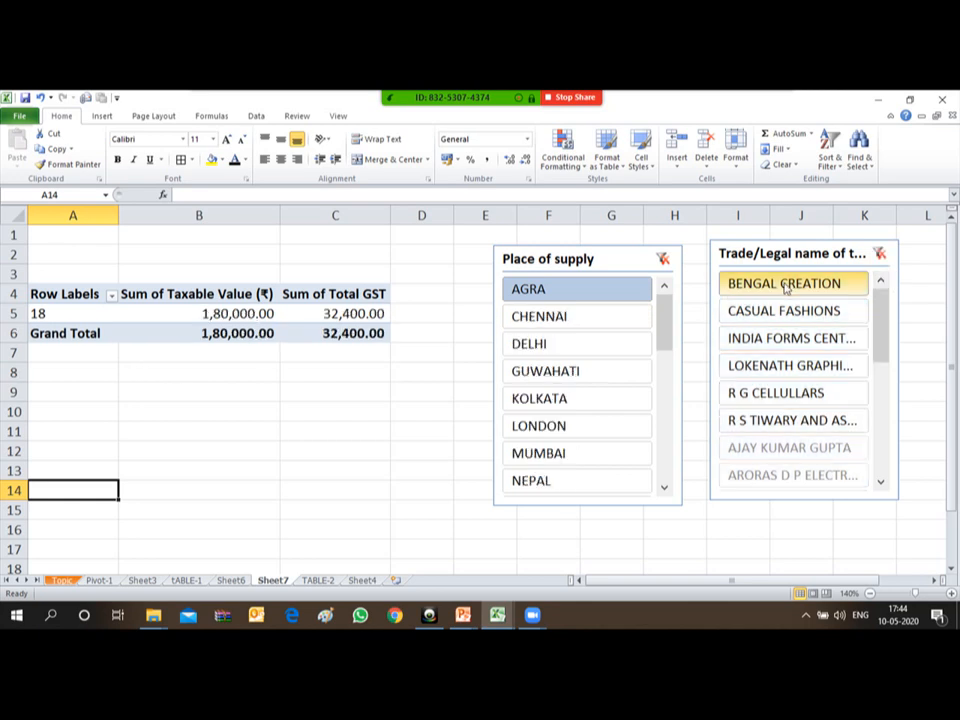
left_click(880, 483)
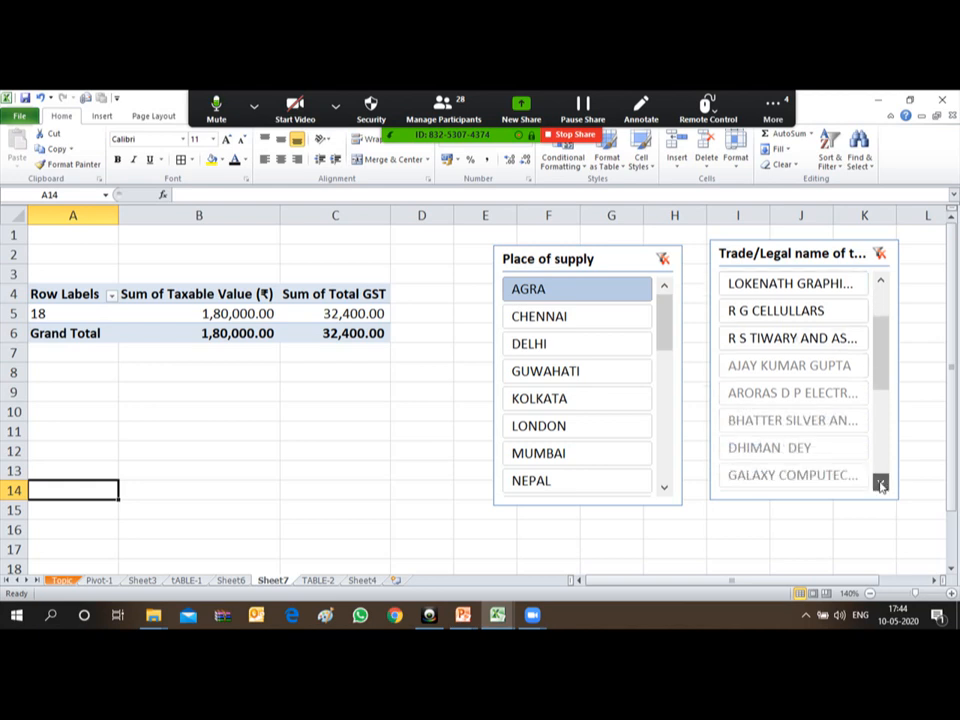
left_click(880, 483)
left_click(881, 484)
left_click(881, 484)
left_click(881, 484)
left_click(881, 484)
left_click_drag(881, 427, 891, 298)
- Open the Zoom group chat, read the participants' messages and close the chat
left_click(773, 103)
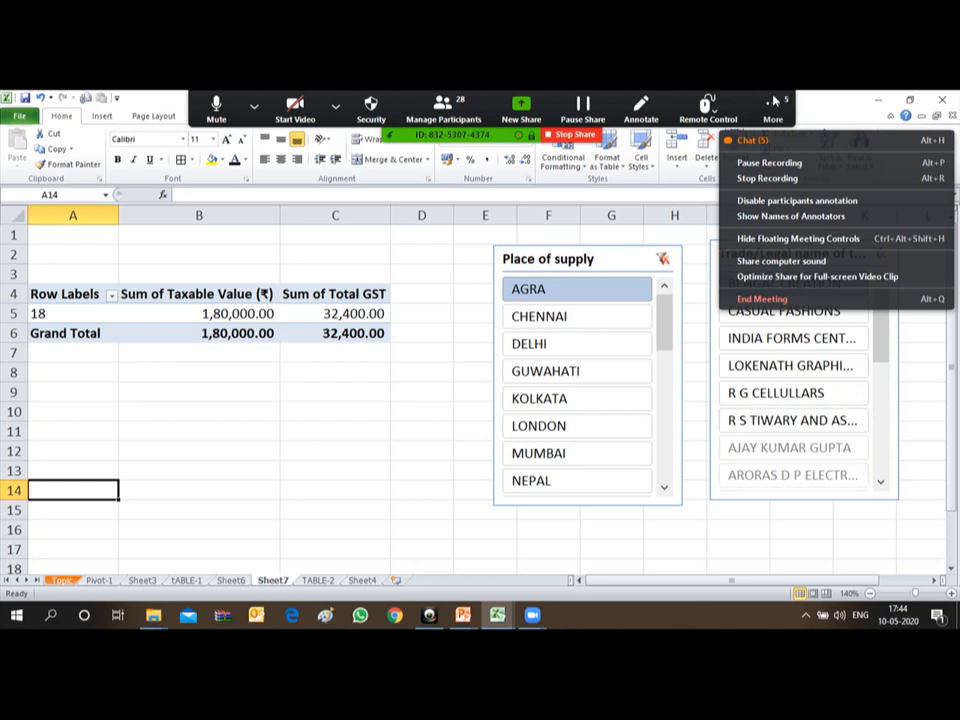
left_click(778, 140)
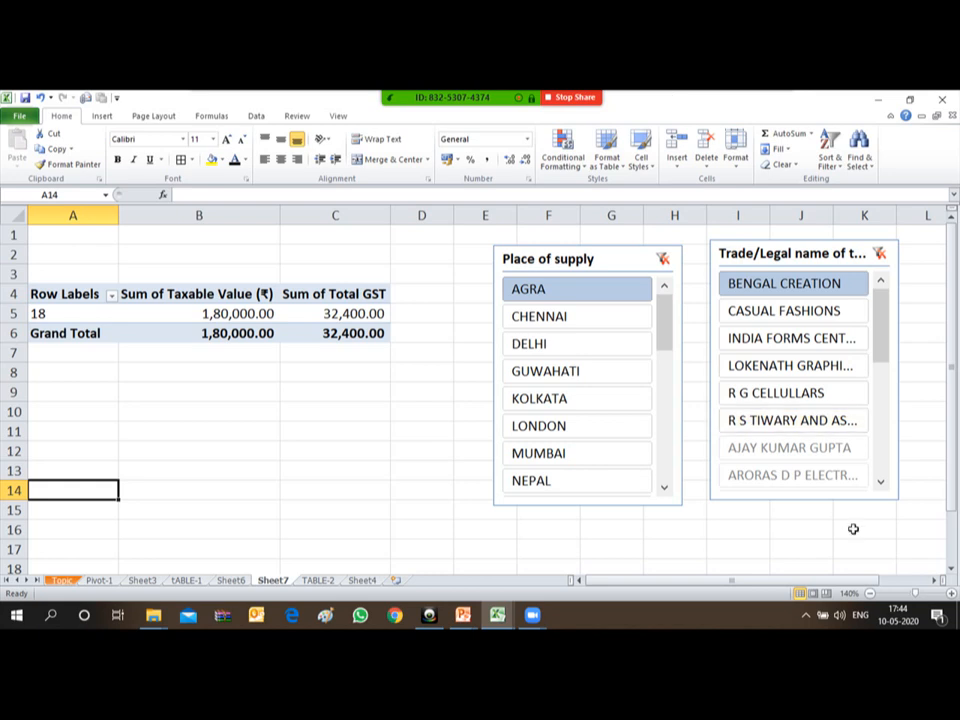
key("alt+Tab")
key("alt+Tab")
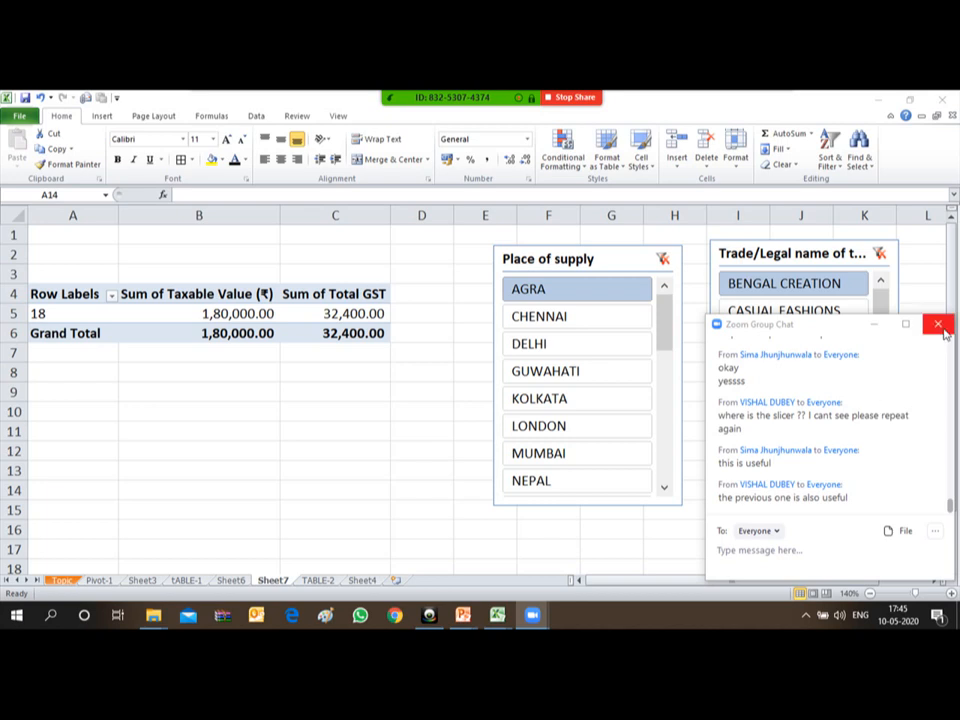
left_click(409, 427)
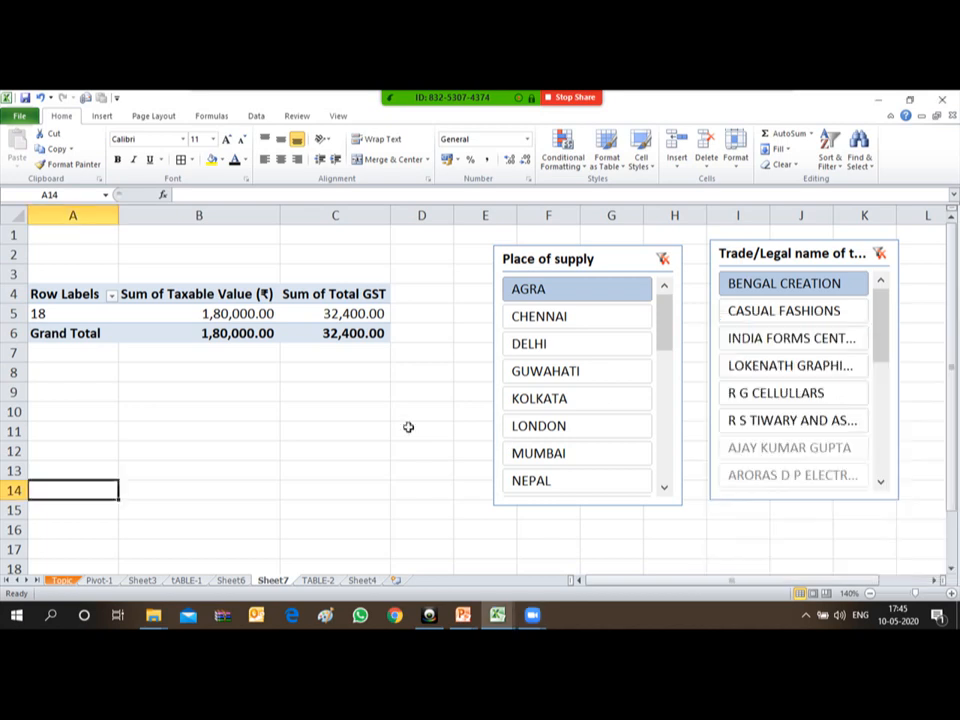
- Delete the Place of supply slicer and the Trade/Legal name slicer
left_click(632, 259)
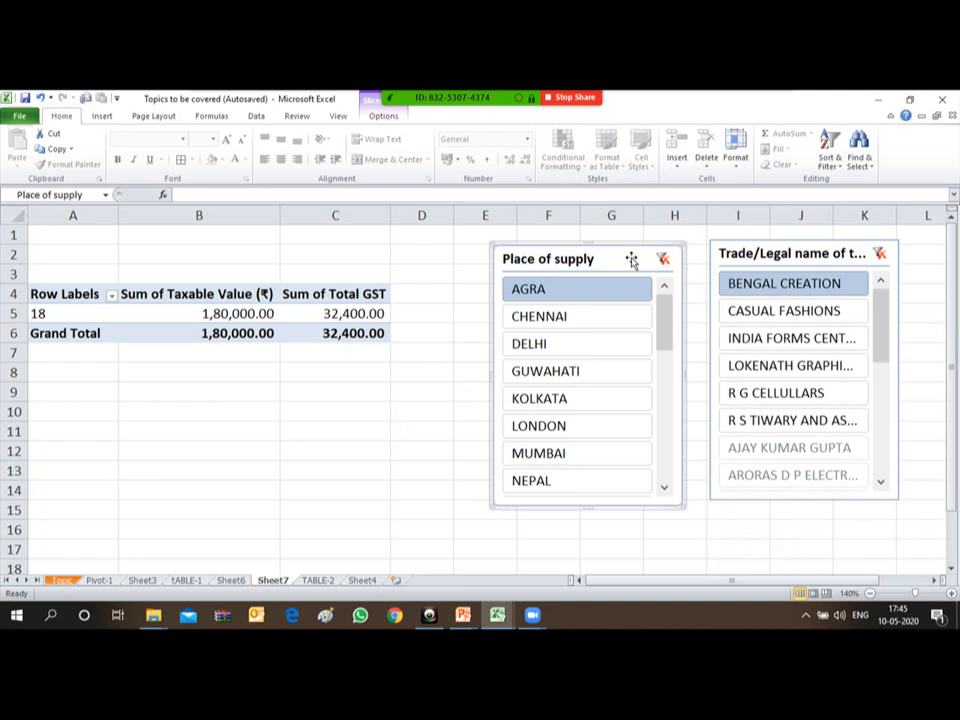
key("Delete")
left_click(767, 255)
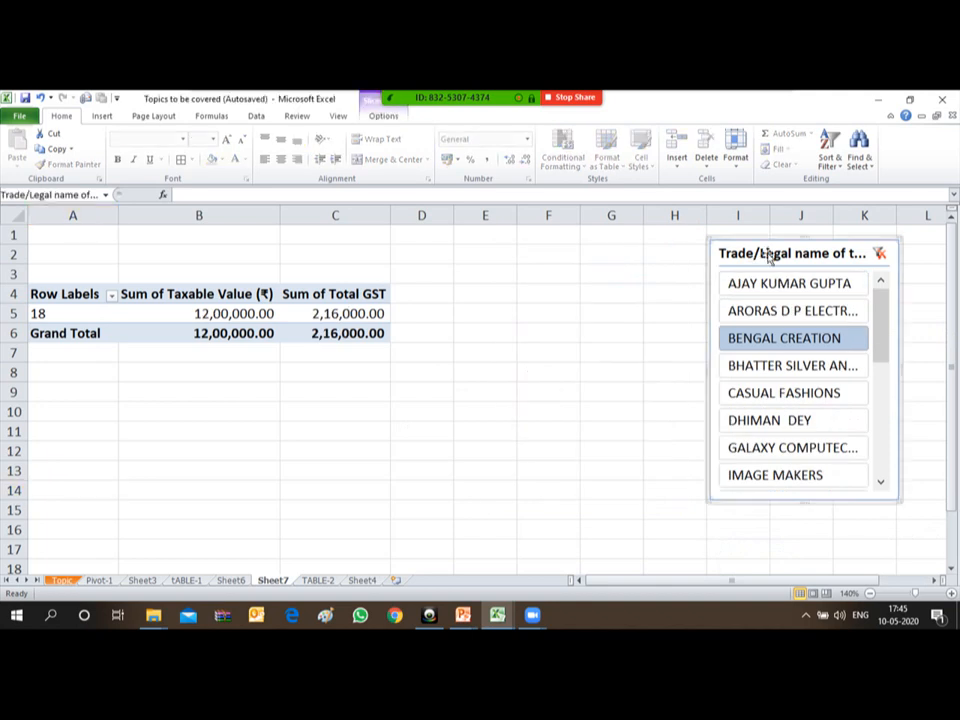
key("Delete")
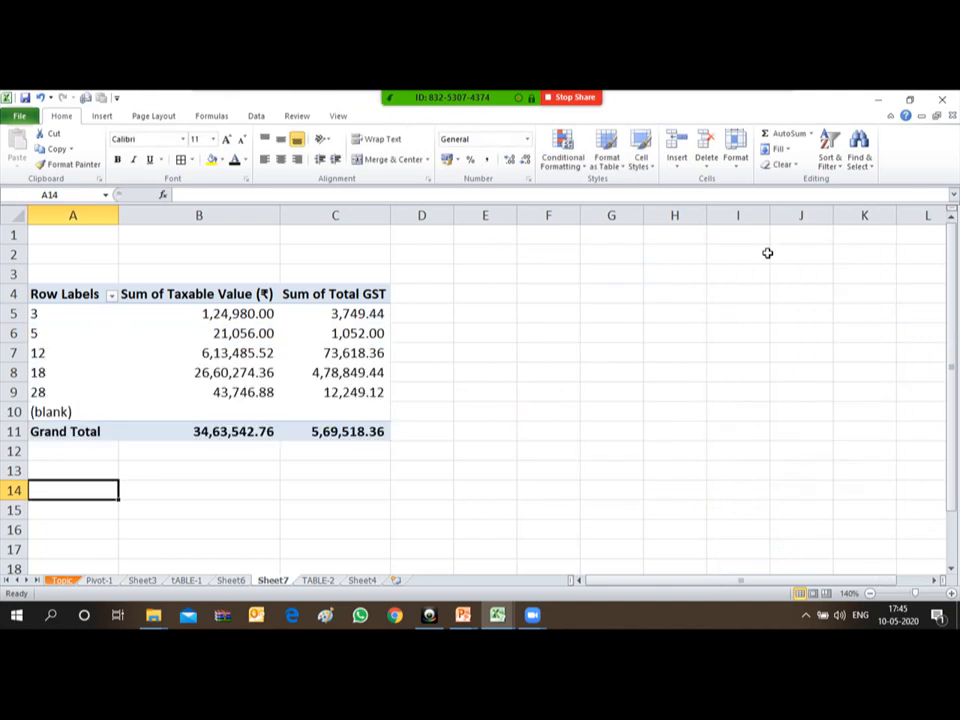
- Insert slicers for Trade/Legal name of the Supplier and Place of supply on the pivot table again
left_click(469, 358)
key("Left")
key("Left")
key("Left")
key("Left")
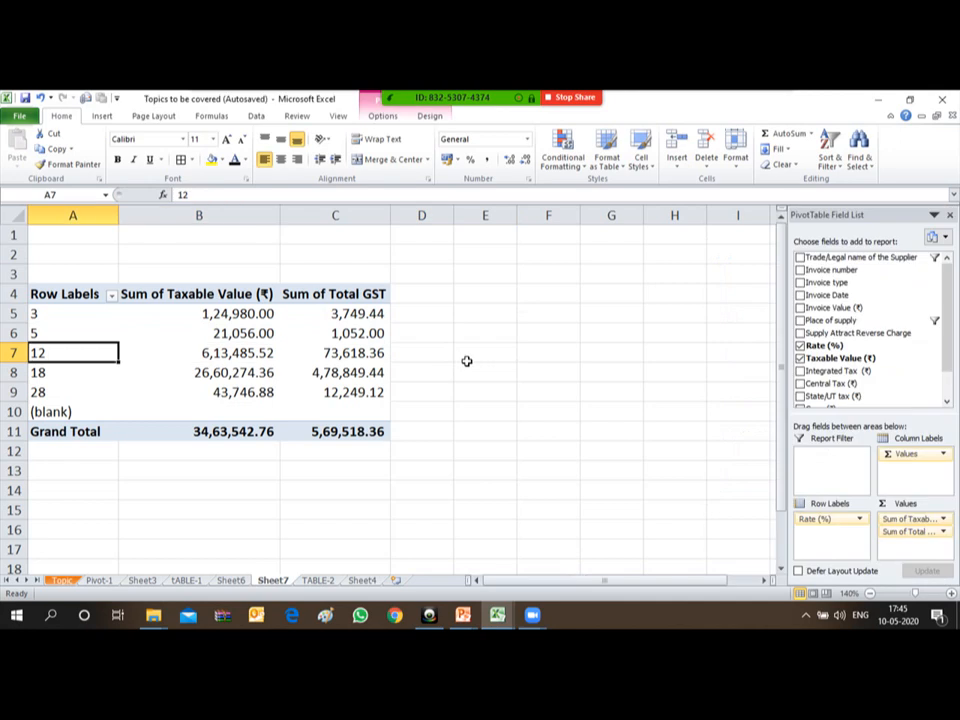
left_click(256, 338)
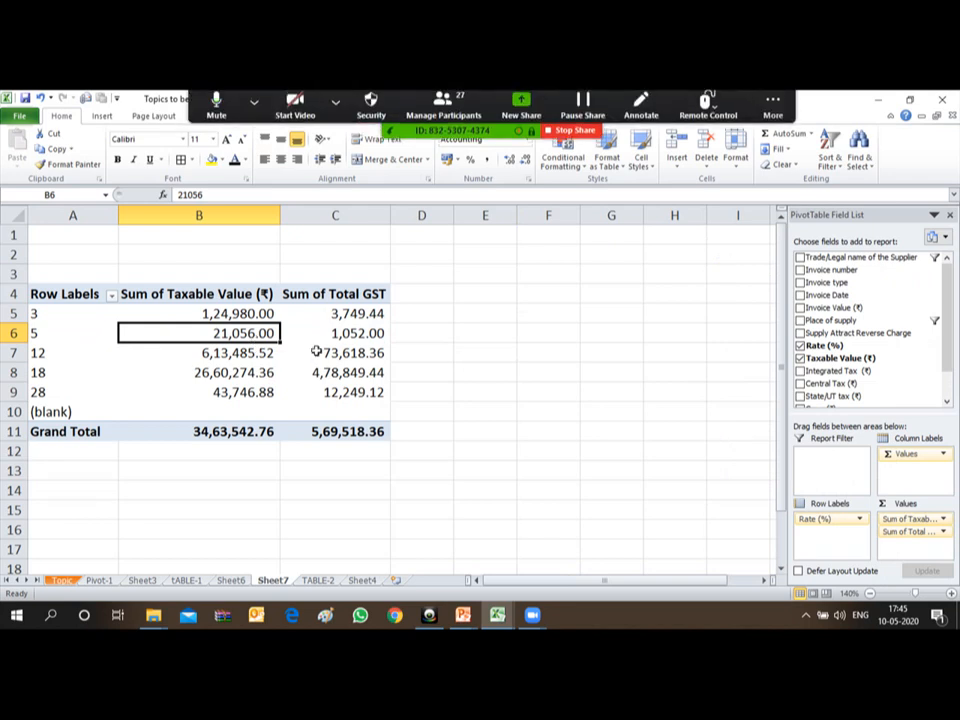
left_click(382, 116)
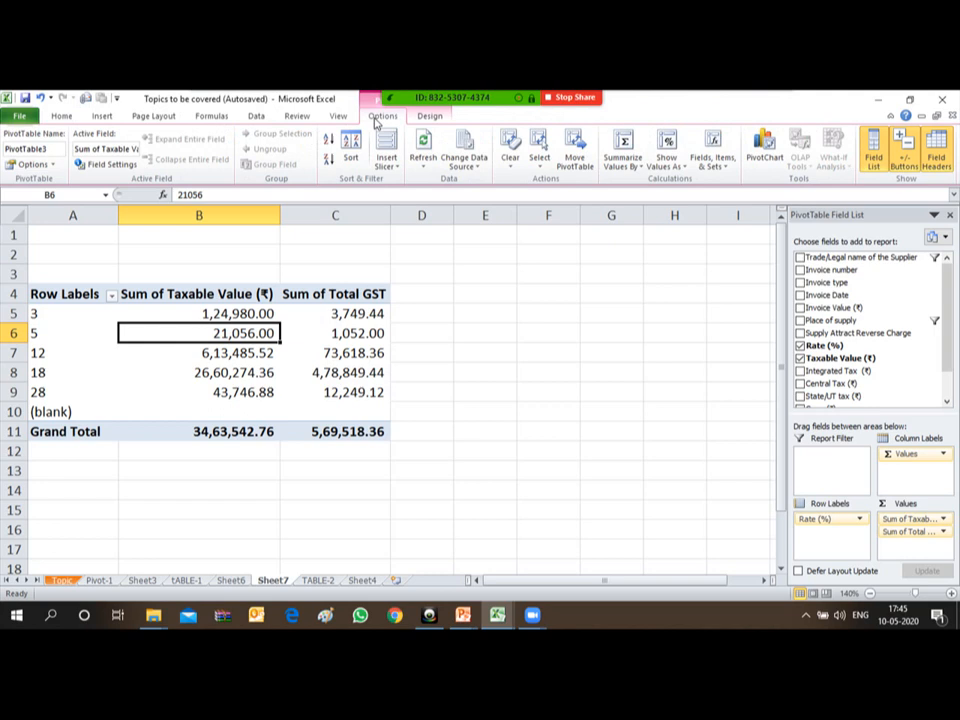
left_click(397, 170)
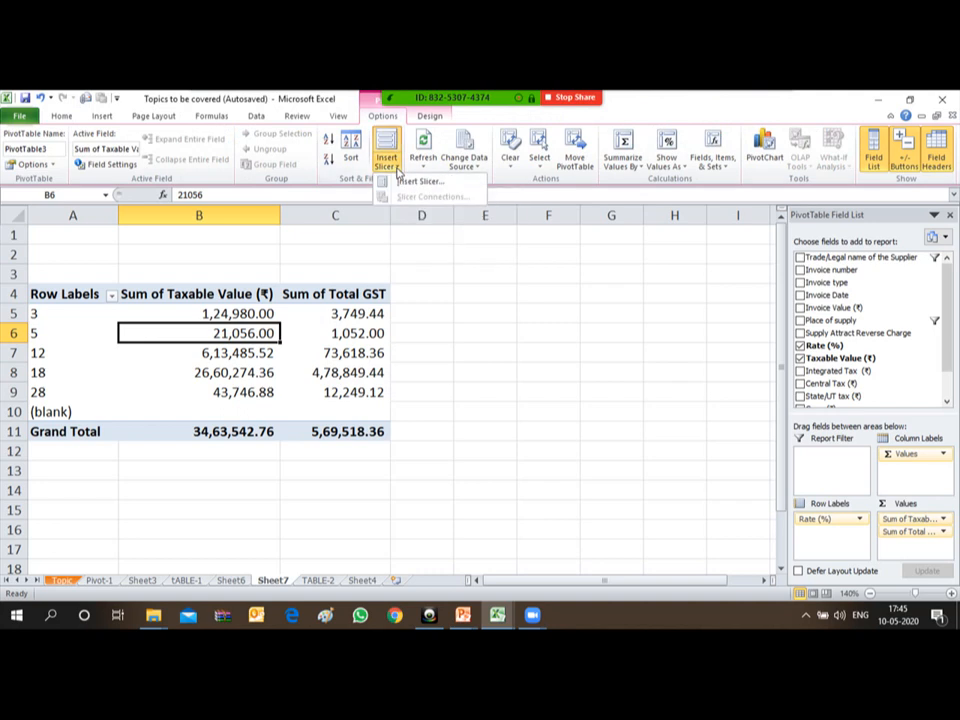
left_click(417, 184)
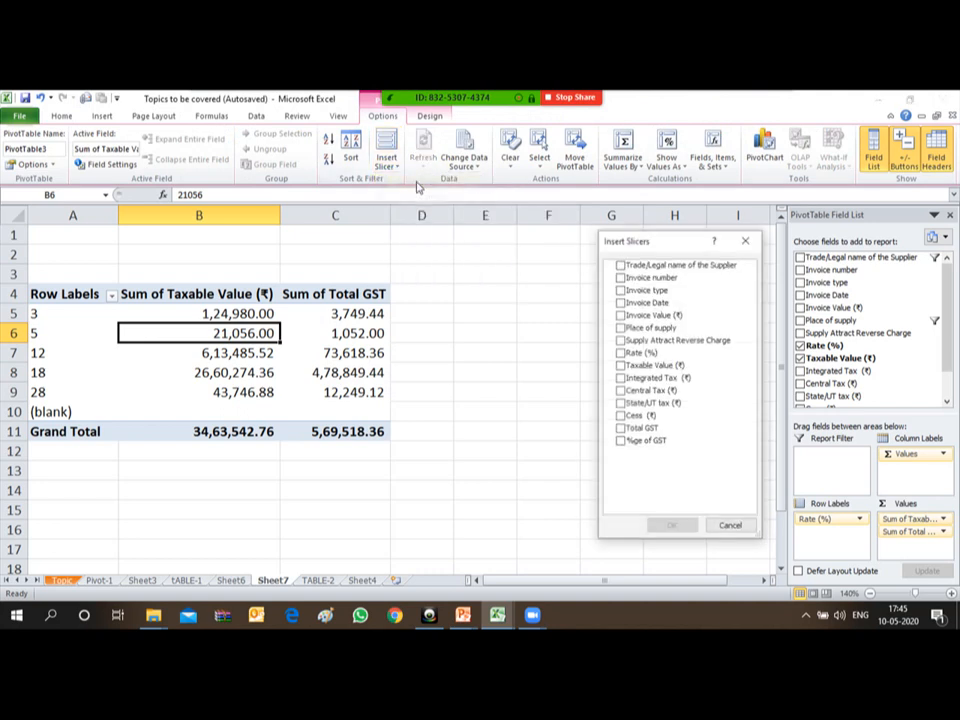
left_click(624, 266)
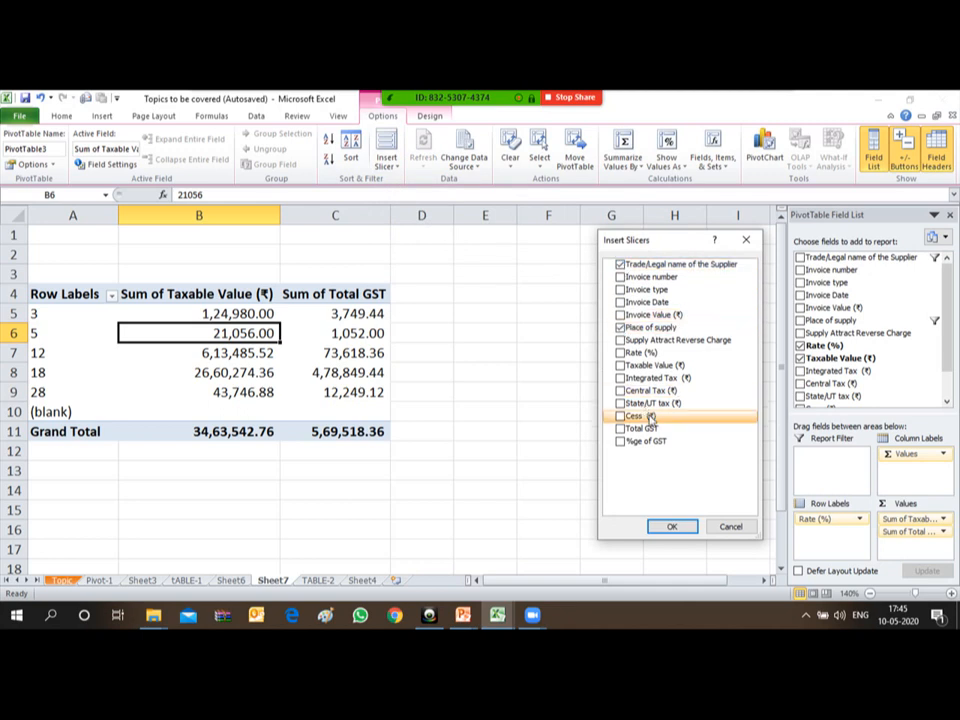
left_click(672, 526)
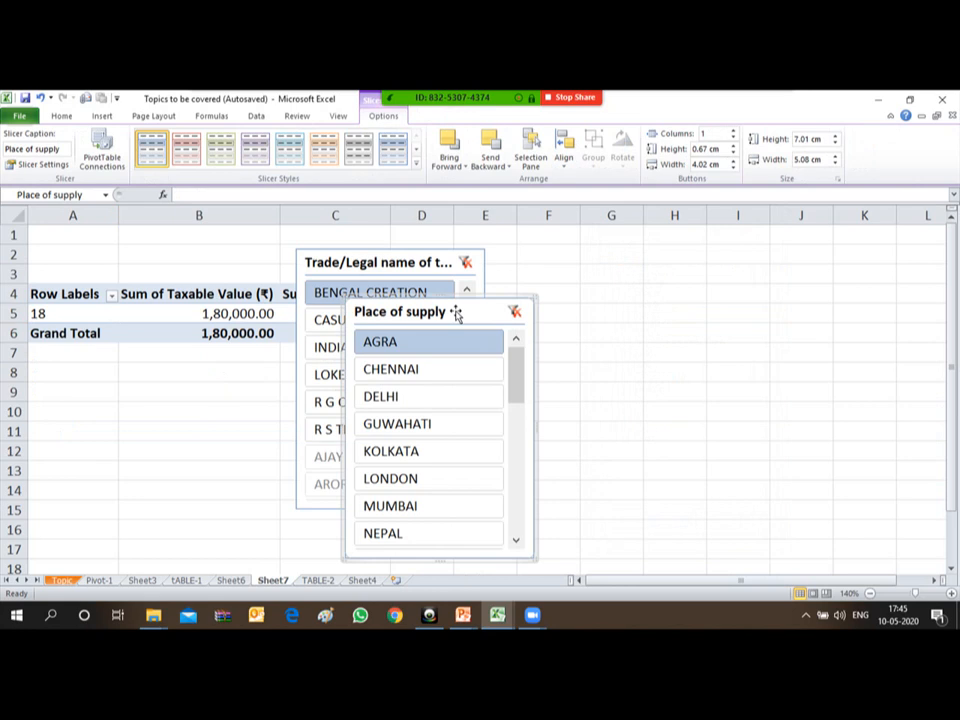
- Separate the two overlapping slicers and try the supplier filters CASUAL FASHIONS and INDIA FORMS CENTRE one after the other
left_click_drag(452, 313, 686, 294)
left_click_drag(430, 262, 499, 296)
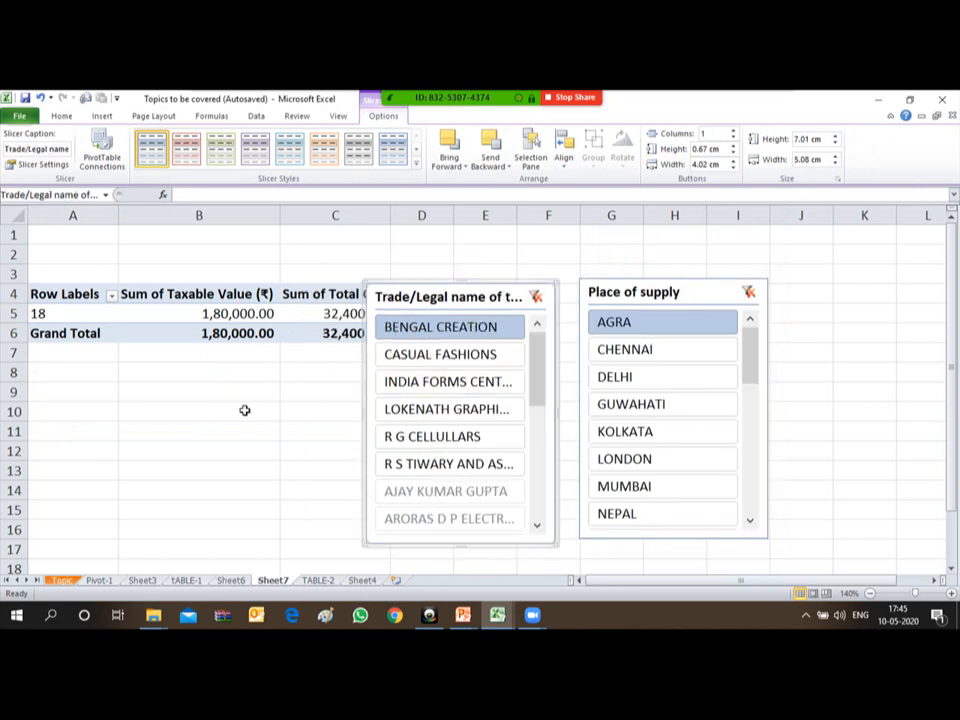
left_click(471, 358)
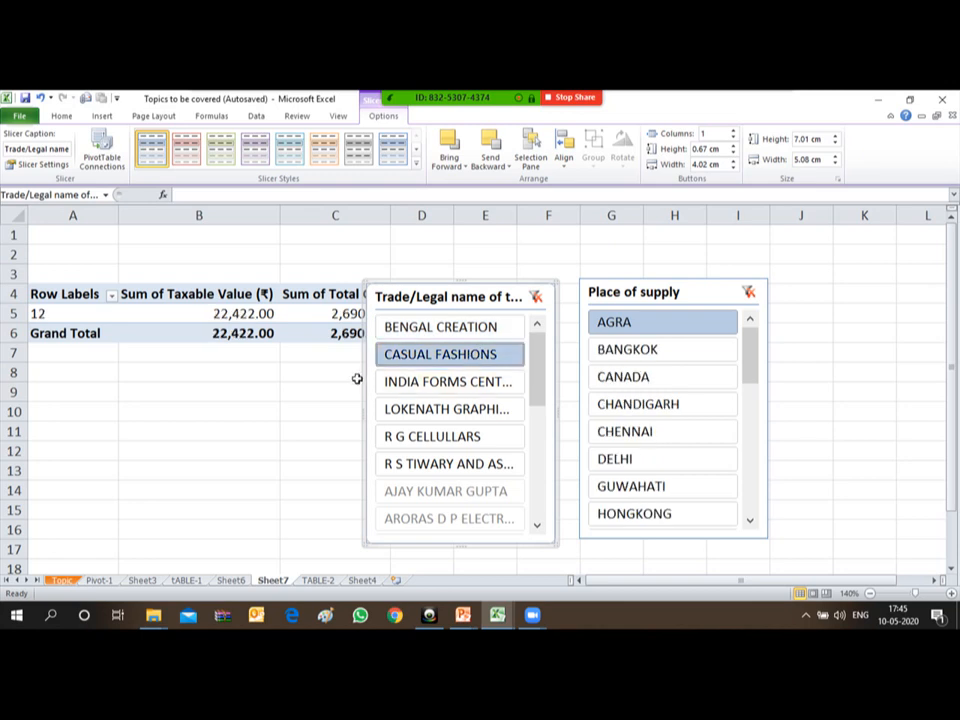
left_click(414, 388)
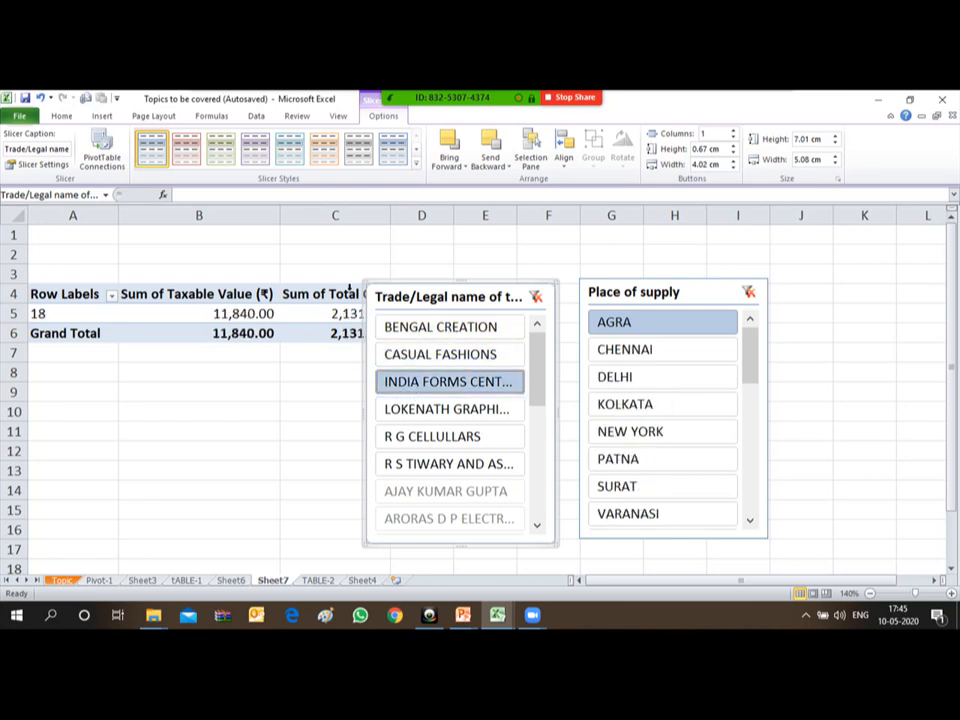
- Arrange the slicers side by side clear of the pivot table, with Place of supply nearest and Trade/Legal name beyond it
left_click_drag(439, 289, 850, 283)
left_click_drag(677, 282, 526, 283)
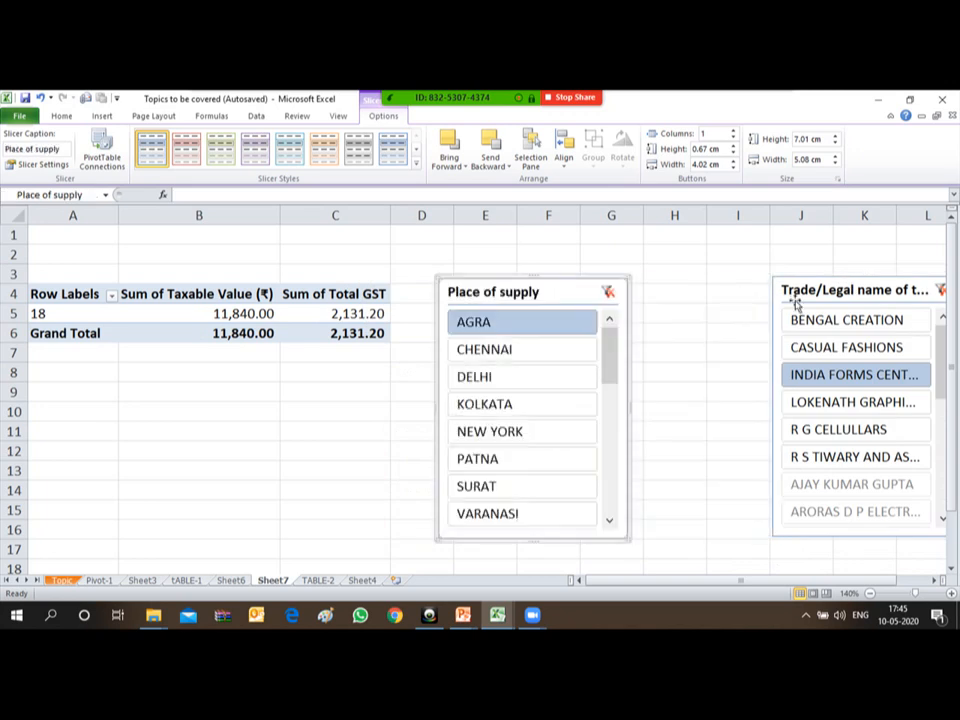
left_click_drag(851, 281, 677, 291)
left_click(228, 314)
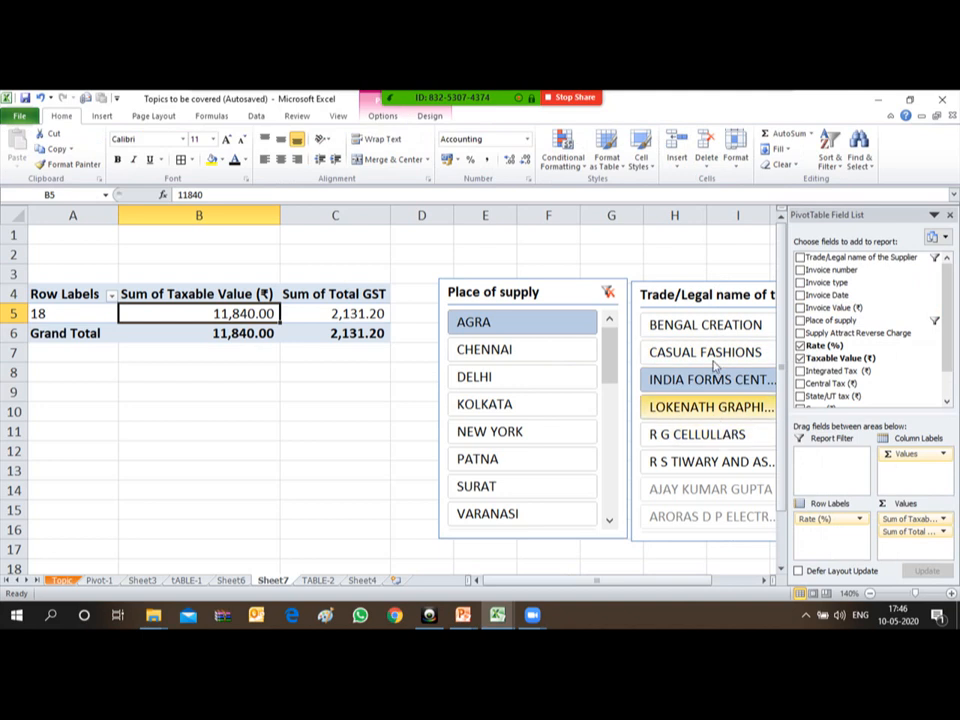
- Try the supplier filter BENGAL CREATION alone, and replace it with CASUAL FASHIONS, INDIA FORMS CENTRE and LOKENATH GRAPHICS together
left_click(704, 328)
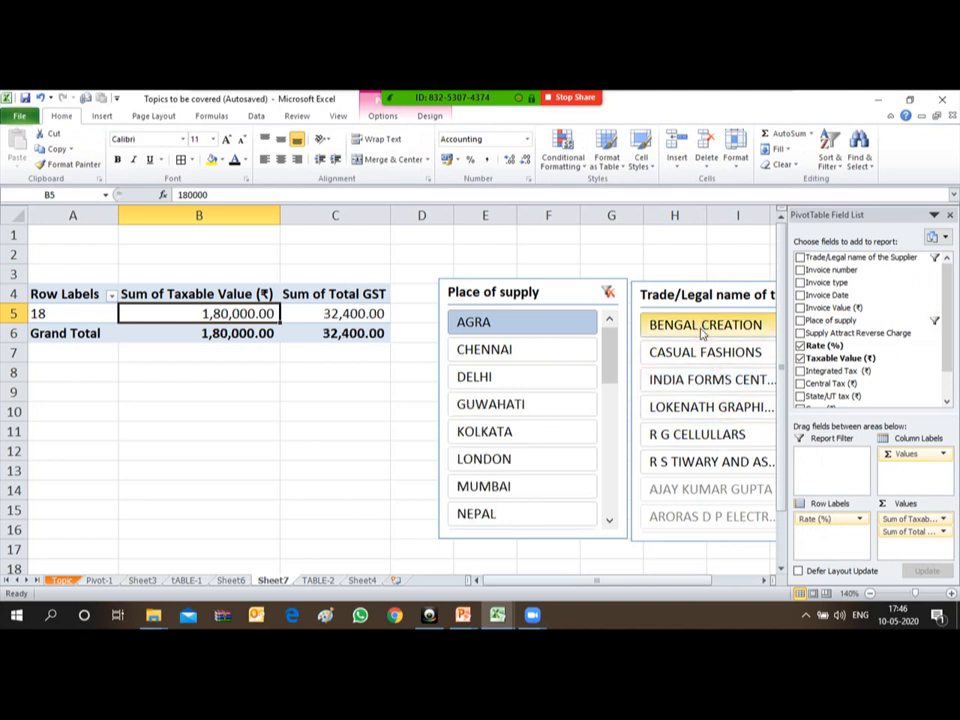
left_click(700, 350)
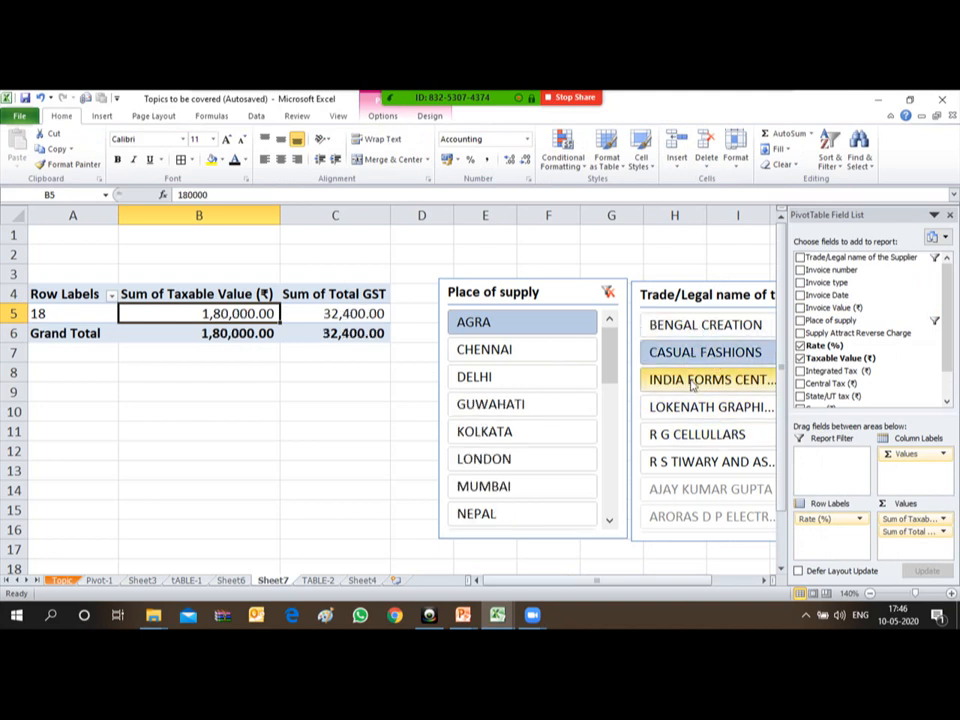
left_click(689, 382, "ctrl")
left_click(681, 406, "ctrl")
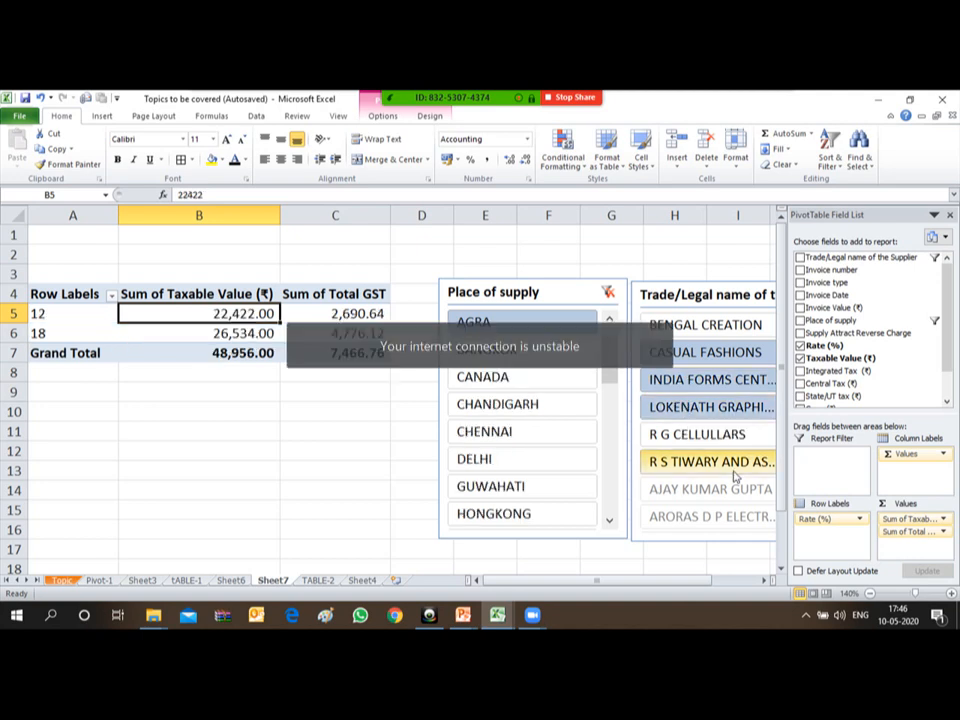
left_click(145, 418)
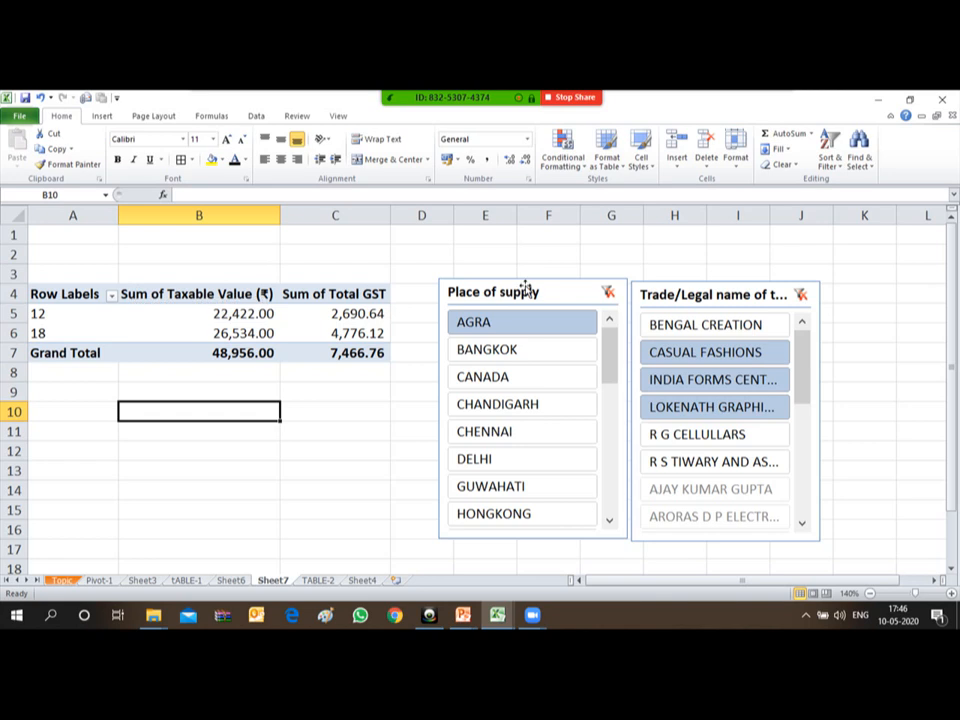
- On the Topic sheet, mark Use of Slicer with a tick by entering "a" in cell C9
left_click(61, 580)
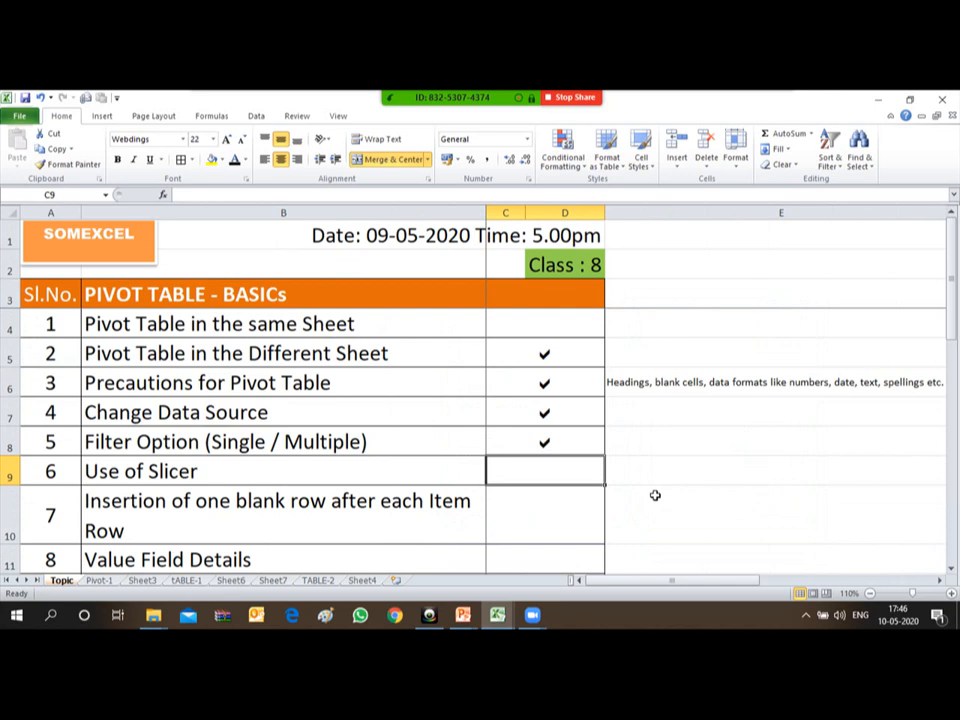
type("a")
key("Return")
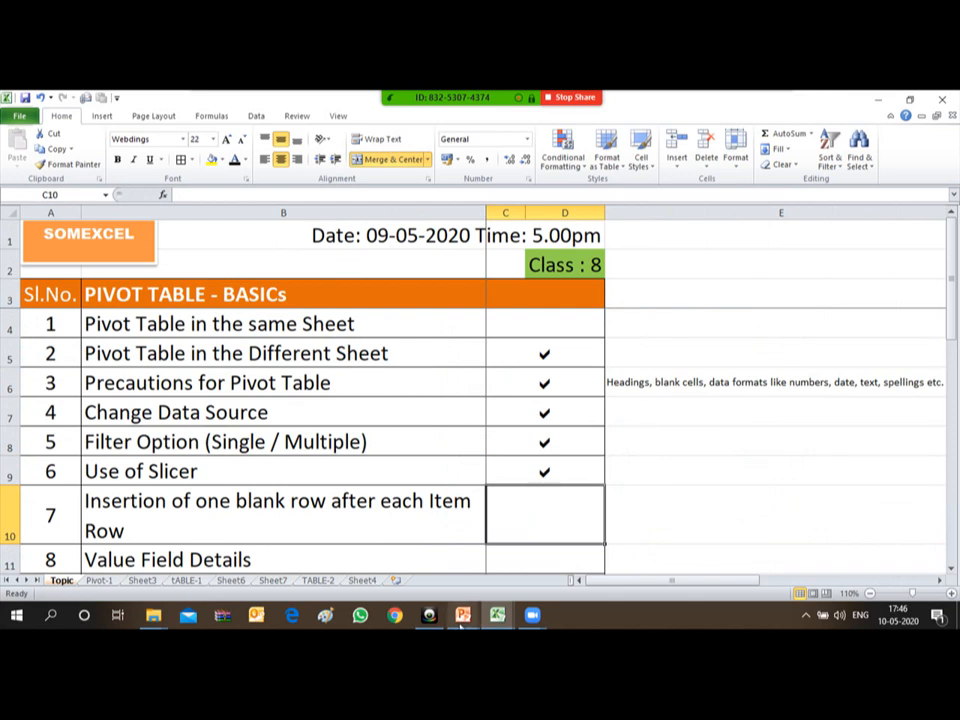
- On Sheet7, delete both the Place of supply and the Trade/Legal name slicers
left_click(276, 582)
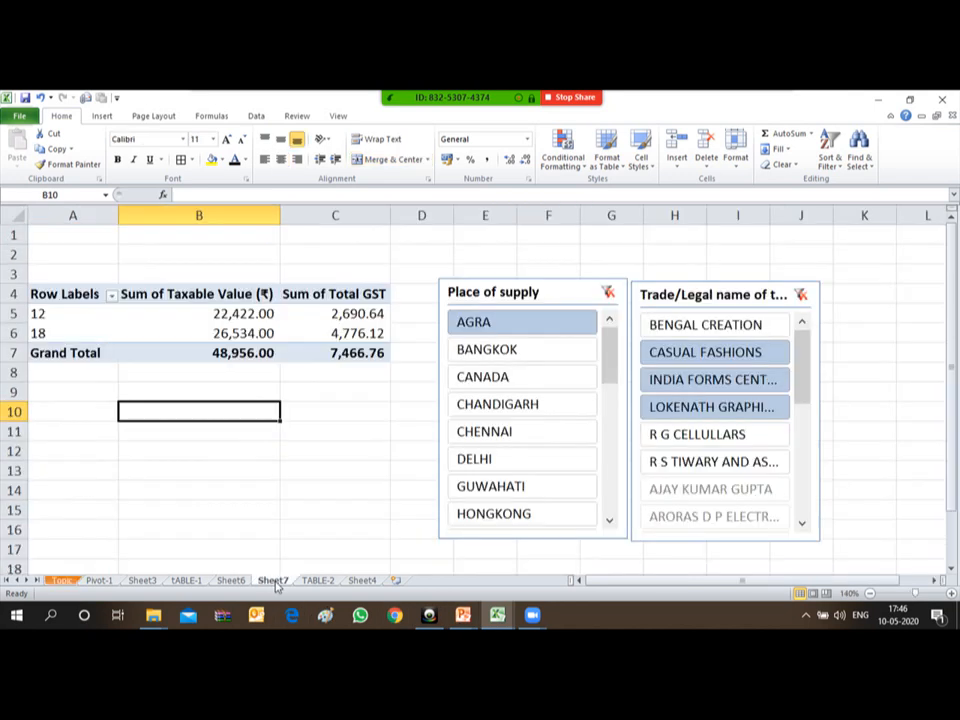
left_click(546, 290)
key("Delete")
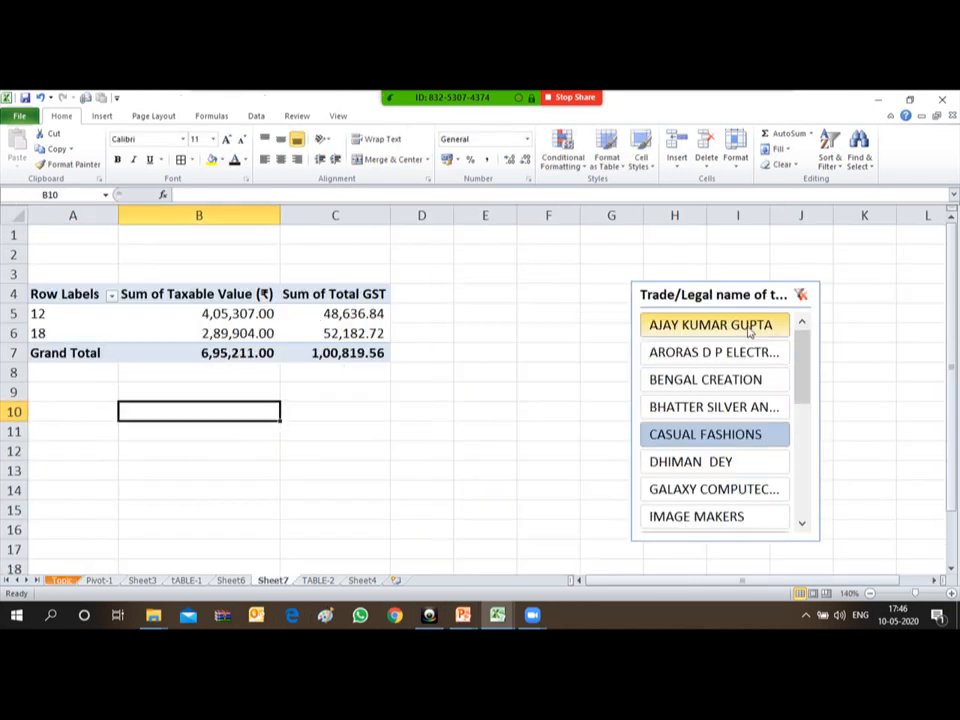
left_click(710, 290)
key("Delete")
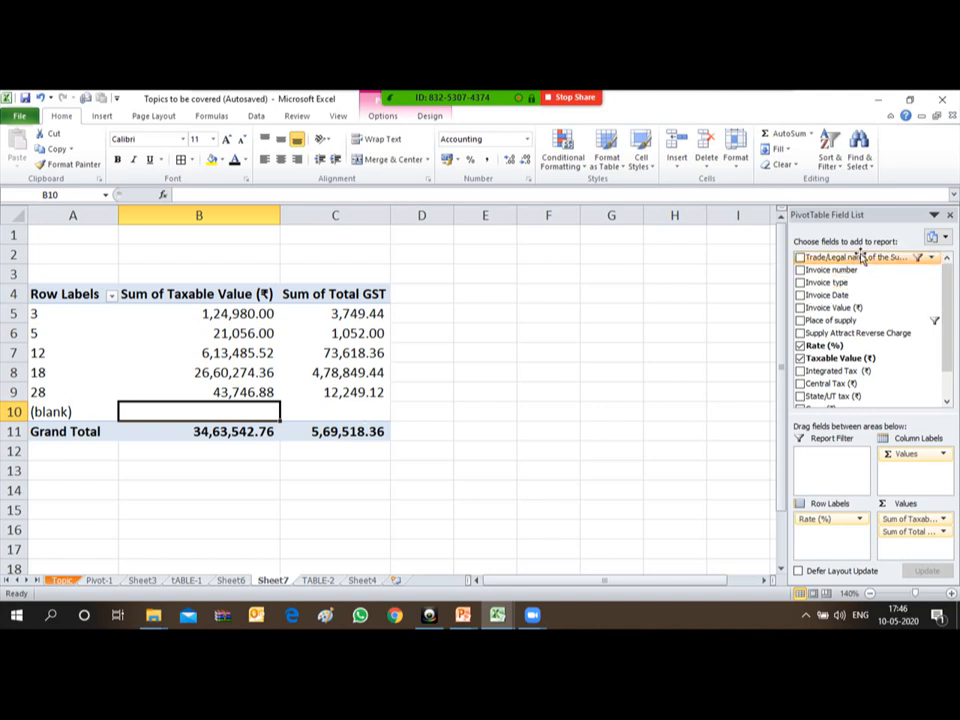
- Add Trade/Legal name of the Supplier to the pivot table's row labels above Rate (%)
left_click_drag(783, 517, 828, 519)
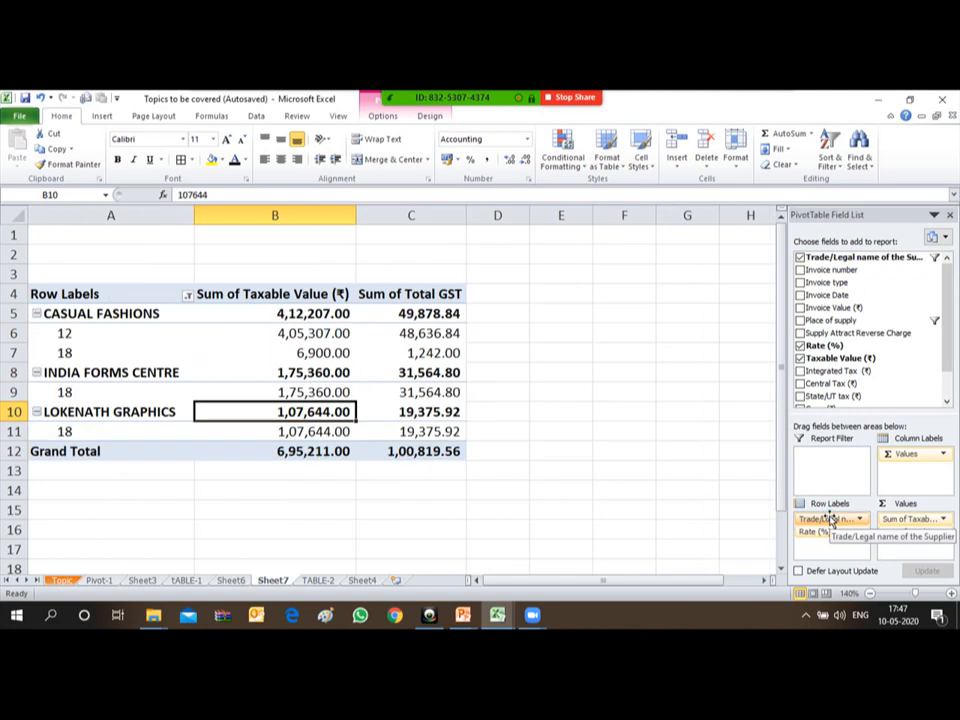
- Clear the pivot table's Place of supply and Trade/Legal name of the Supplier filters by selecting all their items
left_click(932, 323)
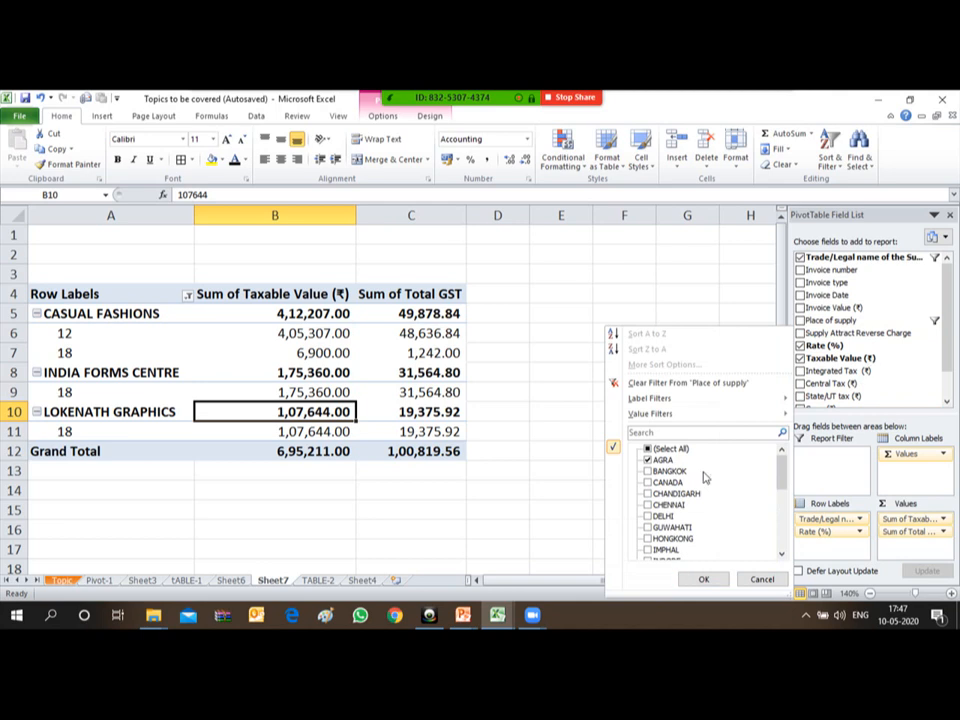
left_click(647, 450)
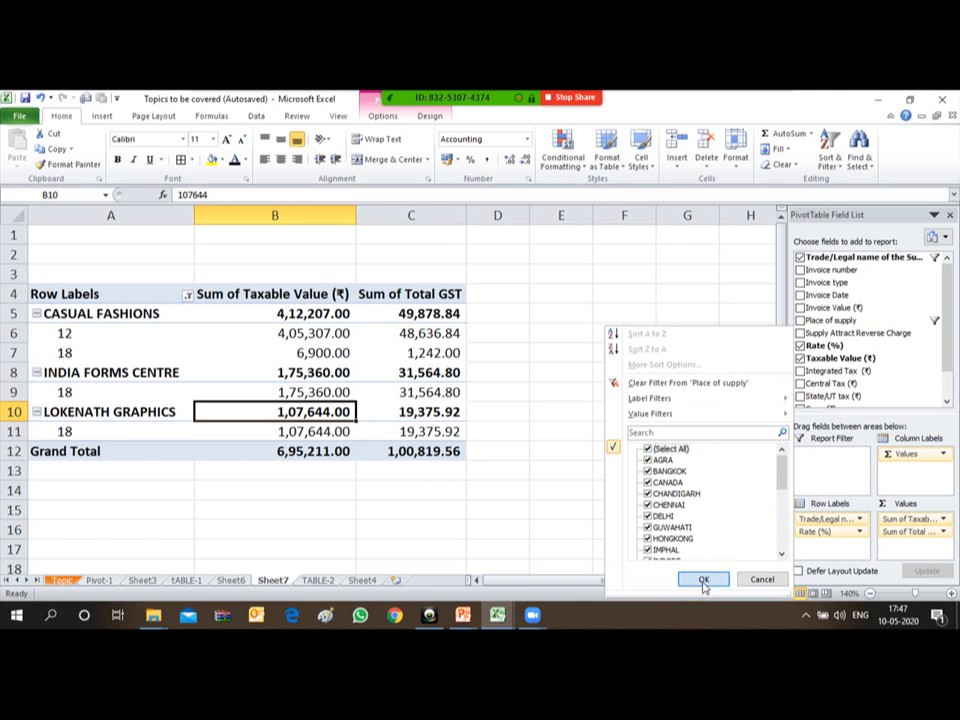
left_click(703, 579)
left_click(932, 257)
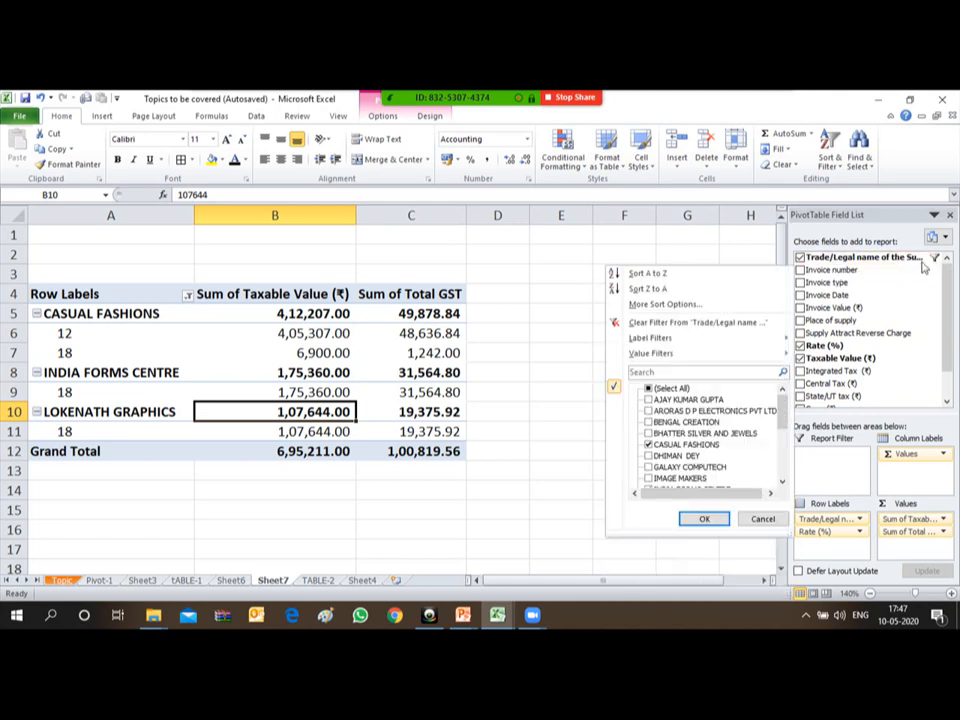
left_click(648, 388)
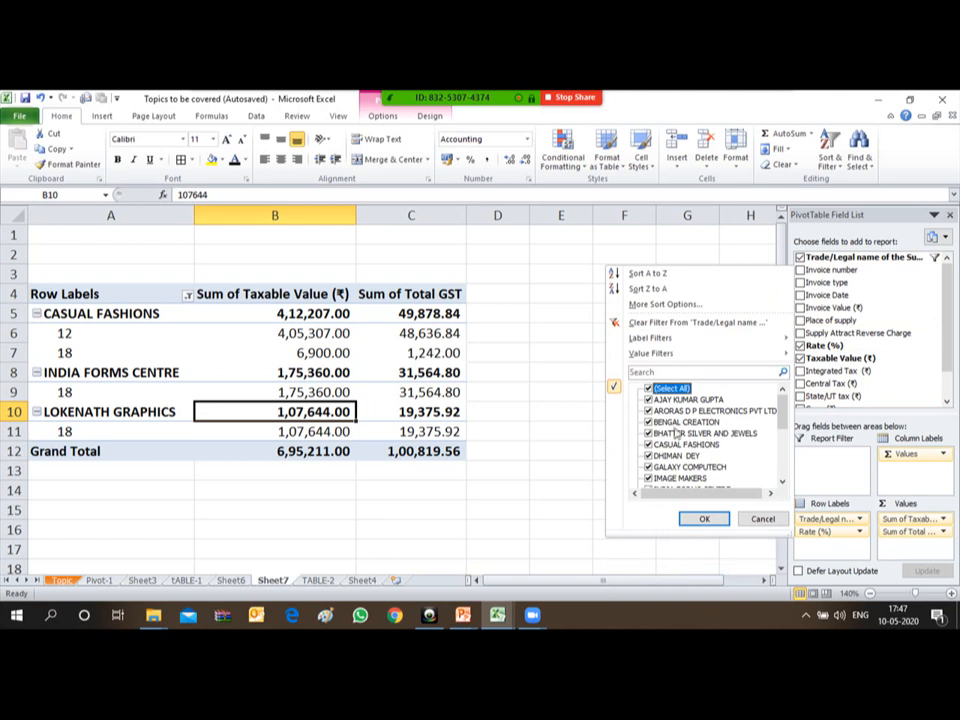
left_click(704, 520)
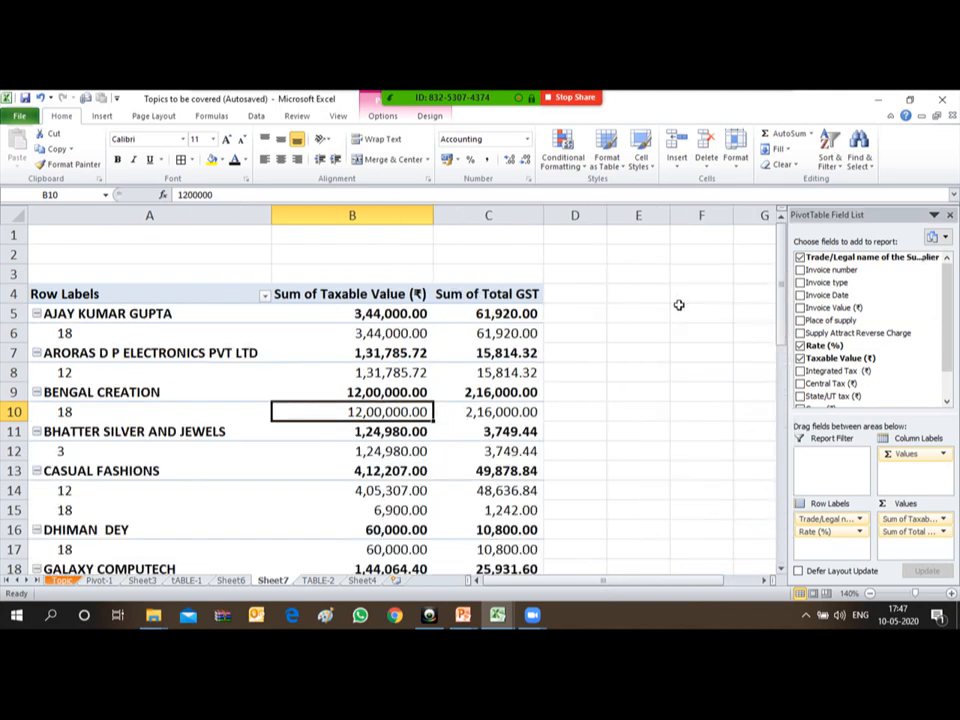
- Examine the supplier groups and the GST rate rows listed under each of them down the pivot table
left_click(634, 328)
key("Left")
key("Left")
key("Left")
key("Left")
key("Down")
key("Down")
key("Down")
key("Down")
key("Down")
key("Down")
key("Down")
key("Down")
key("Down")
key("Down")
key("Down")
key("Down")
key("Down")
key("Down")
key("Down")
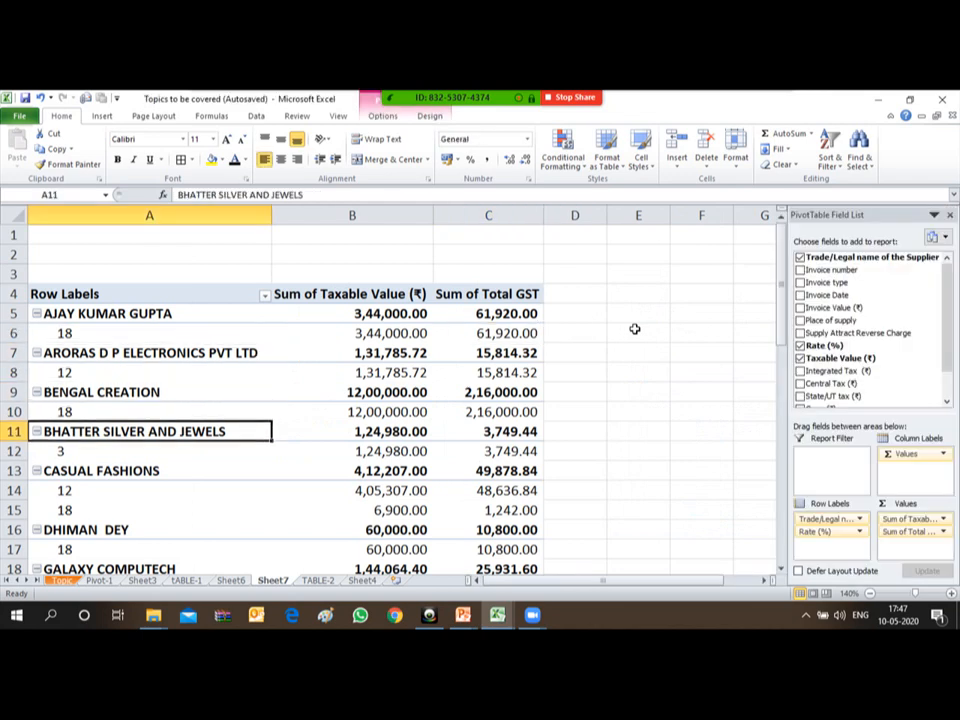
key("Down")
key("Down")
key("Down")
key("Down")
key("Down")
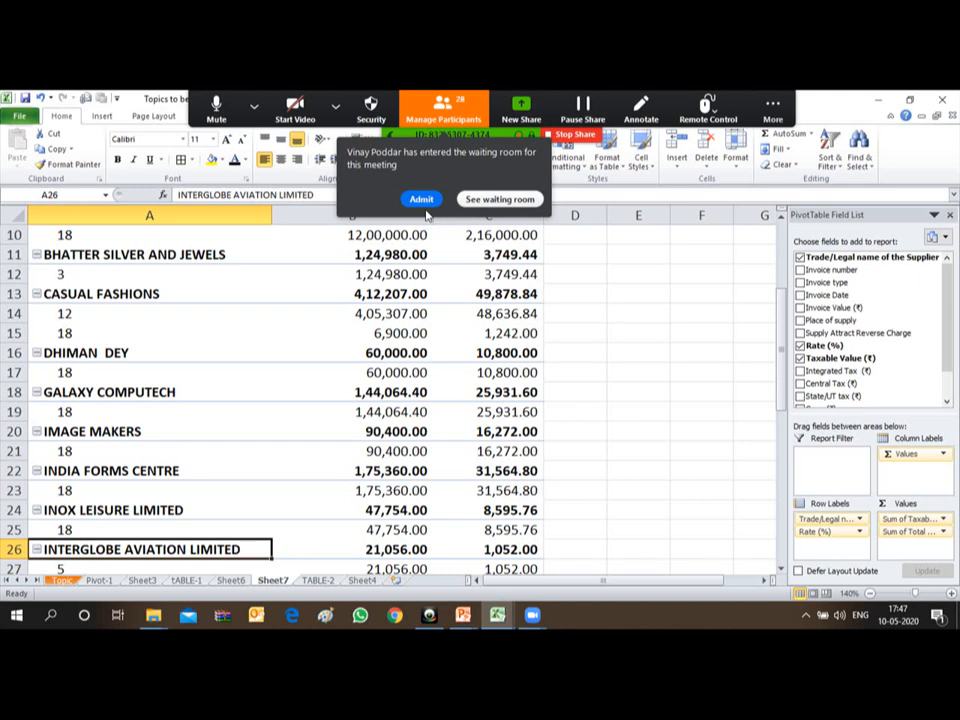
- Admit the waiting participant to the Zoom meeting, and return to the top of column C above the pivot table
left_click(420, 199)
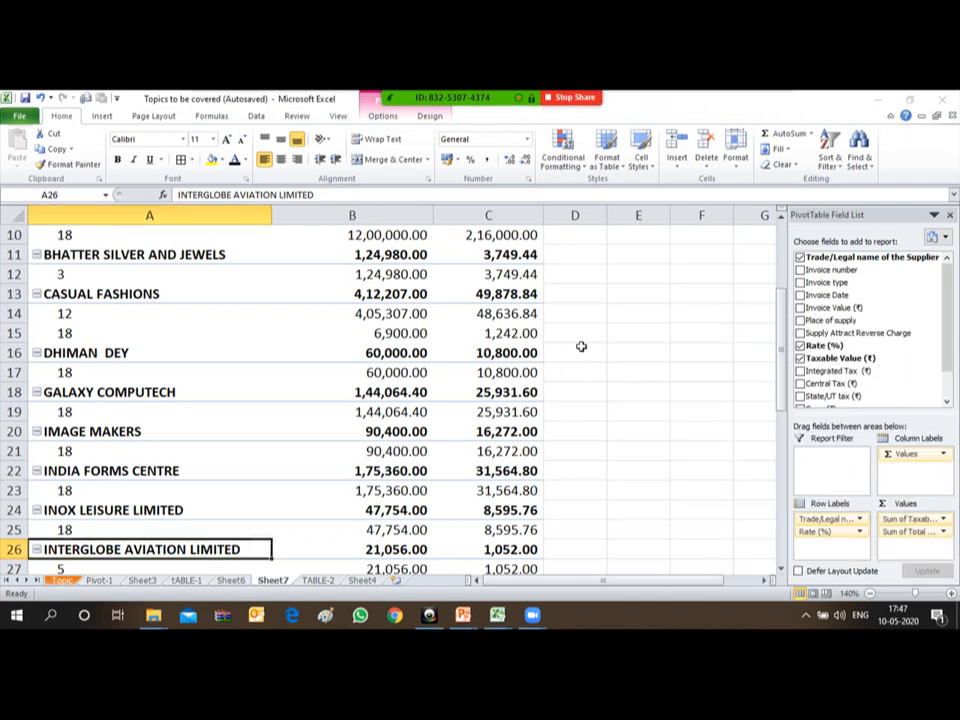
left_click(457, 333)
key("Up")
key("Up")
key("Up")
key("Up")
key("Up")
key("Up")
key("Up")
key("Up")
key("Up")
key("Up")
key("Up")
key("Up")
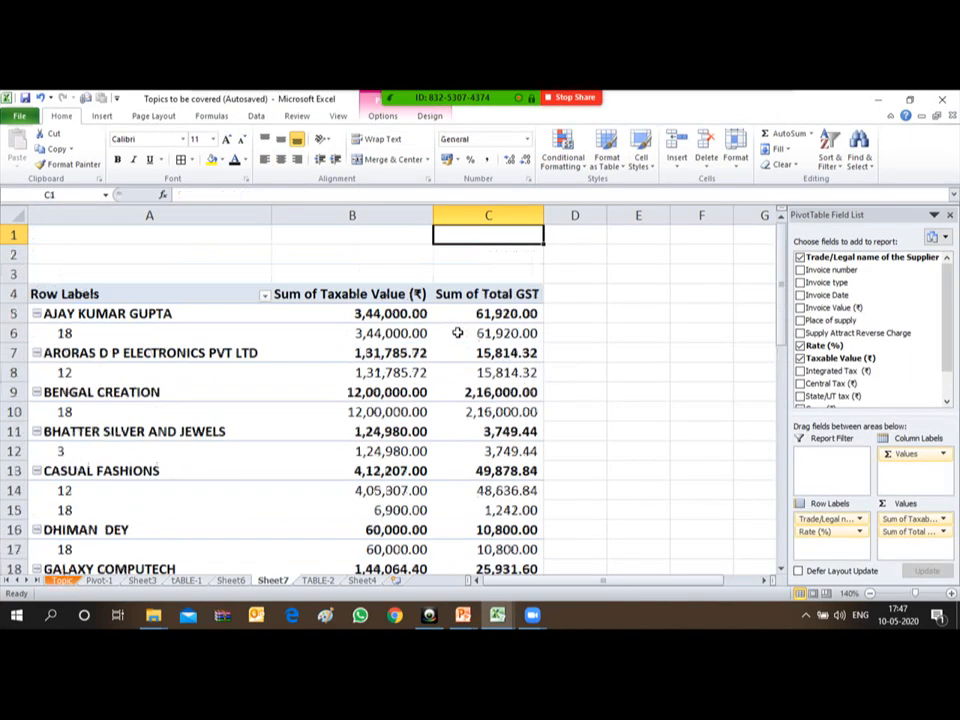
- Copy the pivot table range A4:C46, from the header row down to the row above Grand Total
left_click(72, 315)
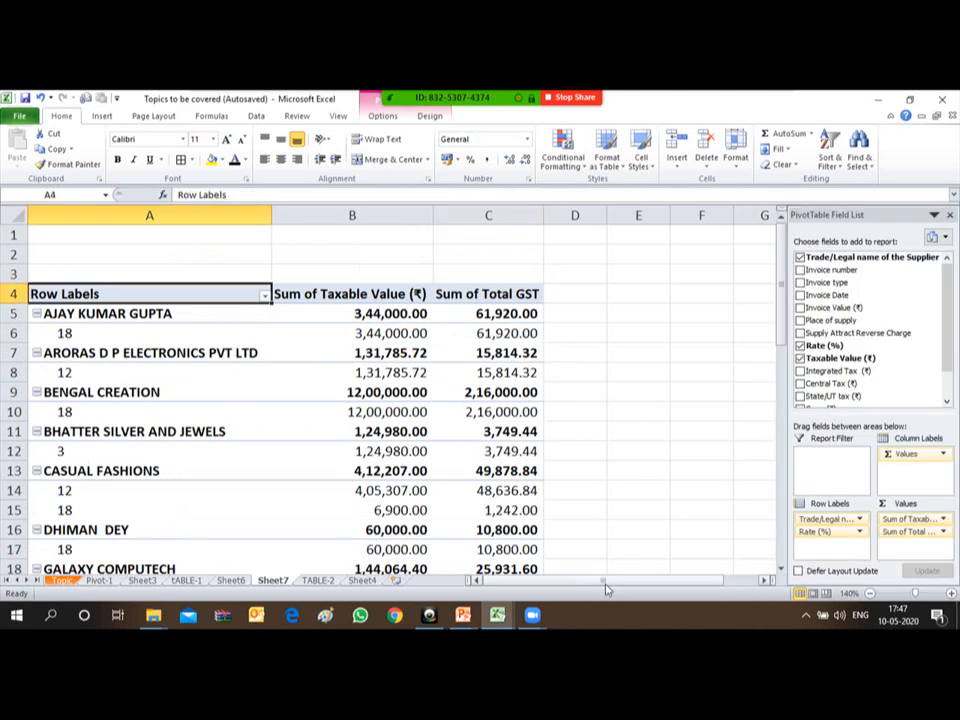
key("shift+Right")
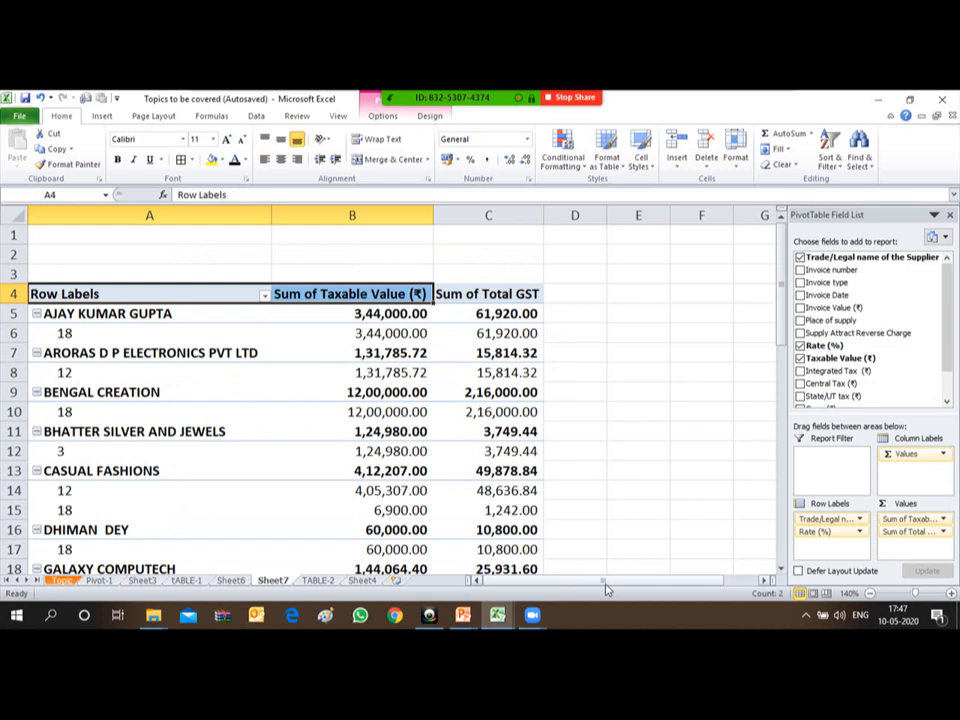
key("shift+Right")
key("ctrl+shift+Down")
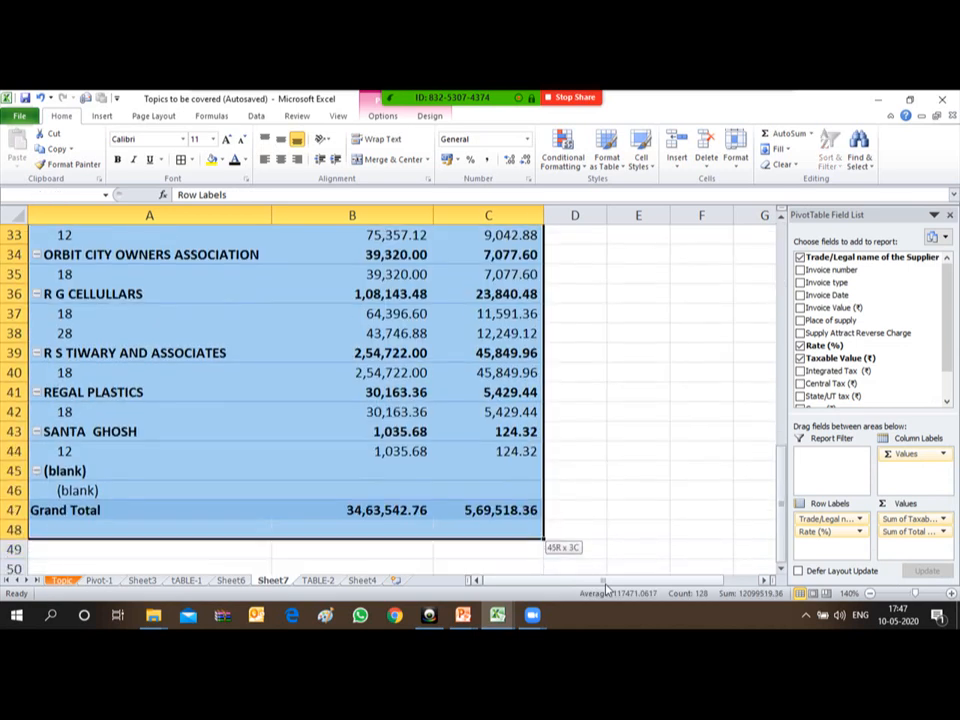
key("shift+Up")
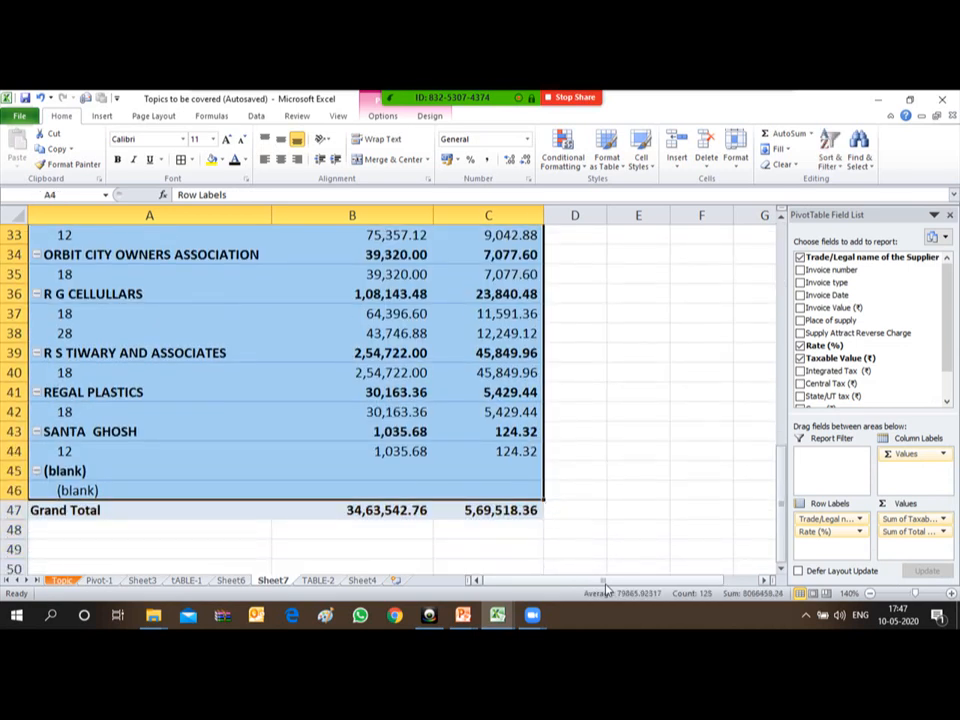
key("ctrl+c")
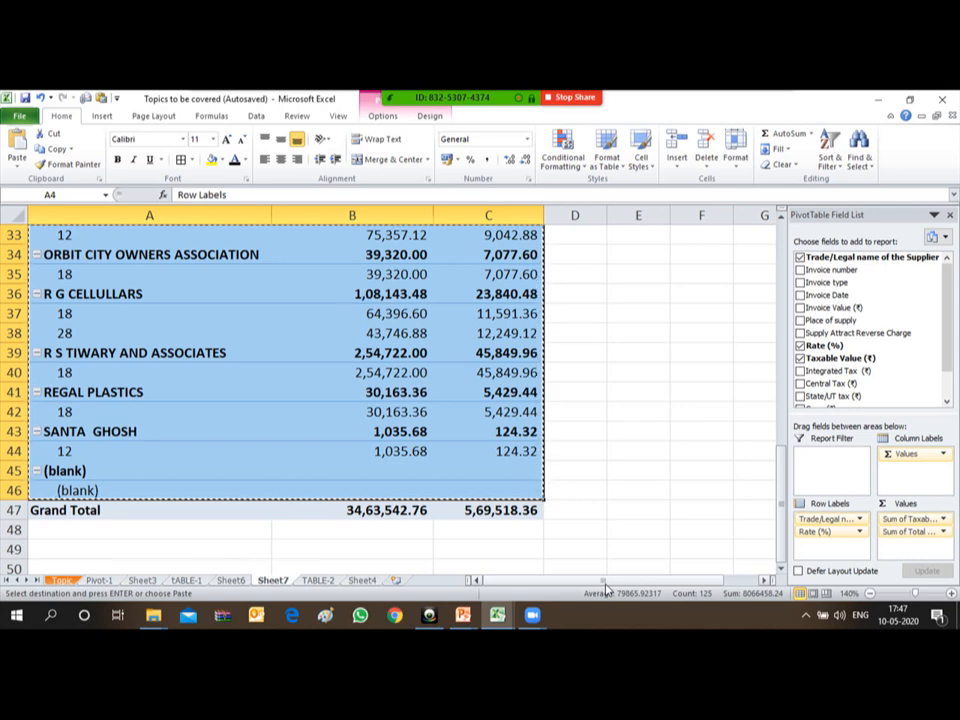
- Reselect the copied pivot range A4:C46 from its header row, leaving out Grand Total
key("ctrl+Home")
key("Down")
key("Down")
key("shift+Right")
key("shift+Right")
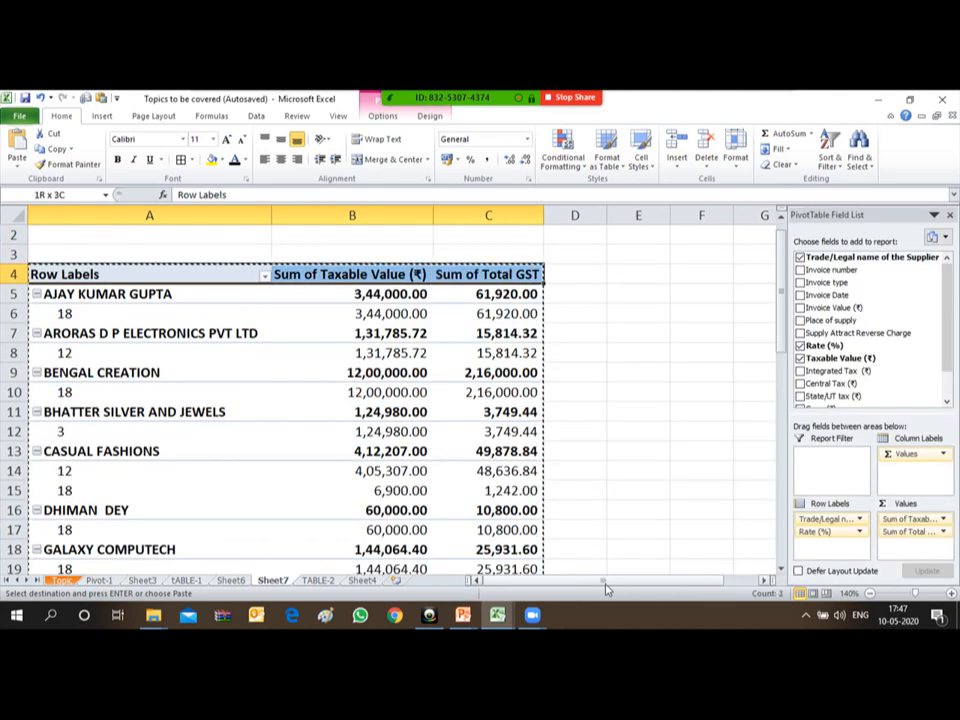
key("ctrl+shift+Down")
key("shift+Down")
key("shift+Down")
key("shift+Down")
key("shift+Up")
key("shift+Up")
key("shift+Up")
key("shift+Up")
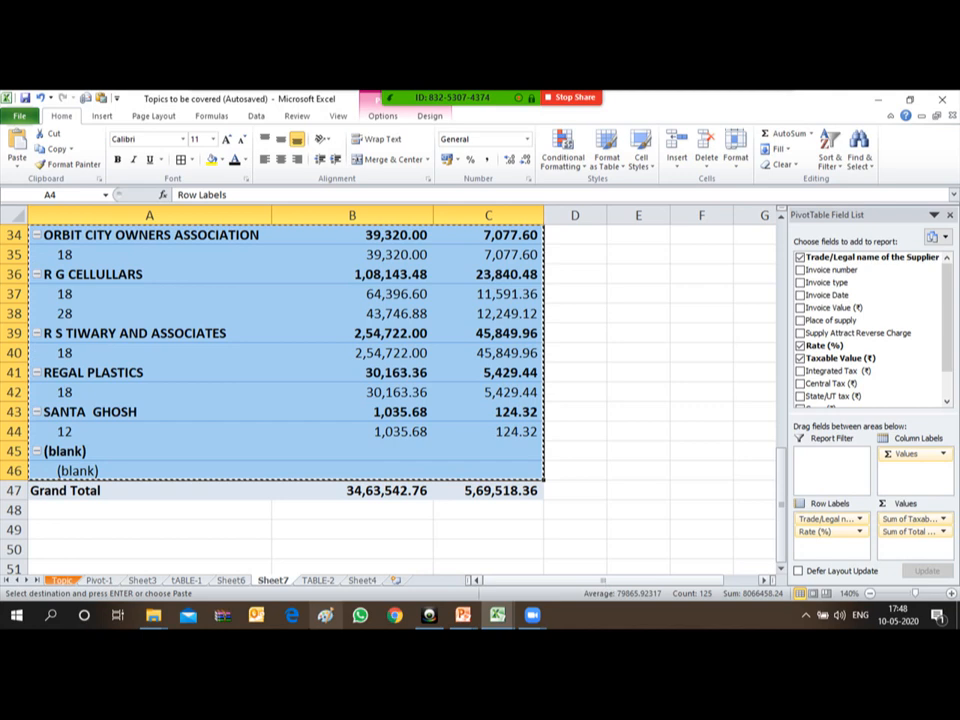
- Paste the copied range into a new worksheet after Sheet4, and autofit the column widths
left_click(370, 582)
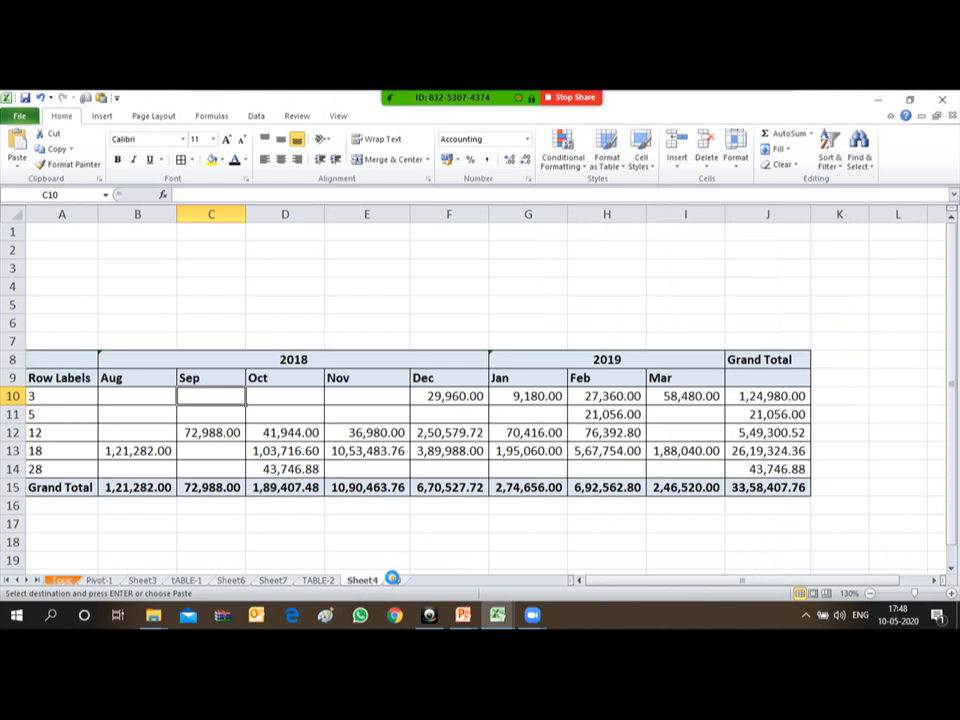
left_click(393, 581)
key("ctrl+v")
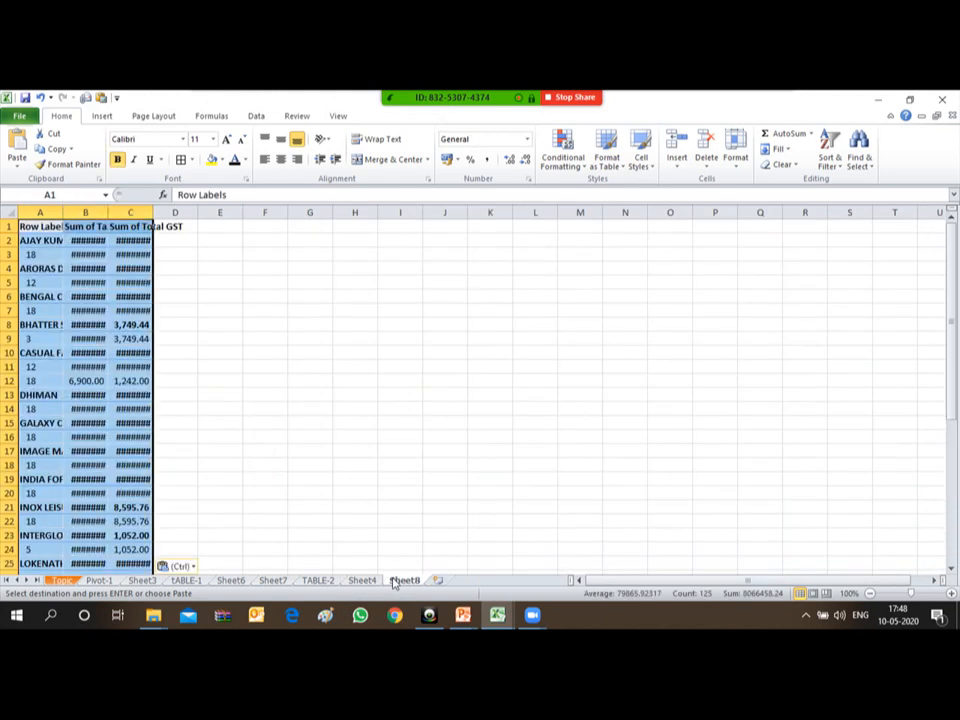
left_click(9, 212)
left_click_drag(64, 213, 64, 213)
double_click(64, 213)
left_click(118, 338)
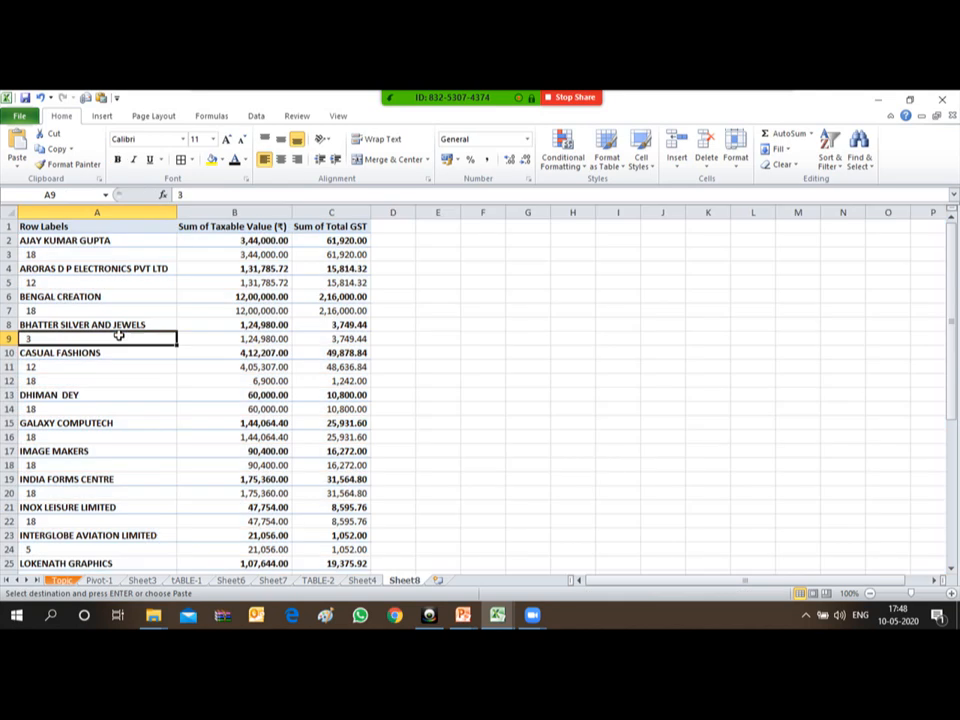
- Select the whole of row 5 below ARORAS D P ELECTRONICS PVT LTD, and set the sheet zoom to 120%
key("Up")
key("Up")
key("Up")
key("Up")
key("Up")
key("Down")
key("Down")
key("Up")
key("shift+space")
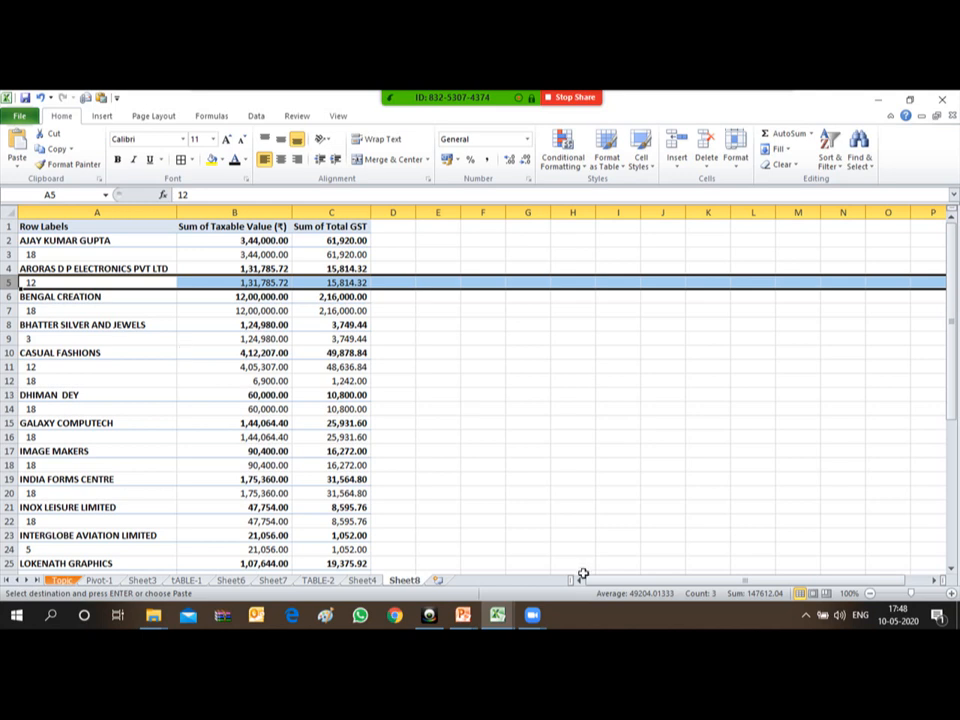
left_click(951, 594)
left_click(951, 594)
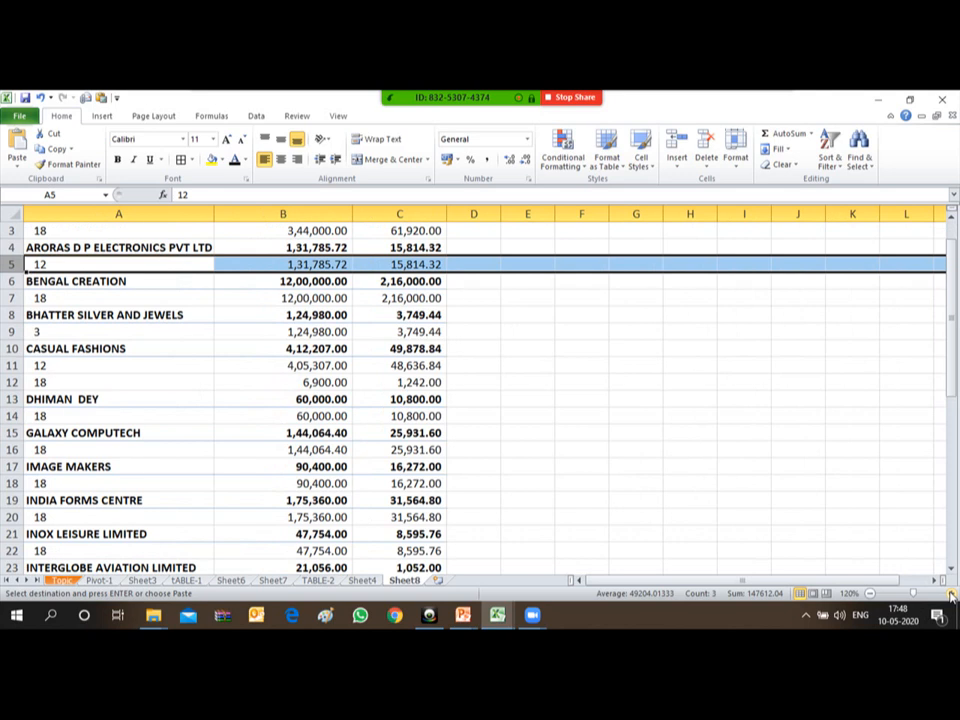
- Return to the pivot table on Sheet7 and select the first supplier's rate label in cell A6
key("ctrl+Page_Up")
key("ctrl+Page_Up")
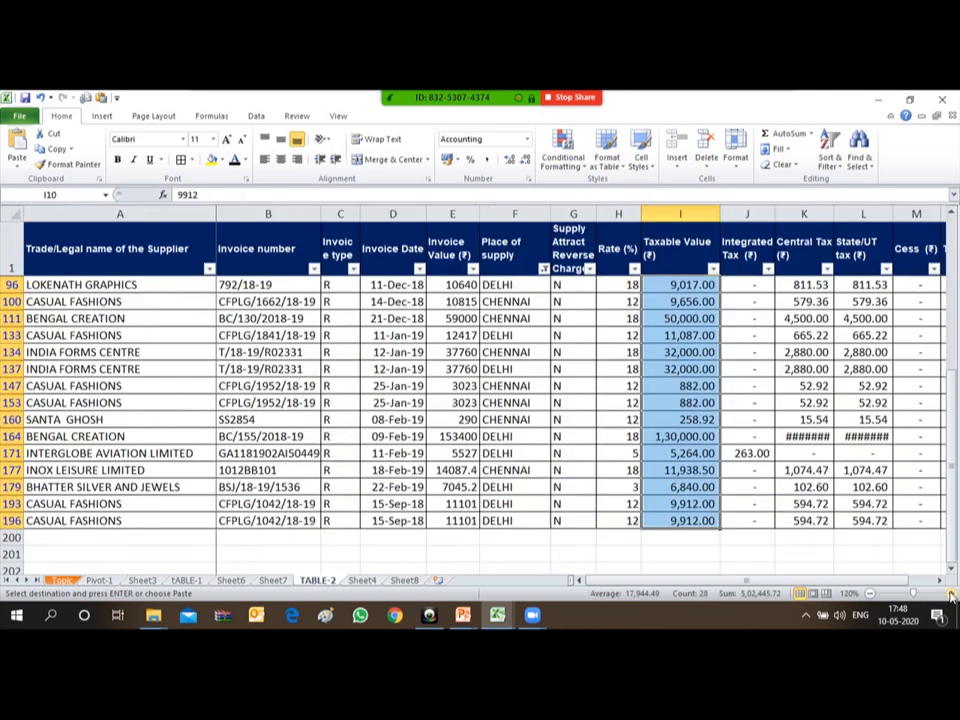
key("ctrl+Page_Up")
key("Up")
key("Up")
key("Down")
key("Down")
key("Down")
key("Down")
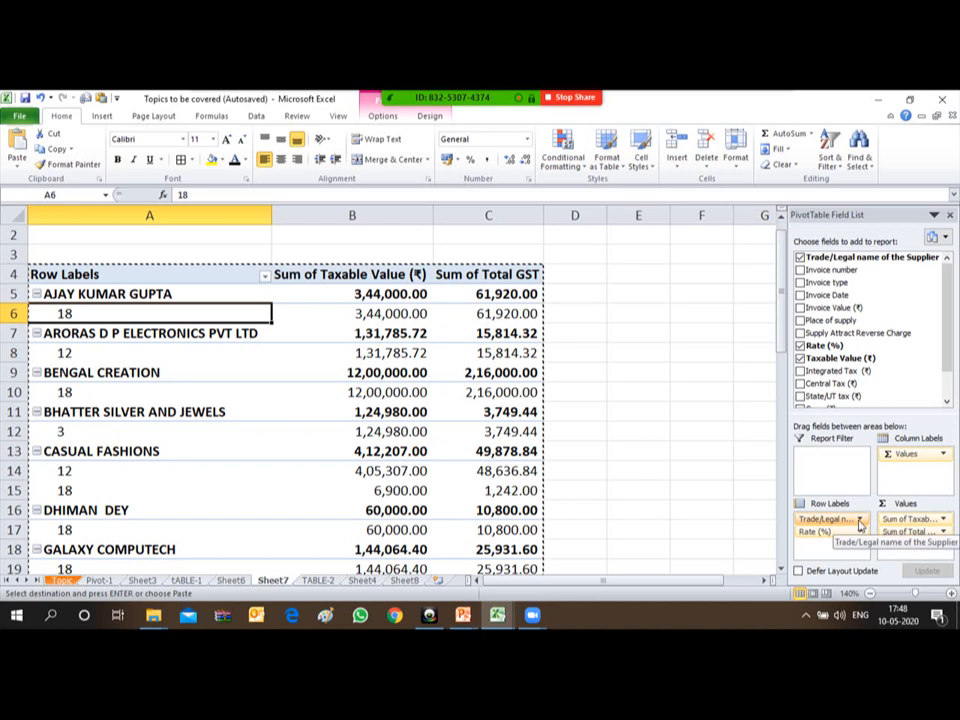
left_click(860, 522)
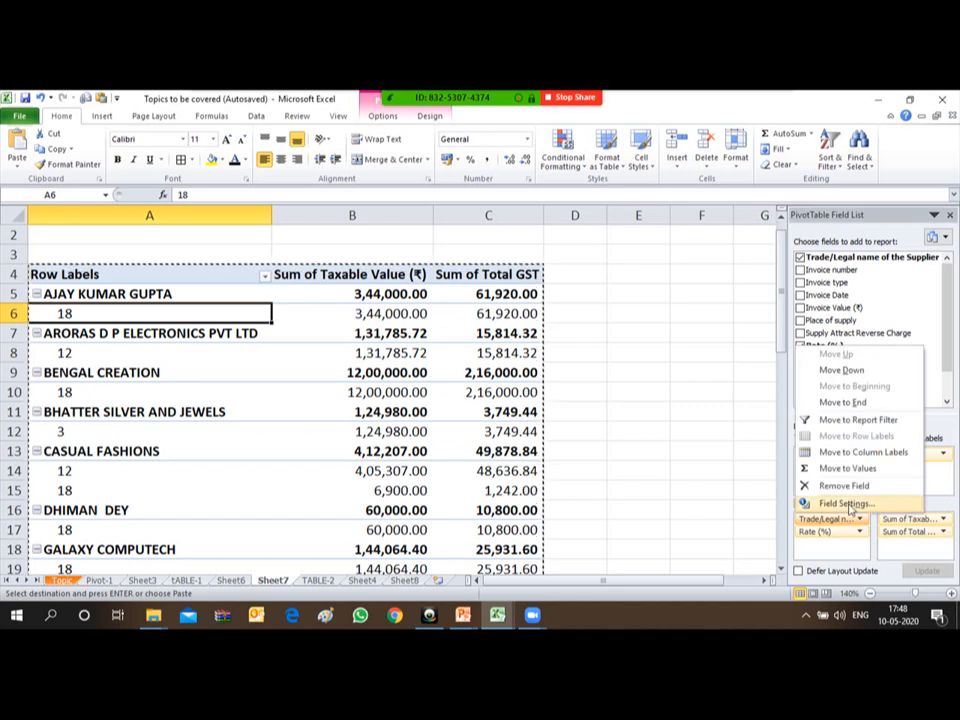
left_click(846, 504)
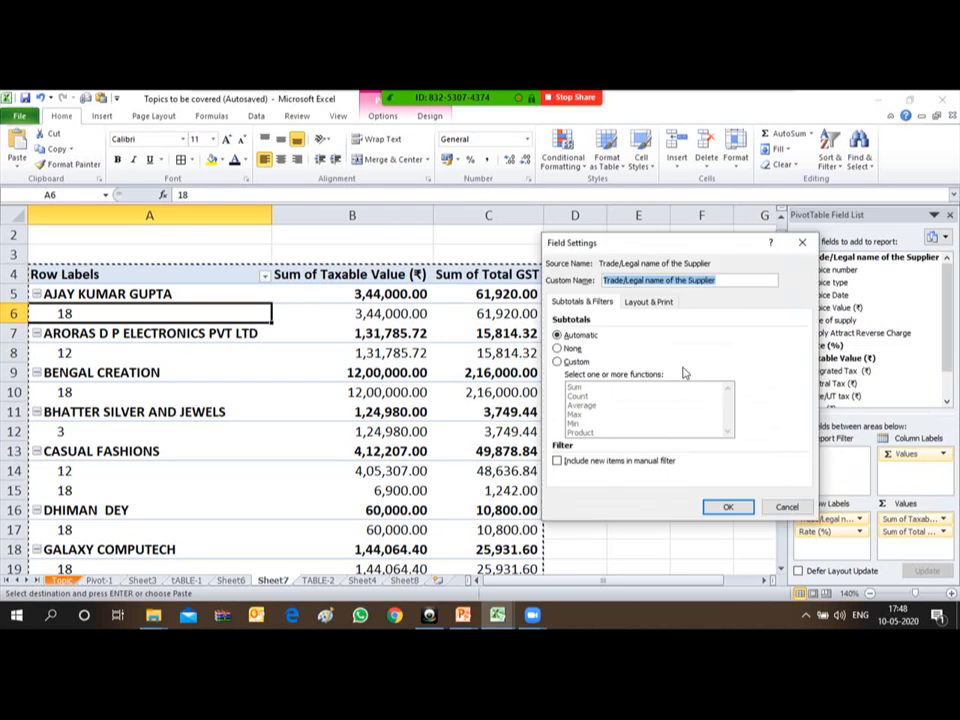
left_click(650, 303)
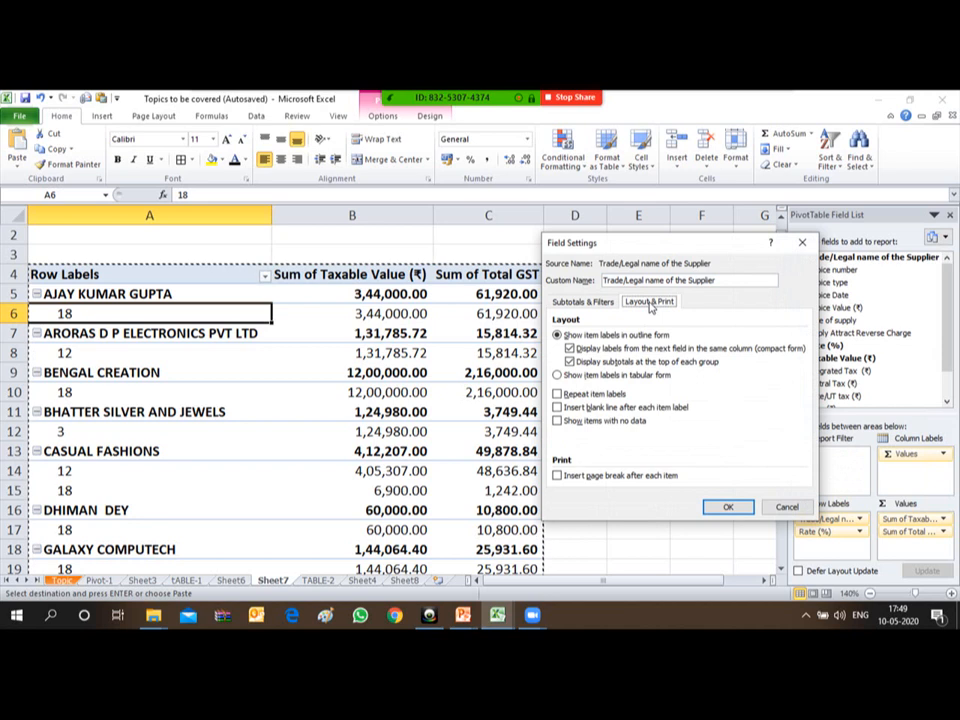
left_click(557, 409)
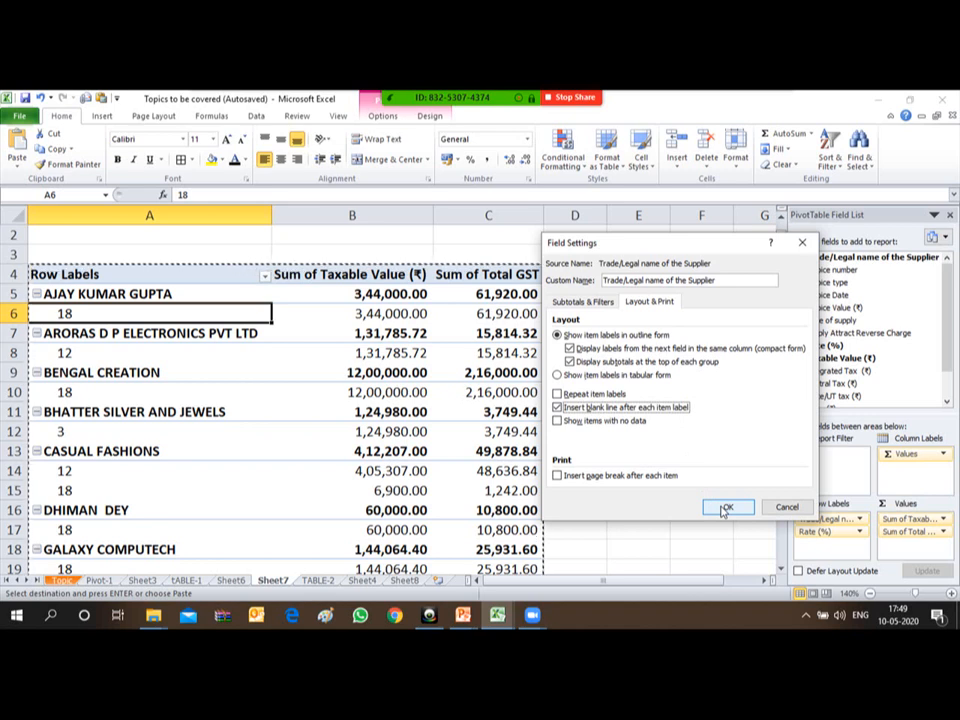
left_click(786, 507)
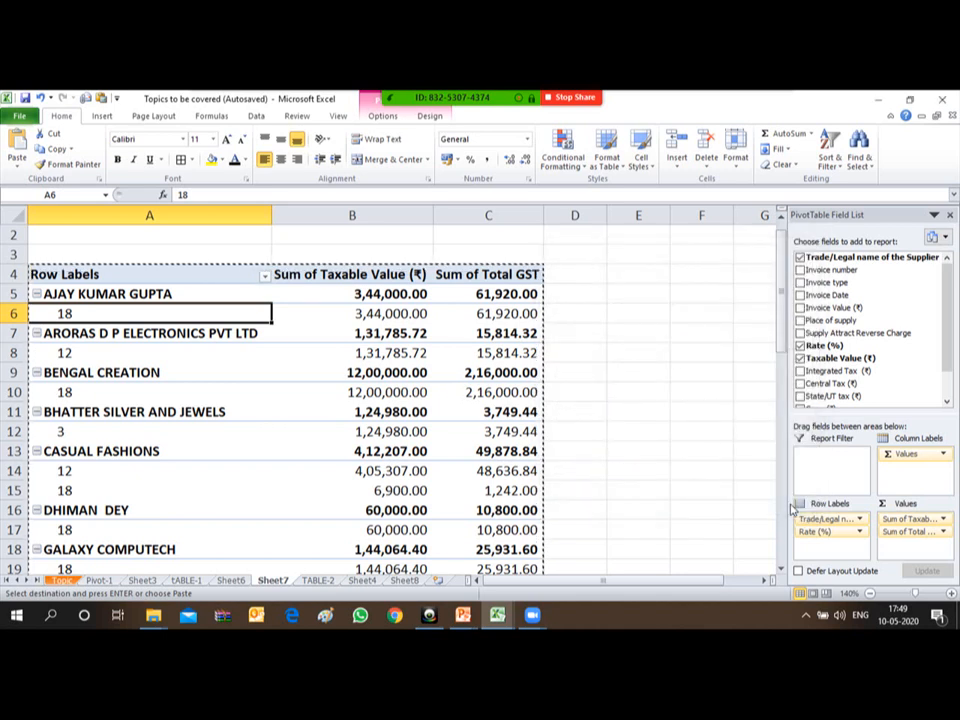
- Turn on Insert blank line after each item label in the layout settings of the Rate (%) field
left_click(383, 117)
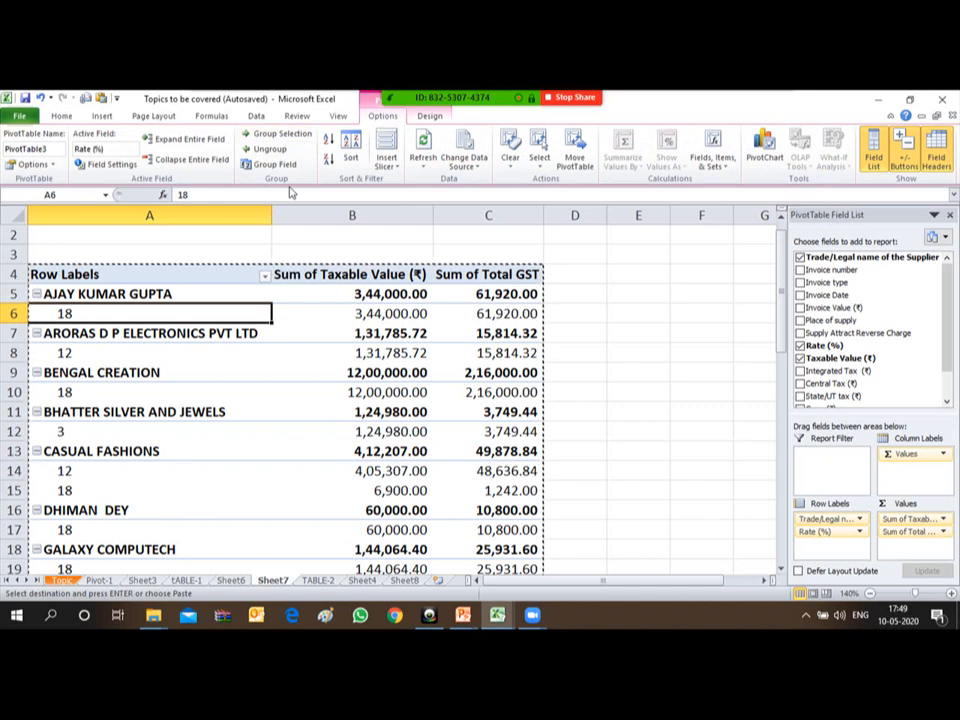
left_click(116, 166)
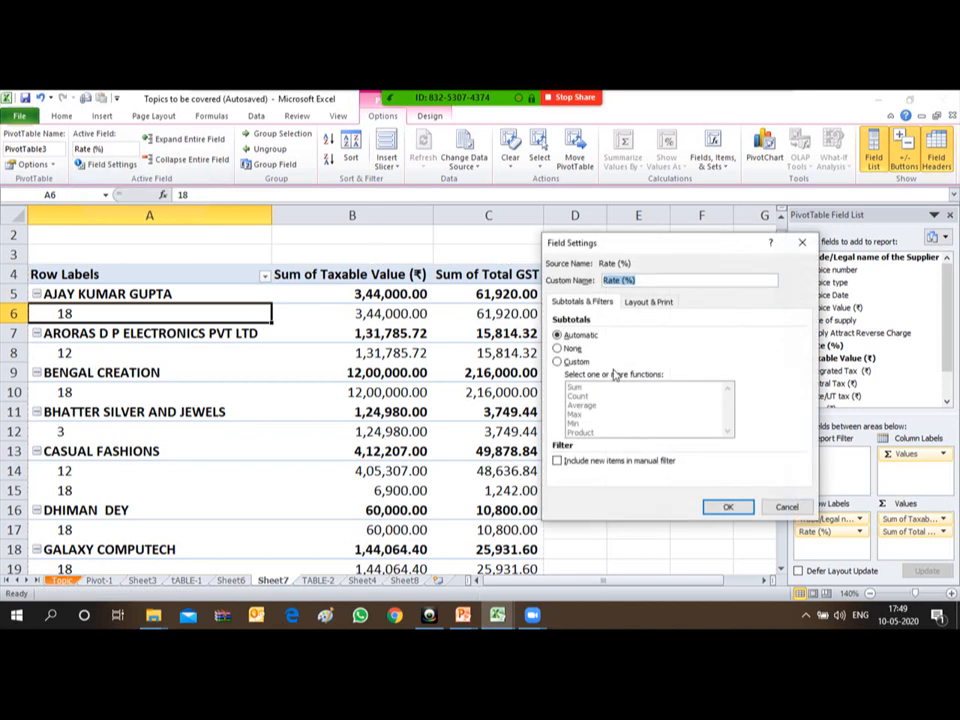
left_click(646, 303)
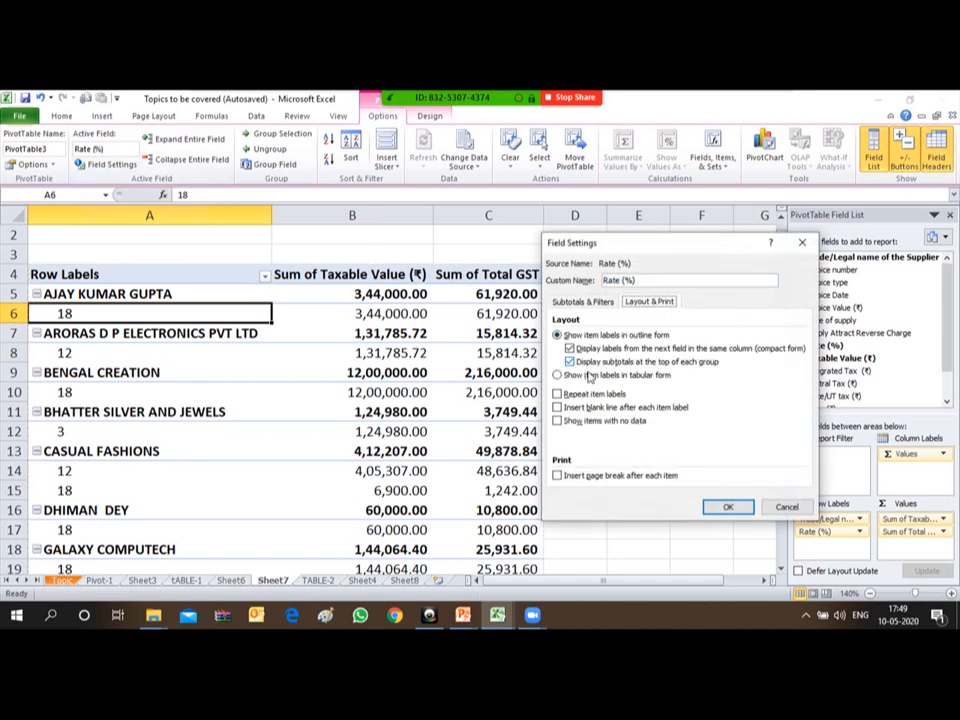
left_click(557, 408)
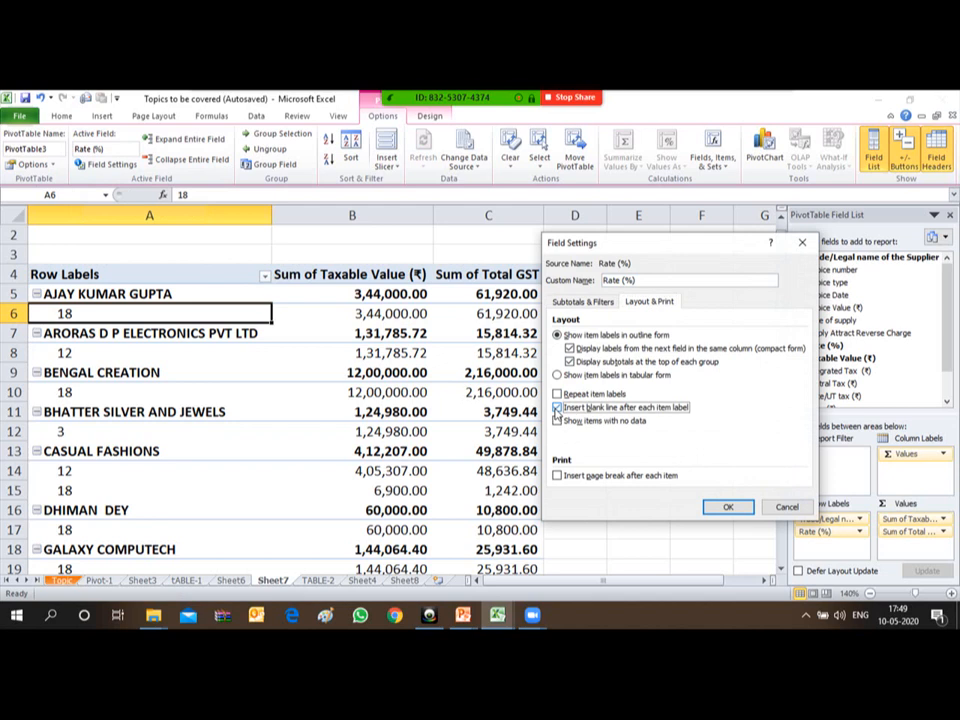
left_click(730, 509)
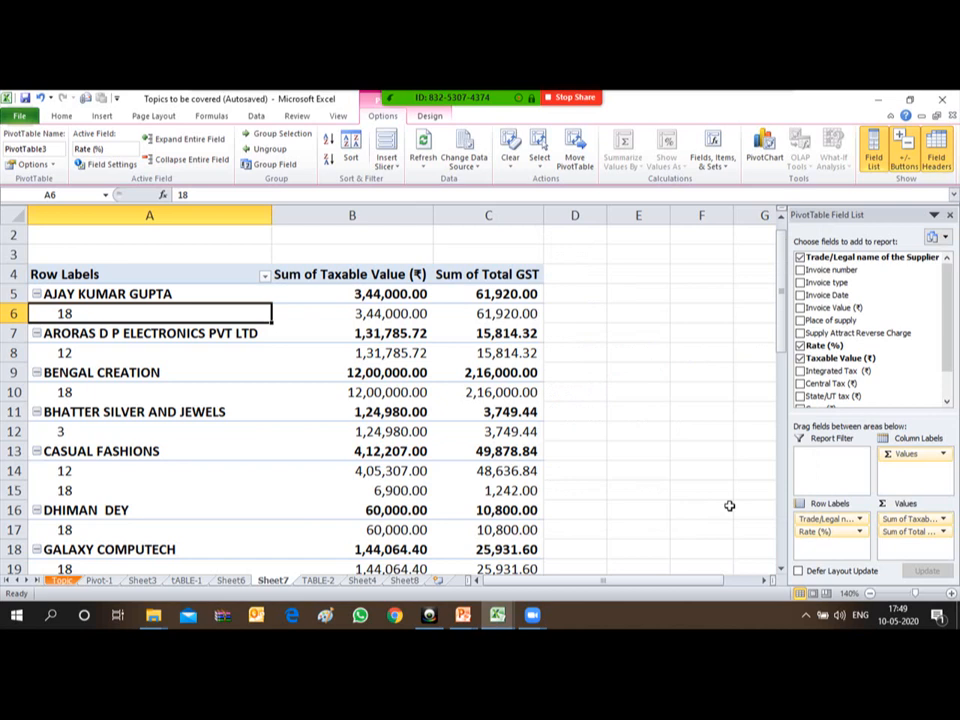
left_click(858, 519)
left_click(845, 501)
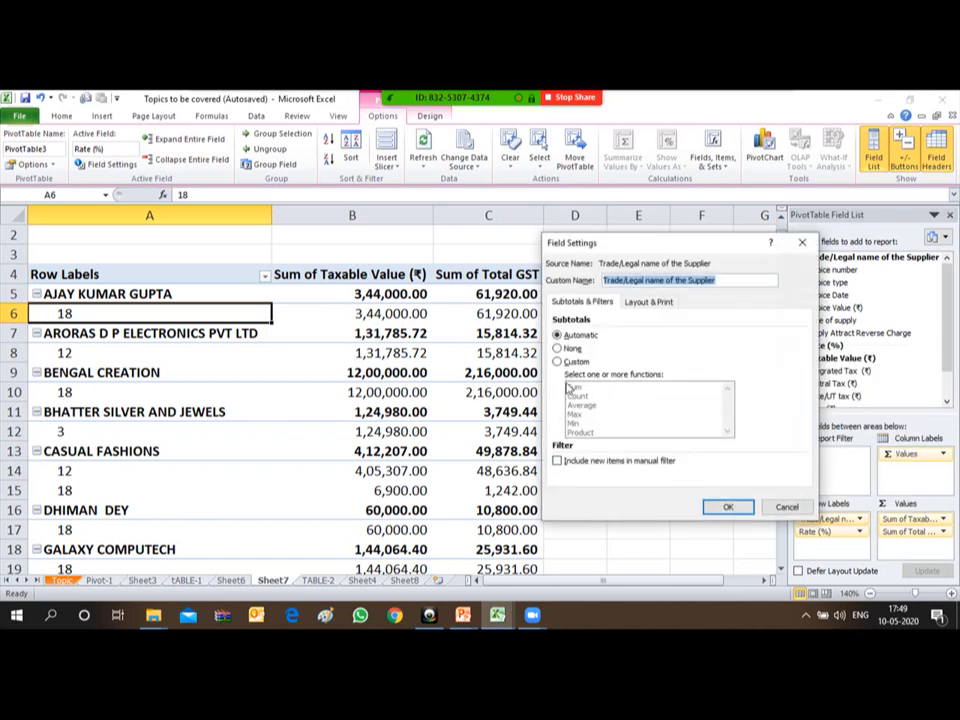
left_click(786, 507)
- Recheck the layout and print settings of the Rate (%) field, and look down the pivot rows for blank lines
left_click(859, 532)
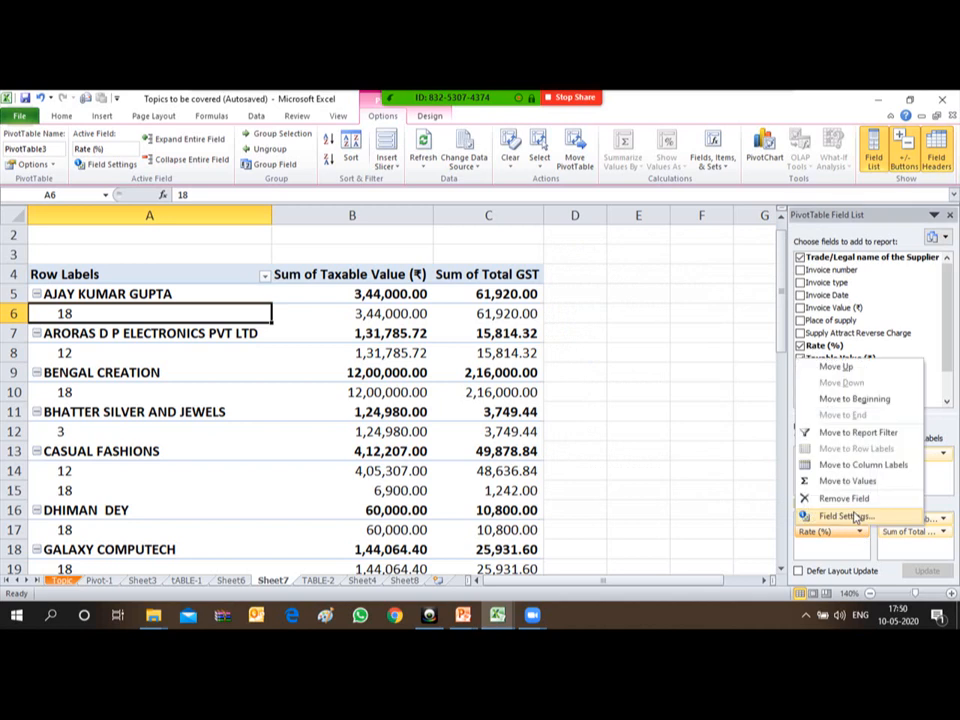
left_click(851, 515)
left_click(649, 301)
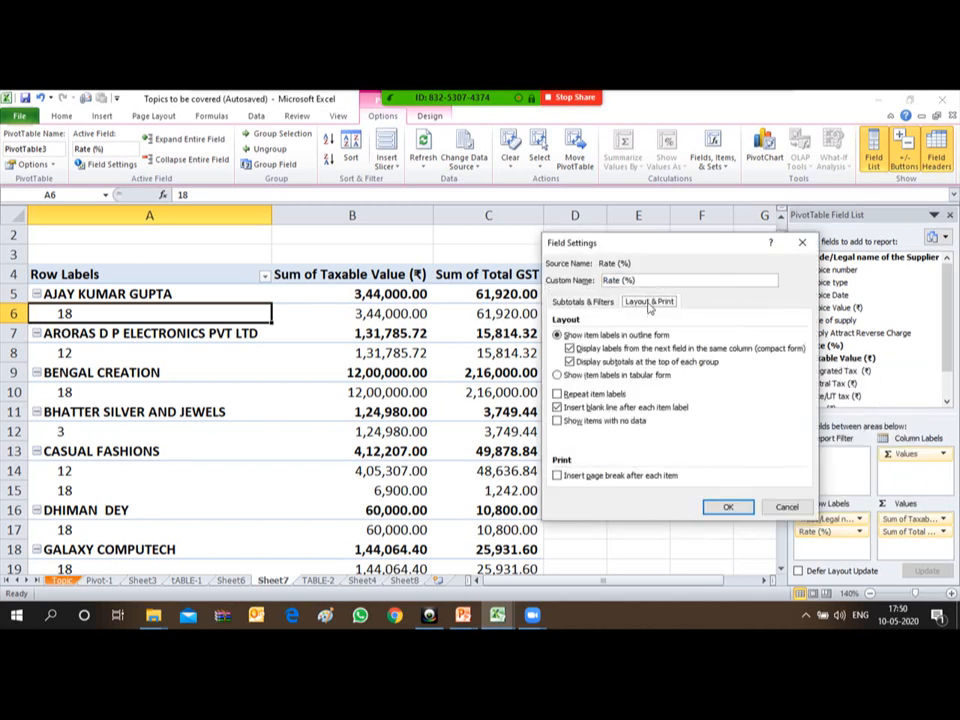
left_click(725, 507)
key("Down")
key("Down")
key("Down")
key("Down")
key("Down")
key("Down")
key("Down")
key("Down")
key("Up")
key("Up")
key("Up")
key("Up")
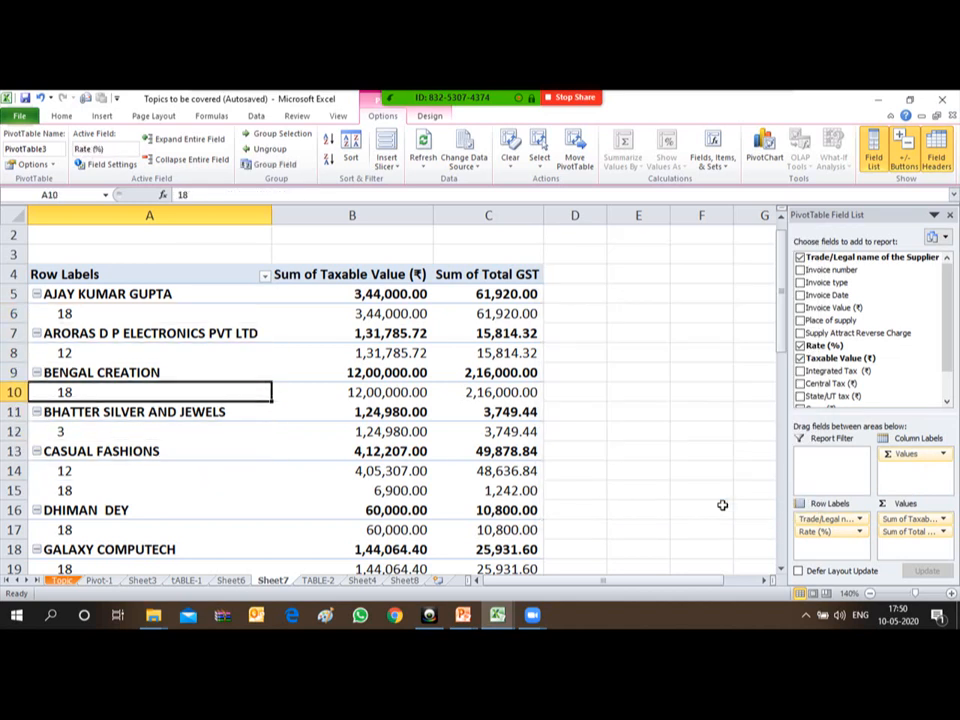
left_click(229, 581)
left_click(186, 582)
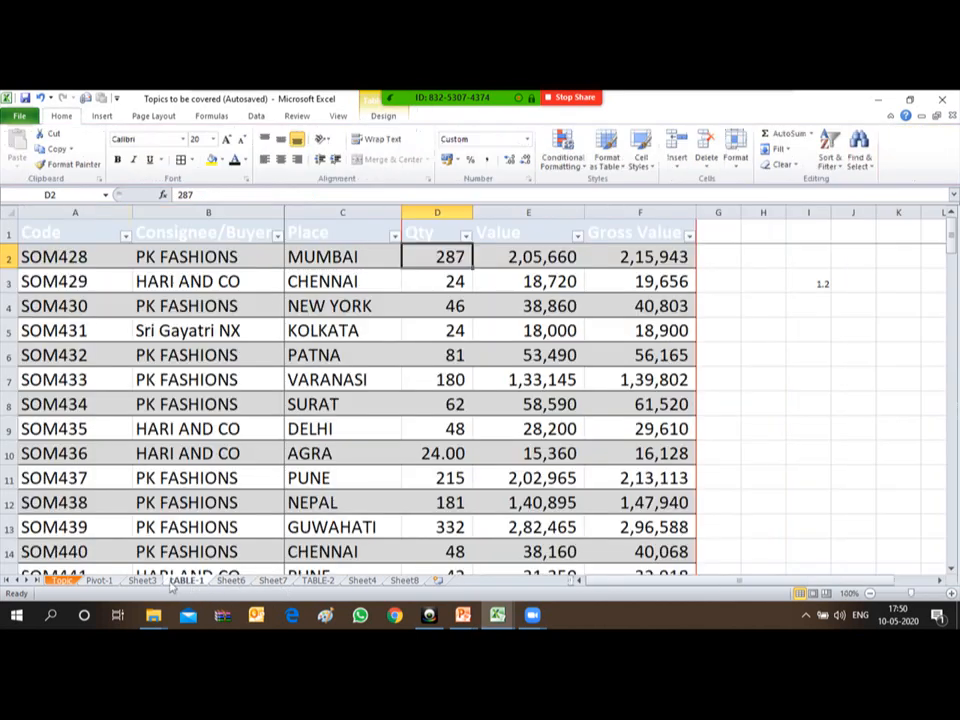
left_click(272, 581)
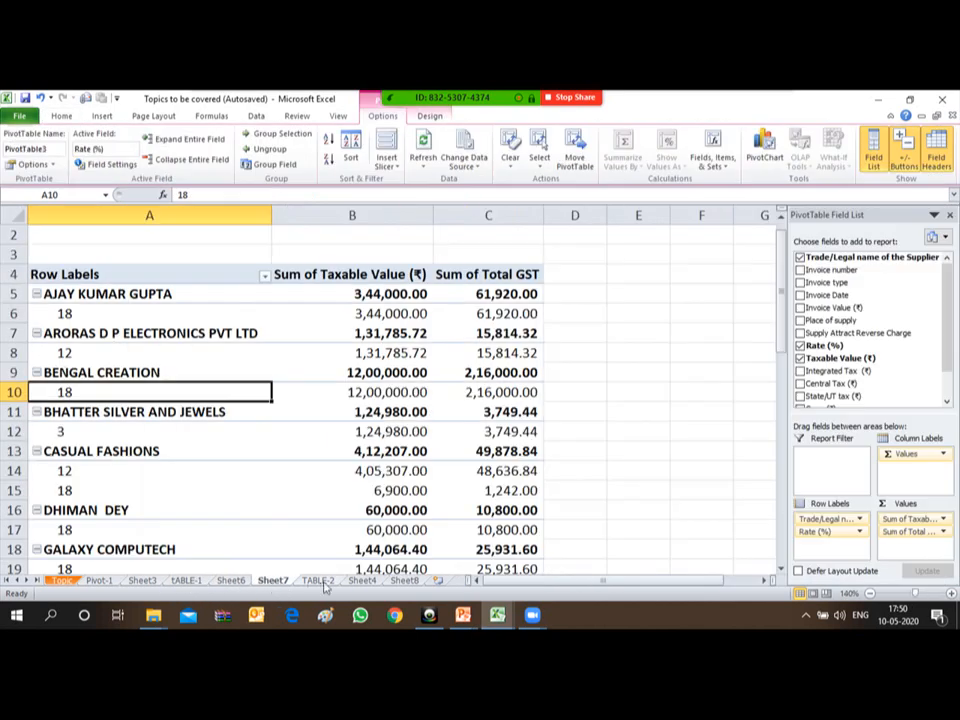
left_click(318, 581)
left_click(272, 581)
left_click(574, 354)
left_click(362, 398)
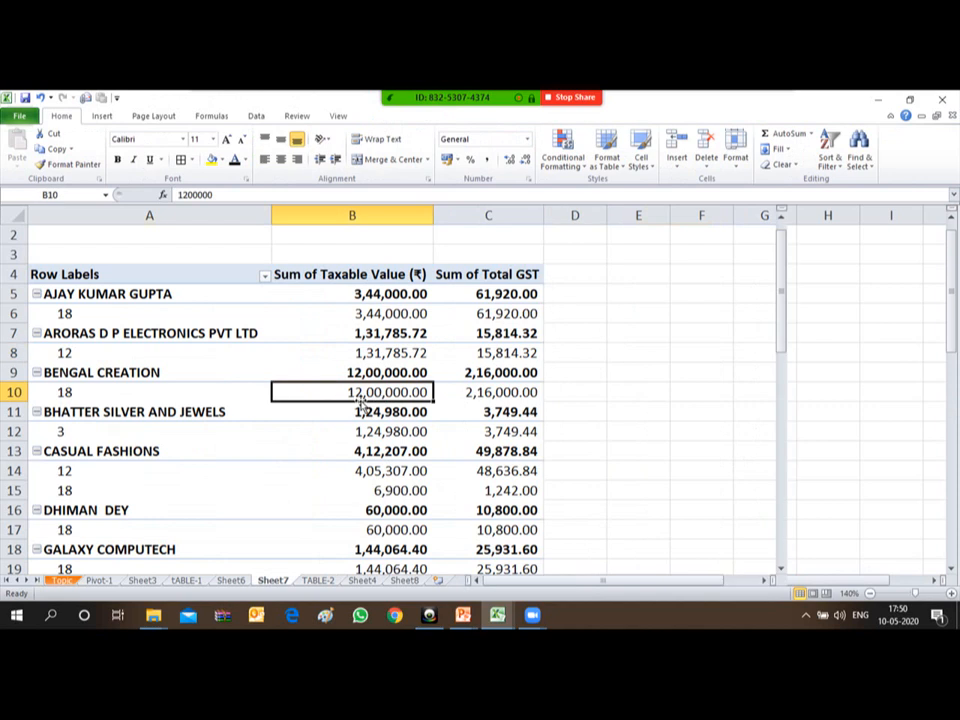
- On the Topic sheet, mark topic 7 about blank row insertion with a cross by entering r in C10, and select the cell for topic 8
left_click(62, 581)
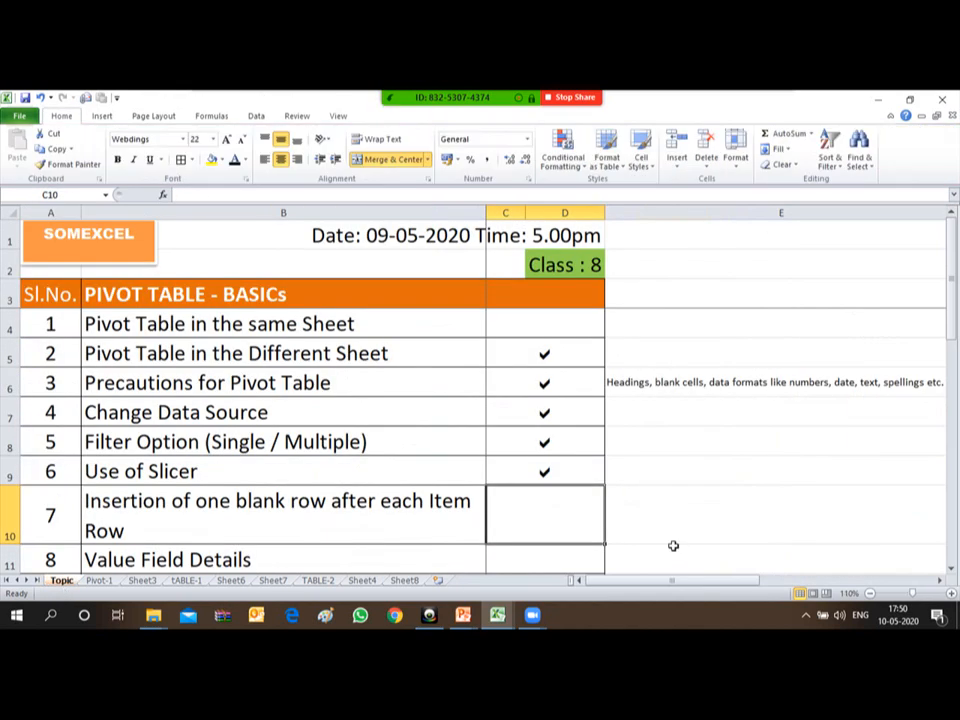
type("r")
key("Return")
key("Down")
key("Down")
key("Down")
key("Down")
key("Down")
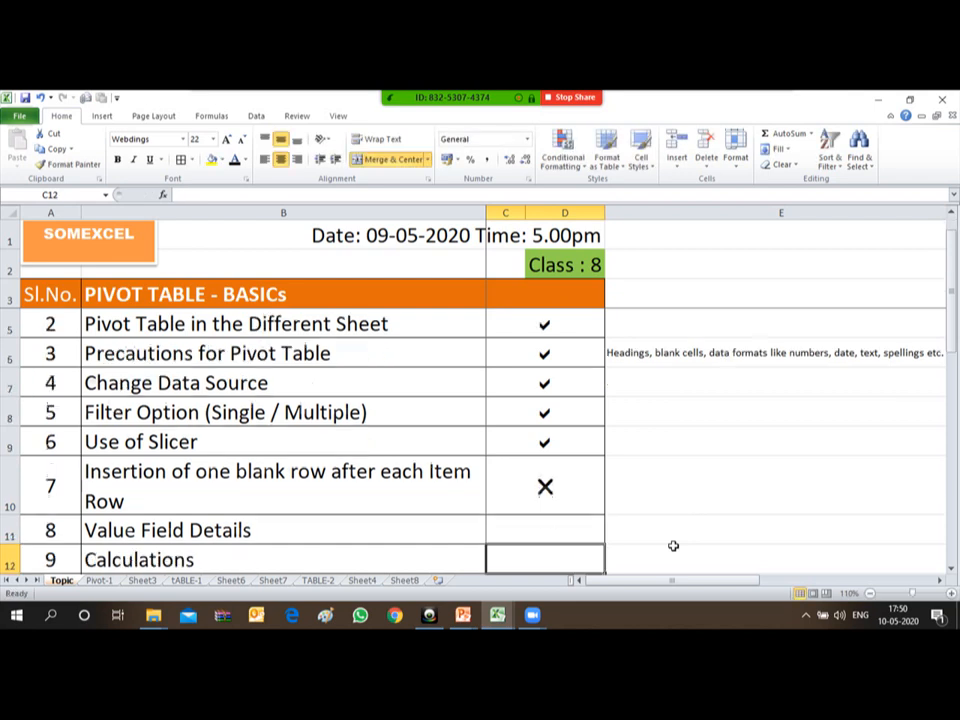
key("Up")
key("Up")
key("Up")
key("Up")
key("Up")
key("Up")
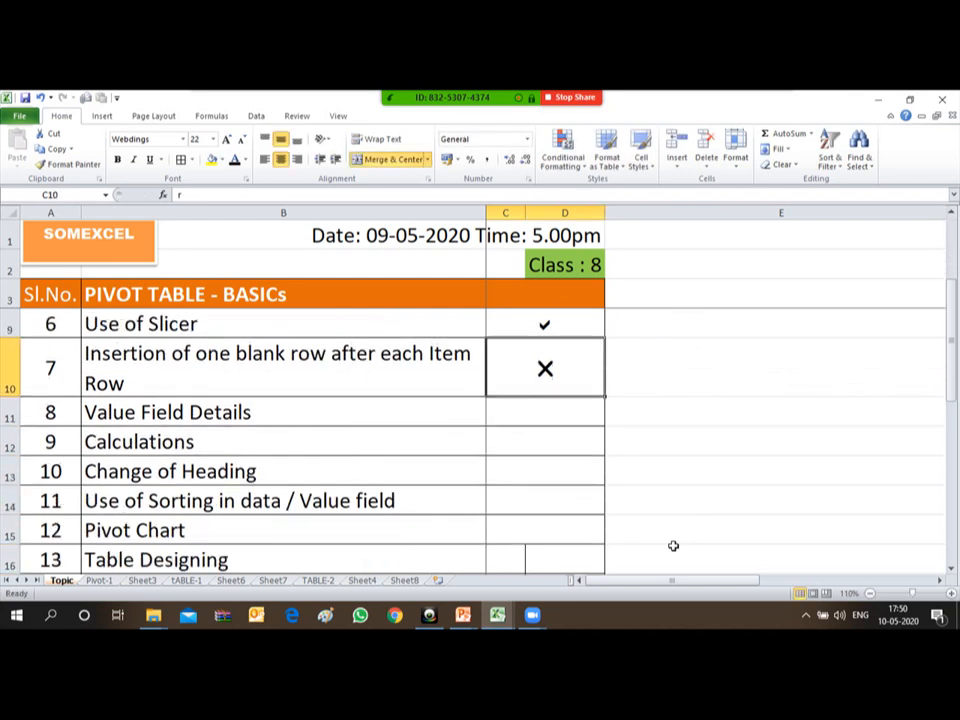
key("Down")
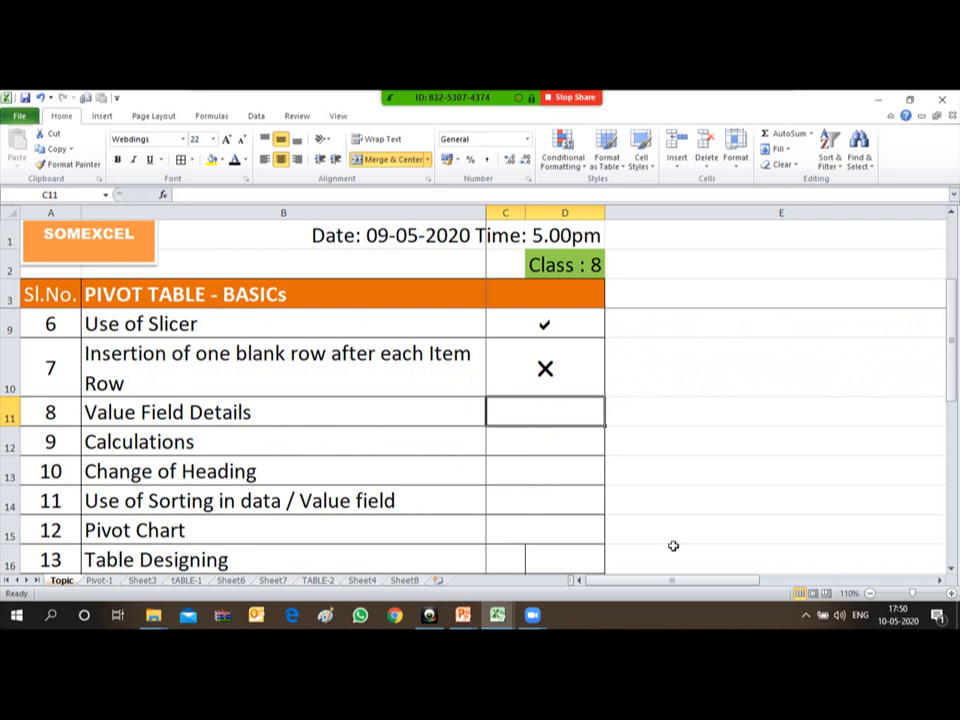
- Return to the pivot table on Sheet7 and remove the supplier name field from the row labels
left_click(236, 582)
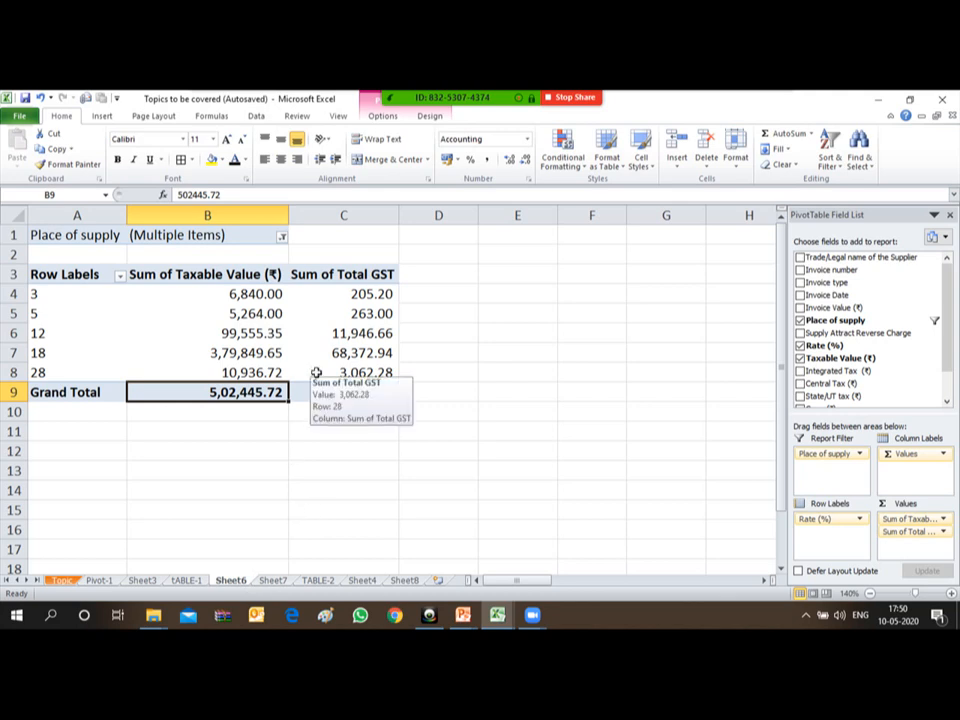
left_click(318, 580)
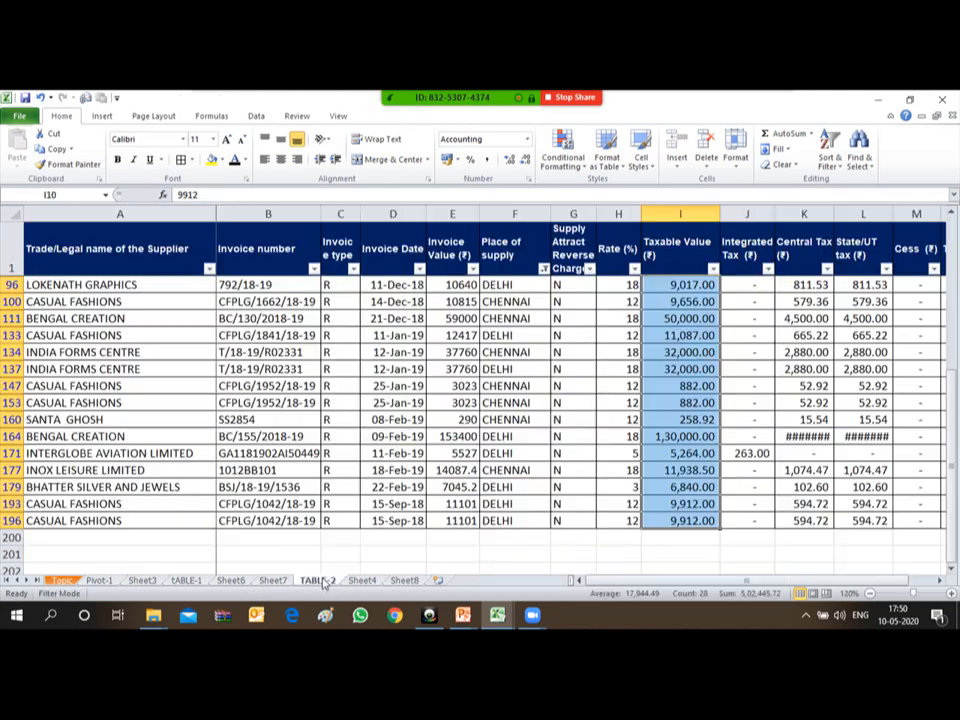
left_click(273, 580)
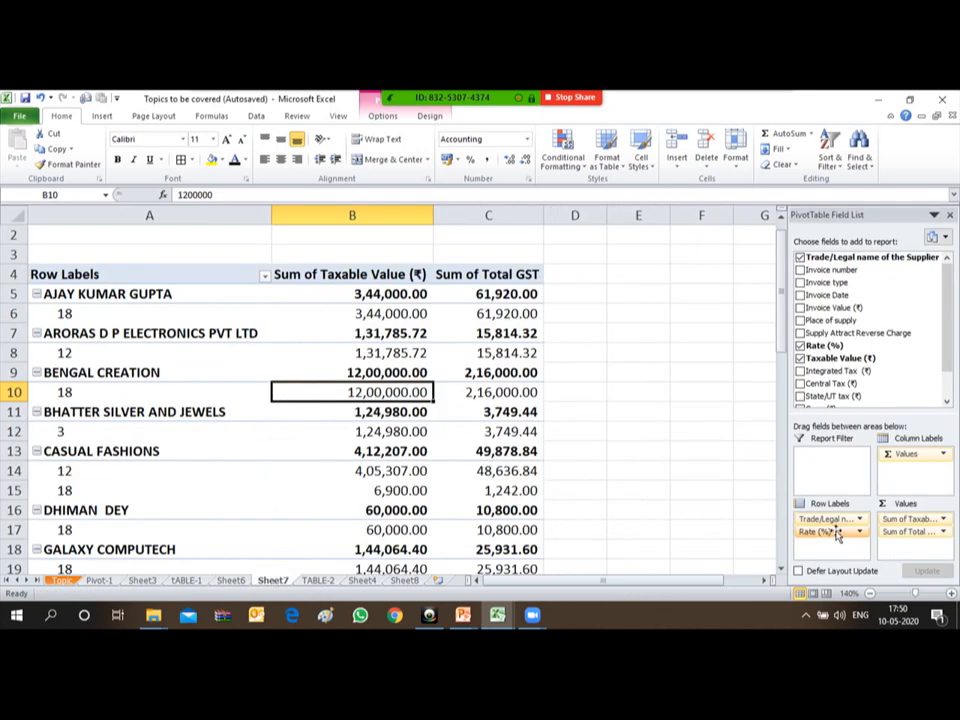
left_click_drag(830, 519, 863, 295)
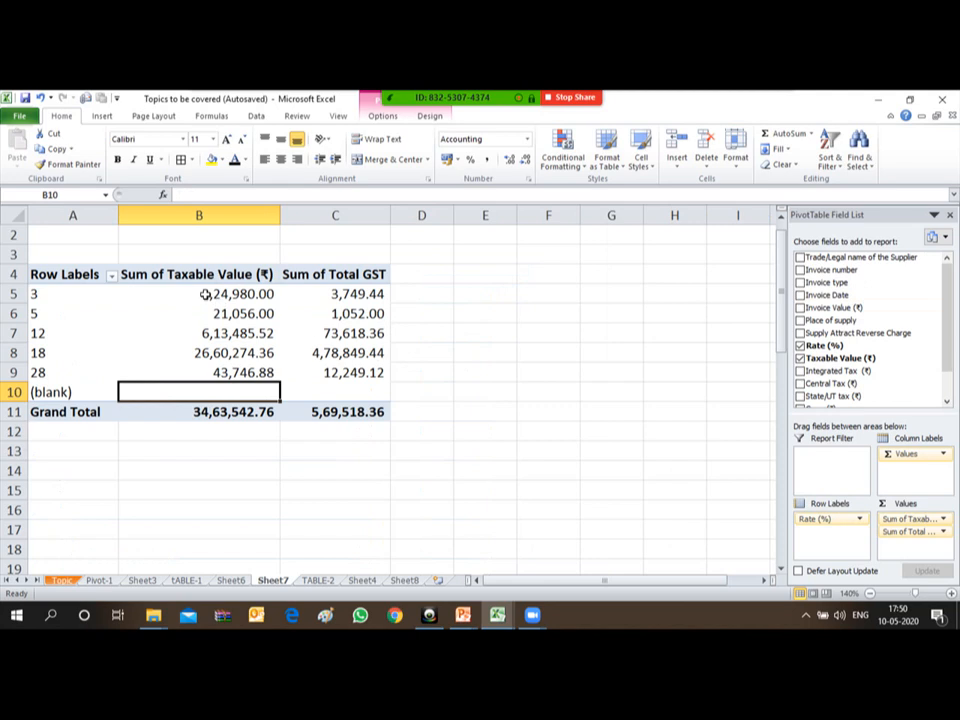
- Show the source records behind the 3% rate's Sum of Total GST on a new sheet, and compare them with the pivot table
left_click(358, 293)
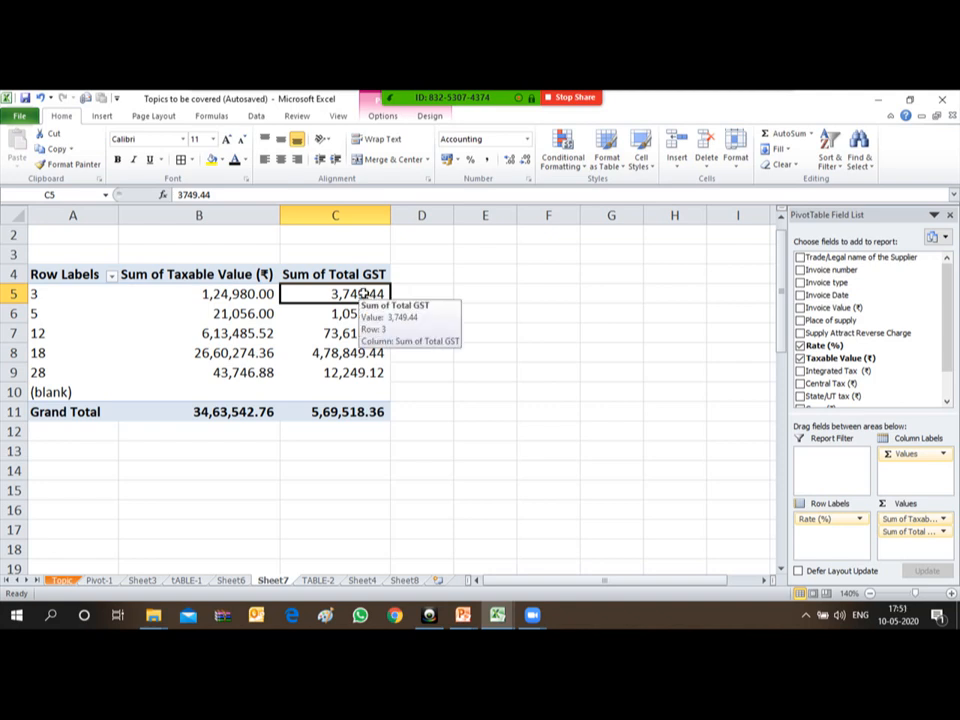
double_click(362, 293)
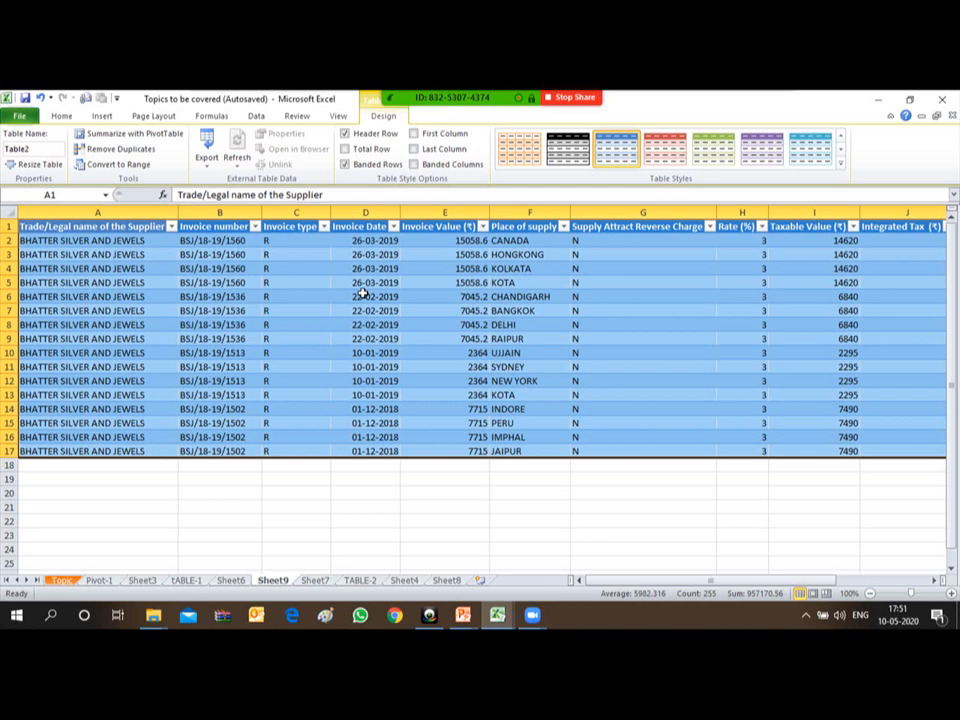
left_click(316, 581)
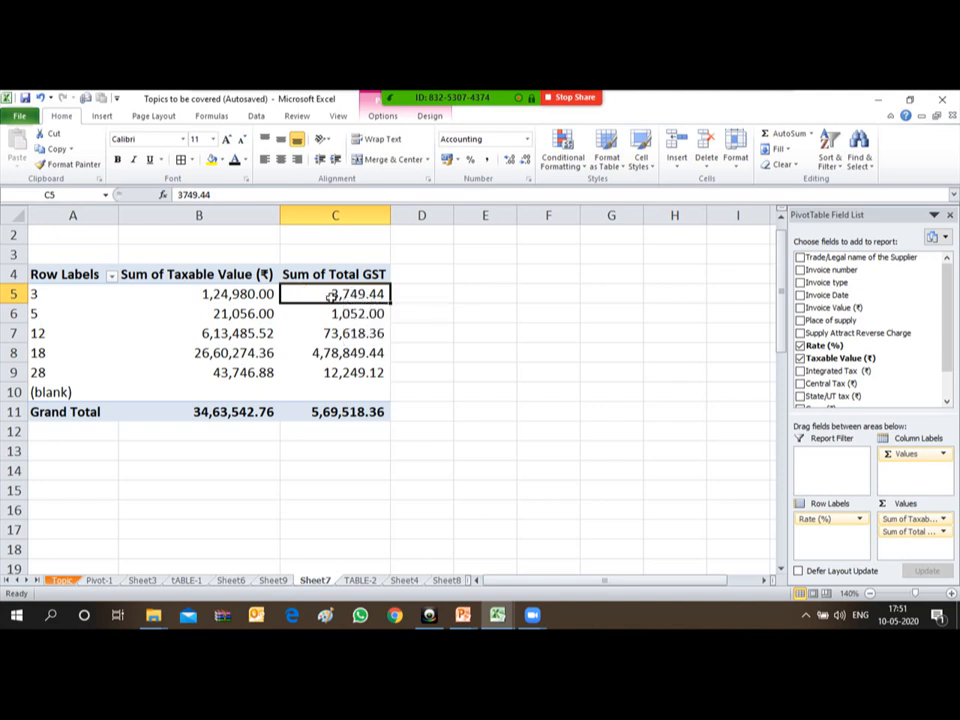
left_click(272, 580)
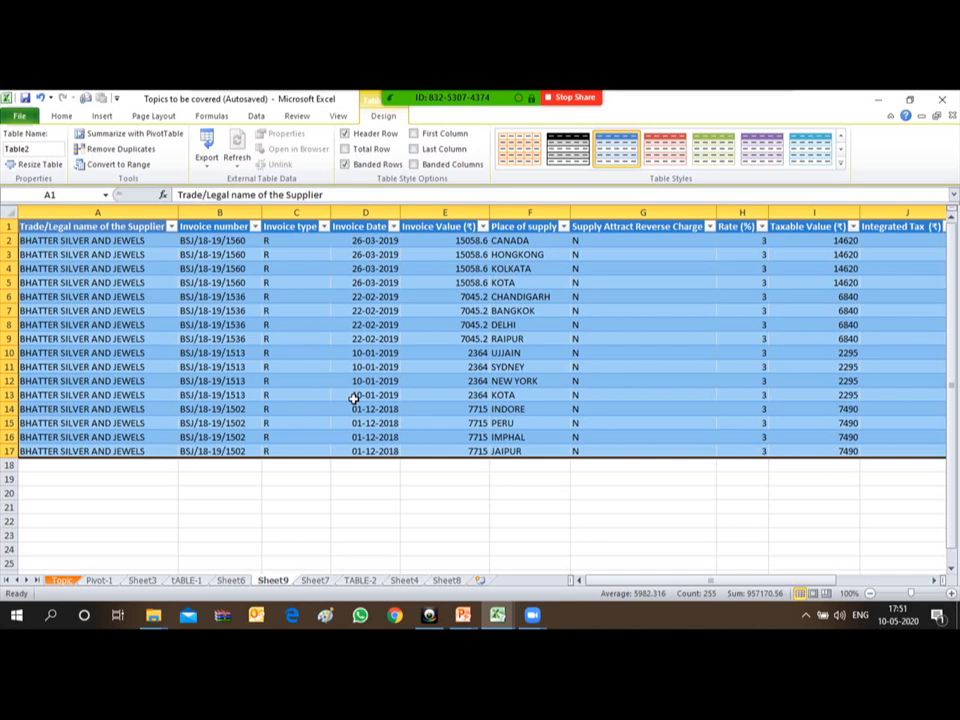
left_click(314, 580)
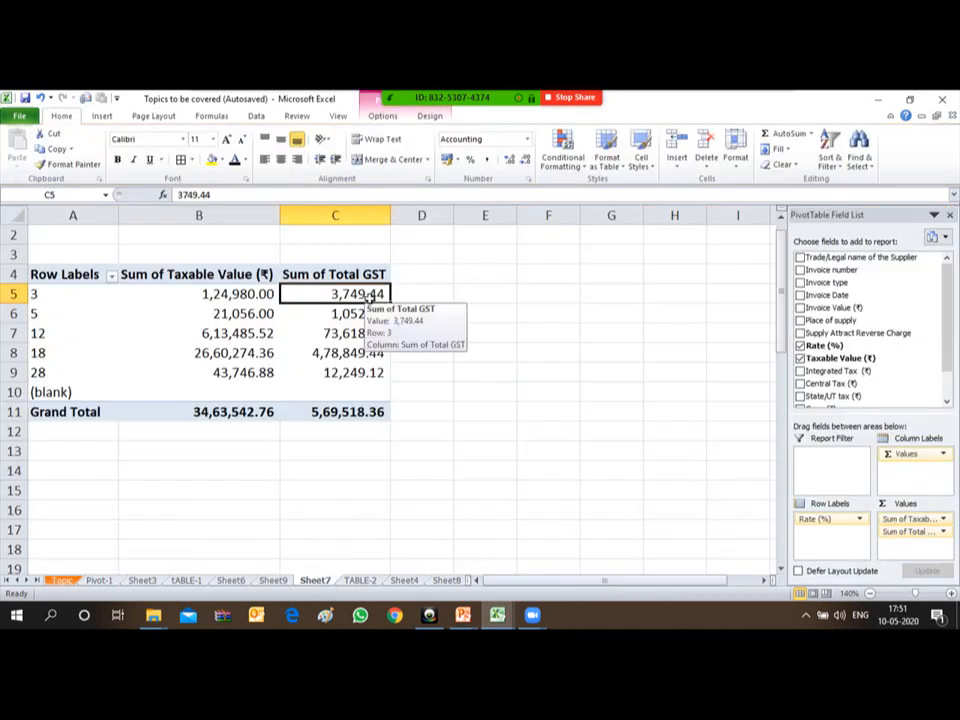
- Show the source records behind the 12% rate's Sum of Taxable Value on a new sheet, and check the supplier column to its end
left_click(224, 333)
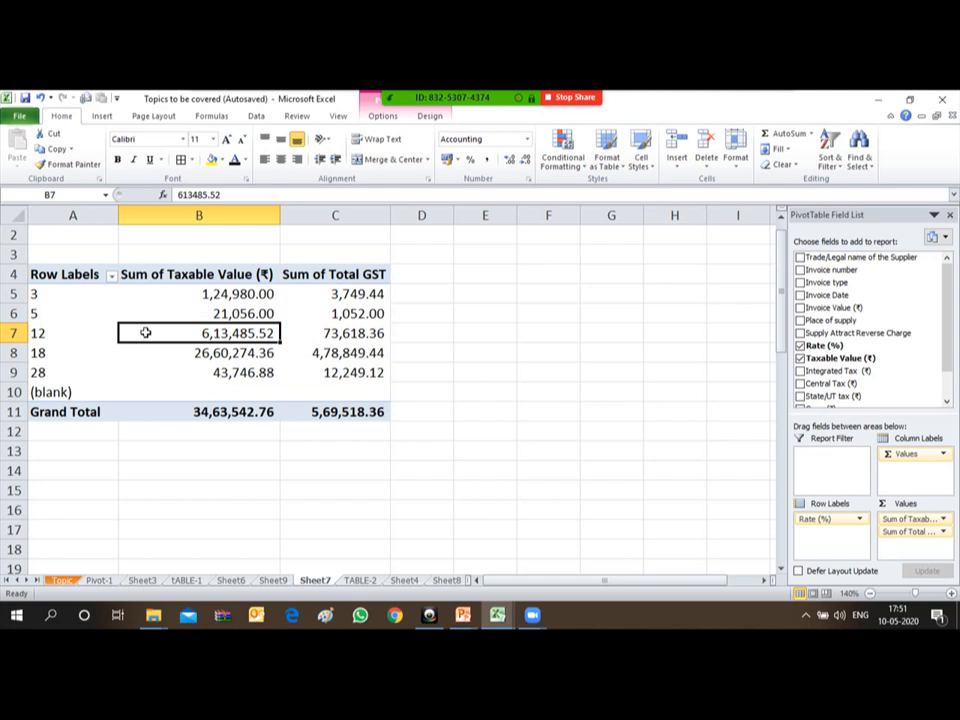
double_click(238, 333)
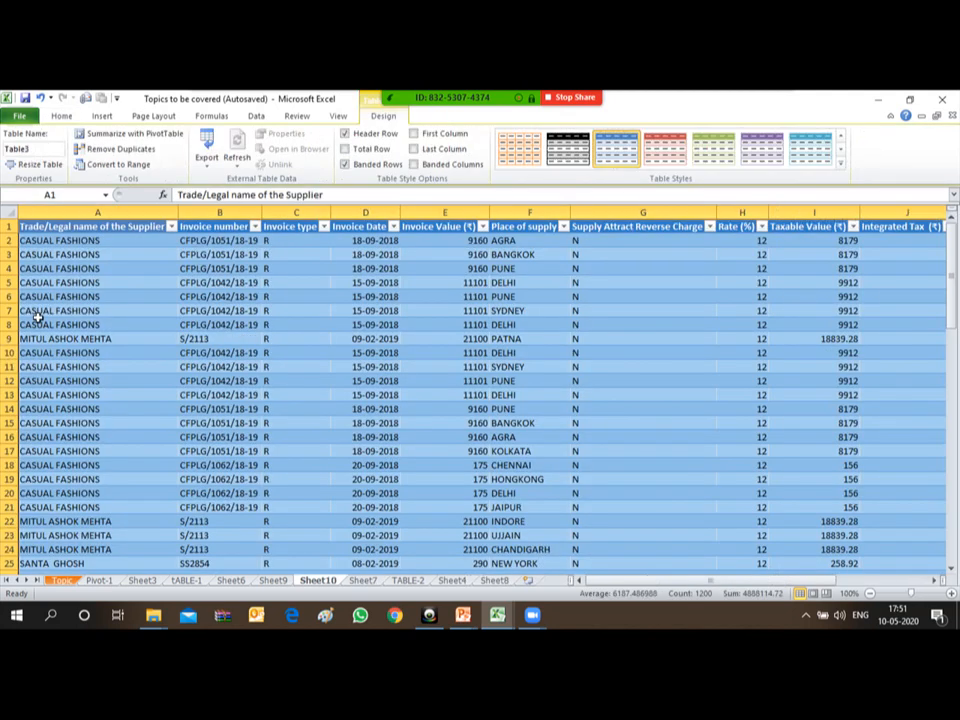
left_click(28, 311)
key("ctrl+Down")
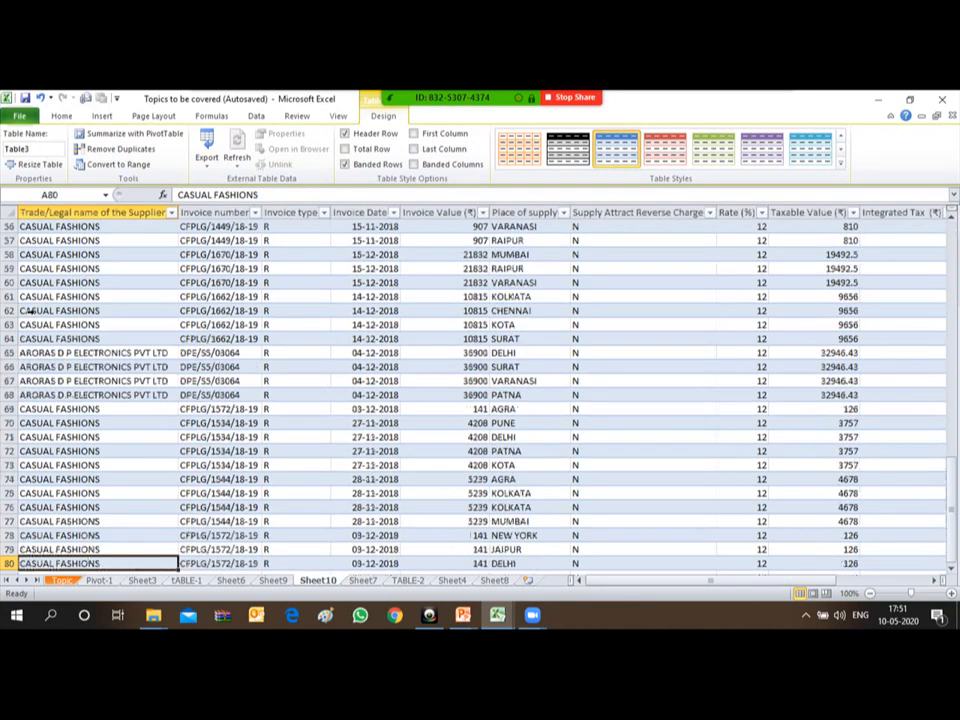
key("Down")
key("Down")
key("Up")
key("Up")
key("Up")
key("Up")
key("Up")
key("Up")
key("Up")
key("Up")
key("Up")
key("Up")
key("Up")
key("Up")
key("Up")
key("Up")
key("Up")
key("Up")
key("Up")
key("Up")
key("Up")
key("Up")
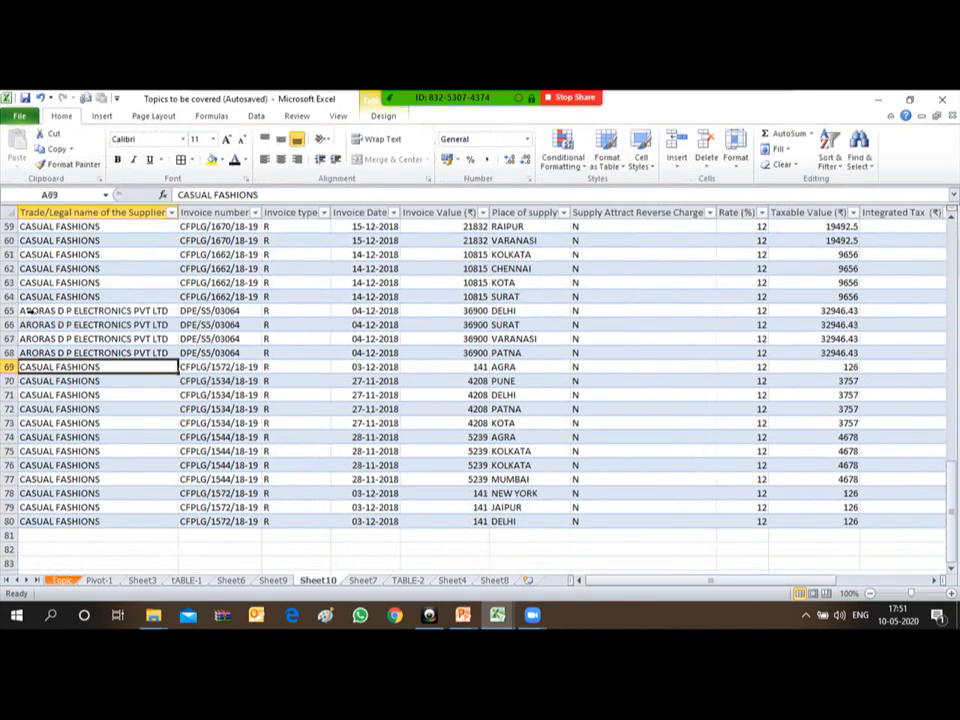
key("ctrl+Up")
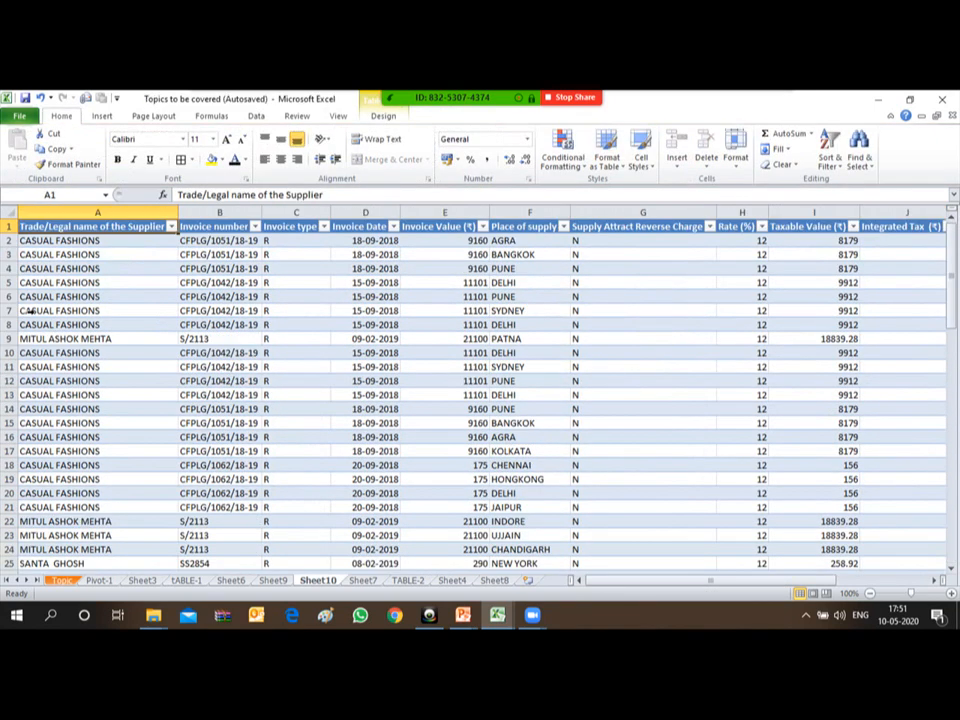
- Examine the detail columns of the 12% records along row 3, up to Total GST and %ge of GST
key("Down")
key("Down")
key("Right")
key("Right")
key("Right")
key("Right")
key("Right")
key("Right")
key("Right")
key("Right")
key("Right")
key("Right")
key("Right")
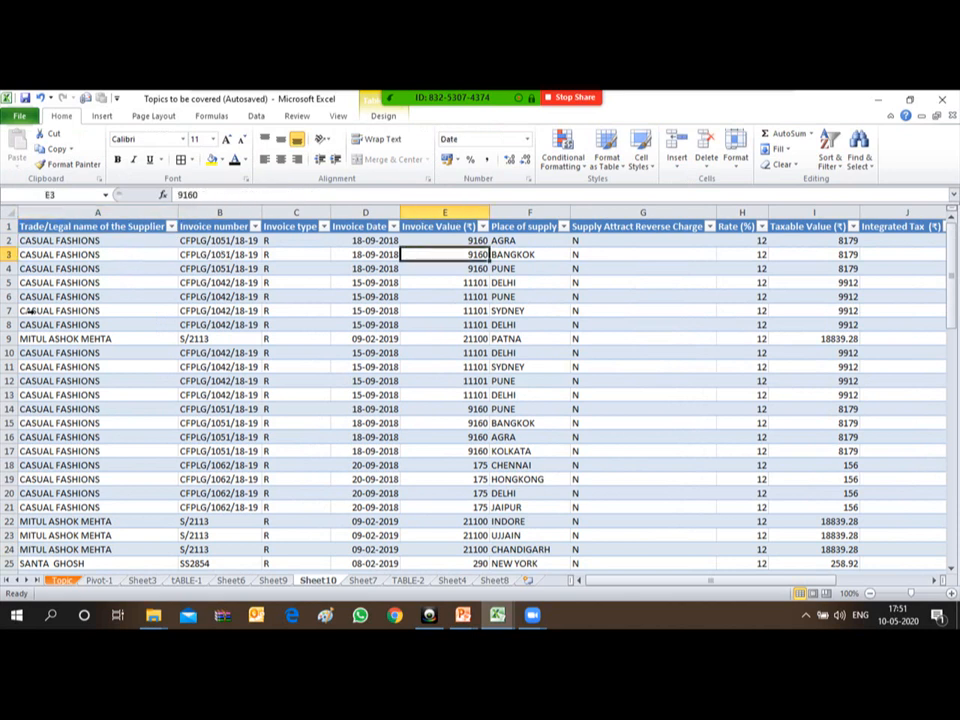
key("Right")
key("Right")
key("Right")
key("Right")
key("Right")
key("Right")
key("Left")
key("Left")
key("Left")
key("Left")
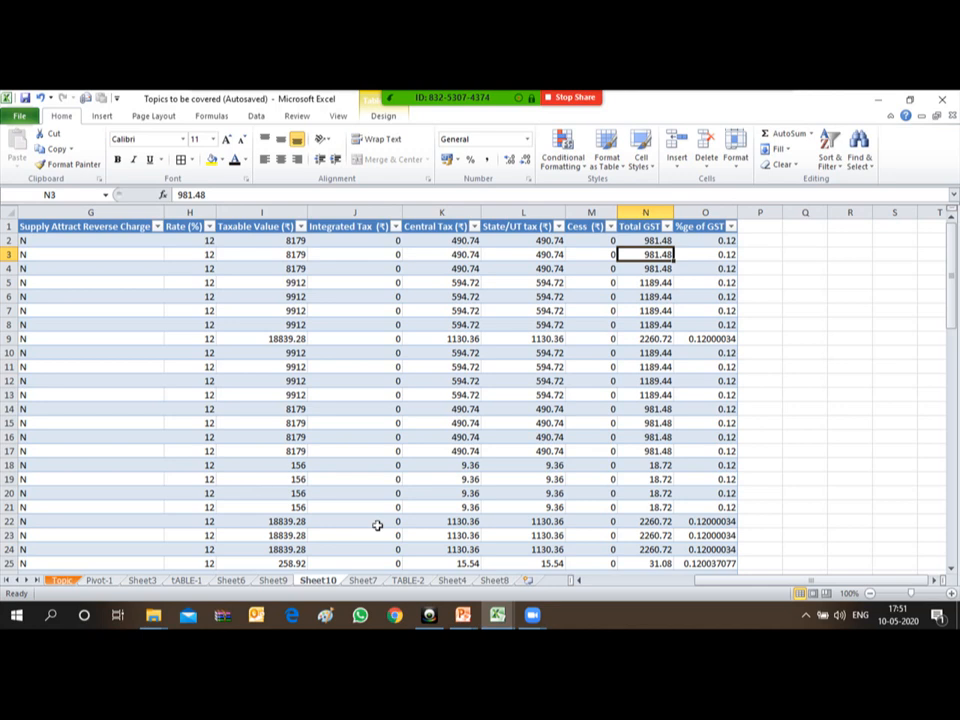
- Delete the new sheet holding the 12% records, including its data
right_click(325, 581)
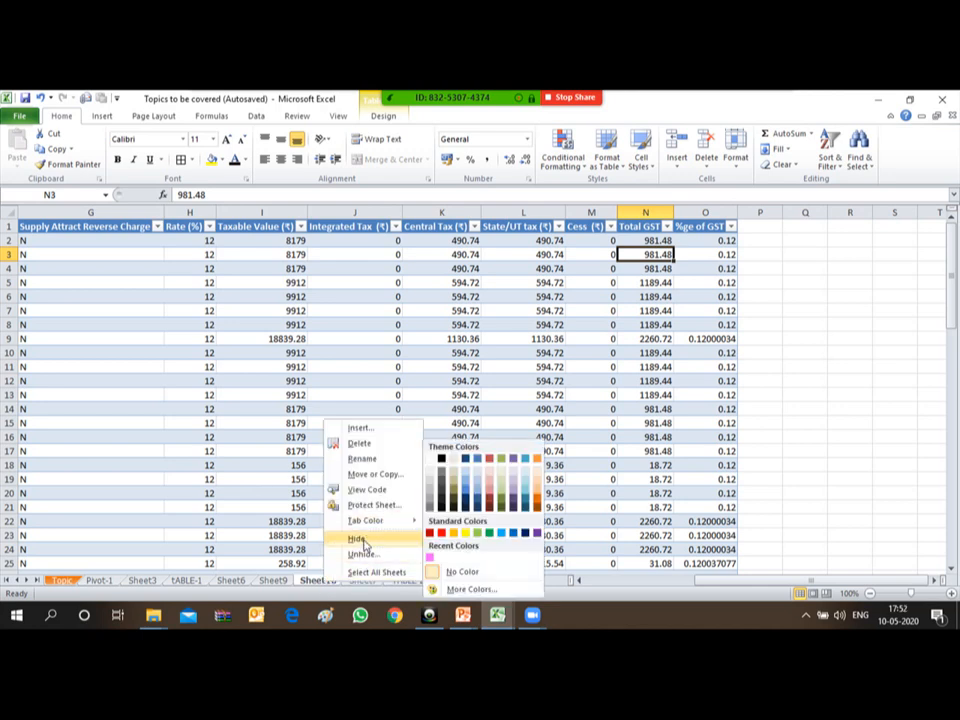
left_click(362, 444)
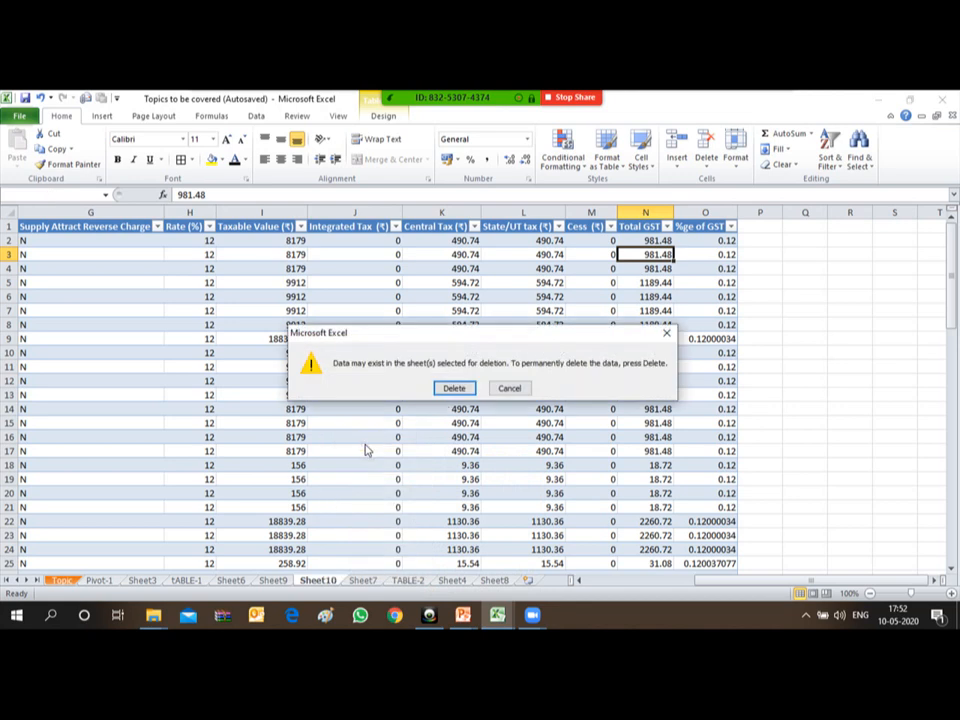
left_click(453, 388)
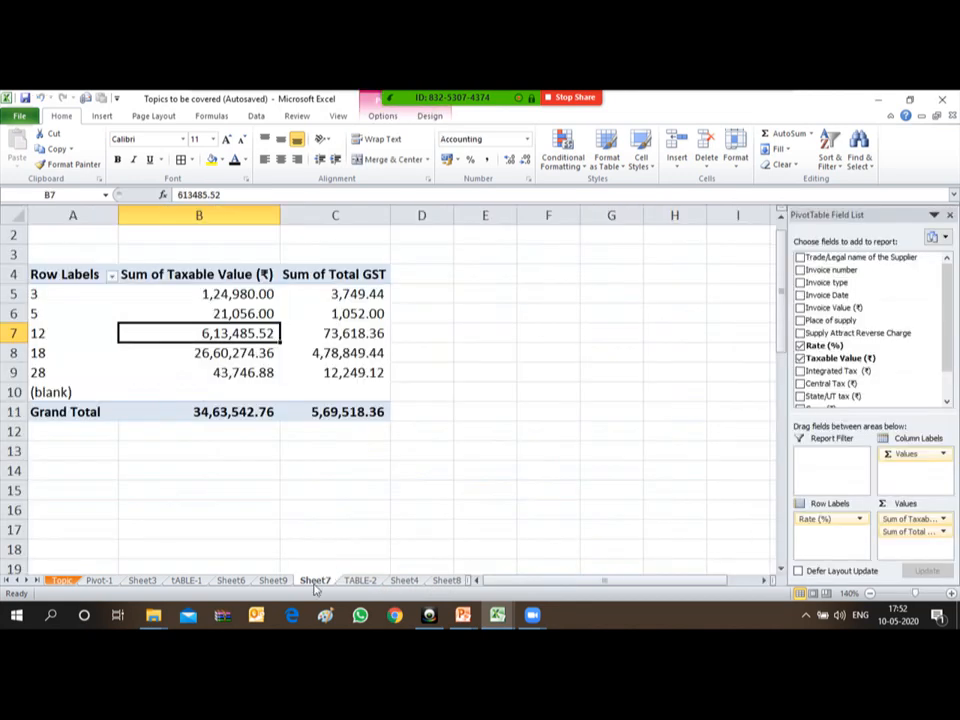
- Show the source records behind the 28% rate's Sum of Total GST on a new sheet, and return to the Topic sheet
left_click(253, 446)
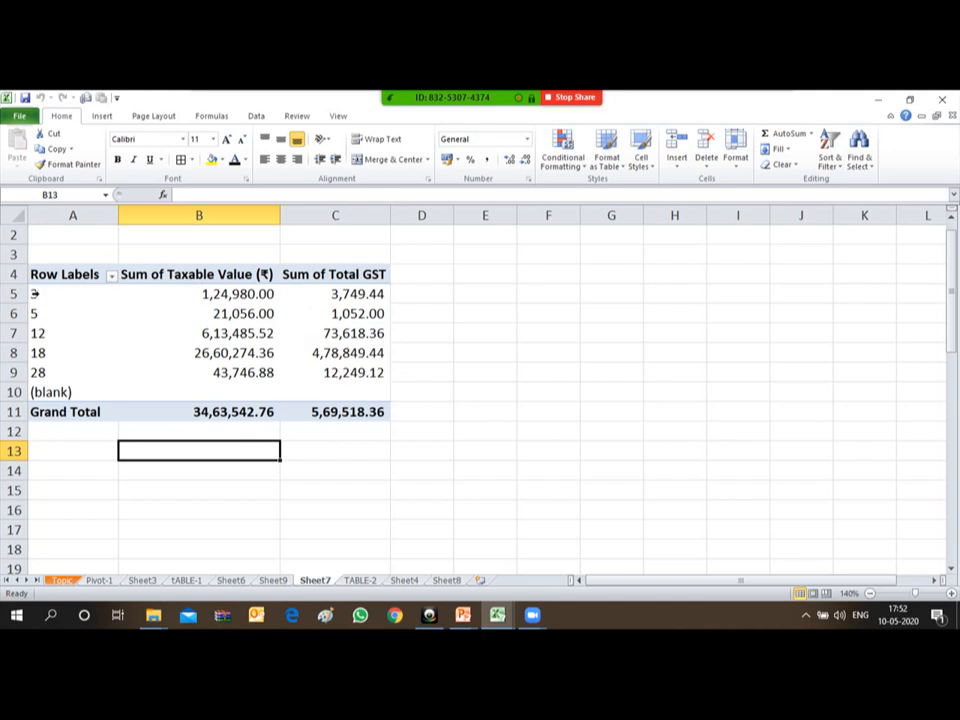
left_click(32, 293)
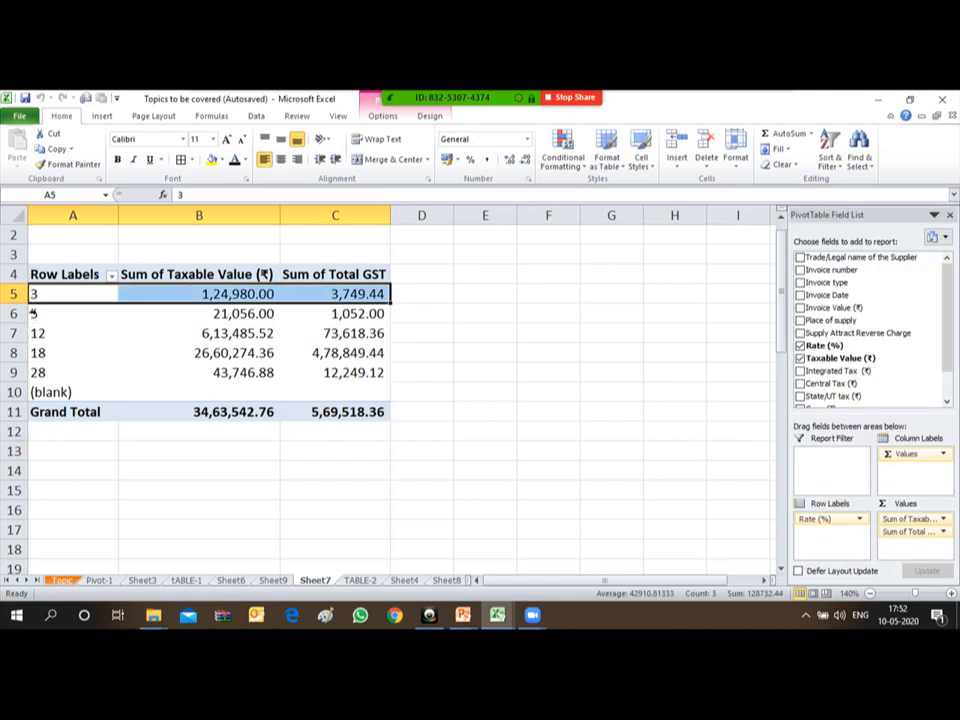
left_click(32, 313)
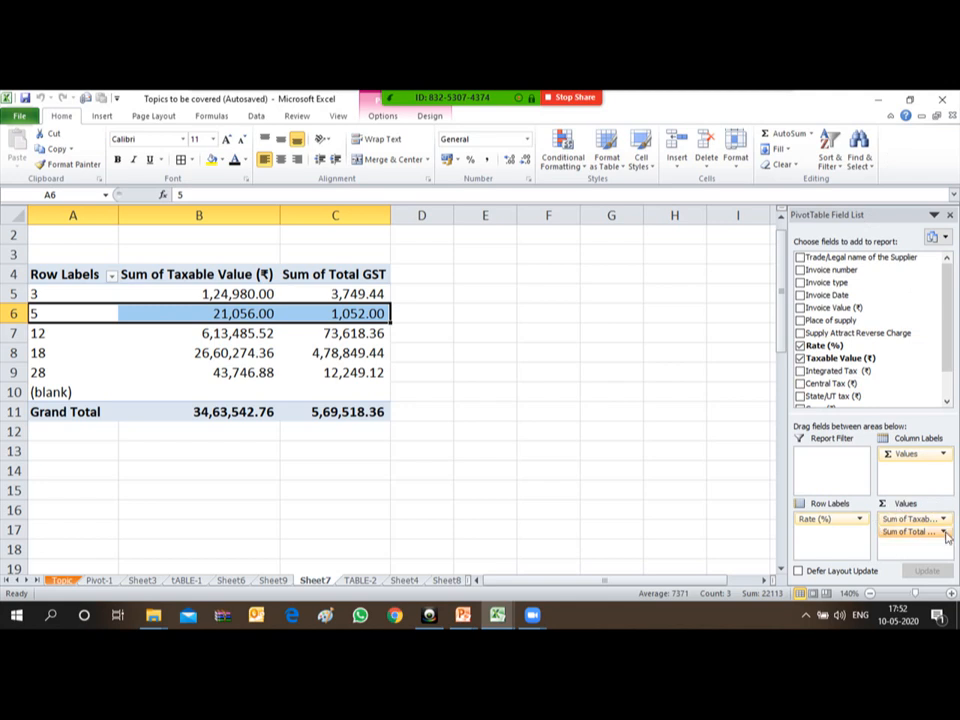
left_click(352, 370)
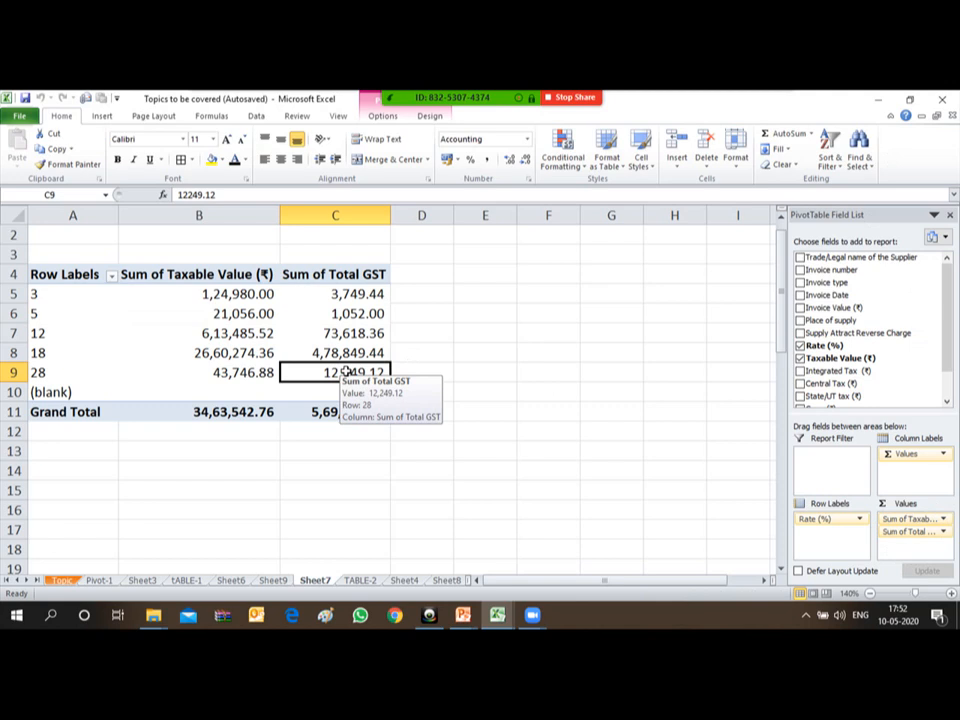
double_click(345, 371)
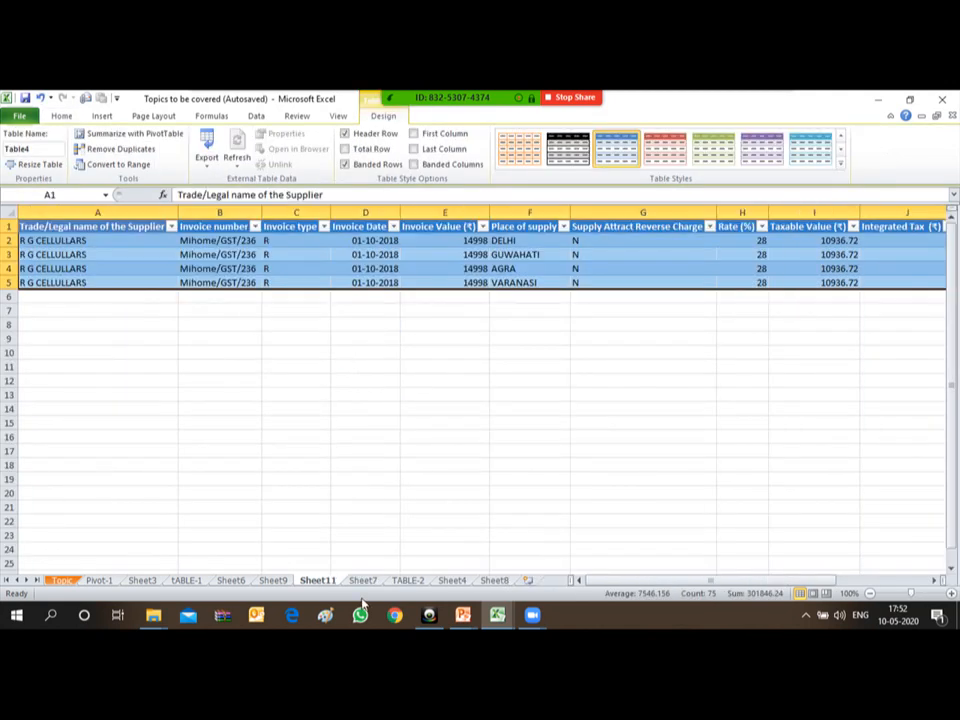
left_click(61, 581)
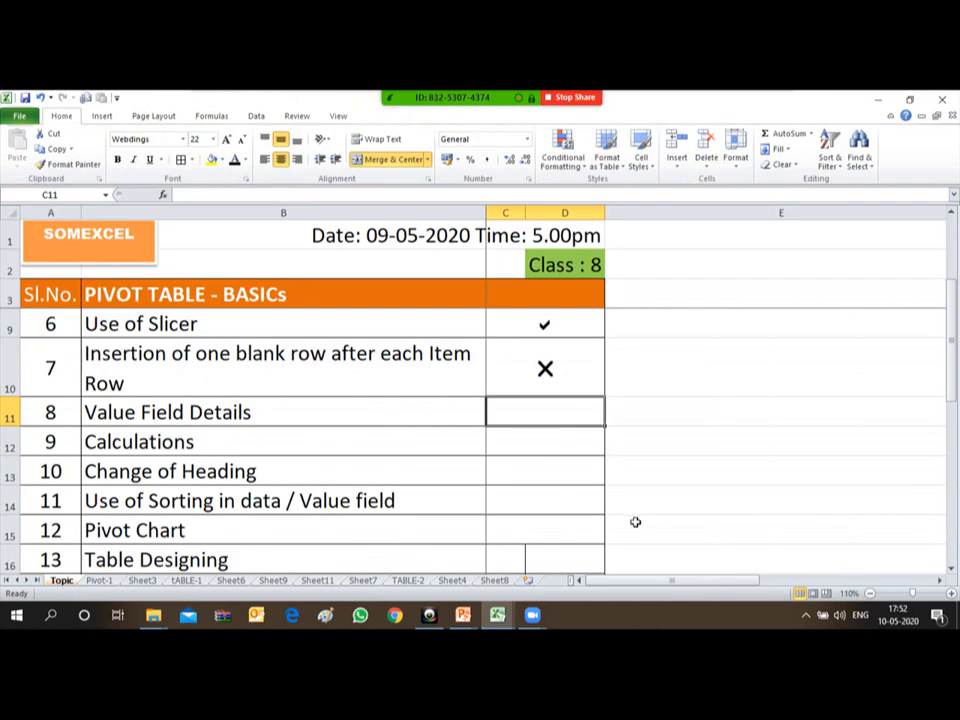
- Mark the Value Field Details topic with a tick on the checklist, and return to the rate-wise pivot table on Sheet7
type("a")
key("Return")
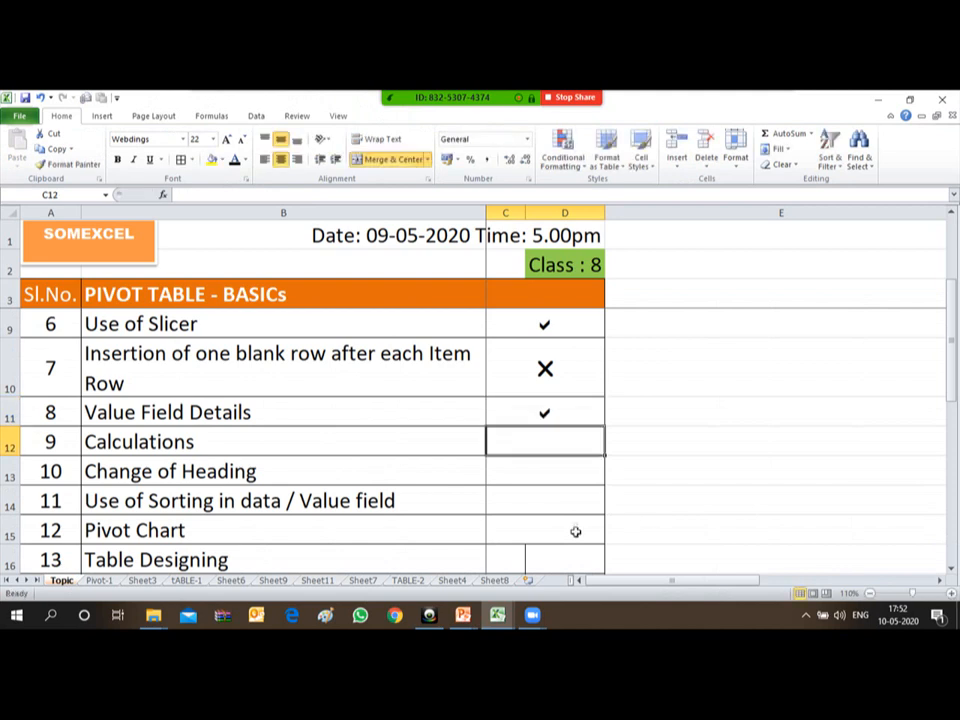
left_click(363, 581)
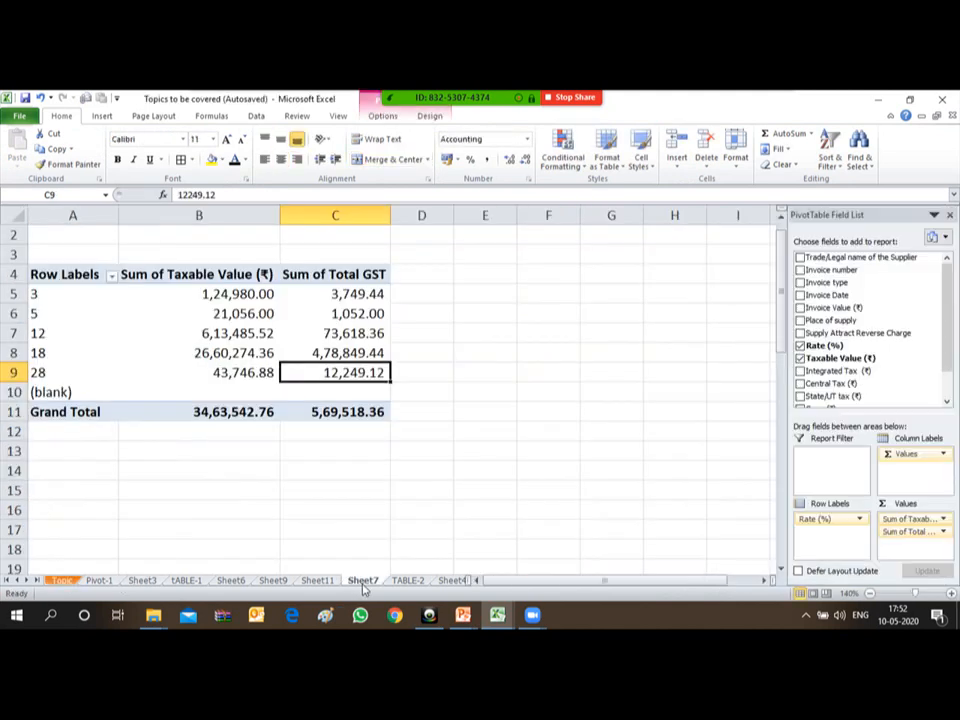
left_click(417, 296)
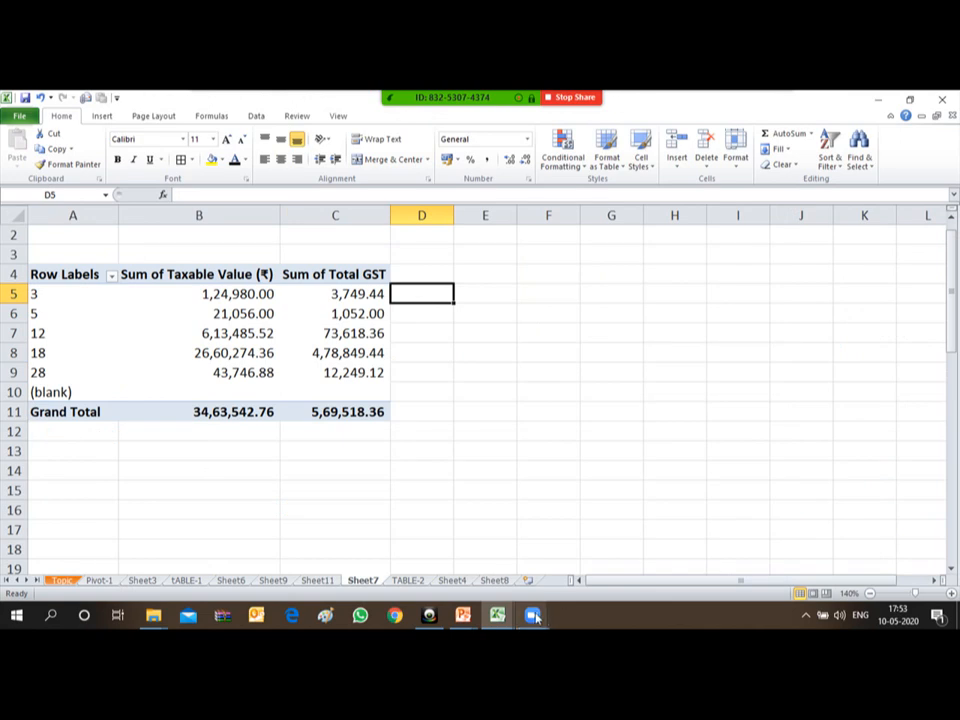
- Bring up the Zoom group chat and move its window slightly higher to read the participants' messages
mouse_move(533, 615)
left_click(550, 585)
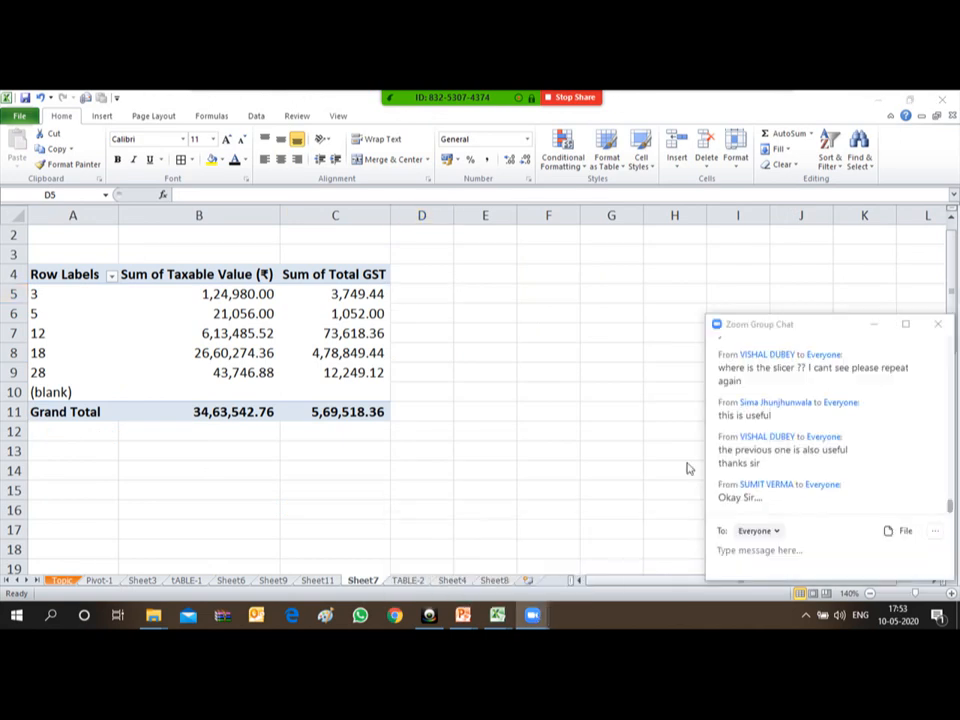
left_click_drag(824, 328, 825, 282)
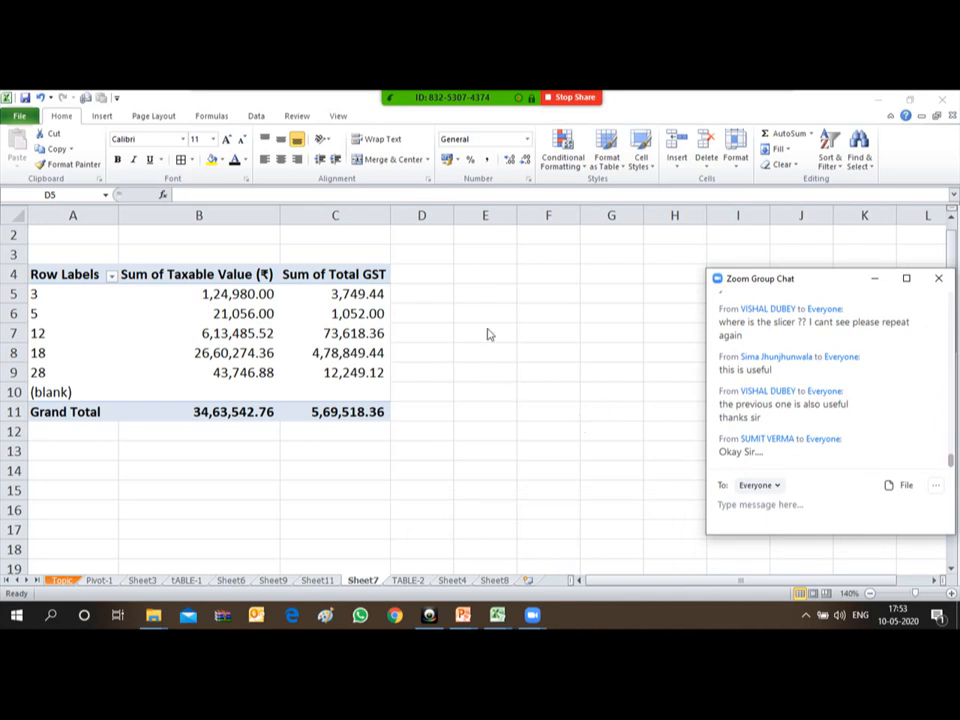
- Examine the 3% rate's Sum of Taxable Value and Sum of Total GST in row 5 of the pivot table
left_click(408, 293)
key("Right")
key("Left")
key("Left")
key("Left")
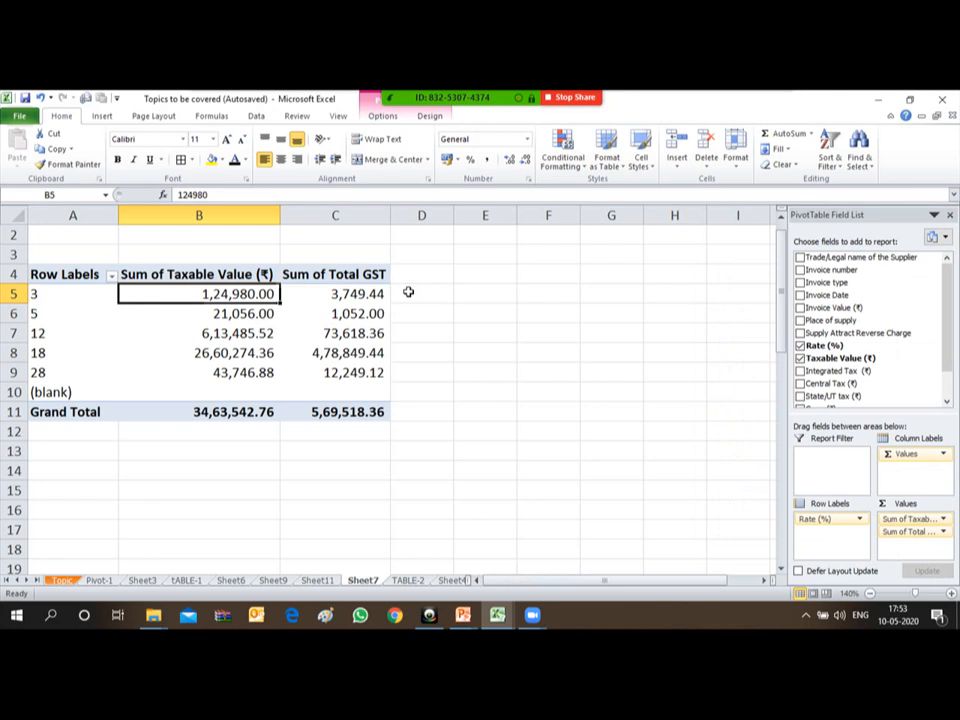
key("Right")
key("Right")
key("Right")
key("Left")
key("Left")
key("Left")
key("Left")
key("Right")
key("Right")
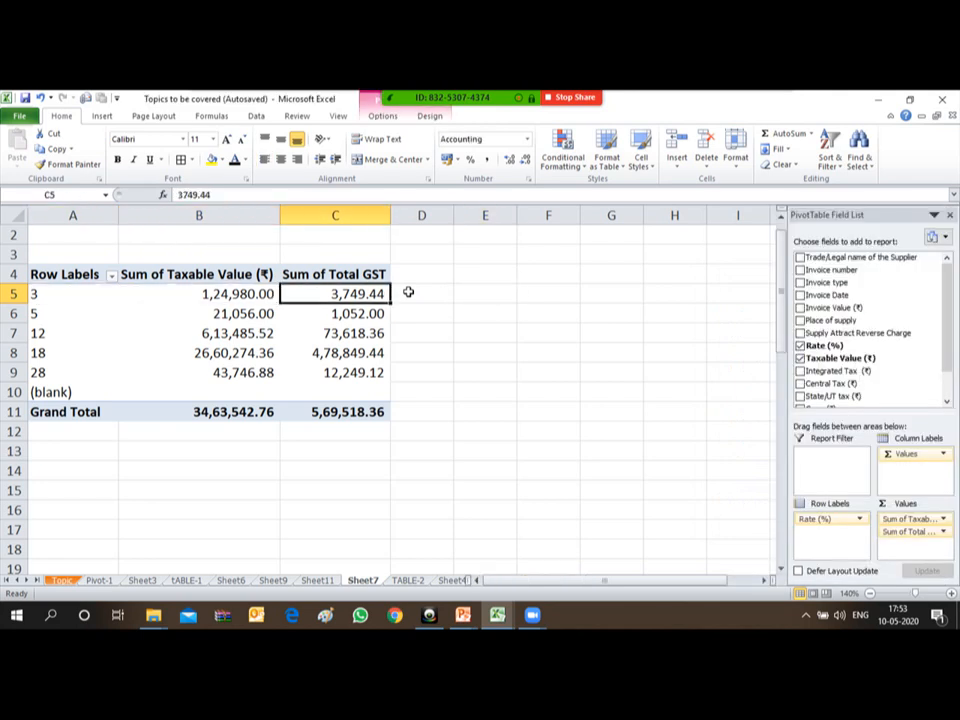
key("Right")
key("Left")
key("Left")
key("Left")
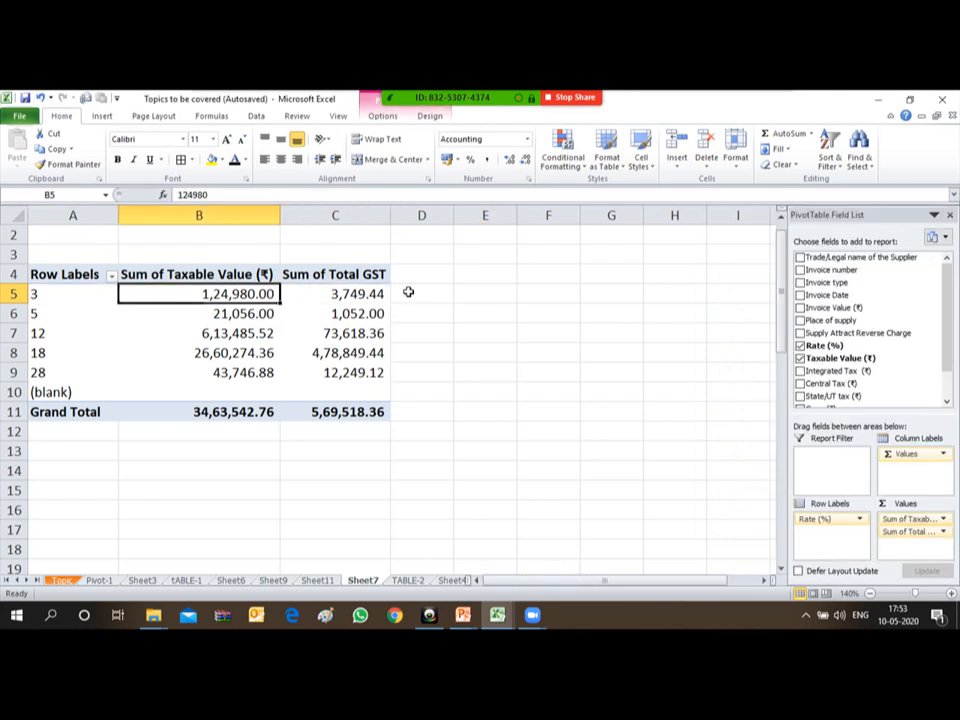
key("Right")
key("Right")
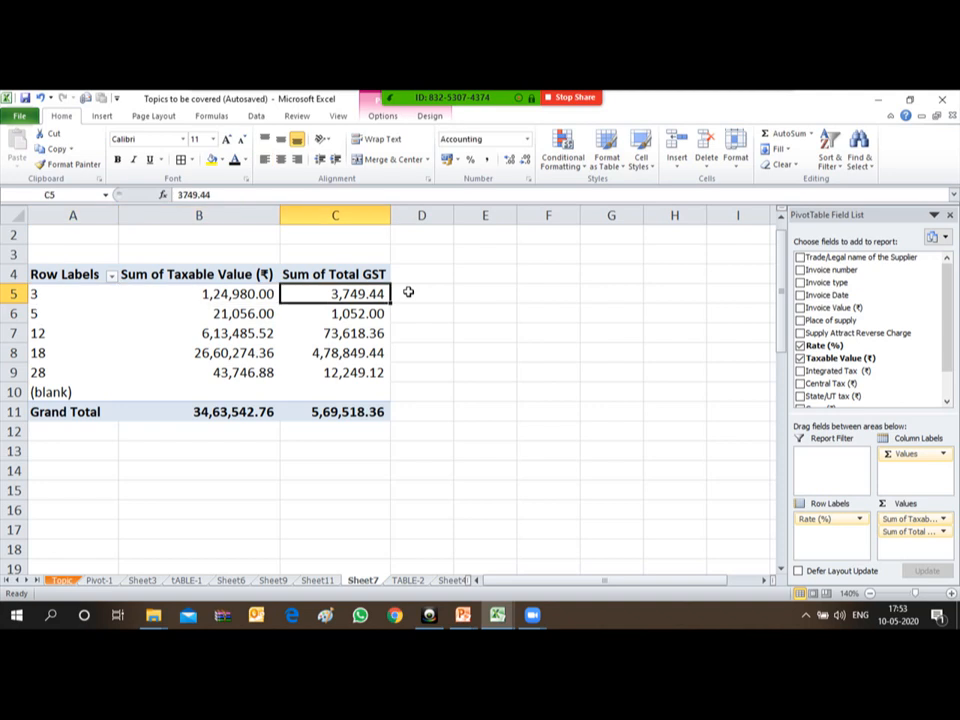
key("Left")
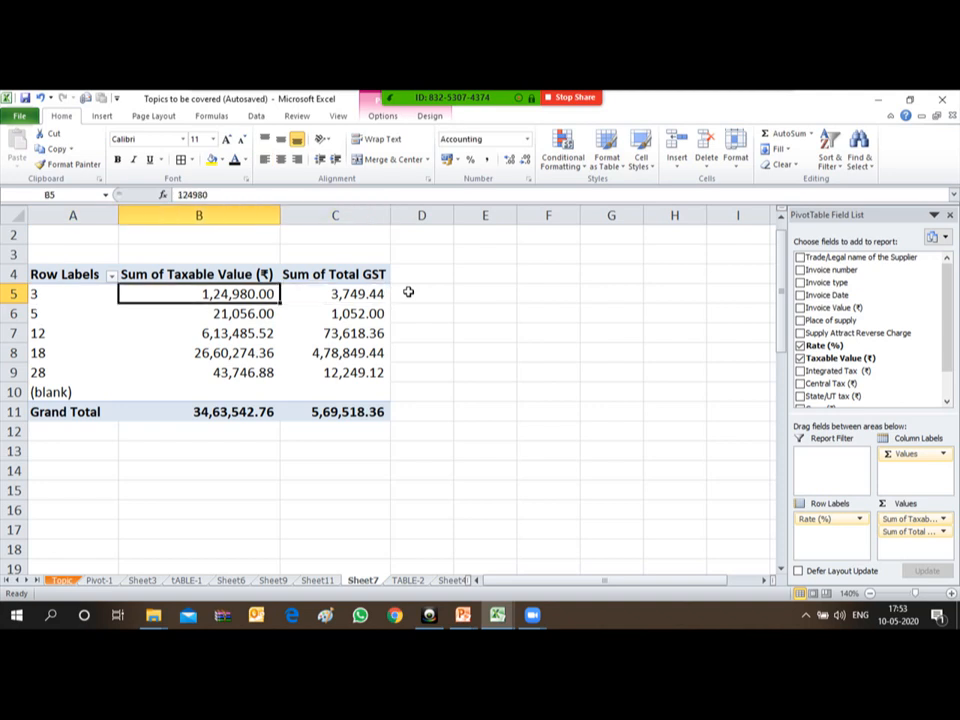
key("Right")
key("Right")
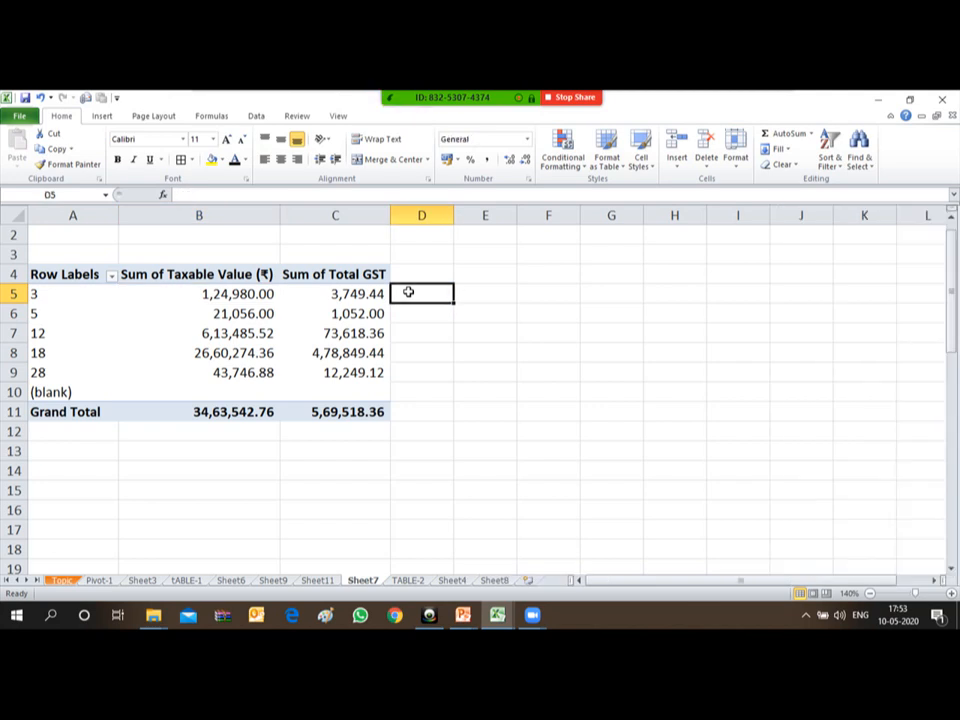
- In E5, divide the 3% rate's Sum of Total GST by its Sum of Taxable Value using GETPIVOTDATA references, formatted as a percentage
key("Right")
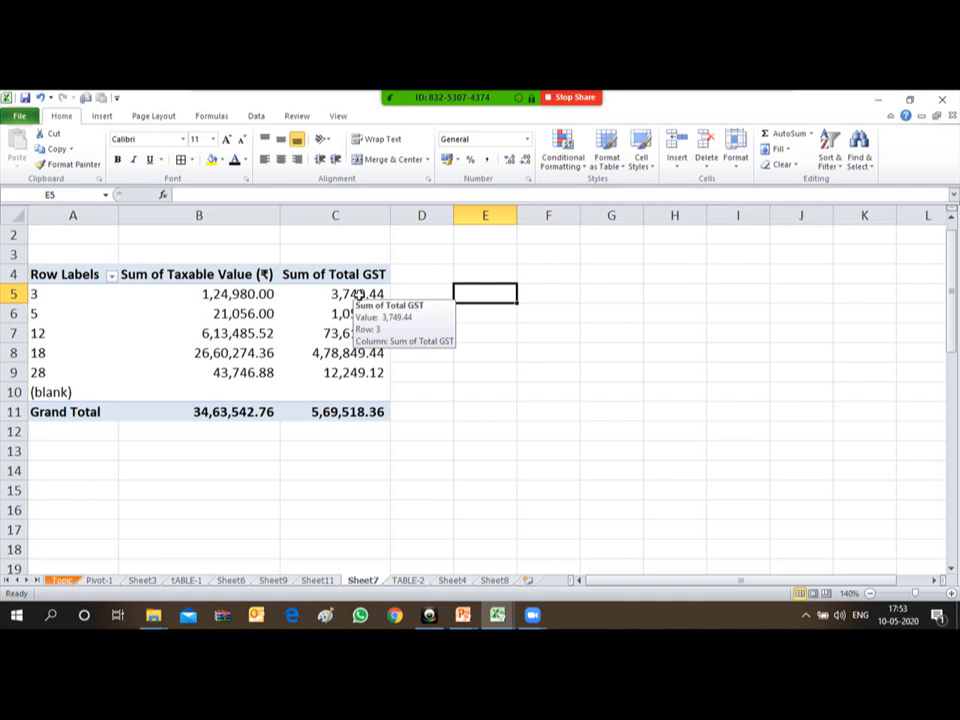
mouse_move(224, 296)
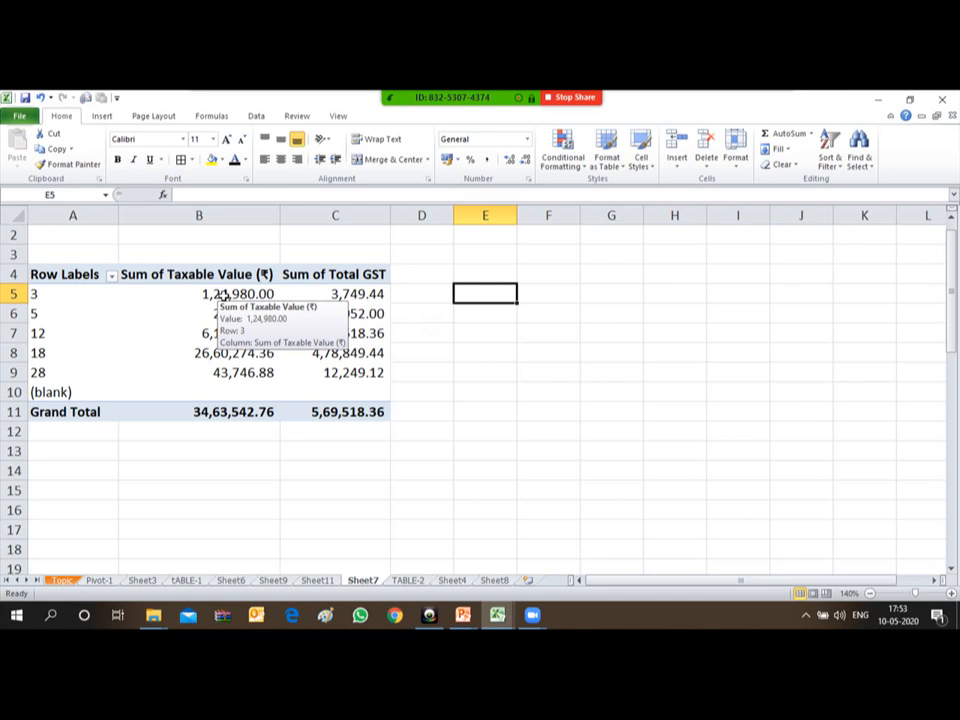
type("=")
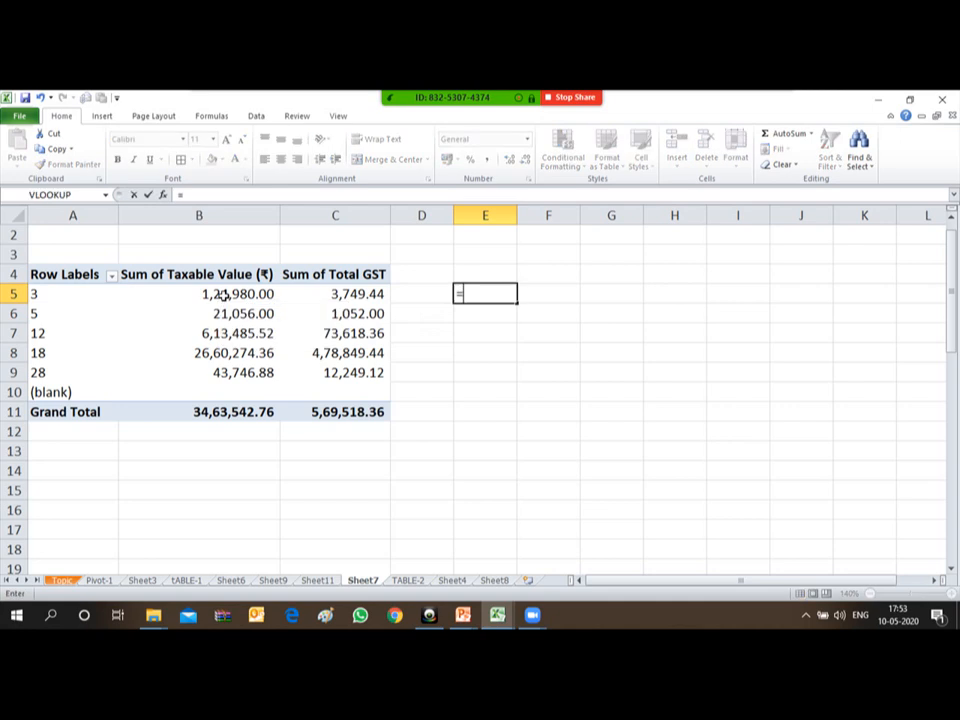
left_click(362, 293)
type("/")
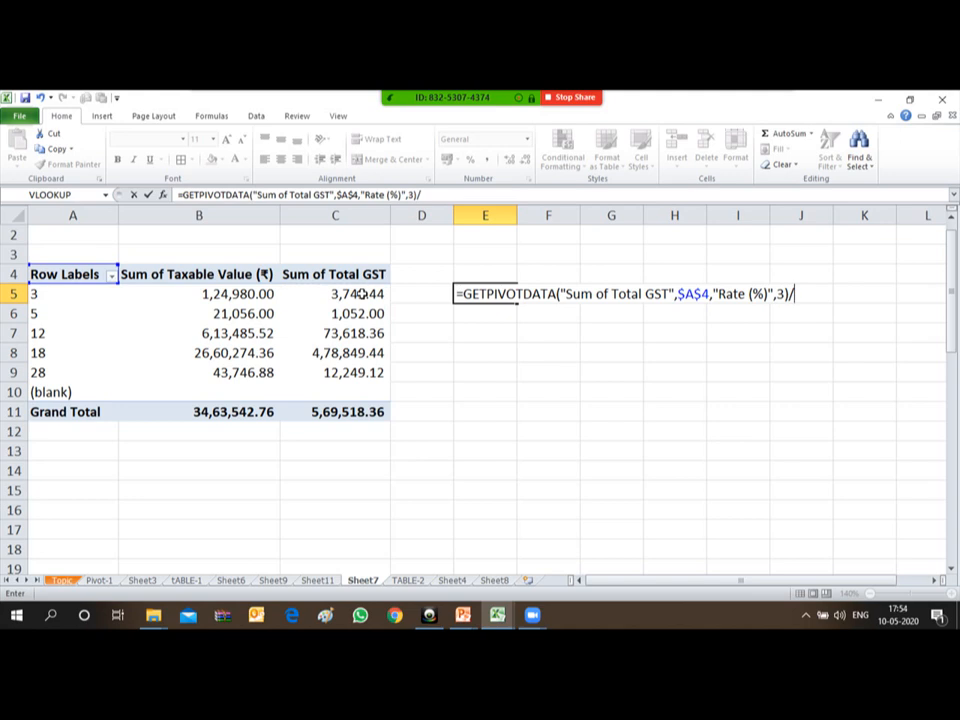
left_click(214, 293)
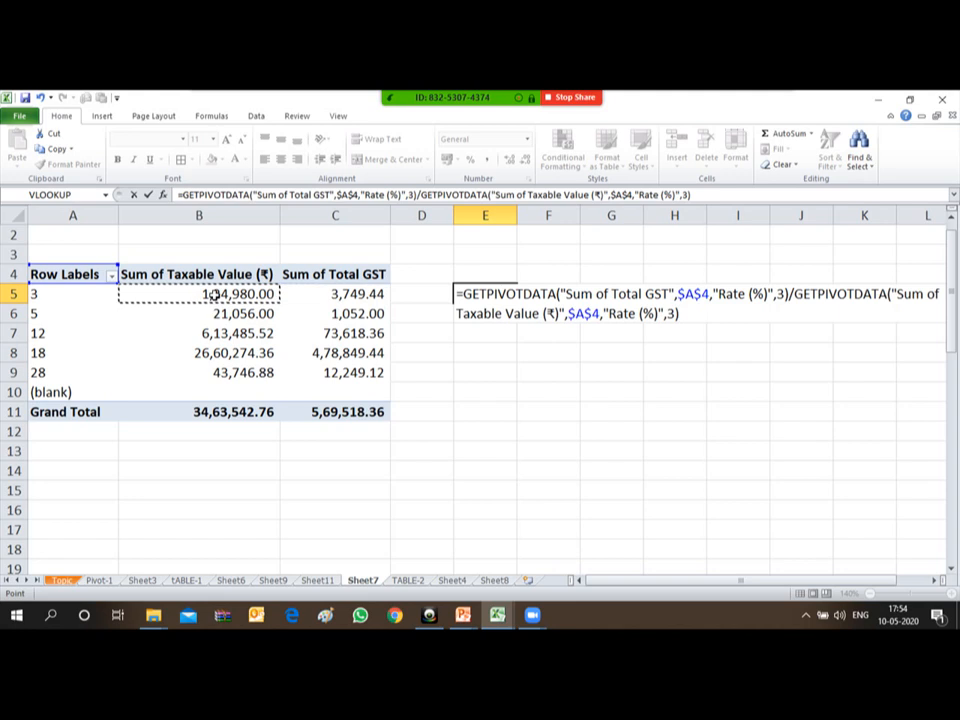
key("Return")
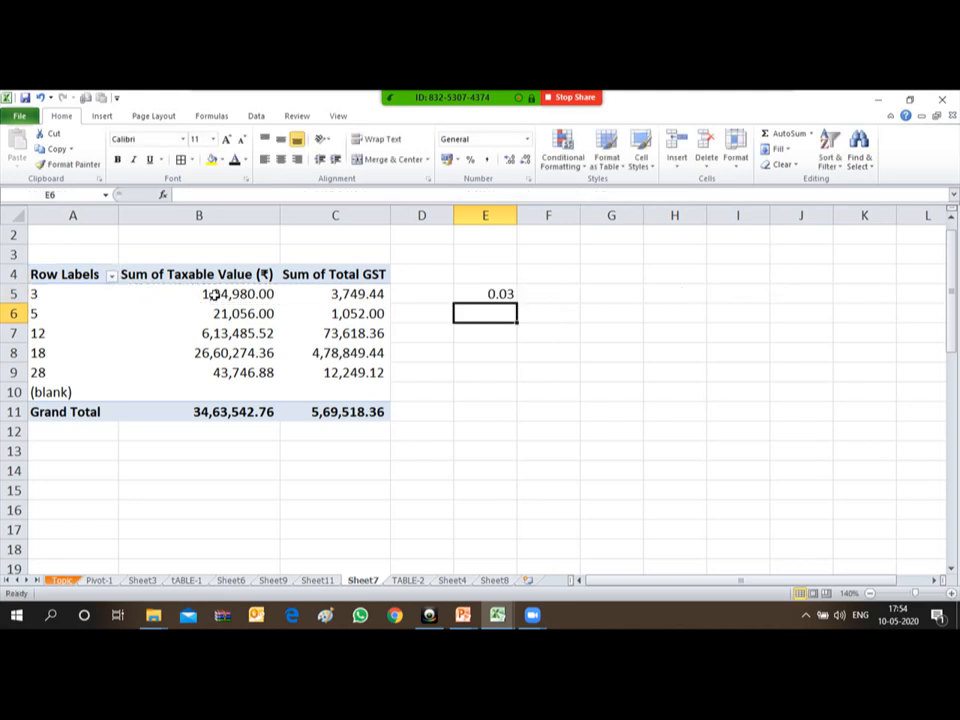
key("Up")
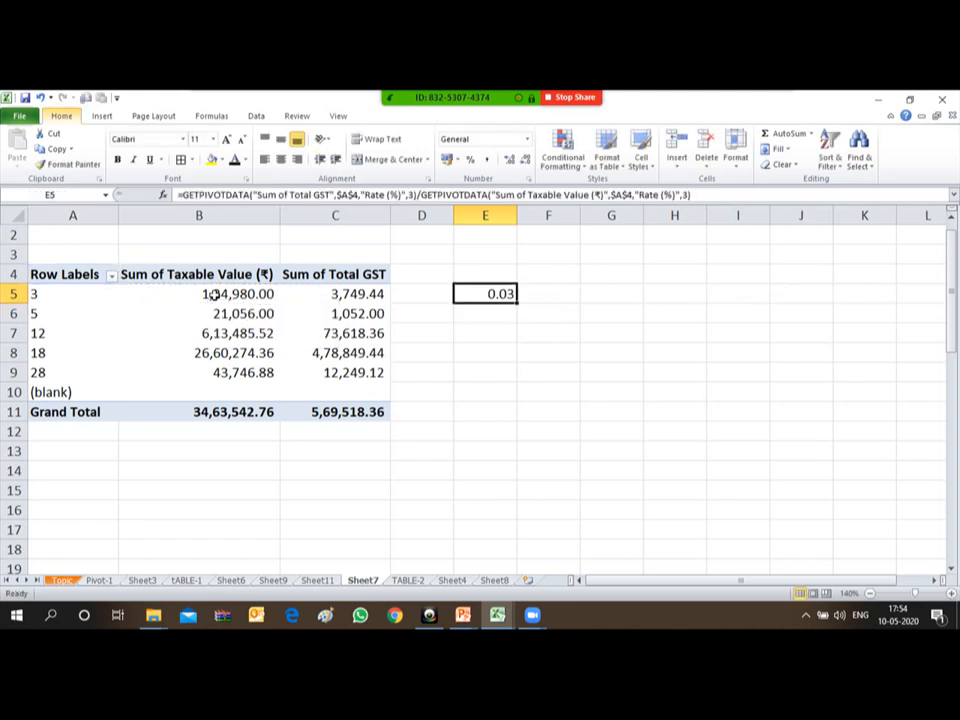
key("ctrl+shift+5")
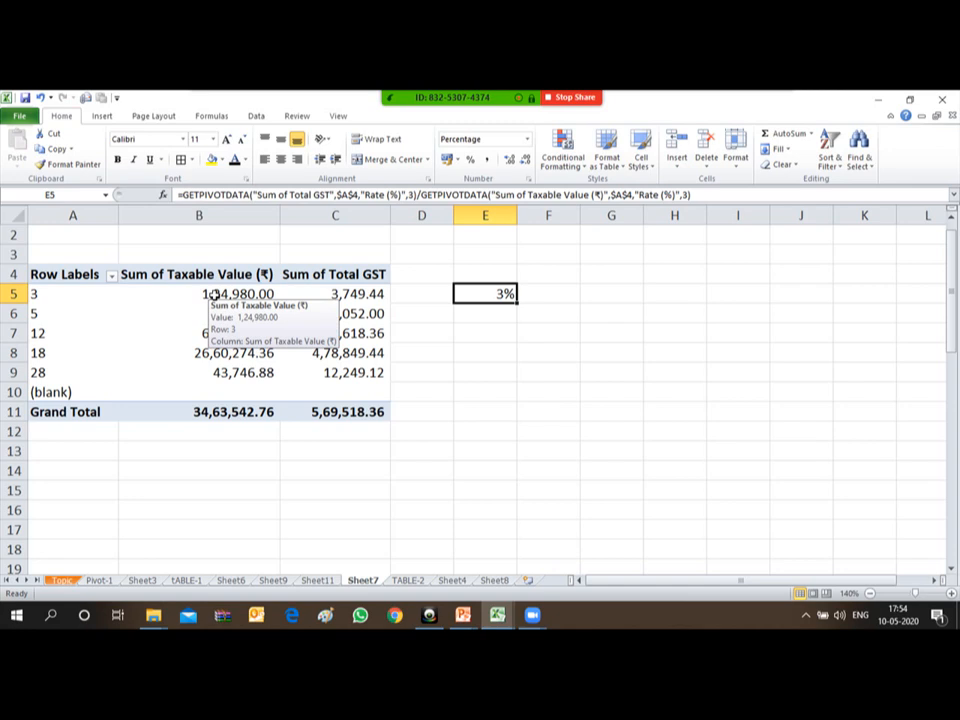
- Copy the GETPIVOTDATA formula from E5 over E5:E9 and check the formulas in the copied cells
key("ctrl+c")
key("shift+Down")
key("shift+Down")
key("shift+Down")
key("shift+Down")
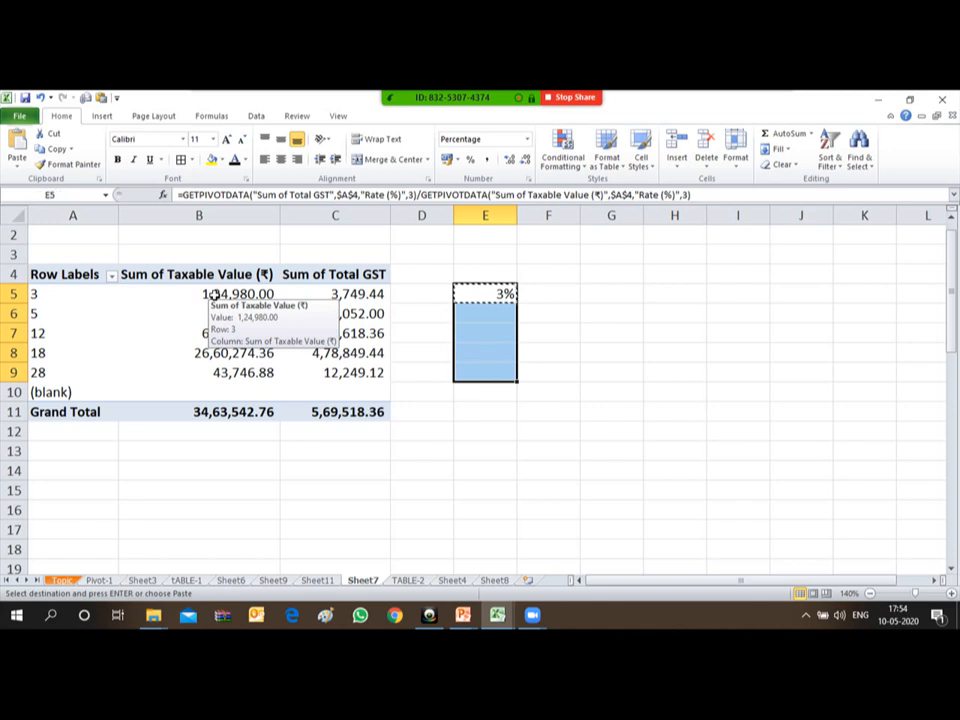
key("Return")
key("Down")
key("Down")
key("Down")
key("Down")
key("Down")
key("Up")
key("Up")
key("Up")
key("Up")
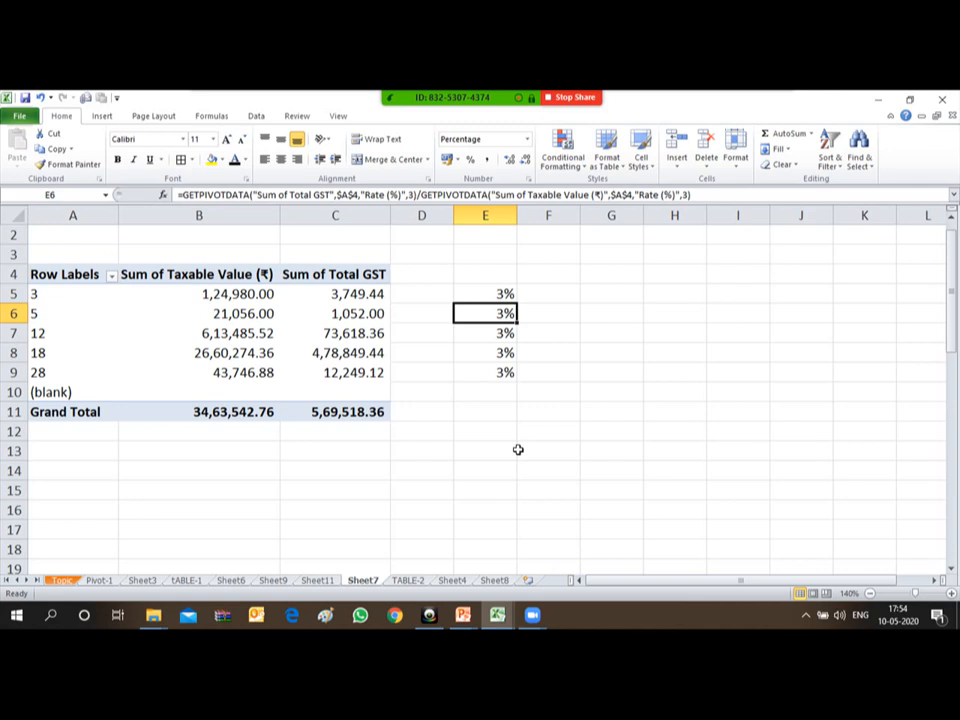
- Delete the copied GETPIVOTDATA formulas from E5:E9
key("Up")
key("ctrl+shift+Down")
key("Delete")
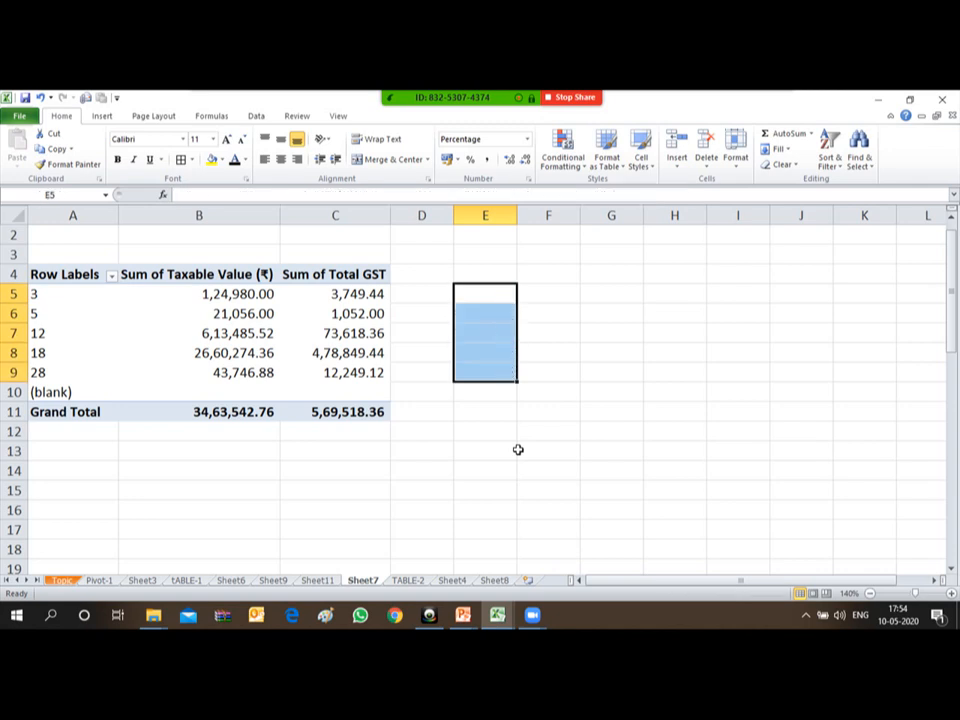
key("Down")
key("Up")
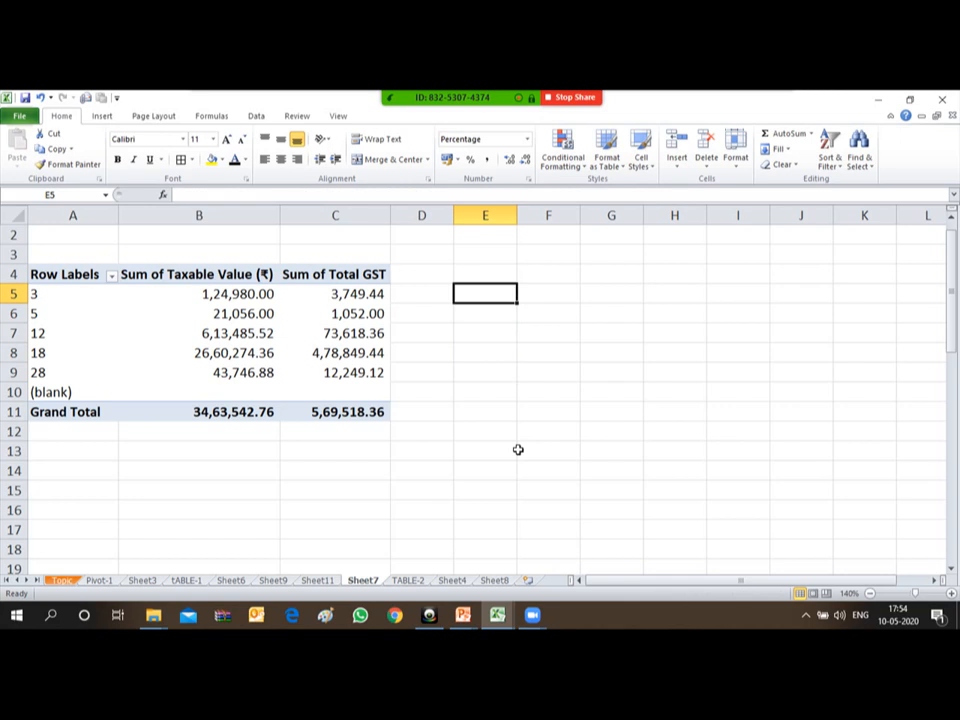
- Enter the formula =C5/B5 in E5 with plain cell references to calculate the 3% rate's GST percentage
type("=")
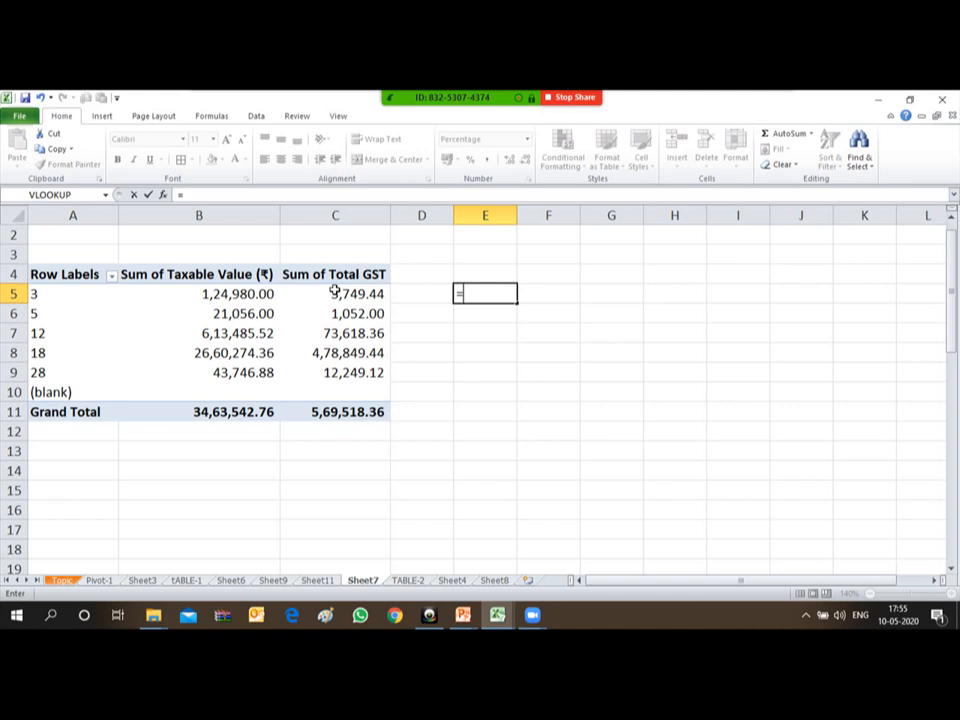
type("c5")
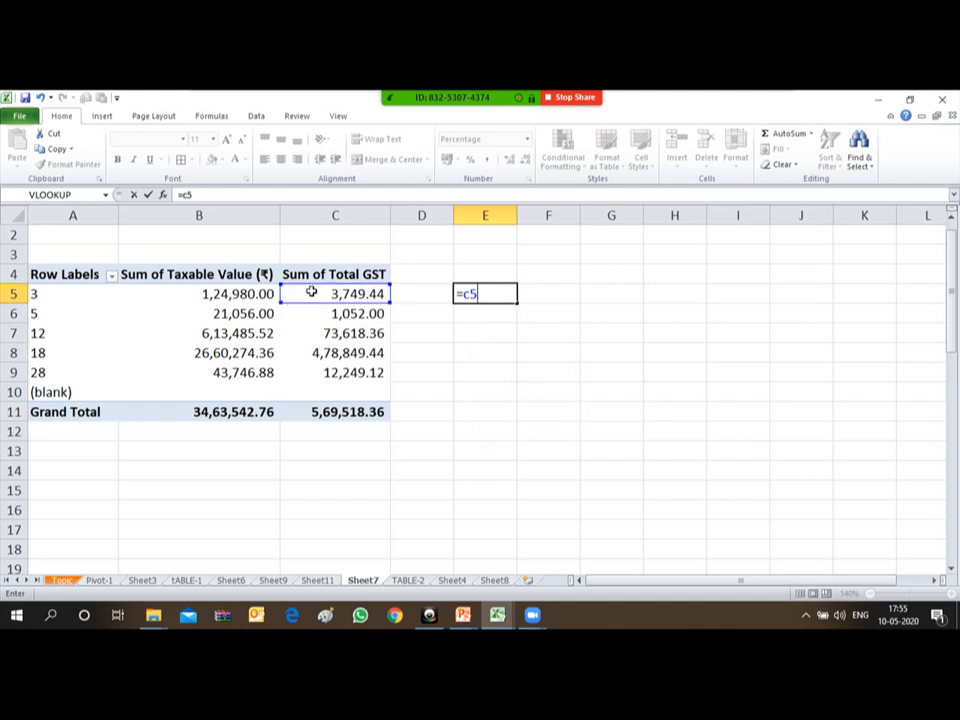
type("/")
type("b5")
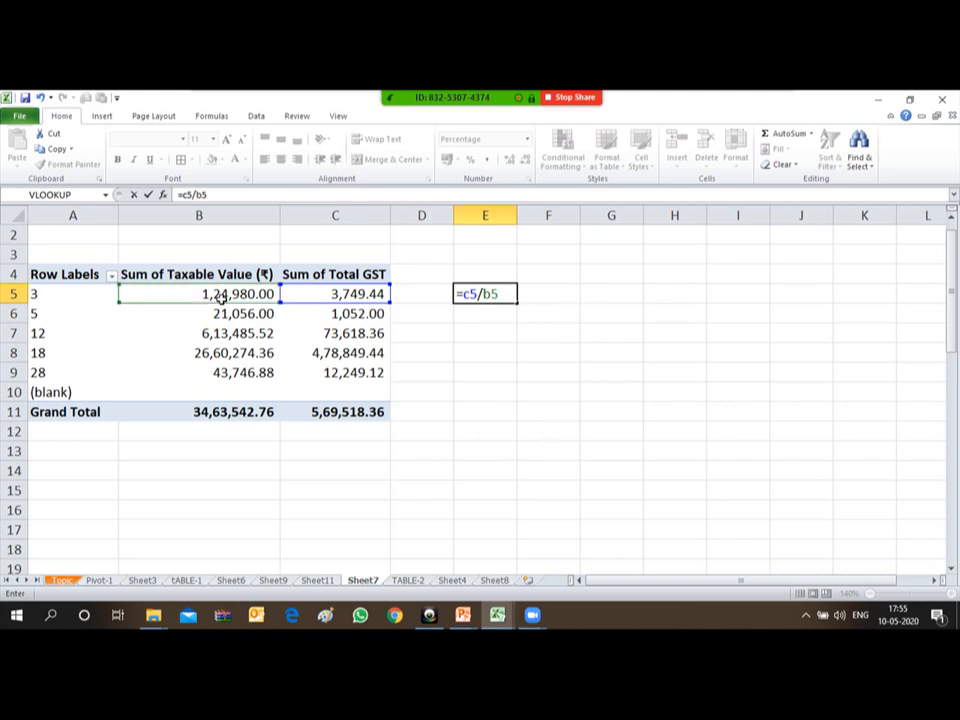
key("Return")
key("Up")
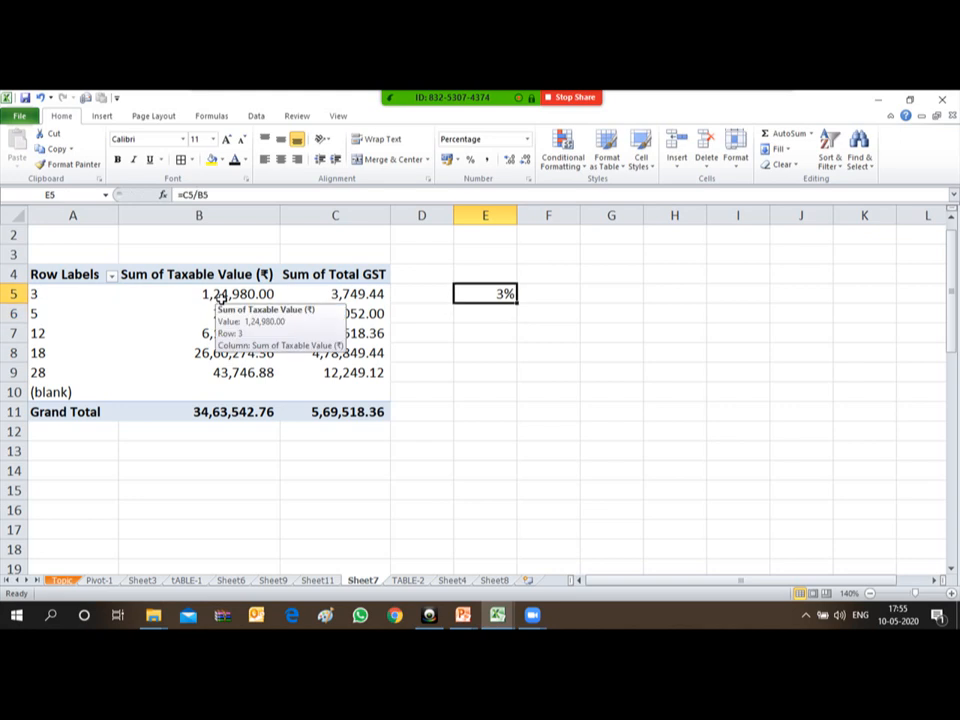
- Copy the =C5/B5 formula from E5 down to E9 to cover every GST rate in the pivot table
key("ctrl+c")
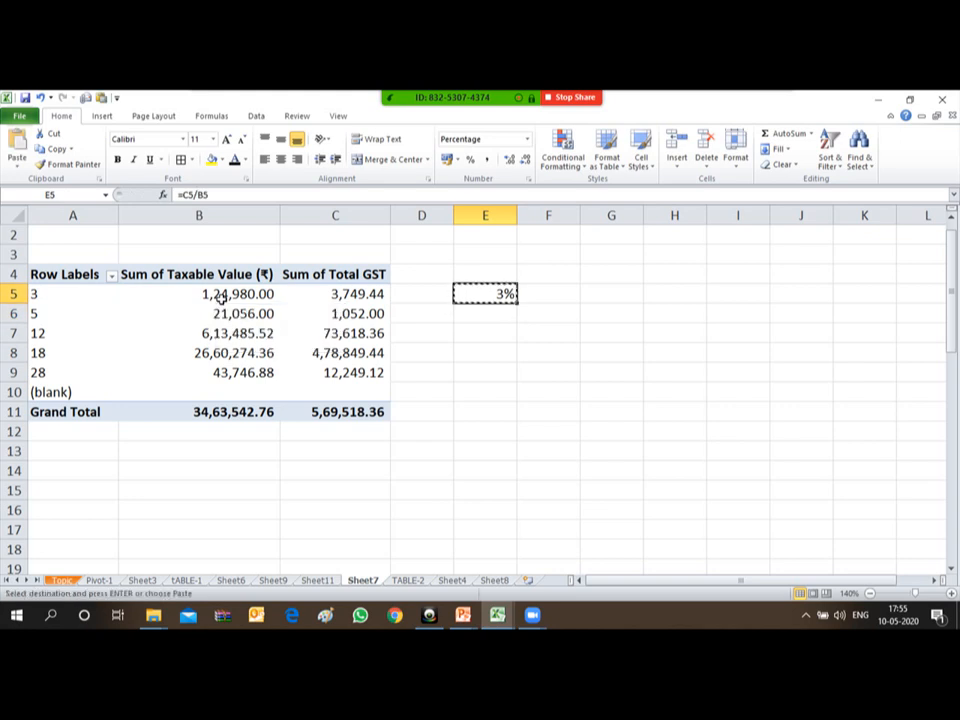
key("shift+Down")
key("shift+Down")
key("shift+Down")
key("shift+Down")
key("shift+Down")
key("shift+Up")
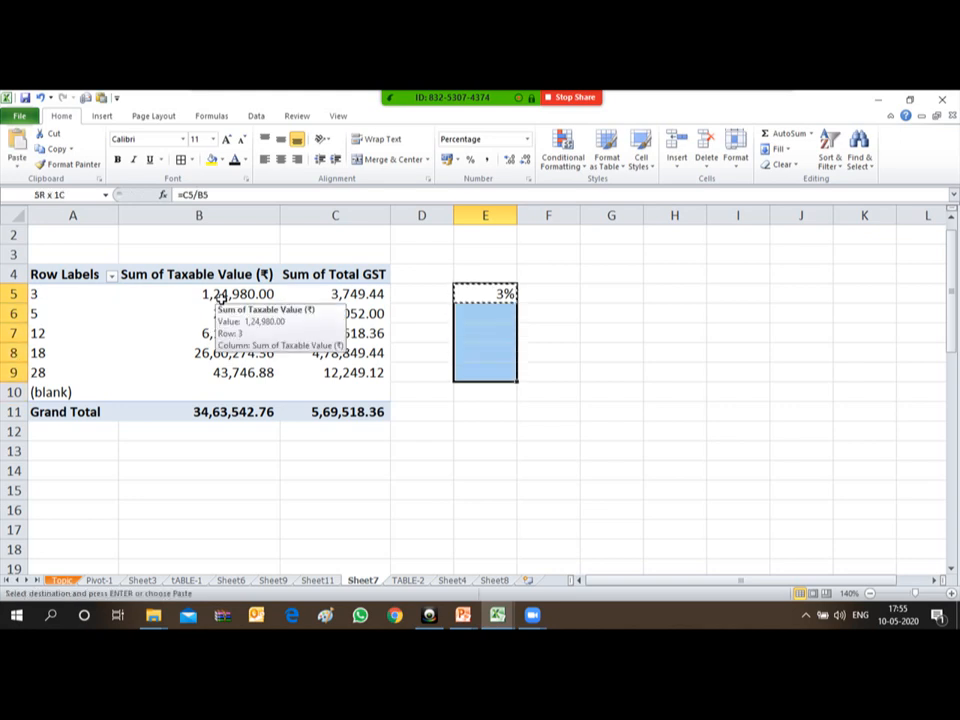
key("Return")
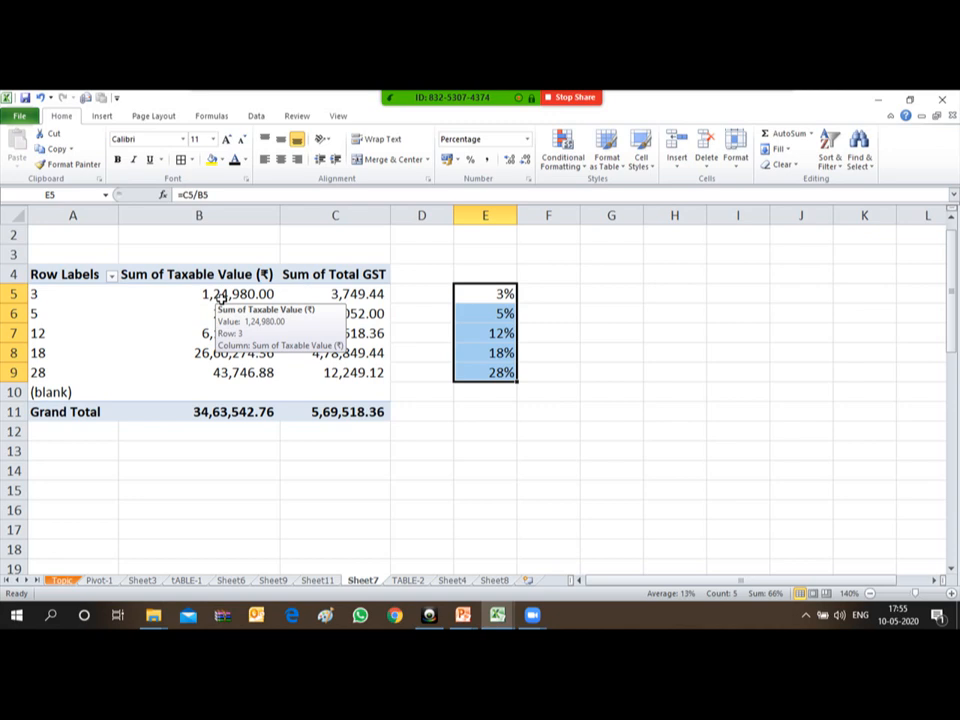
- Clear the plain-reference percentage formulas from E5:E9, leaving E5 empty
key("Down")
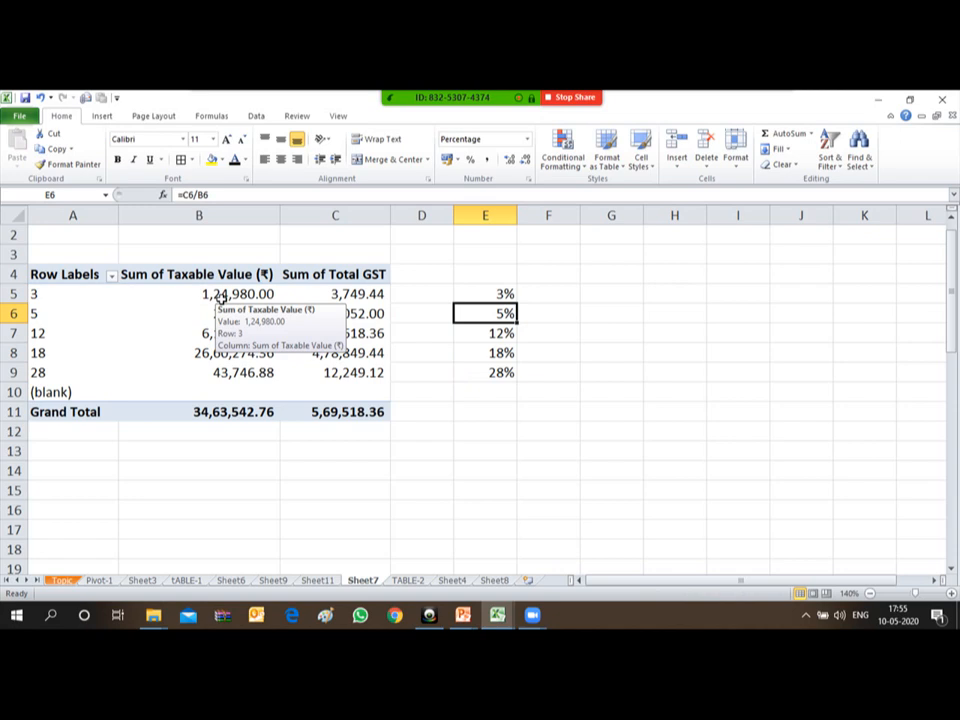
key("Up")
key("ctrl+shift+Down")
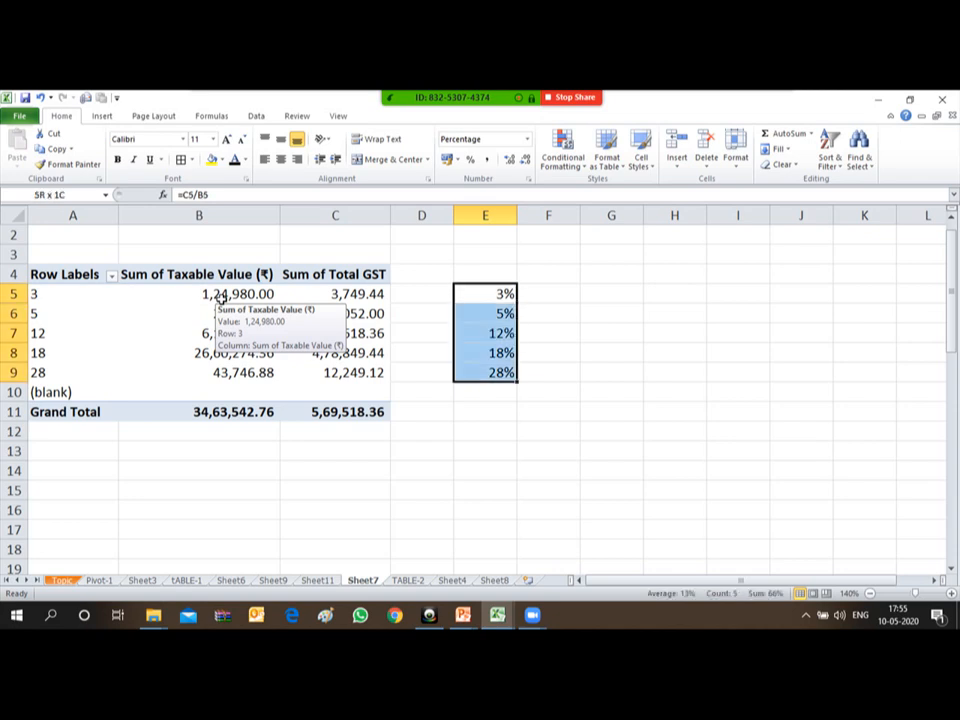
key("Delete")
key("Down")
key("Up")
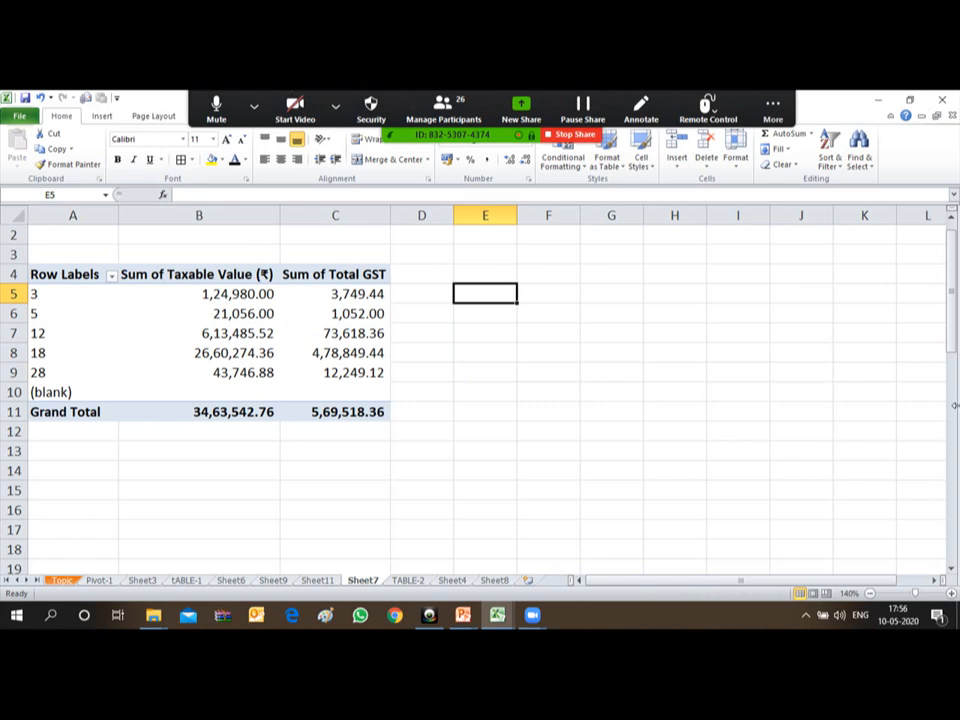
type("=")
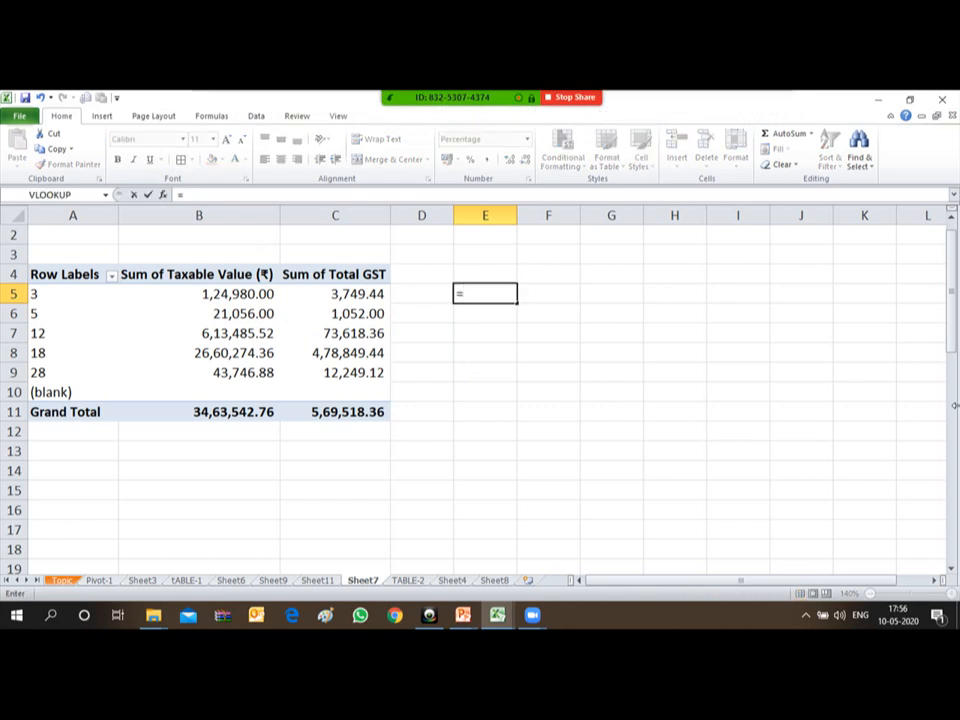
key("Escape")
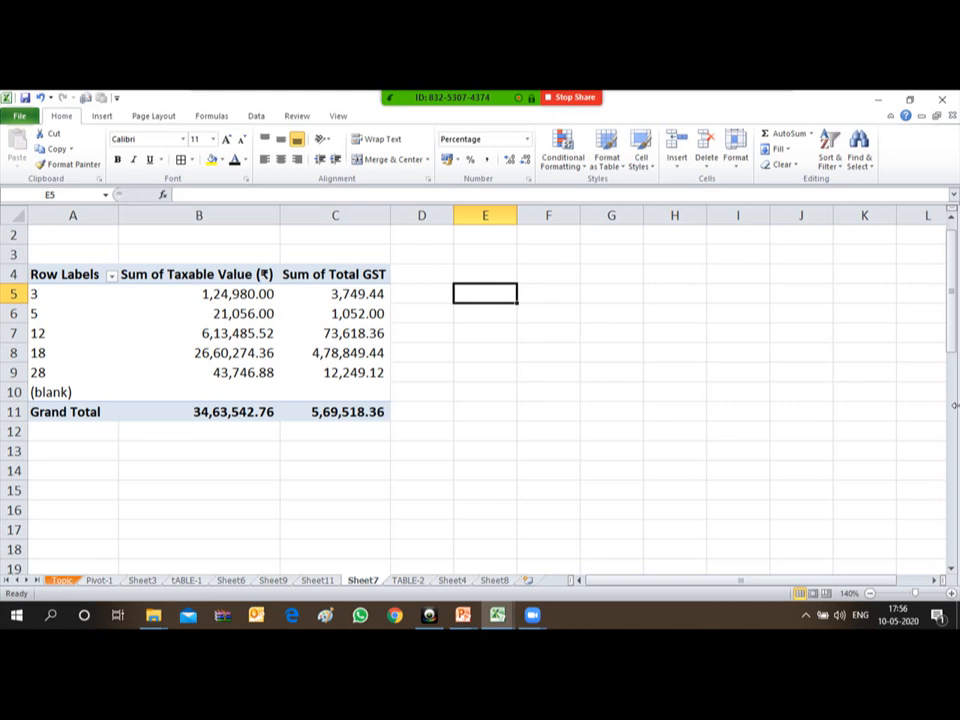
- Enter the formula =C5+B5 in E5 to add the 3% rate's GST to its taxable value
type("=")
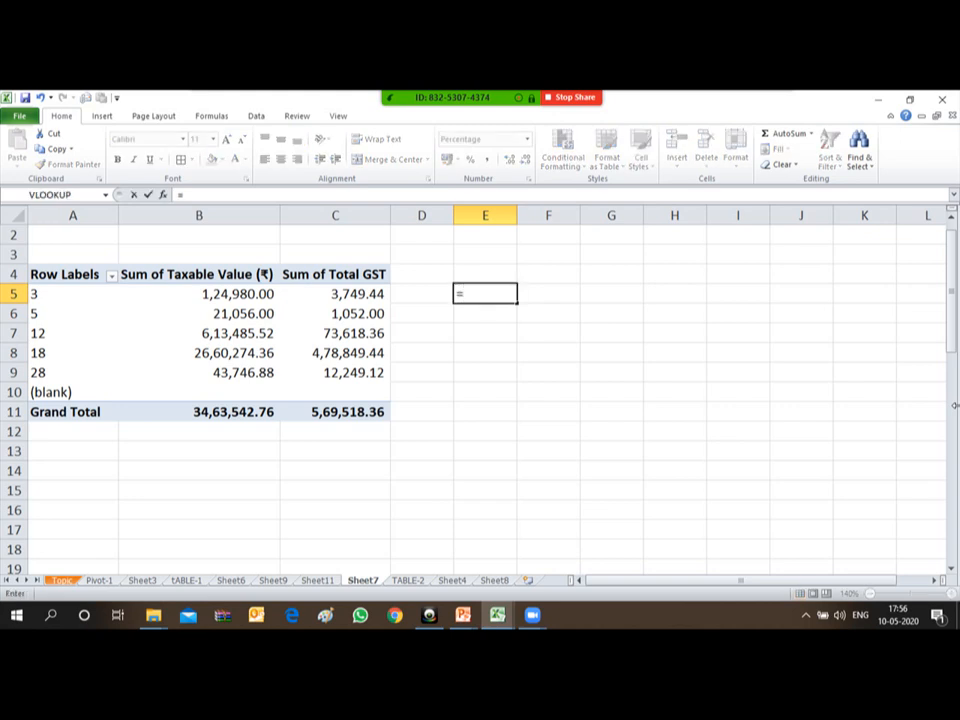
type("c")
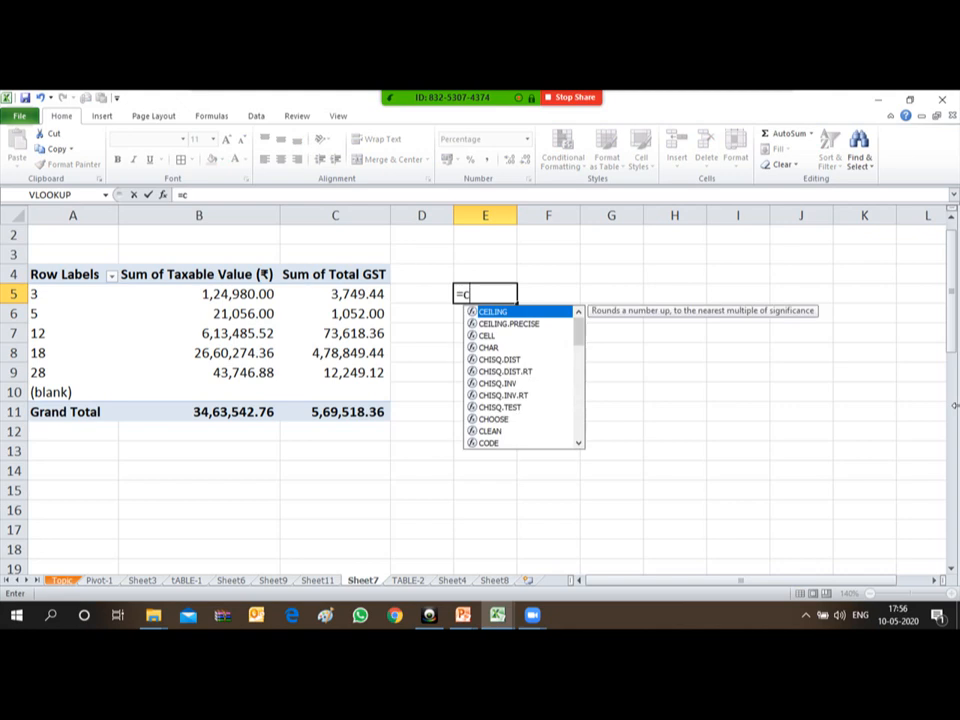
type("5+")
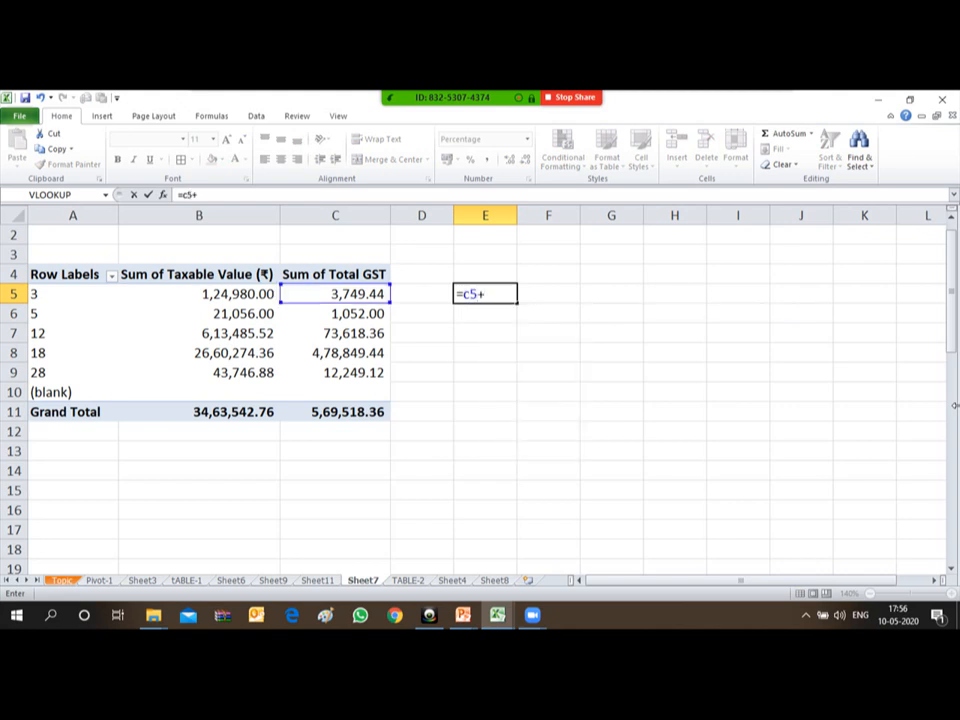
type("b5")
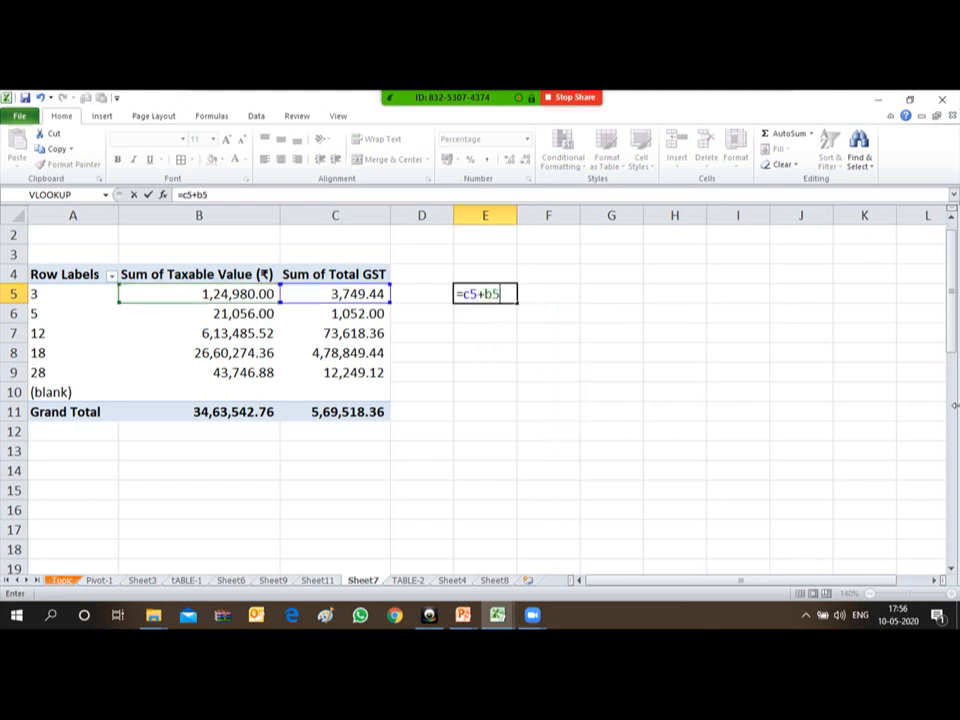
key("ctrl+Return")
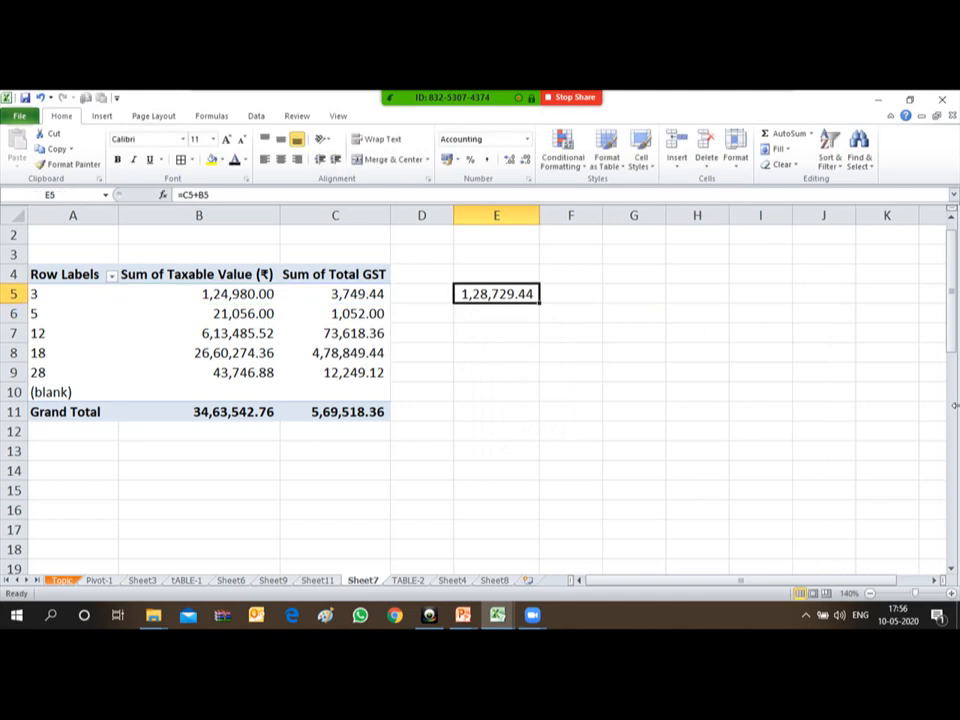
- Copy the =C5+B5 formula from E5 down to E9 and autofit column E's width
key("ctrl+c")
key("shift+Down")
key("shift+Down")
key("shift+Down")
key("shift+Down")
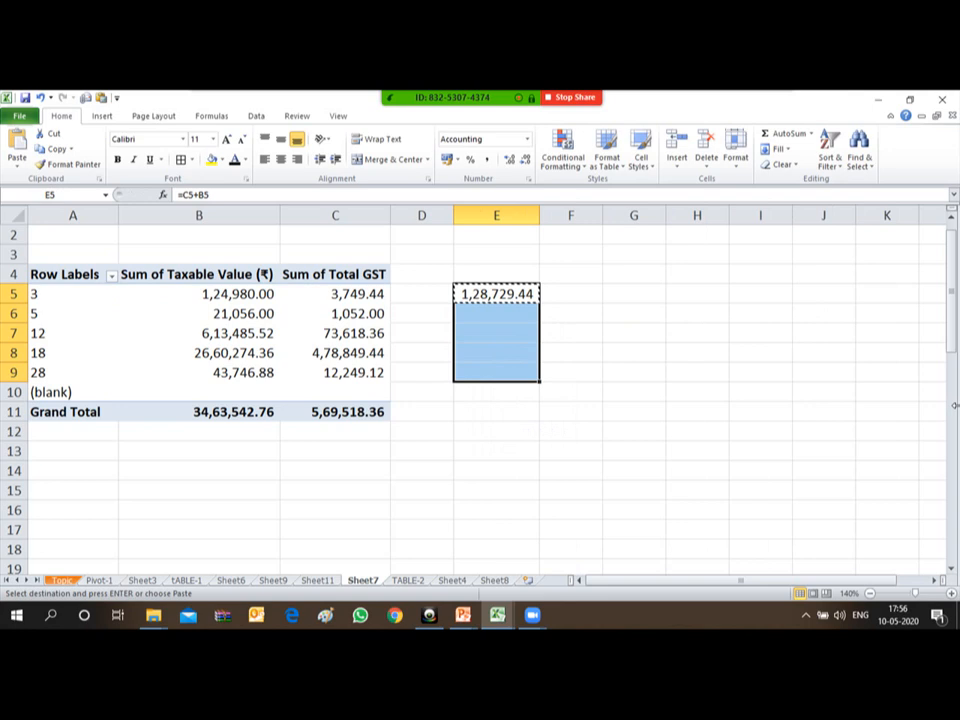
key("Return")
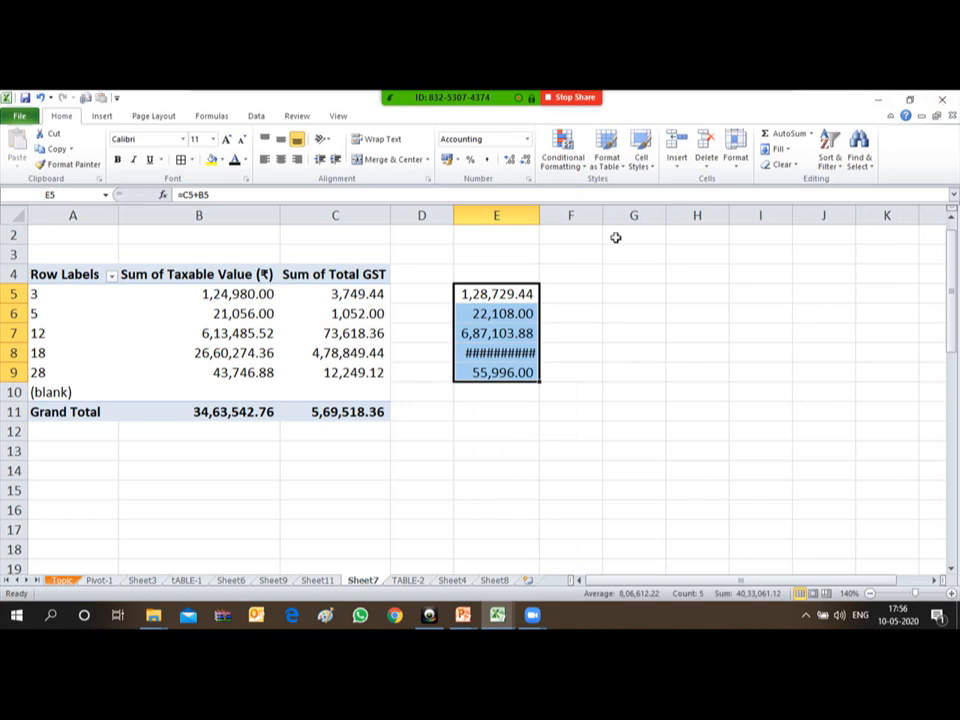
double_click(538, 215)
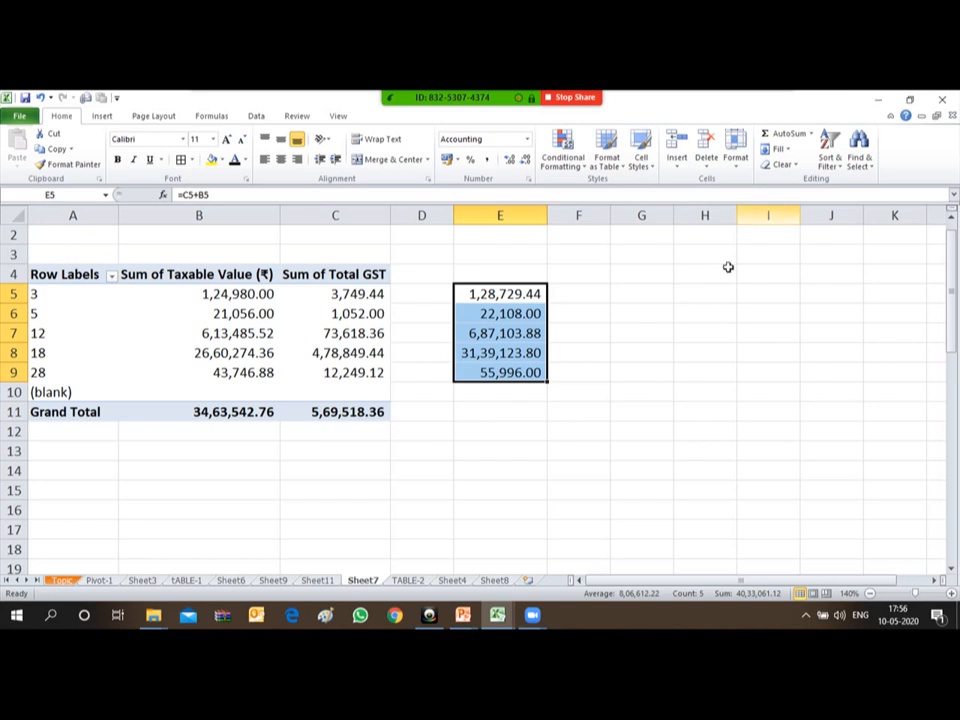
- Open Zoom's group chat to read the participants' questions and return to the Excel worksheet
mouse_move(537, 617)
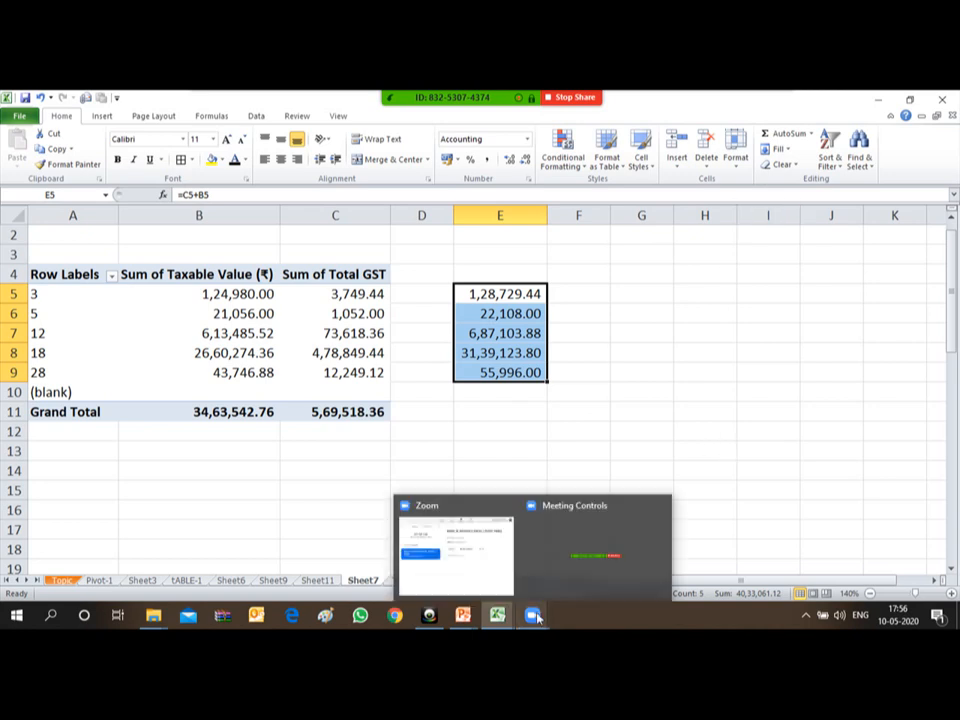
left_click(595, 568)
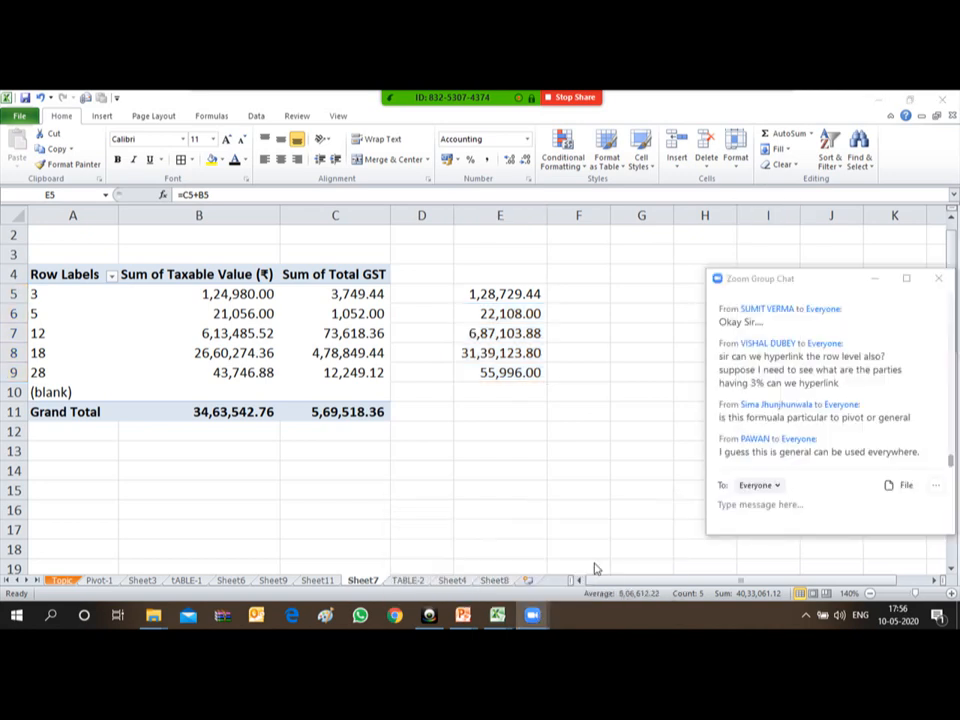
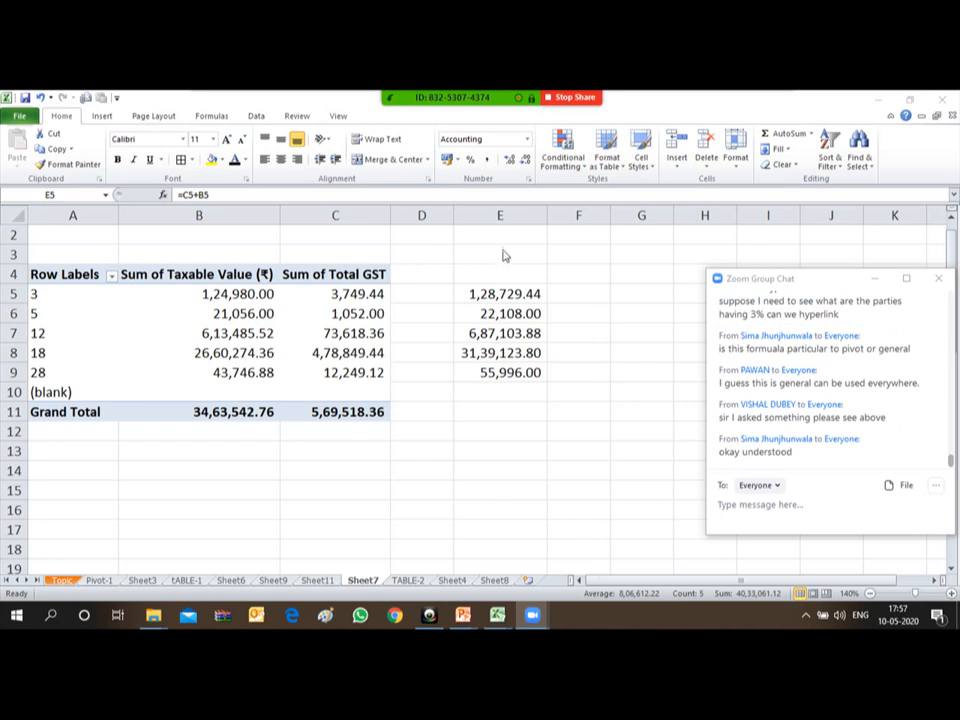
left_click(468, 300)
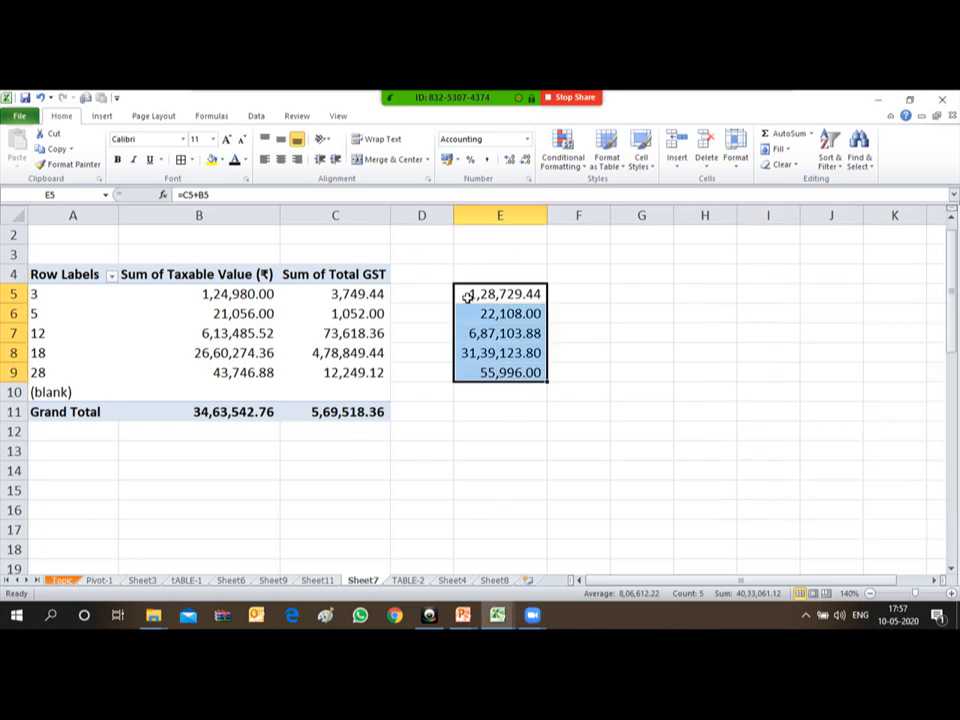
- Mark the Calculations topic with a tick in C12 of the Topic sheet's checklist
left_click(62, 581)
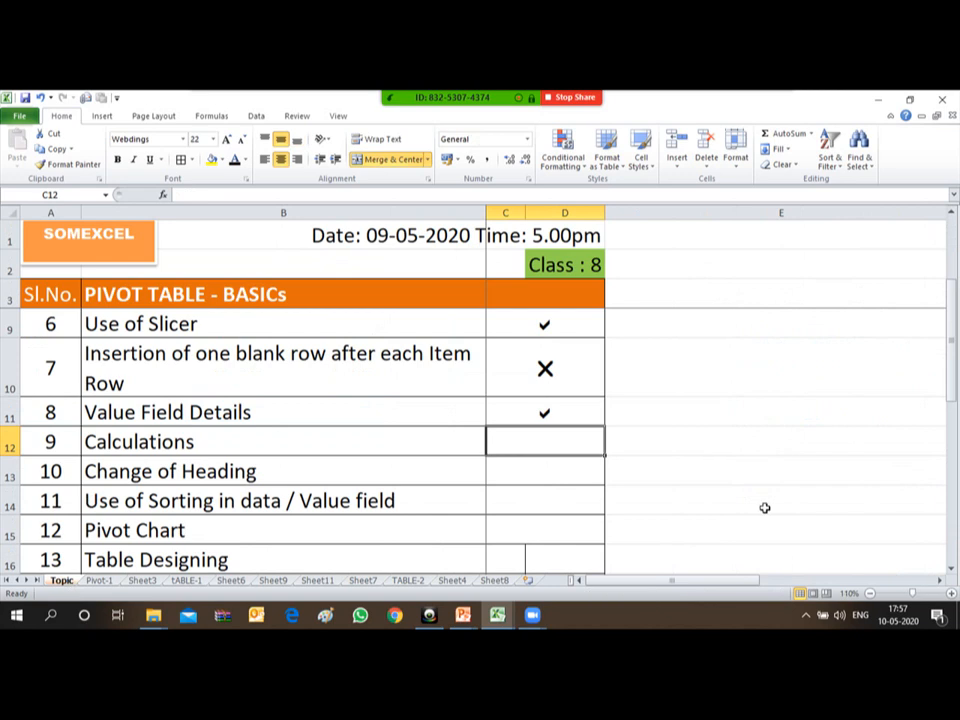
type("a")
key("Return")
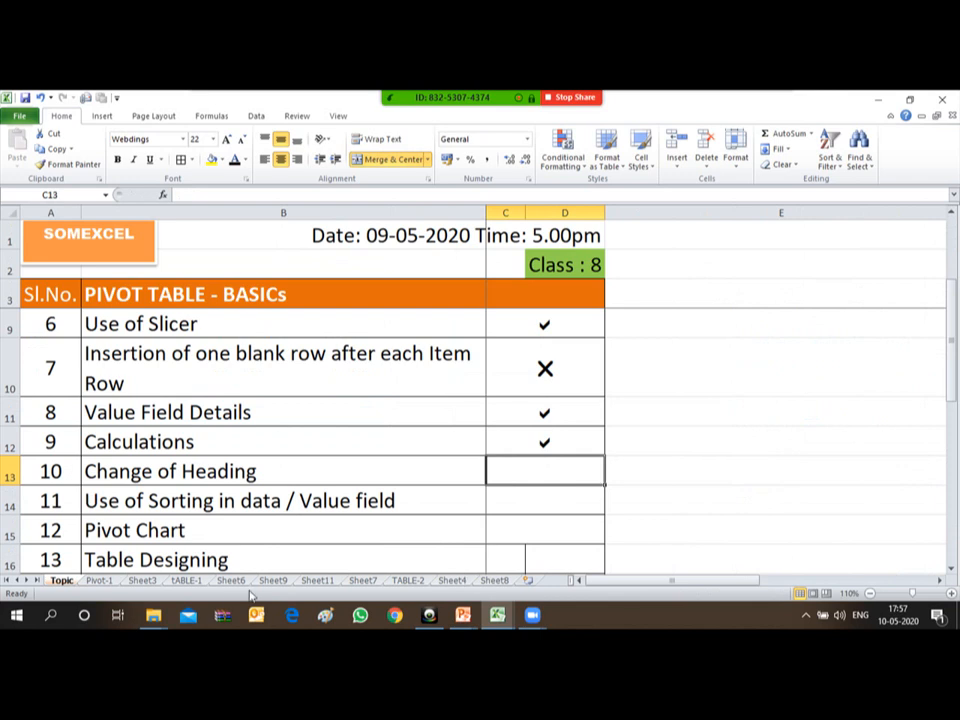
- On Sheet7, rename the pivot table's Sum of Total GST heading to GST
left_click(362, 581)
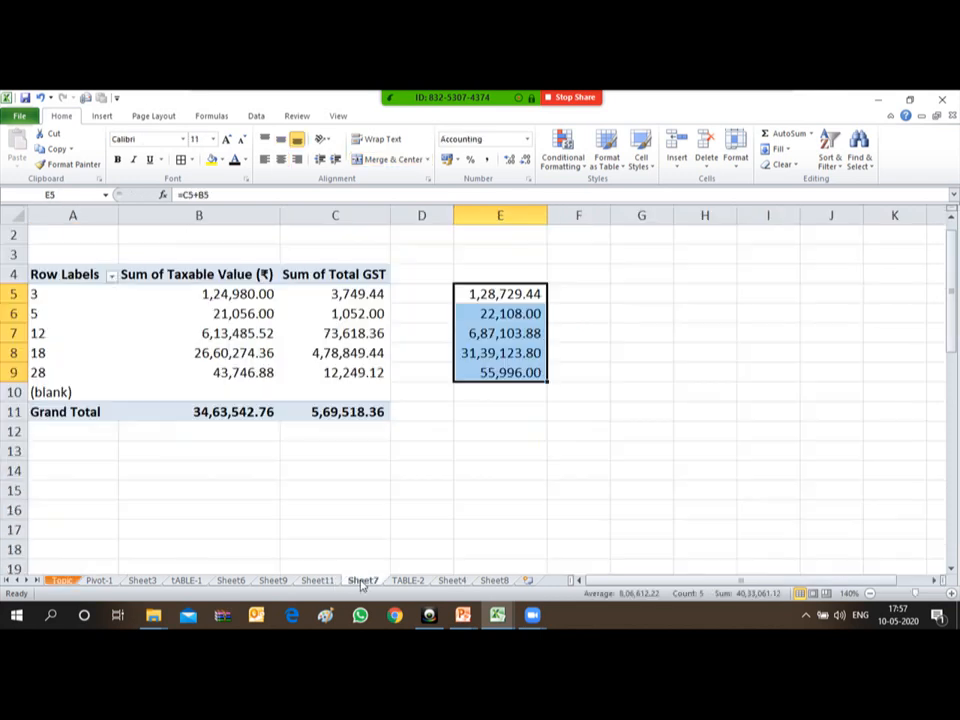
key("Left")
key("Left")
key("Left")
key("Up")
key("Up")
key("Right")
key("Down")
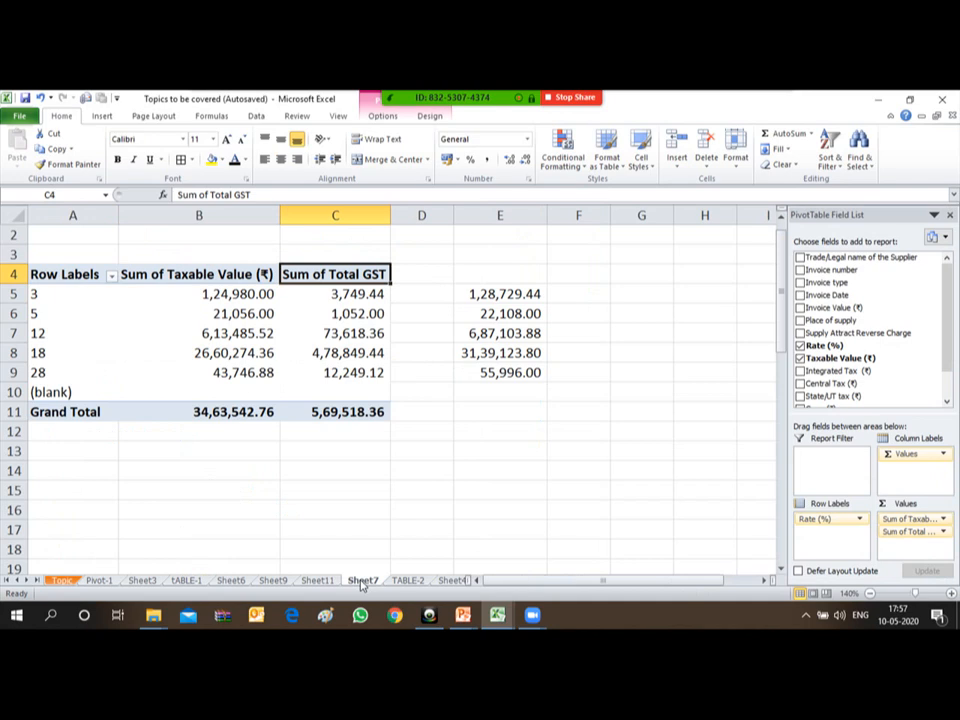
key("Left")
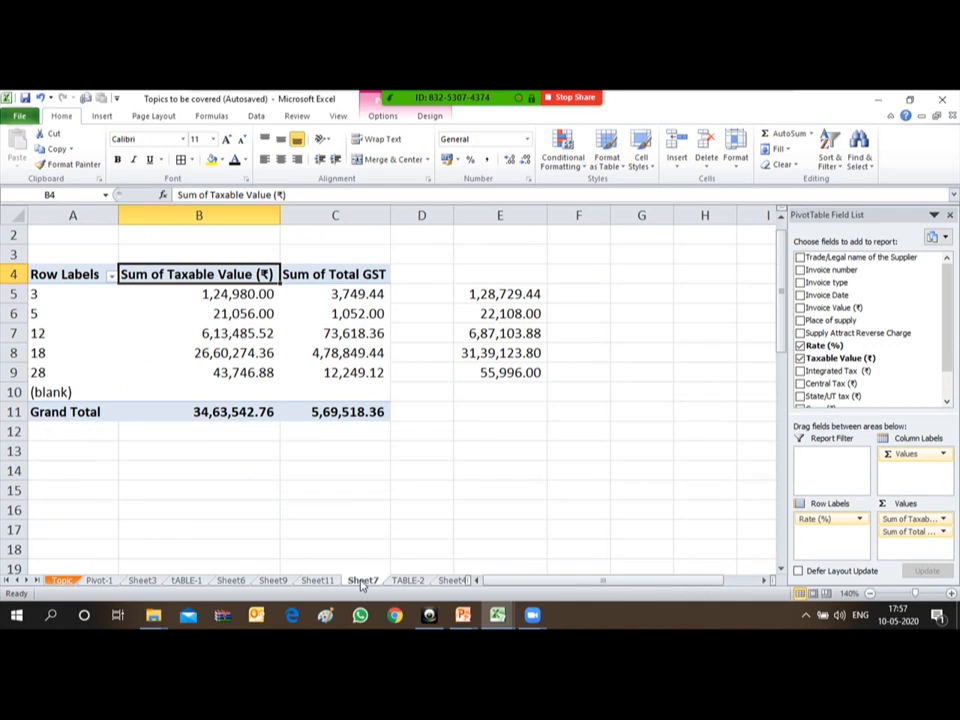
key("Right")
key("Left")
key("Right")
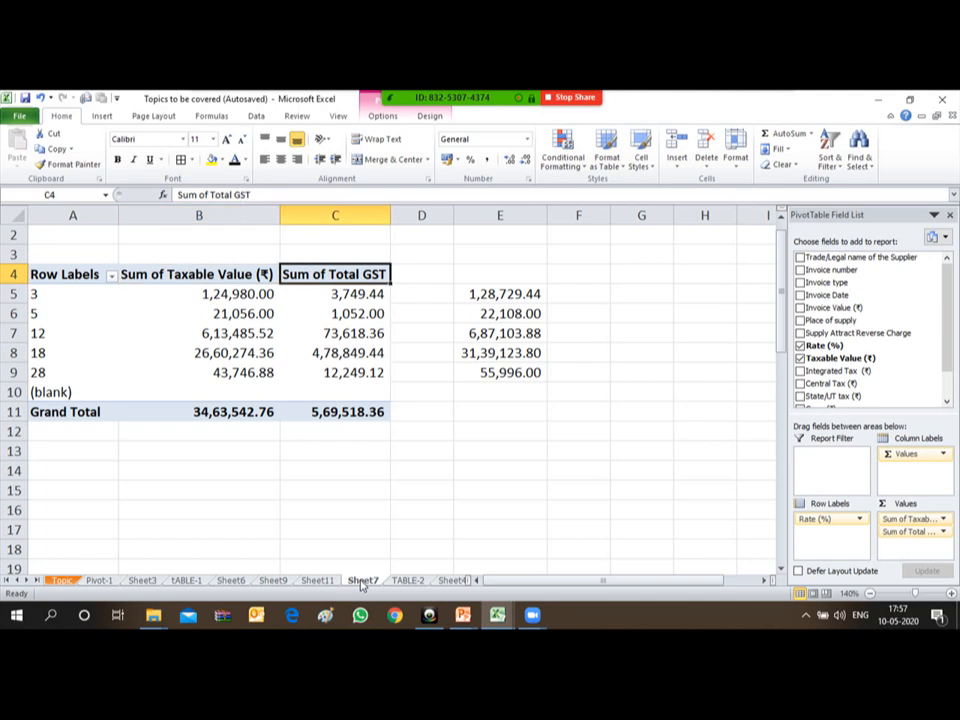
type("GST")
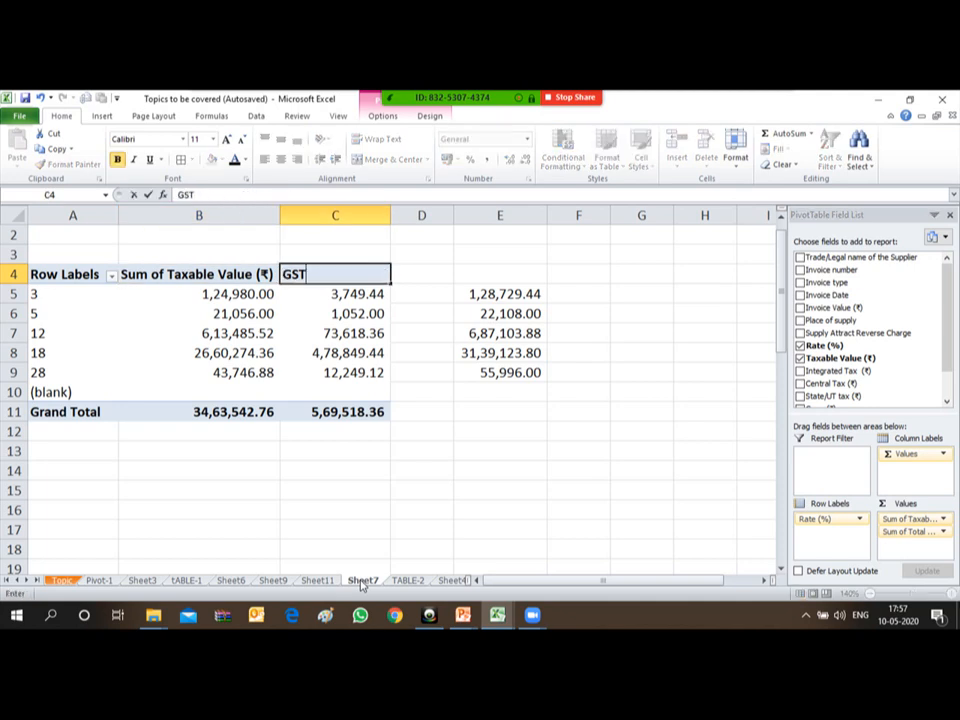
key("Return")
- Rename the pivot table's Sum of Taxable Value (₹) heading to PURCHASE VALUE
key("Up")
key("Left")
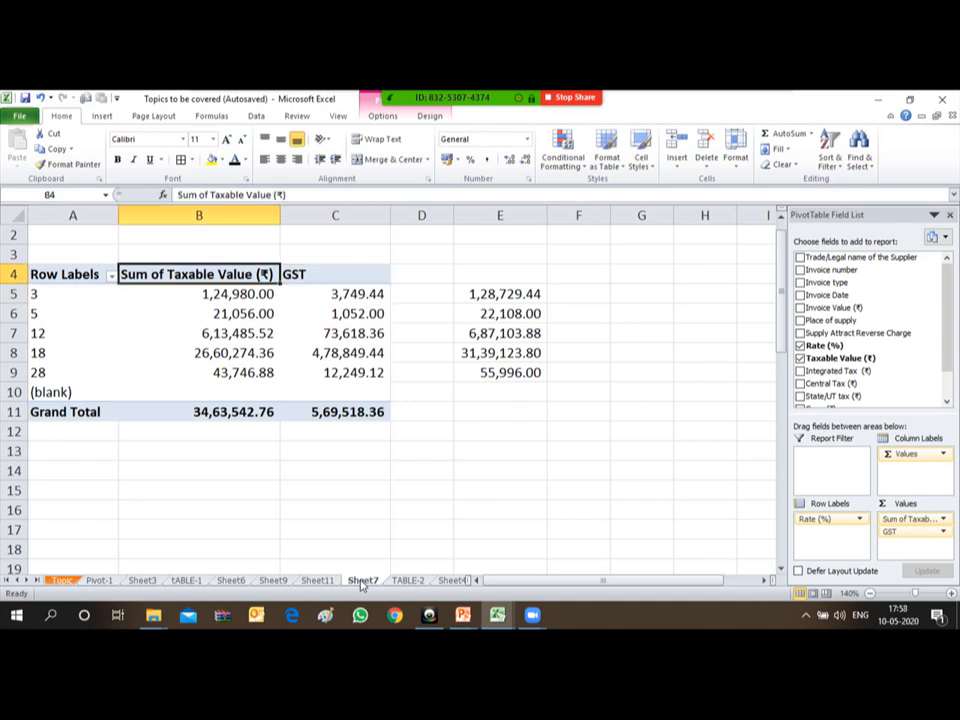
type("PURCH")
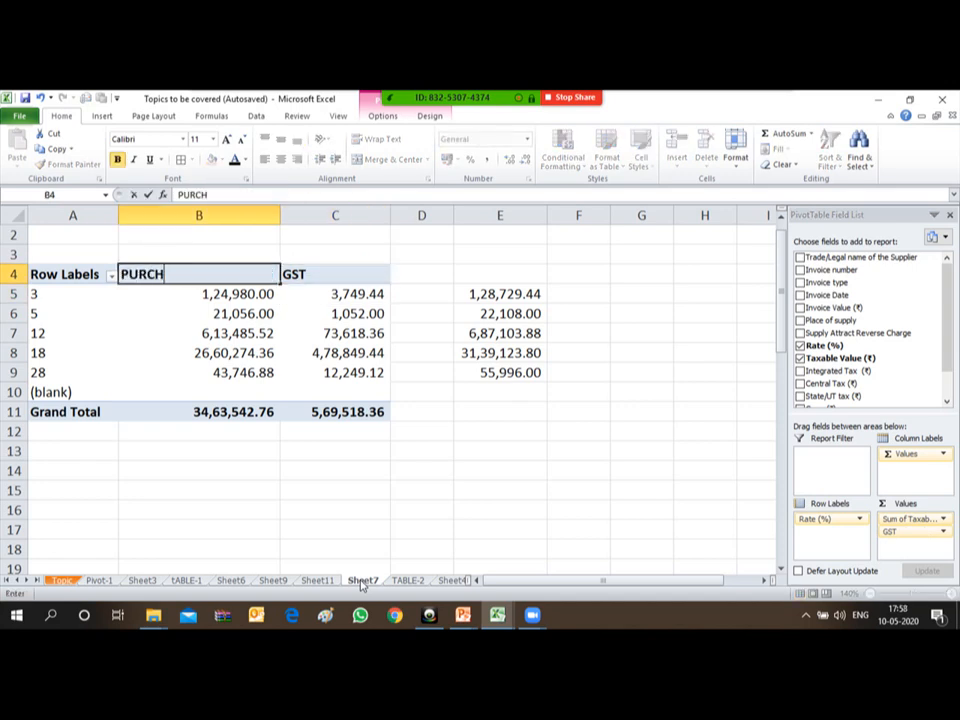
type("ASE VALUE")
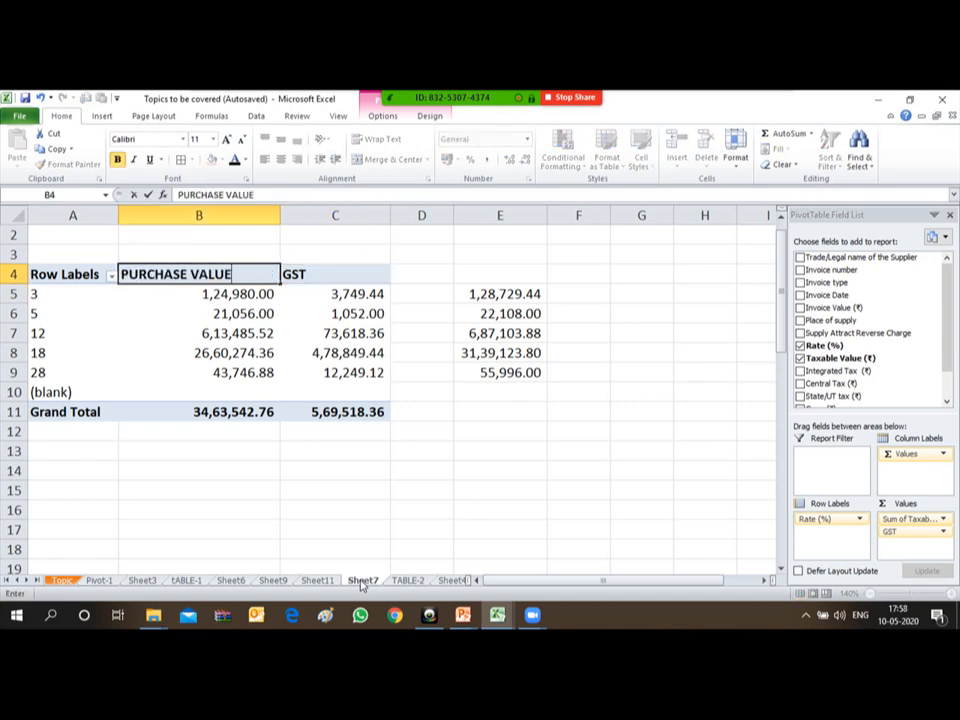
key("Return")
key("Up")
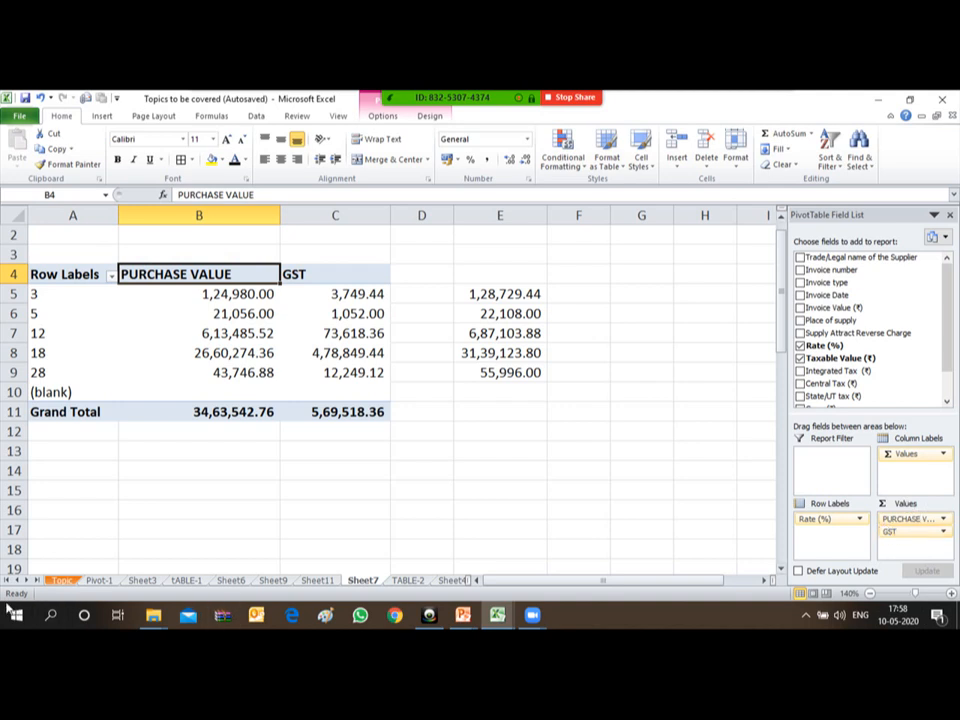
- Mark the Change of Heading topic with a tick in C13 of the Topic sheet's checklist
left_click(62, 580)
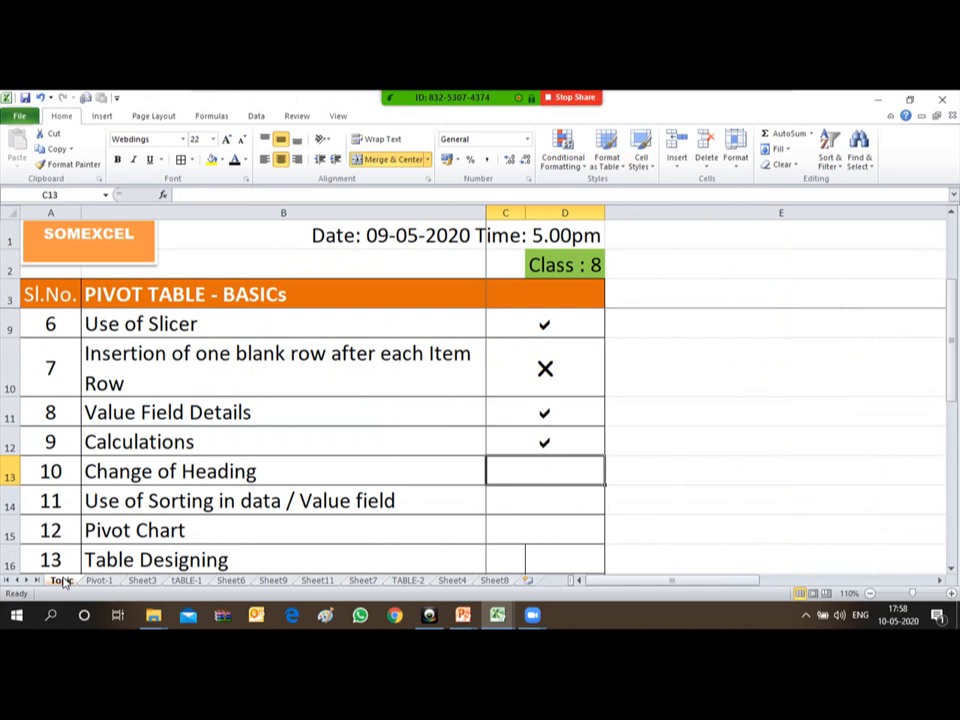
type("A")
key("Return")
key("Up")
type("a")
key("Return")
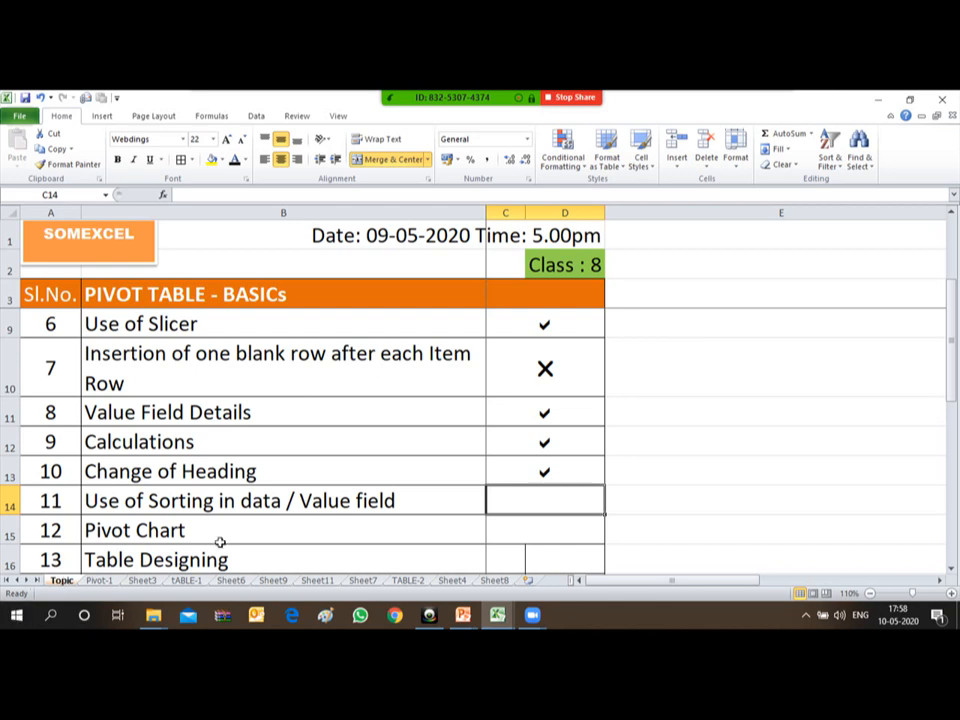
- Clear the range E2:F15 beside the pivot table on Sheet7 to delete the addition formulas
left_click(362, 580)
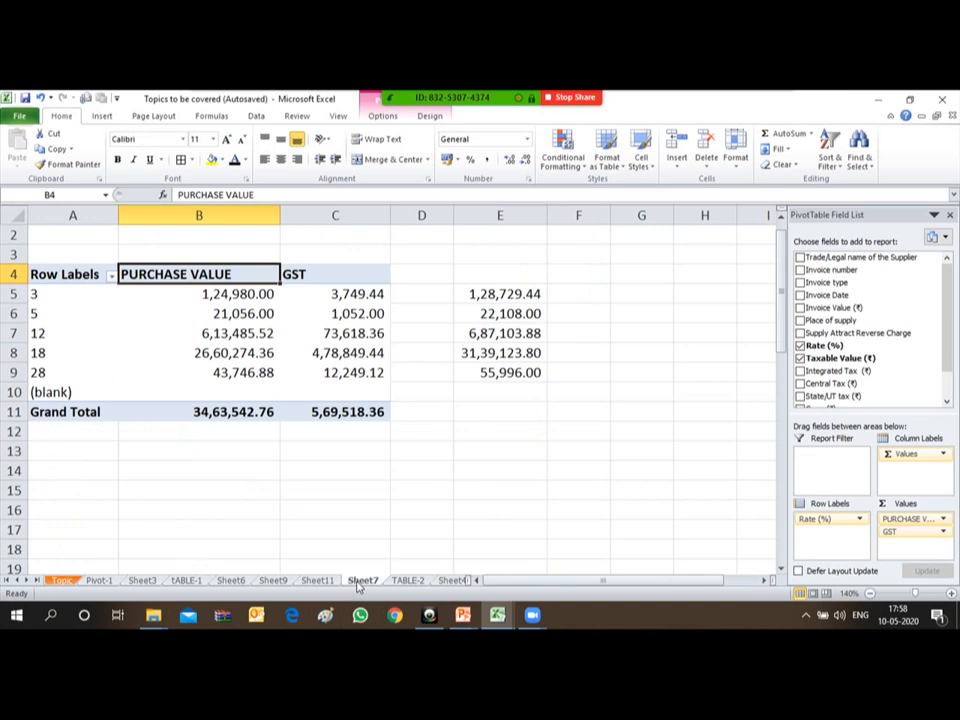
left_click_drag(481, 228, 549, 489)
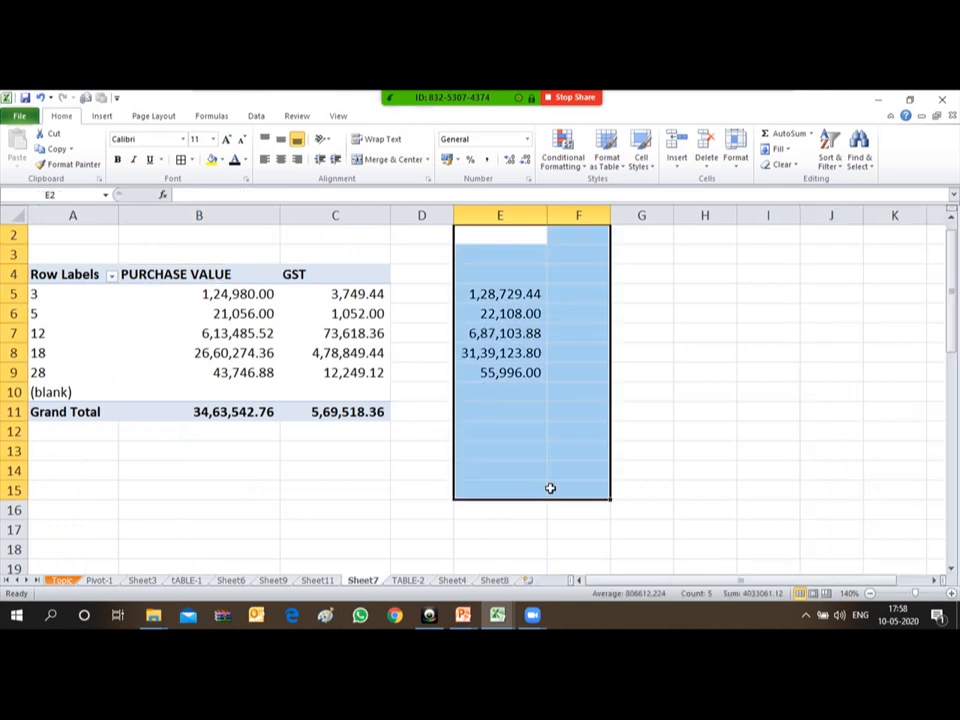
key("Delete")
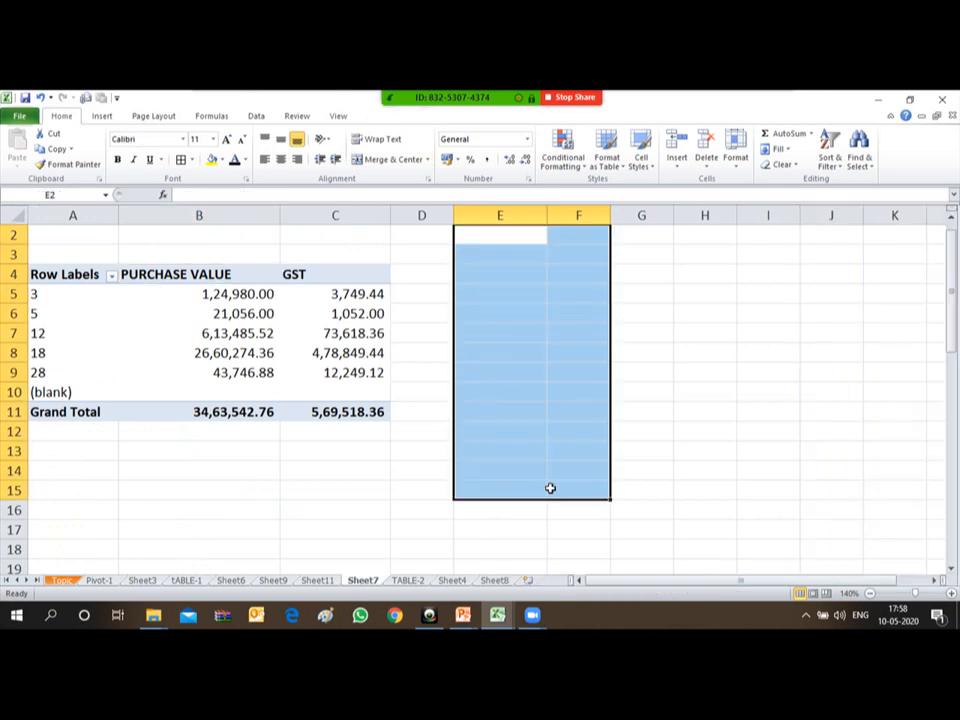
- Remove the Rate (%), PURCHASE VALUE and GST fields from the pivot table, leaving its layout empty
key("Left")
key("Left")
key("Left")
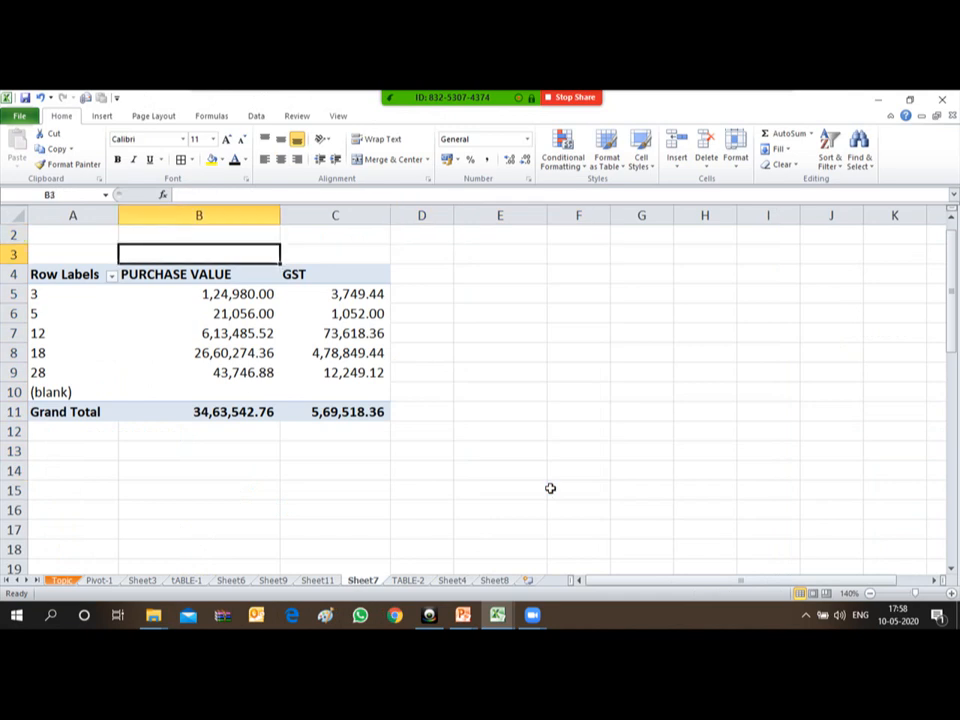
key("Down")
key("Down")
key("Down")
key("Down")
left_click_drag(828, 519, 896, 336)
left_click_drag(909, 520, 859, 360)
left_click_drag(897, 519, 859, 297)
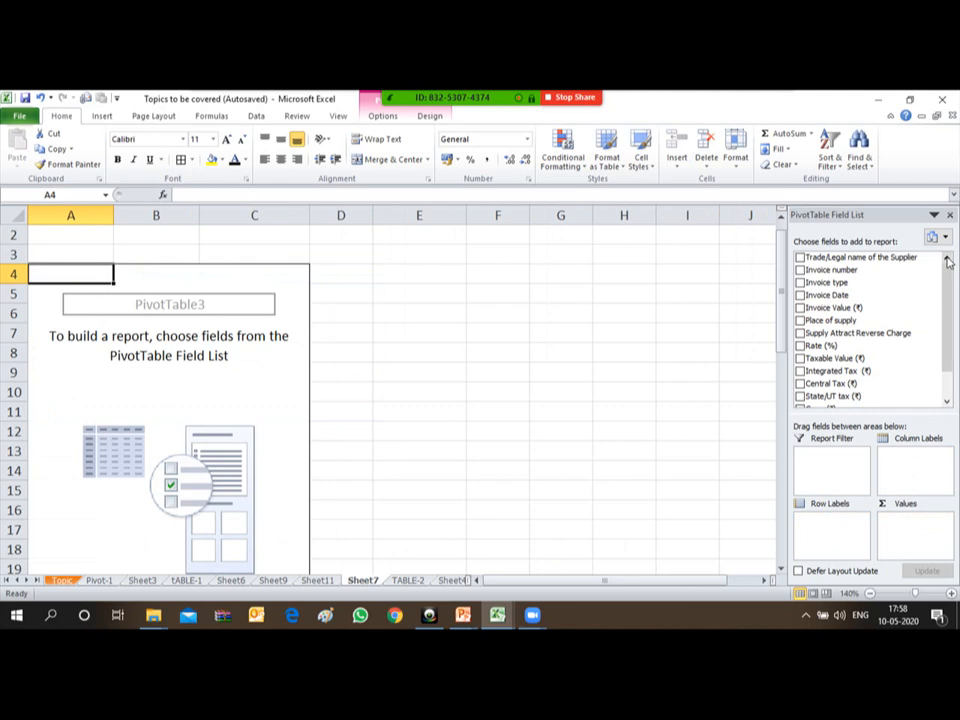
- Add Place of supply as the pivot table's row labels and Taxable Value (₹) as its values
left_click_drag(787, 321, 827, 546)
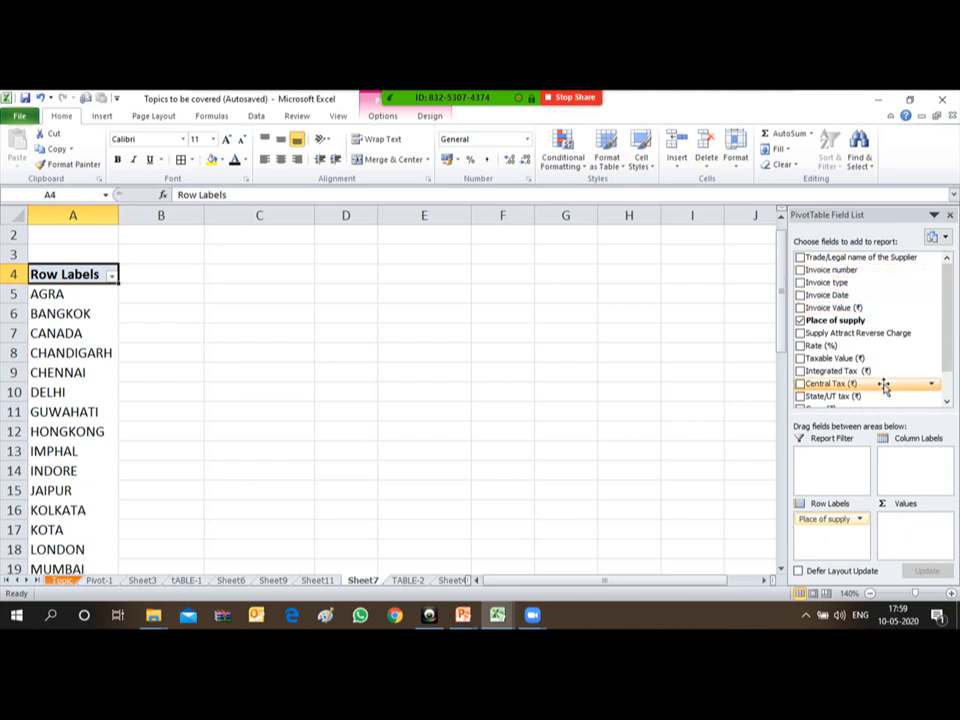
left_click_drag(880, 362, 907, 533)
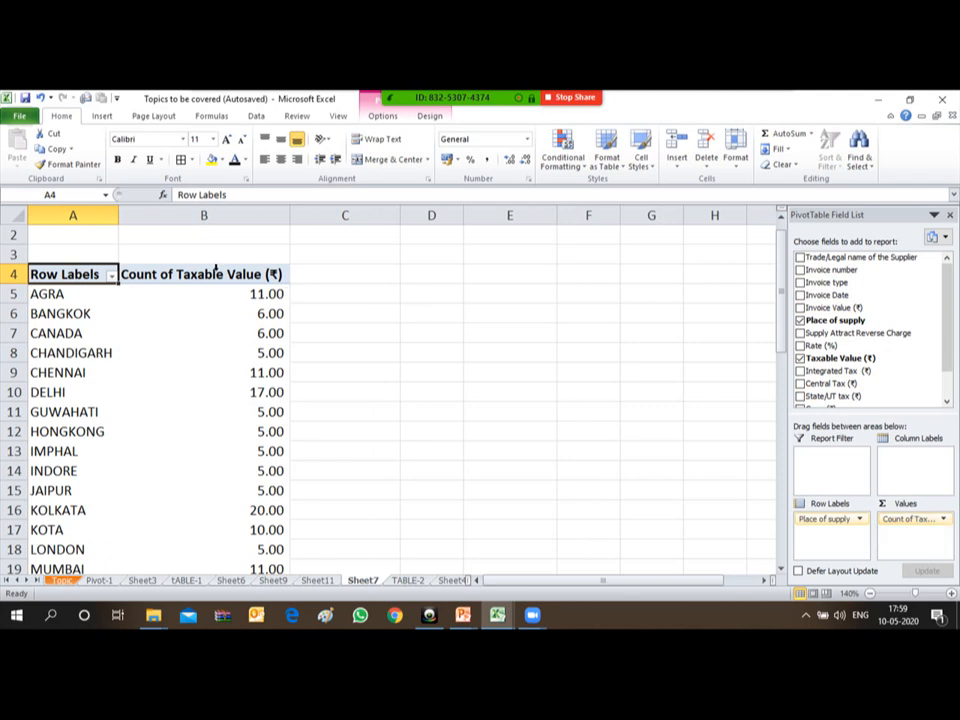
- Summarize the pivot table's Taxable Value (₹) field by Sum instead of Count
left_click(210, 273)
right_click(210, 273)
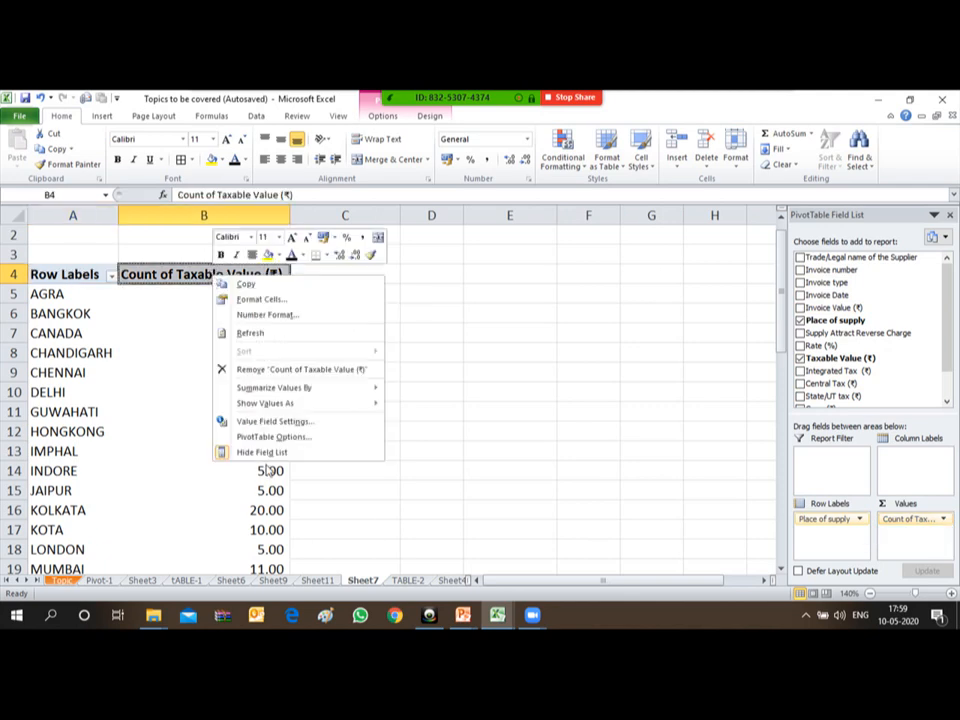
left_click(278, 426)
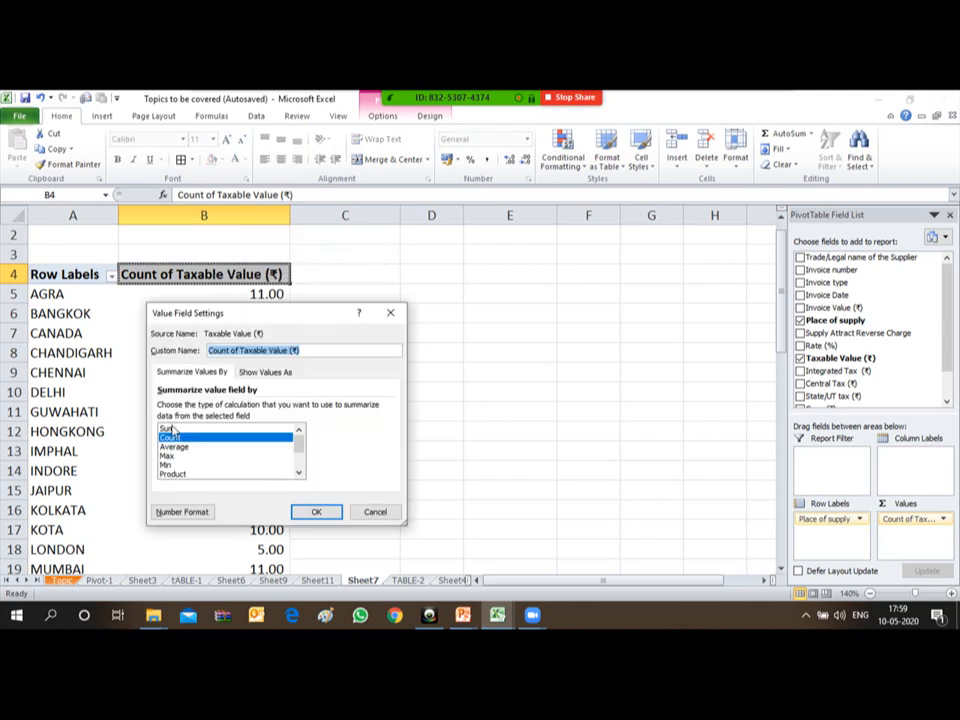
left_click(170, 429)
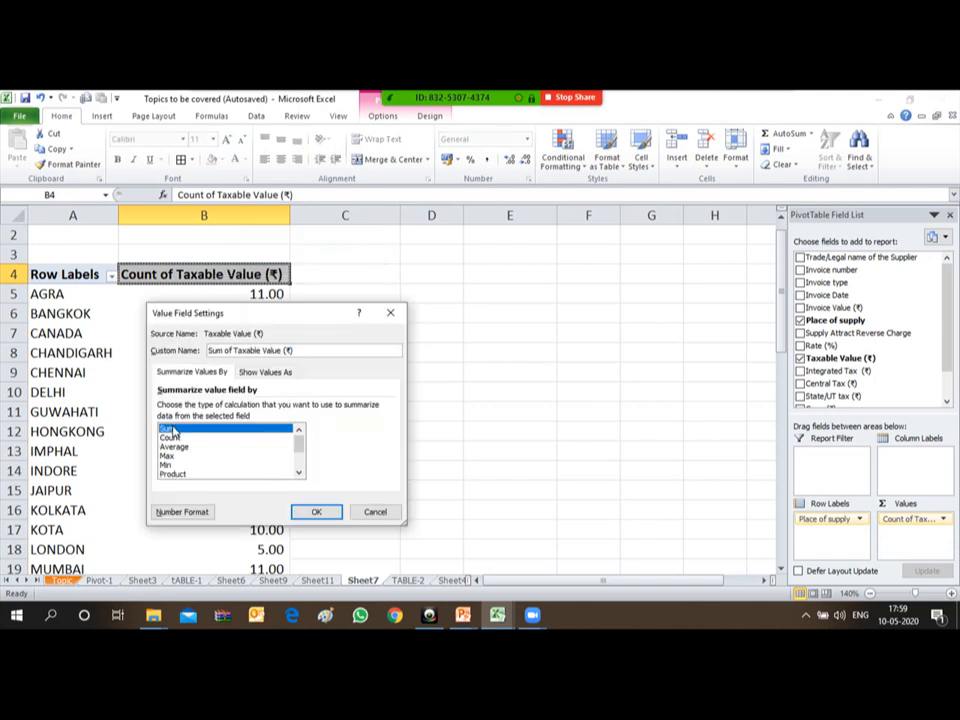
left_click(314, 513)
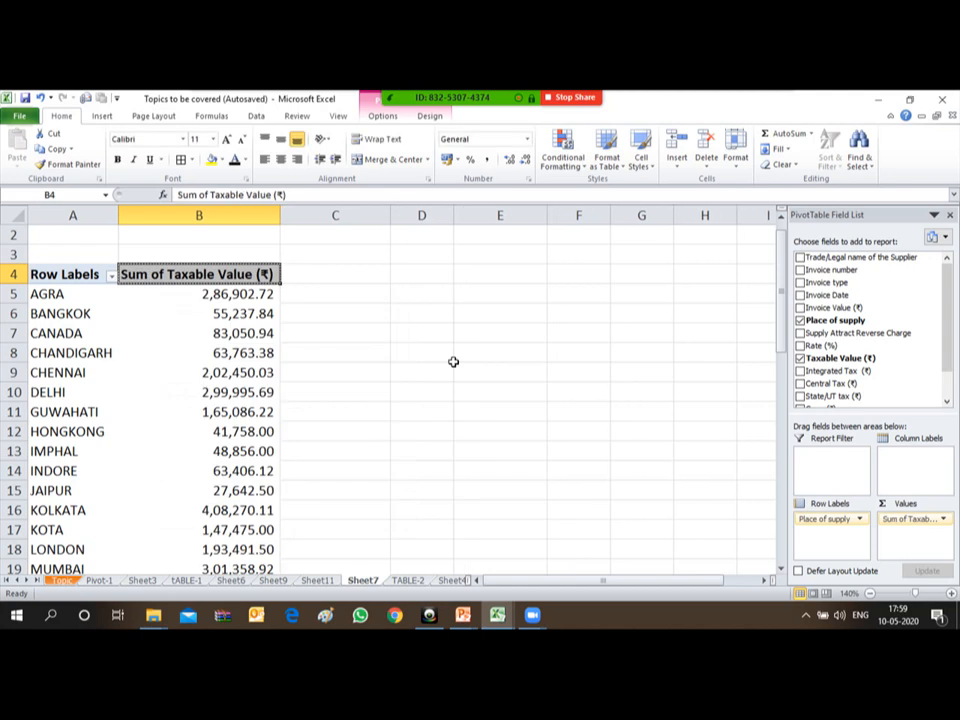
- Review the summed taxable values for each place of supply in the pivot table
key("Down")
key("Down")
key("Down")
key("Down")
key("Up")
key("Up")
key("Up")
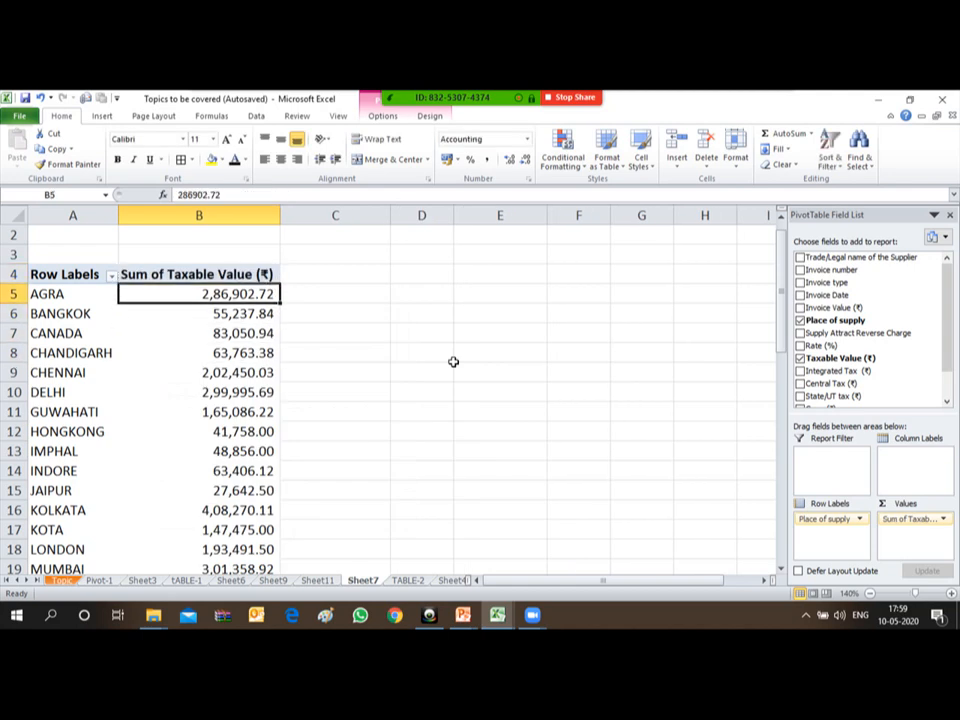
key("Up")
key("Down")
key("Down")
key("Down")
key("Down")
key("Down")
key("Up")
key("Up")
key("Up")
key("Up")
key("Up")
key("Right")
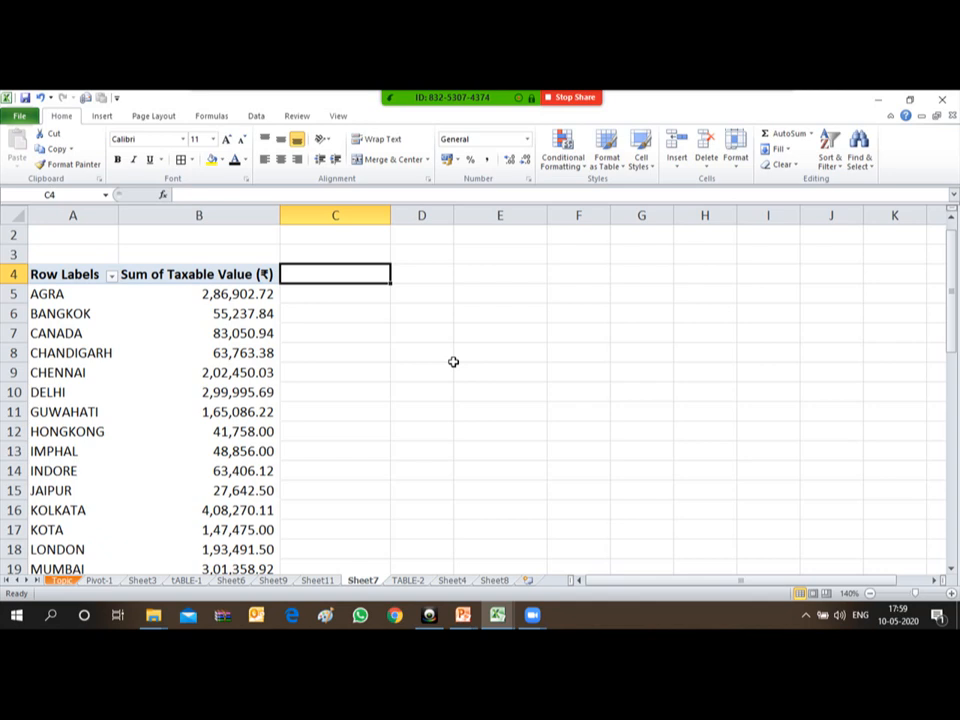
key("Right")
key("Left")
- Inspect the sort and filter options on the Row Labels heading and compare them with the Sum of Taxable Value (₹) heading
left_click(112, 277)
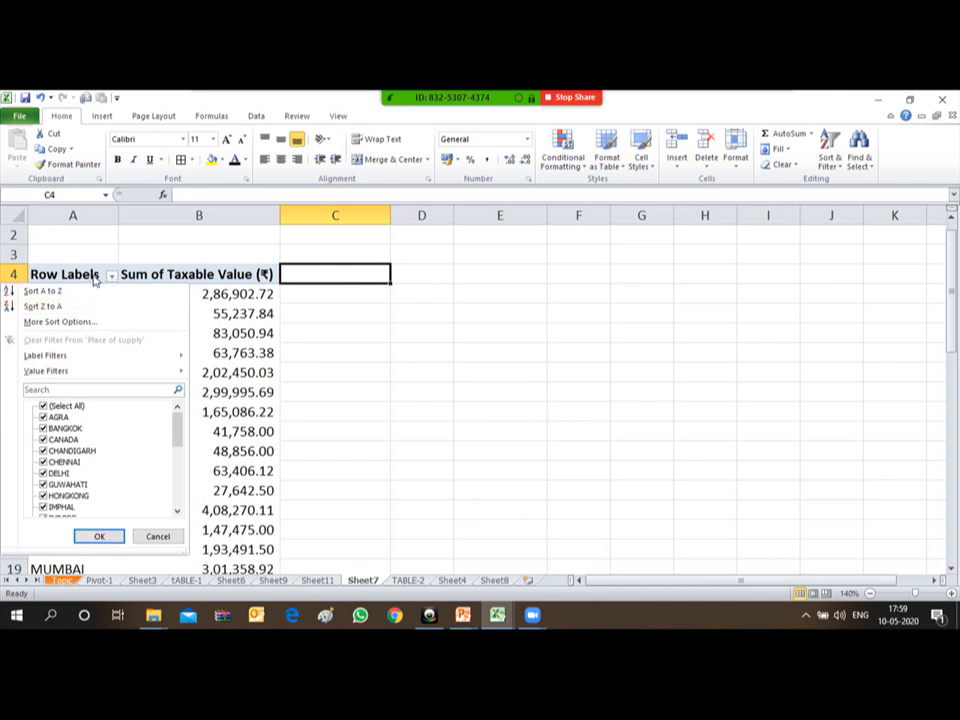
left_click(257, 274)
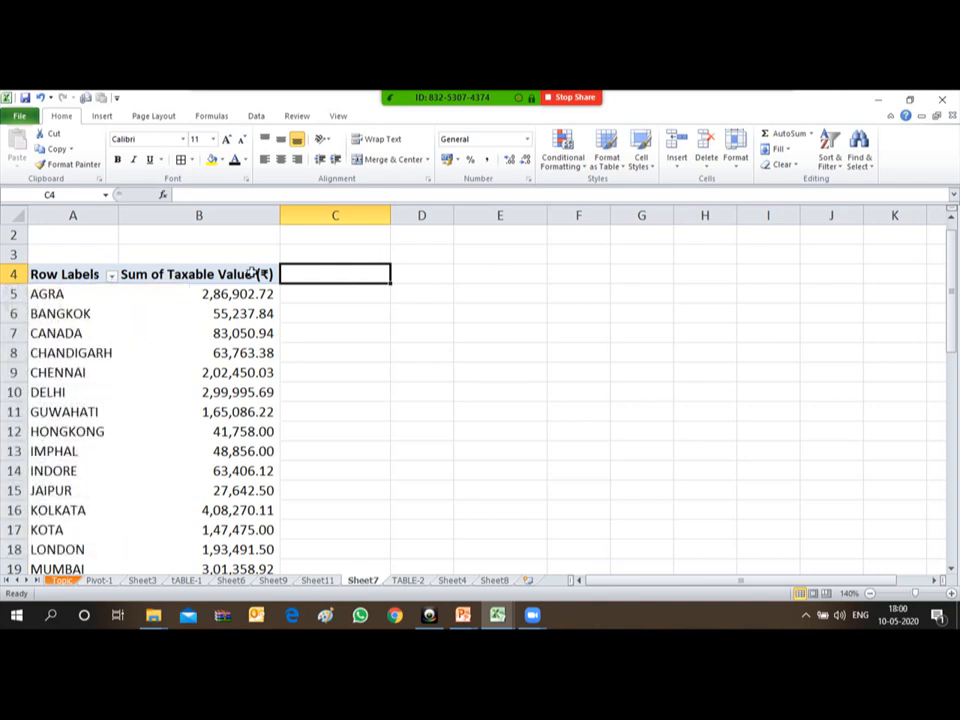
left_click(253, 272)
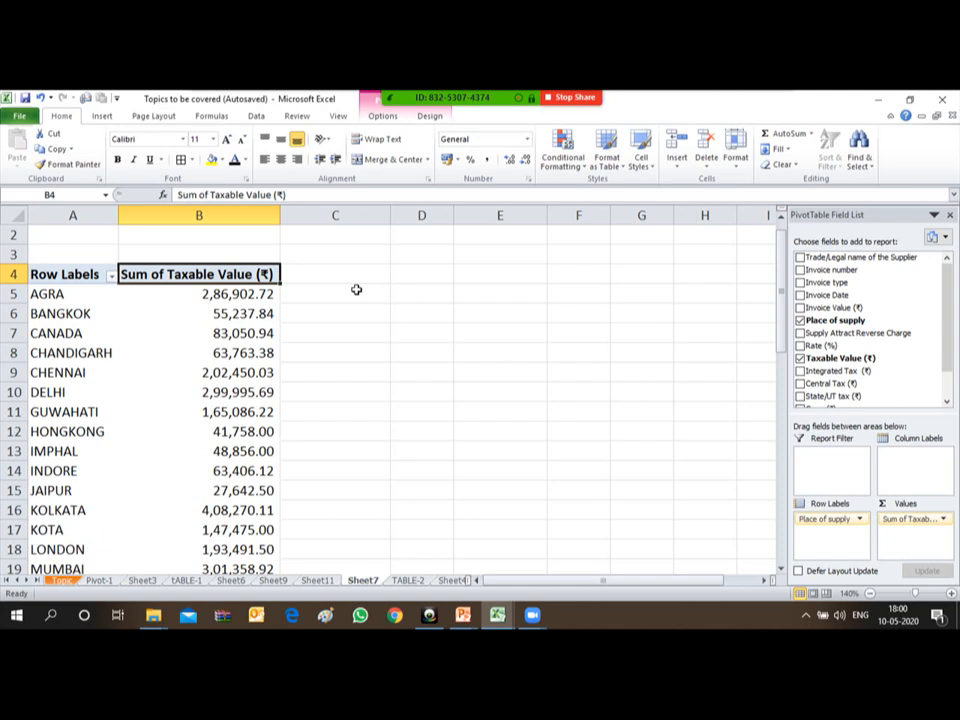
key("Right")
key("Right")
key("Left")
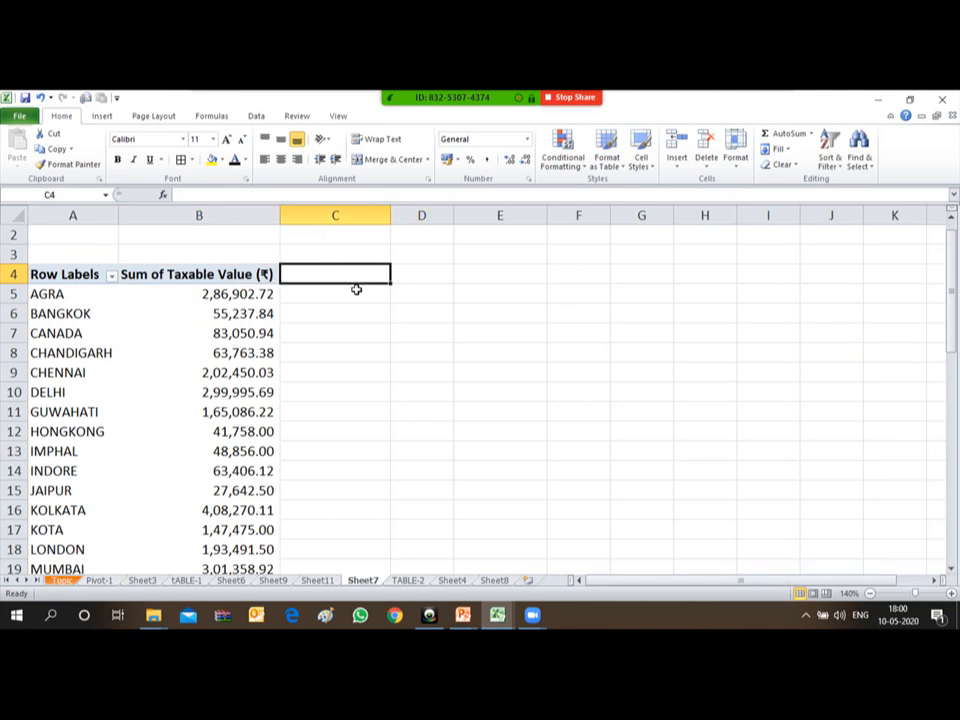
key("Left")
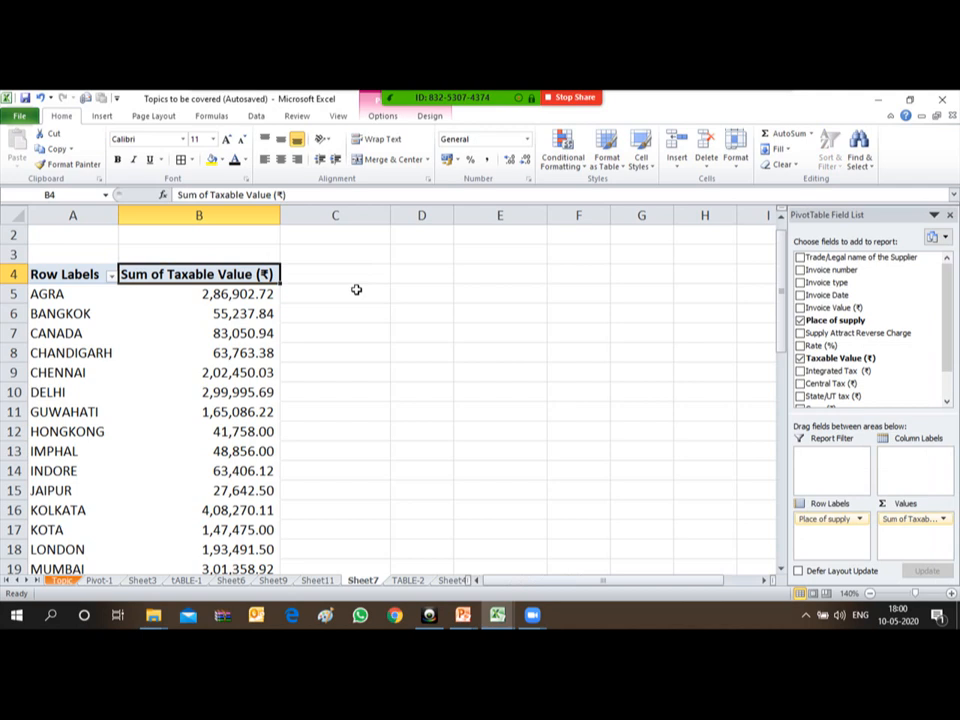
key("Right")
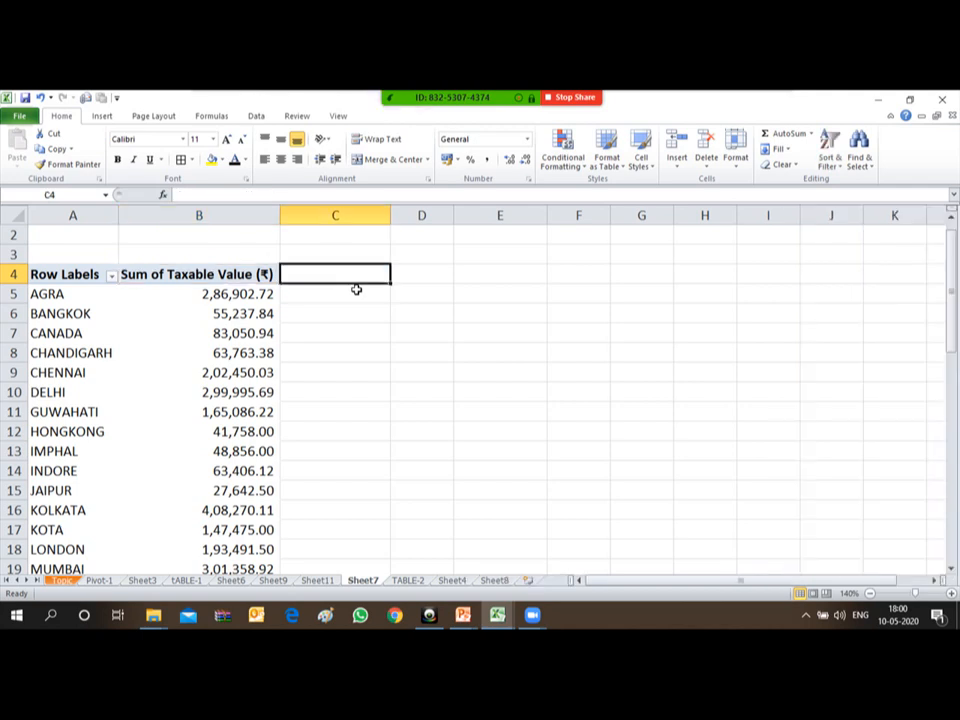
- Apply a filter across the whole of row 4, which holds the pivot table's headings
key("Right")
key("Left")
key("Right")
key("Left")
key("Right")
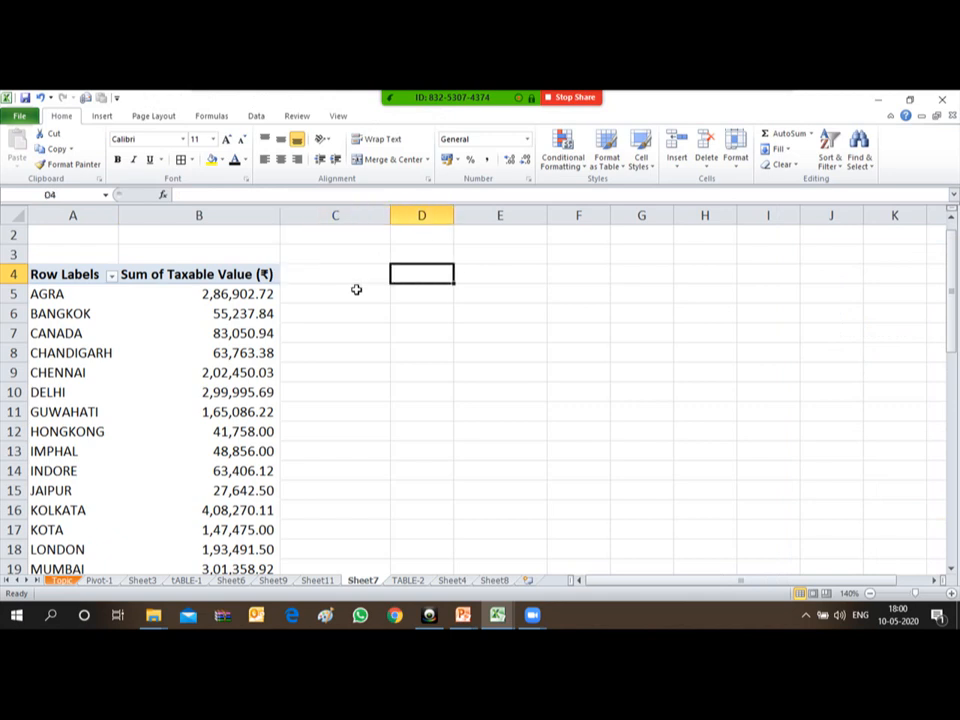
key("shift+space")
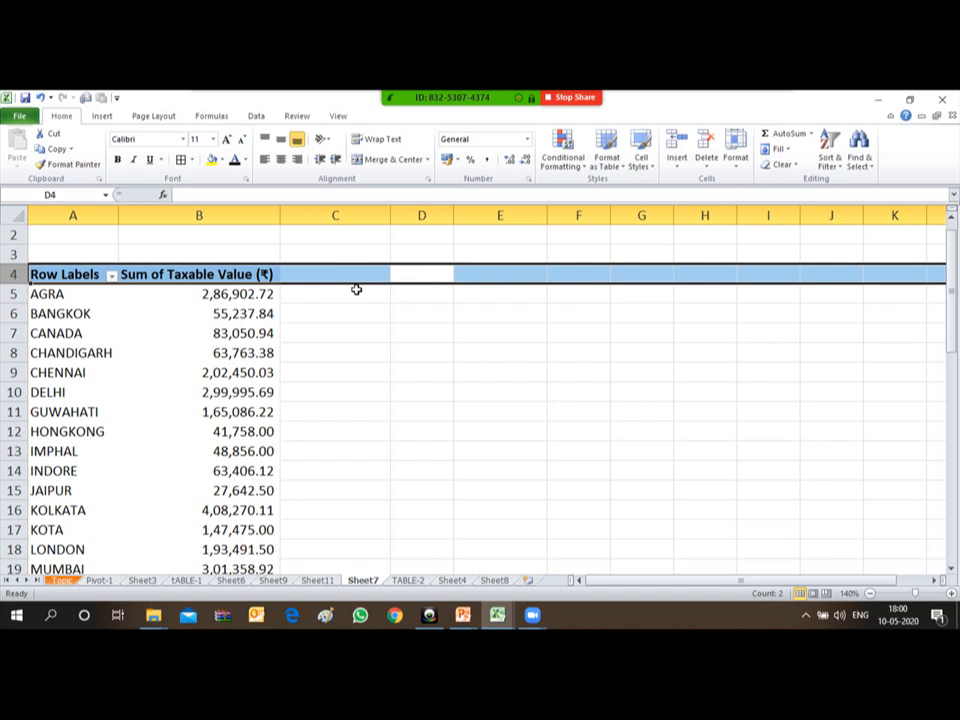
left_click(256, 117)
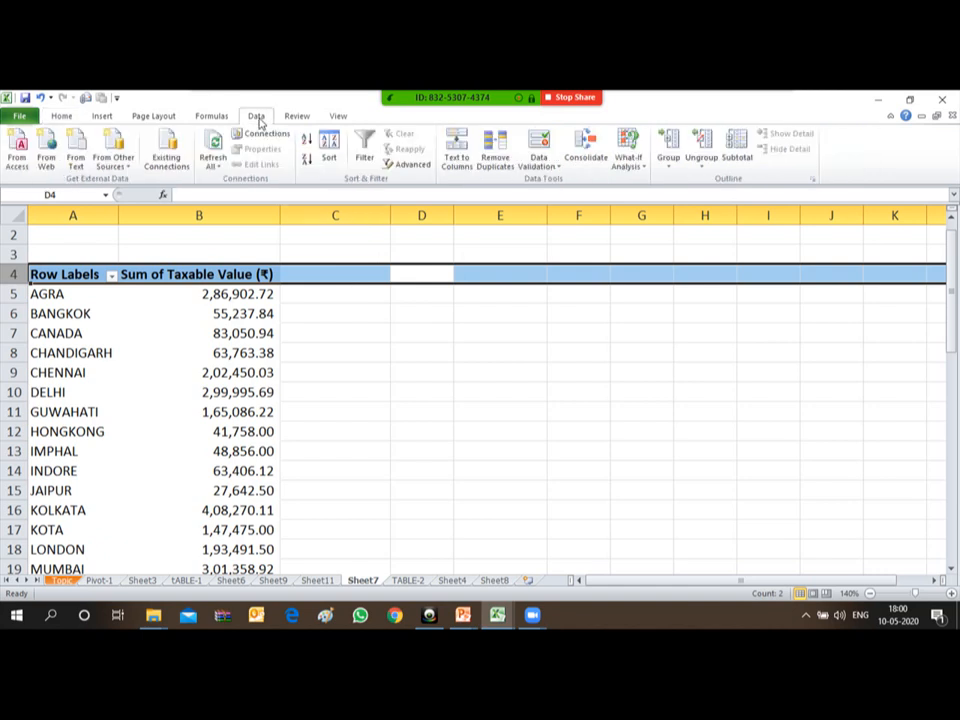
left_click(364, 150)
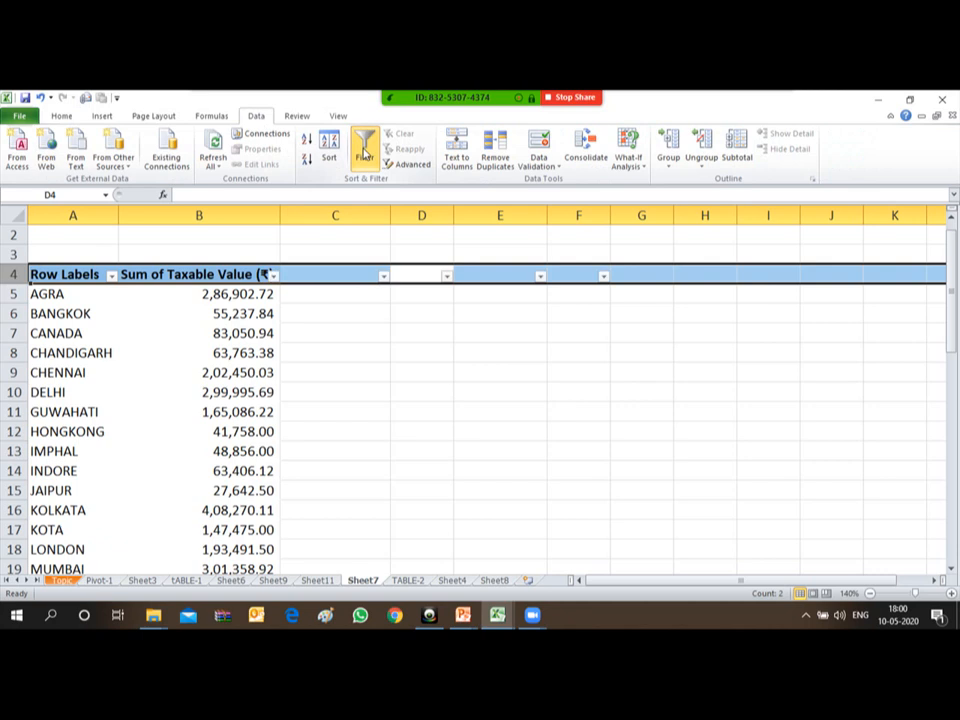
- Sort the pivot table by Sum of Taxable Value (₹) from largest to smallest
left_click(338, 390)
key("Up")
key("Up")
key("Up")
key("Up")
key("Up")
key("Up")
key("Up")
key("Left")
key("Down")
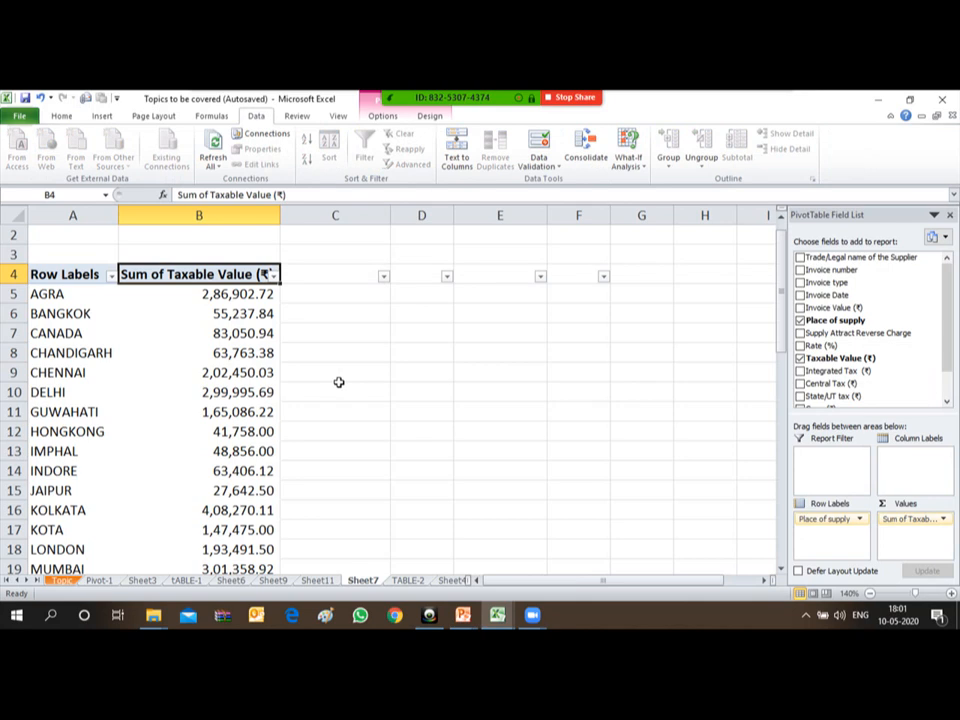
key("alt+Down")
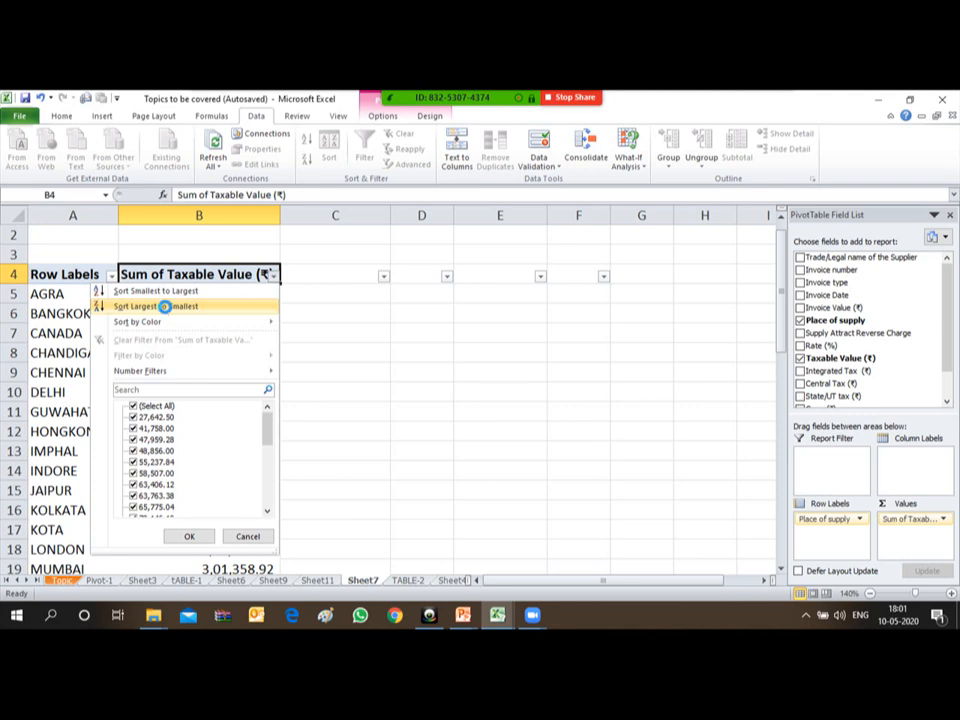
left_click(163, 306)
left_click(366, 317)
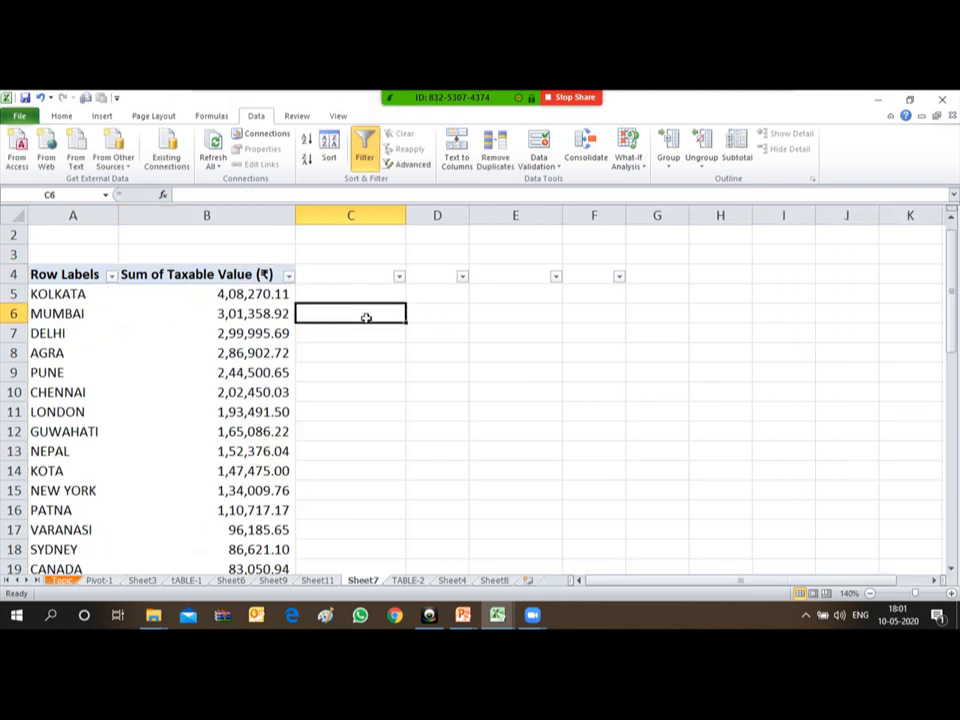
- Examine the sorted places of supply and their taxable values from the first row down to the Grand Total
key("Left")
key("Up")
key("Down")
key("Up")
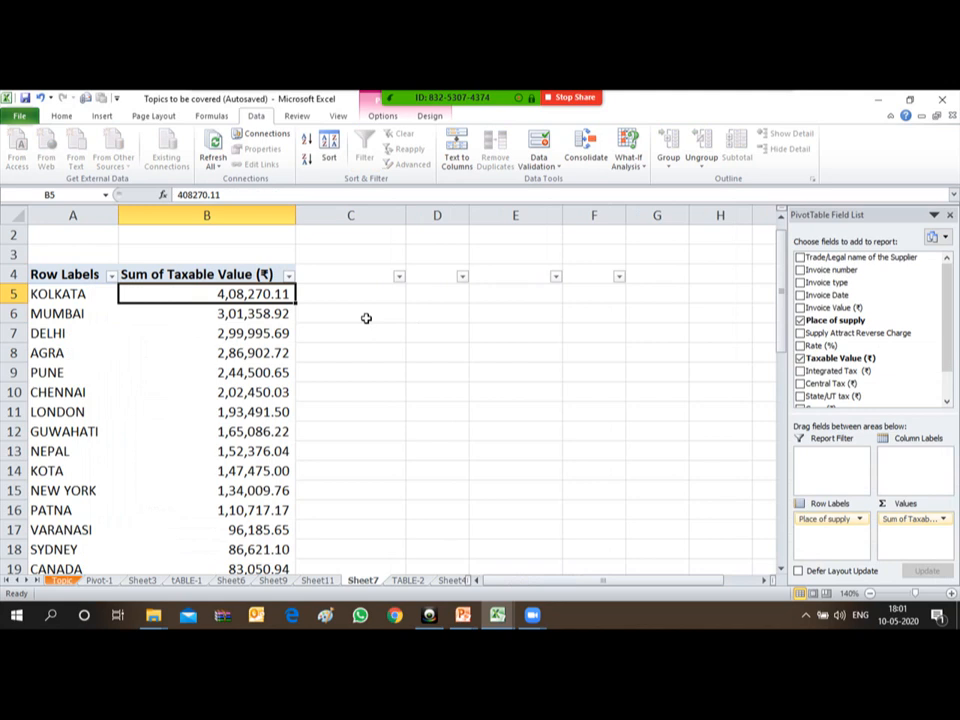
key("Left")
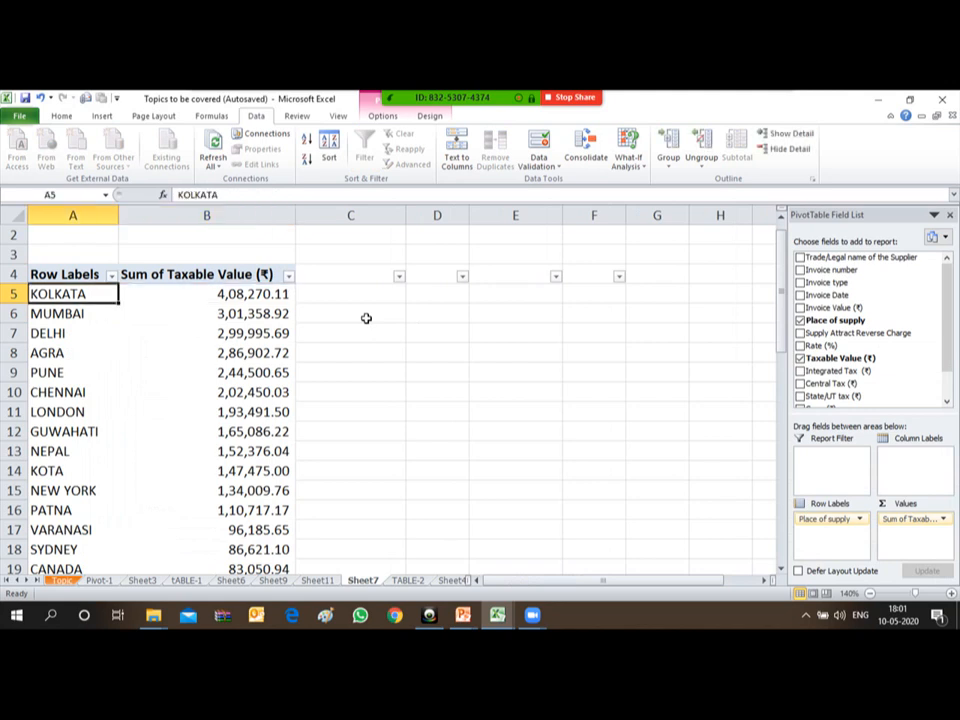
key("Down")
key("Down")
key("Down")
key("Down")
key("Down")
key("Up")
key("Right")
key("Up")
key("Up")
key("Up")
key("Up")
key("Down")
key("Down")
key("Down")
key("Down")
key("Down")
key("Down")
key("Down")
key("Down")
key("Down")
key("Down")
key("Down")
key("Down")
key("Down")
key("Down")
key("Down")
key("Down")
key("Down")
key("Down")
key("Down")
key("Down")
key("Down")
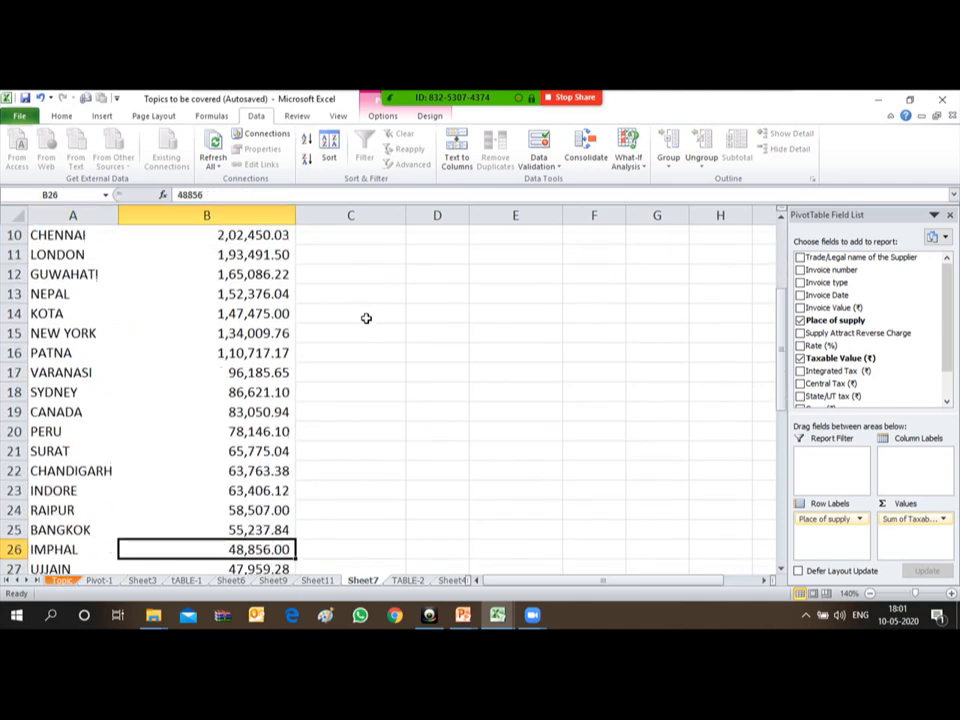
key("Down")
key("Down")
key("Down")
key("Down")
key("Down")
key("Down")
key("Down")
key("Up")
key("Up")
key("Up")
key("Up")
key("Up")
key("Up")
key("Up")
key("Up")
key("Up")
key("Up")
key("Up")
key("Up")
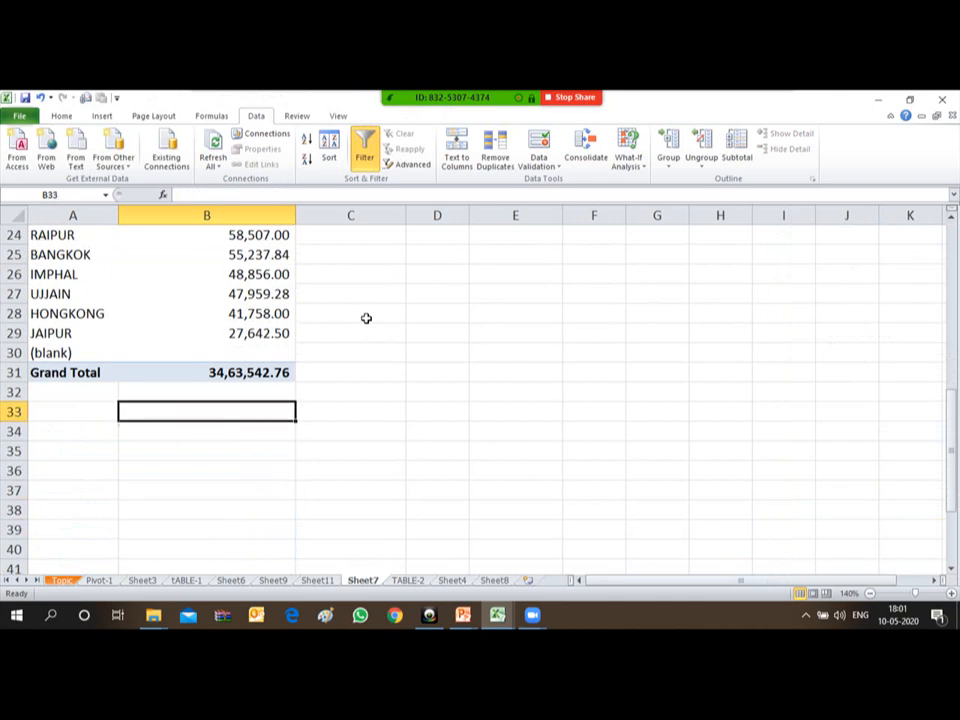
key("Up")
key("Up")
key("Up")
key("Up")
key("Up")
key("Up")
key("Up")
key("Up")
key("Up")
key("Up")
key("Up")
key("Up")
key("Up")
key("Up")
key("Up")
key("Up")
key("Up")
key("Up")
key("Up")
key("Up")
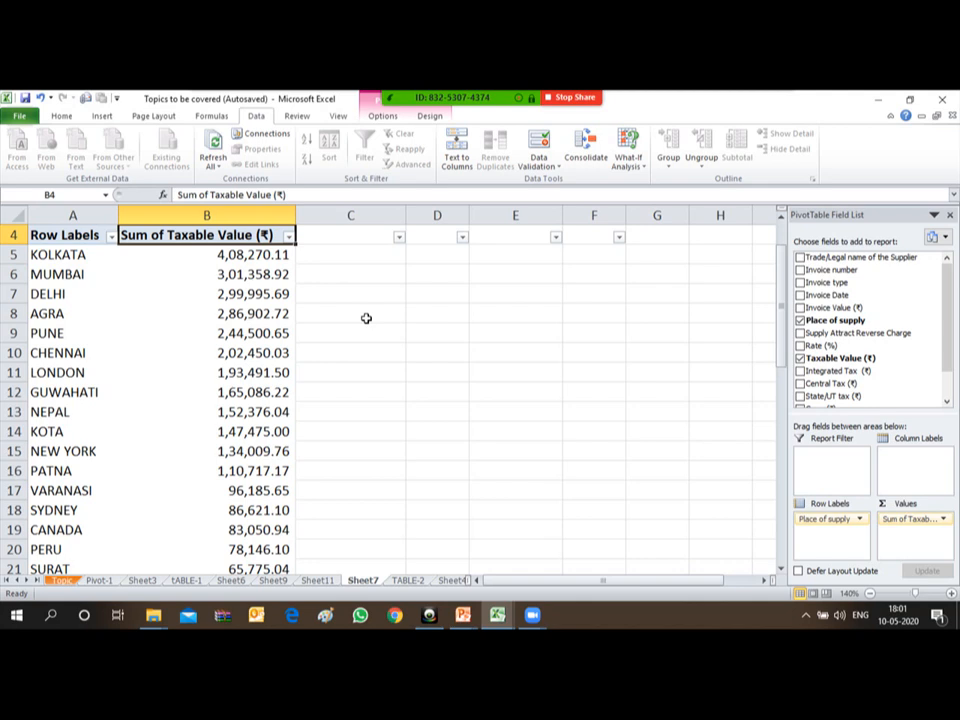
- Delete the Sheet11 worksheet containing the supplier invoice detail rows
left_click(317, 580)
right_click(330, 587)
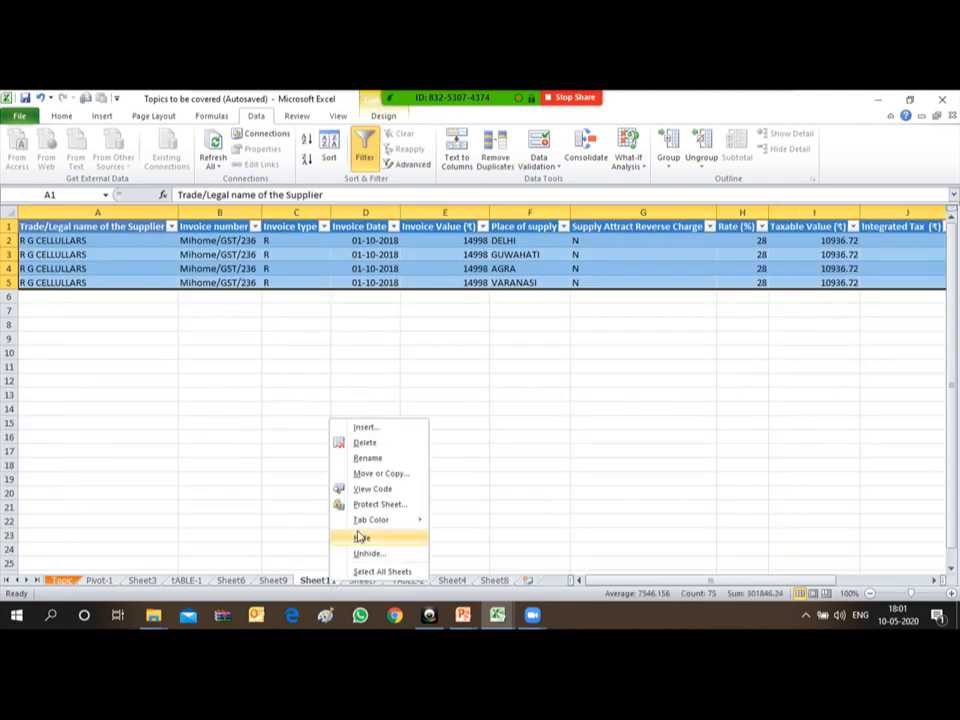
left_click(368, 441)
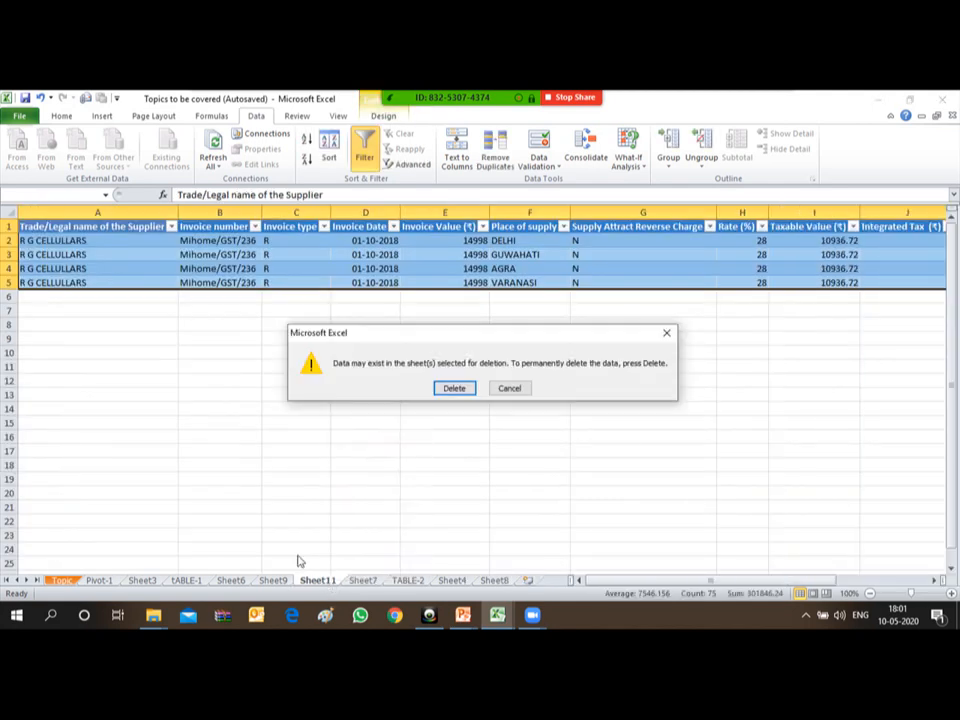
left_click(455, 388)
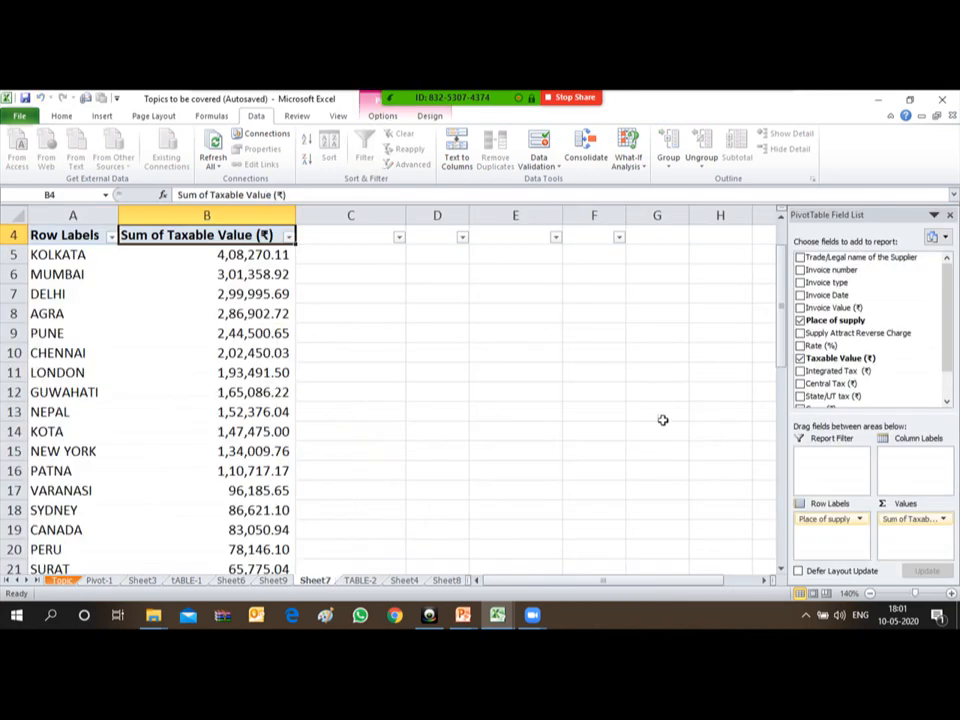
- Remove the Place of supply and Taxable Value (₹) fields from the Sheet7 pivot table, leaving its layout empty
left_click(866, 320)
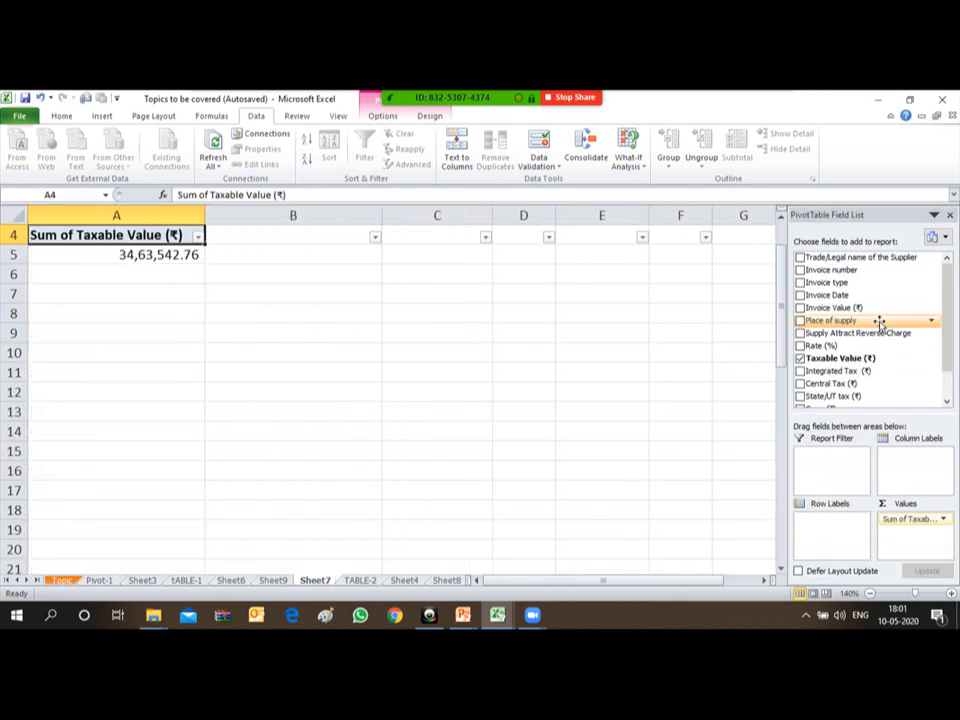
left_click_drag(915, 518, 879, 369)
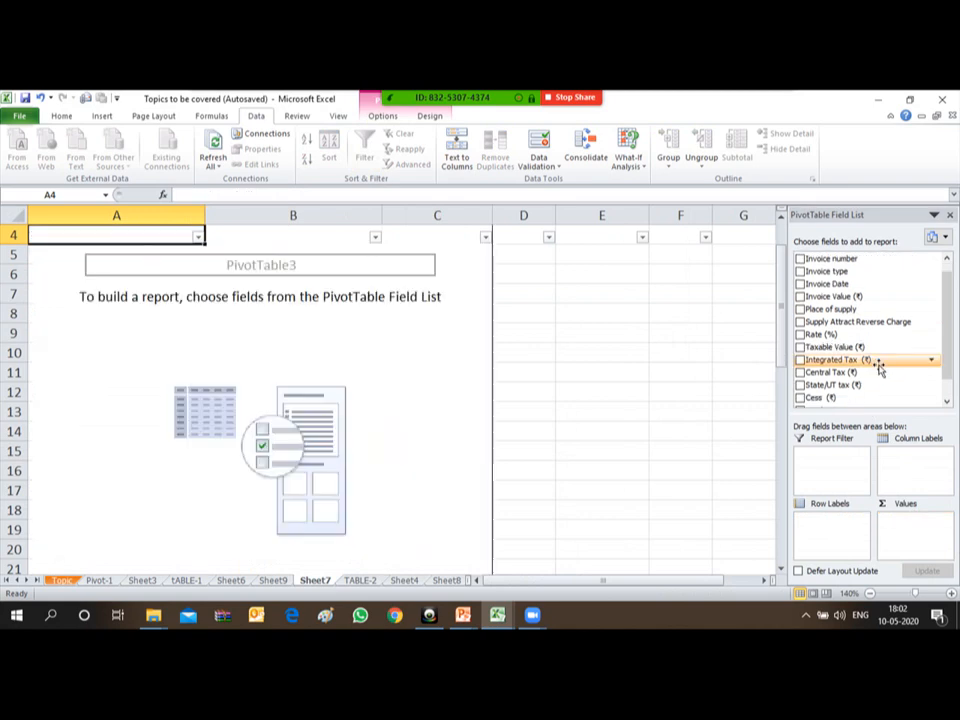
scroll(948, 284, "up", 1)
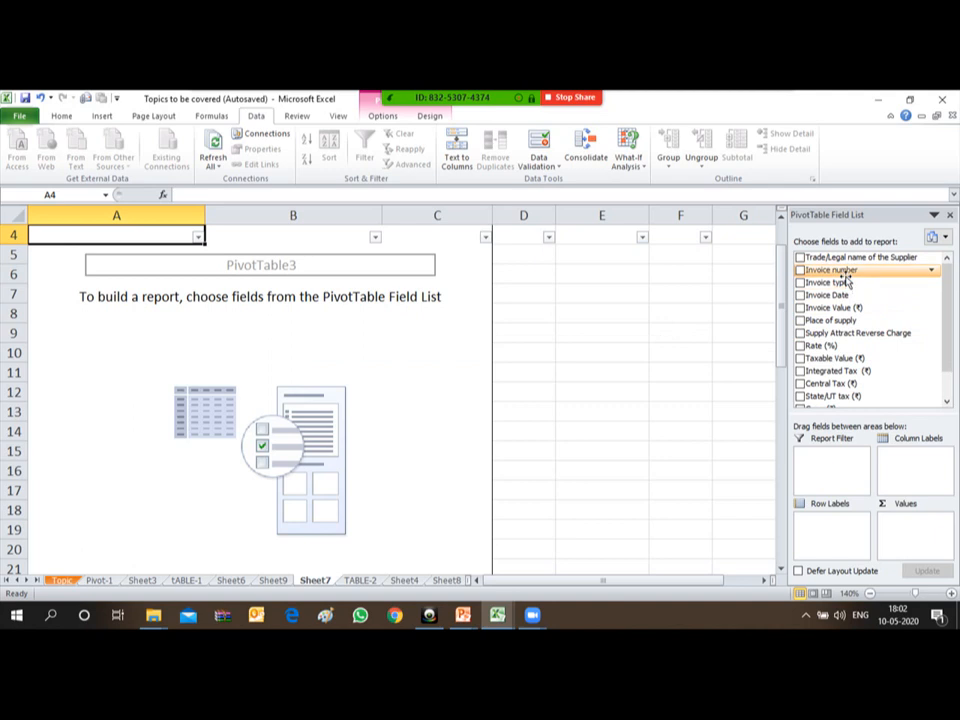
- Add Place of supply and Rate (%) as the pivot table's row labels and Taxable Value (₹) as its values
left_click_drag(845, 325, 831, 538)
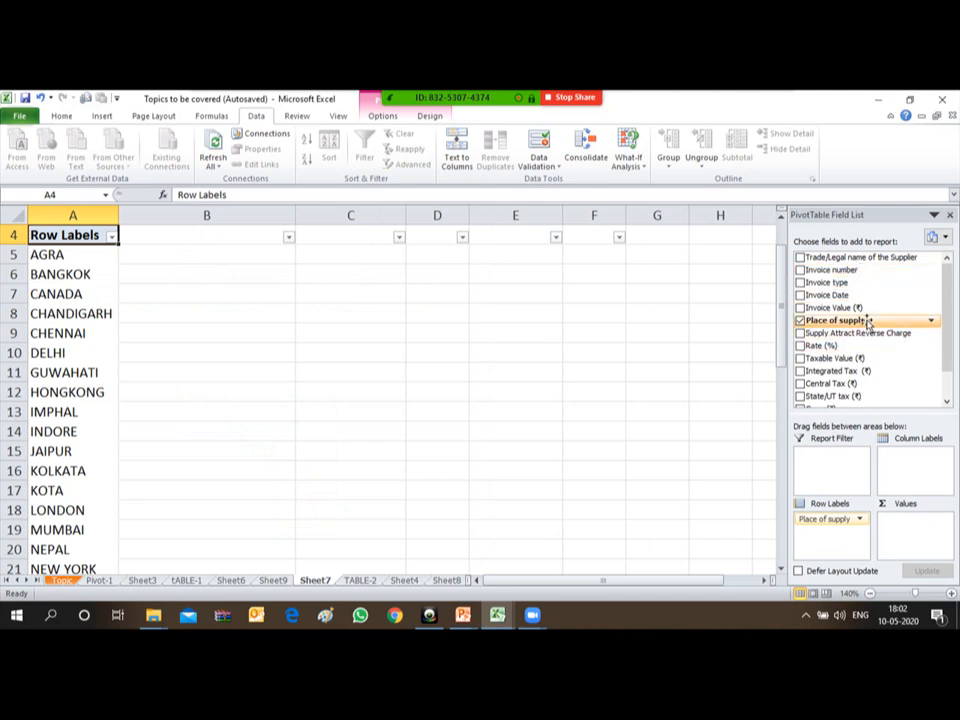
left_click_drag(849, 345, 826, 538)
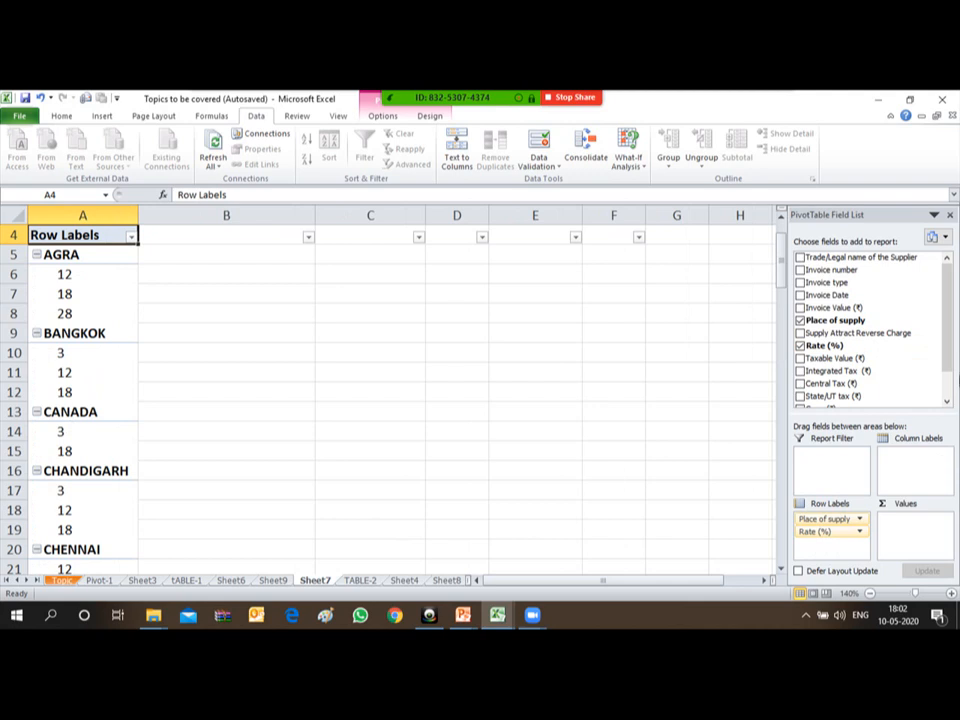
left_click_drag(853, 361, 895, 541)
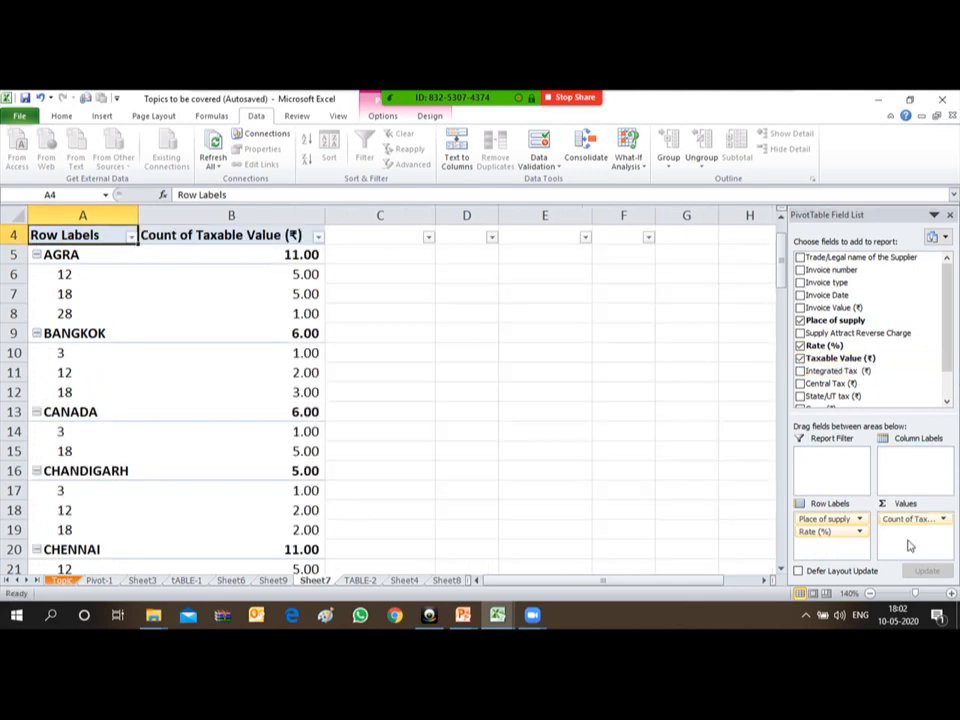
- Change the Taxable Value (₹) value field's calculation to Sum
left_click(942, 519)
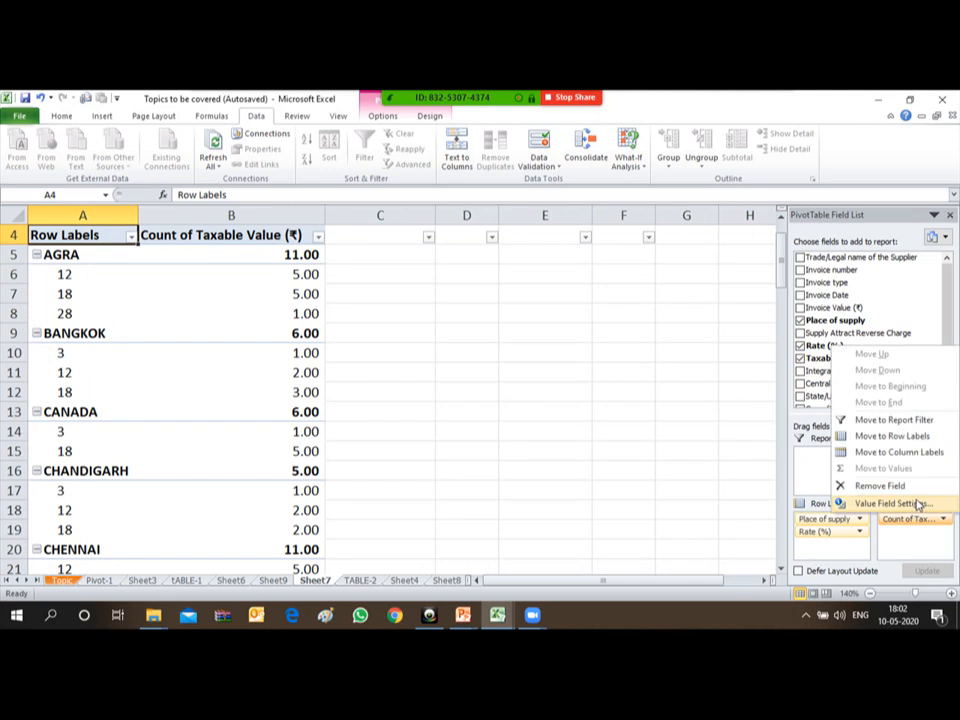
left_click(917, 504)
left_click(585, 391)
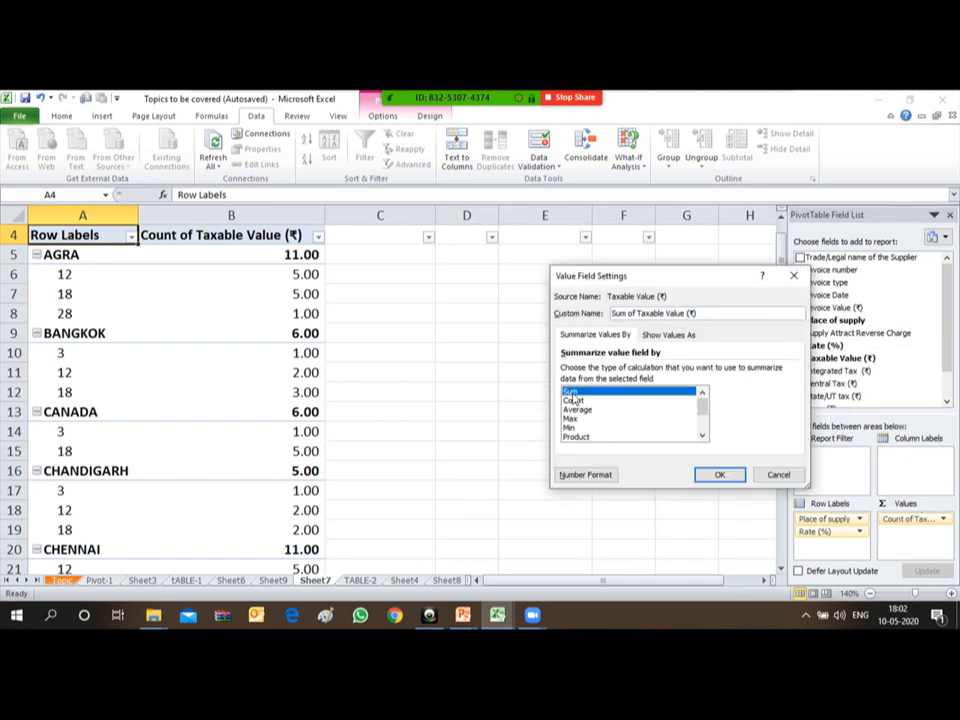
left_click(720, 474)
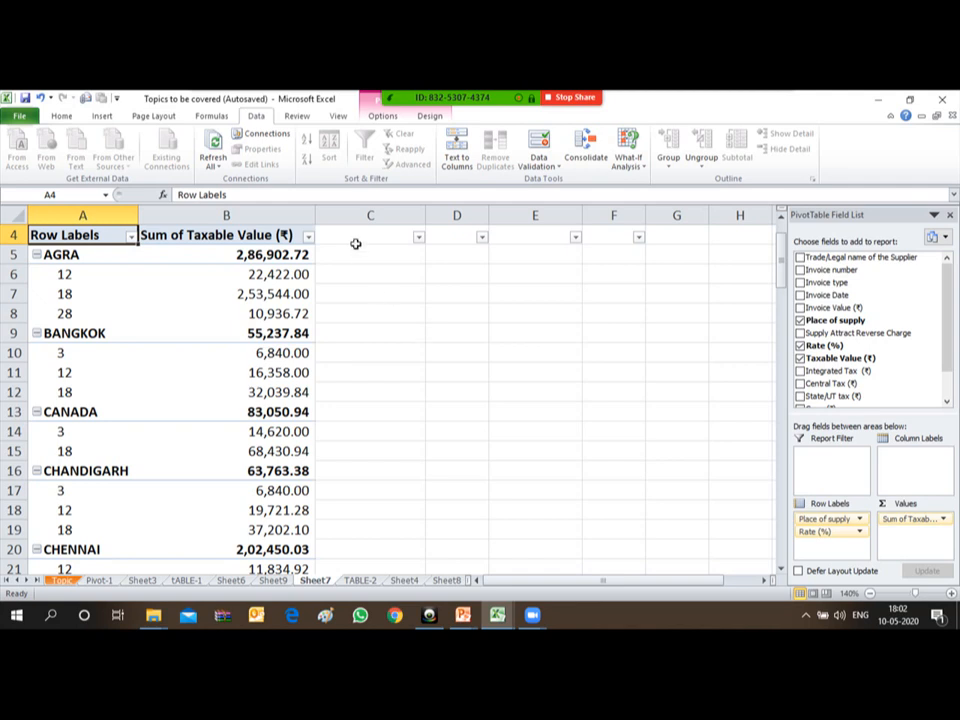
- Sort the pivot table's taxable values from largest to smallest and remove Rate (%) from the row labels
left_click(309, 236)
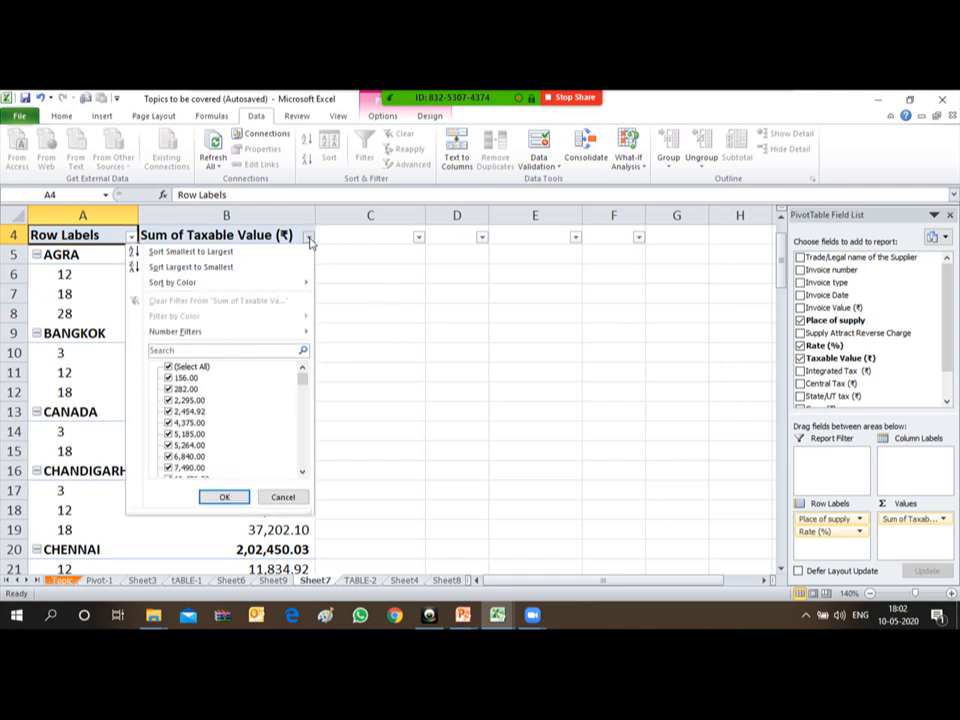
left_click(259, 268)
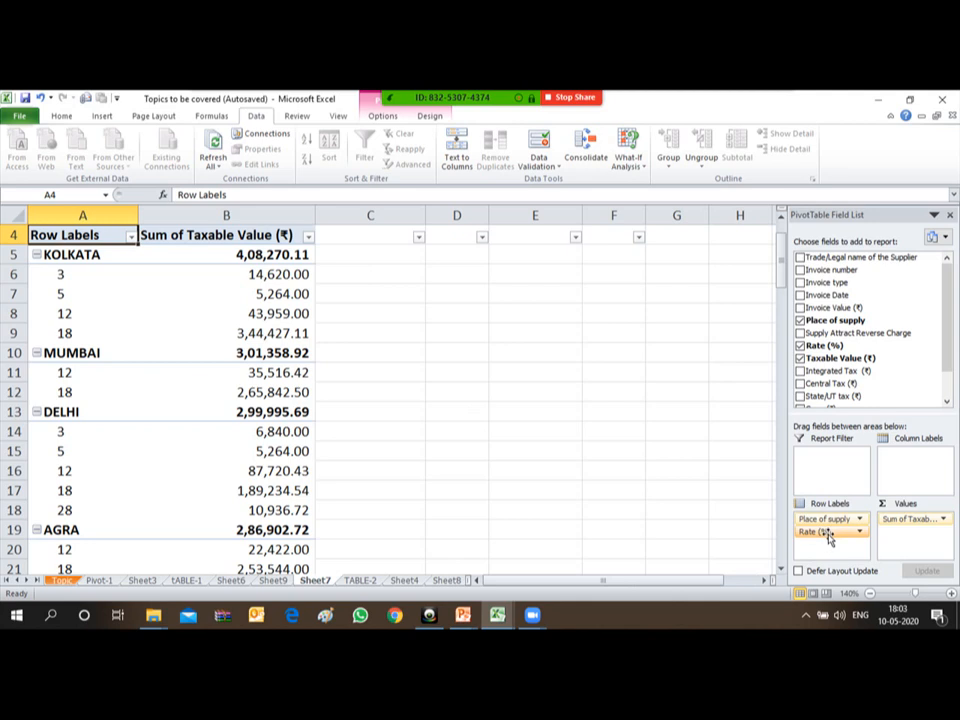
left_click_drag(828, 536, 898, 368)
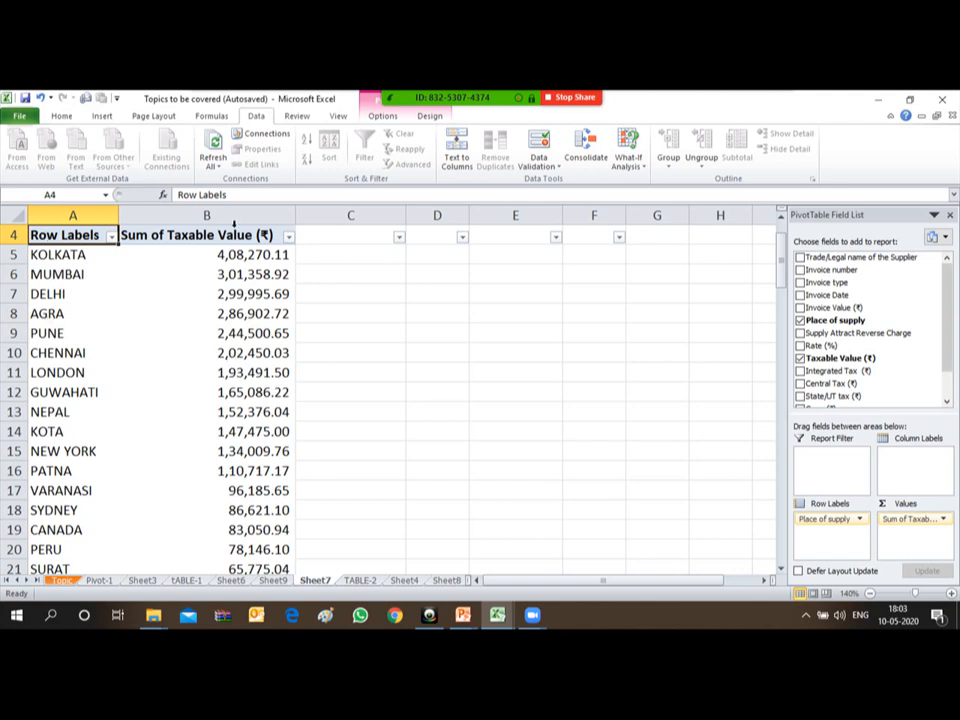
- Add Integrated Tax (₹) and Central Tax (₹) as further values of the Sheet7 pivot table
mouse_move(230, 270)
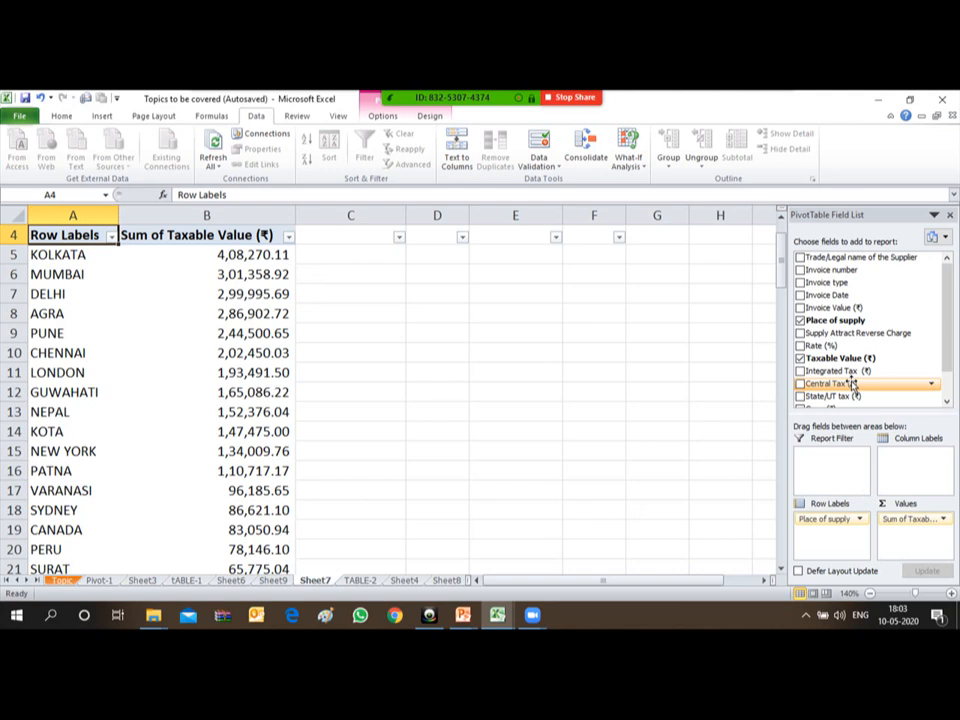
left_click_drag(850, 372, 896, 541)
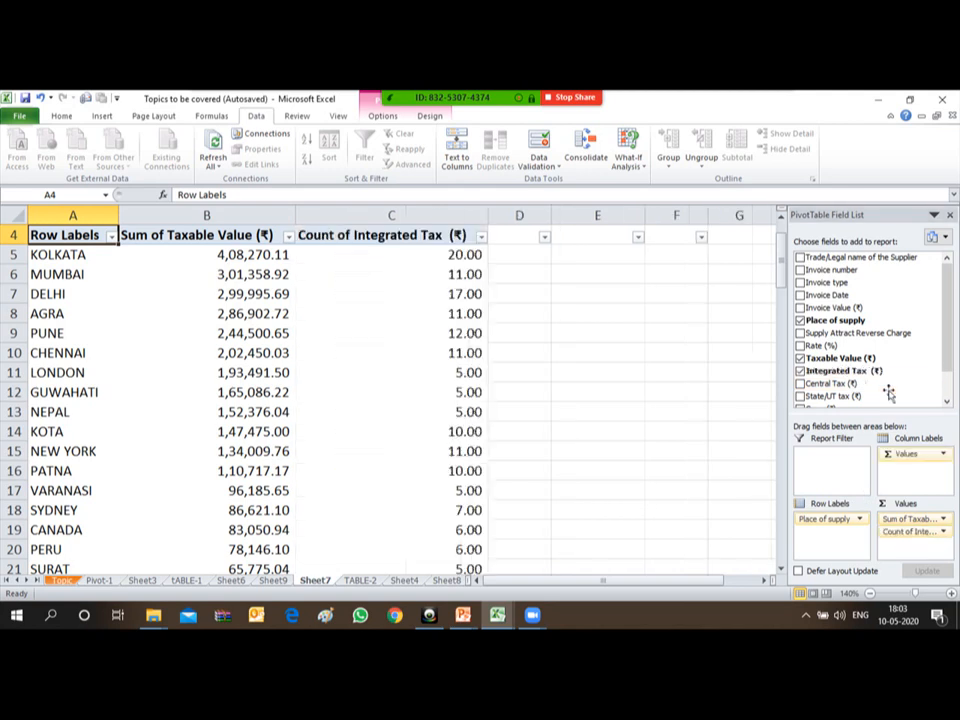
left_click_drag(812, 384, 911, 553)
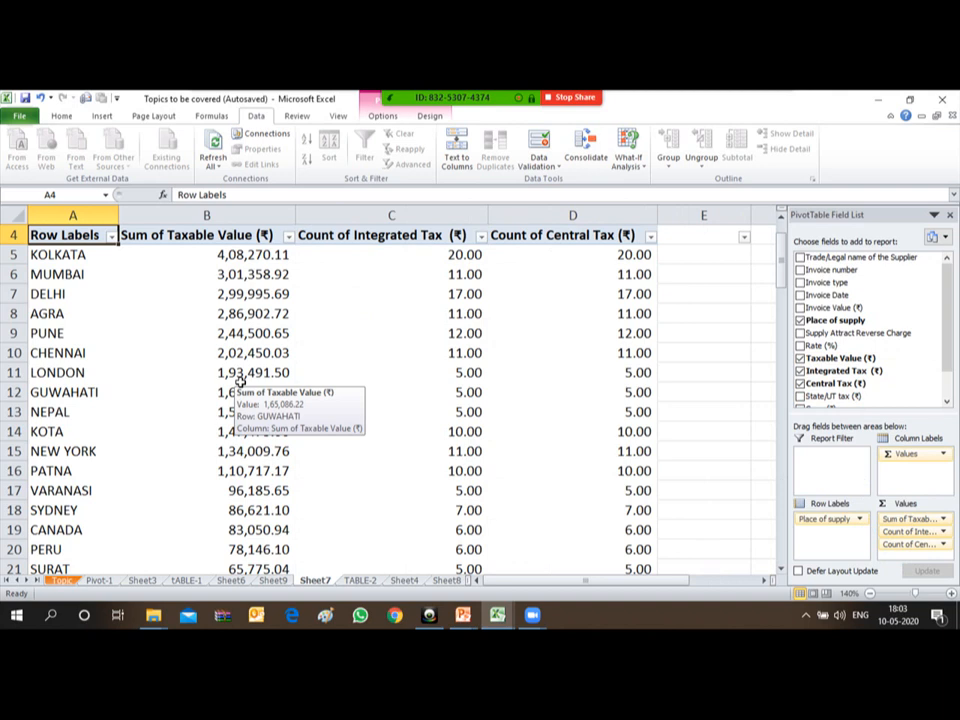
- Check the sorting topic on the Topic sheet, and sort Sheet7's place of supply row labels from Z to A
left_click(62, 580)
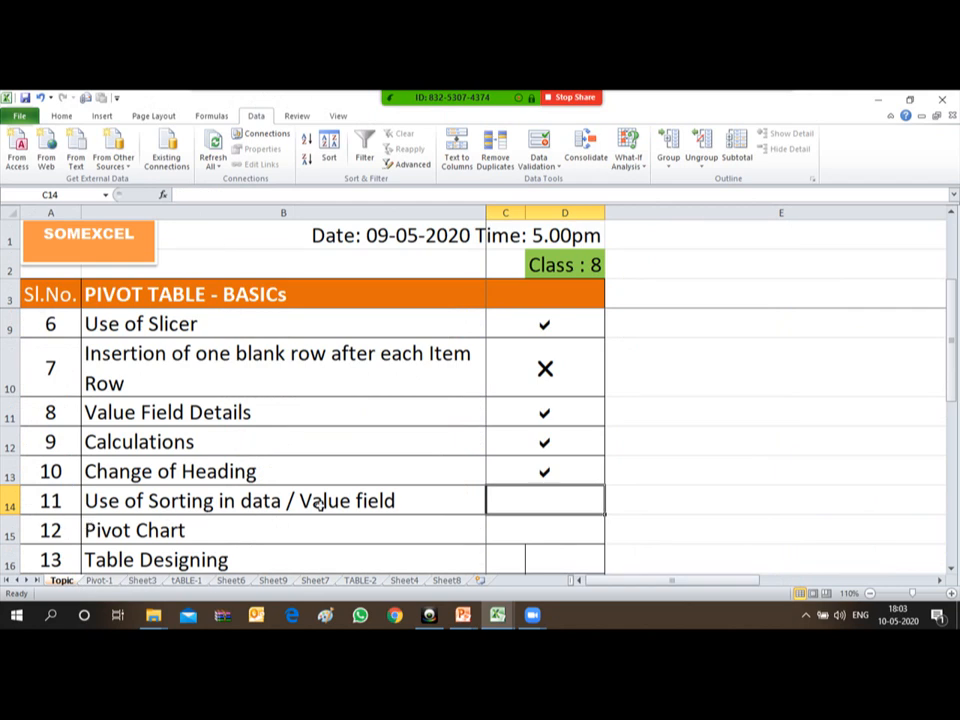
left_click(317, 582)
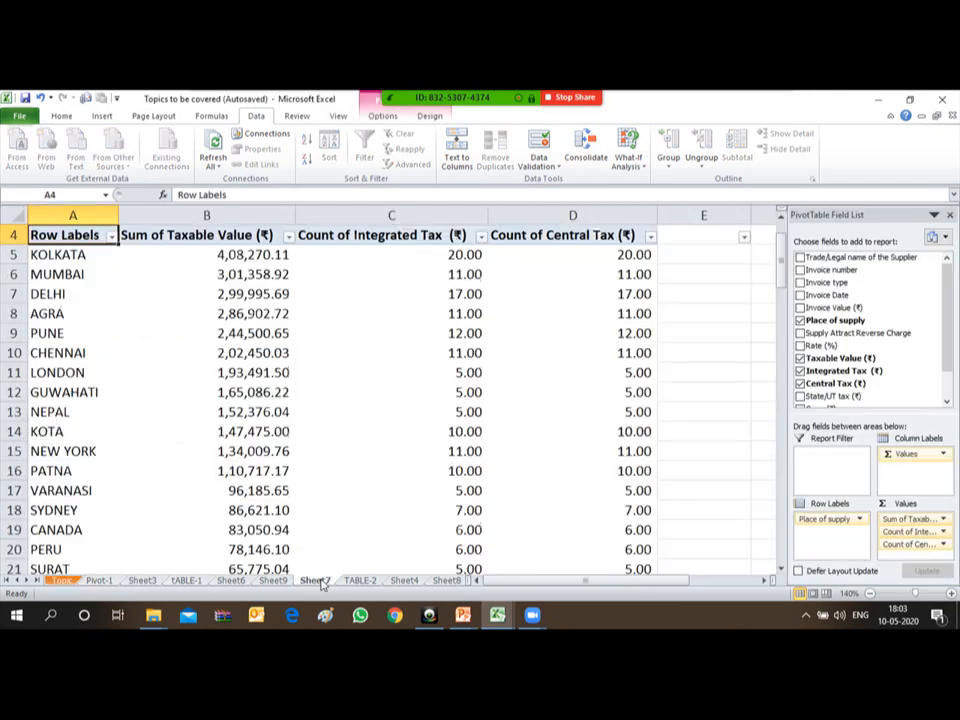
left_click(111, 236)
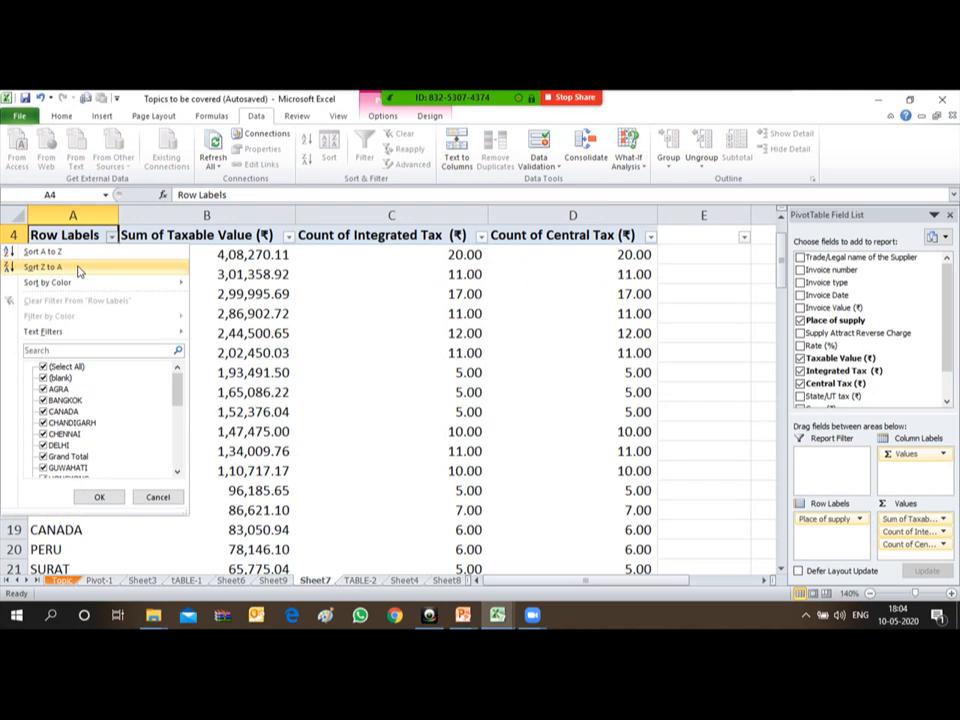
left_click(78, 268)
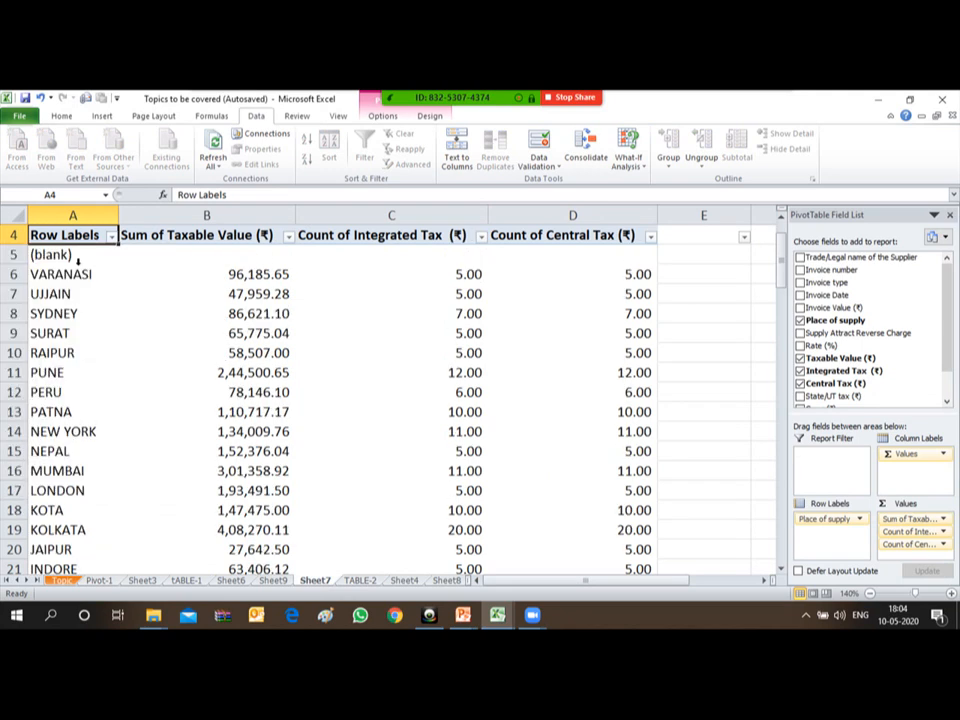
- Examine the order of the sorted place of supply labels from the first row down past the Grand Total
left_click(78, 256)
key("Down")
key("Down")
key("Down")
key("Up")
key("Up")
key("Up")
key("Down")
key("Down")
key("Down")
key("Down")
key("Down")
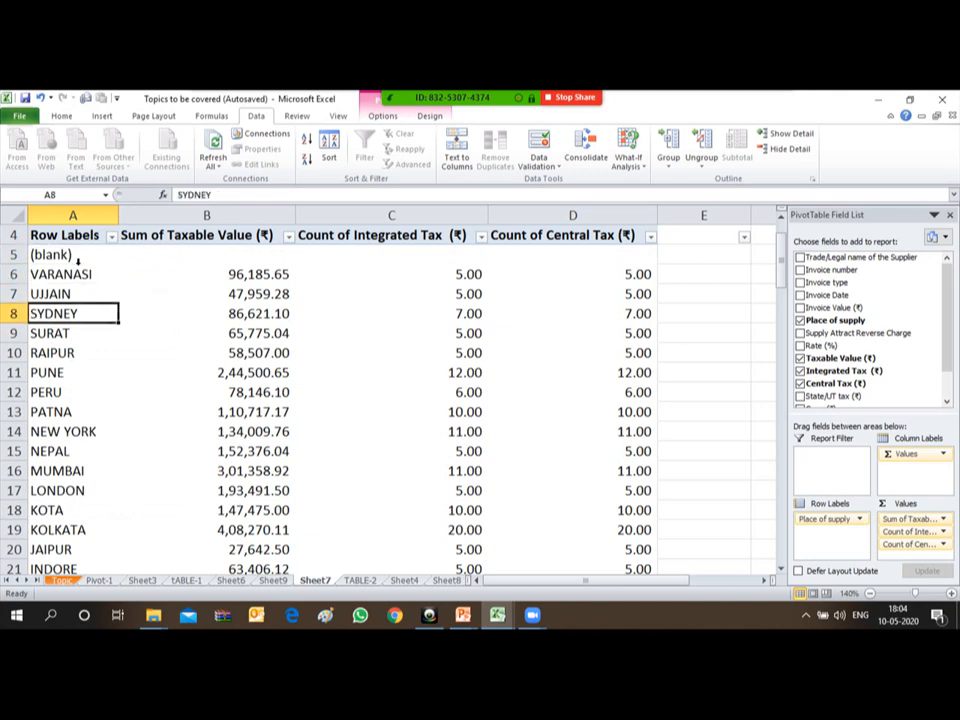
key("Up")
key("Up")
key("Up")
key("Up")
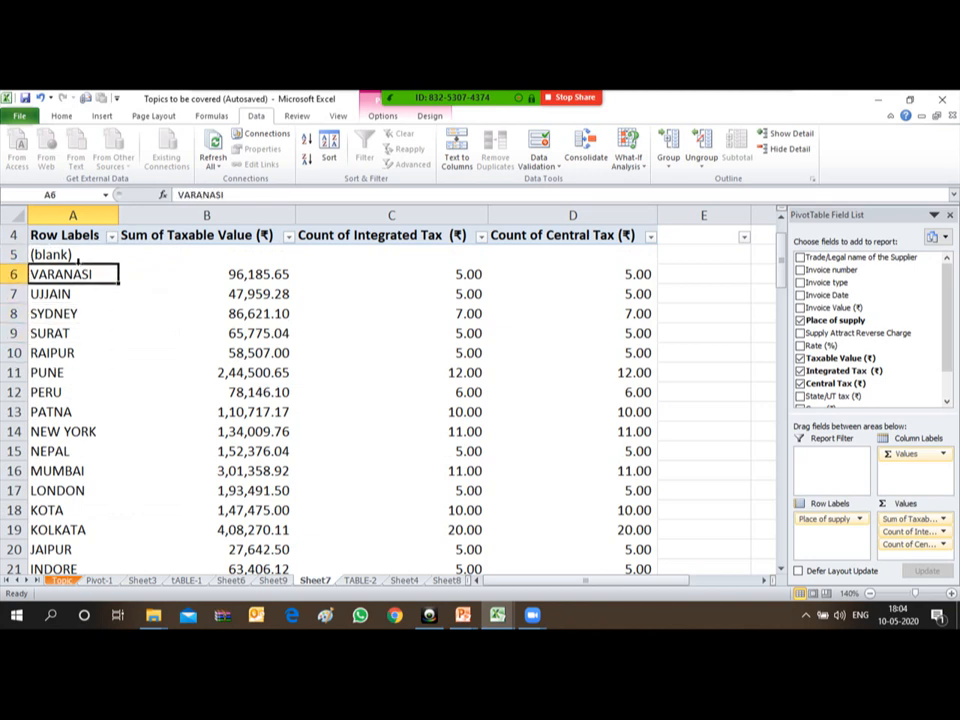
key("Down")
key("Down")
key("Down")
key("Down")
key("Down")
key("Down")
key("Down")
key("Down")
key("Down")
key("Down")
key("Down")
key("Down")
key("Down")
key("Down")
key("Down")
key("Down")
key("Down")
key("Down")
key("Down")
key("Down")
key("Down")
key("Down")
key("Down")
key("Down")
key("Down")
key("Down")
key("Down")
key("Down")
key("Down")
key("Down")
key("Down")
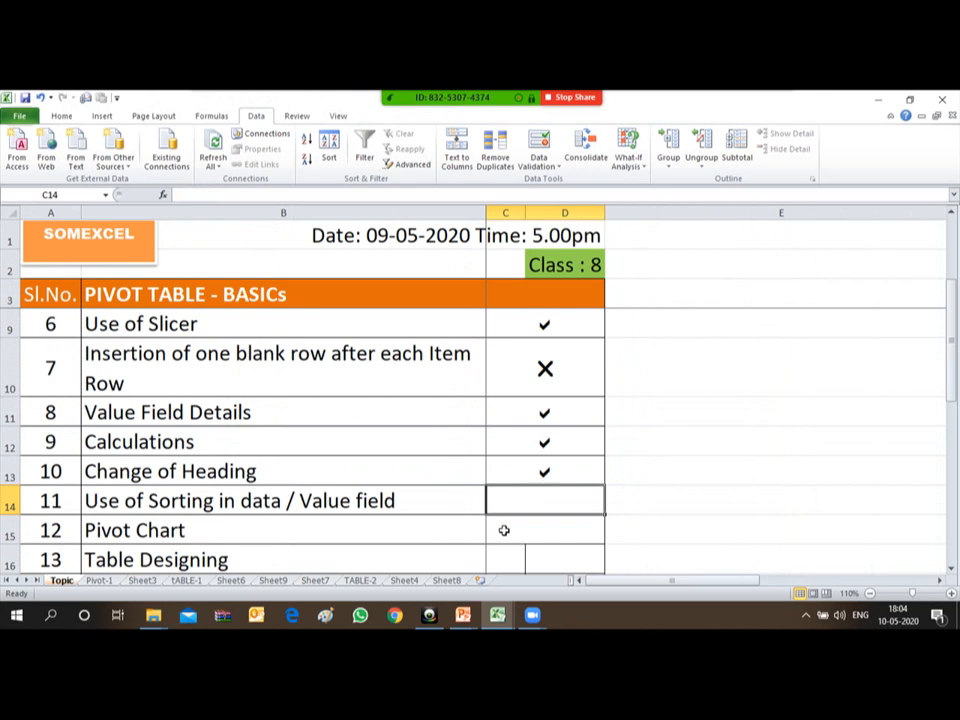
- Enter P as a tick for "Use of Sorting in data / Value field" on the Topic sheet checklist
type("P")
key("Return")
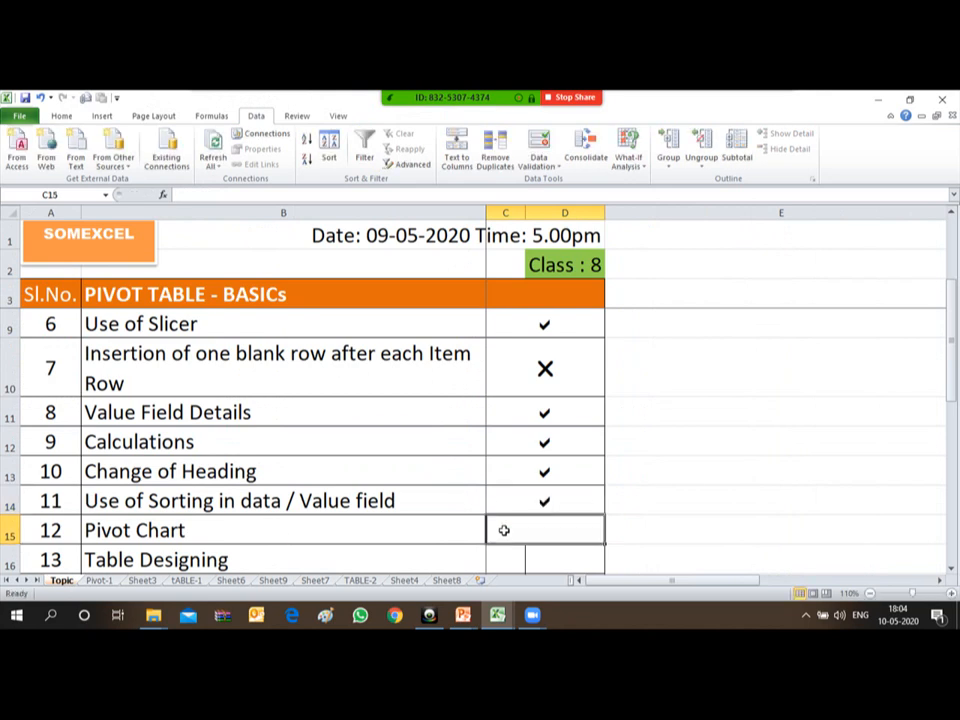
- Review the checklist topics that follow sorting, starting from Pivot Chart and Table Designing
key("Down")
key("Down")
key("Down")
key("Down")
key("Down")
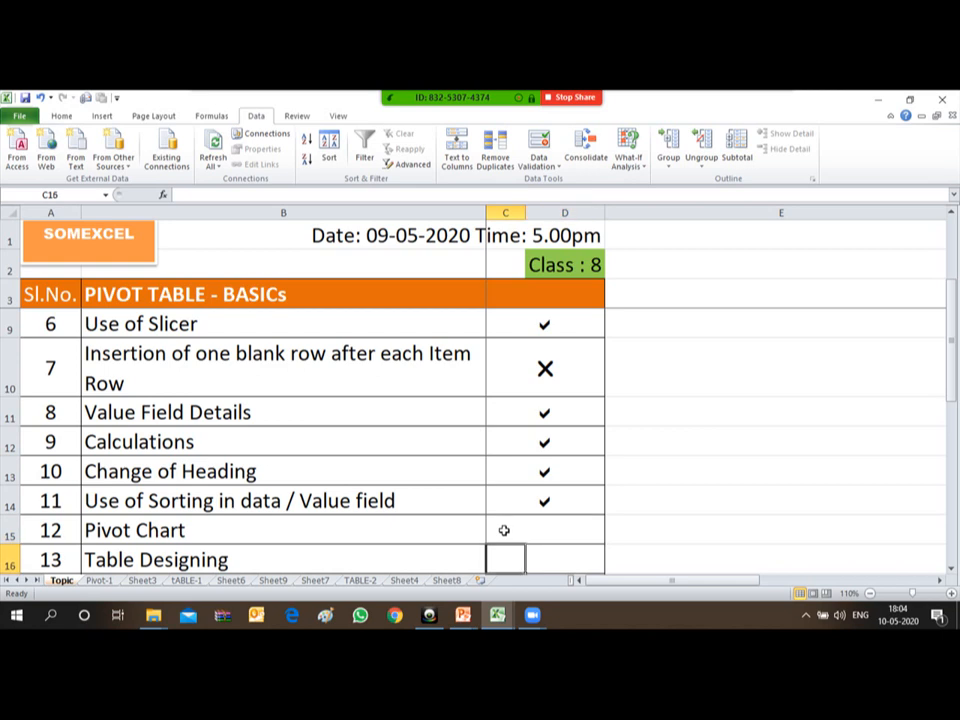
key("Up")
key("Up")
key("Up")
key("Up")
key("Up")
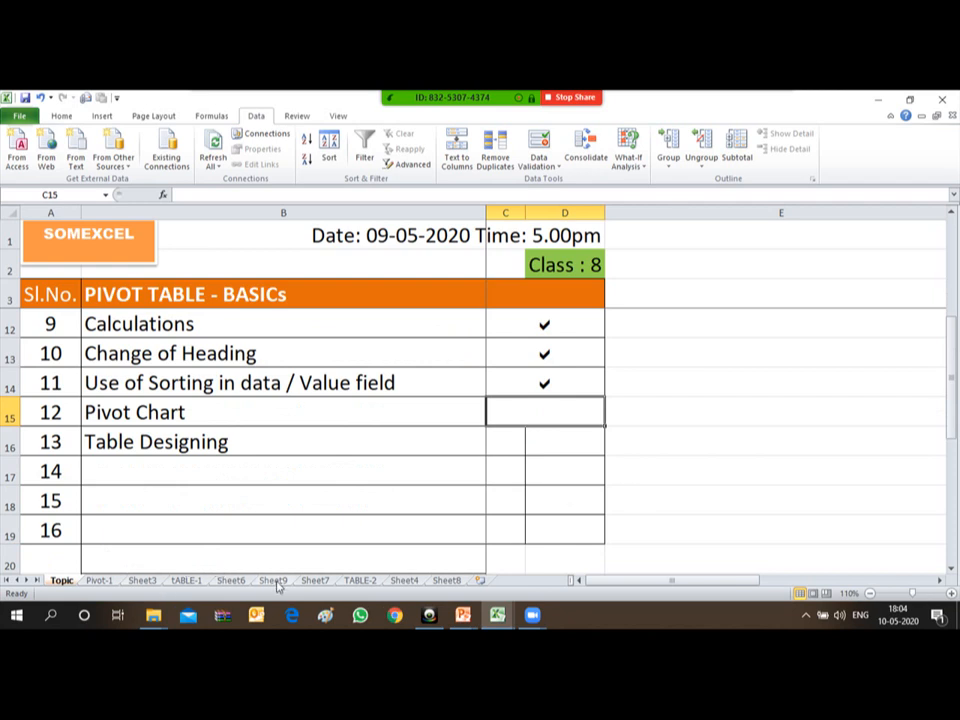
- Return to the start of the pivot table on Sheet7 and select the VARANASI row label
left_click(315, 581)
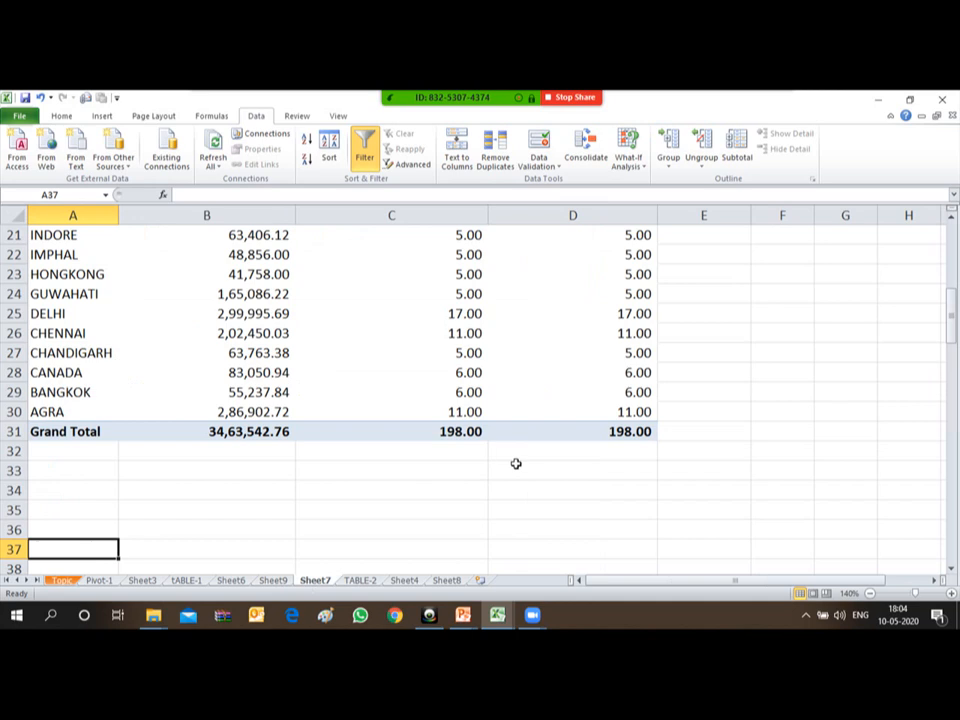
key("ctrl+Up")
key("ctrl+Up")
key("ctrl+Up")
key("Down")
key("Down")
key("Down")
key("Down")
key("Down")
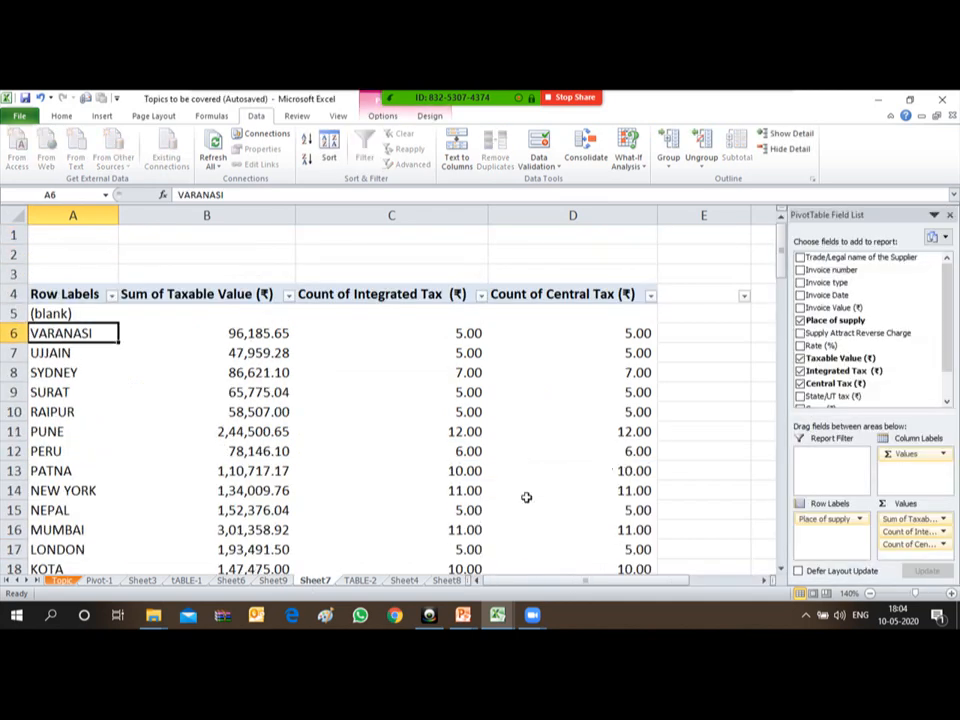
left_click(950, 215)
left_click(529, 465)
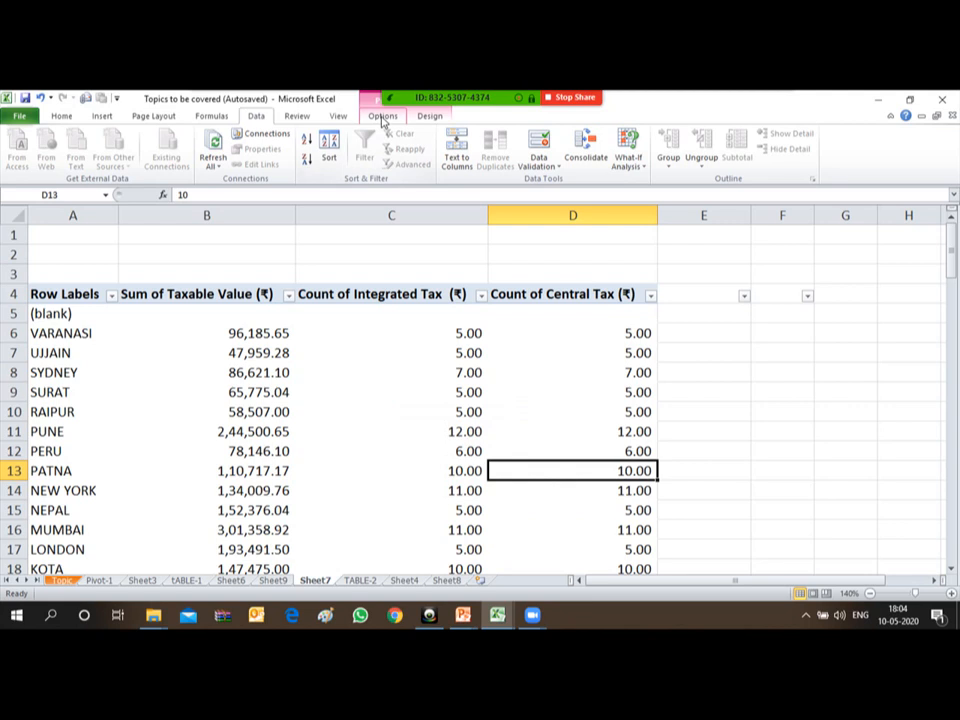
left_click(383, 116)
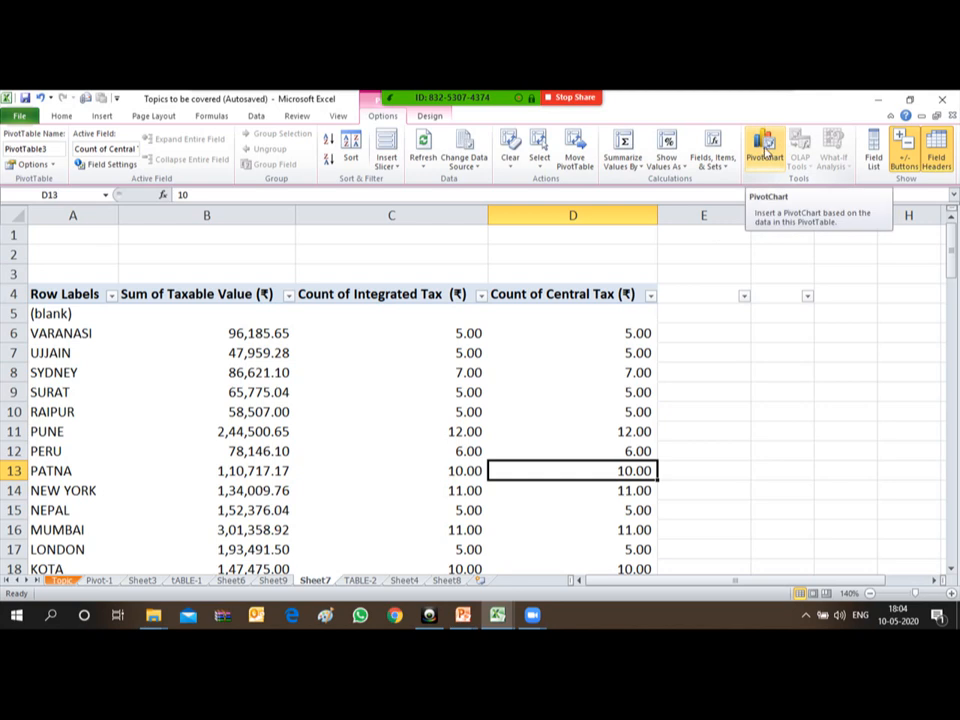
left_click(444, 390)
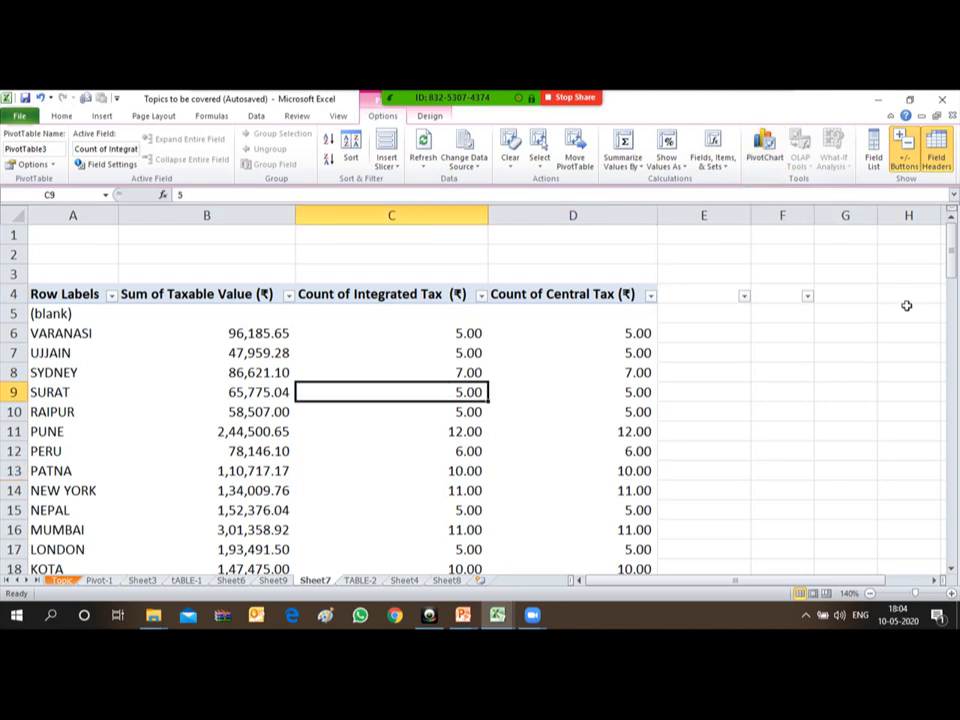
right_click(411, 430)
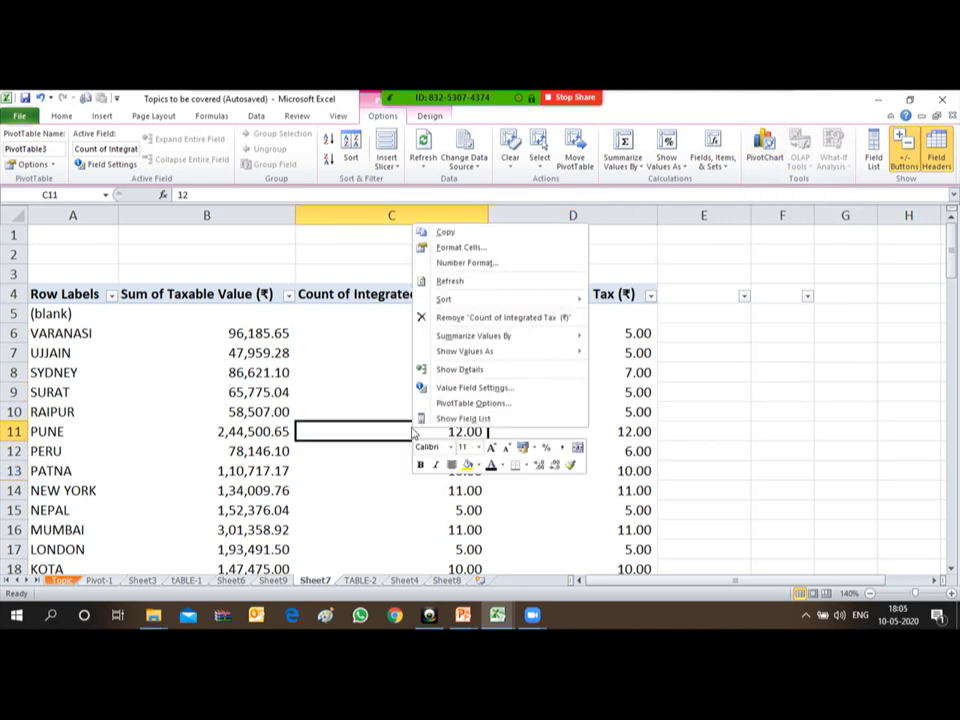
left_click(446, 419)
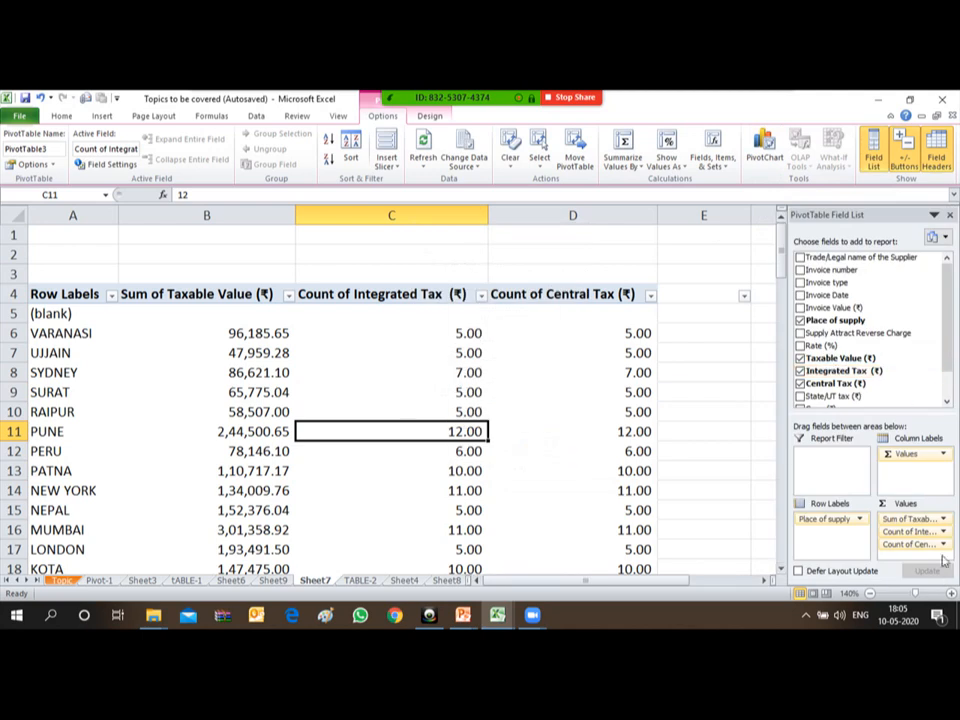
- Reduce the pivot table to Rate (%) as row labels and Taxable Value (₹) as values, removing the tax and place of supply fields
left_click_drag(920, 548, 770, 425)
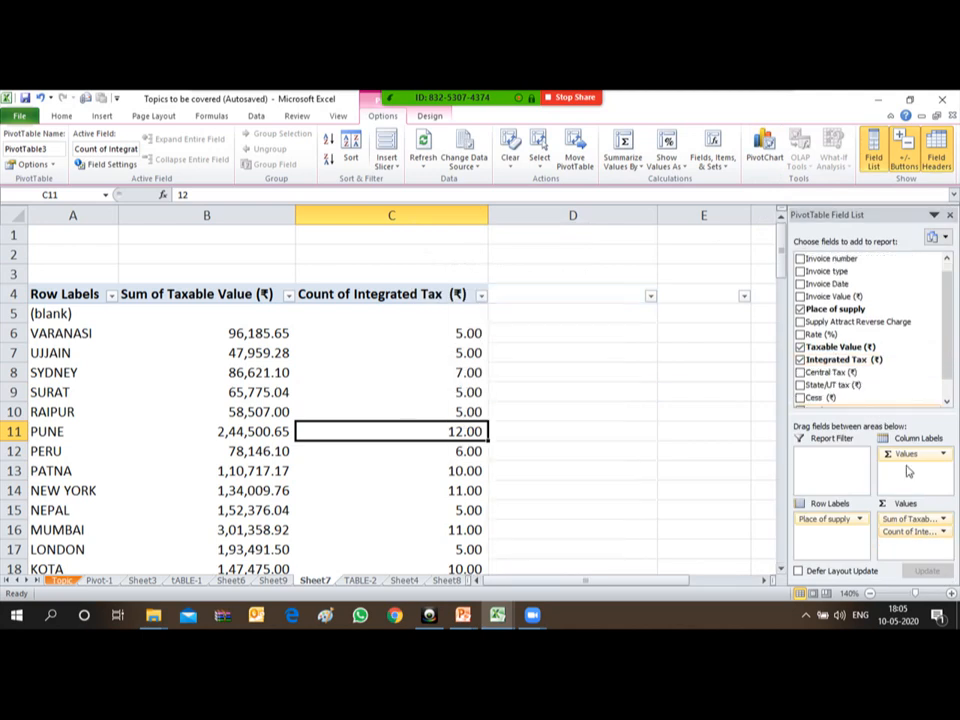
left_click_drag(917, 531, 896, 386)
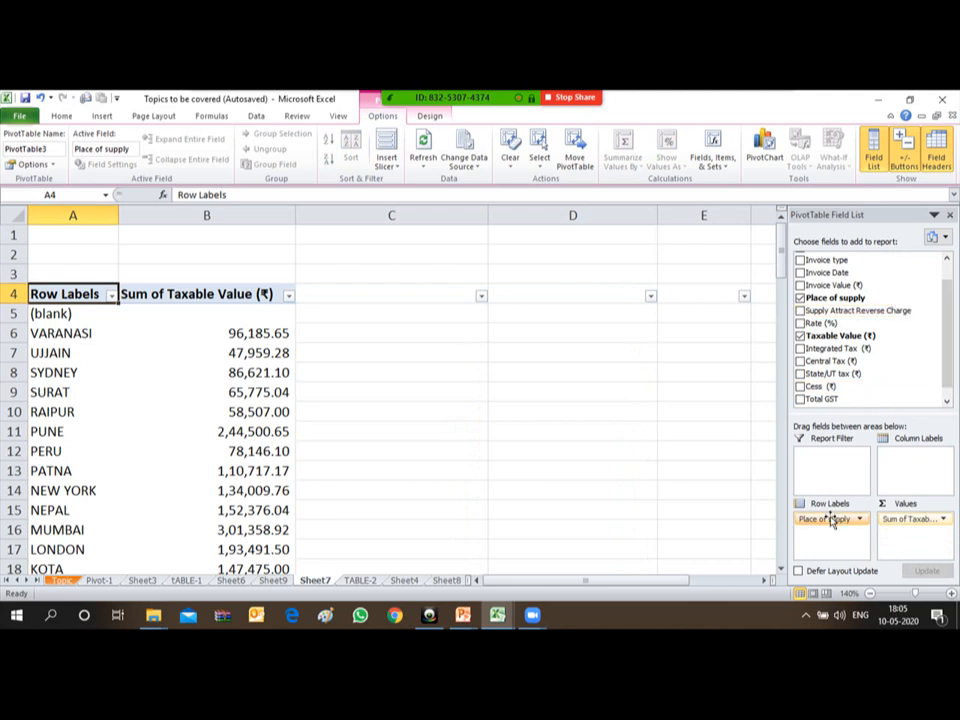
left_click_drag(843, 372, 838, 538)
left_click(362, 371)
key("Left")
key("Up")
key("Up")
key("Left")
key("Right")
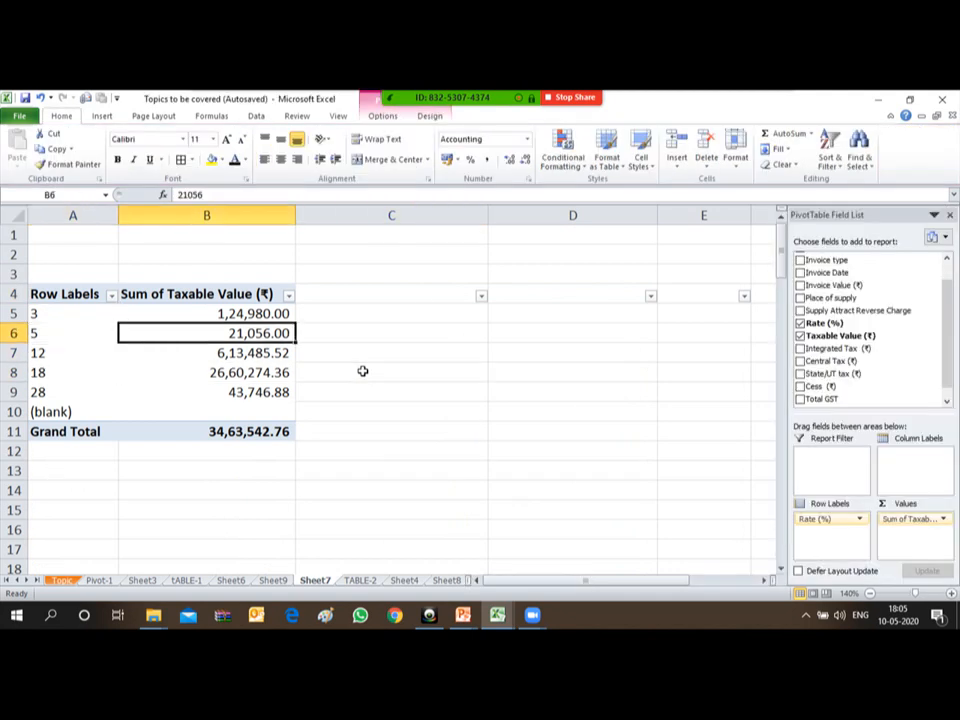
- Insert a 100% stacked column PivotChart of taxable value by rate and place it beside the pivot table
left_click(383, 117)
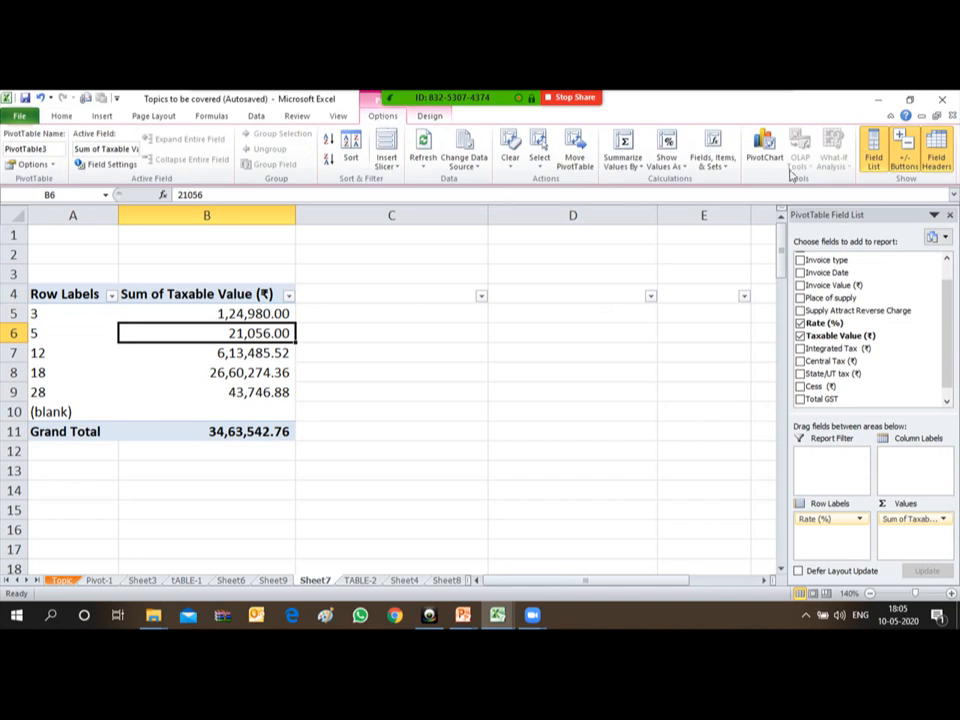
left_click(765, 150)
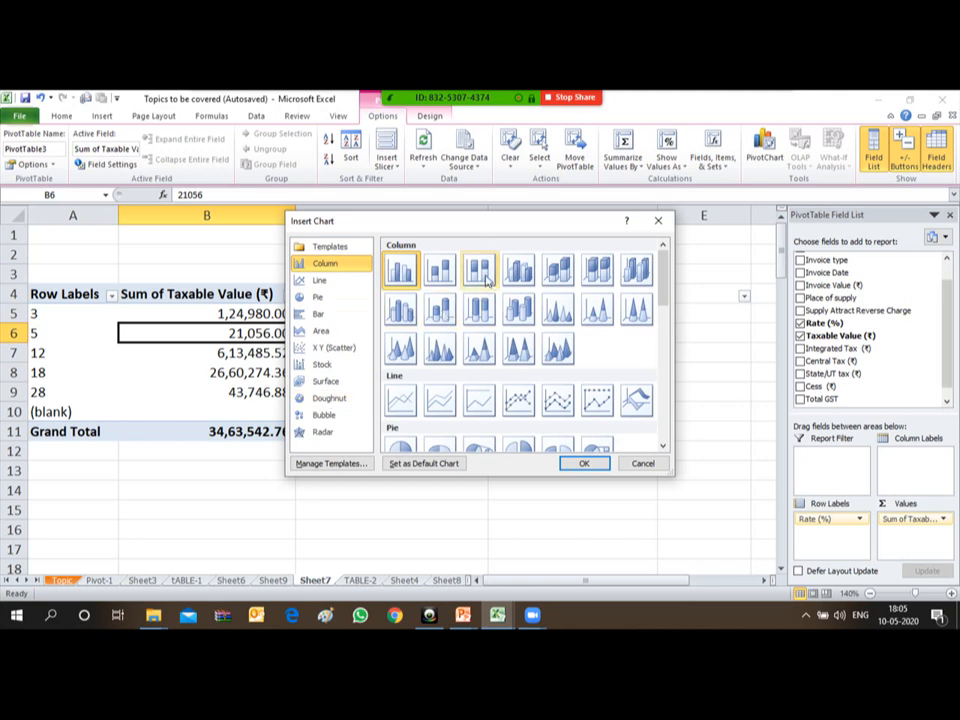
left_click(588, 463)
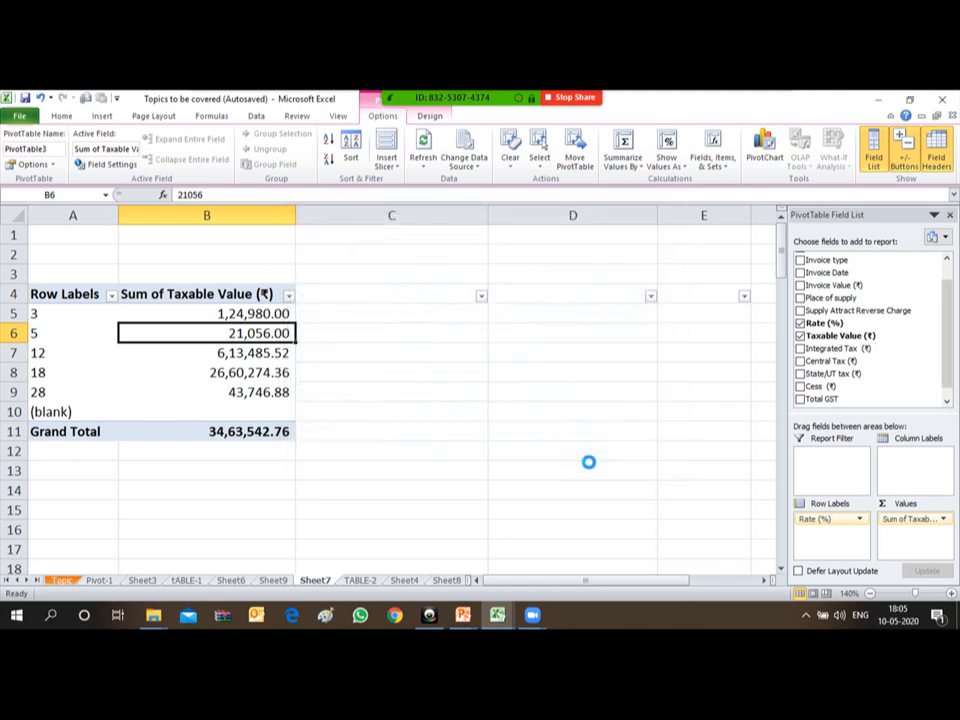
left_click_drag(404, 274, 570, 259)
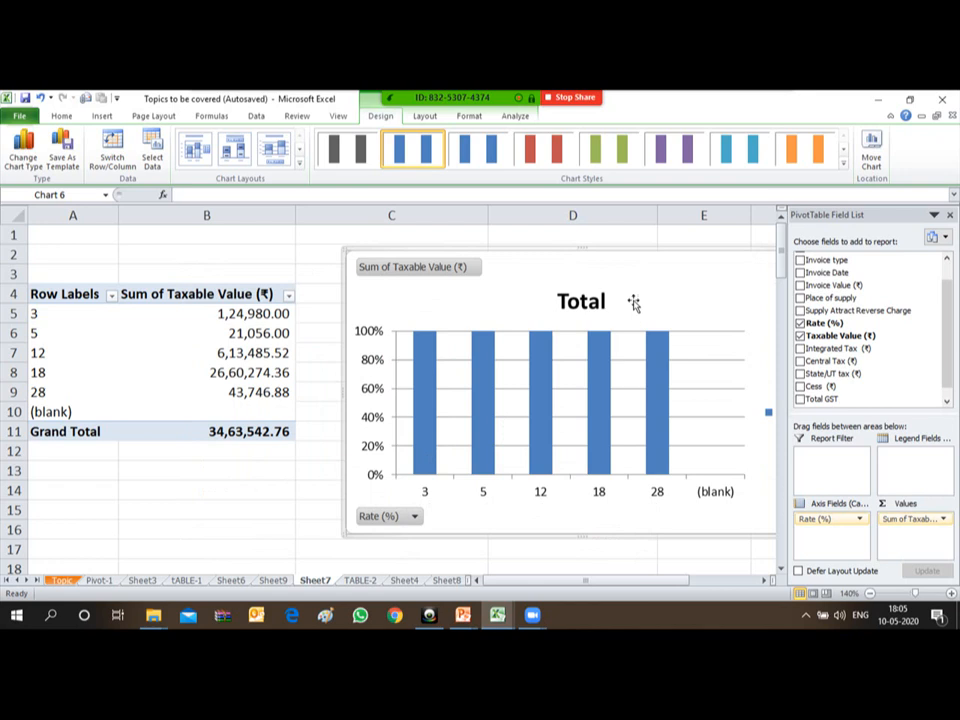
- Try the red chart style on the PivotChart and apply the green one
left_click(543, 152)
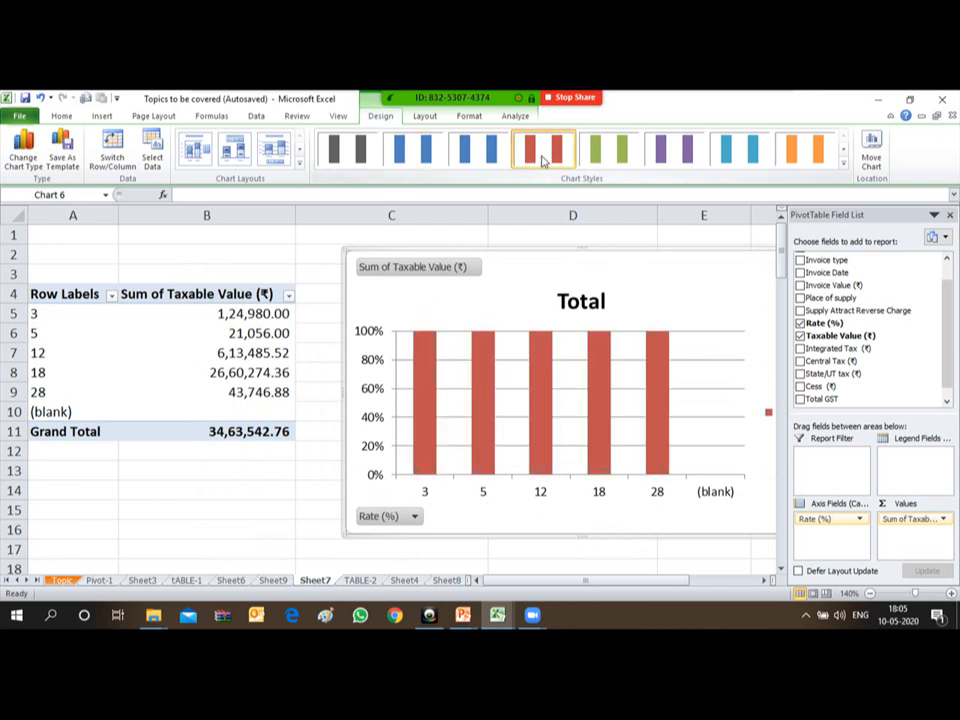
left_click(609, 150)
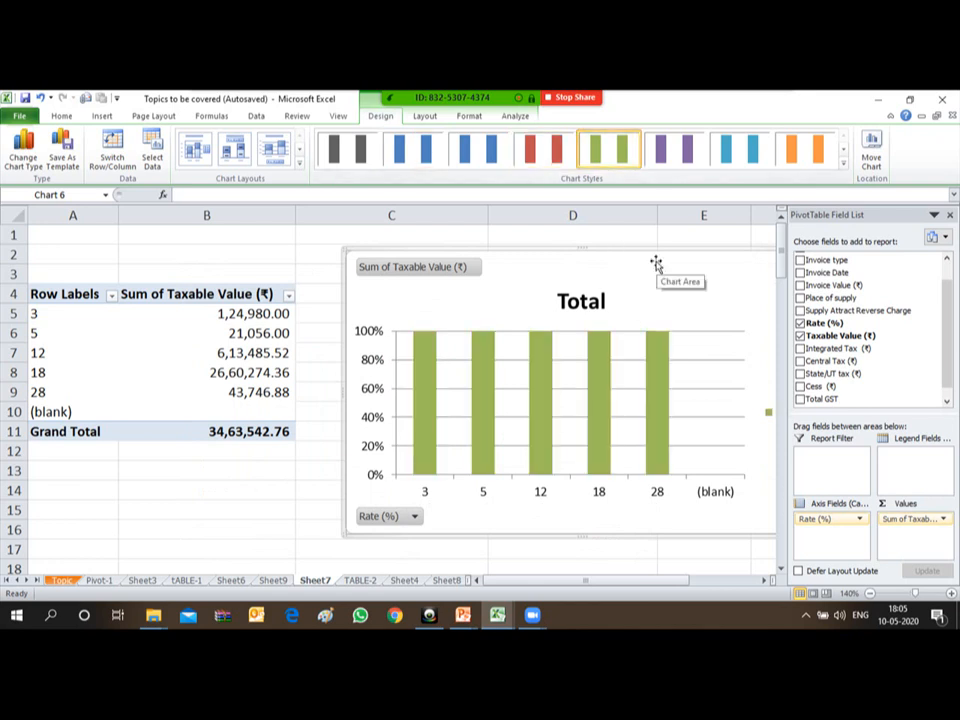
- Delete the green 100% stacked column PivotChart from Sheet7
left_click_drag(632, 246, 600, 318)
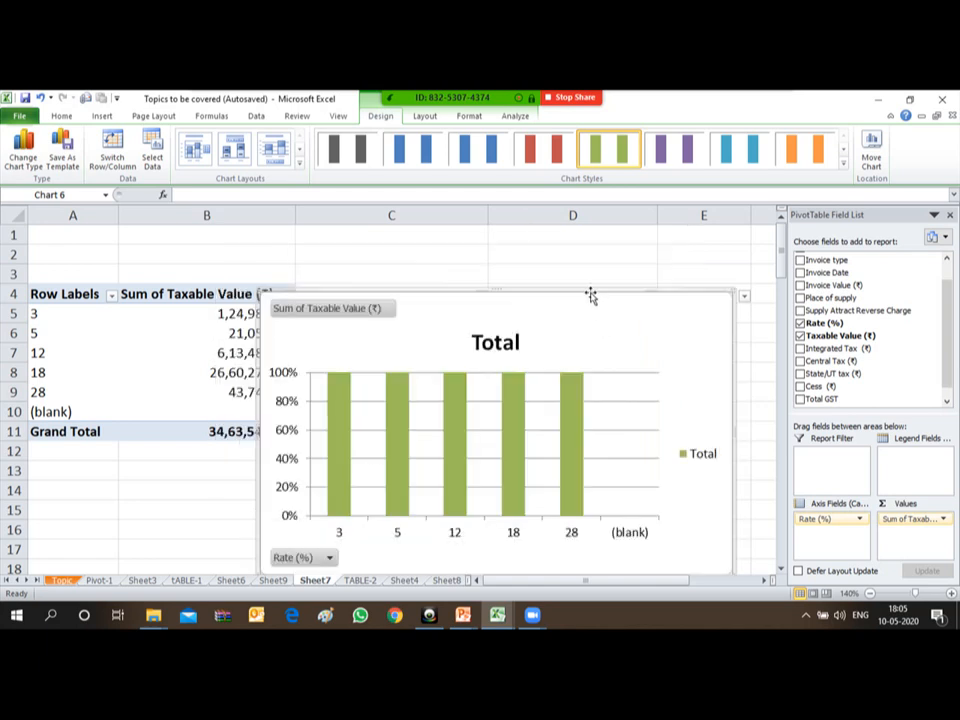
key("Delete")
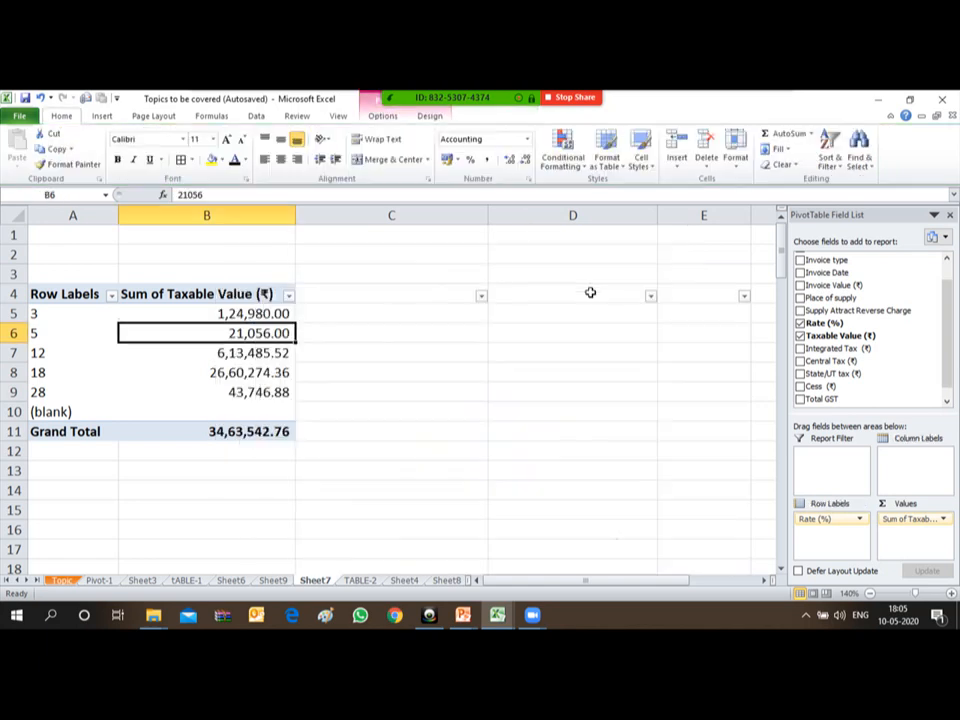
- Insert a stacked line PivotChart of taxable value by rate and delete it again
left_click(382, 116)
left_click(766, 158)
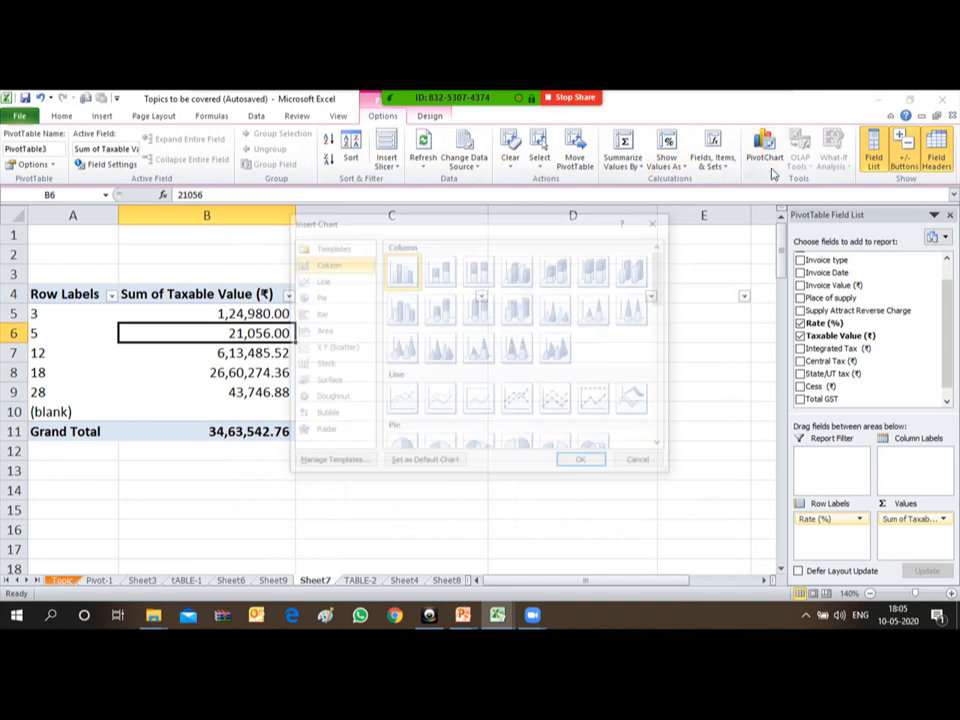
left_click(445, 402)
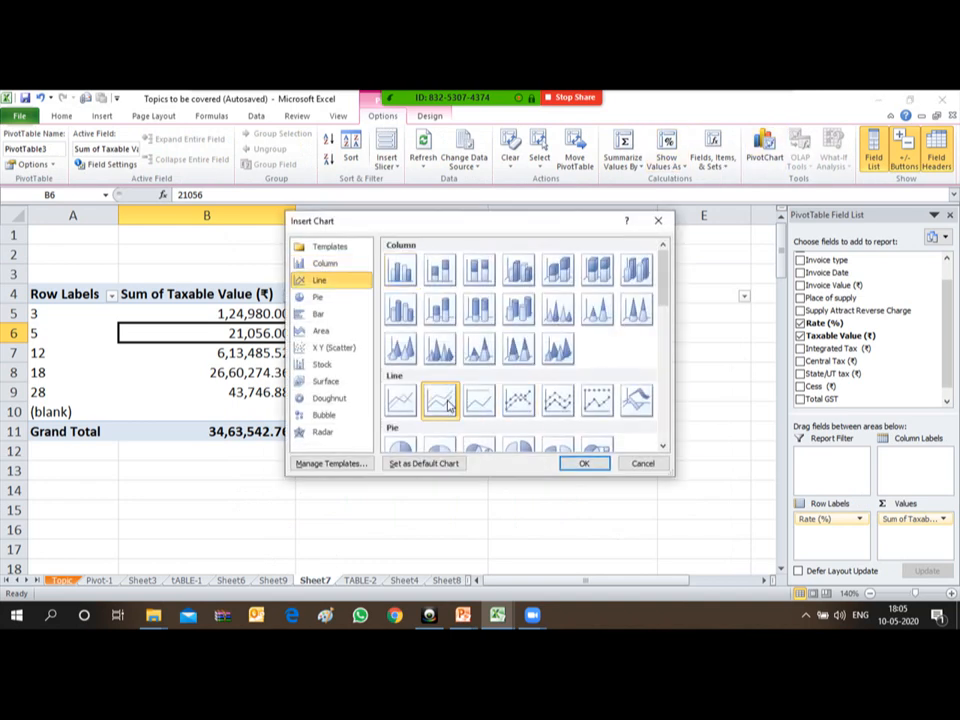
left_click(584, 463)
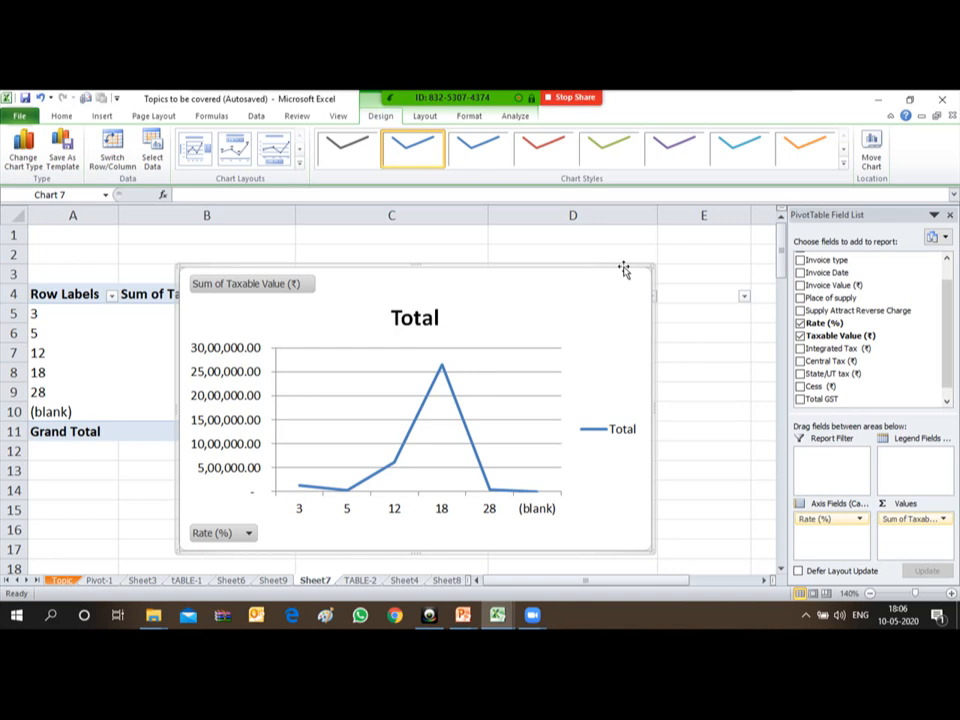
key("Delete")
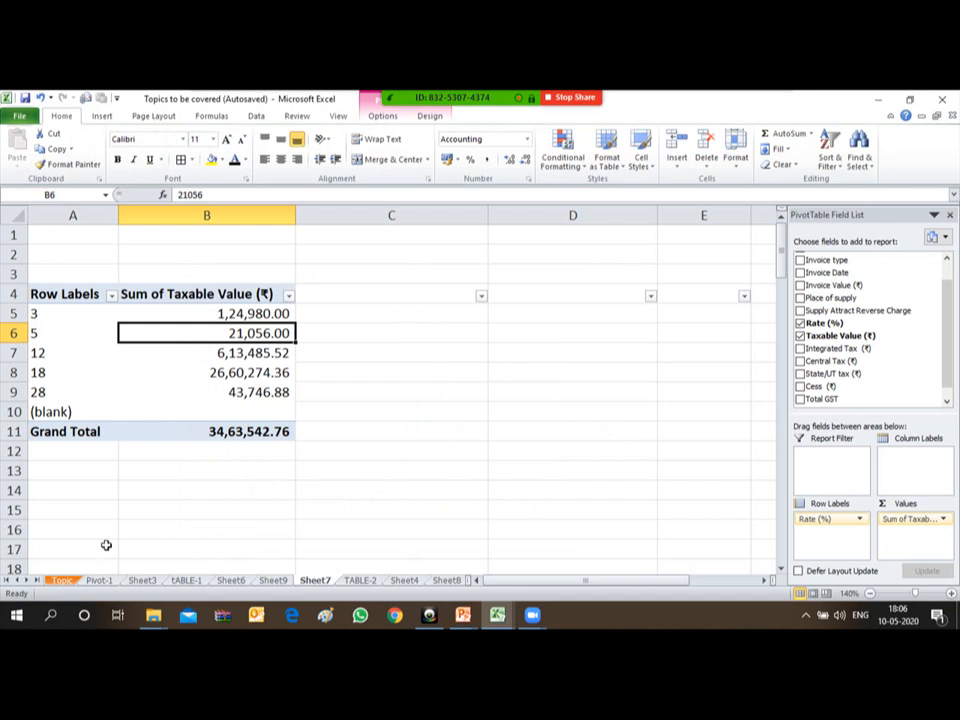
- On the Topic sheet, mark Pivot Chart as covered with an "a" tick in C15 and copy the tick to Table Designing
left_click(61, 580)
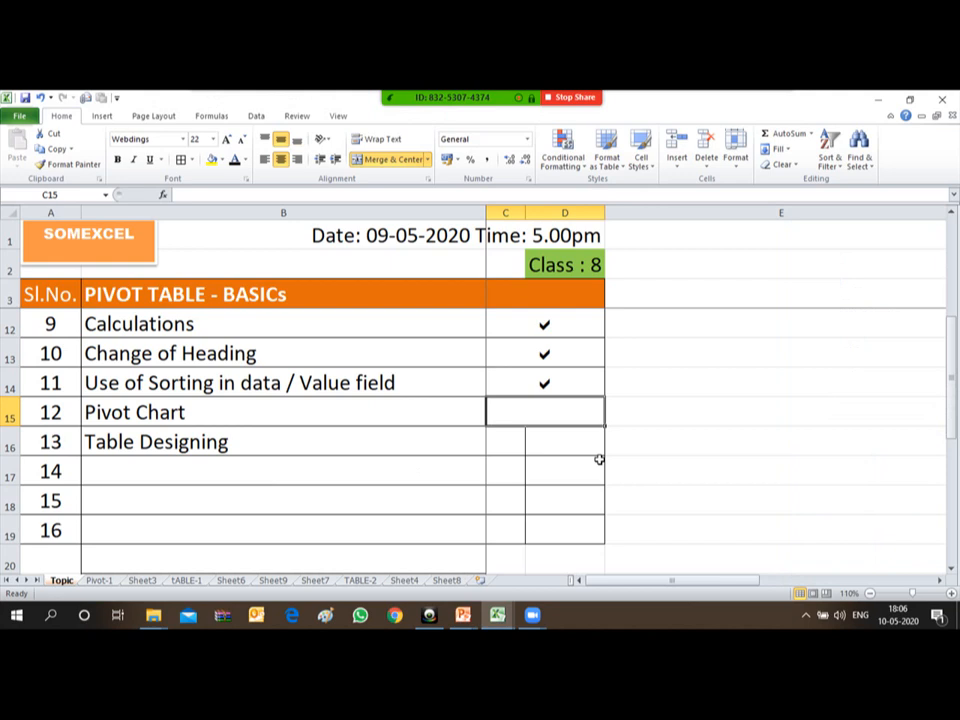
type("a")
key("Return")
key("Up")
key("ctrl+c")
key("Down")
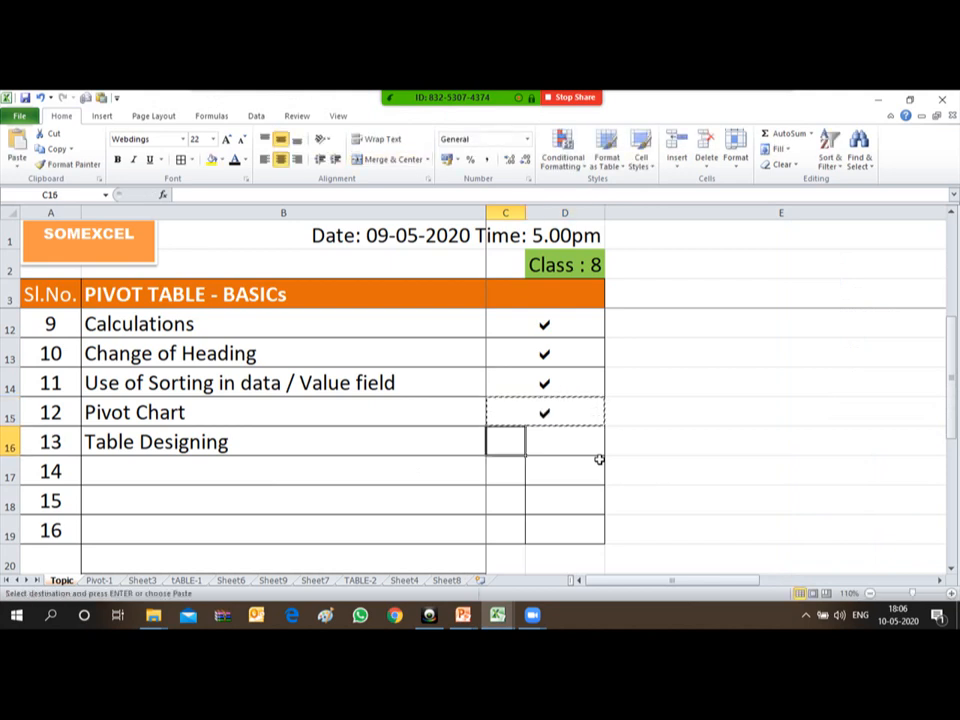
key("Return")
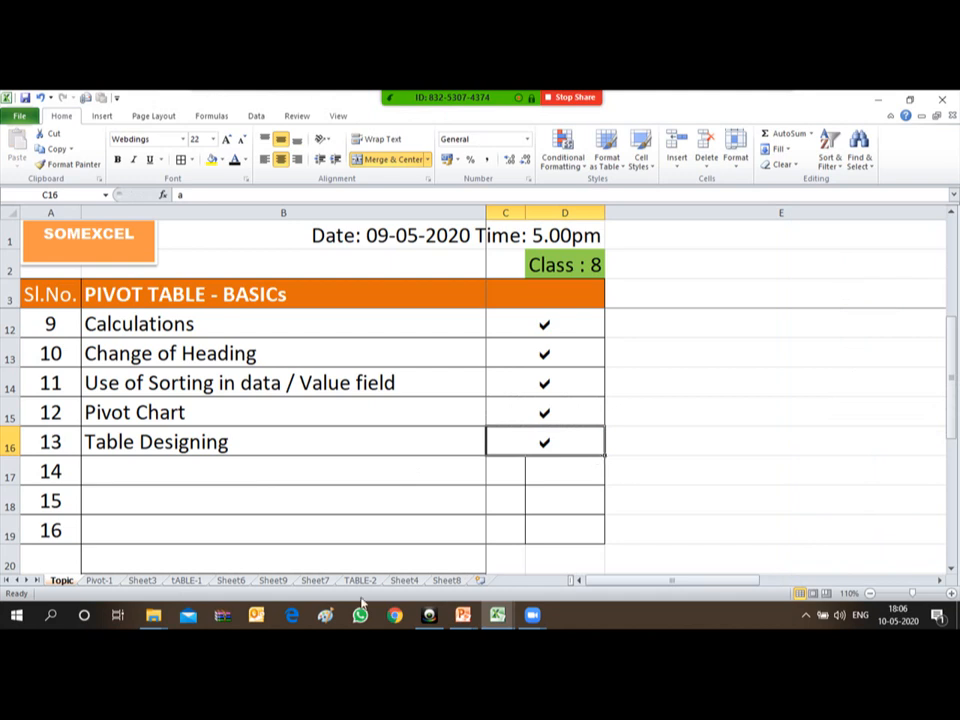
- In the Sheet7 pivot table, replace Rate (%) with Place of supply as row labels and add Total GST to the values
left_click(315, 581)
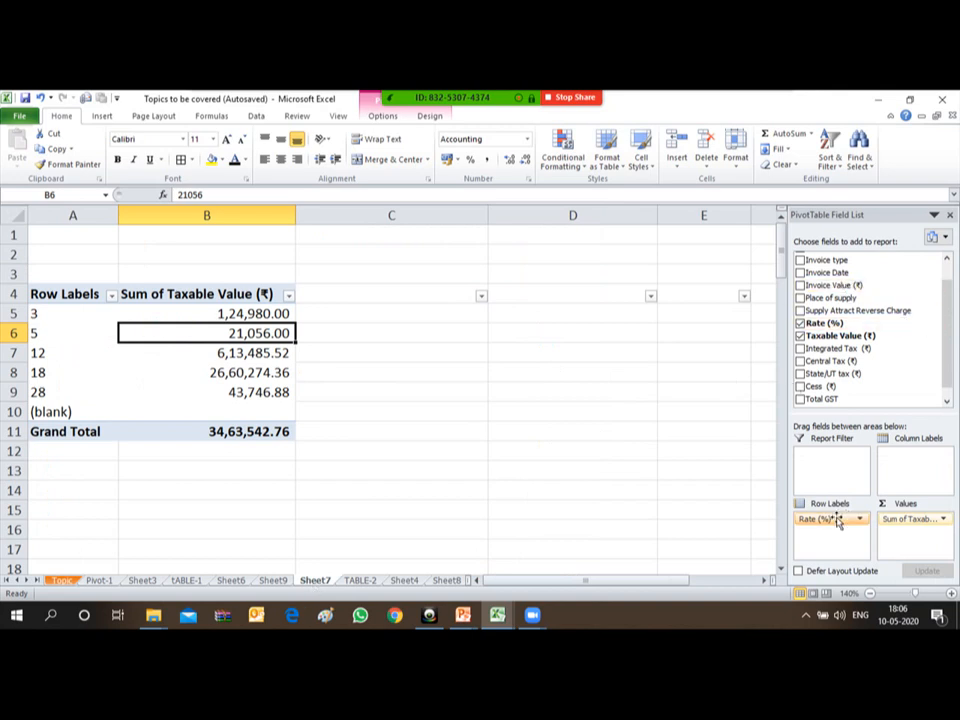
left_click_drag(836, 521, 874, 332)
left_click_drag(825, 298, 820, 530)
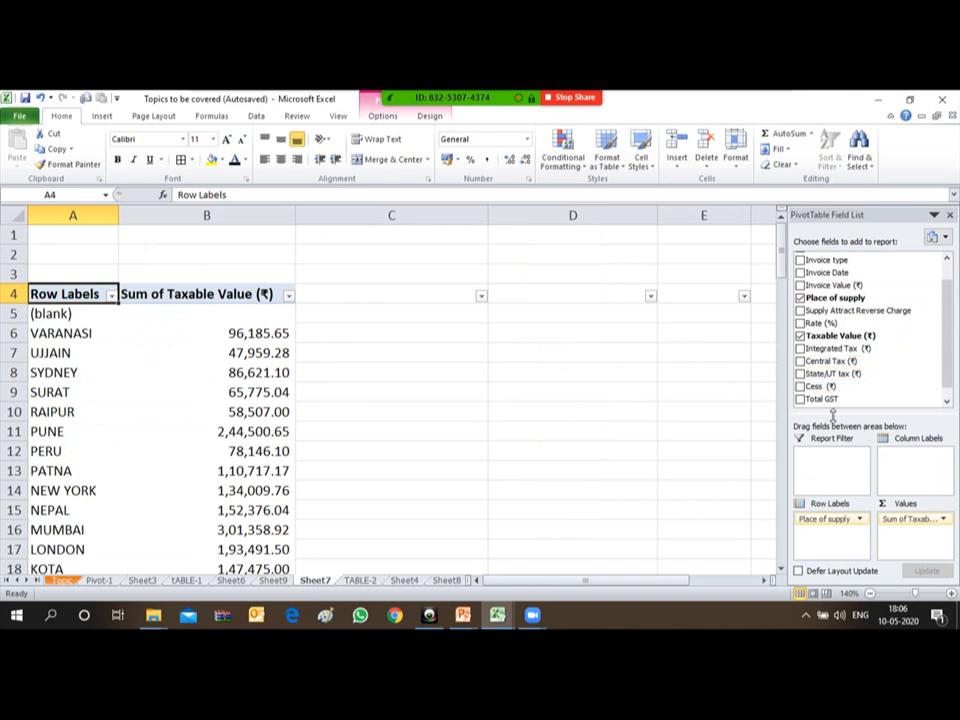
left_click_drag(836, 399, 900, 545)
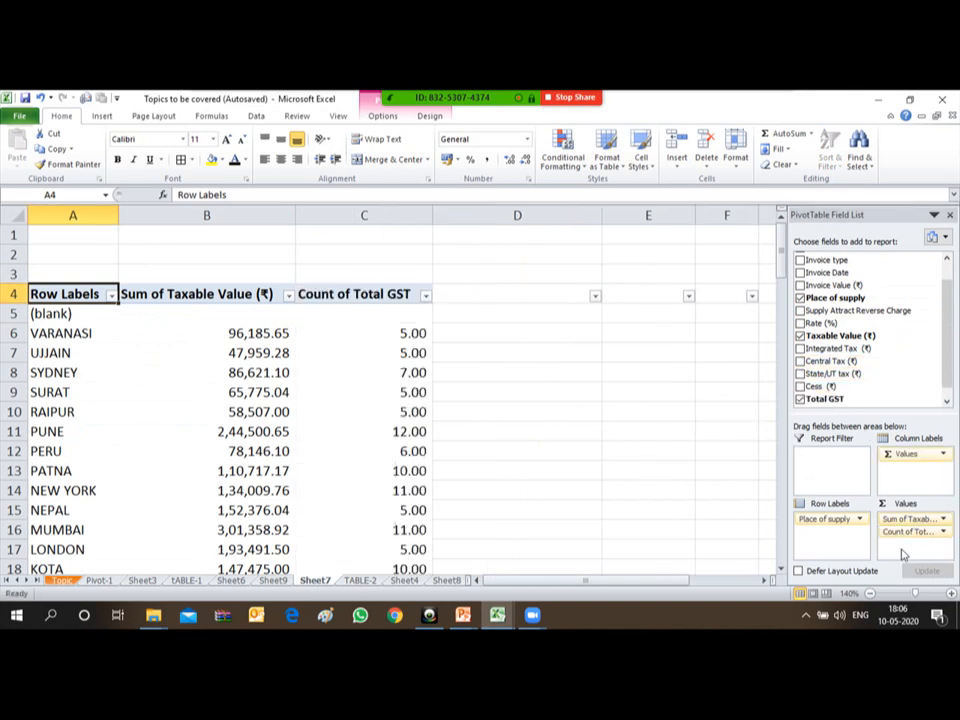
- Summarize the Total GST value field by Sum instead of Count
left_click(678, 405)
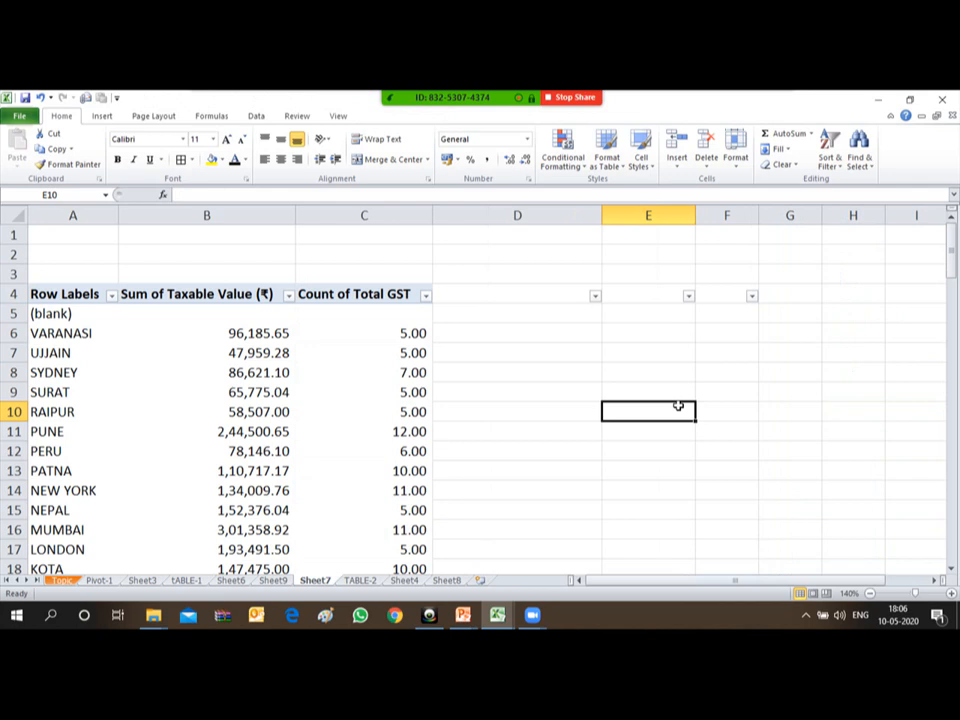
key("Left")
key("Left")
key("Left")
left_click(393, 390)
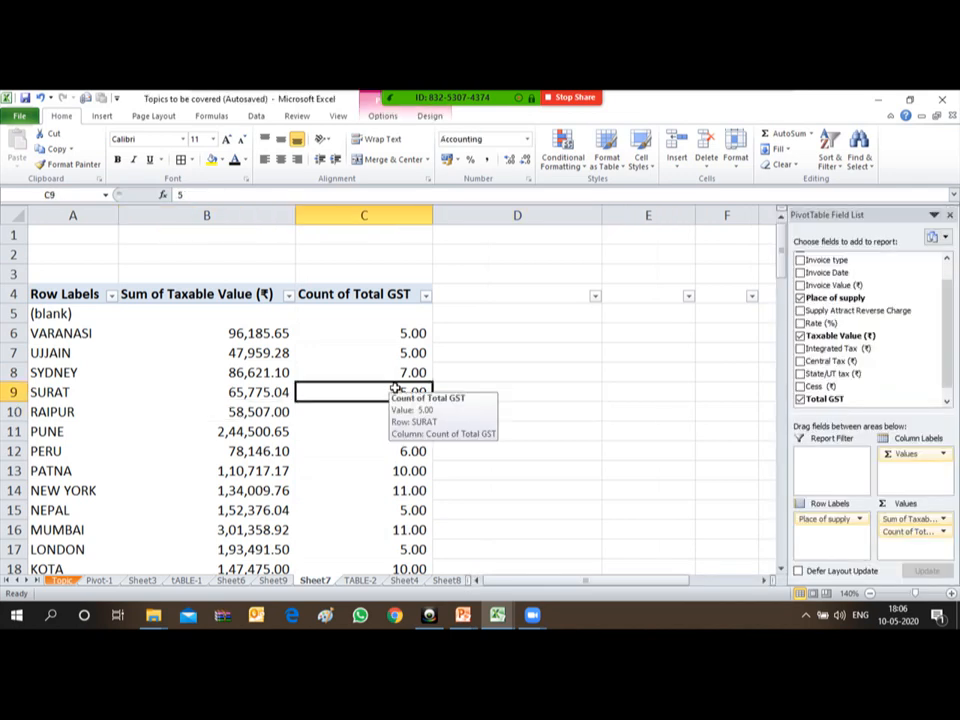
right_click(396, 391)
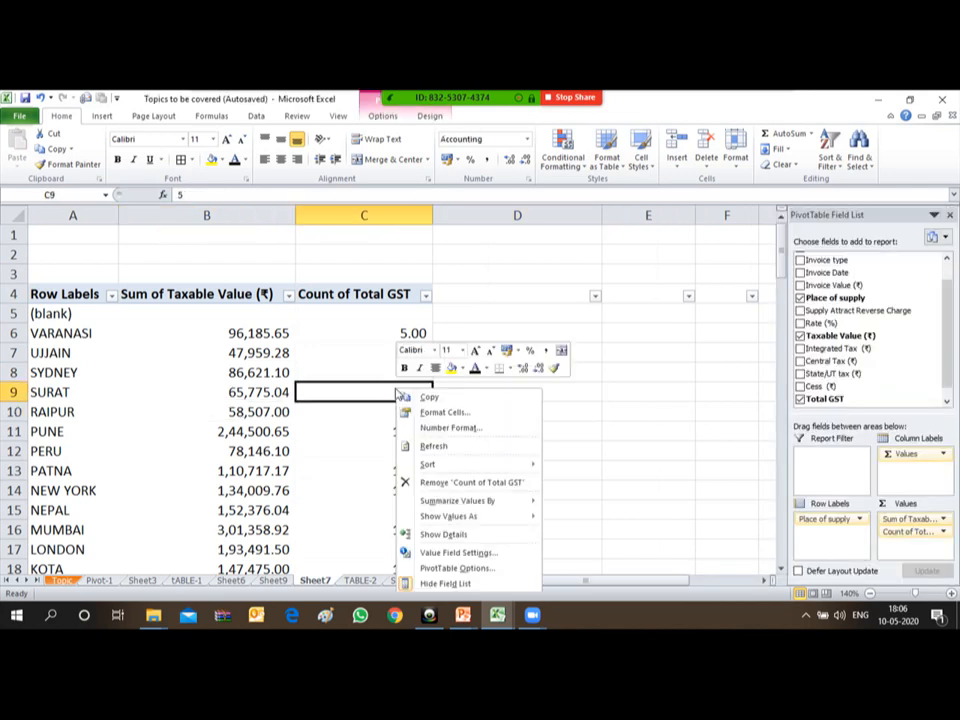
left_click(440, 552)
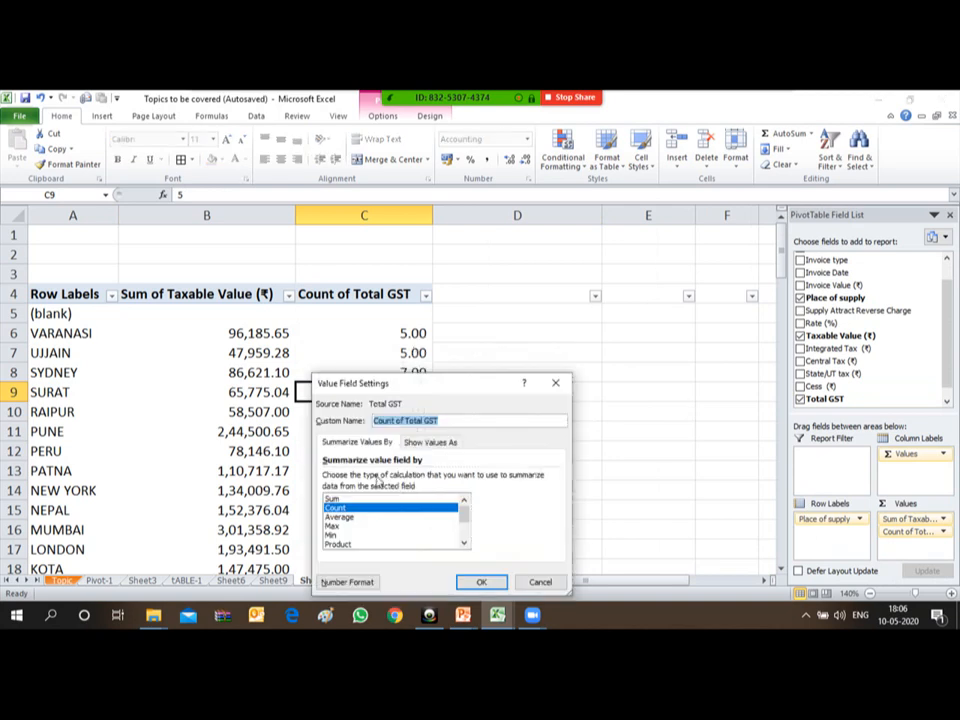
left_click(338, 498)
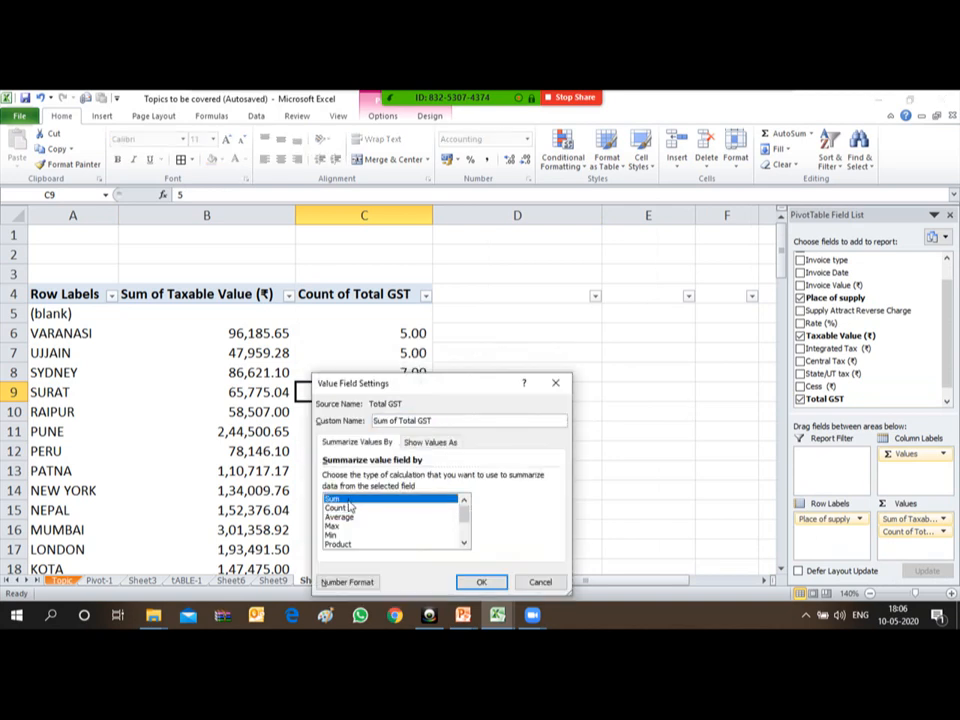
left_click(481, 582)
- Sort the pivot table's place of supply row labels from A to Z
left_click(542, 355)
key("Left")
key("Left")
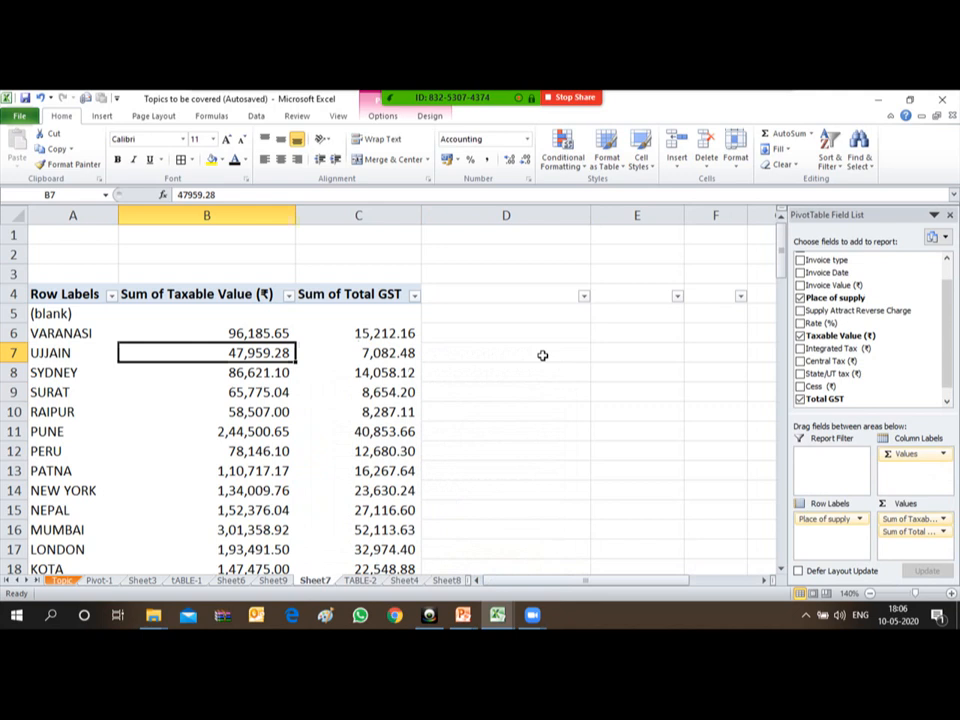
left_click(111, 294)
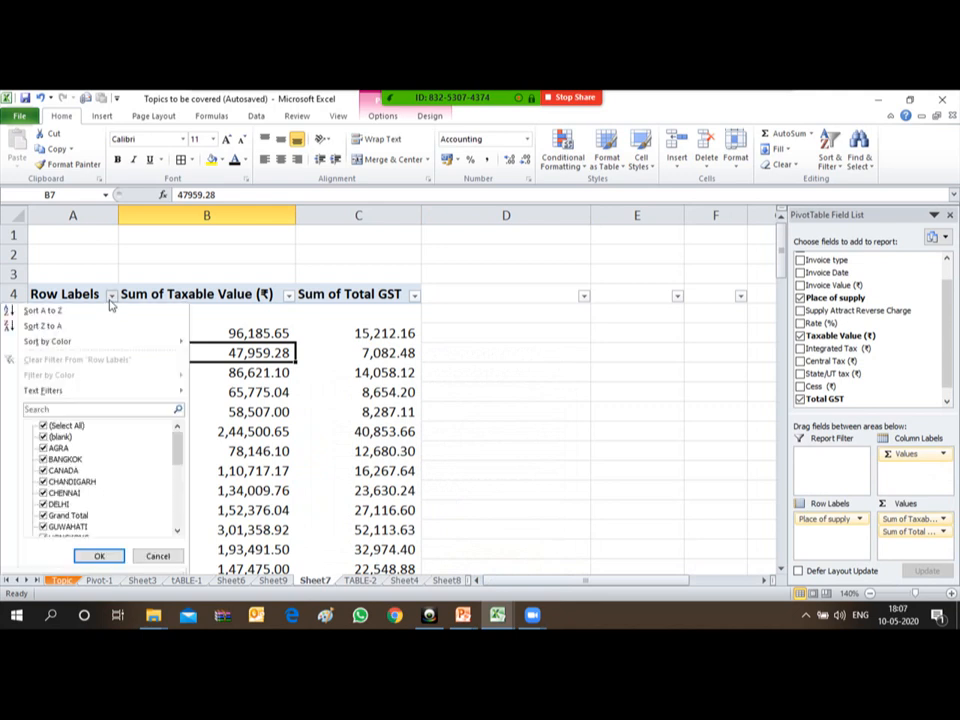
left_click(58, 313)
- Examine the alphabetically sorted places of supply down to NEPAL, and return to the start of the pivot table
left_click(535, 331)
key("Down")
key("Left")
key("Left")
key("Left")
key("Down")
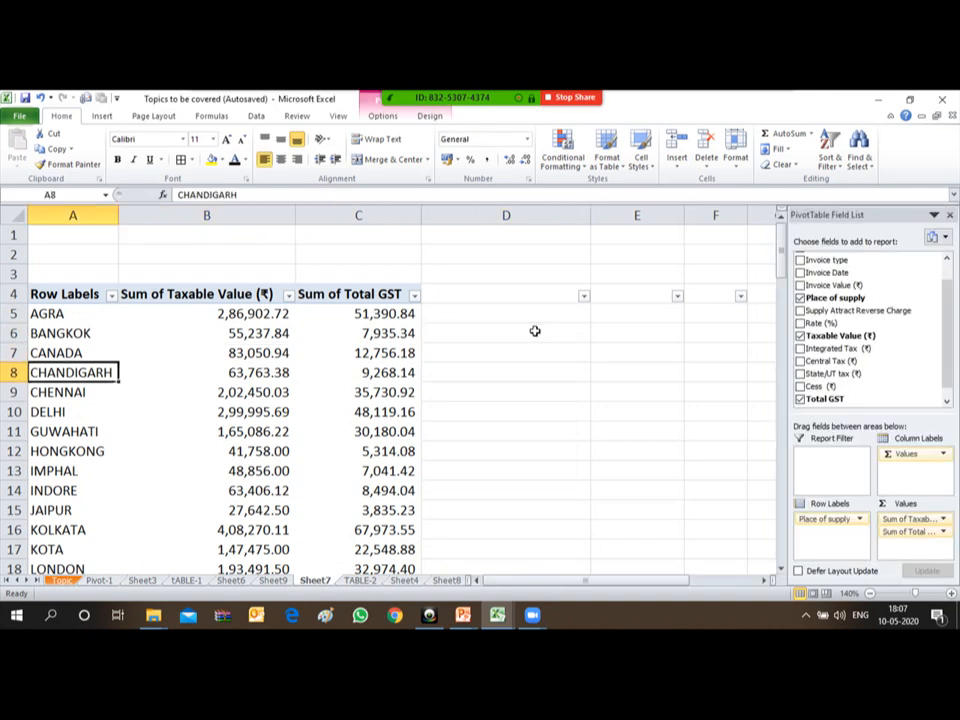
key("Down")
key("Down")
key("Down")
key("Down")
key("Down")
key("Down")
key("Down")
key("Down")
key("Down")
key("Down")
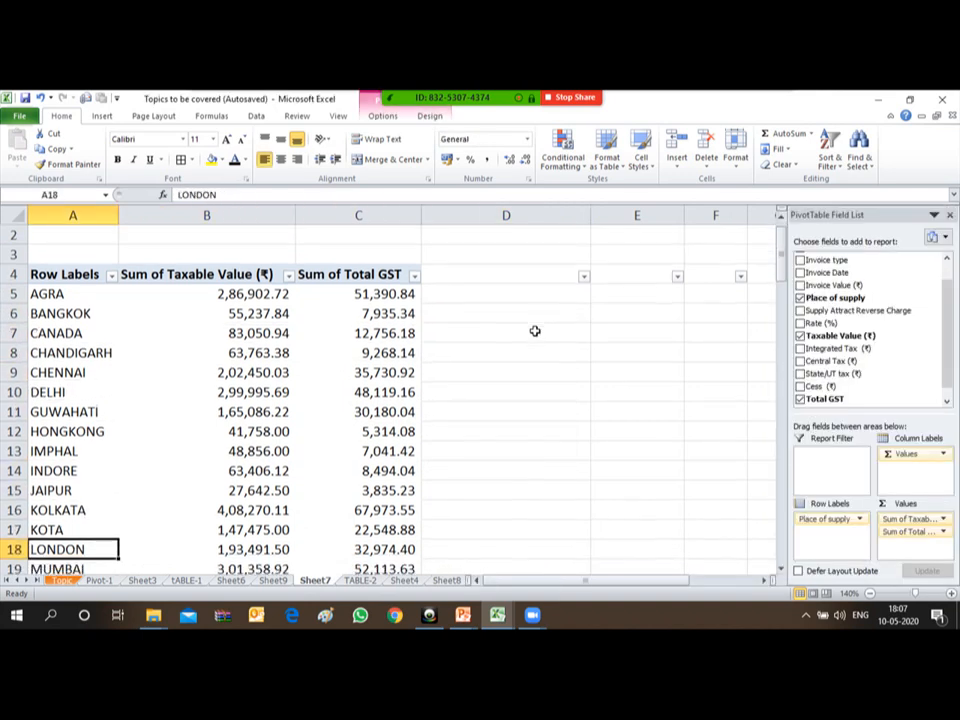
key("Down")
key("Down")
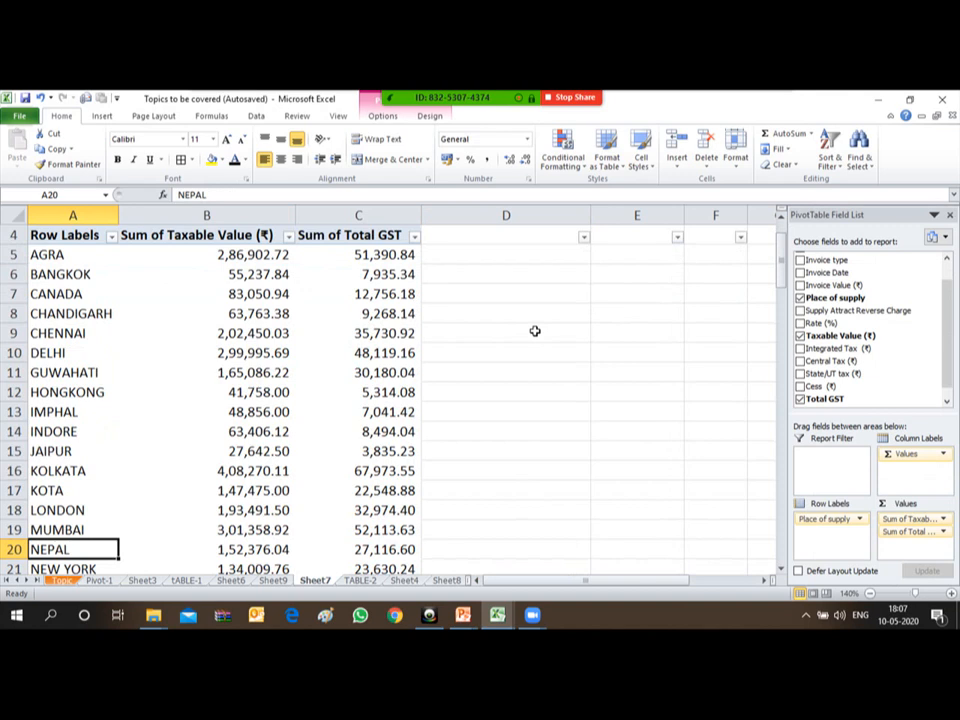
key("ctrl+Up")
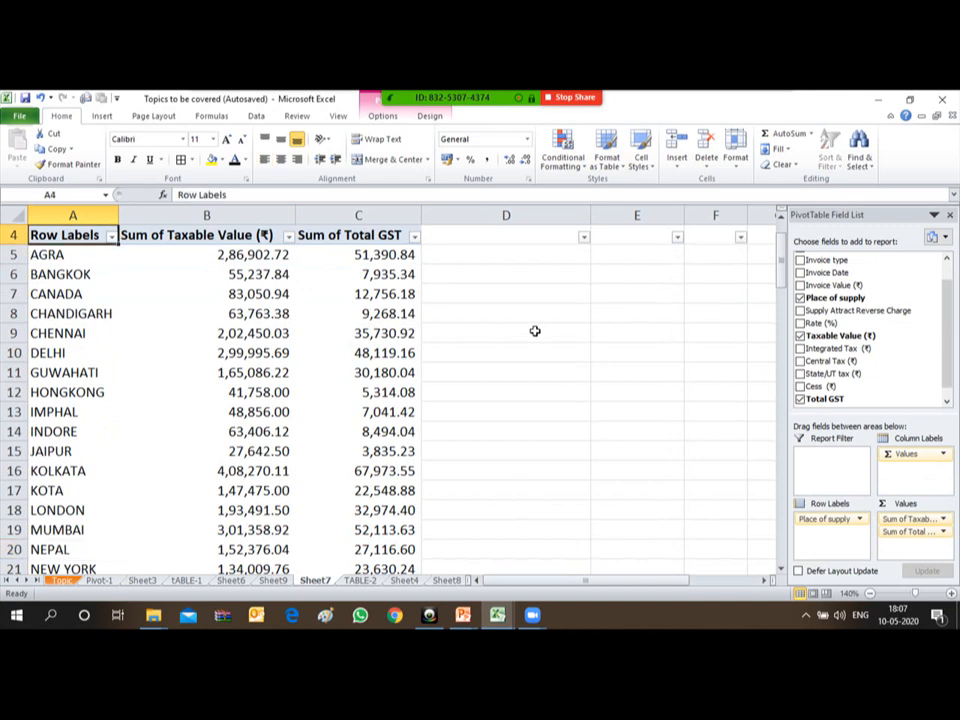
key("Down")
key("Down")
left_click(280, 352)
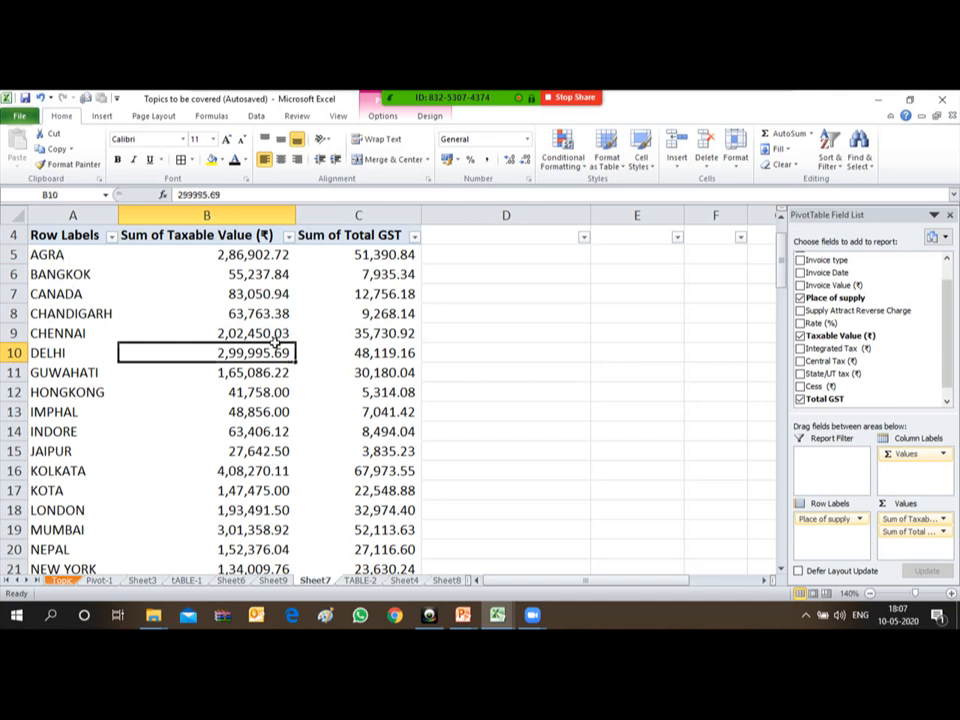
- Try a light and a medium orange PivotTable style, and apply the medium light-blue style with a black header row
mouse_move(418, 108)
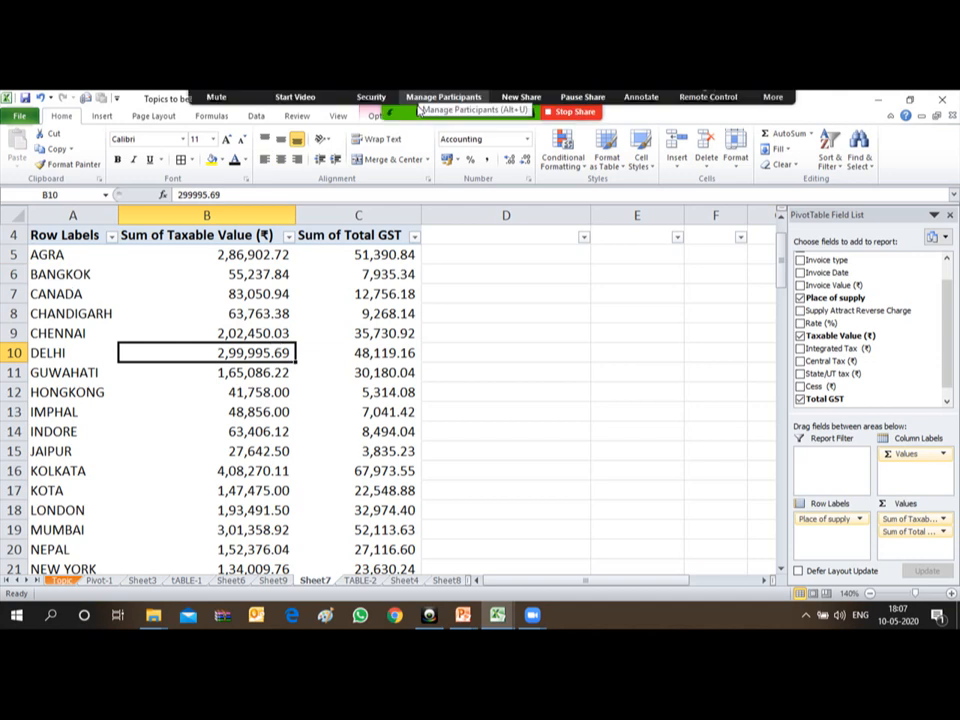
left_click(398, 313)
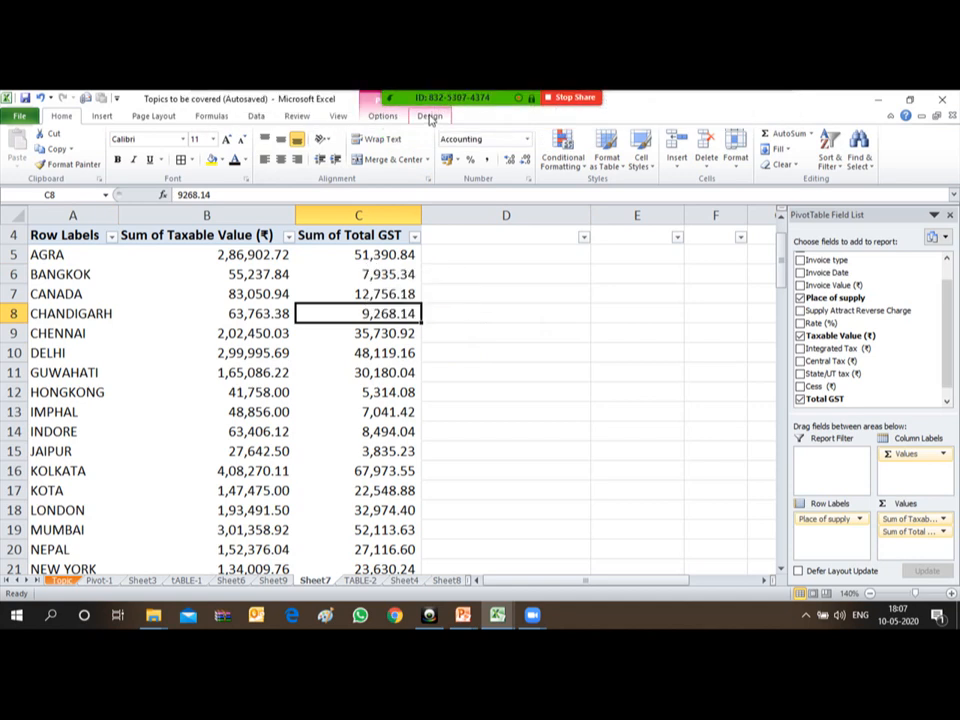
left_click(430, 117)
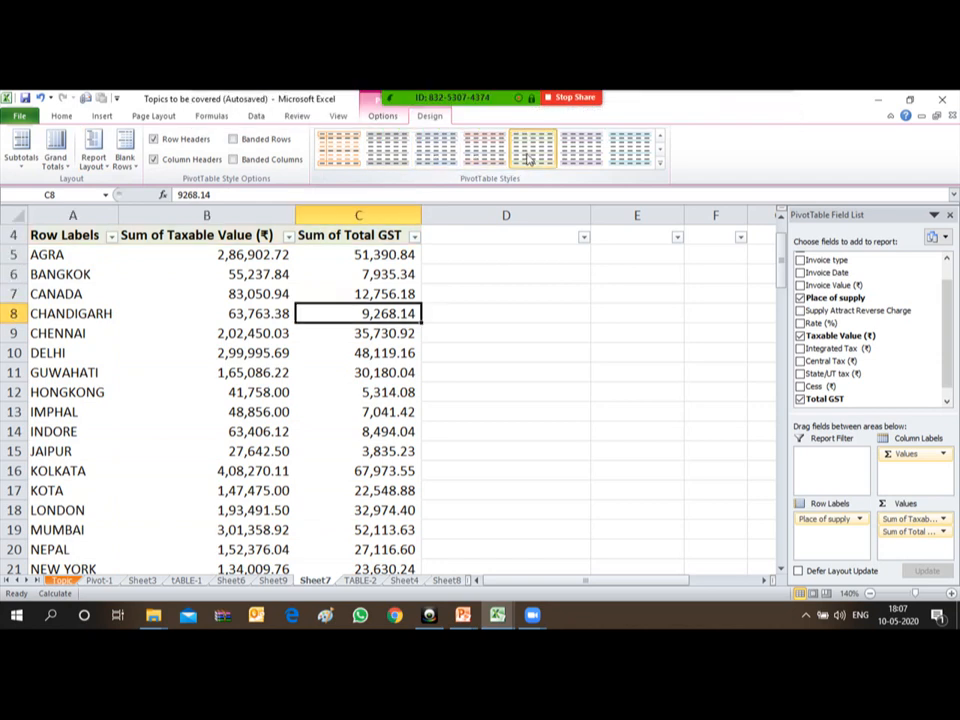
left_click(330, 149)
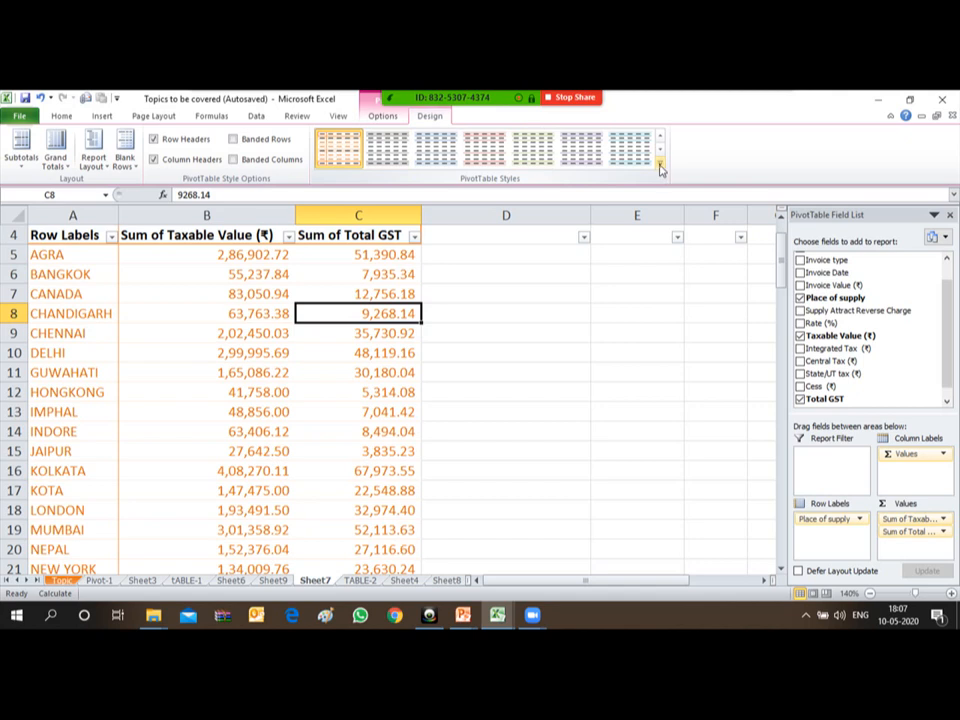
left_click(660, 163)
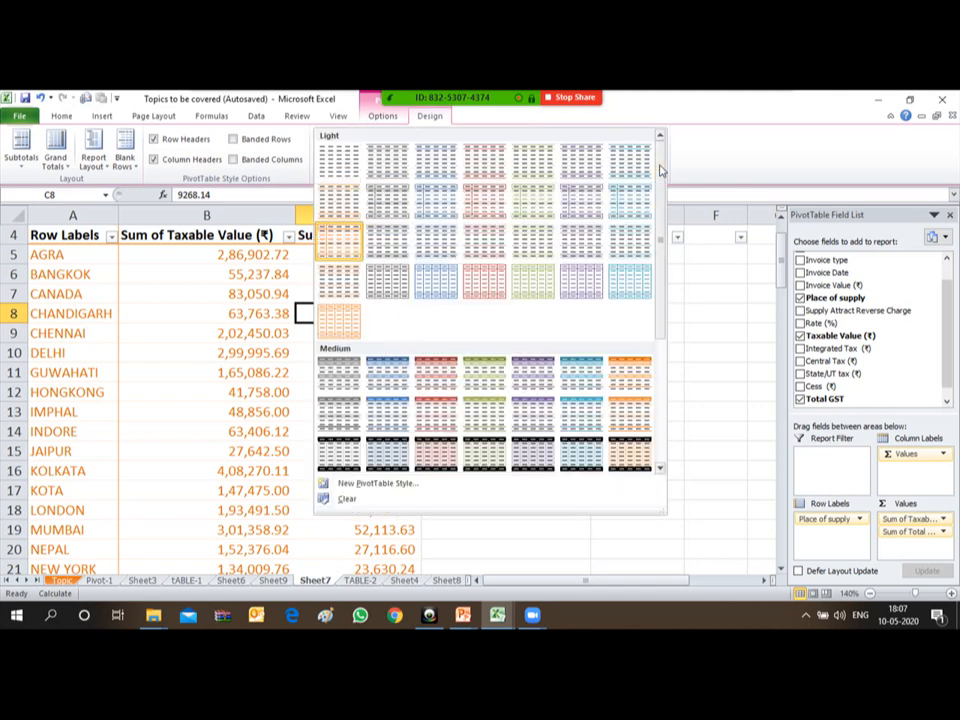
left_click(630, 379)
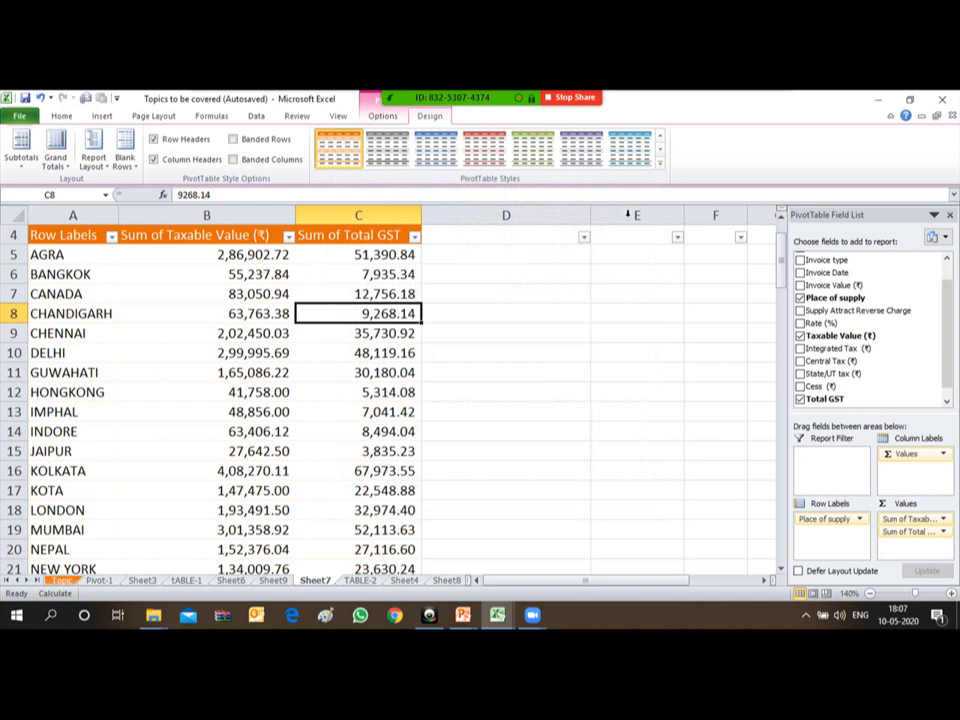
left_click(660, 166)
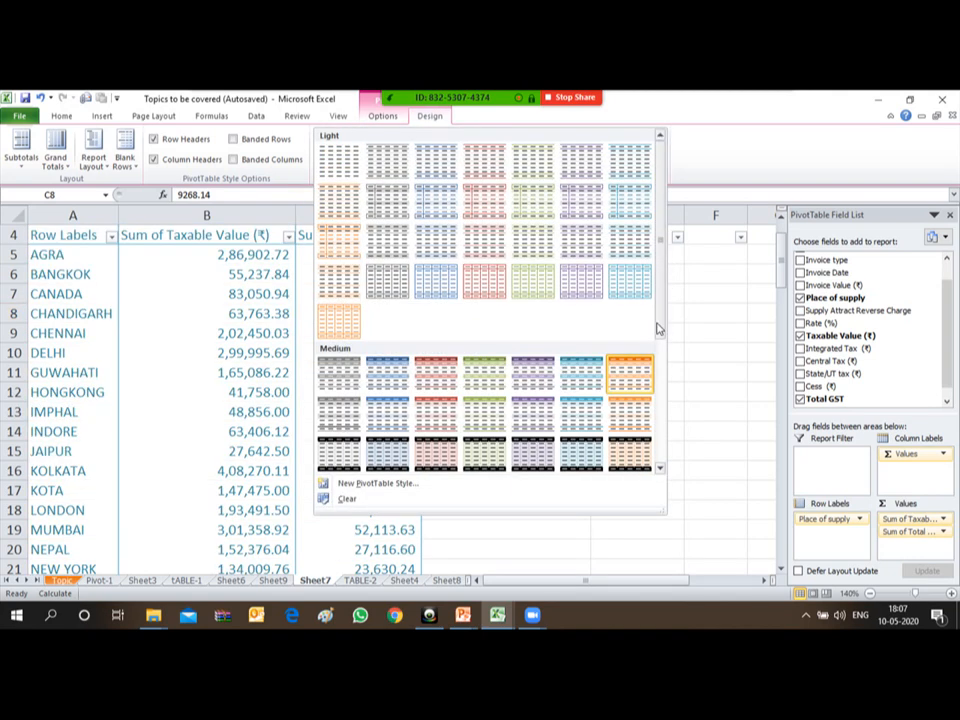
left_click_drag(660, 298, 662, 371)
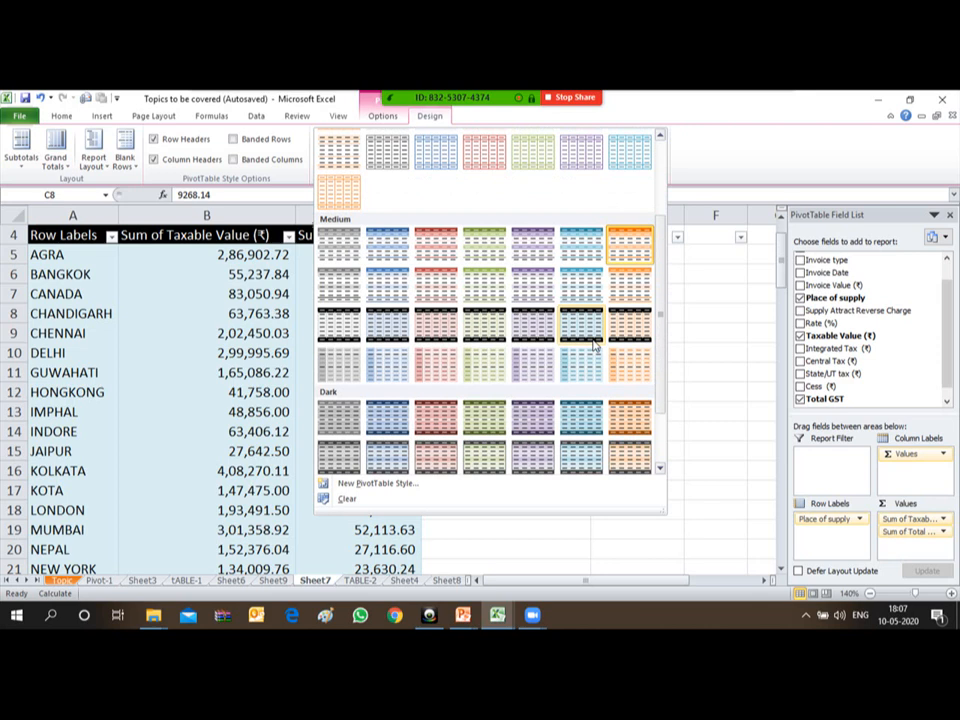
left_click(579, 324)
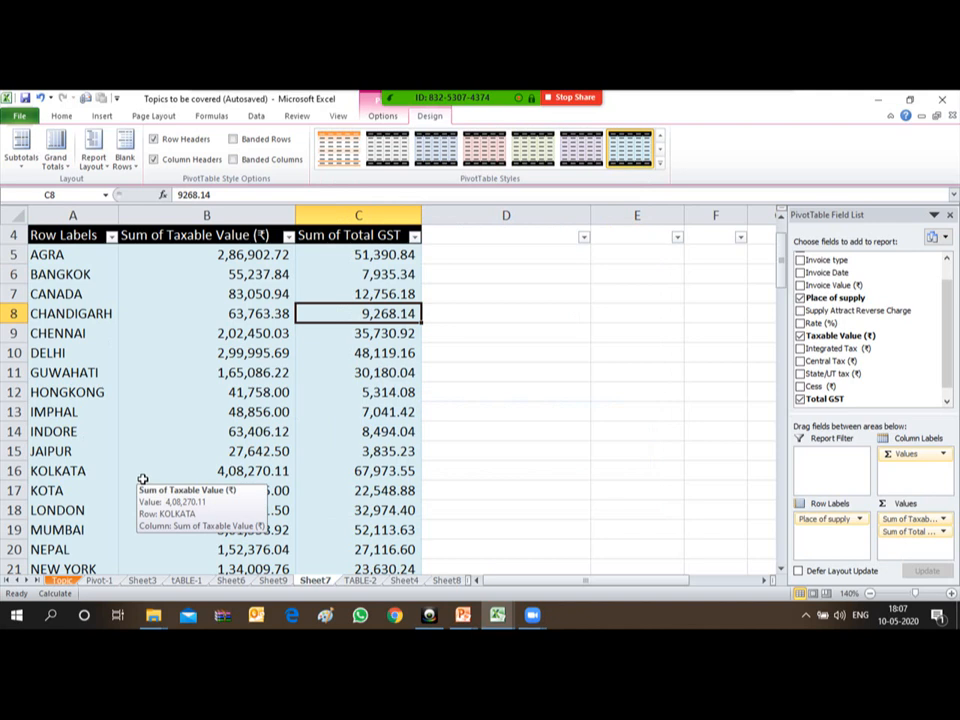
- Turn on banded rows and banded columns for the pivot table
left_click(234, 141)
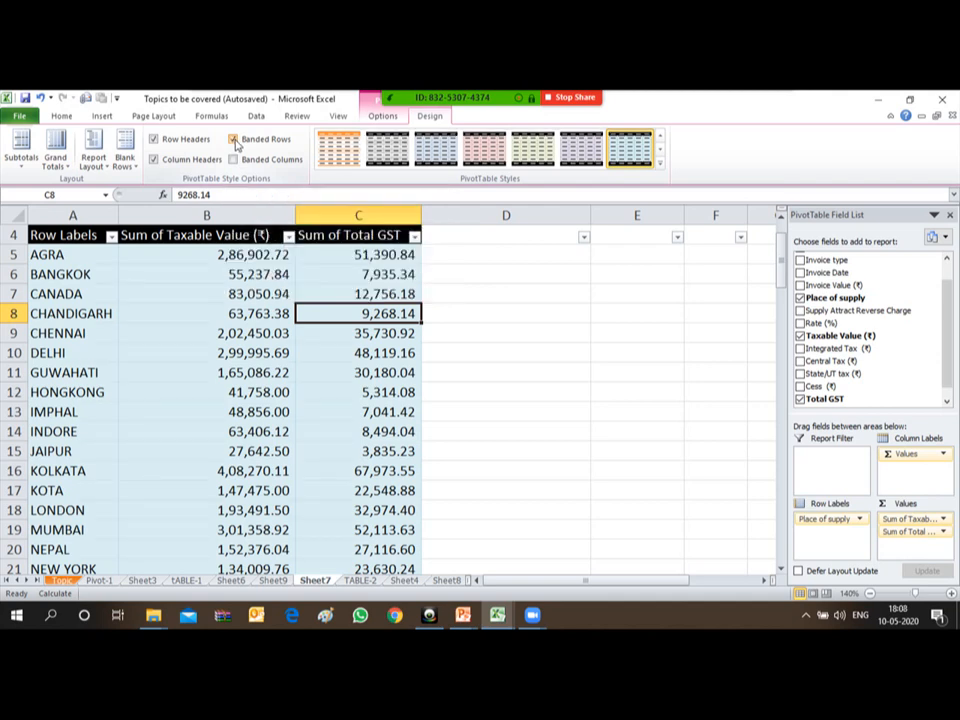
left_click(233, 159)
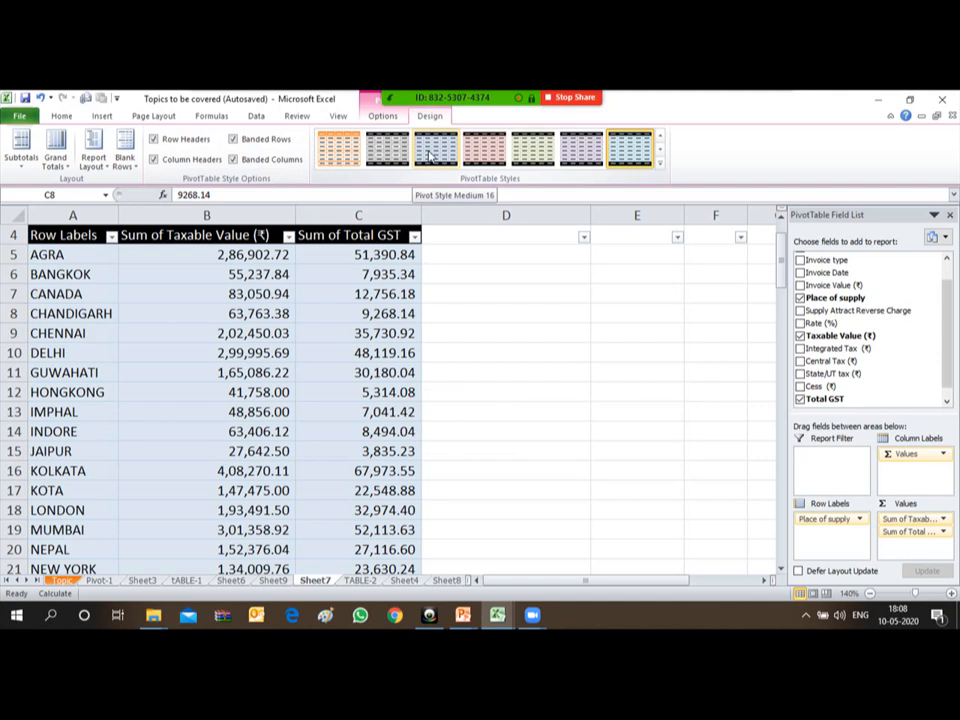
- Reapply the medium light-blue PivotTable style with the black header row, and check the topics on the Topic sheet
left_click(623, 145)
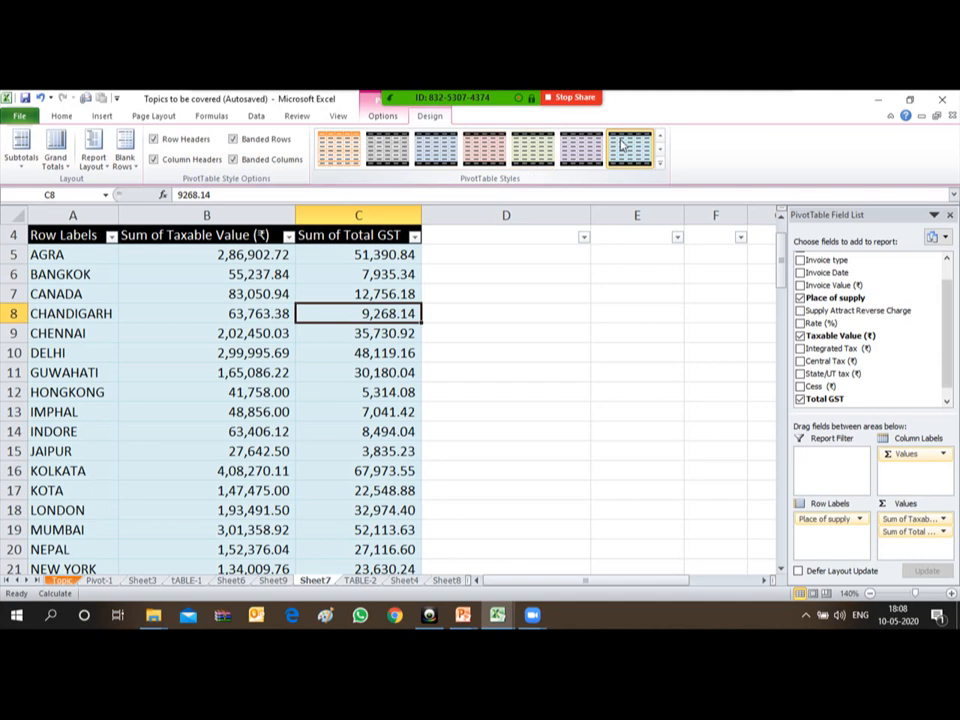
left_click(62, 580)
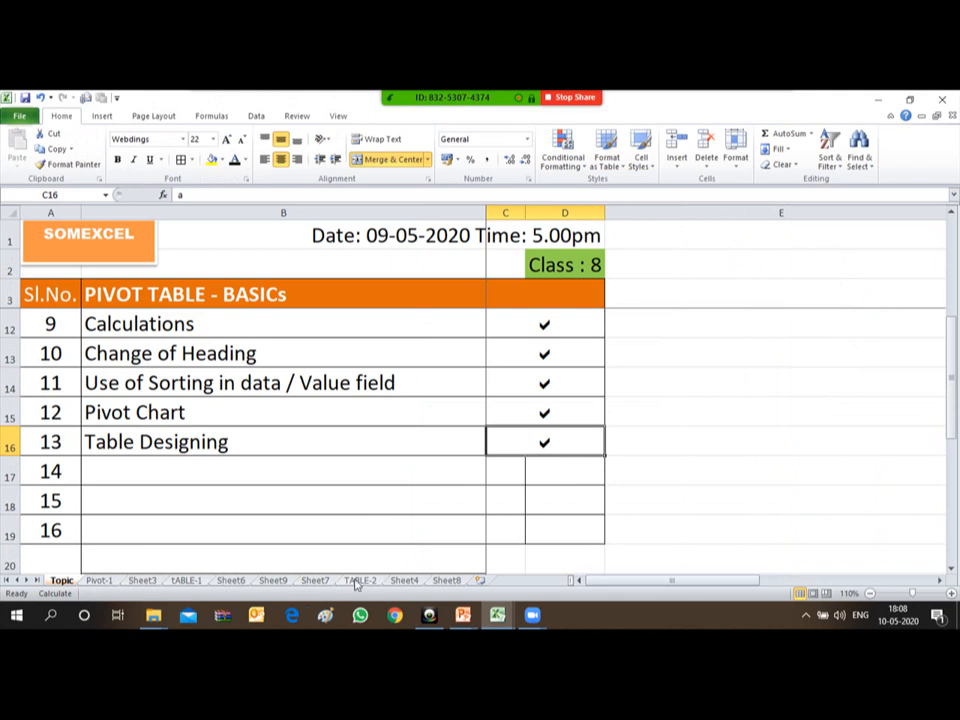
left_click(315, 581)
- Display the PivotTable Options commands for the pivot table on Sheet7
left_click(551, 294)
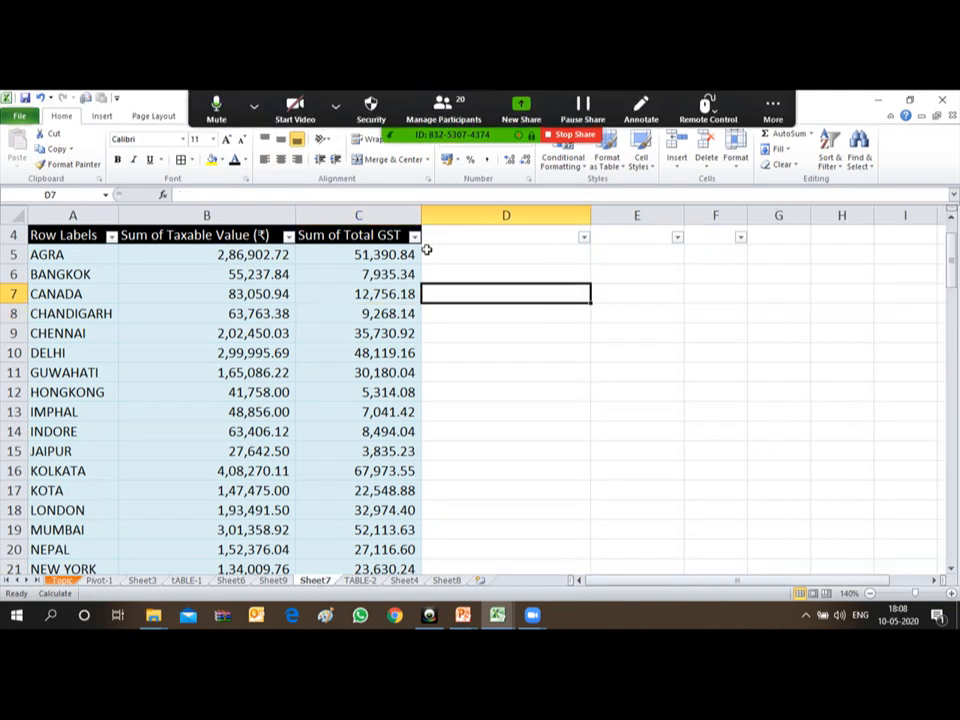
left_click(367, 331)
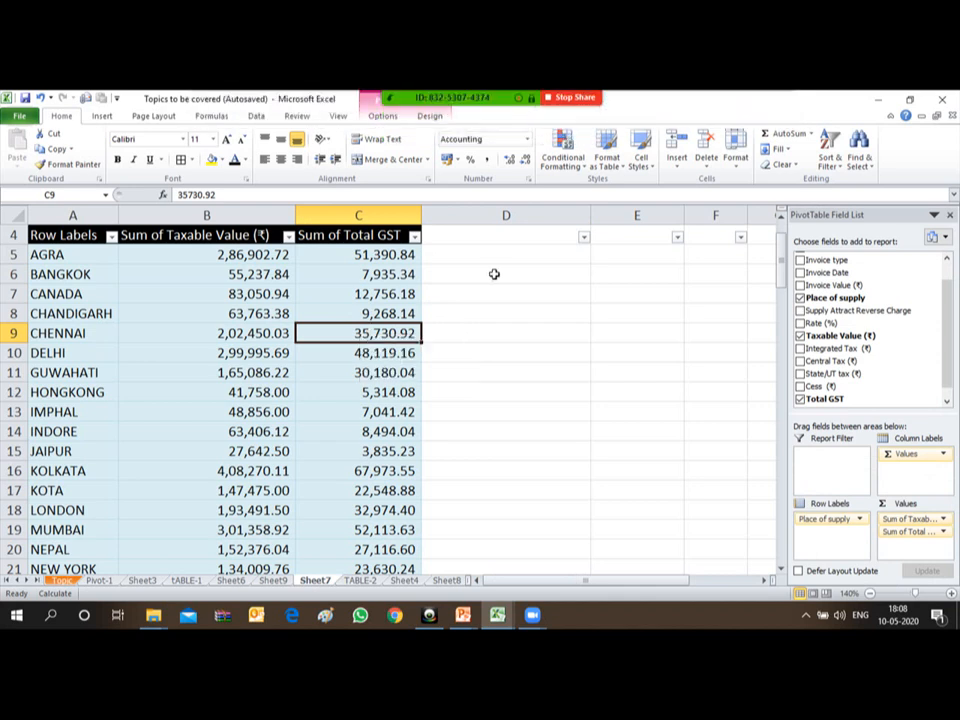
left_click(383, 117)
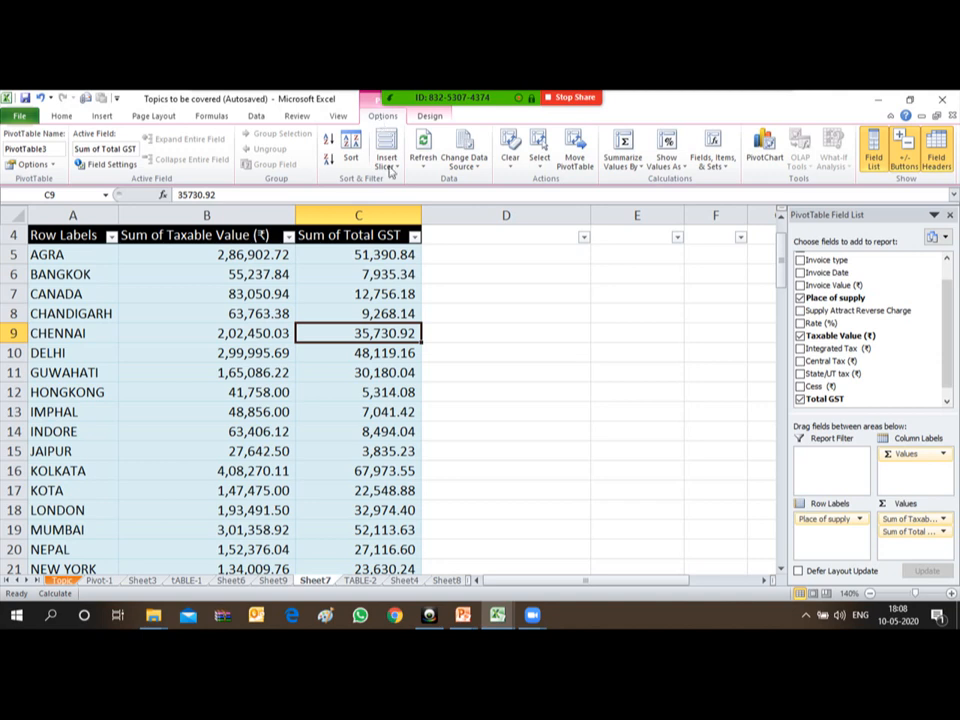
- Switch to Zoom to read the group chat questions, and admit the participant in the waiting room
left_click(532, 615)
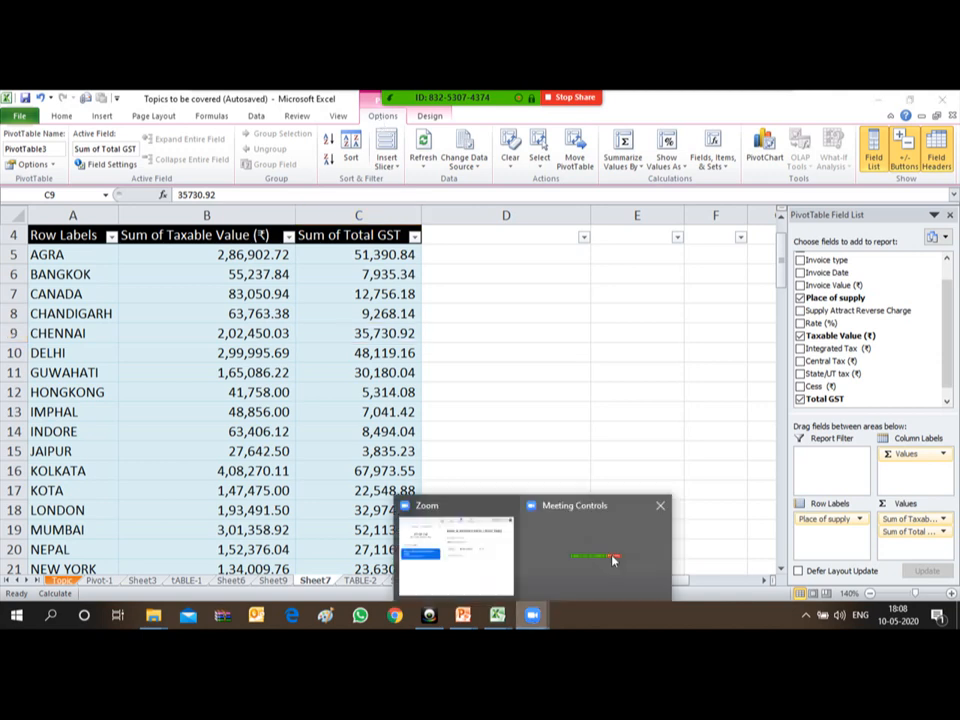
left_click(612, 561)
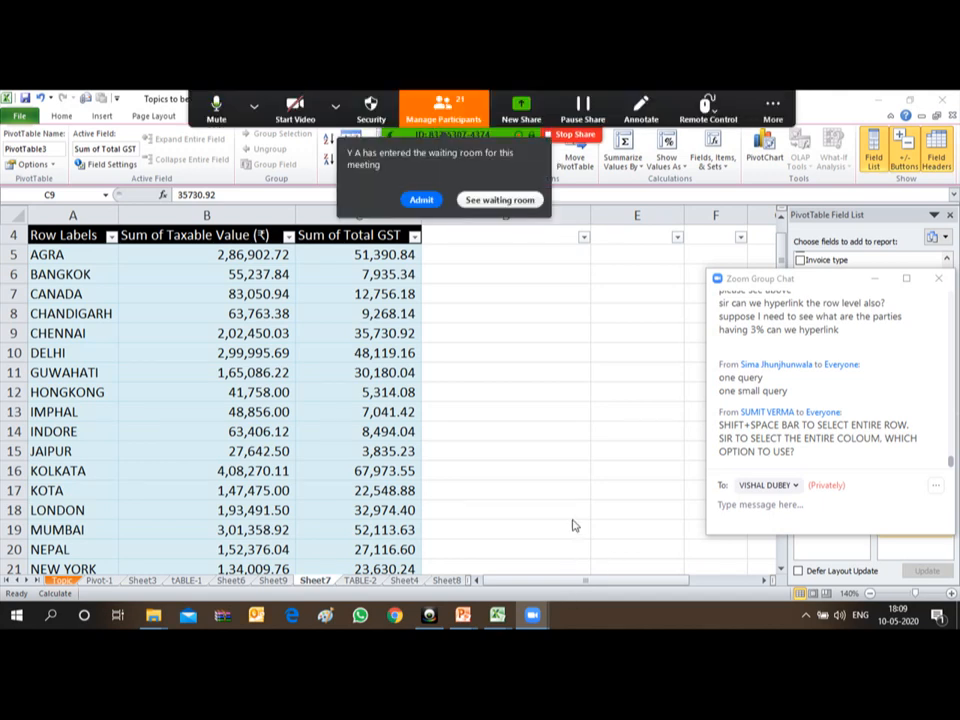
left_click(510, 343)
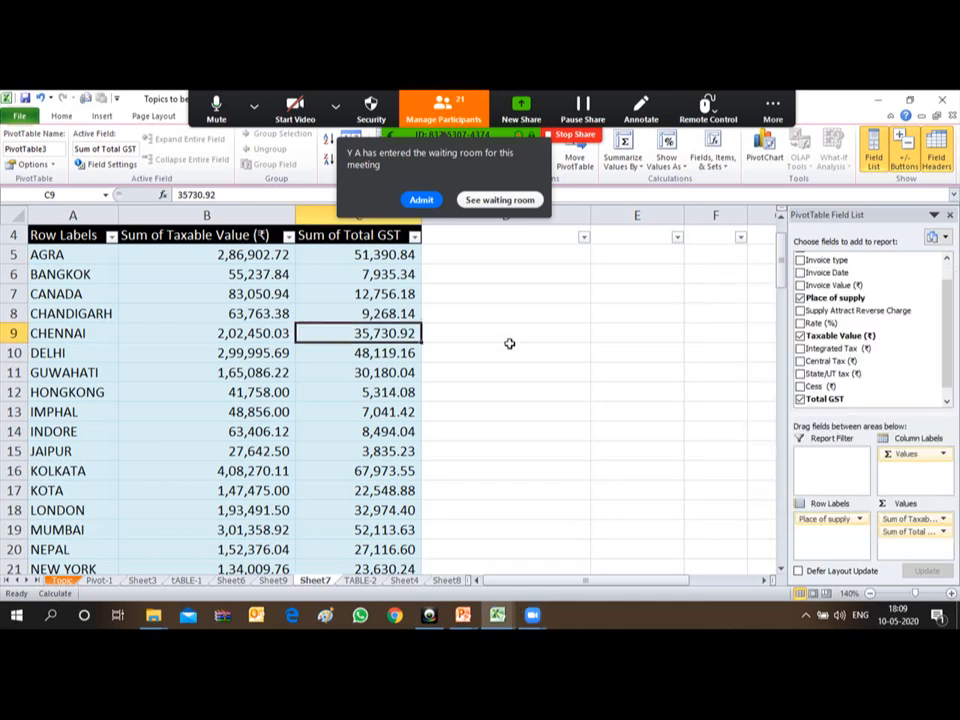
left_click(418, 200)
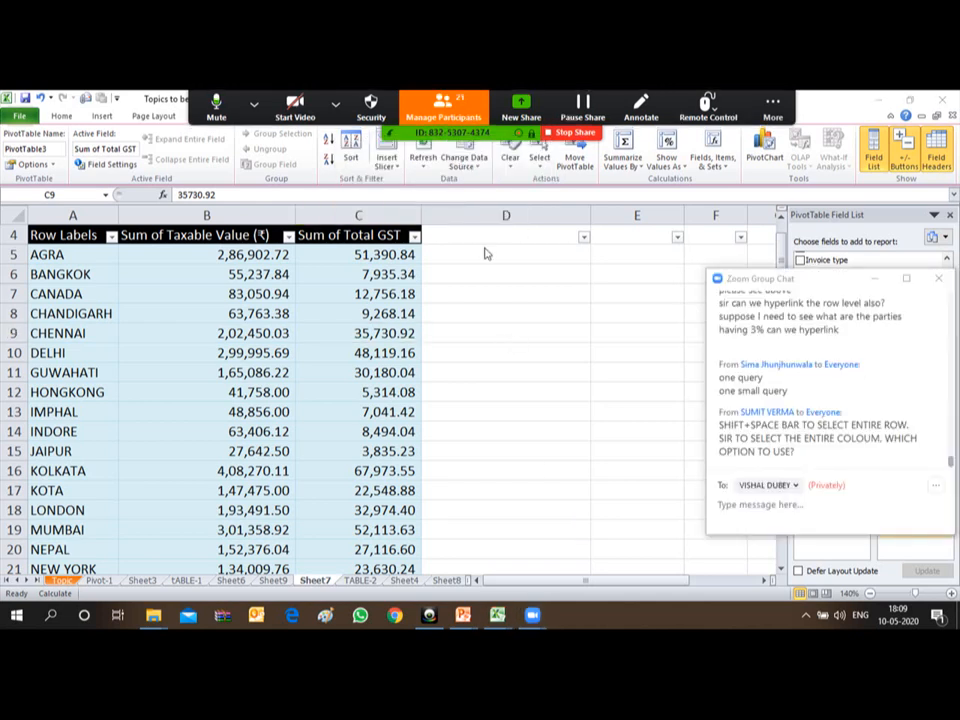
- Select the entire column D from cell D8, and return to CHENNAI's total GST cell in the pivot table
left_click(523, 309)
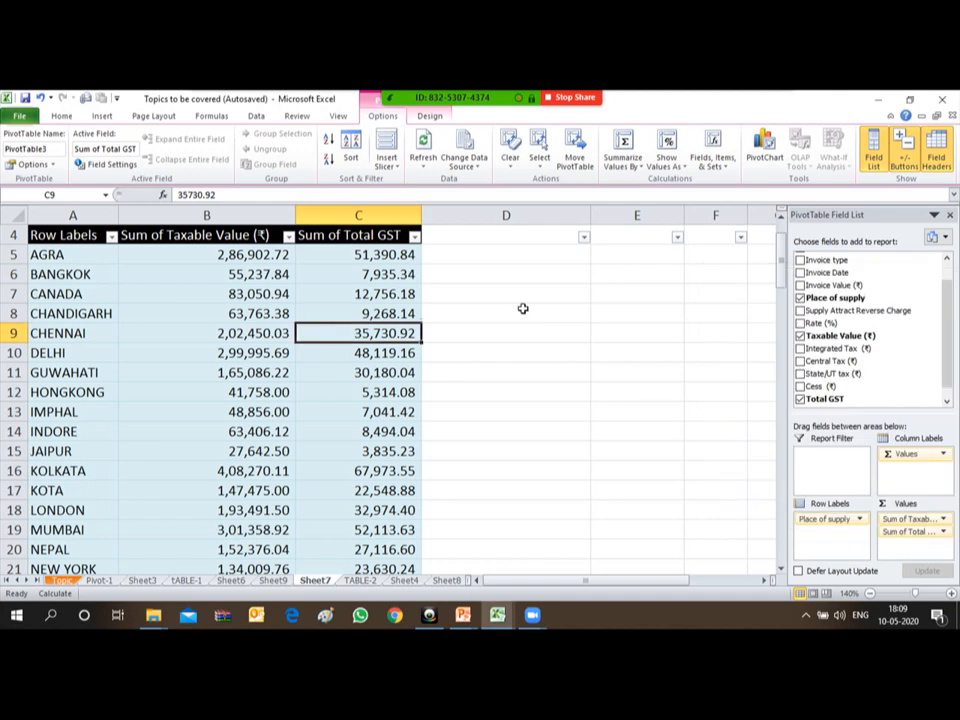
left_click(523, 309)
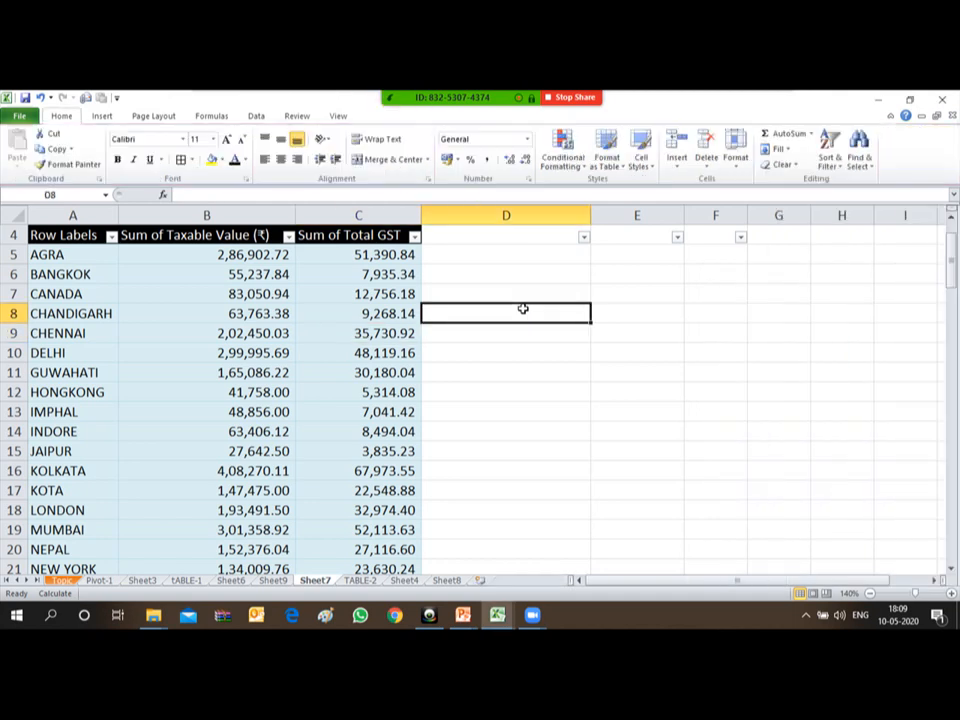
key("ctrl+space")
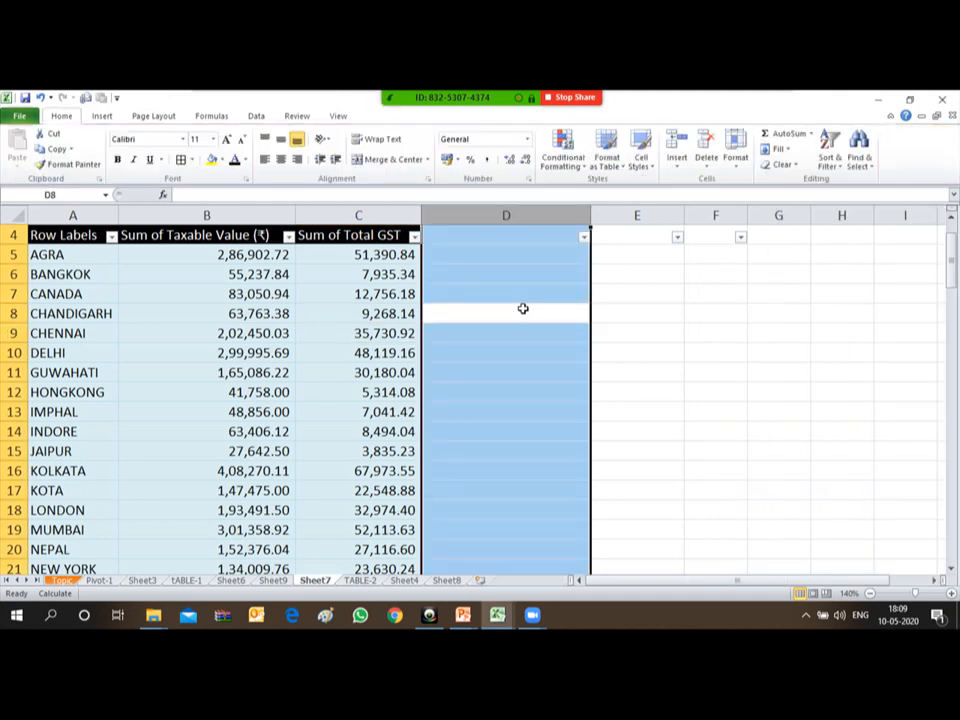
left_click(523, 309)
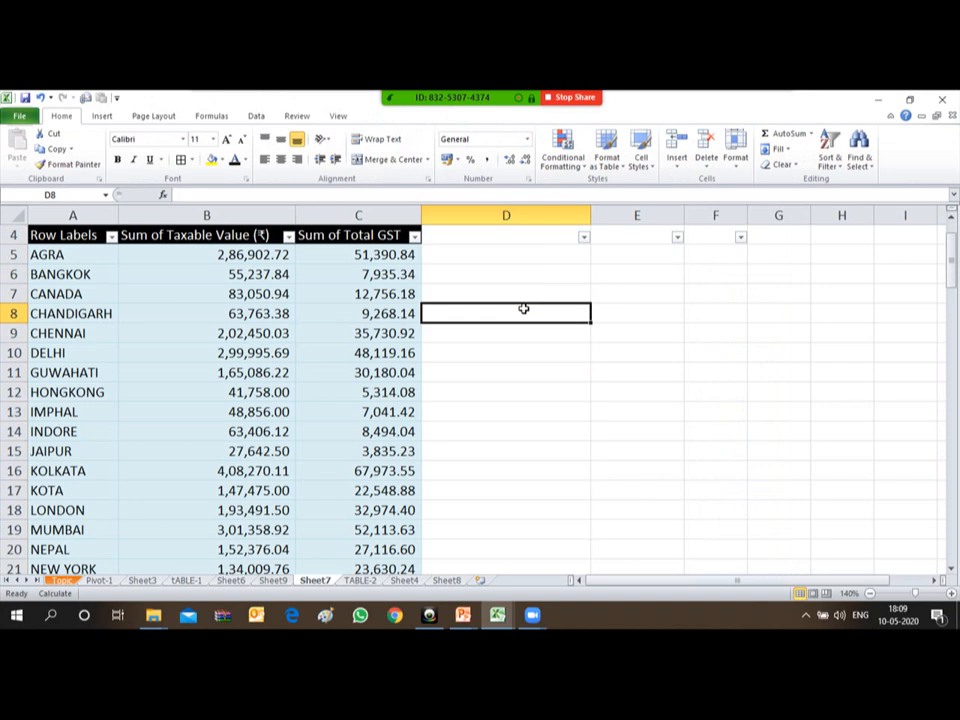
left_click(366, 332)
- Switch to the Zoom meeting controls to read the latest participant questions in the group chat
mouse_move(538, 618)
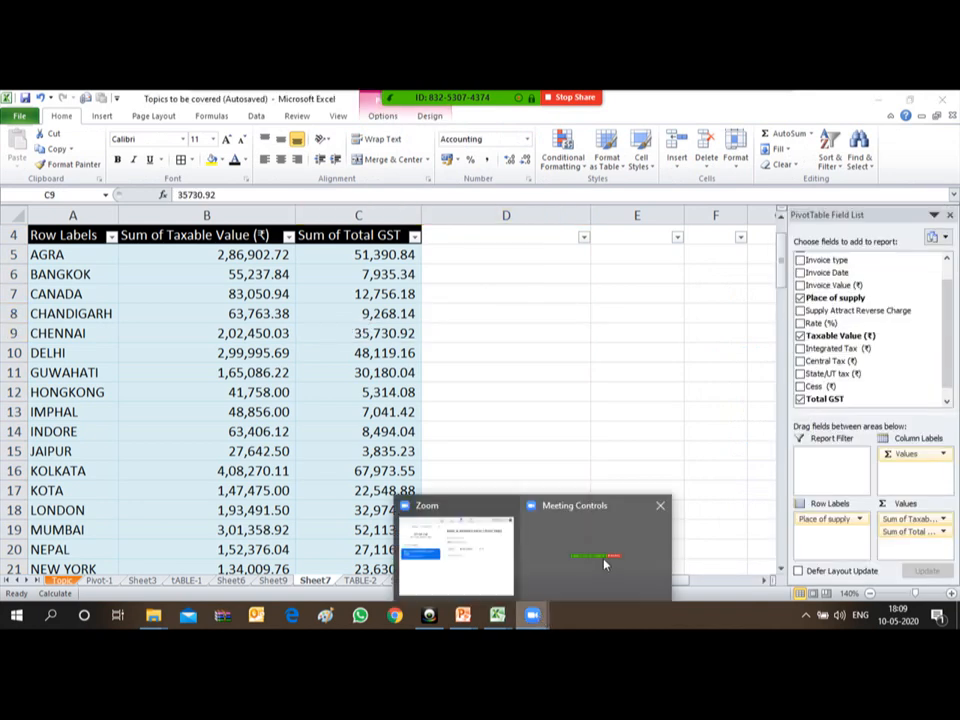
left_click(605, 564)
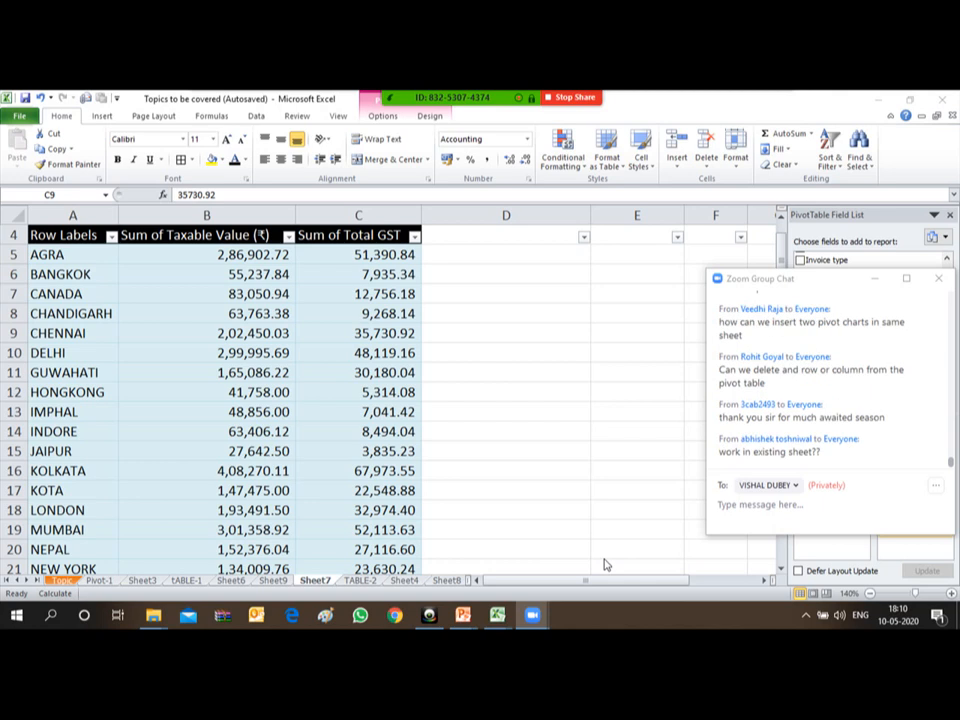
mouse_move(531, 620)
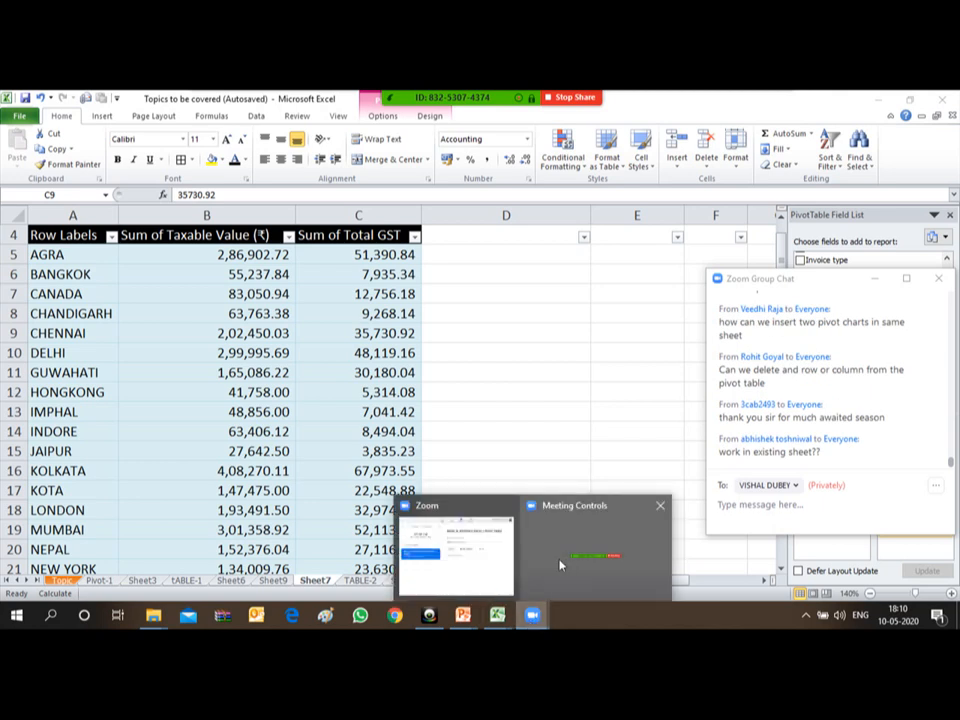